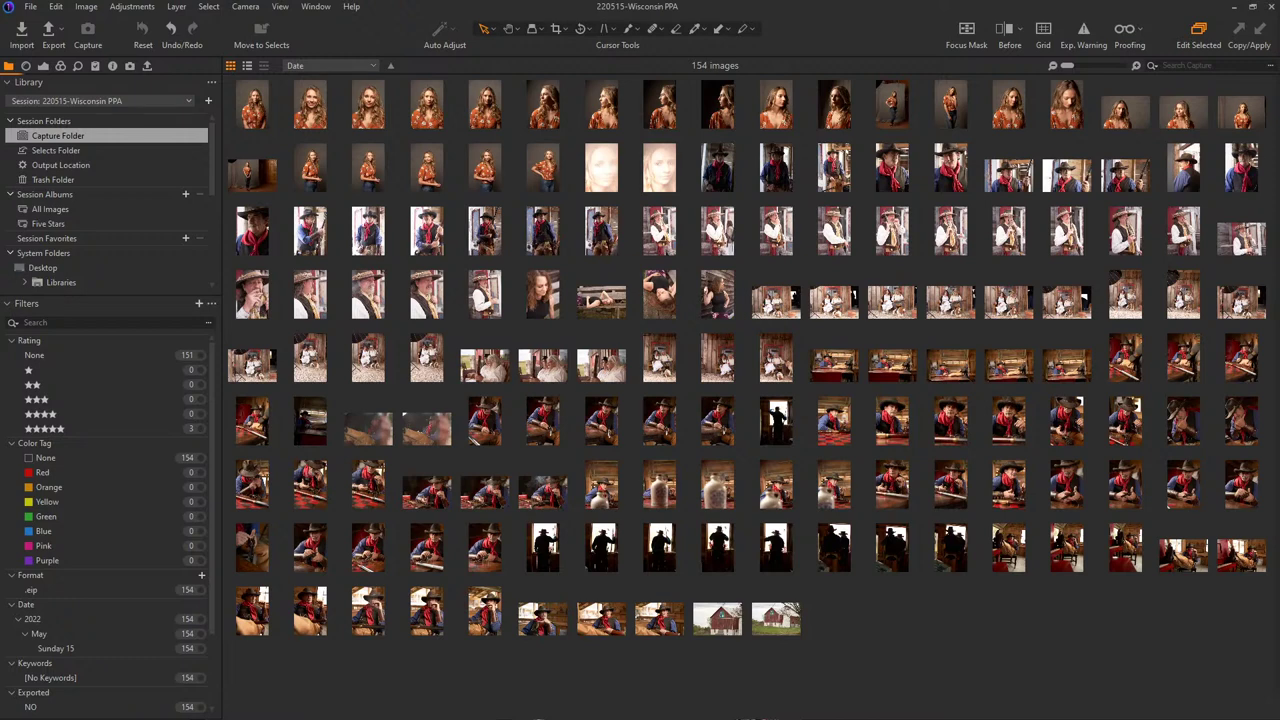
- Open the overexposed close-up _DSC6498.eip and lower its exposure to -1.46
left_click(727, 177)
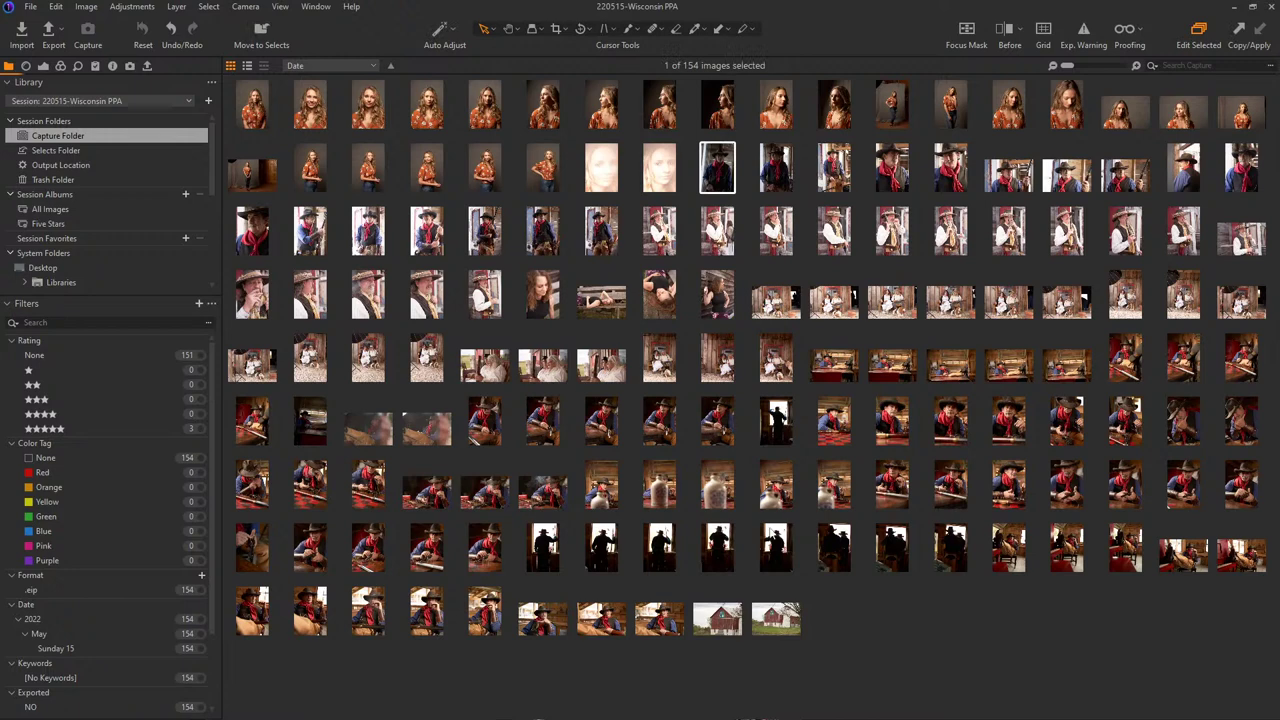
left_click(835, 618)
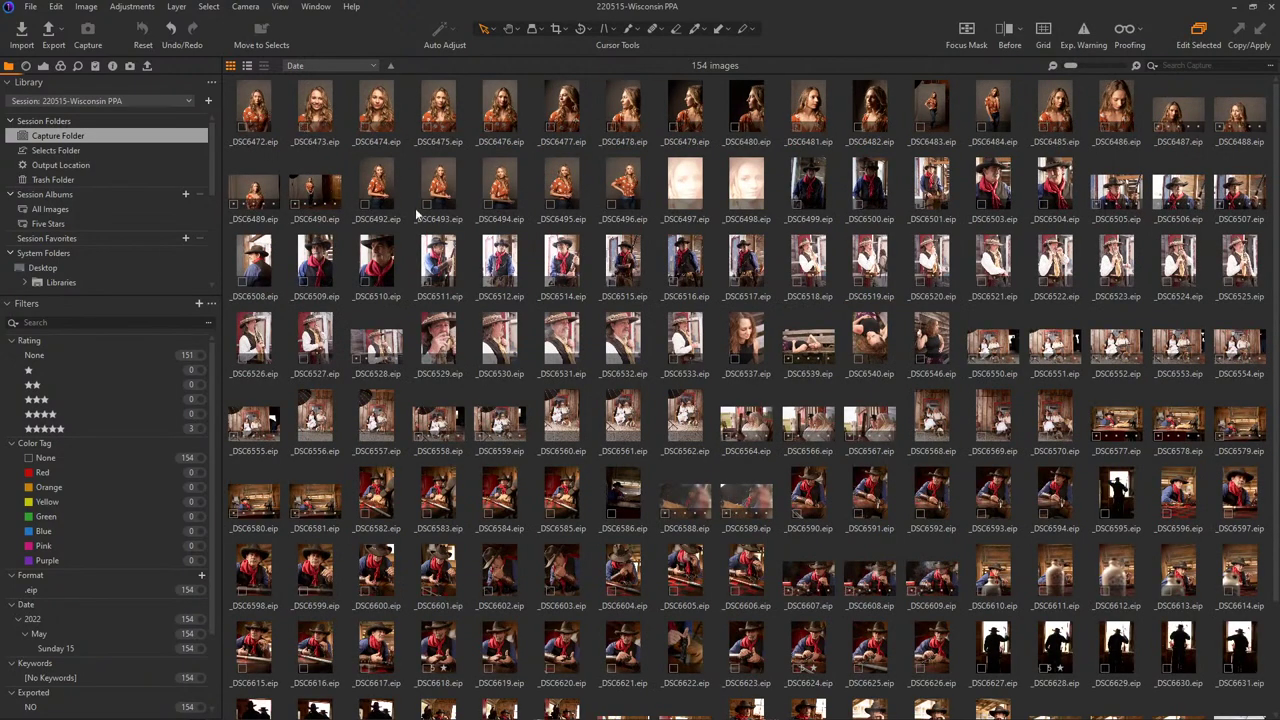
left_click(755, 177)
double_click(755, 177)
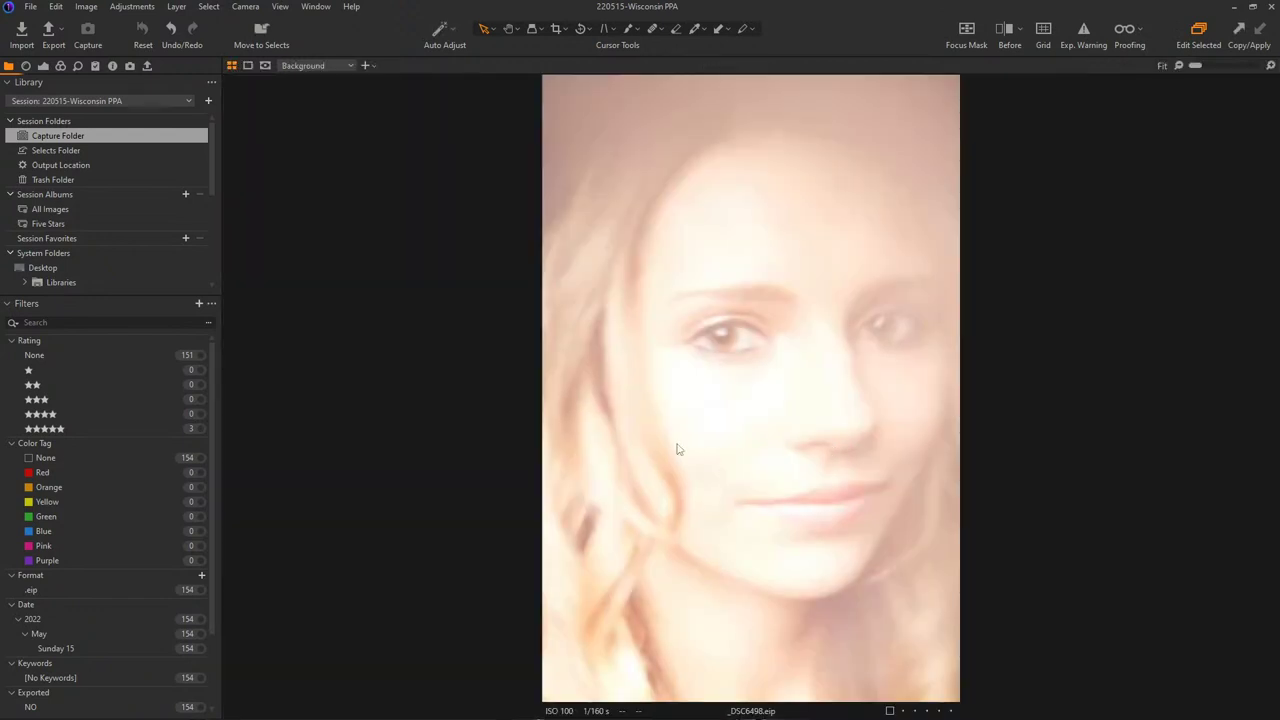
key("ctrl+3")
left_click_drag(118, 519, 101, 519)
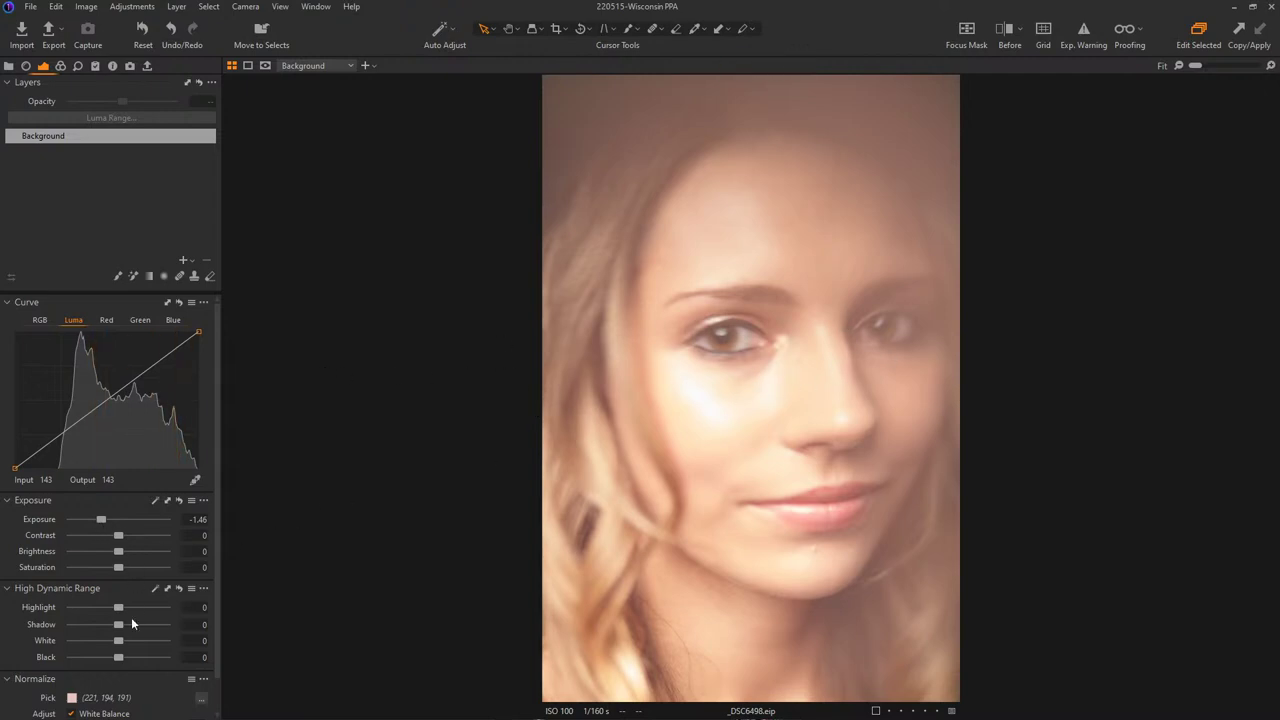
mouse_move(118, 608)
left_mouse_down()
mouse_move(72, 607)
mouse_move(118, 608)
left_mouse_up()
key("ctrl+alt+v")
- Open the neighbouring close-up _DSC6497.eip and set its exposure to -1.58
double_click(688, 98)
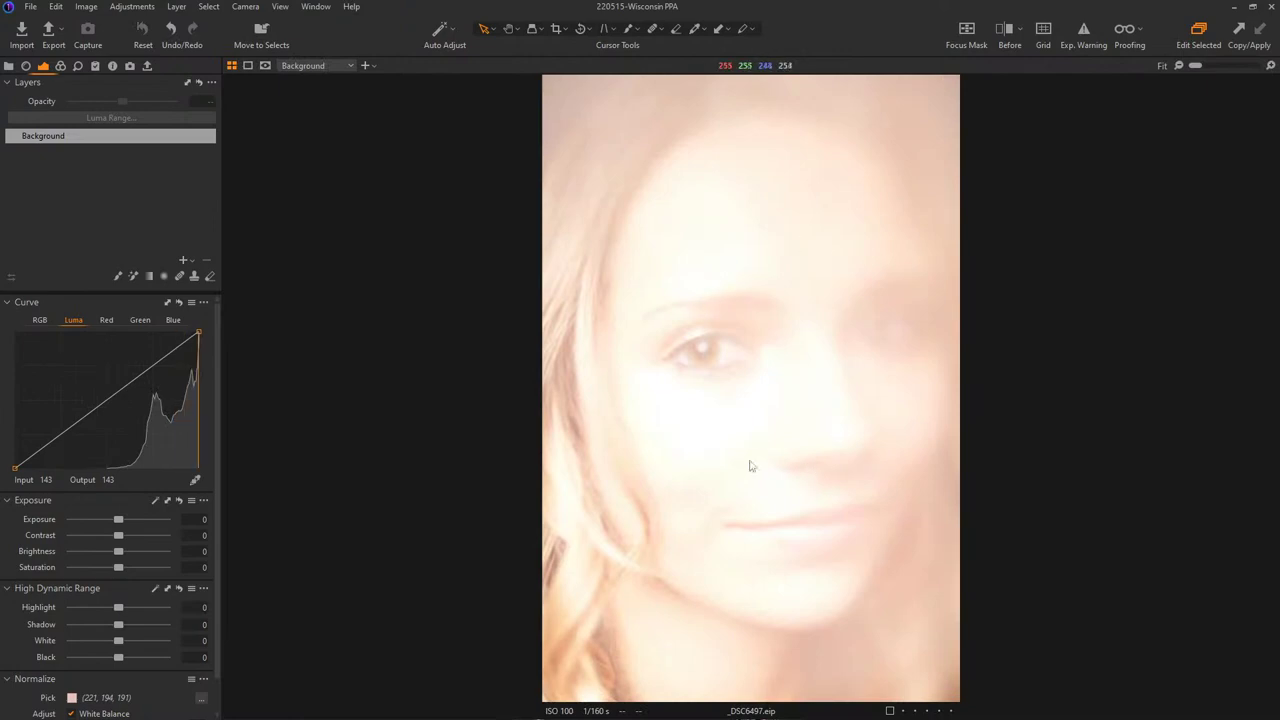
left_click_drag(118, 520, 86, 522)
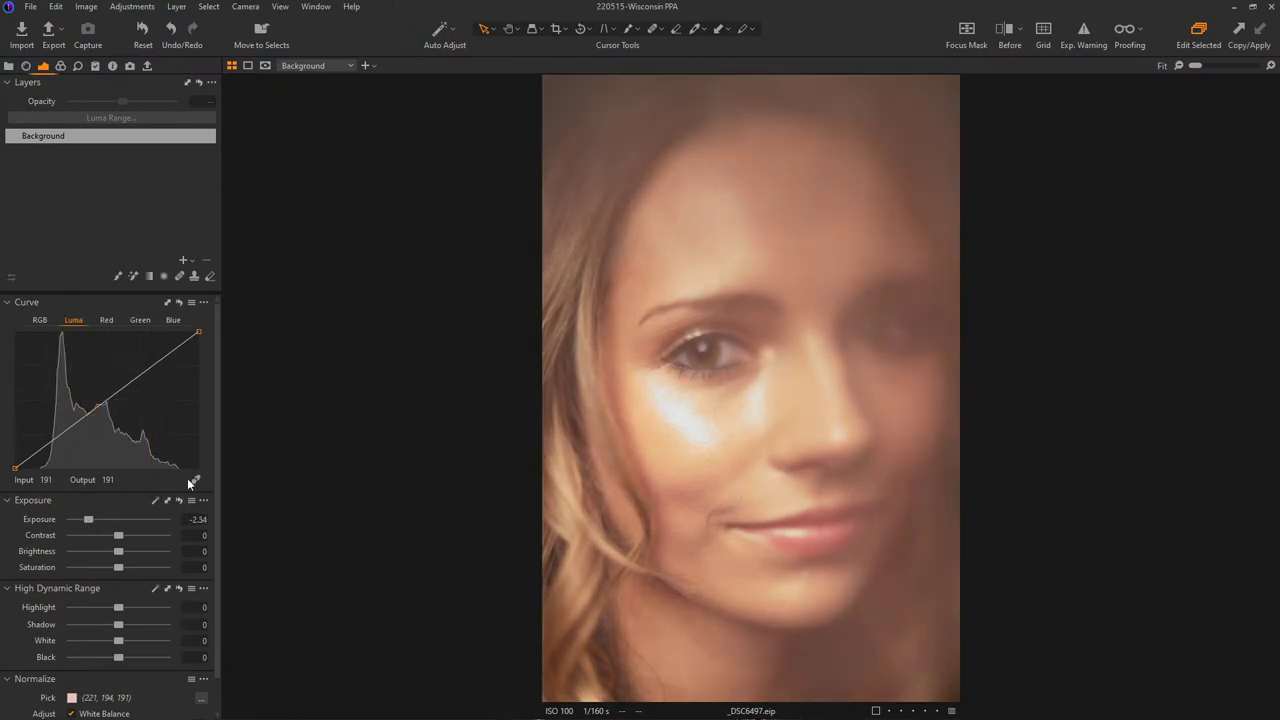
left_click_drag(93, 523, 103, 518)
key("ctrl+alt+v")
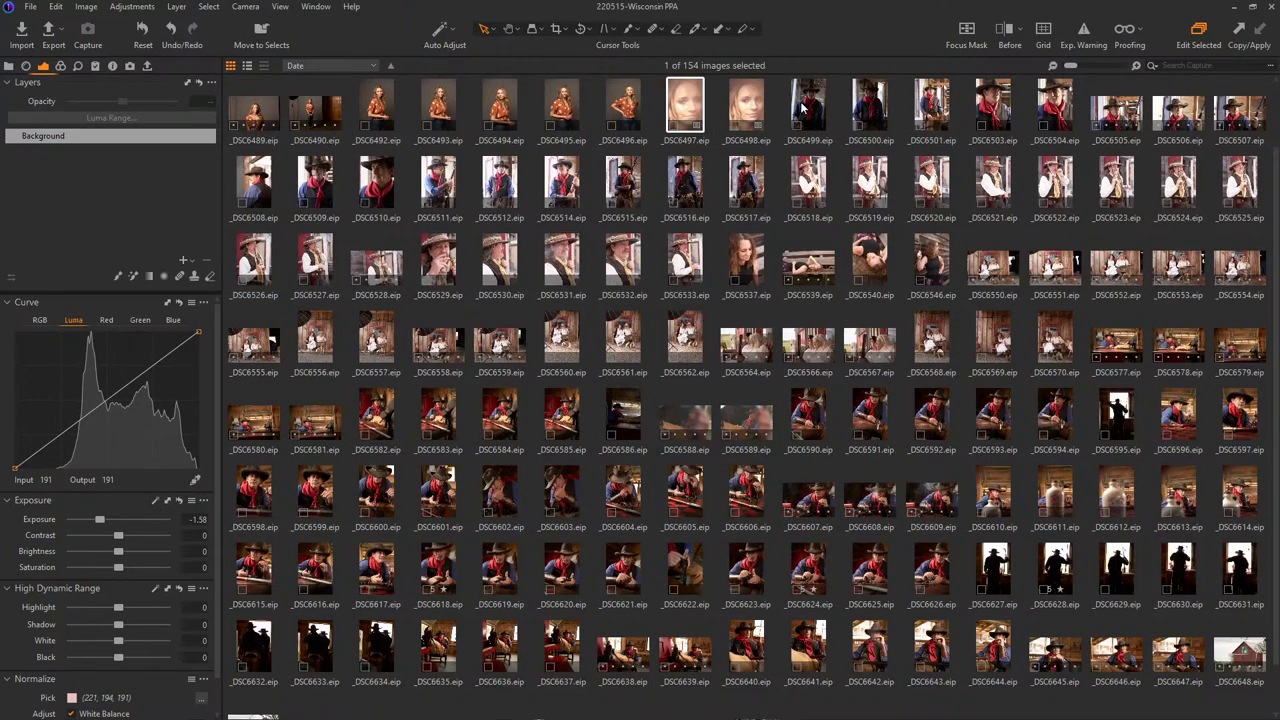
- Open the dark cowboy portrait _DSC6499.eip, remove it from the Capture Folder and display _DSC6500.eip
double_click(806, 104)
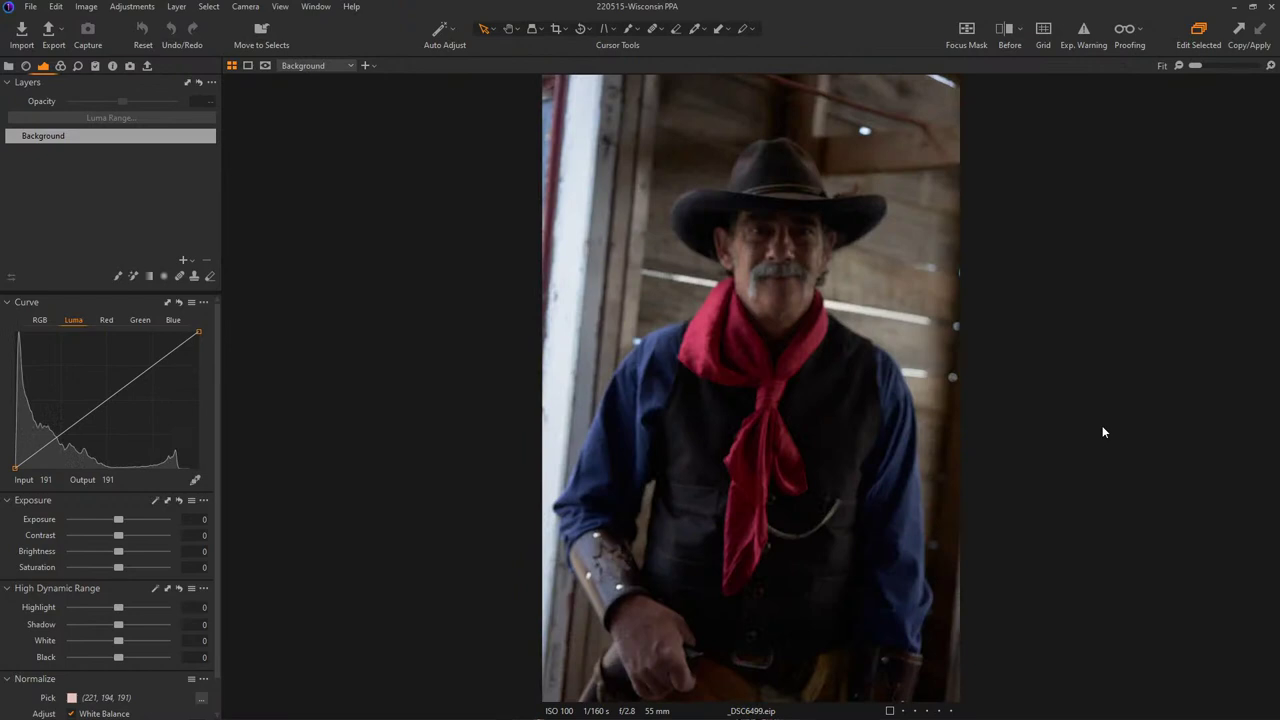
key("Right")
key("Right")
key("Left")
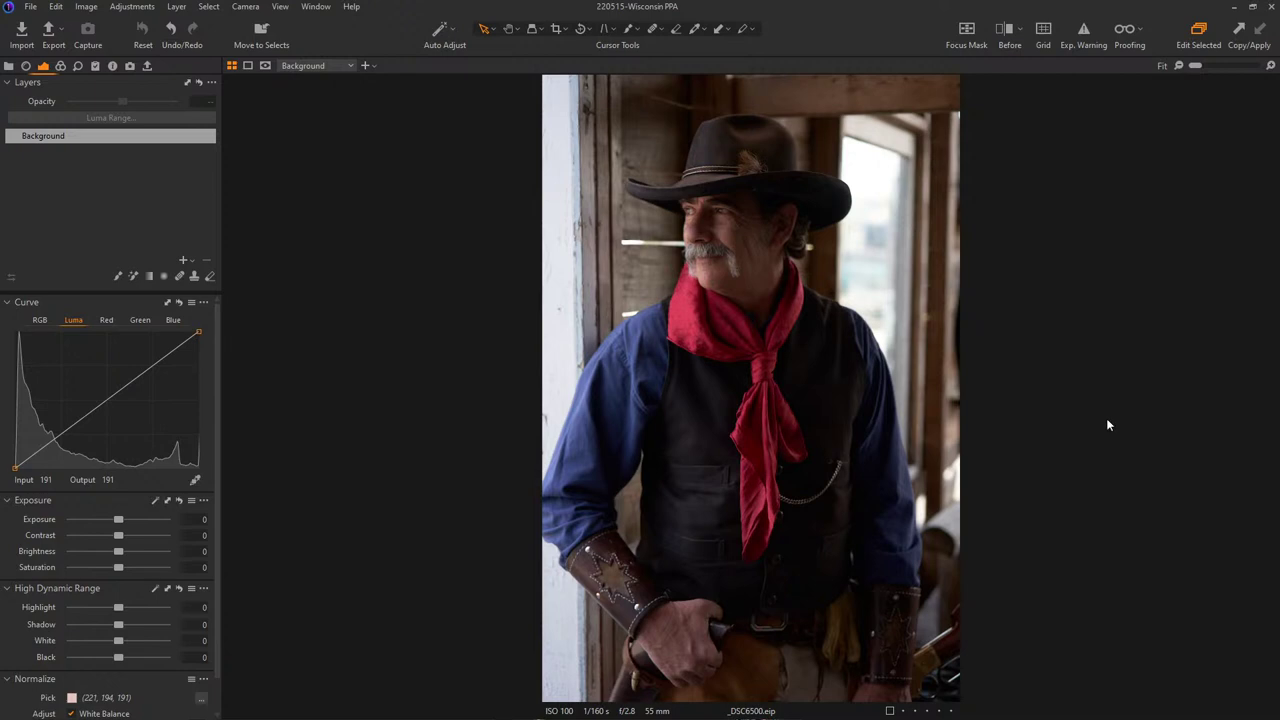
- Search the keyboard shortcuts for "sel" to look up the key assigned to Move to Selects Folder
left_click(57, 7)
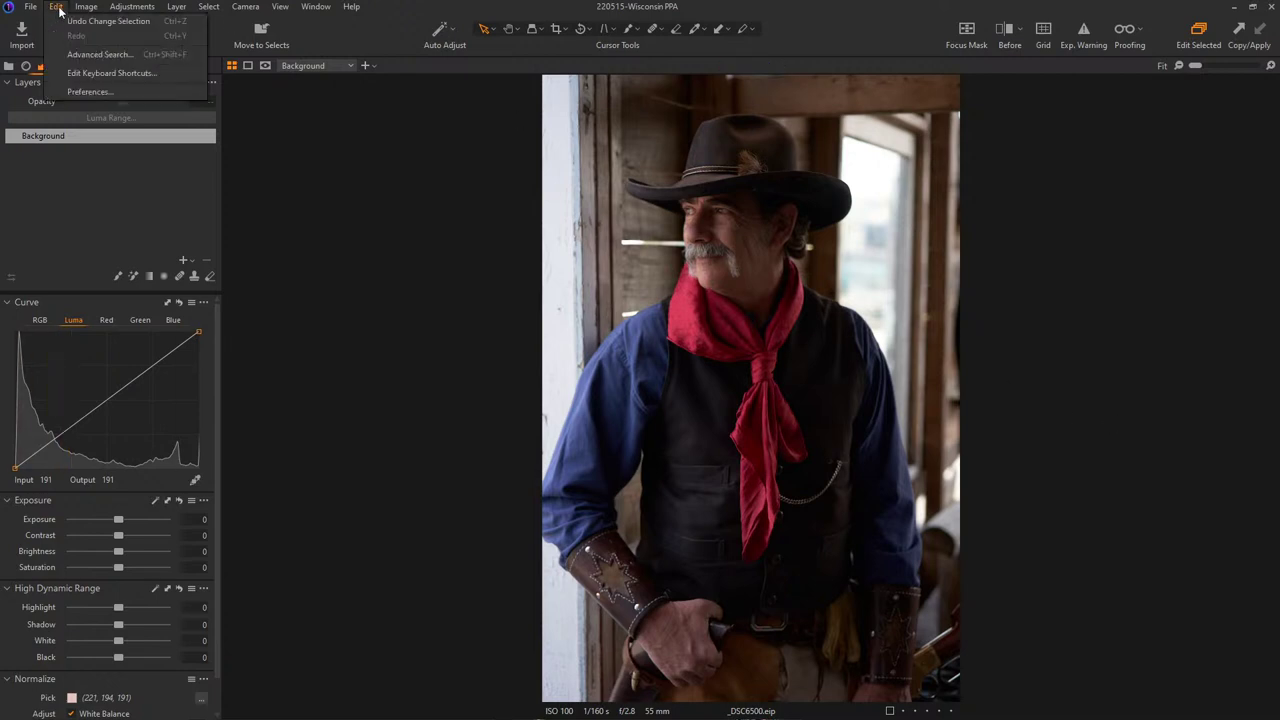
left_click(86, 75)
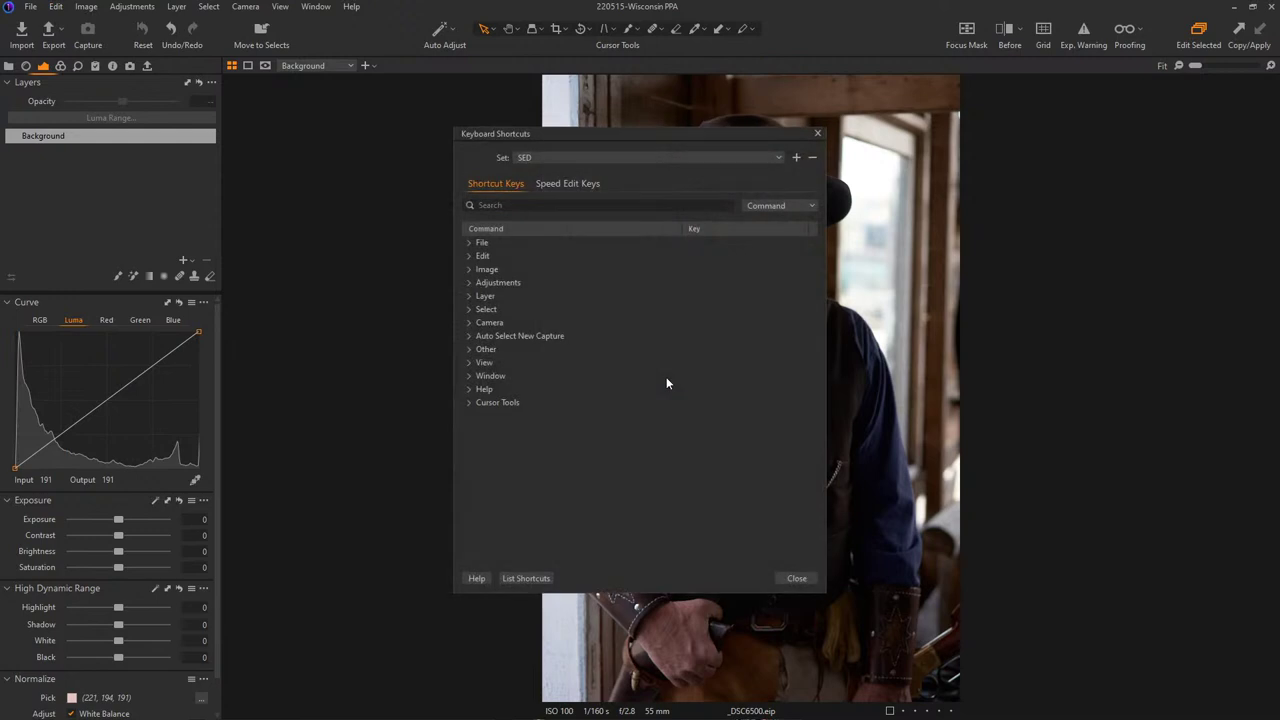
type("sel")
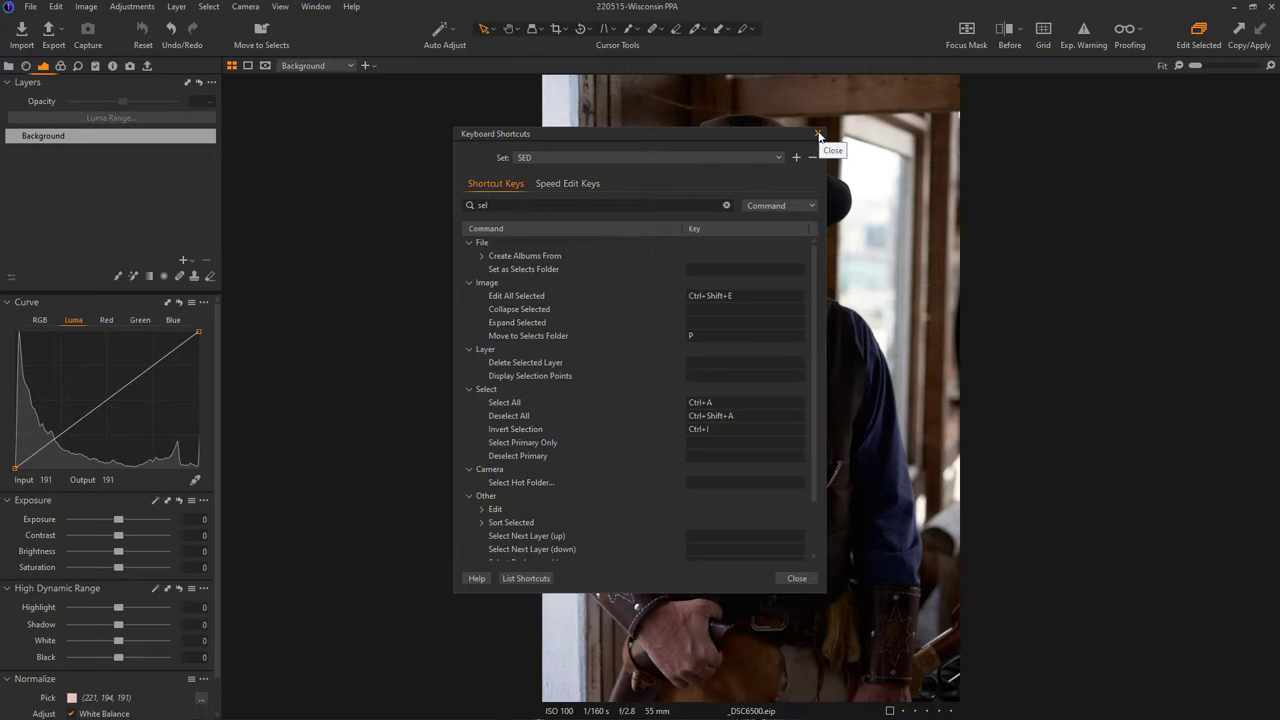
left_click(800, 579)
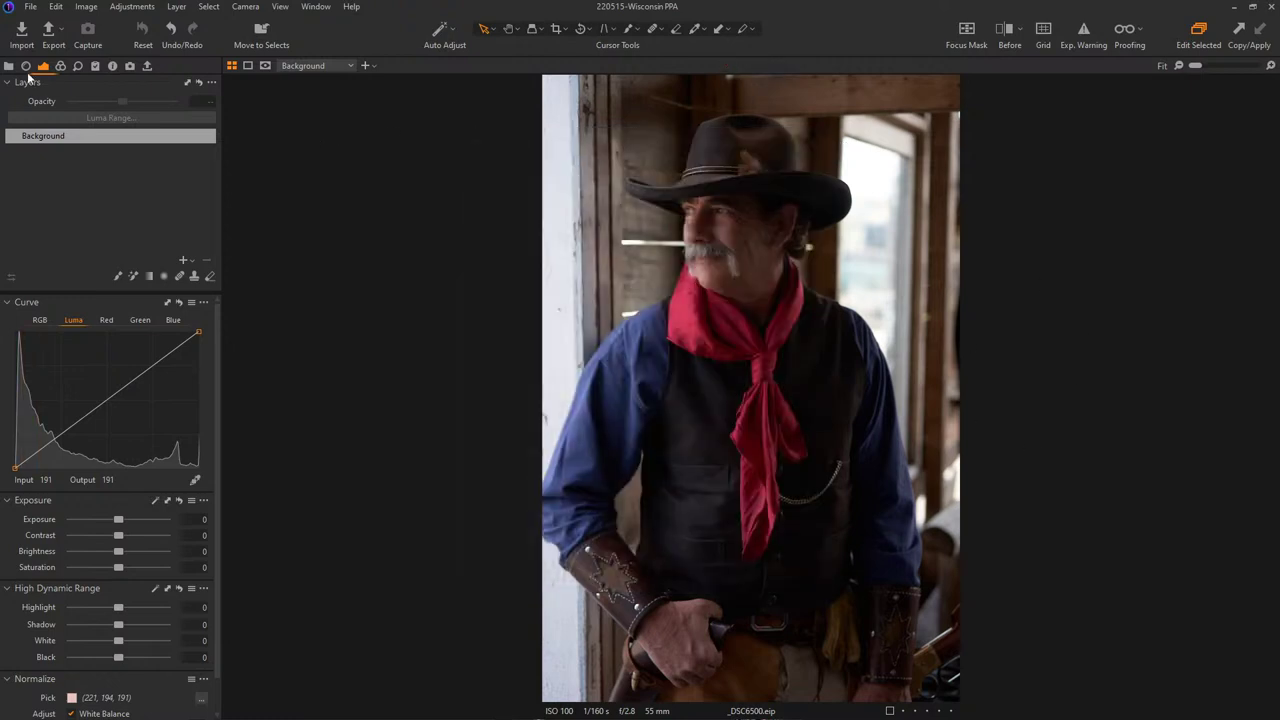
- View the contents of the Selects Folder with enlarged thumbnails
left_click(10, 66)
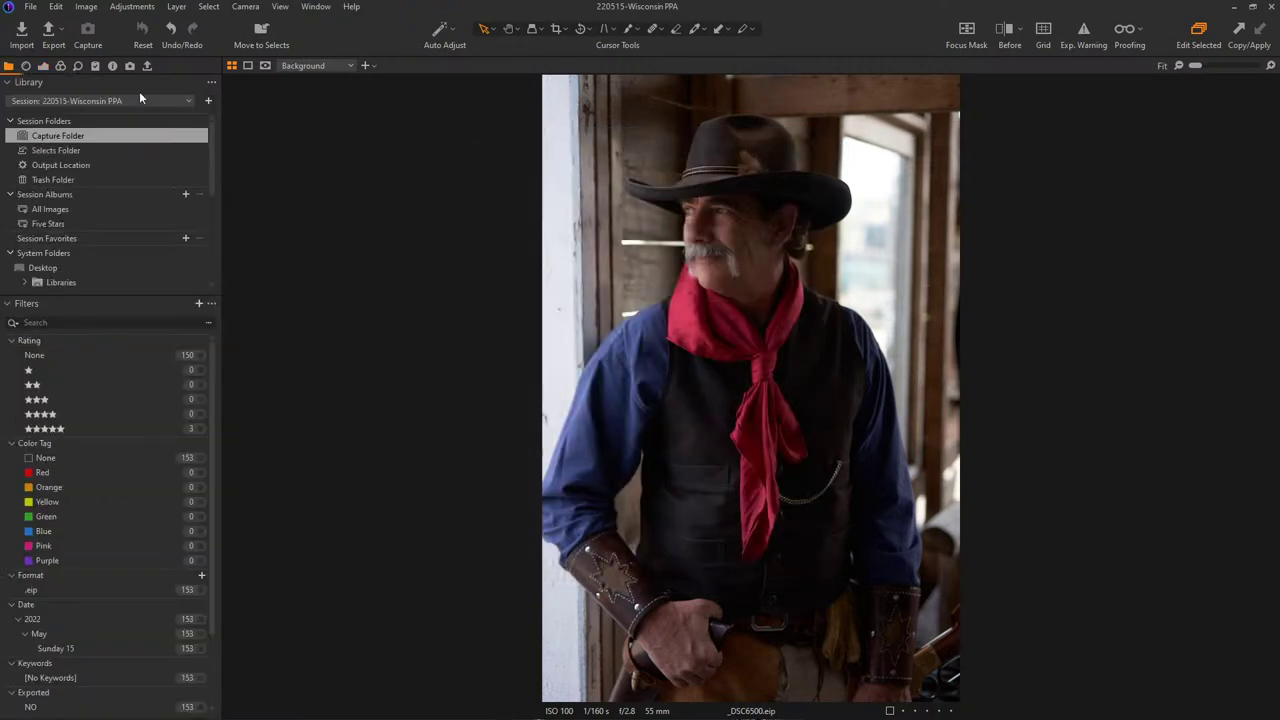
left_click(64, 152)
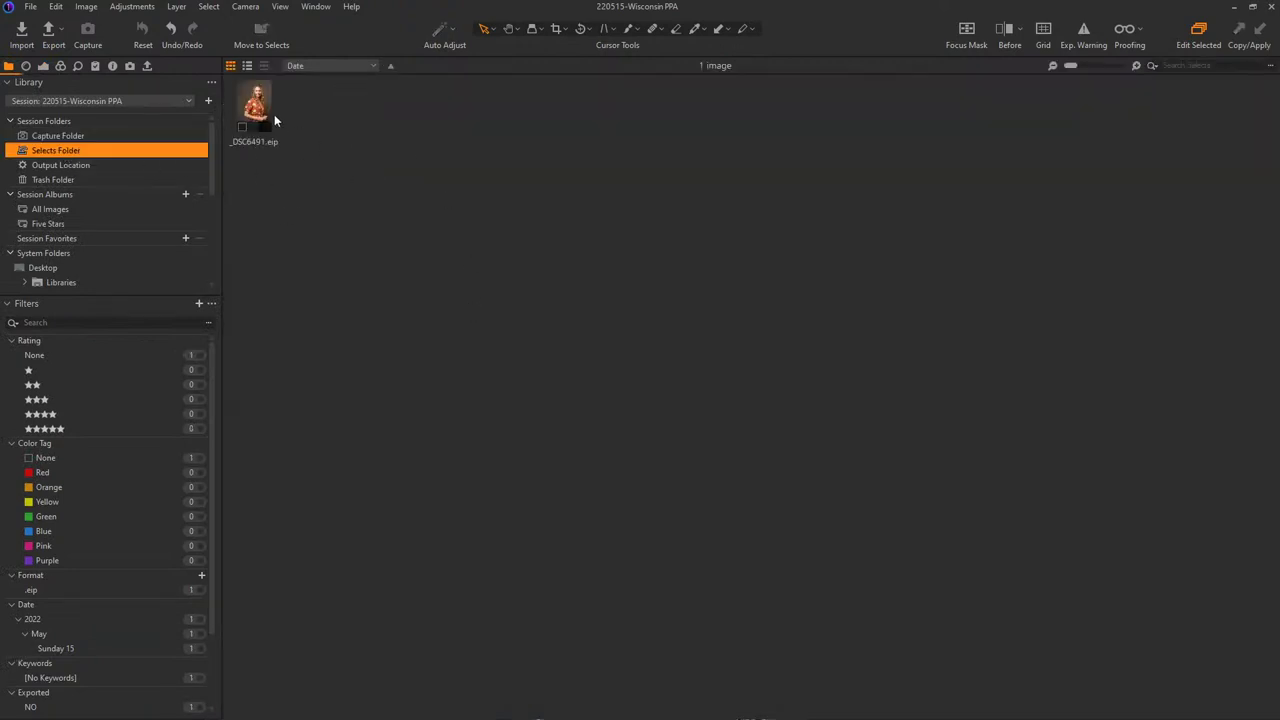
left_click_drag(1070, 65, 1094, 65)
- Move the image _DSC6500.eip from the Capture Folder to the Selects Folder and view the Selects Folder's thumbnails
left_click(114, 138)
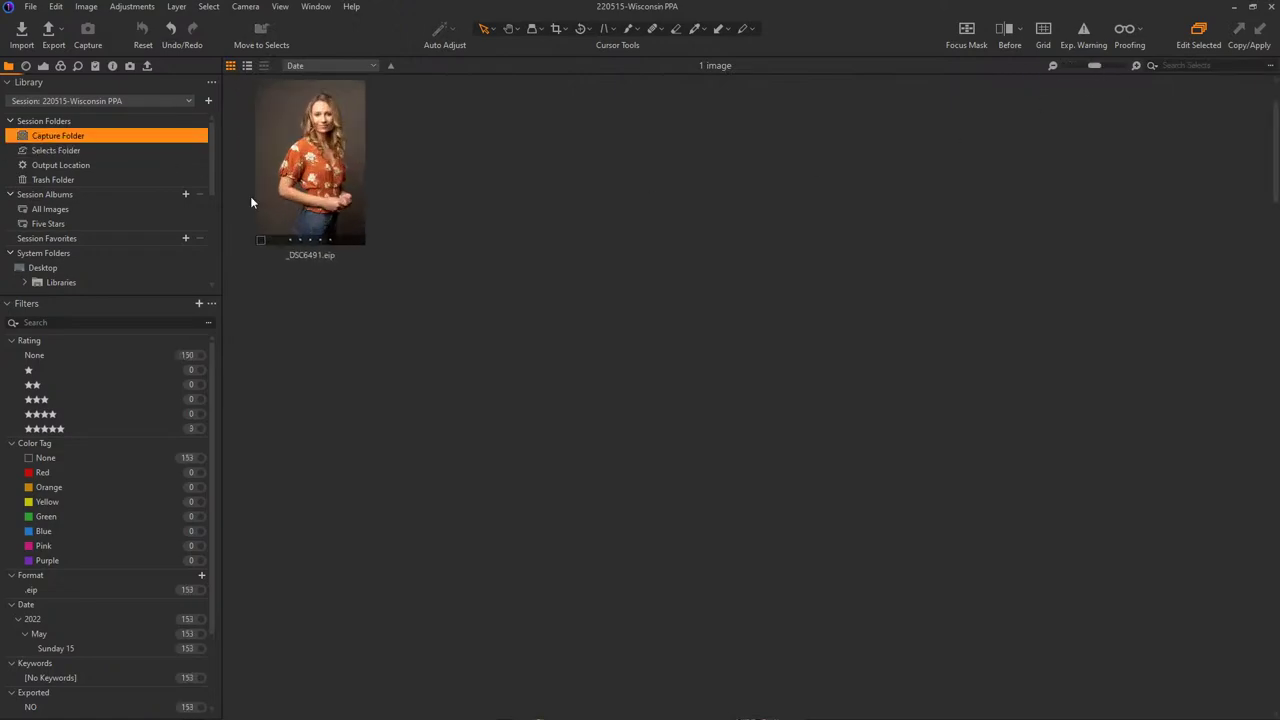
scroll(736, 462, "down", 4)
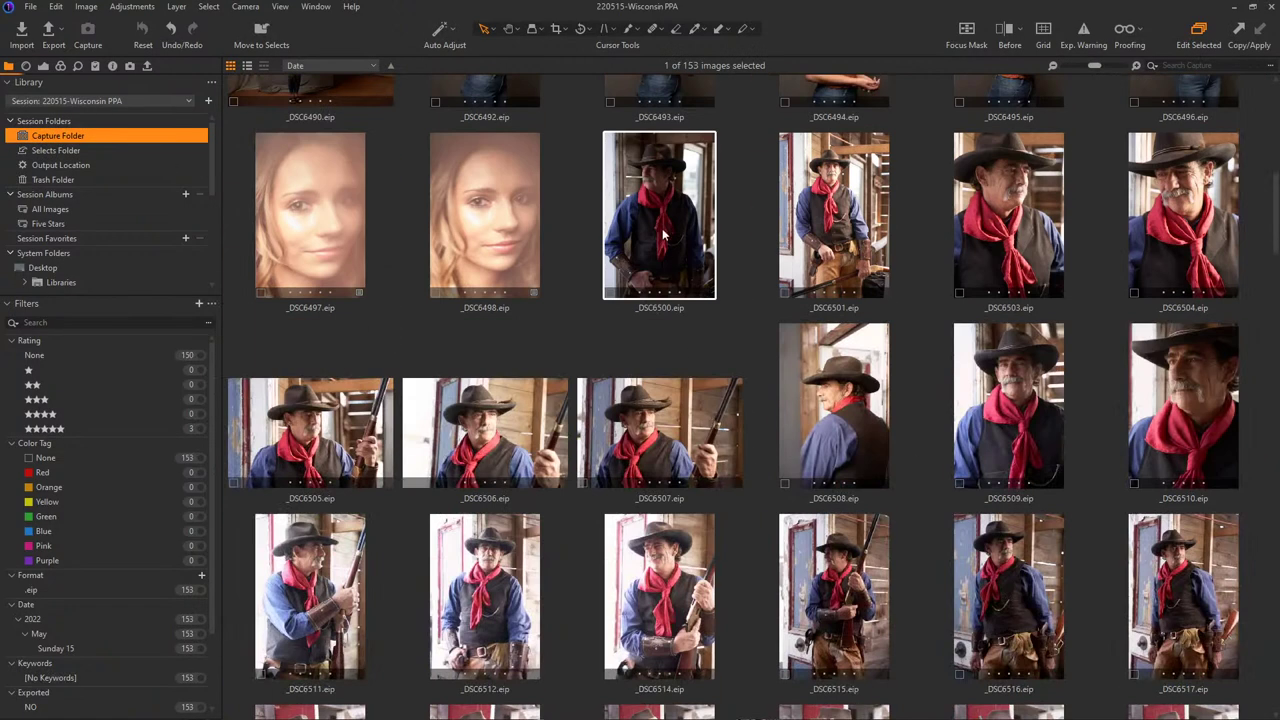
double_click(667, 260)
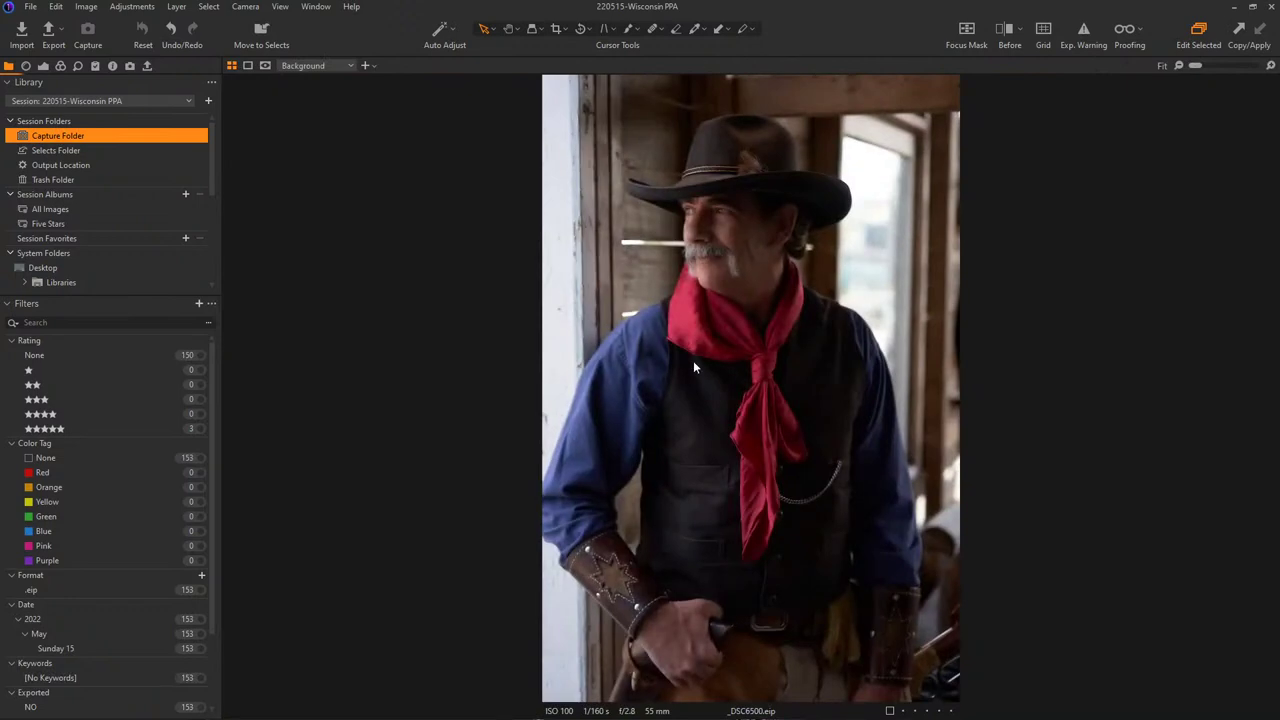
key("Delete")
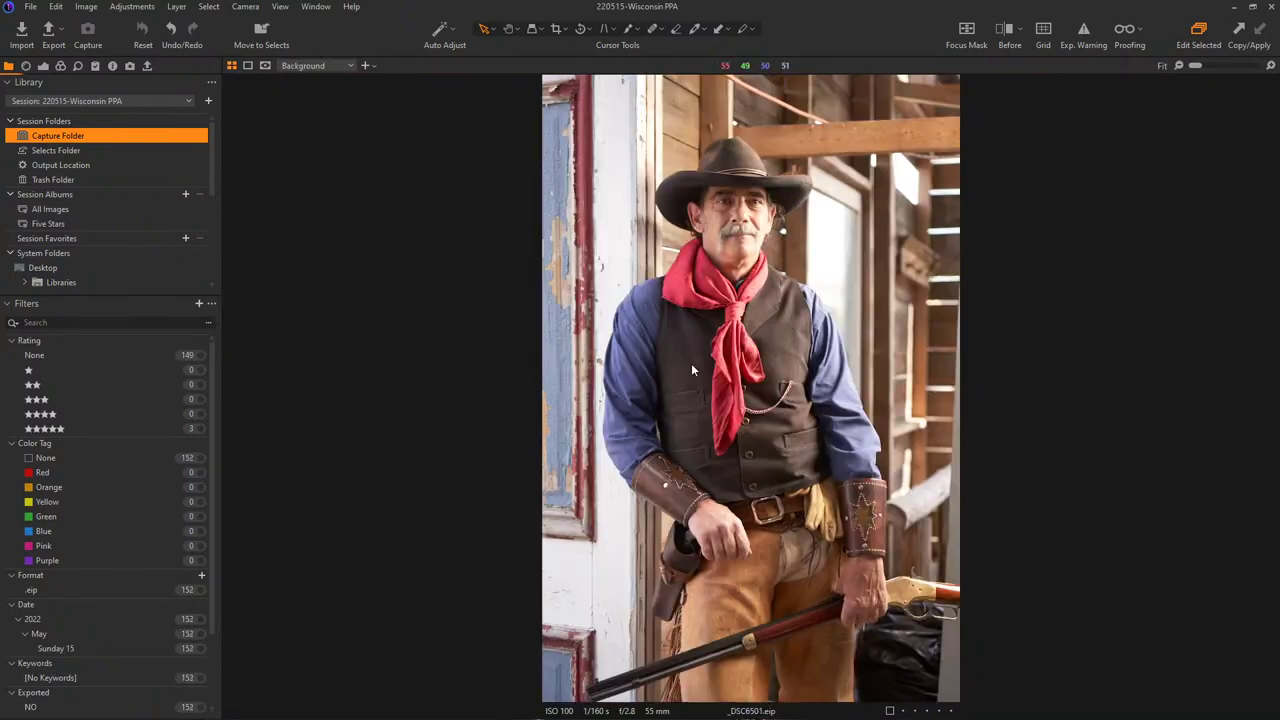
left_click(55, 150)
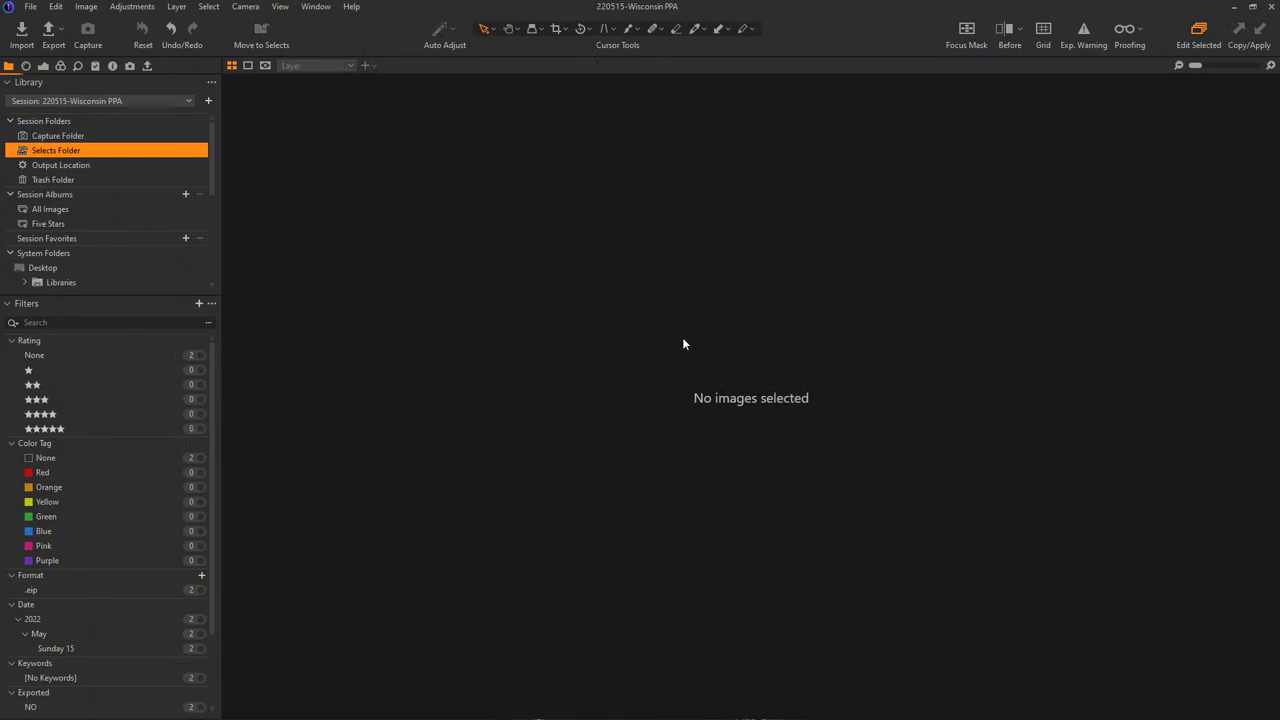
key("ctrl+alt+v")
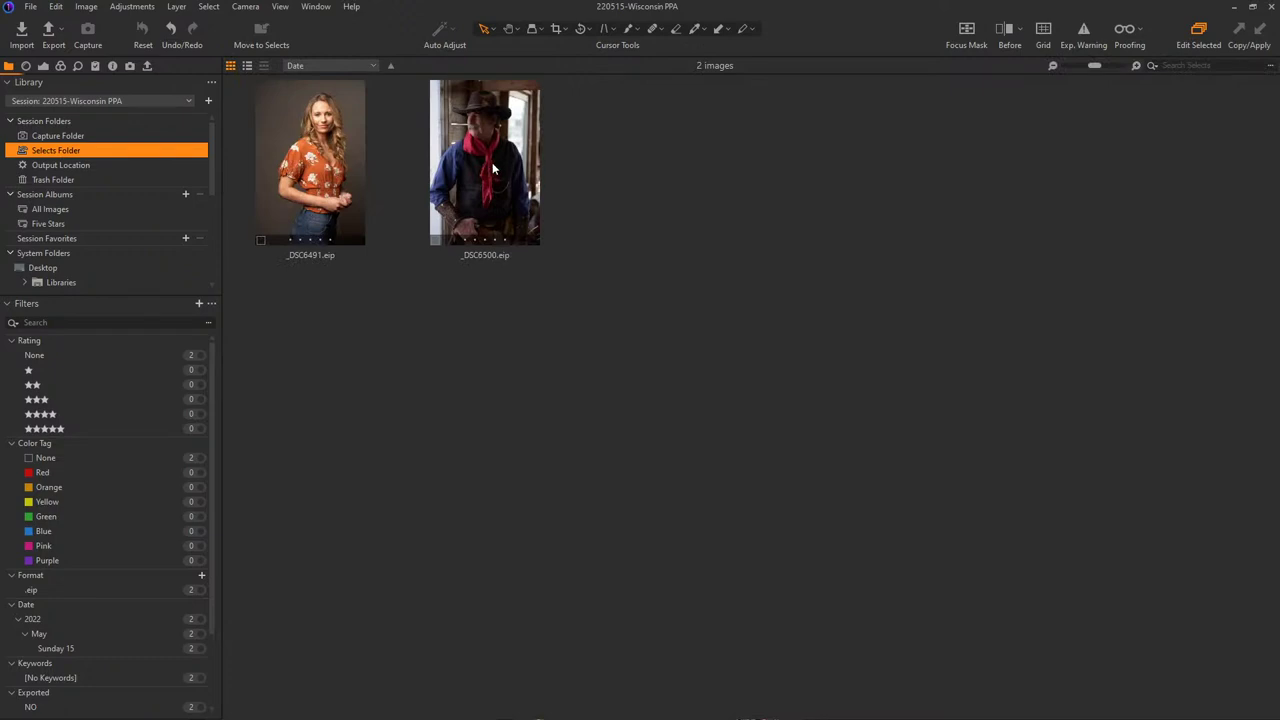
- Open _DSC6501.eip from the Capture Folder, set its exposure to -1.63 and move it out of the folder
left_click(59, 140)
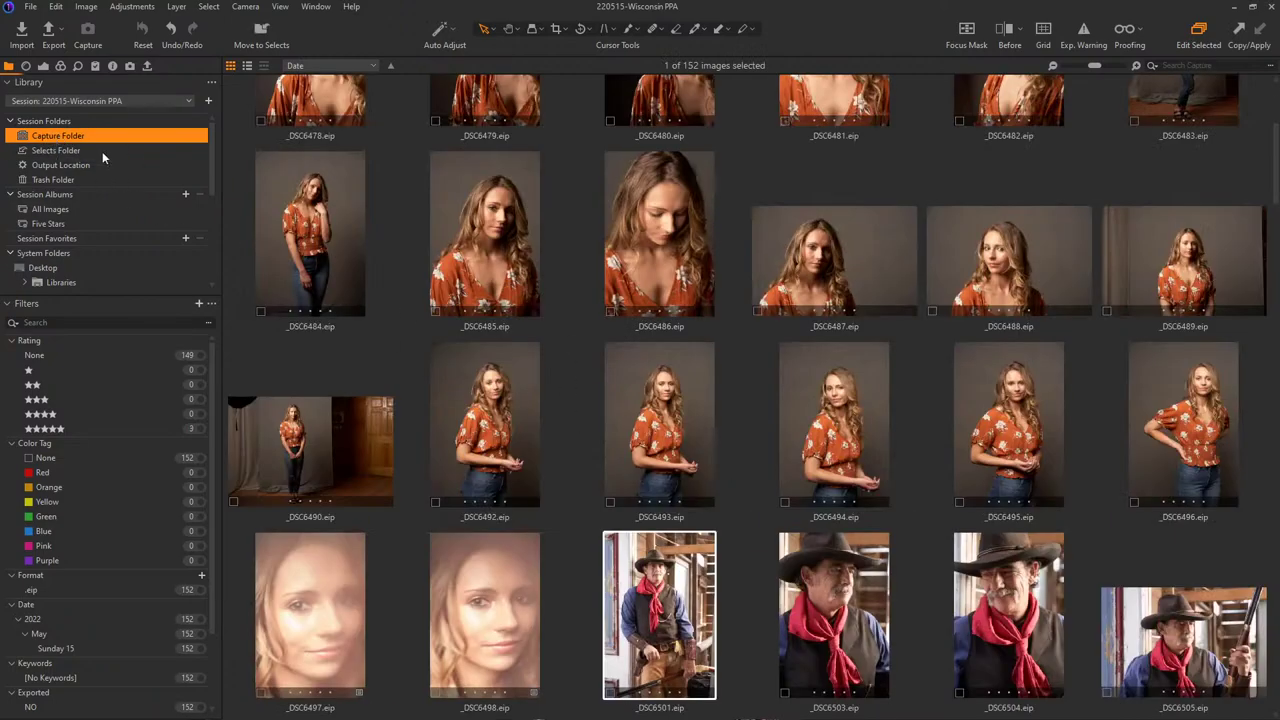
scroll(720, 400, "down", 3)
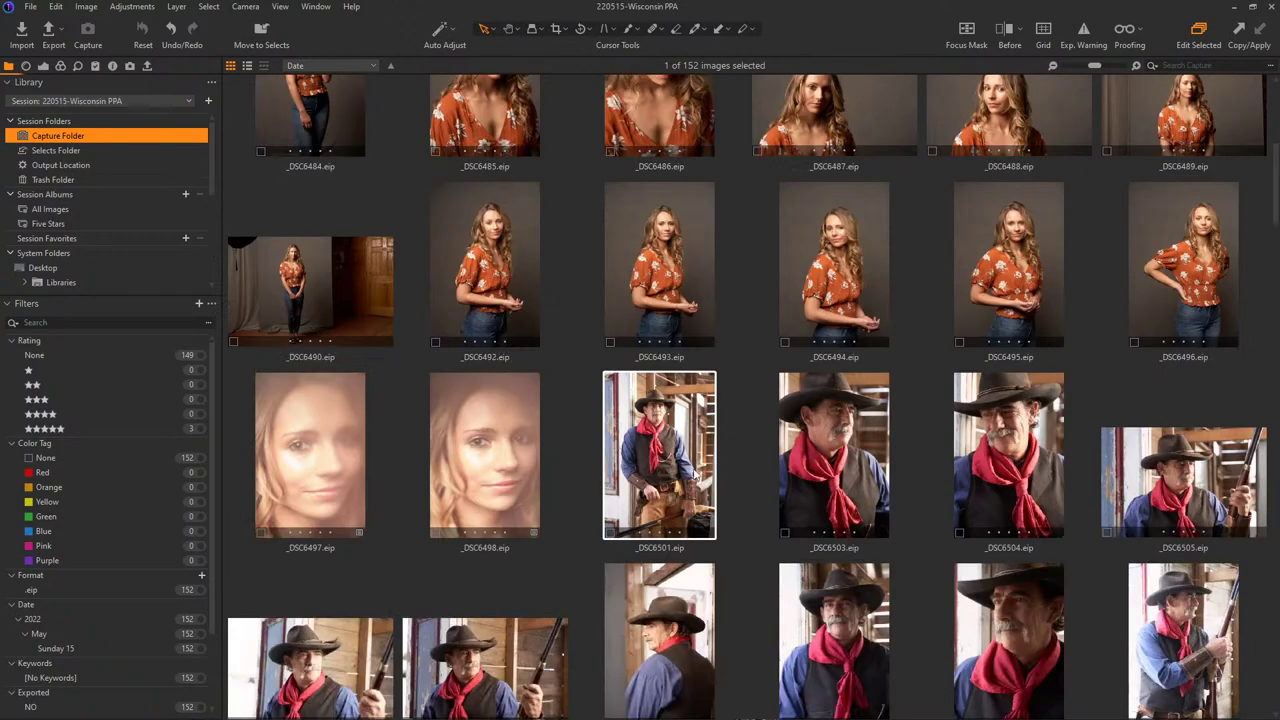
double_click(711, 444)
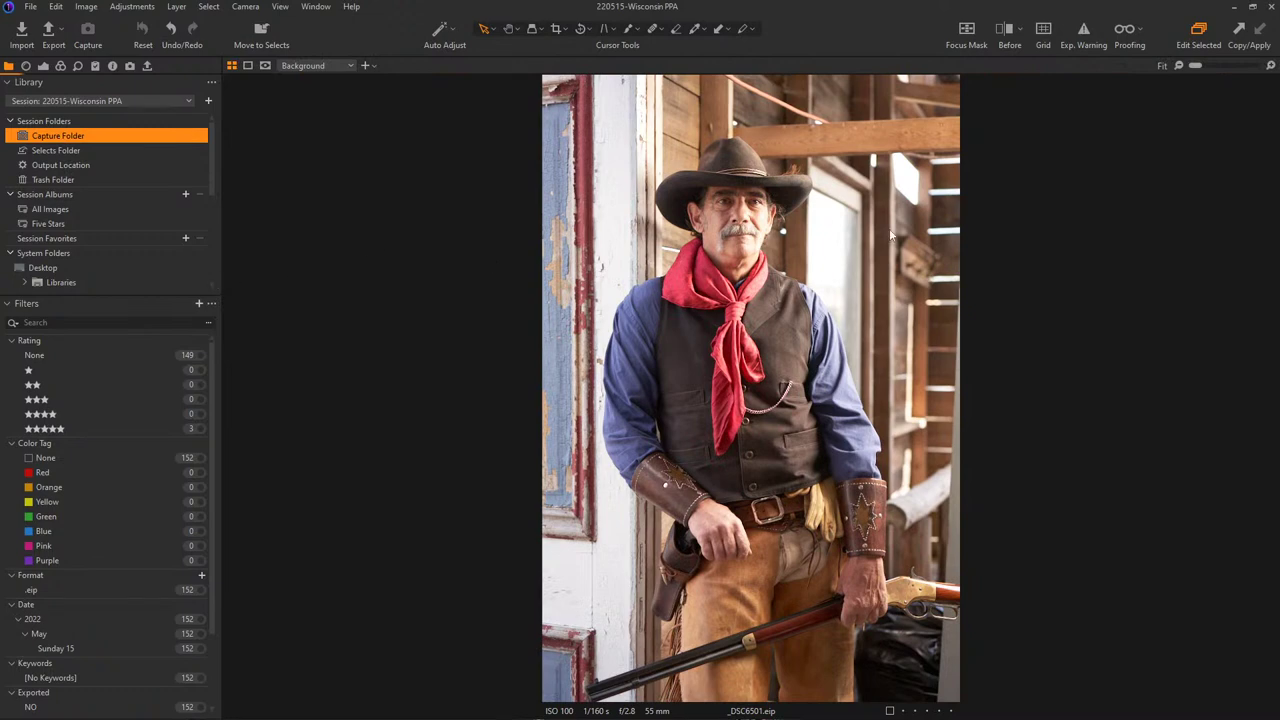
left_click(43, 65)
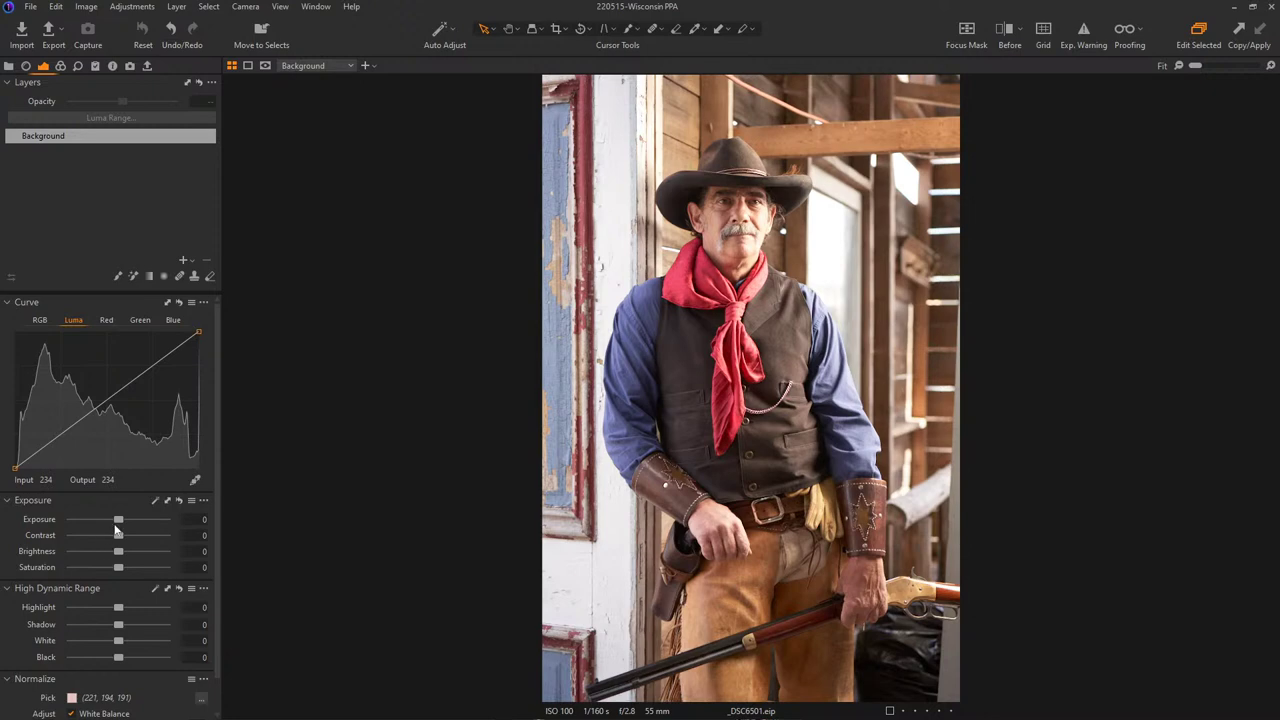
left_click_drag(118, 519, 104, 518)
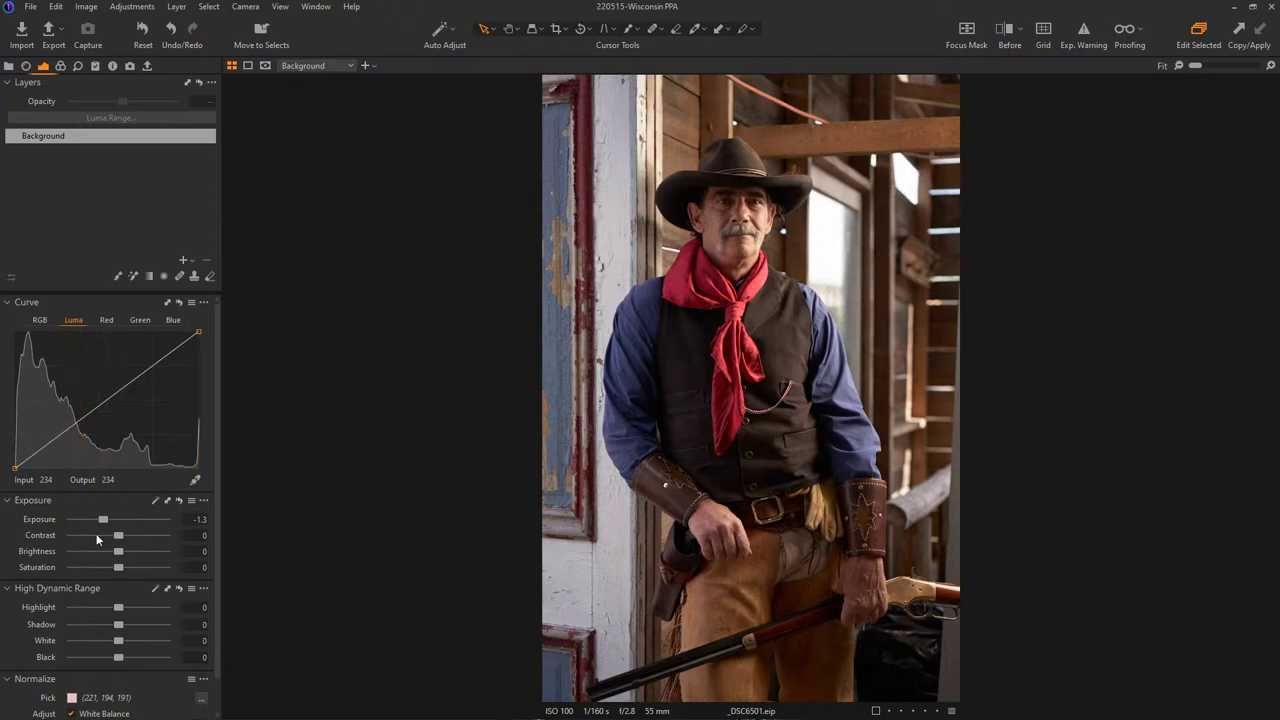
left_click_drag(106, 522, 102, 520)
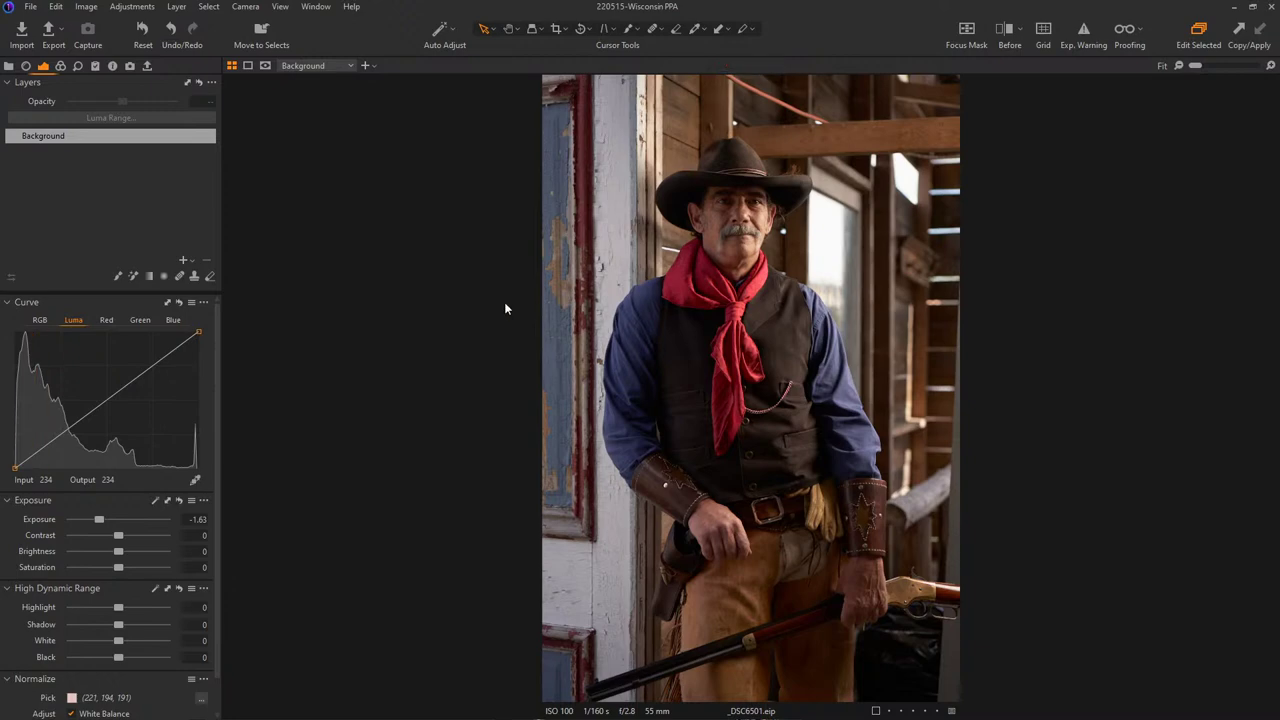
key("Right")
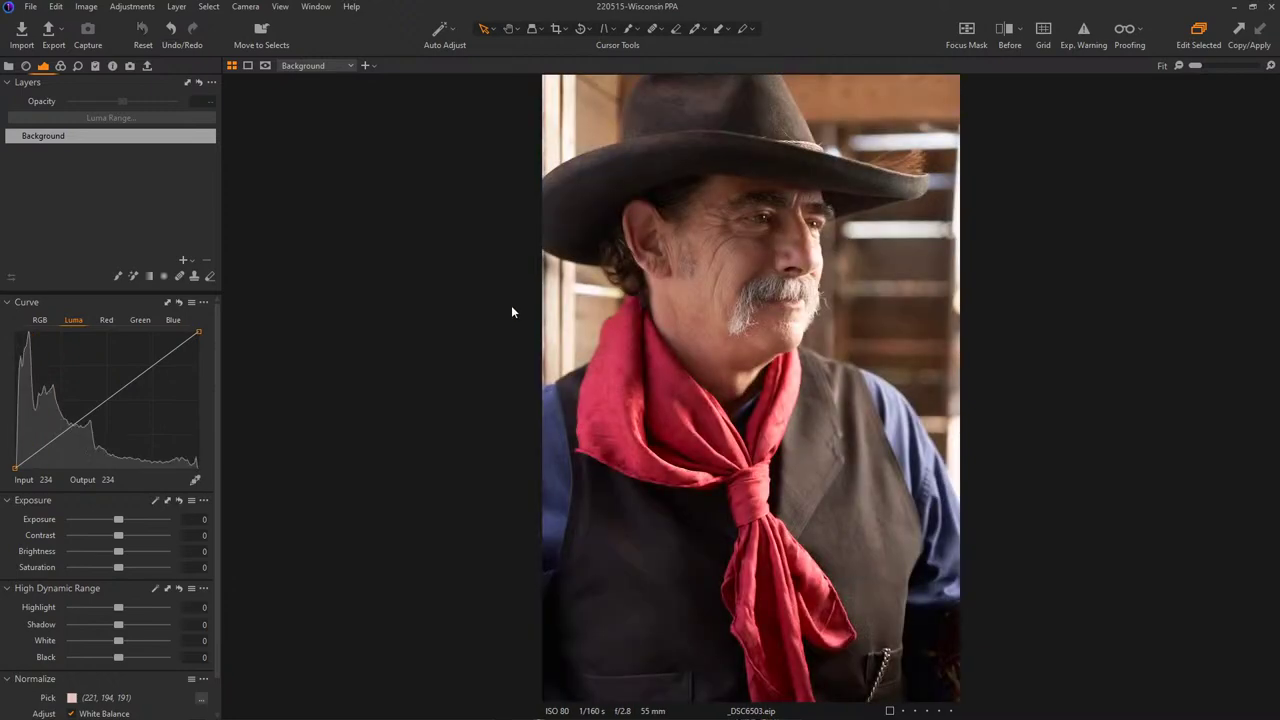
- Set the exposure to -0.9 on _DSC6503.eip and to -1.69 on _DSC6506.eip
left_click_drag(111, 519, 106, 517)
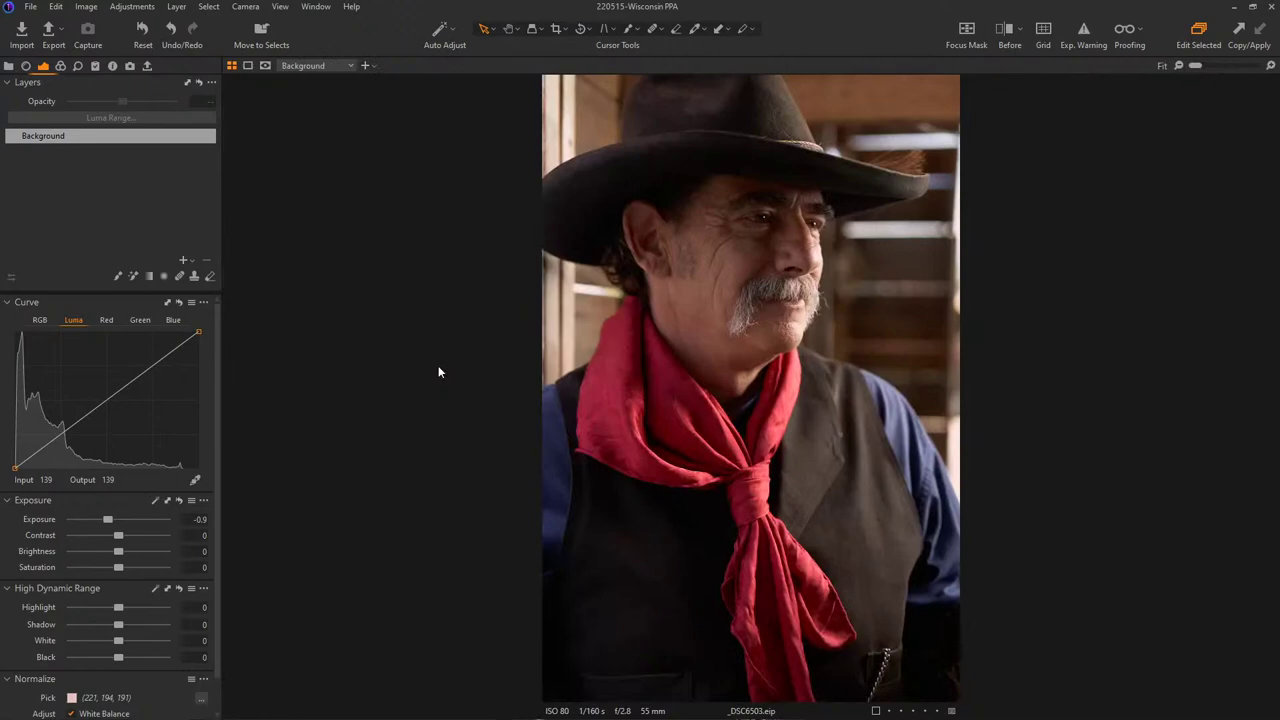
key("Right")
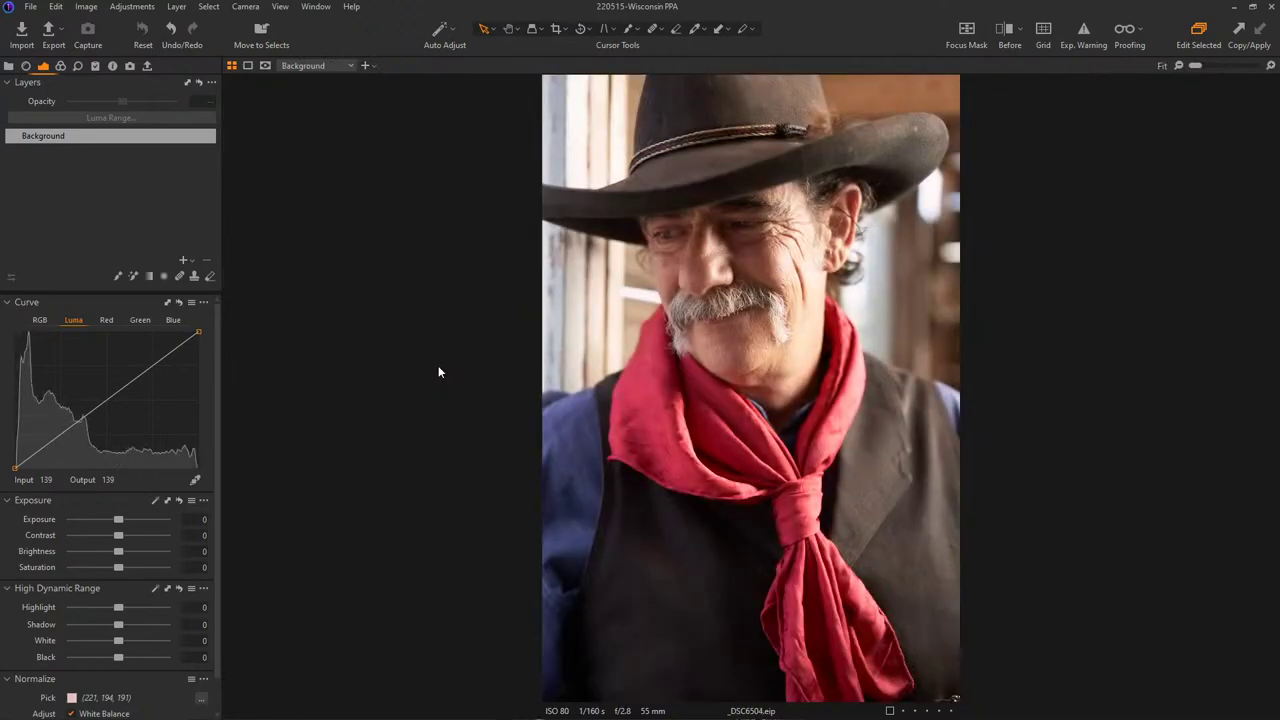
key("Right")
key("Right")
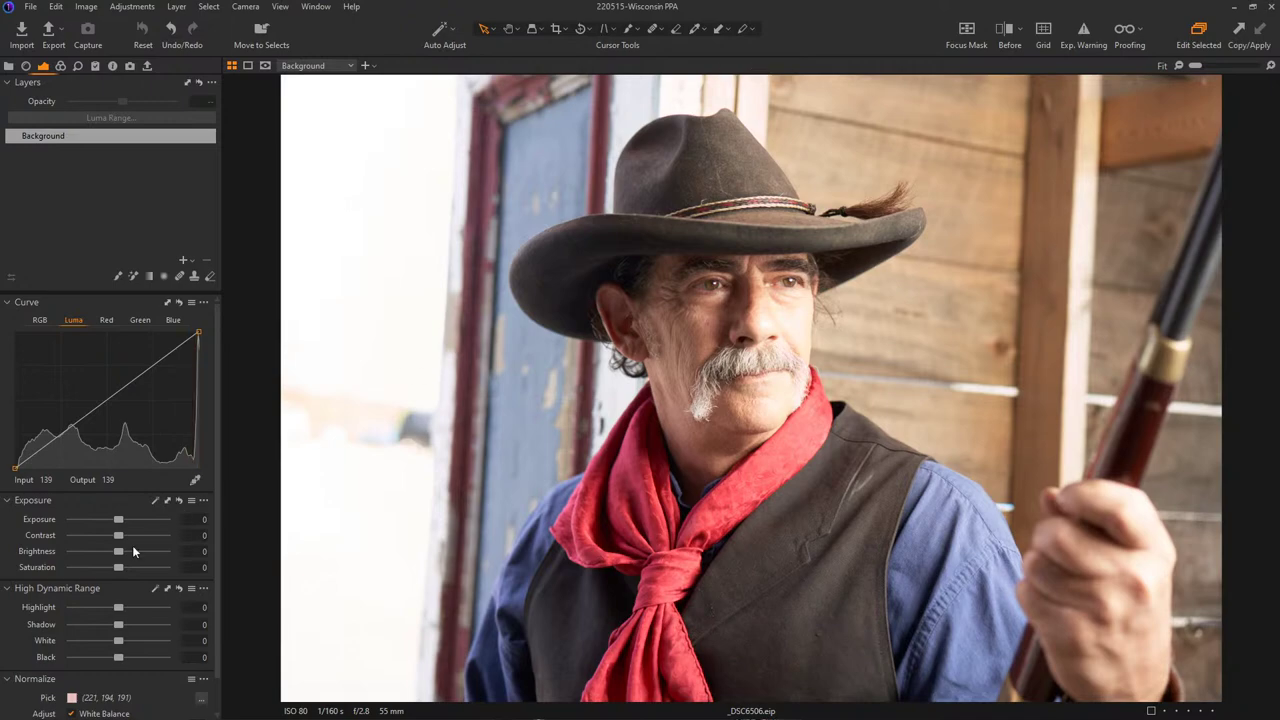
left_click_drag(121, 519, 99, 522)
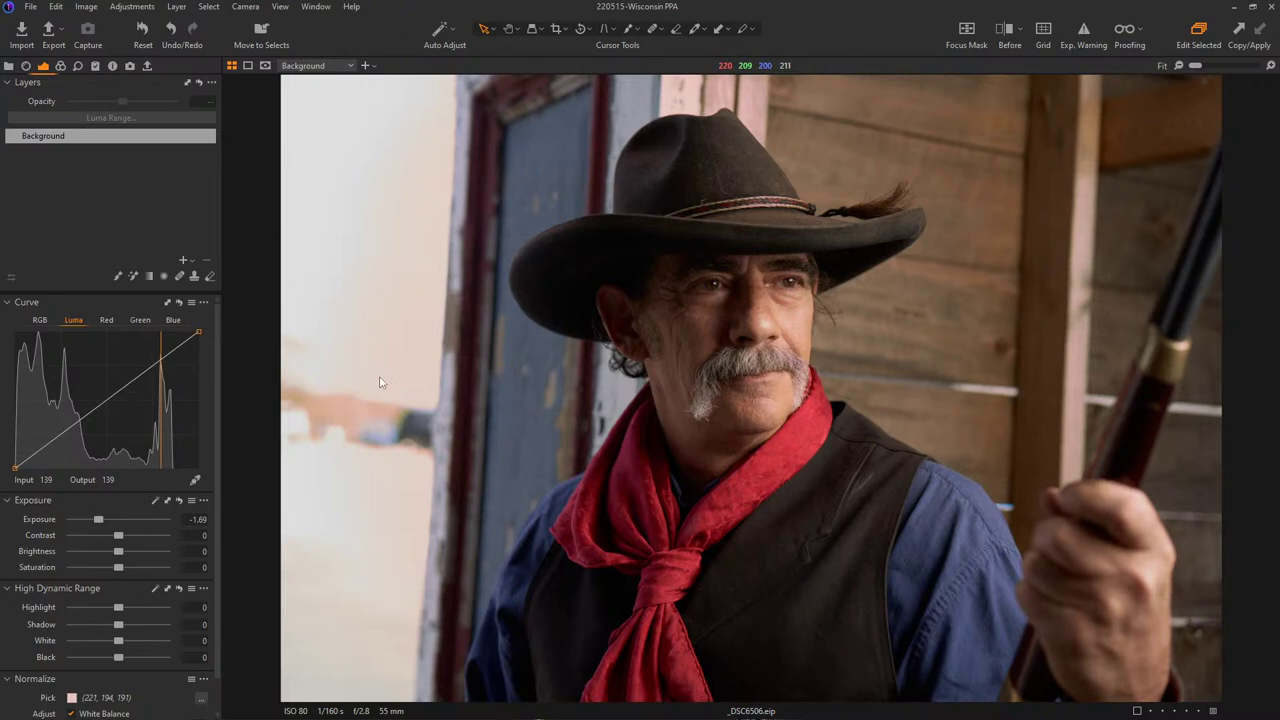
- Move _DSC6506.eip out of the Capture Folder and set the exposure of _DSC6507.eip to -0.62
key("Right")
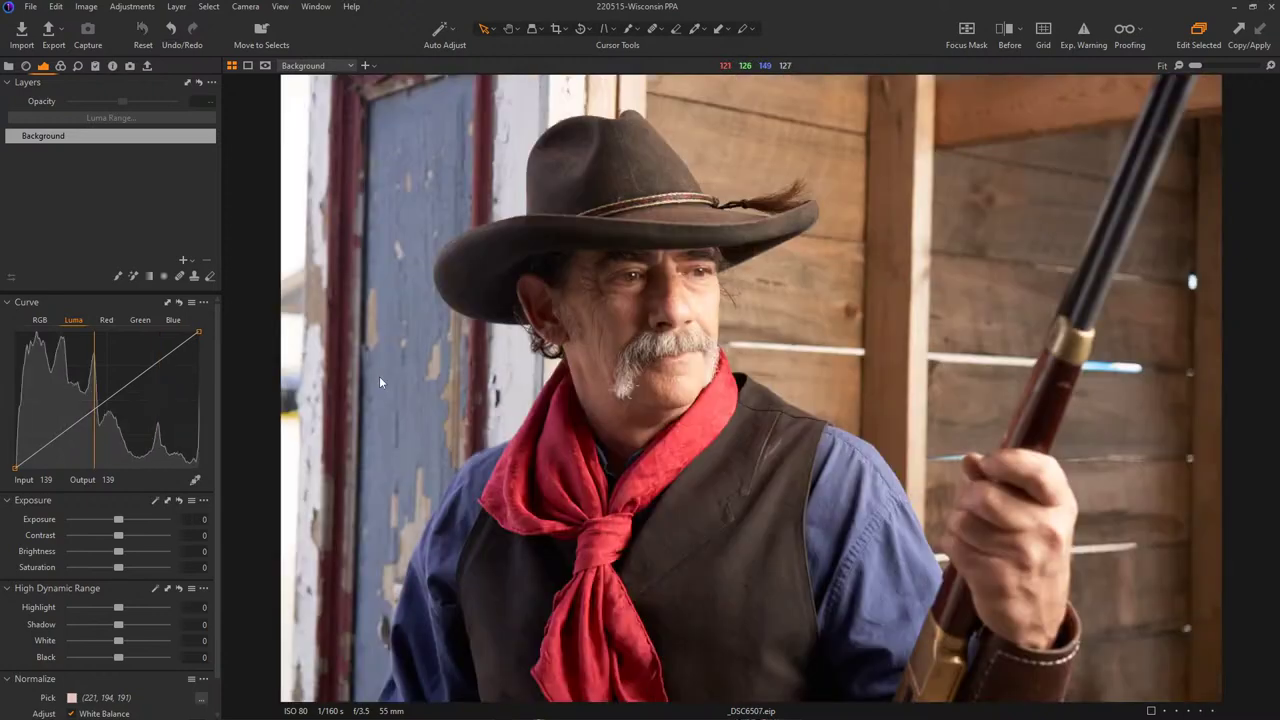
left_click_drag(118, 520, 112, 522)
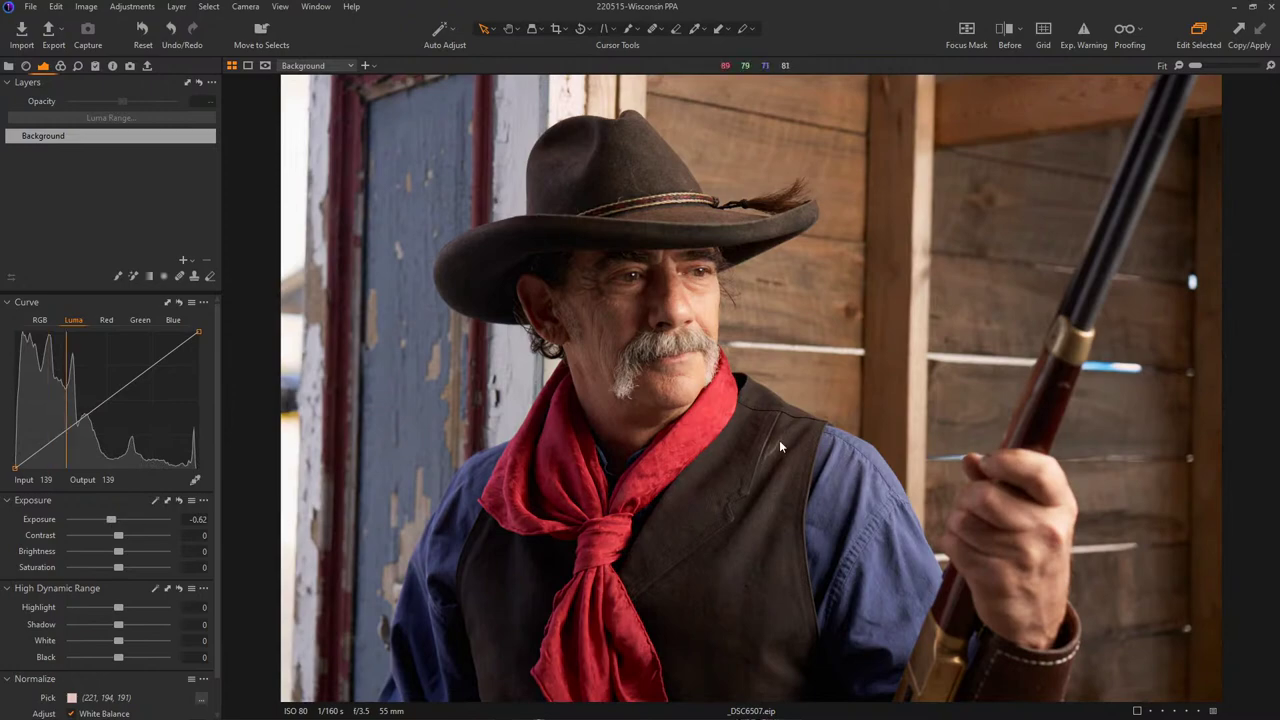
key("ctrl+alt+v")
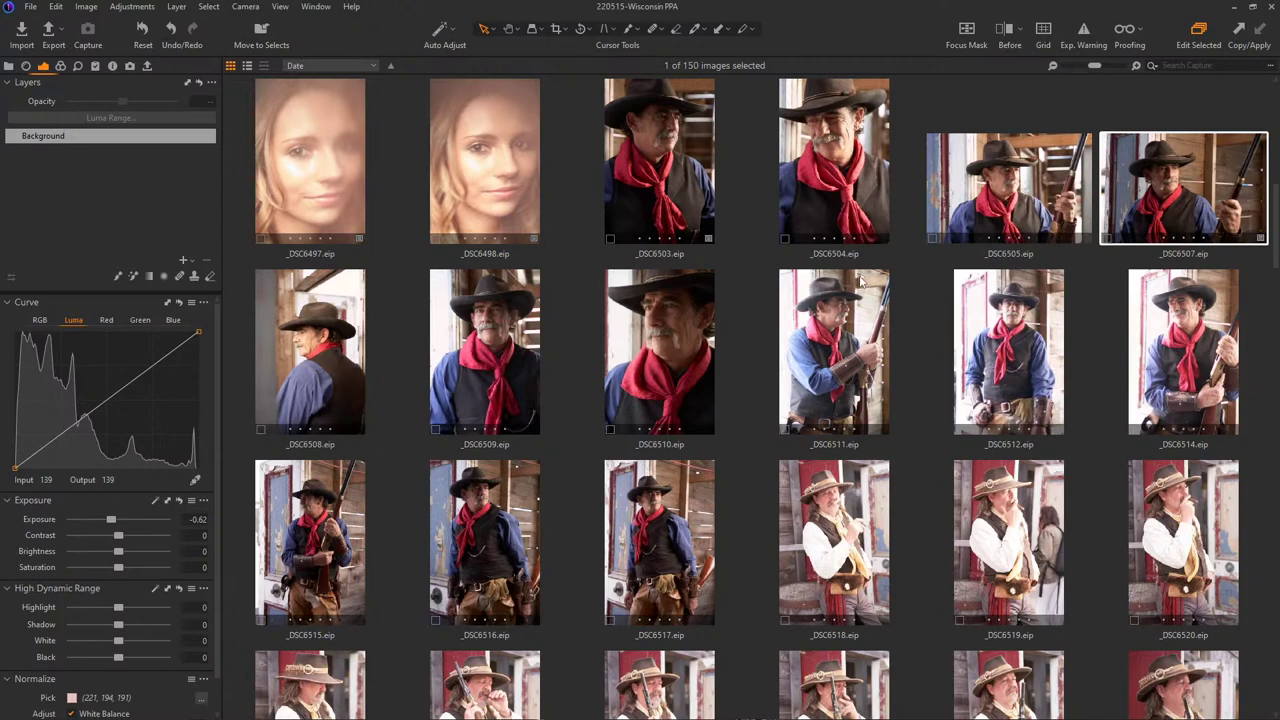
- Move _DSC6507.eip from the Capture Folder to the Selects Folder and view the Selects Folder's thumbnails
key("Delete")
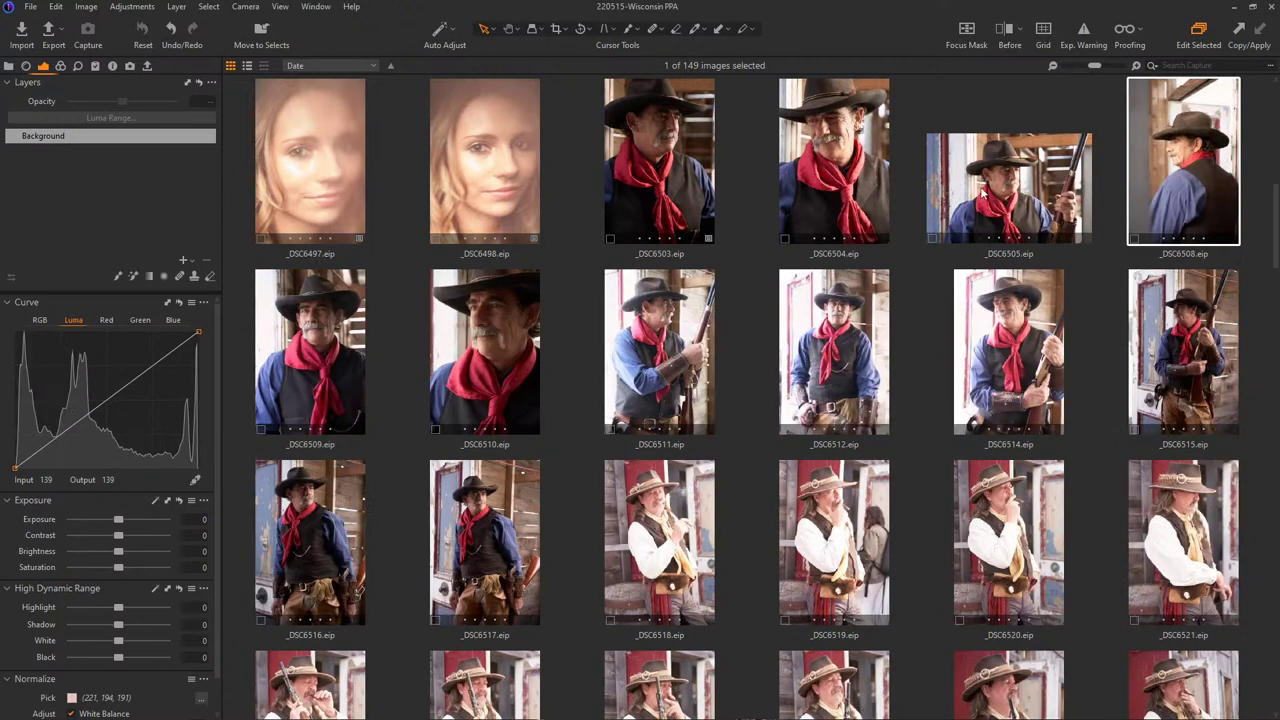
left_click(9, 67)
left_click(75, 152)
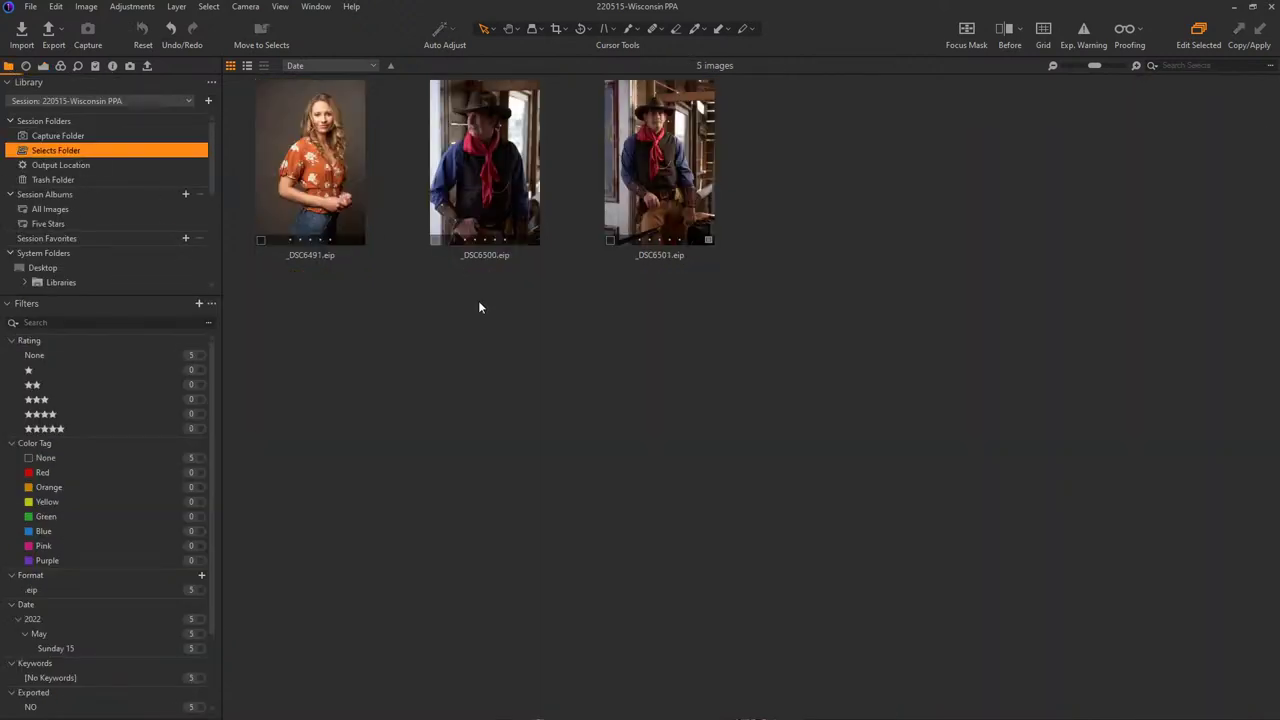
- Move _DSC6506.eip from the Selects Folder back to the Capture Folder and view the Capture Folder's thumbnails
left_click(815, 187)
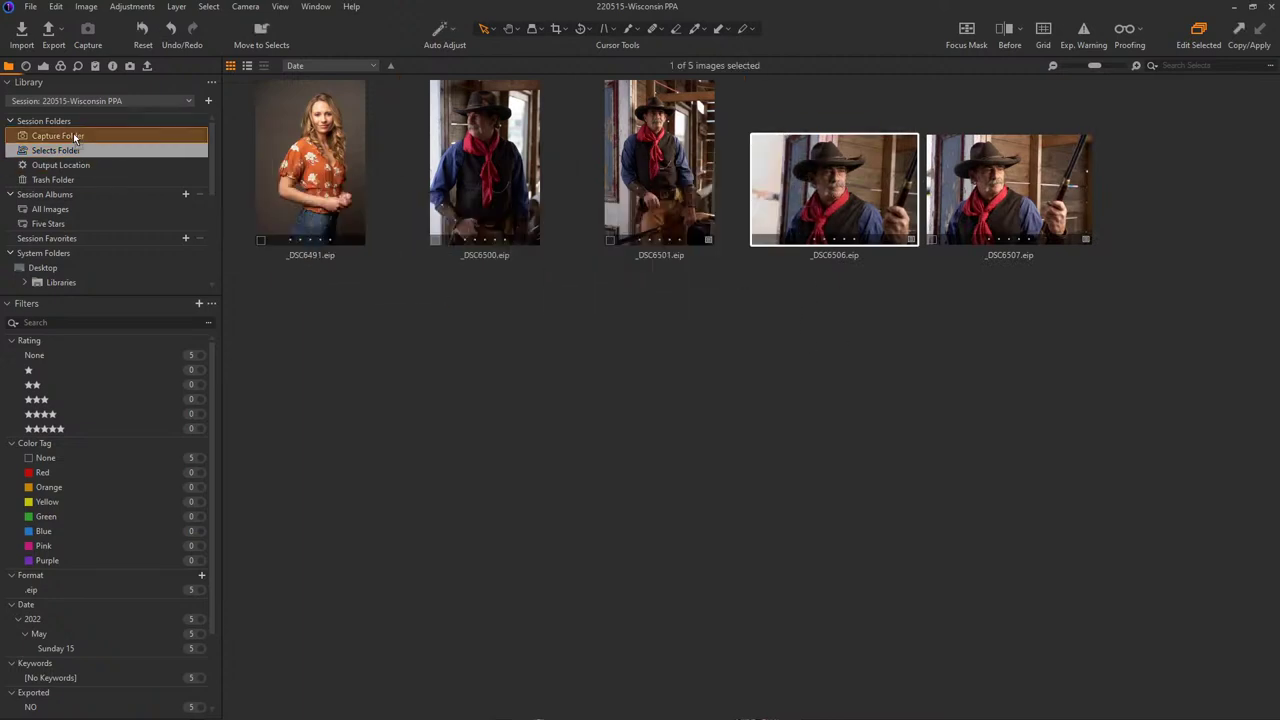
key("Delete")
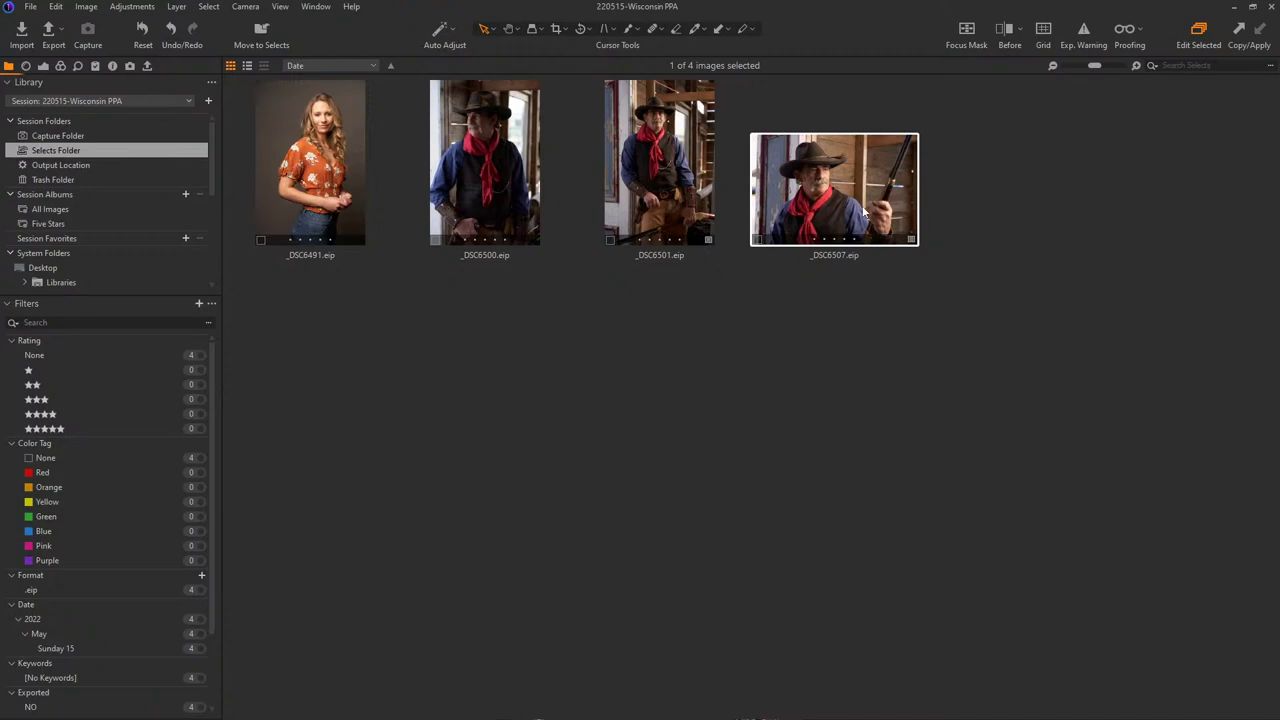
left_click(84, 150)
left_click(84, 136)
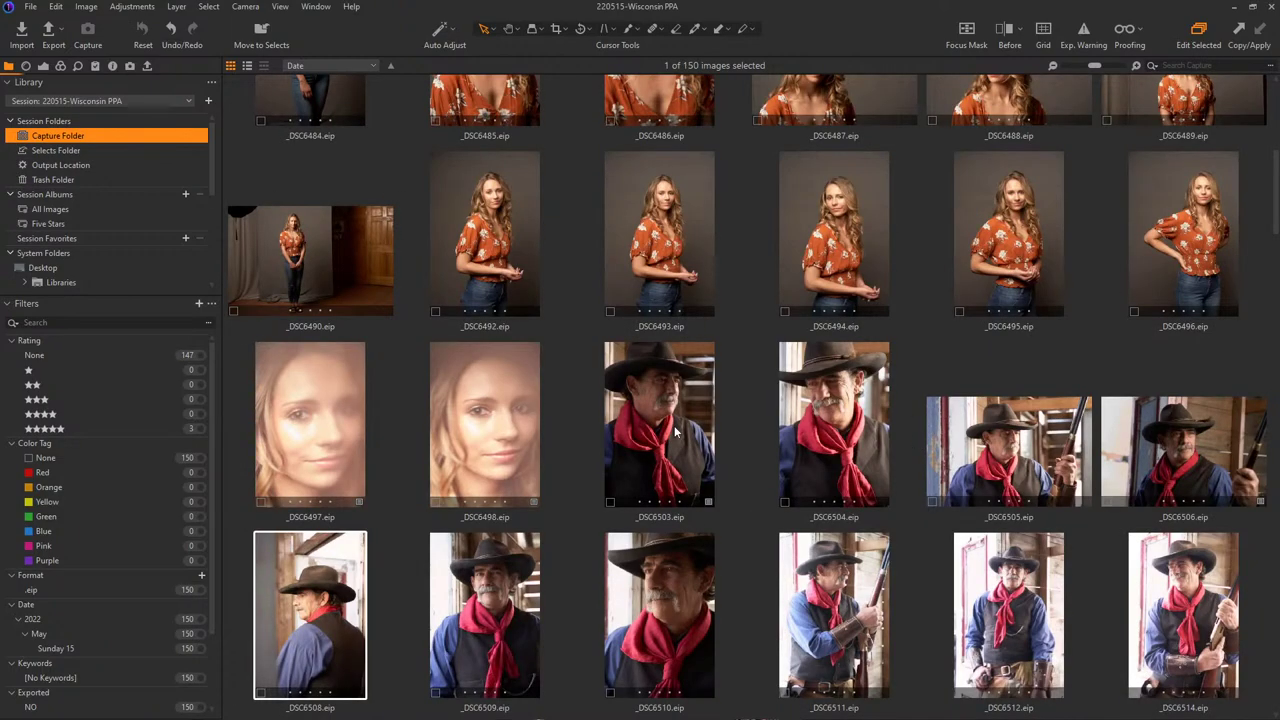
- Move _DSC6506.eip out of the Capture Folder, and do the same with _DSC6510.eip after comparing it with the shots before it
double_click(1139, 441)
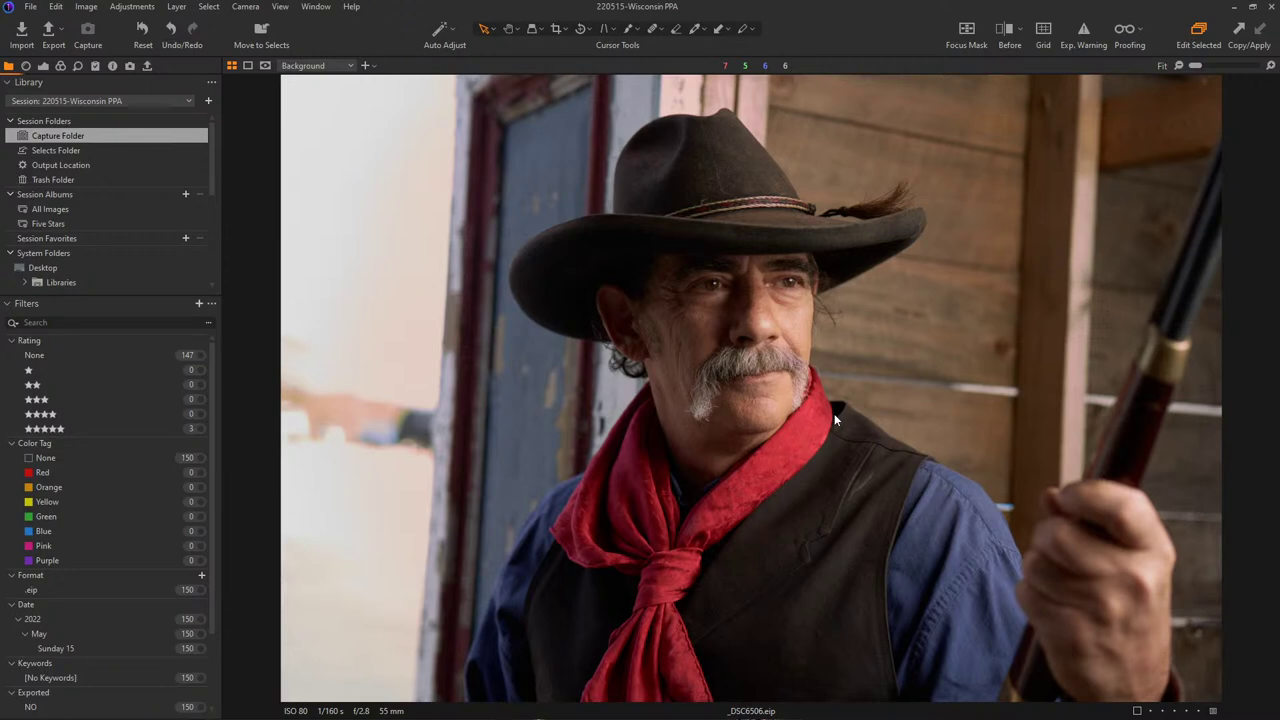
key("Delete")
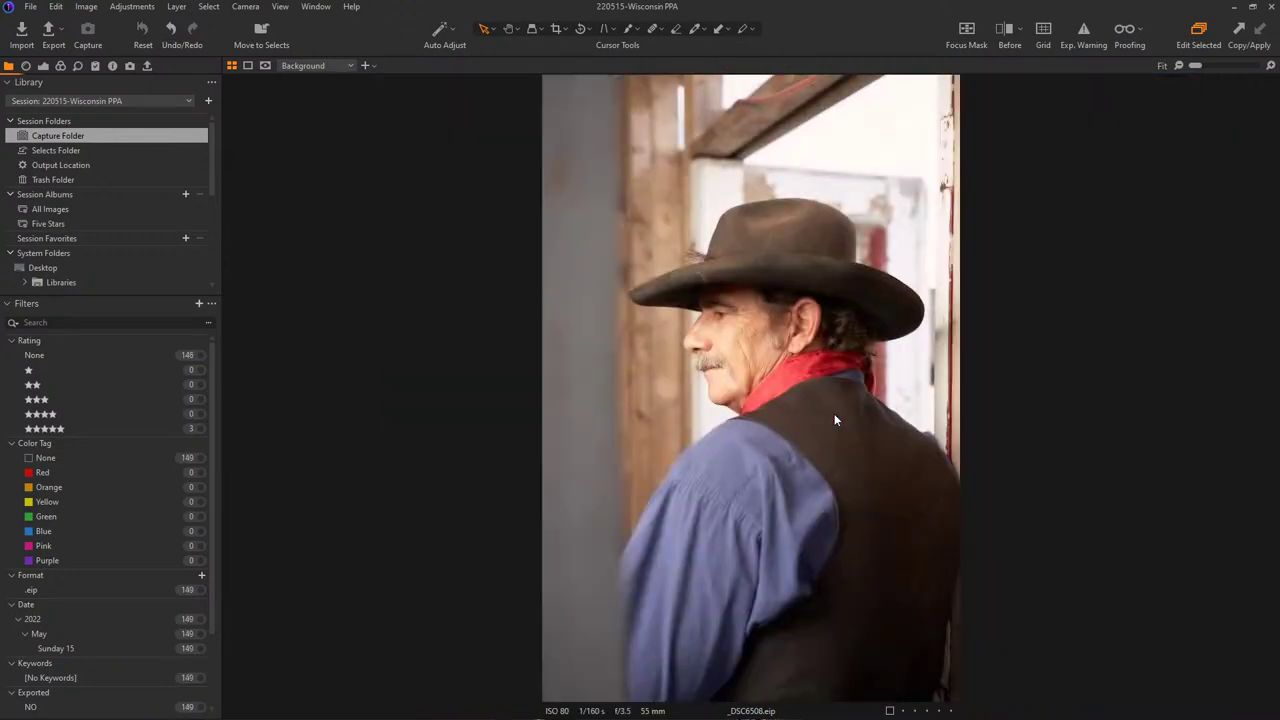
key("Right")
key("Left")
key("Right")
key("Right")
key("Left")
key("Right")
key("Delete")
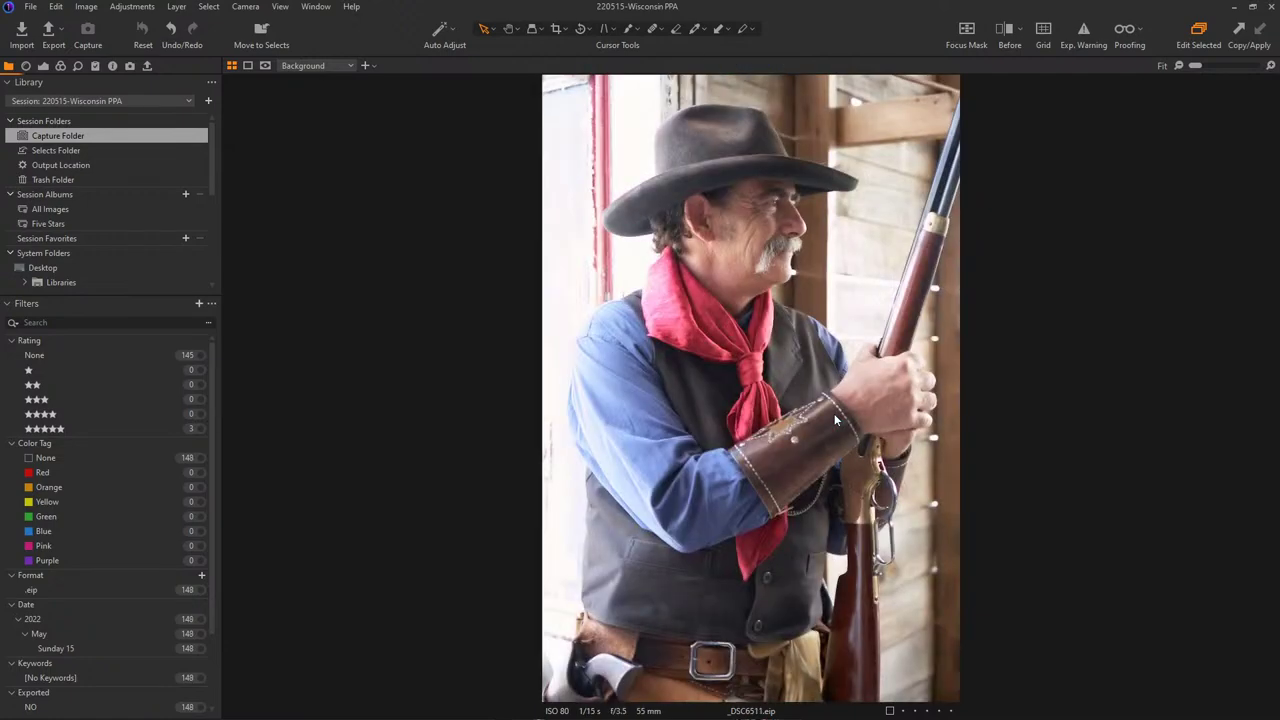
- Check the eye sharpness of _DSC6512.eip with the loupe and move the image out of the Capture Folder
key("Right")
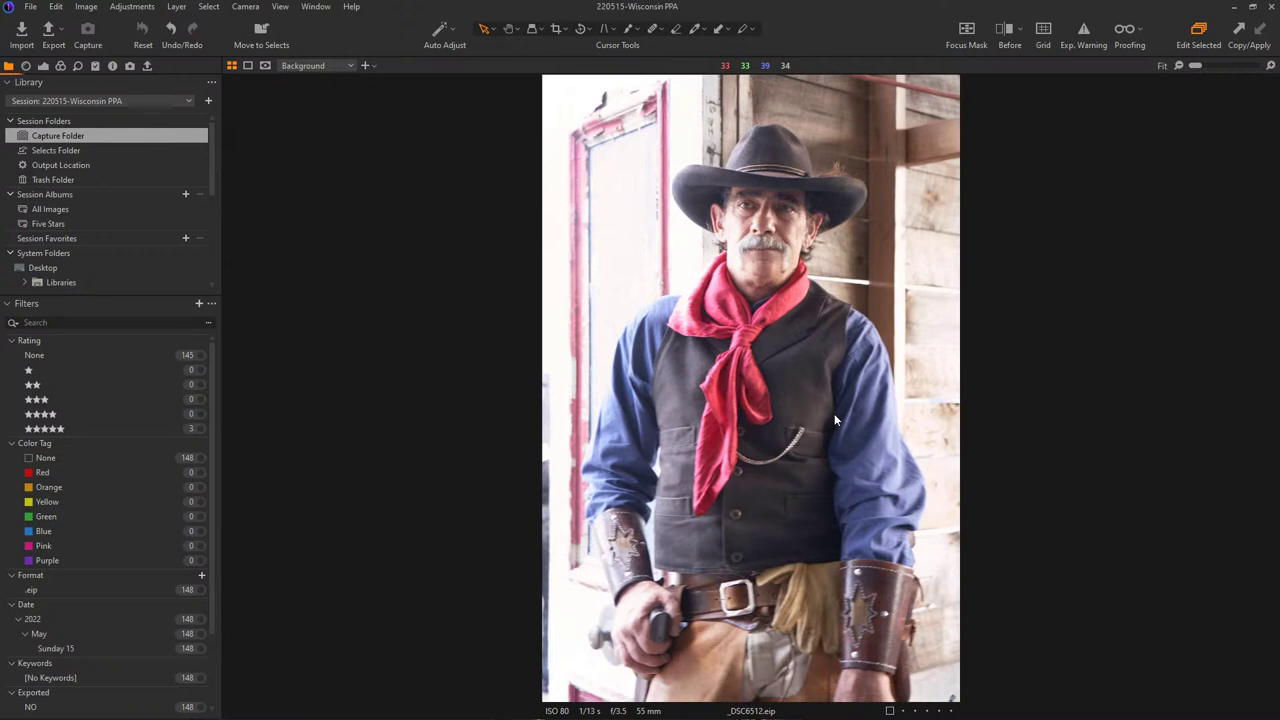
key("Right")
key("Left")
left_click(745, 206)
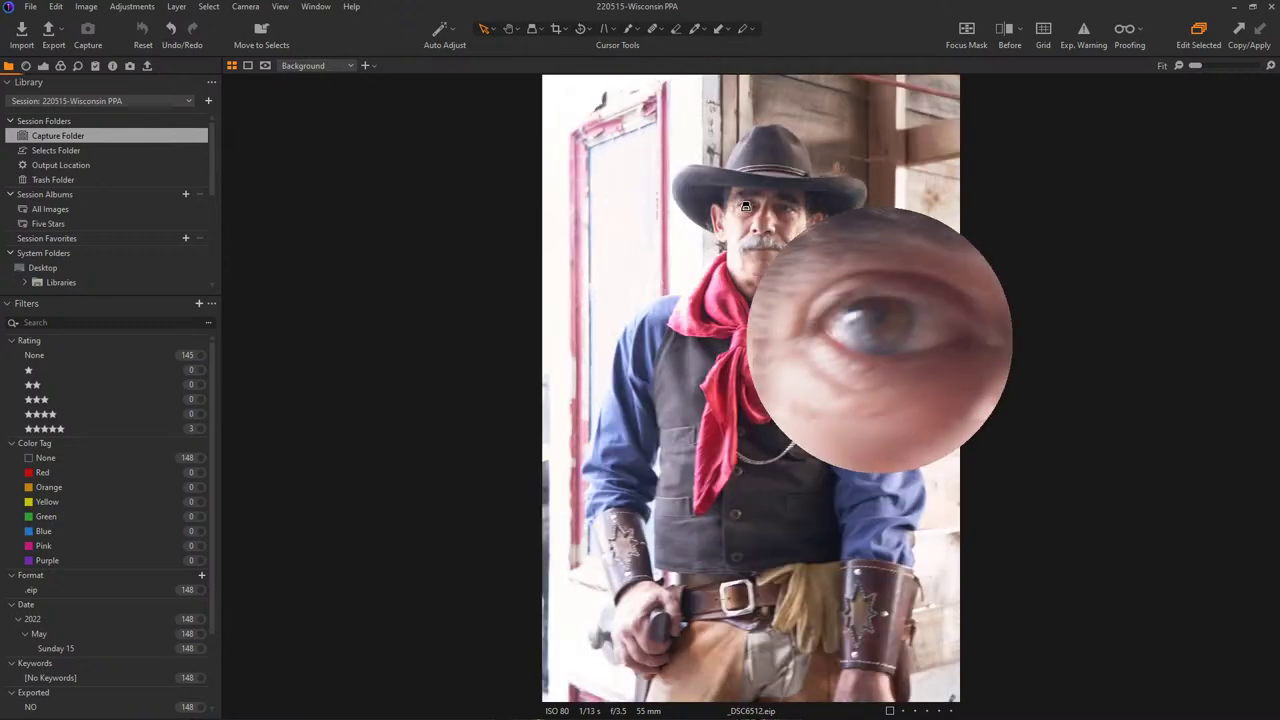
key("Delete")
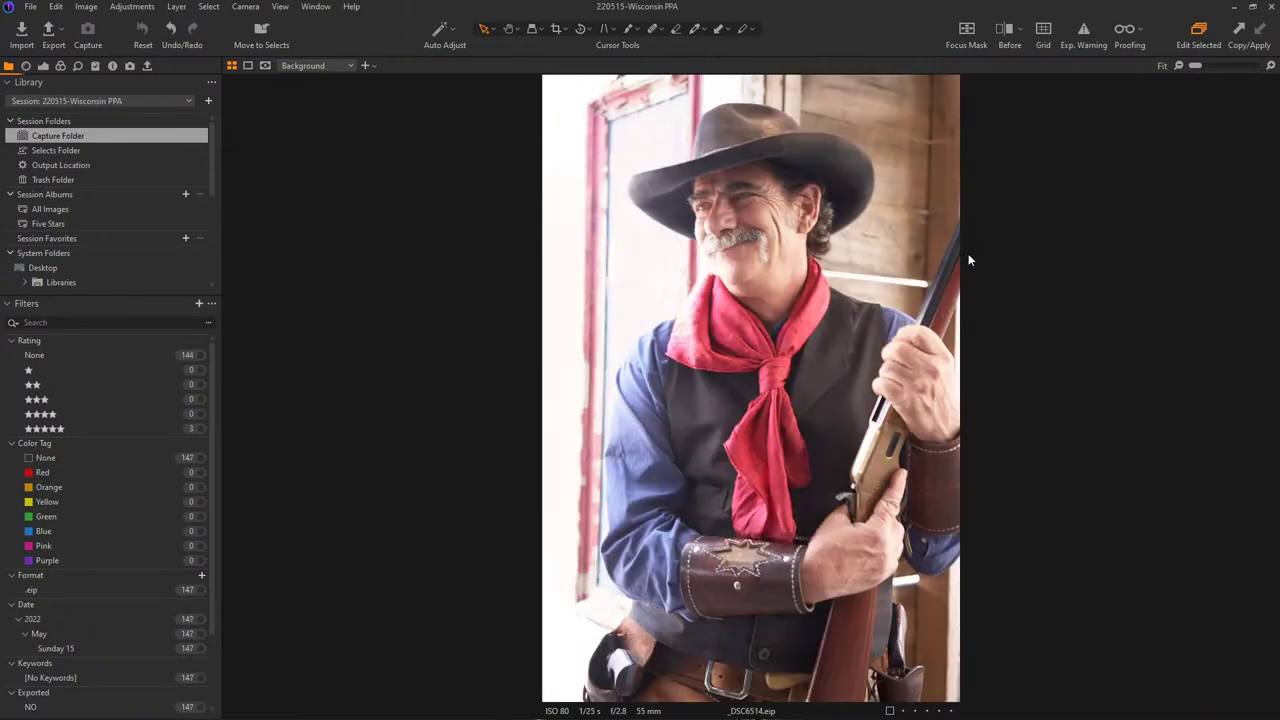
- Inspect the focus on the man's face in _DSC6514.eip with and without the focus mask
left_click(966, 30)
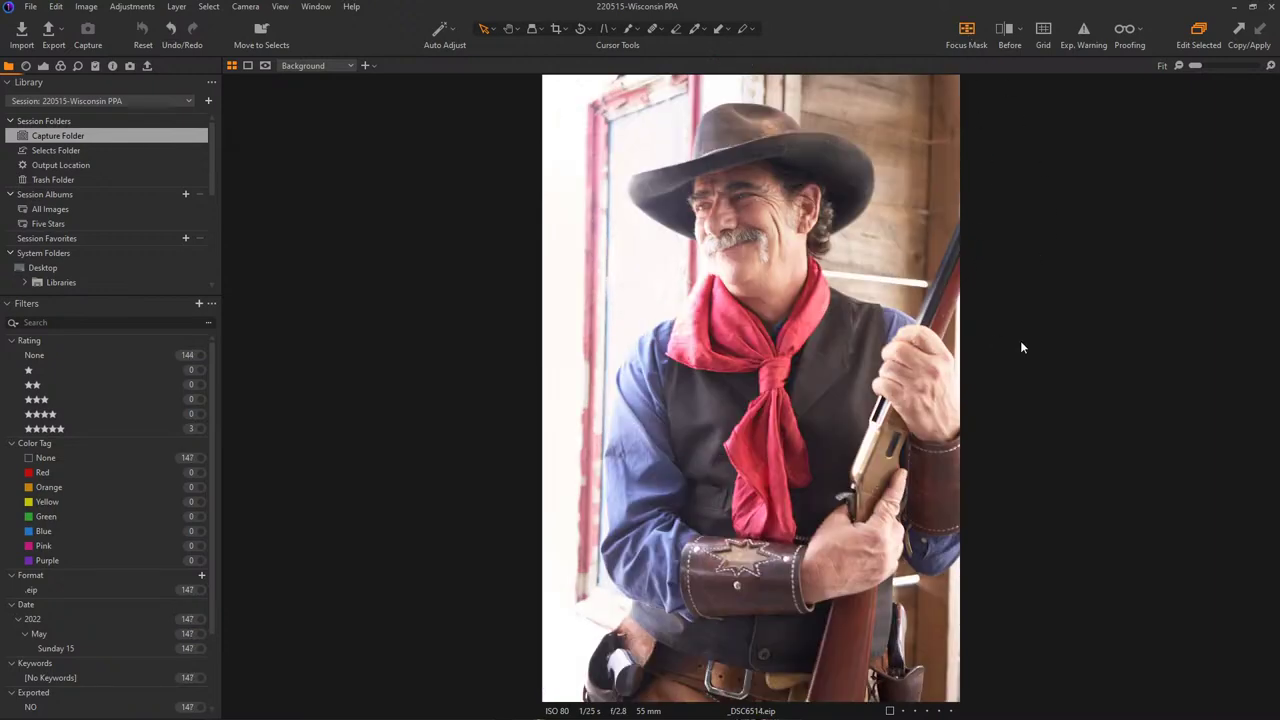
left_click(742, 200)
left_click(742, 200)
left_click(970, 35)
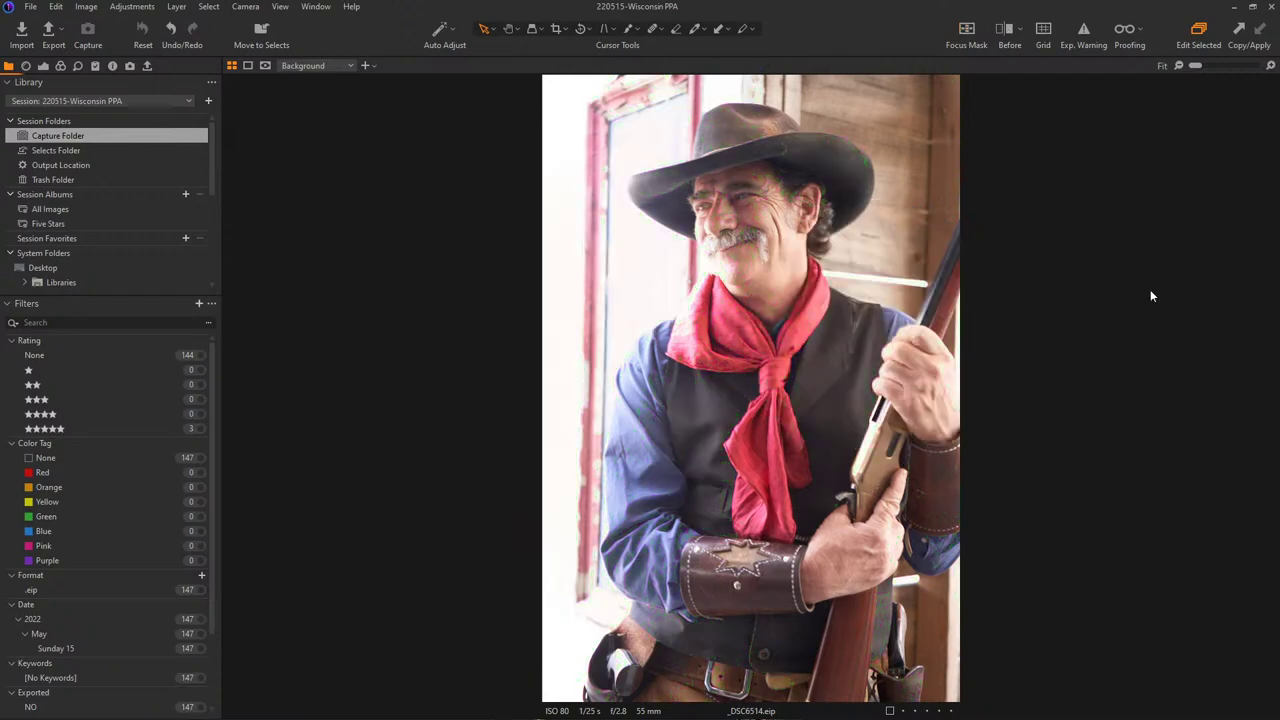
- Try exposure values of -1.75, -2.31 and -1.52 on _DSC6514.eip, inspect the dark areas up close and reset the exposure
left_click(43, 65)
left_click_drag(118, 519, 98, 514)
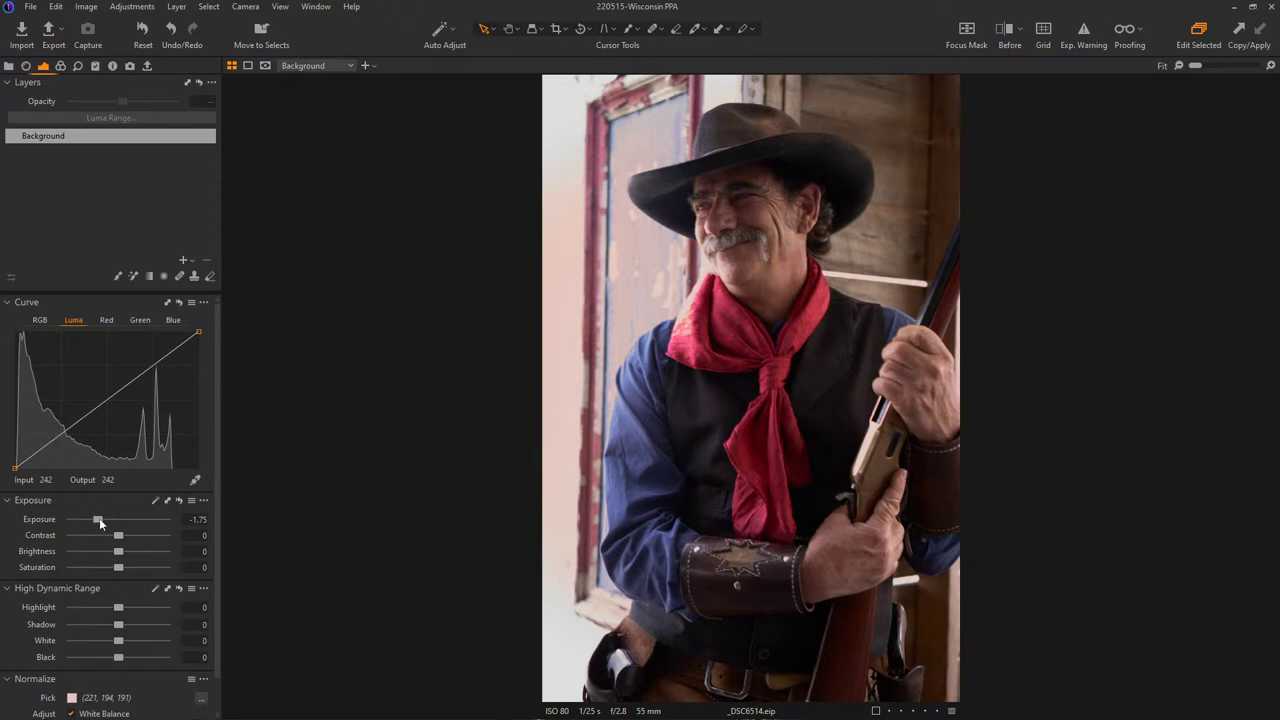
double_click(98, 519)
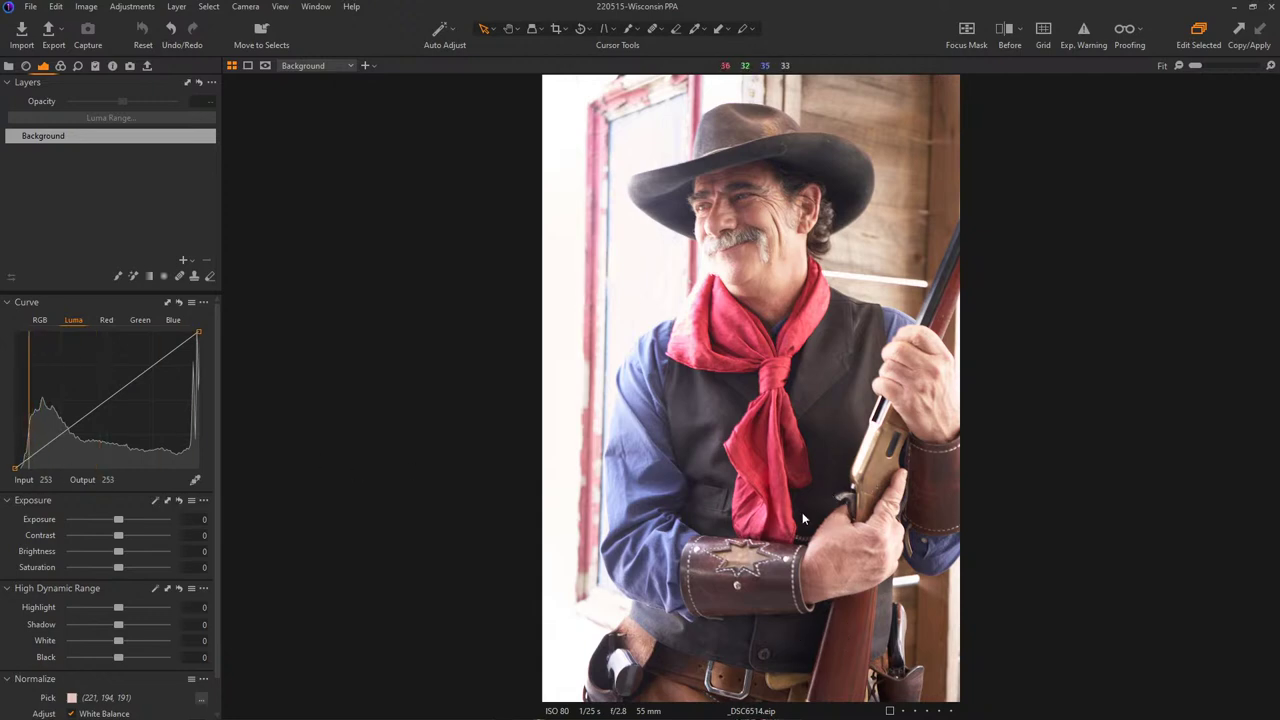
left_click_drag(118, 519, 89, 519)
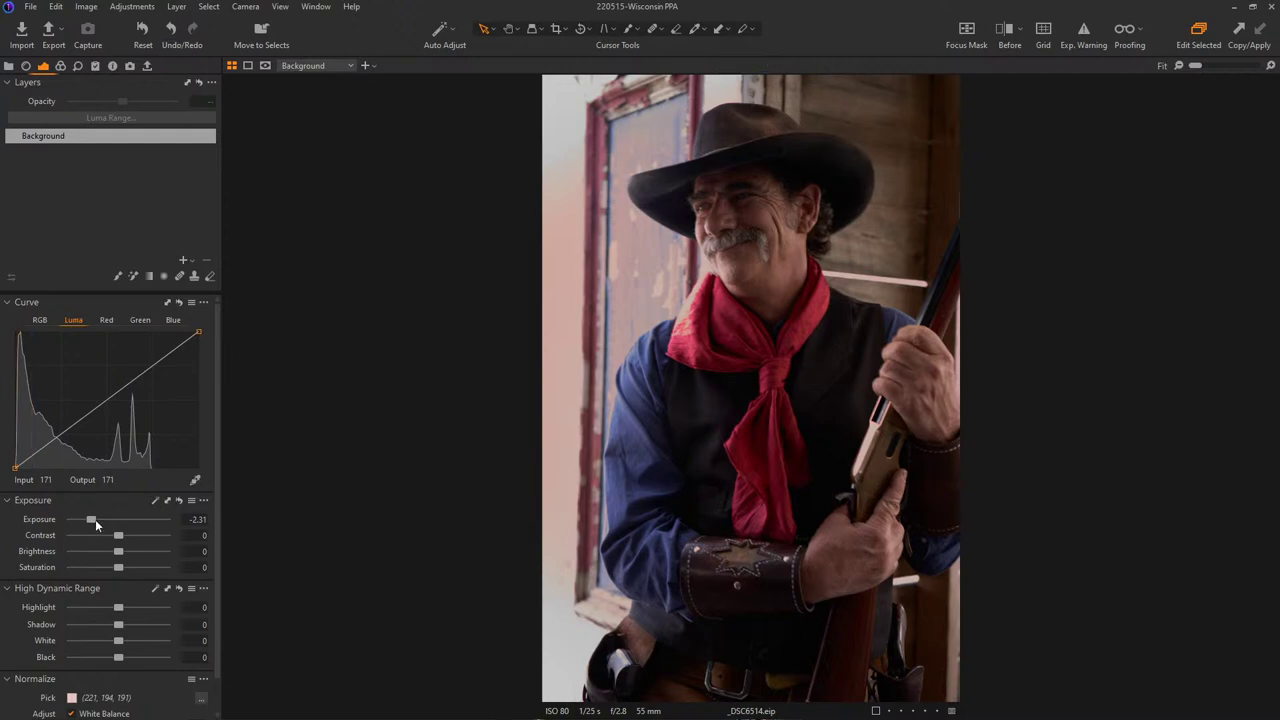
left_click_drag(94, 519, 103, 520)
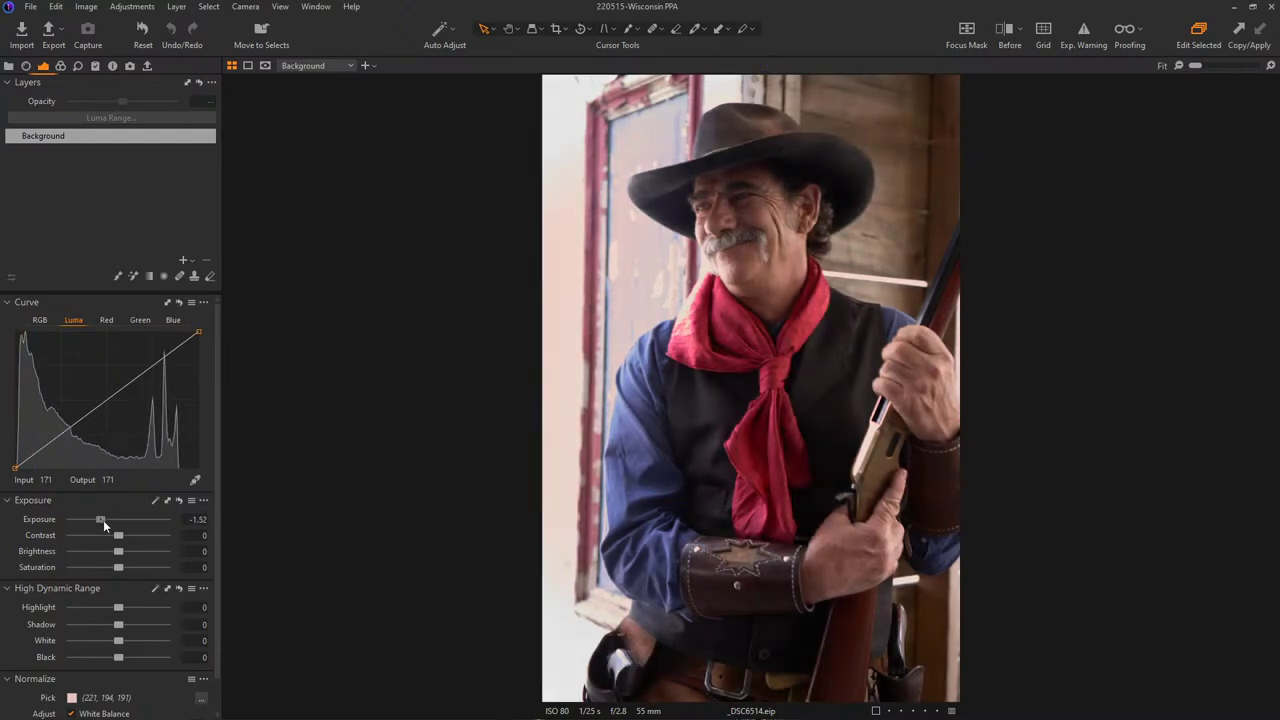
scroll(813, 648, "up", 2)
scroll(813, 648, "up", 3)
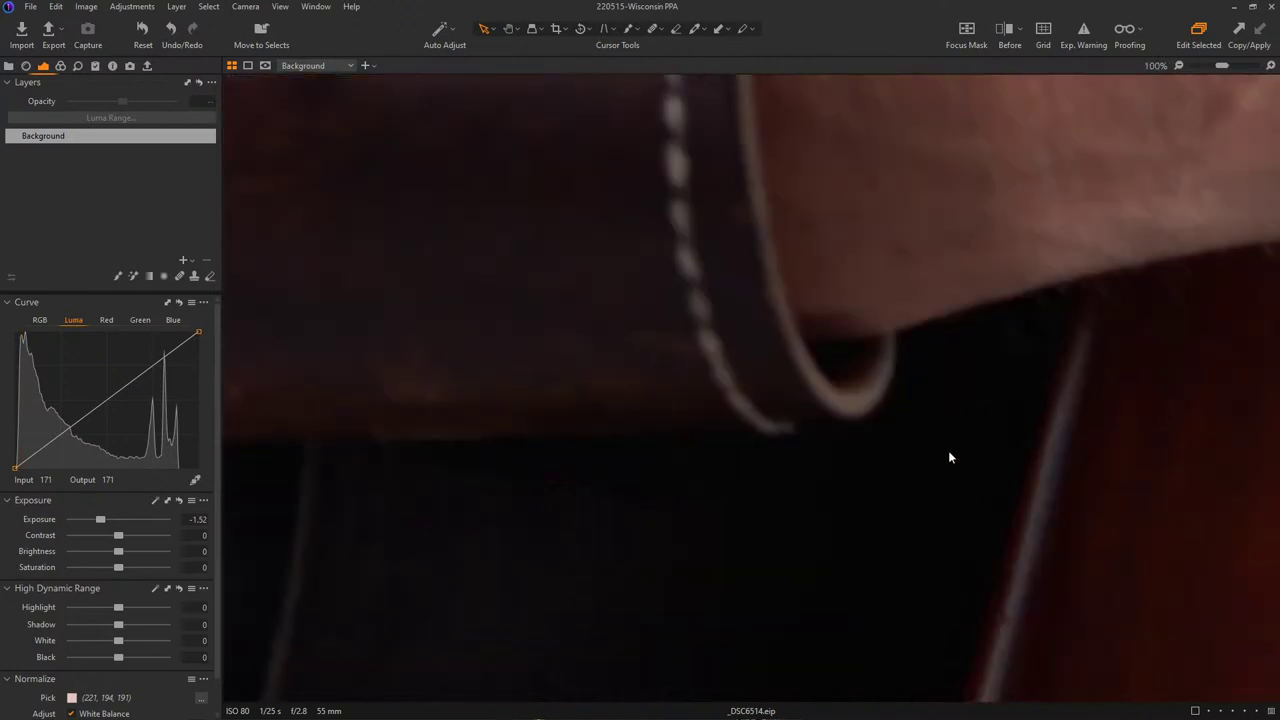
double_click(108, 518)
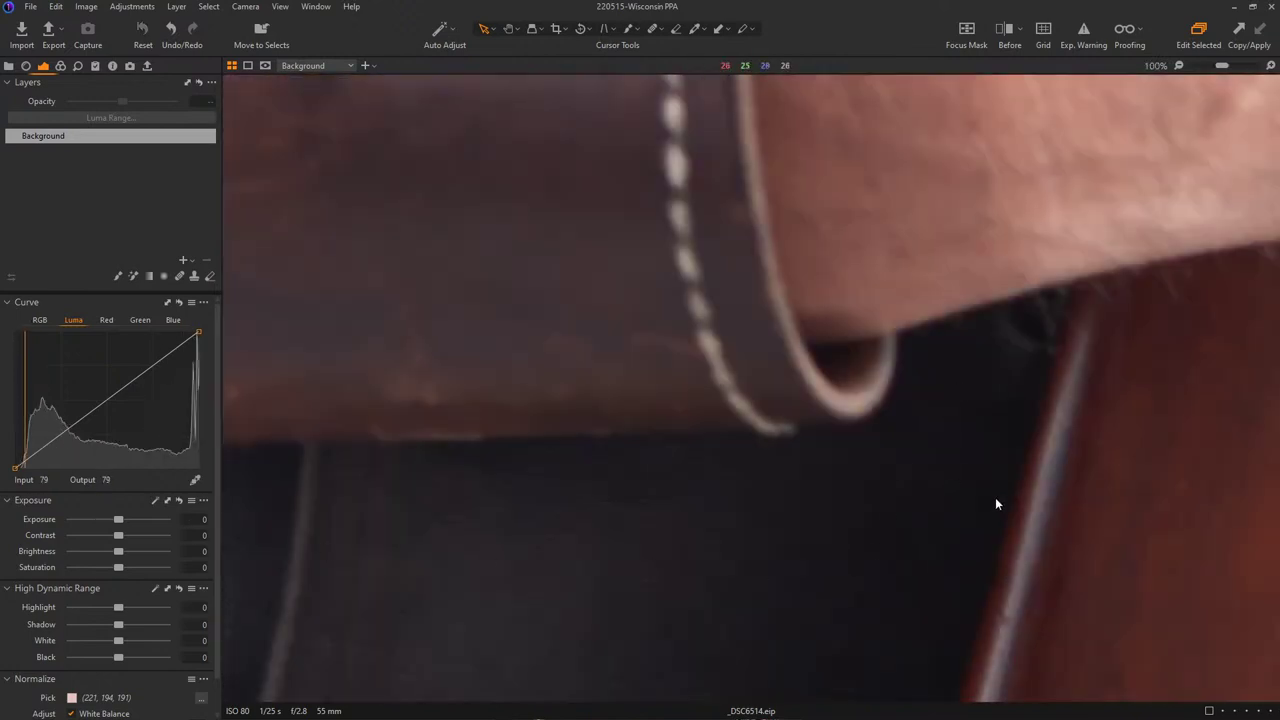
- Set the exposure of _DSC6514.eip to -1.18 while viewing the whole image
scroll(883, 330, "down", 2)
left_click_drag(107, 519, 97, 519)
scroll(802, 358, "down", 1)
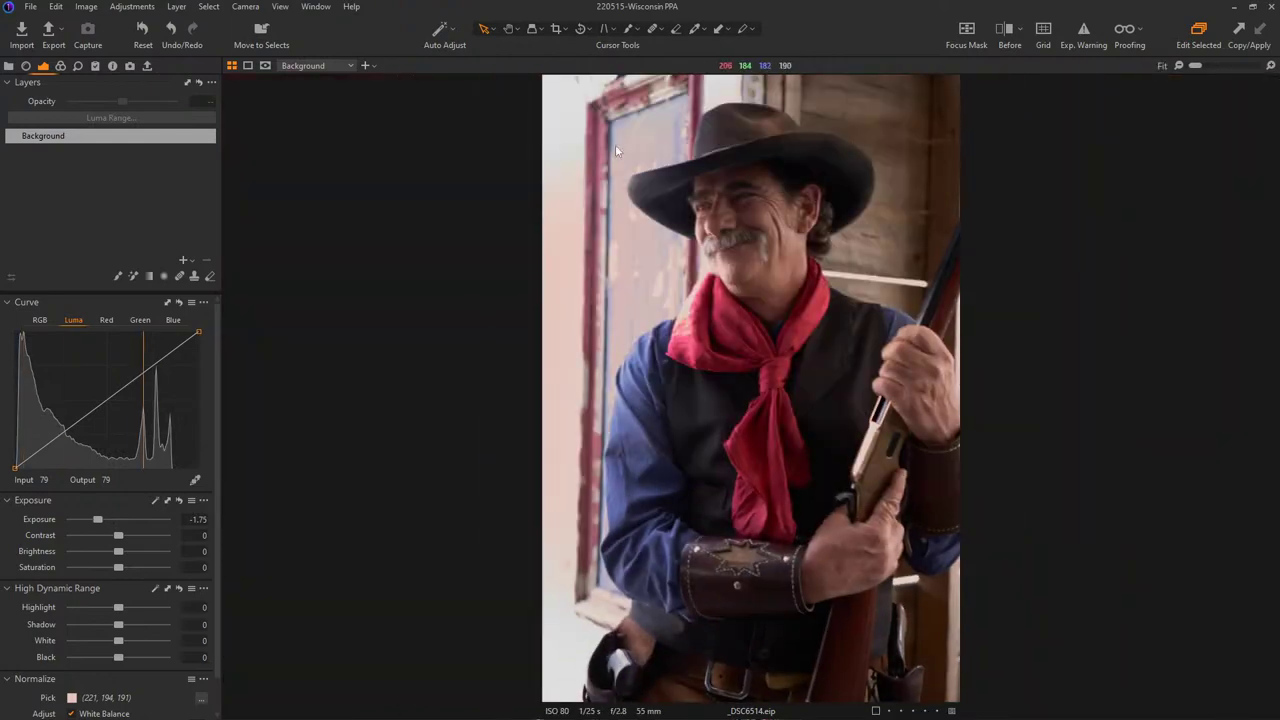
left_click_drag(98, 520, 104, 520)
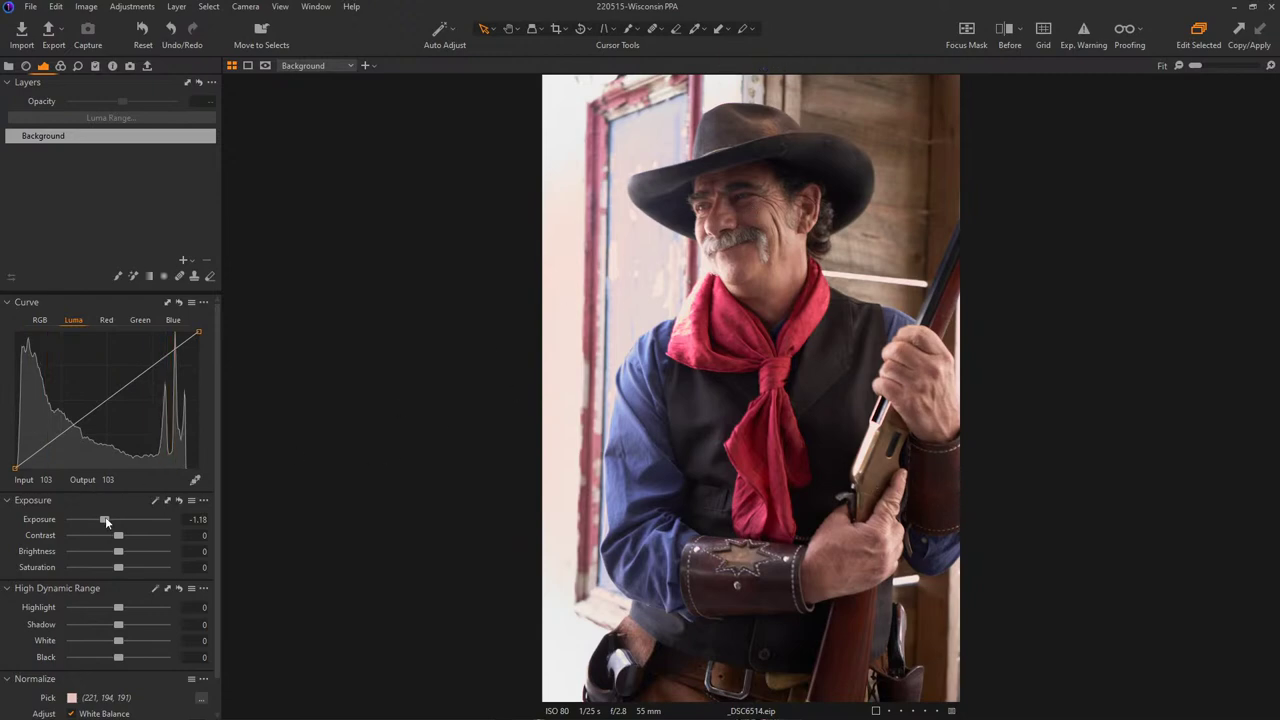
- Advance to _DSC6516.eip, check the eye sharpness with the loupe and give the image a red color tag
key("Right")
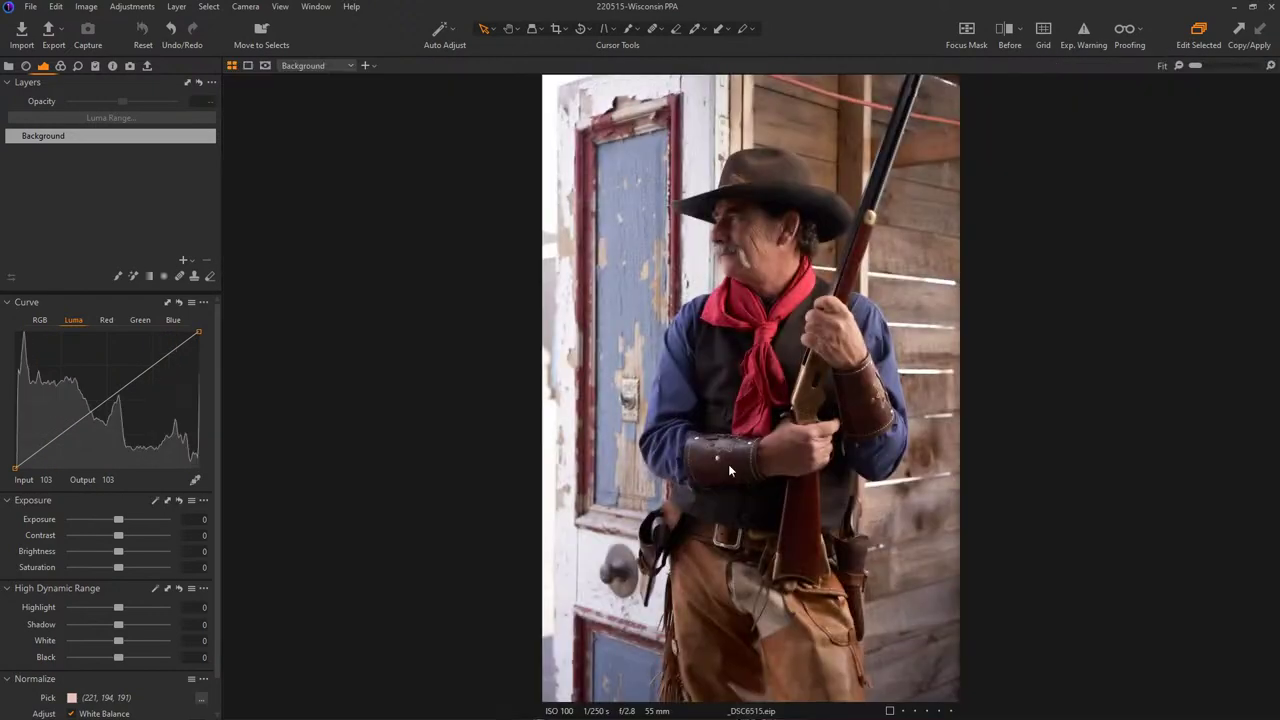
key("Right")
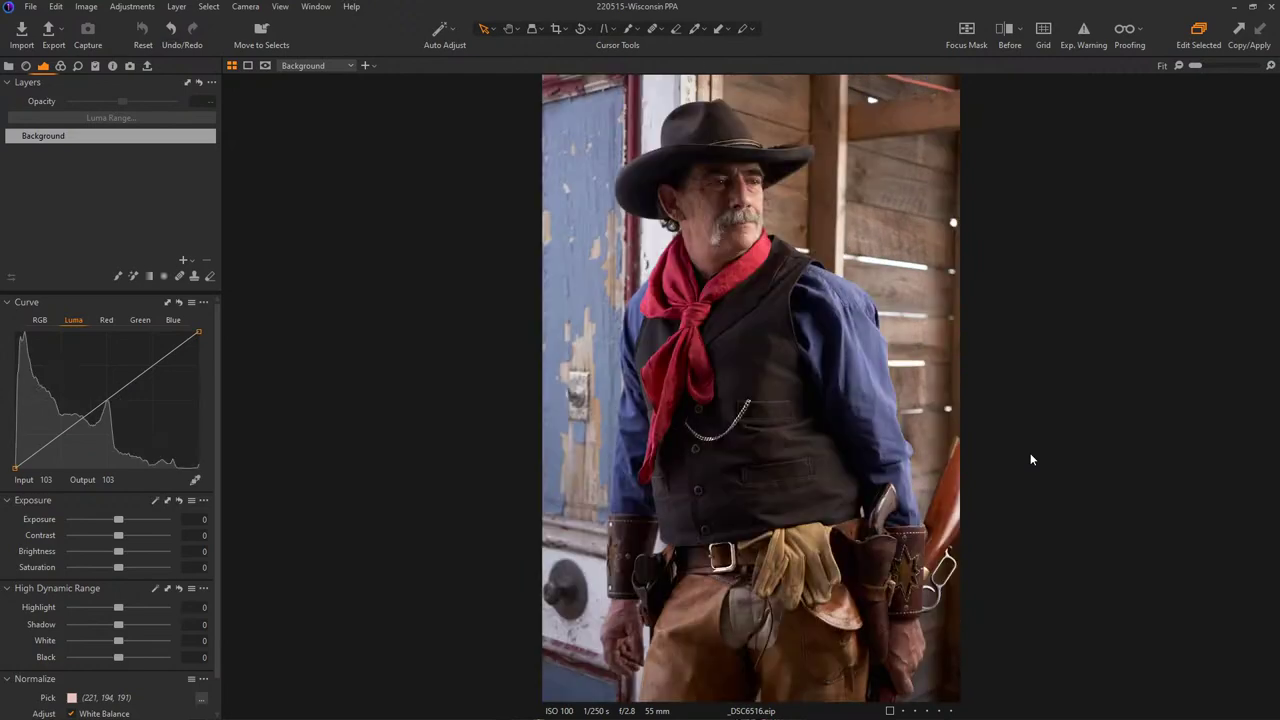
left_click(722, 180)
key("minus")
- Search the keyboard shortcuts for "red", "color" and "tag" to look up the color tag commands
left_click(57, 7)
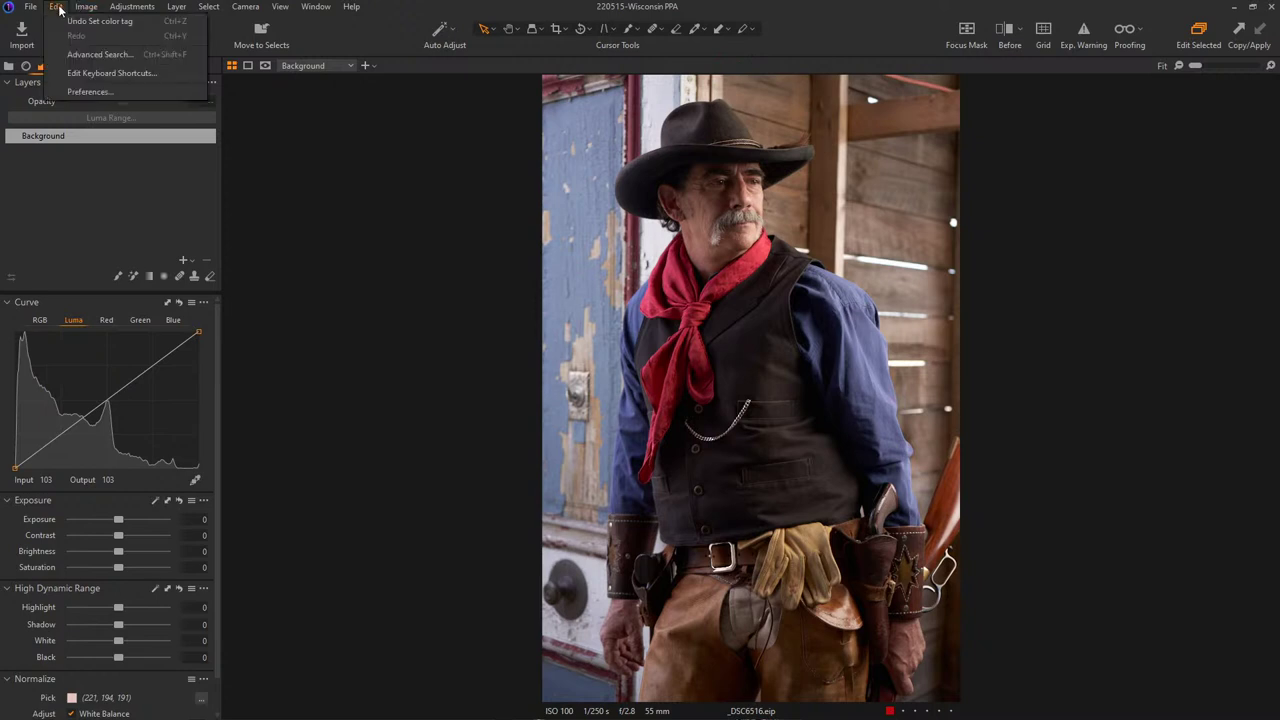
left_click(111, 73)
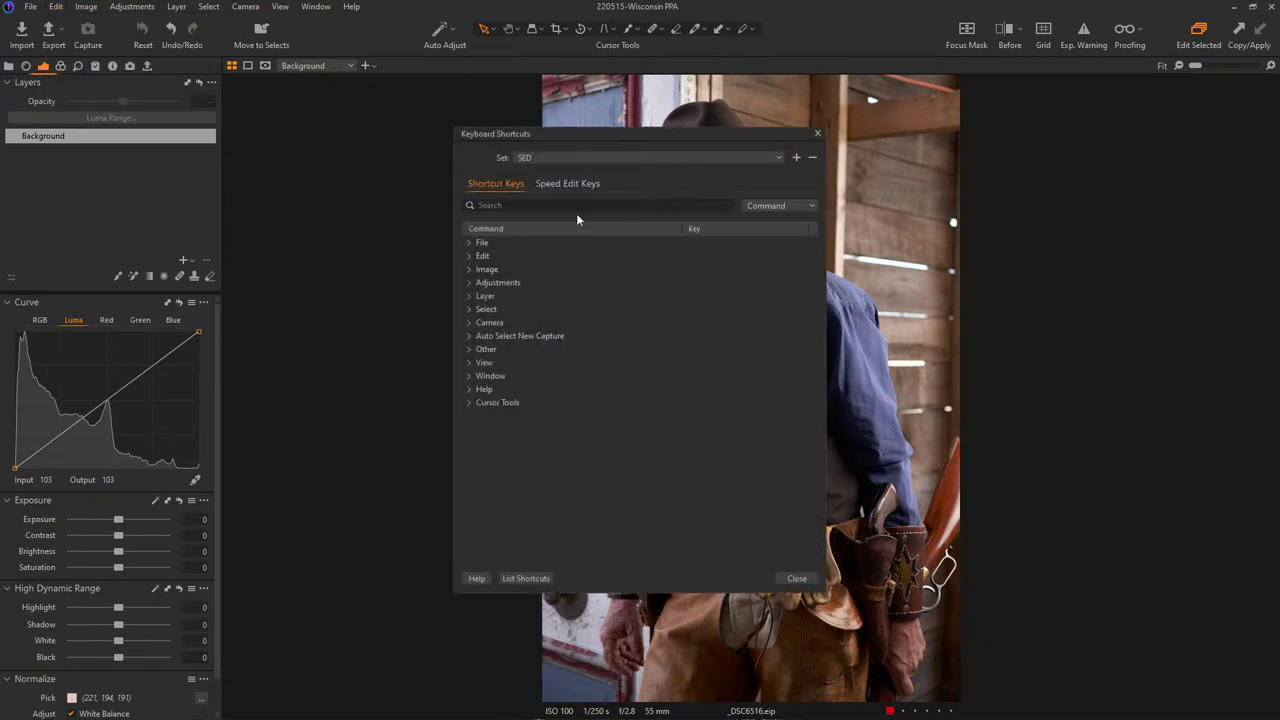
type("red")
double_click(480, 205)
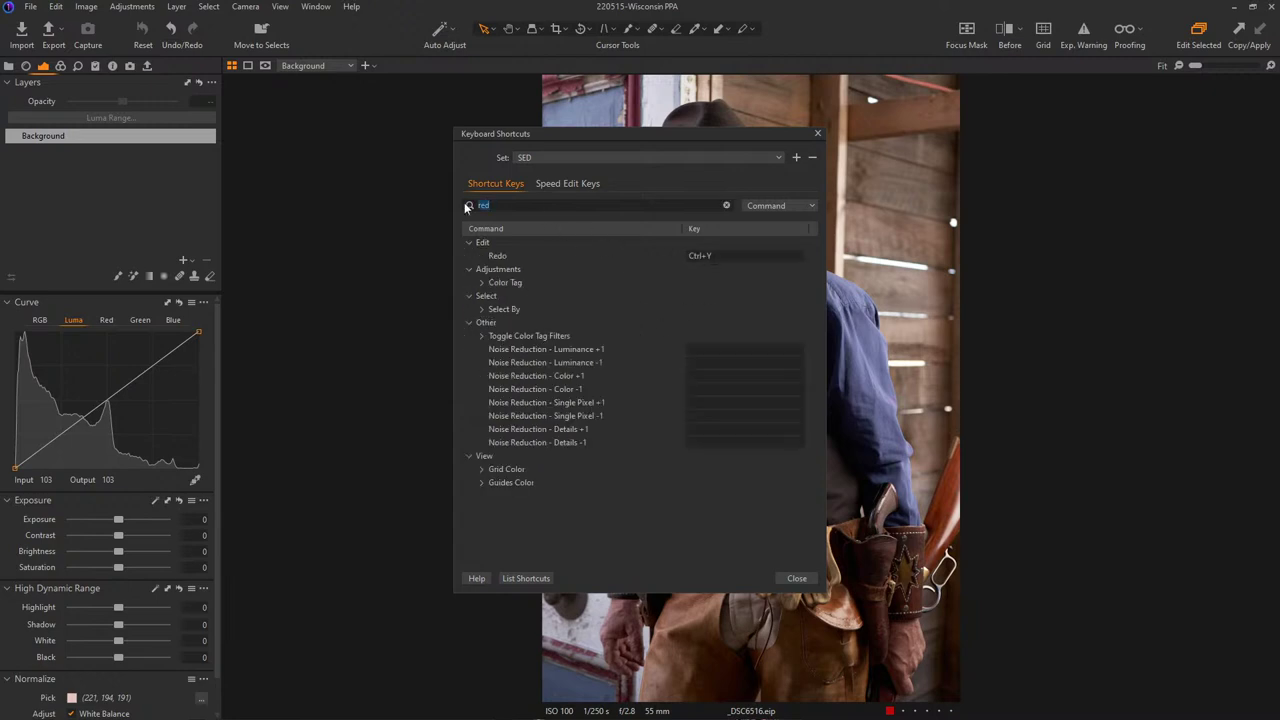
type("color")
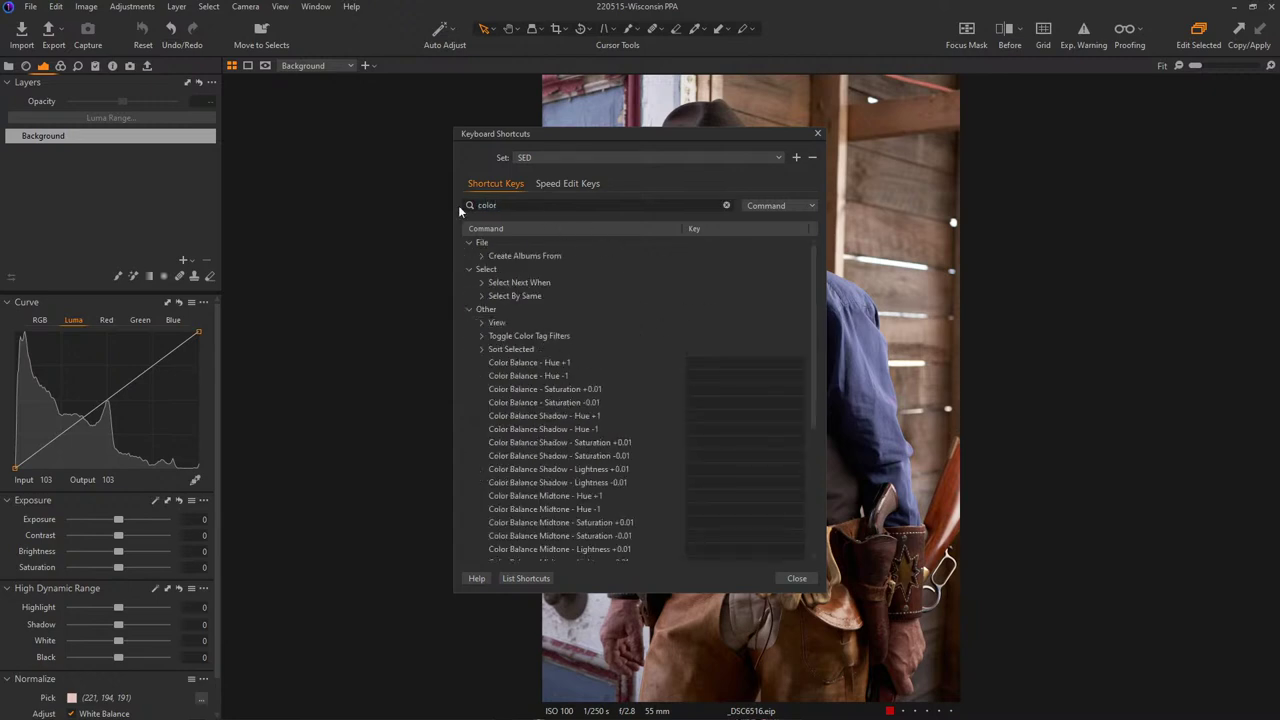
scroll(655, 417, "down", 4)
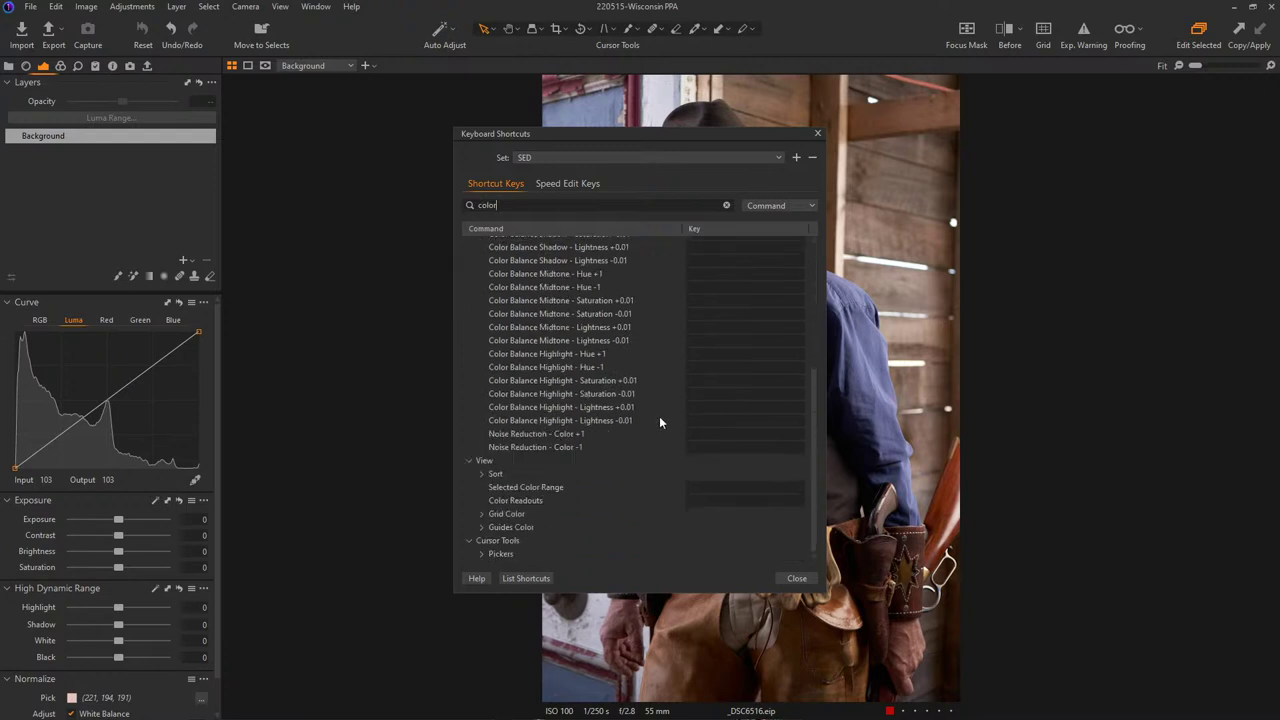
left_click(481, 554)
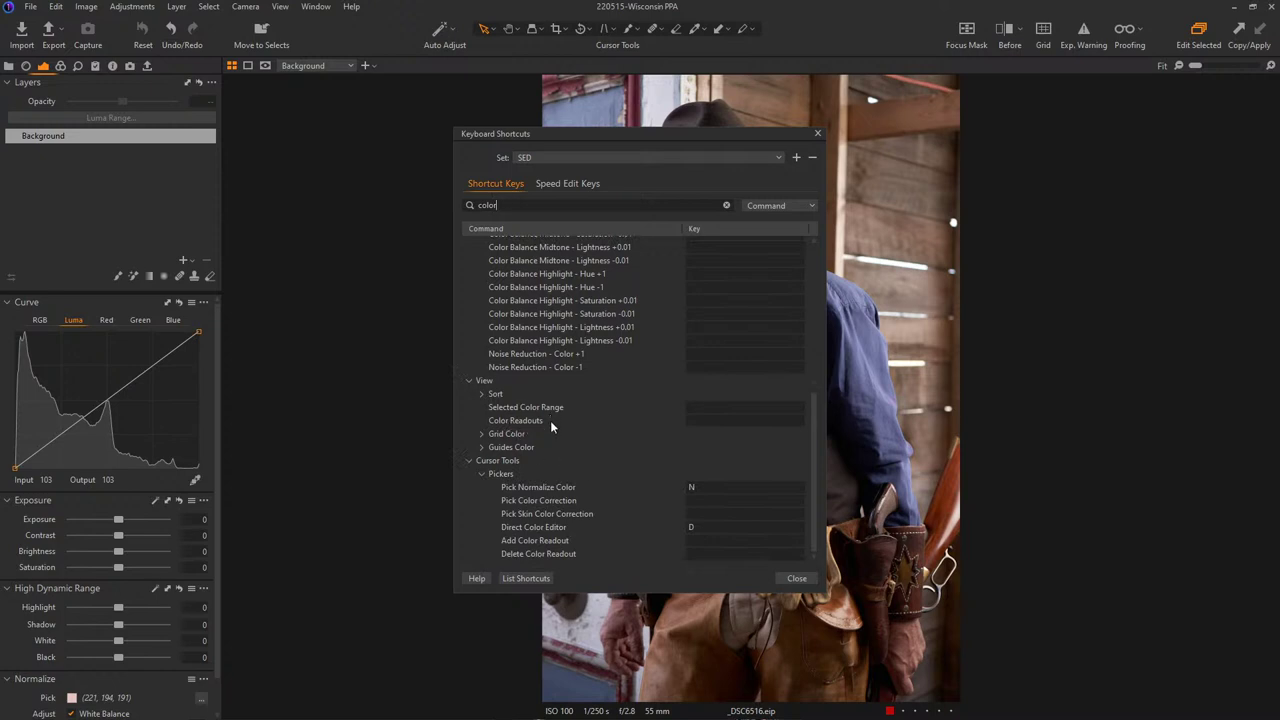
left_click(481, 393)
scroll(690, 409, "up", 8)
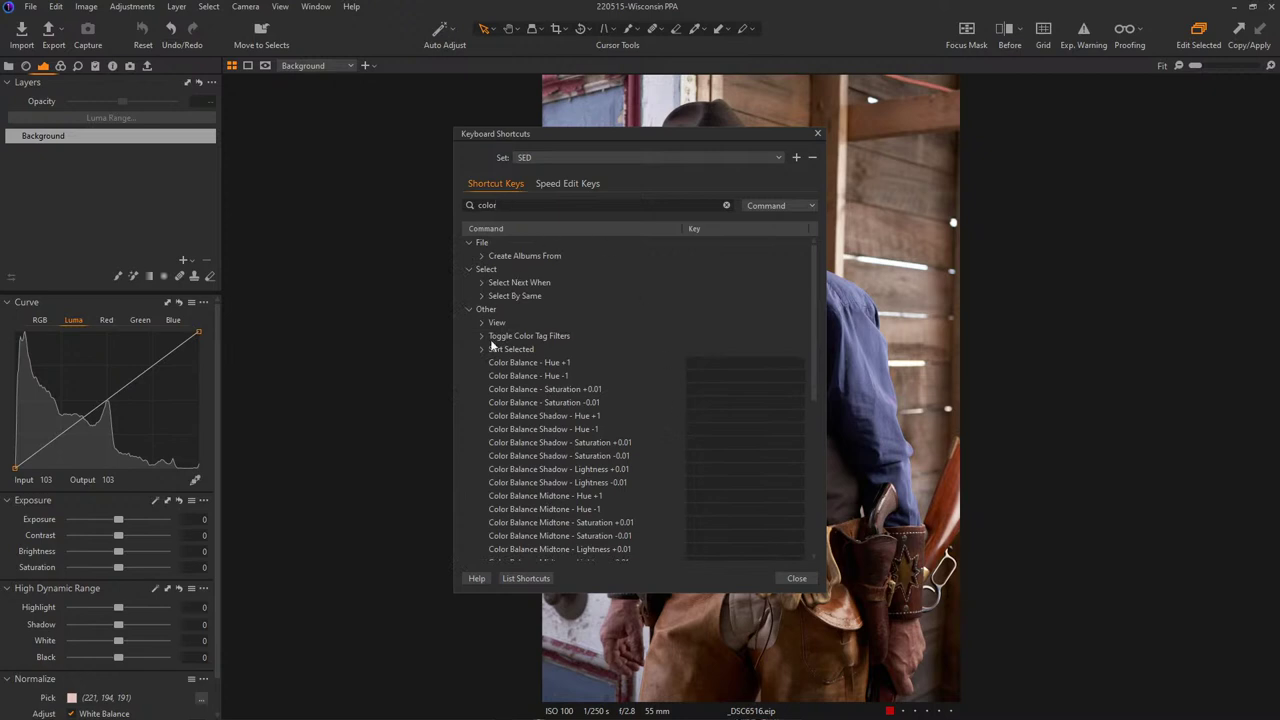
left_click(457, 206)
type("tag")
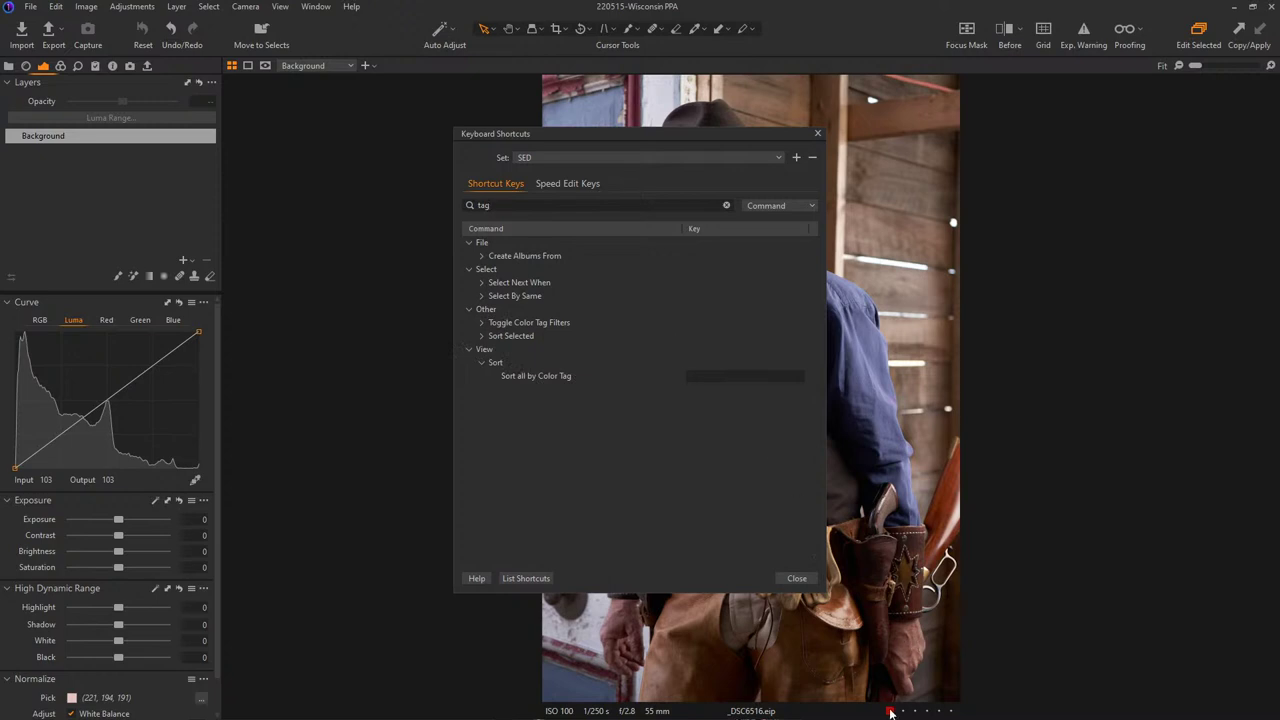
left_click(817, 134)
- View the color tag choices for _DSC6516.eip without changing the tag and advance through the images to _DSC6518.eip
left_click(892, 711)
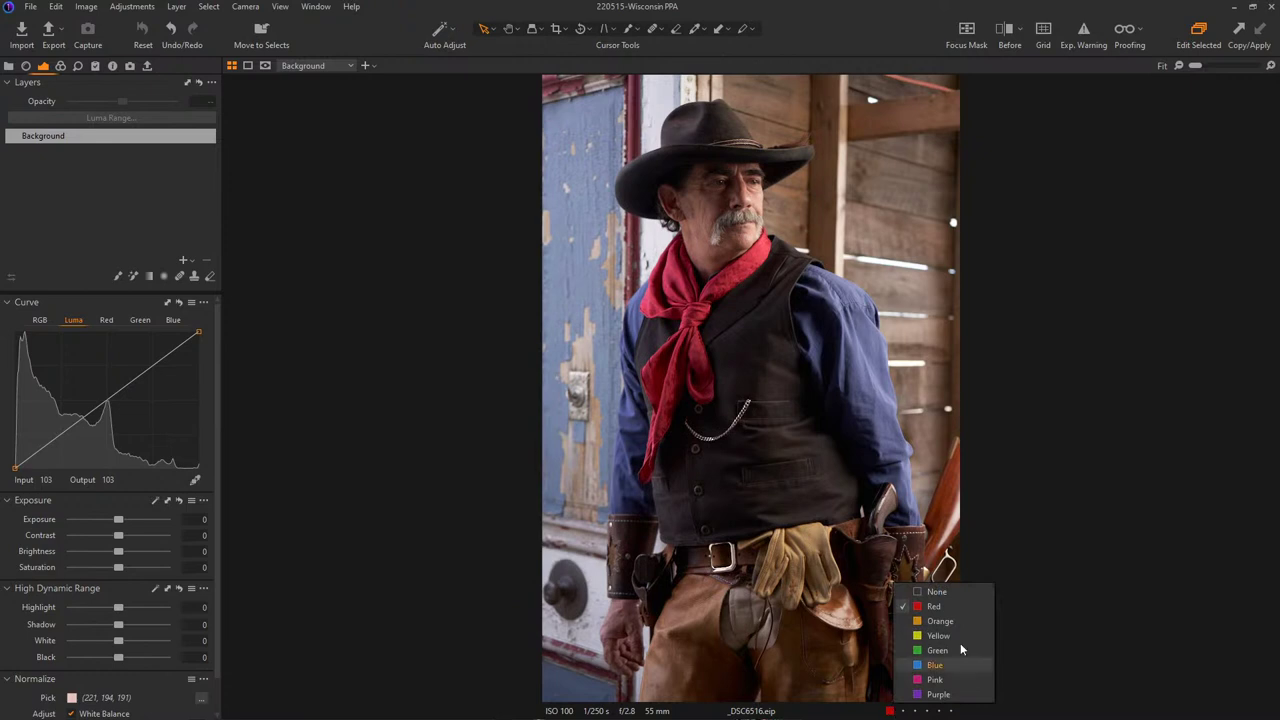
left_click(847, 8)
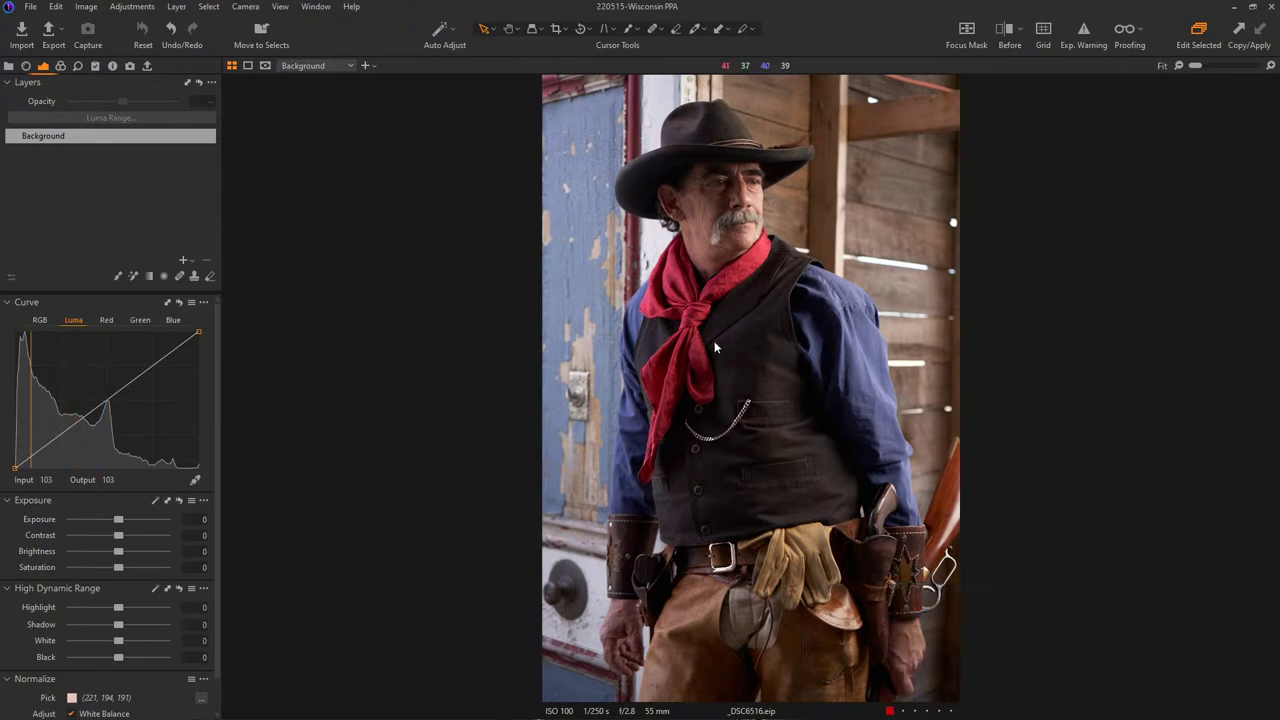
key("Right")
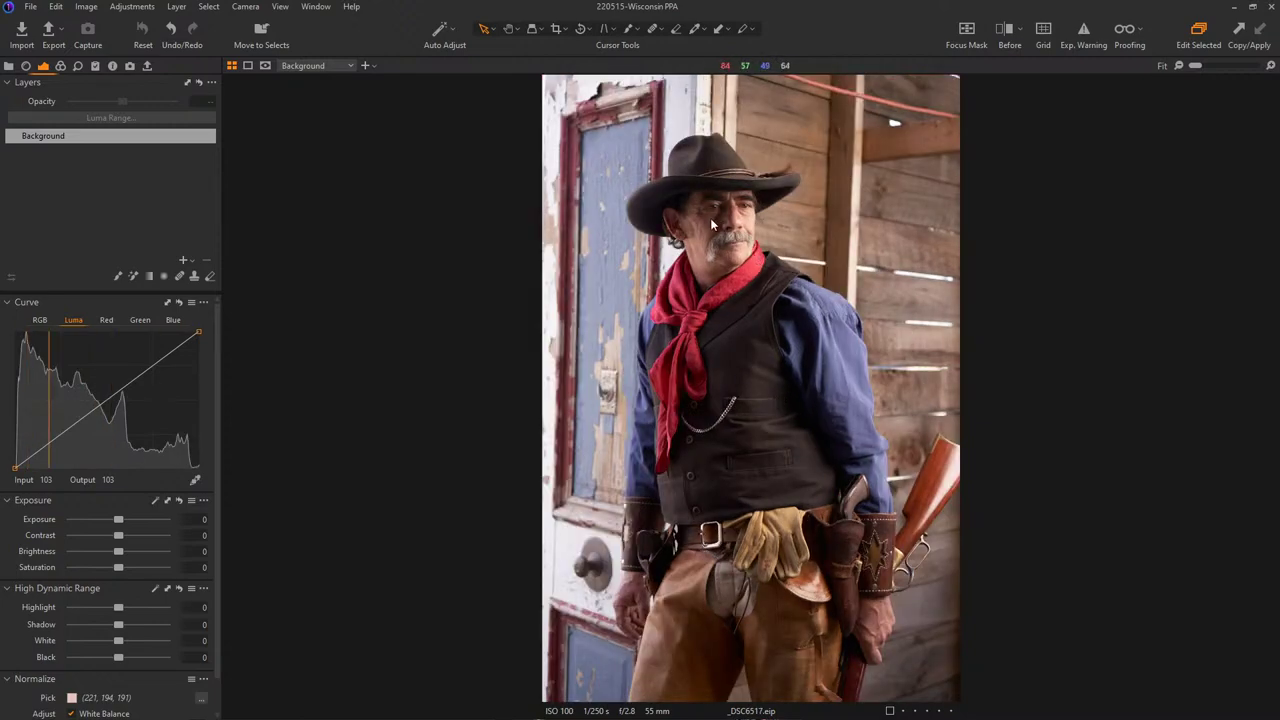
key("Right")
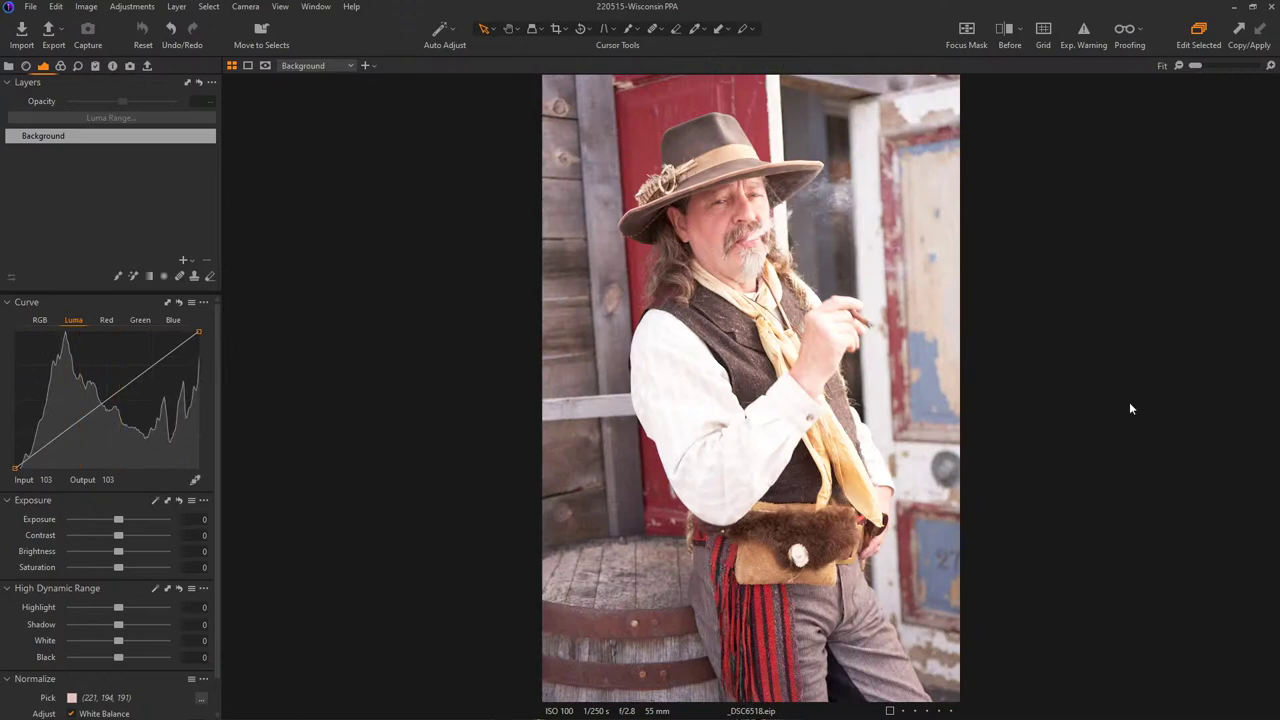
- Compare the cigar portraits around _DSC6518.eip to _DSC6520.eip back and forth, and continue the review to _DSC6523.eip
key("Right")
key("Right")
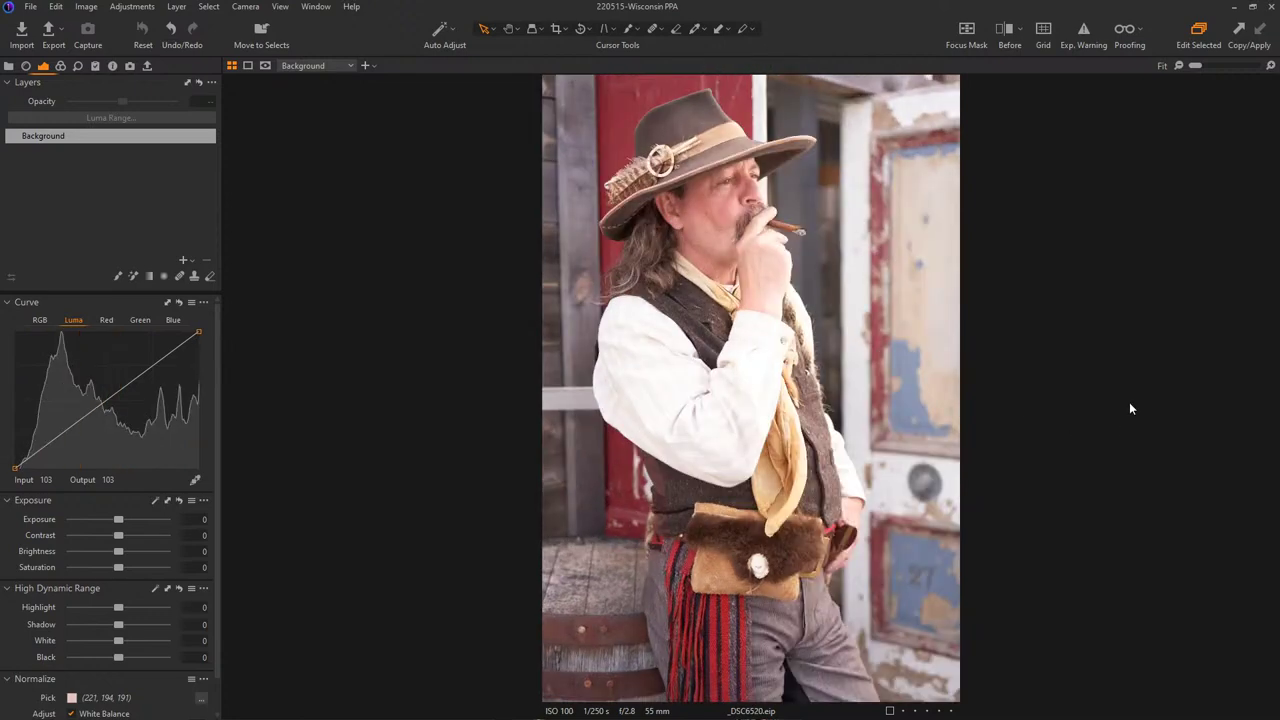
key("Left")
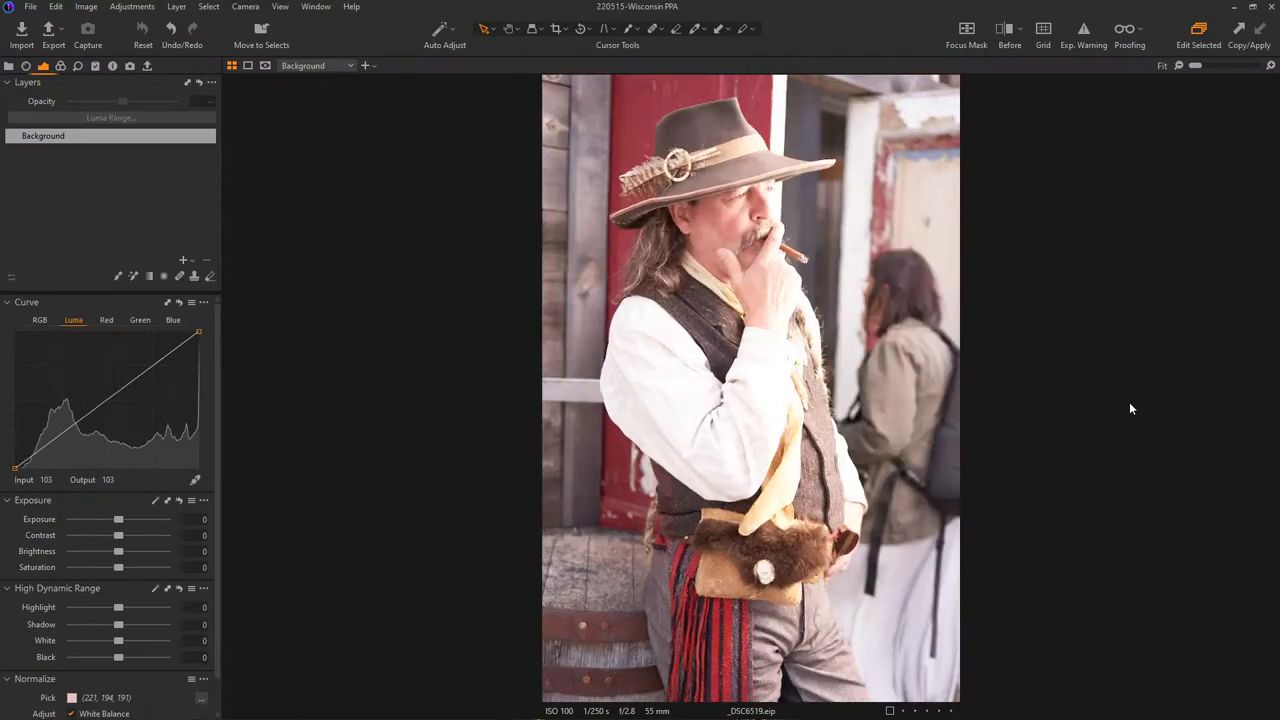
key("Left")
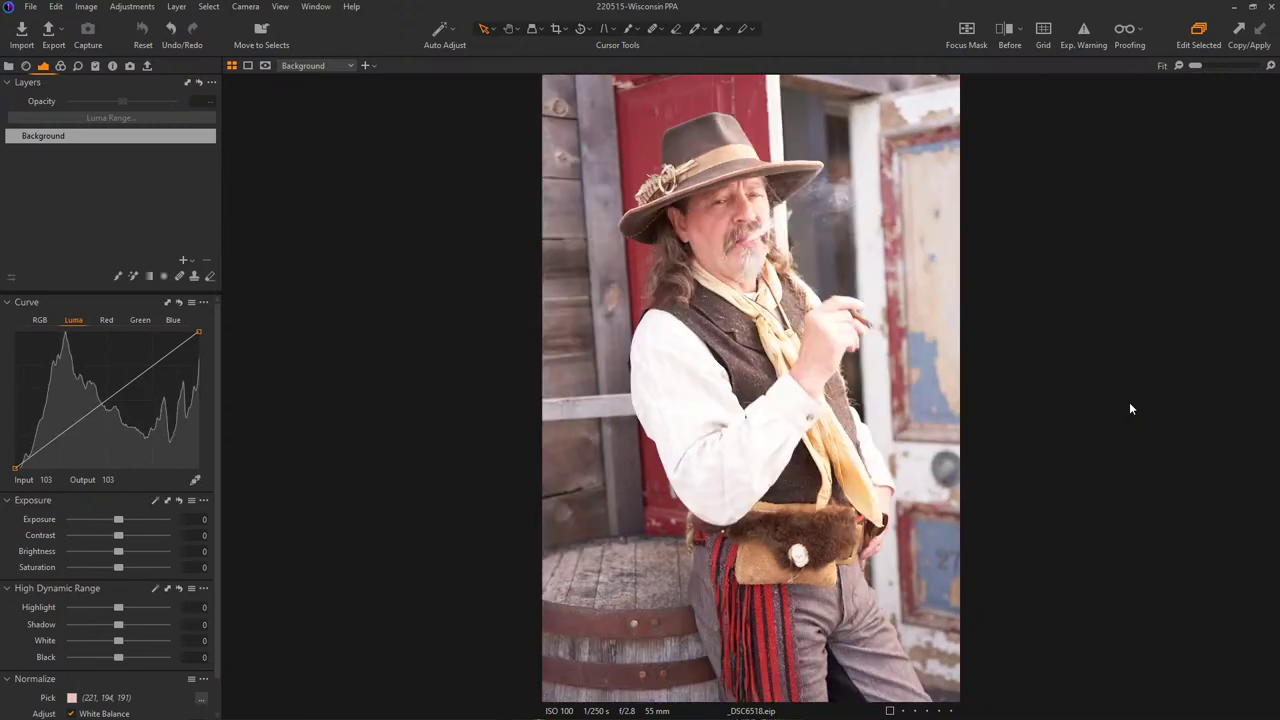
key("Left")
key("Right")
key("Right")
key("Right")
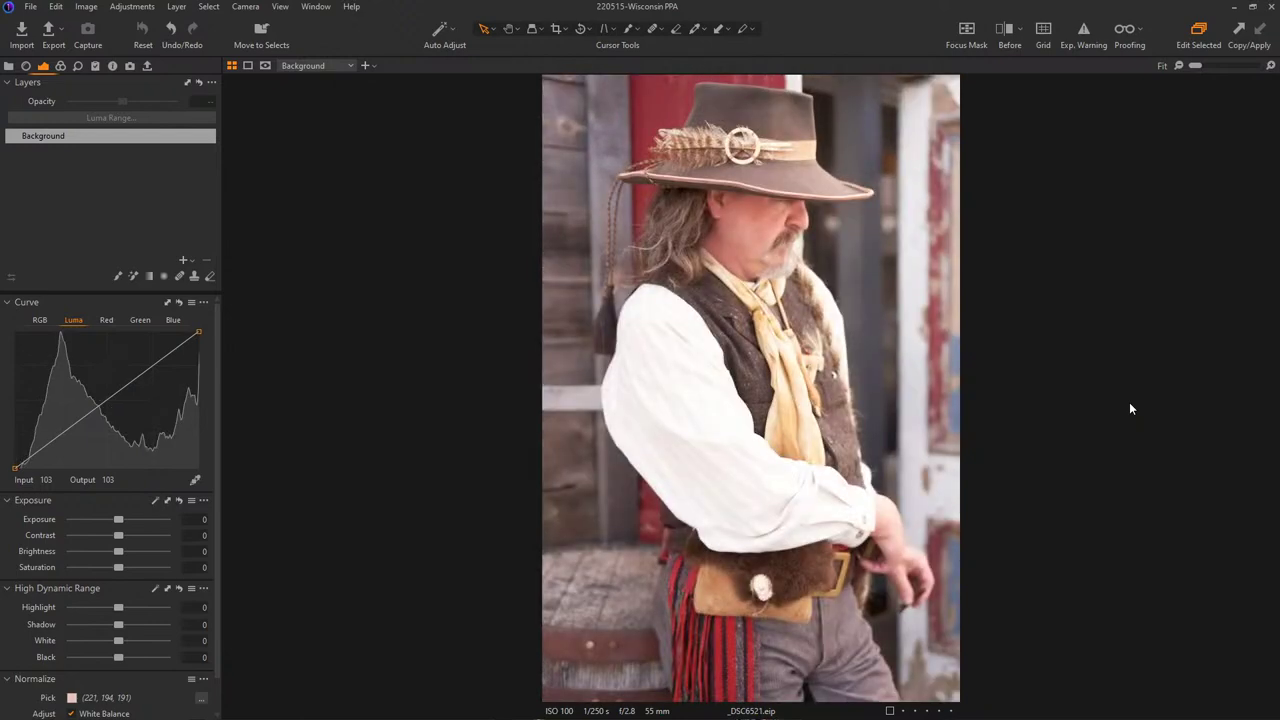
key("Right")
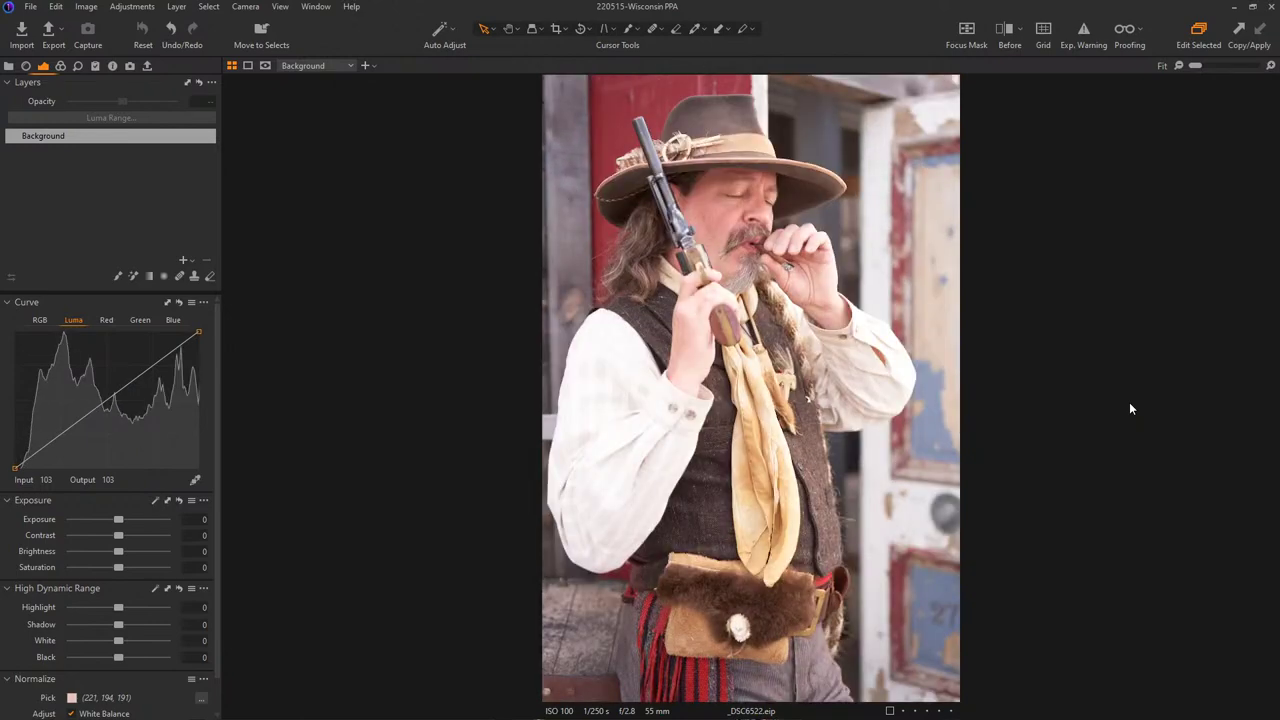
key("Right")
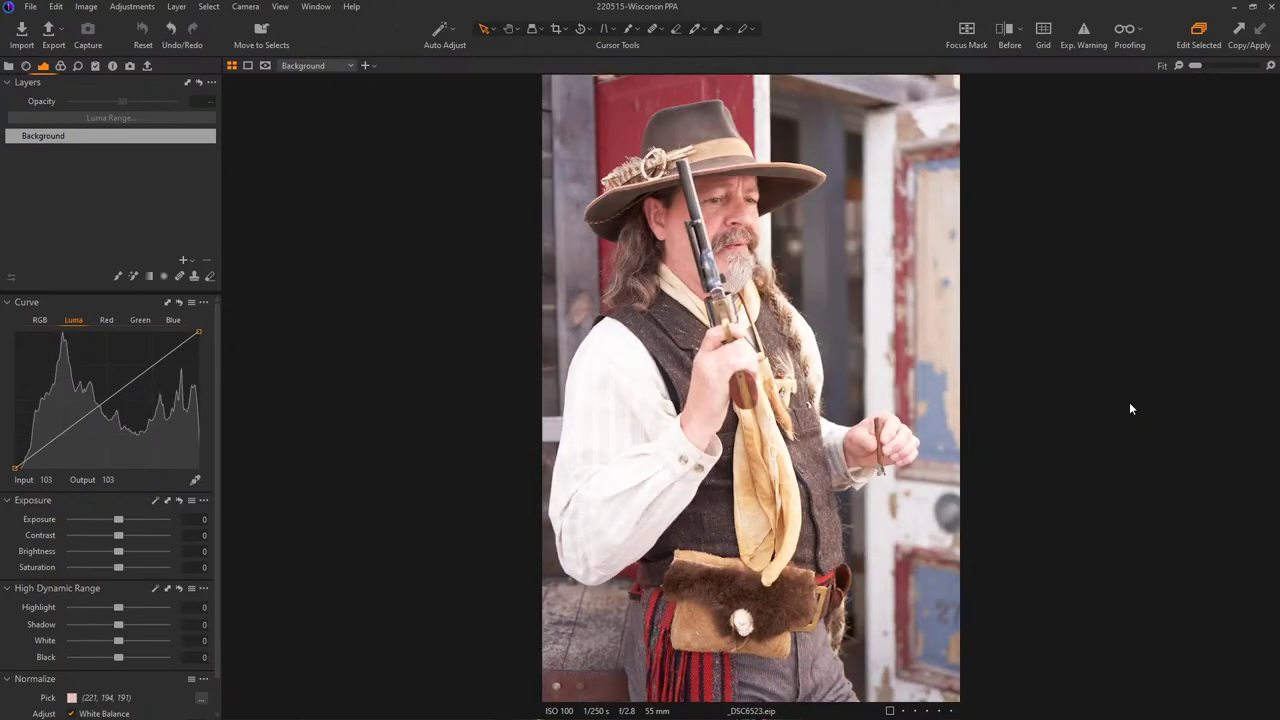
- Lower the exposure of _DSC6523.eip to -1.35 after trying darker settings
left_click_drag(723, 190, 717, 202)
left_click_drag(126, 519, 103, 521)
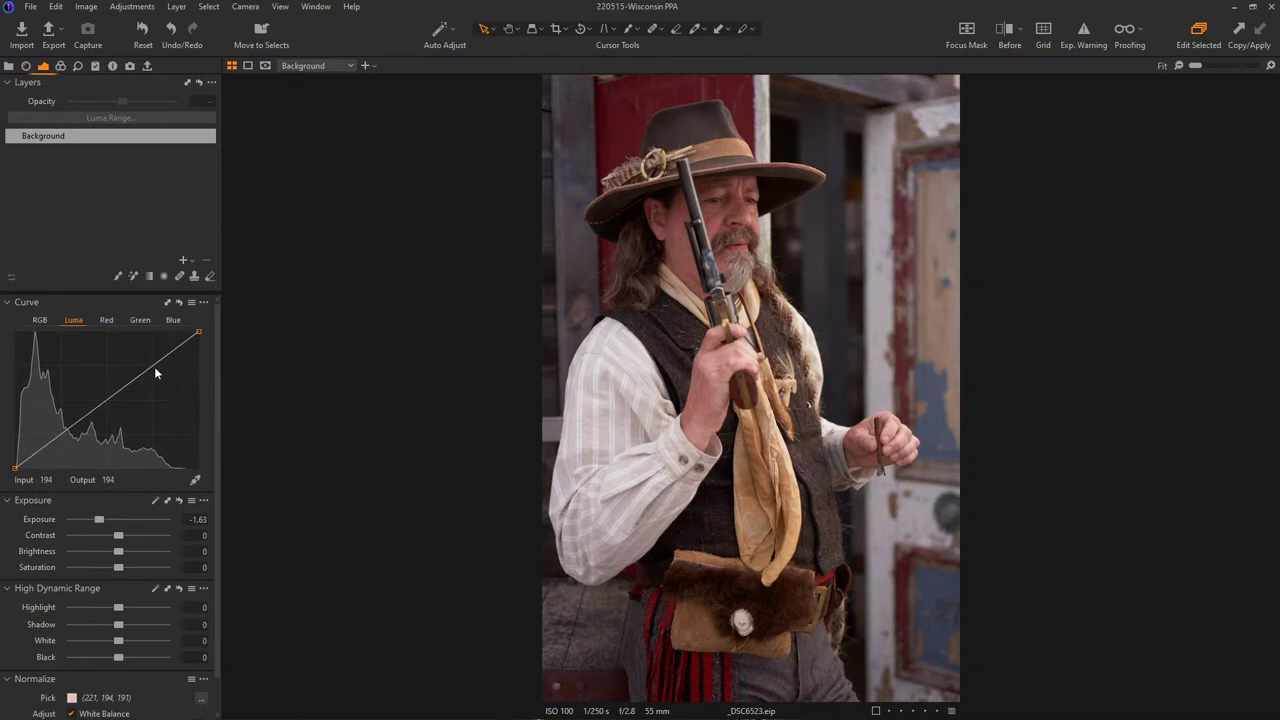
left_click_drag(99, 520, 92, 521)
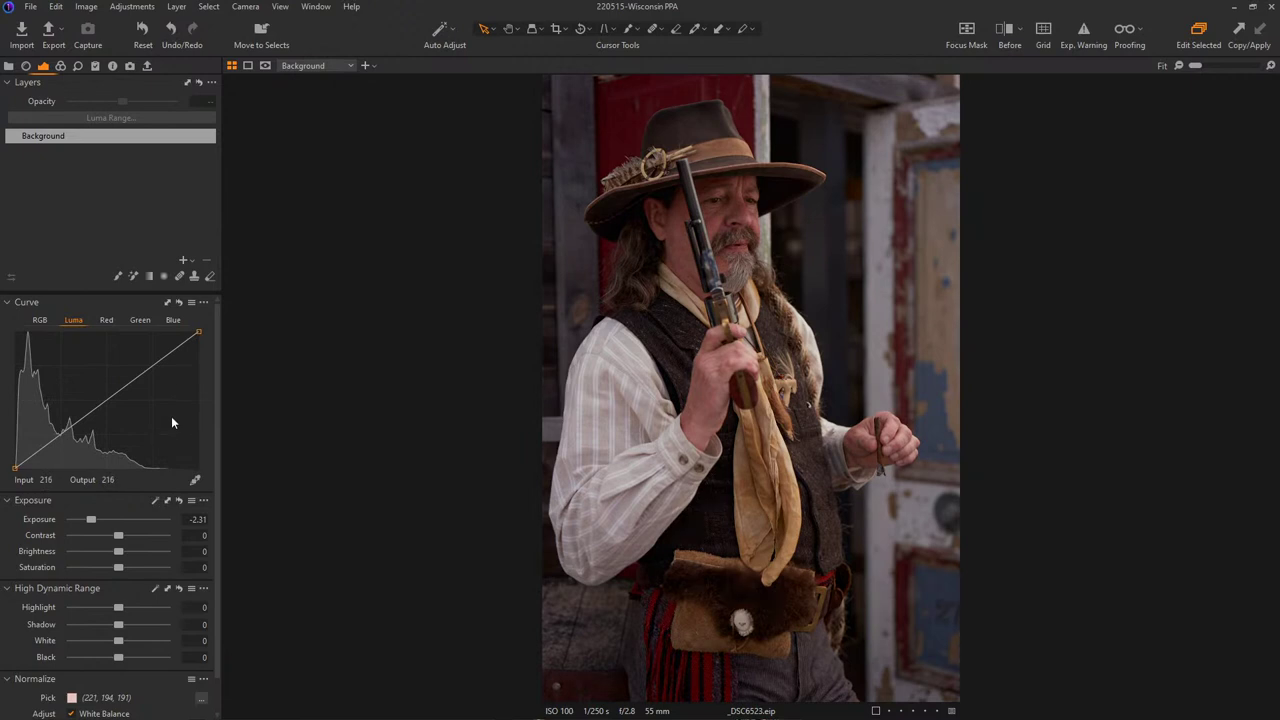
left_click_drag(91, 519, 102, 520)
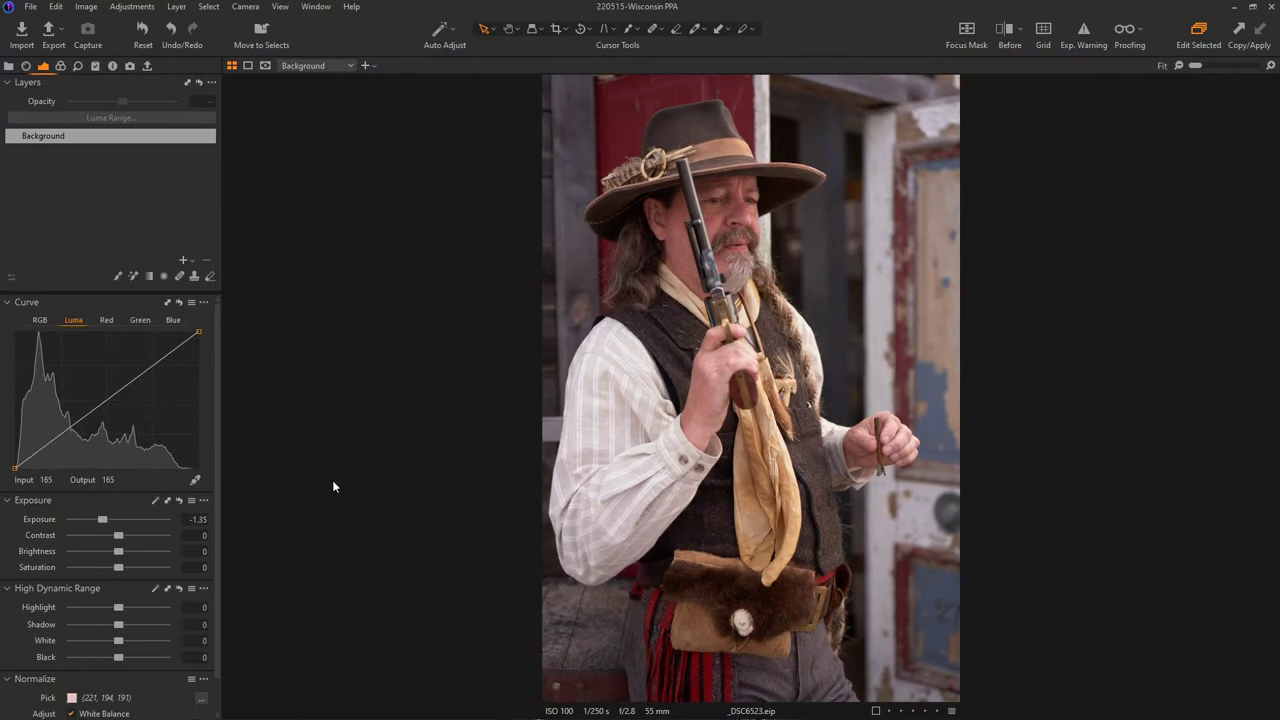
key("ctrl+alt+v")
key("ctrl+alt+v")
- Review the standing portraits of the man in the vest from _DSC6525.eip to _DSC6533.eip, rechecking the shots after _DSC6528.eip
key("Right")
key("Right")
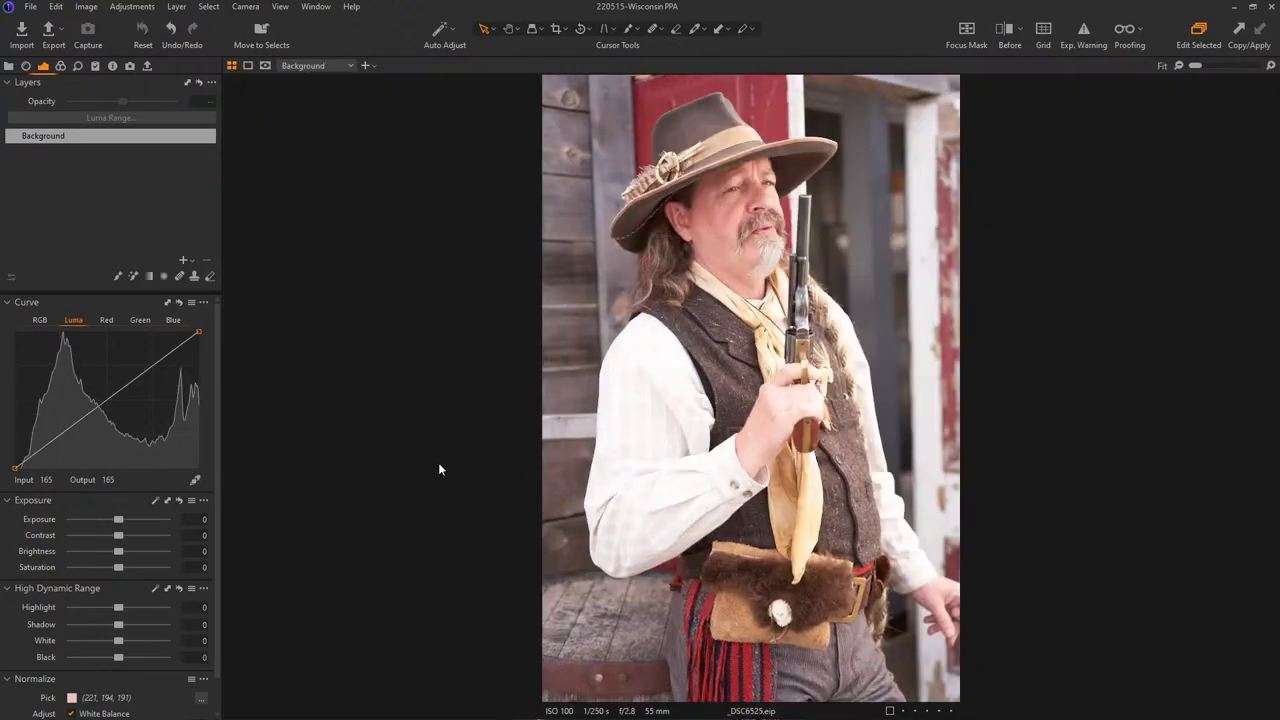
key("Right")
key("Right")
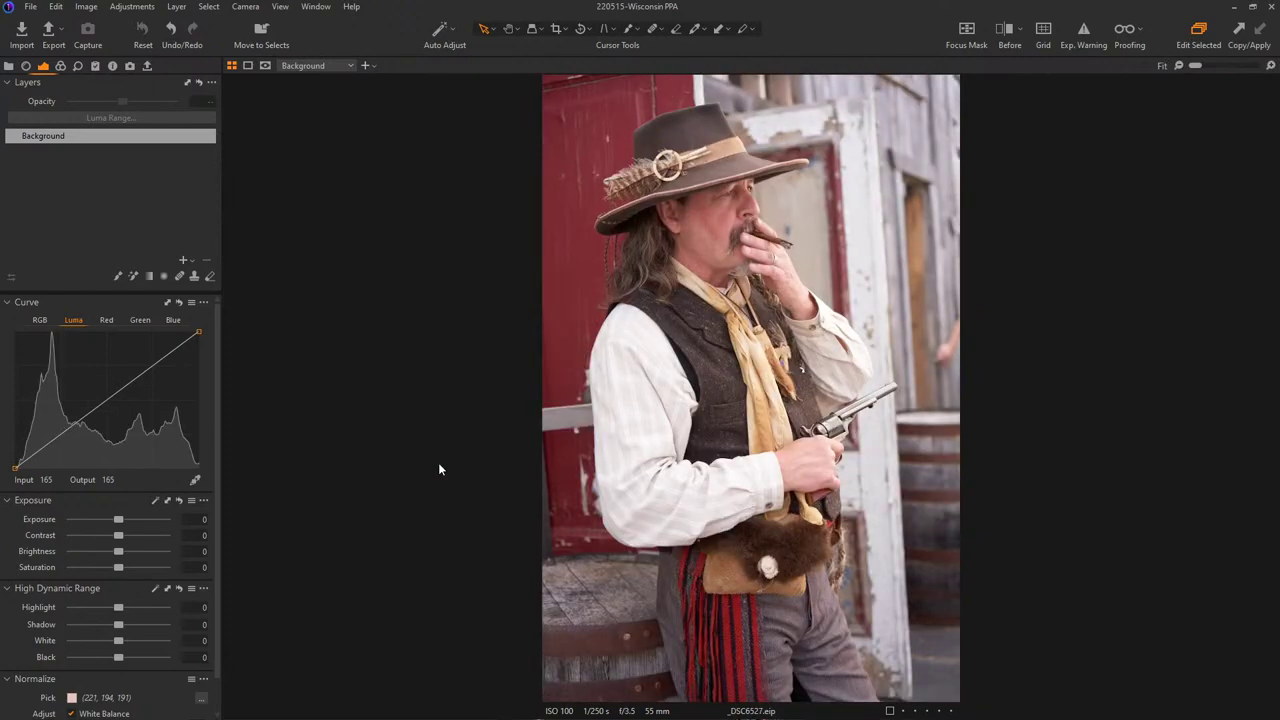
key("Right")
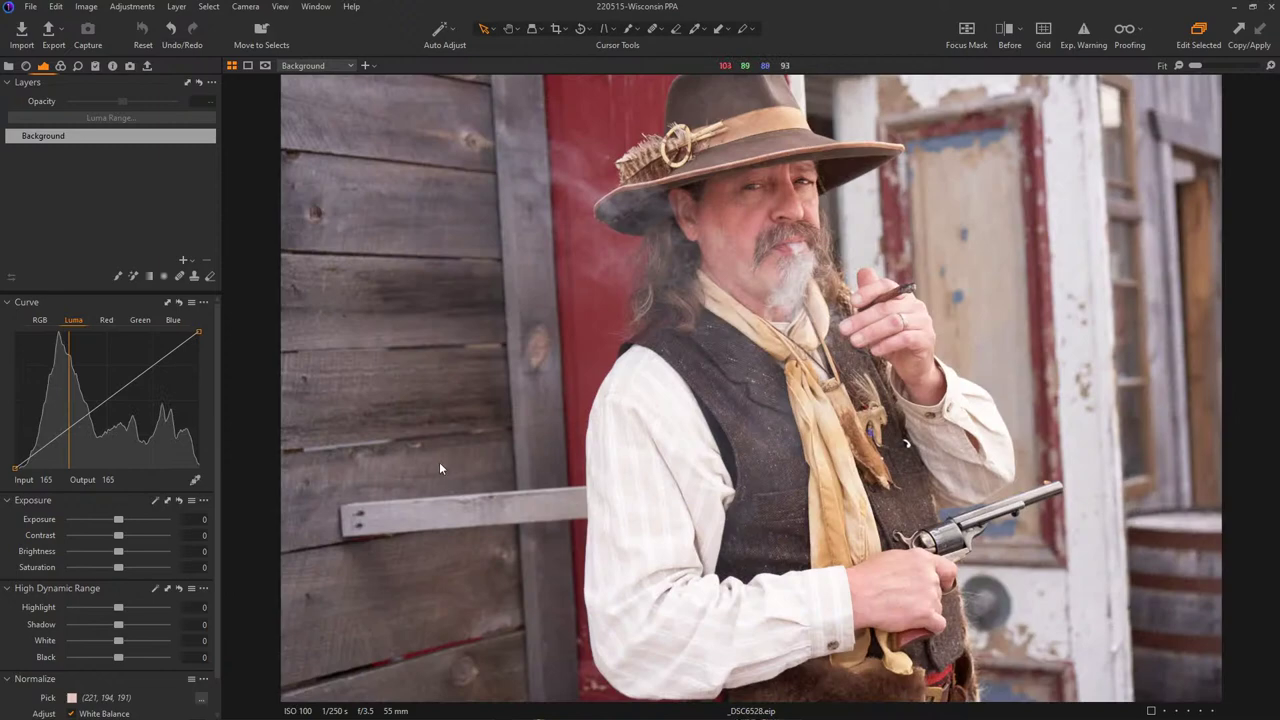
key("Right")
key("Left")
key("Right")
key("Right")
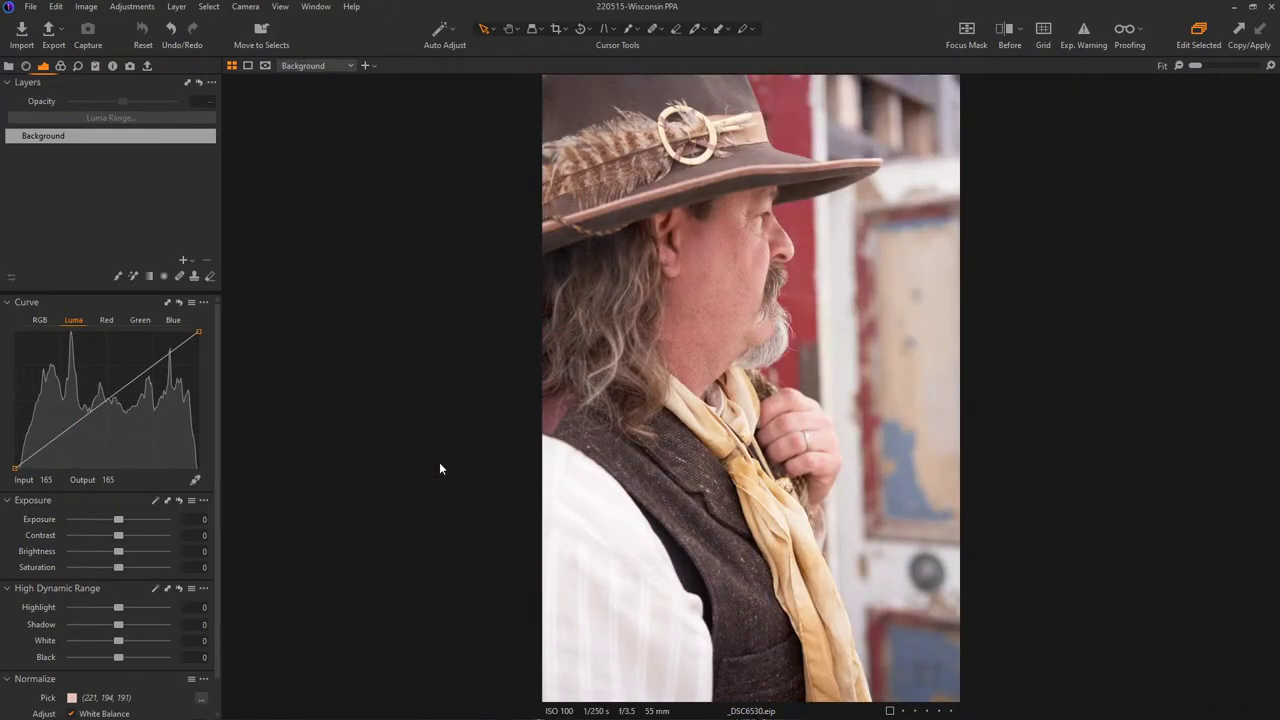
key("Right")
key("Right")
key("Right")
key("Right")
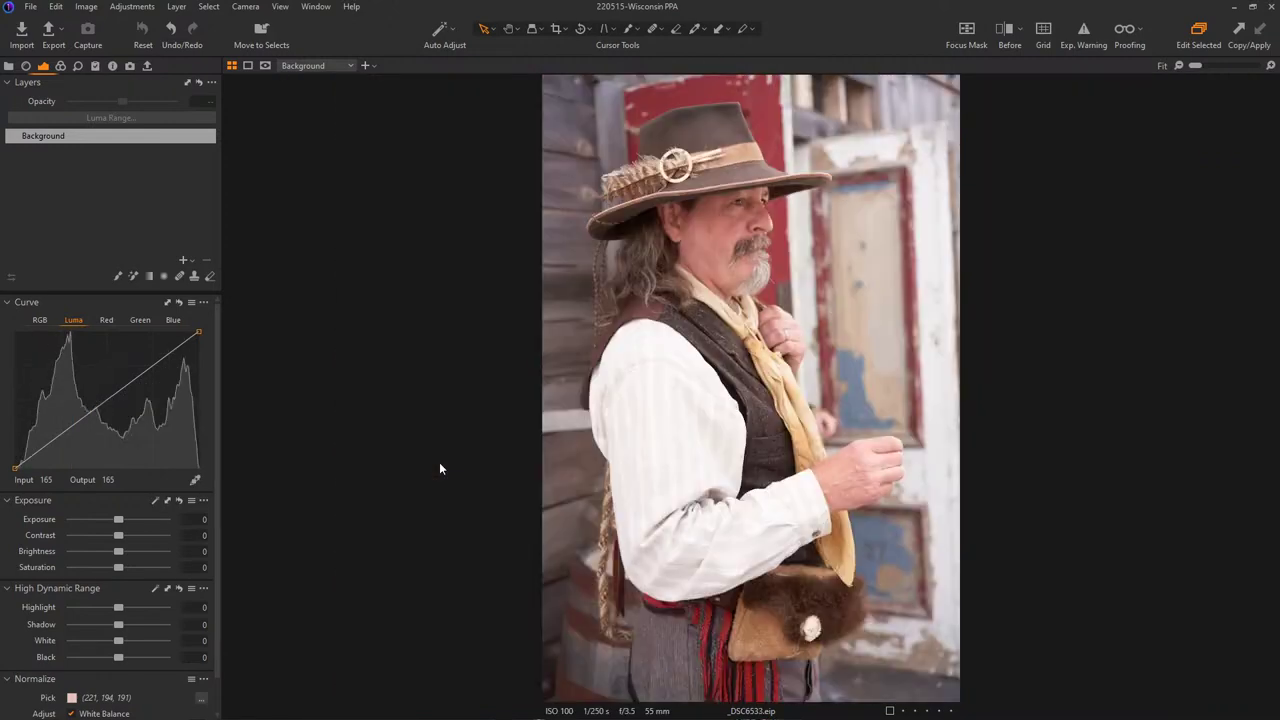
- Review the images following _DSC6533.eip, including the couple with the dog on the bench from _DSC6550.eip to _DSC6559.eip
key("Right")
key("Right")
key("Right")
key("Left")
key("Right")
key("Right")
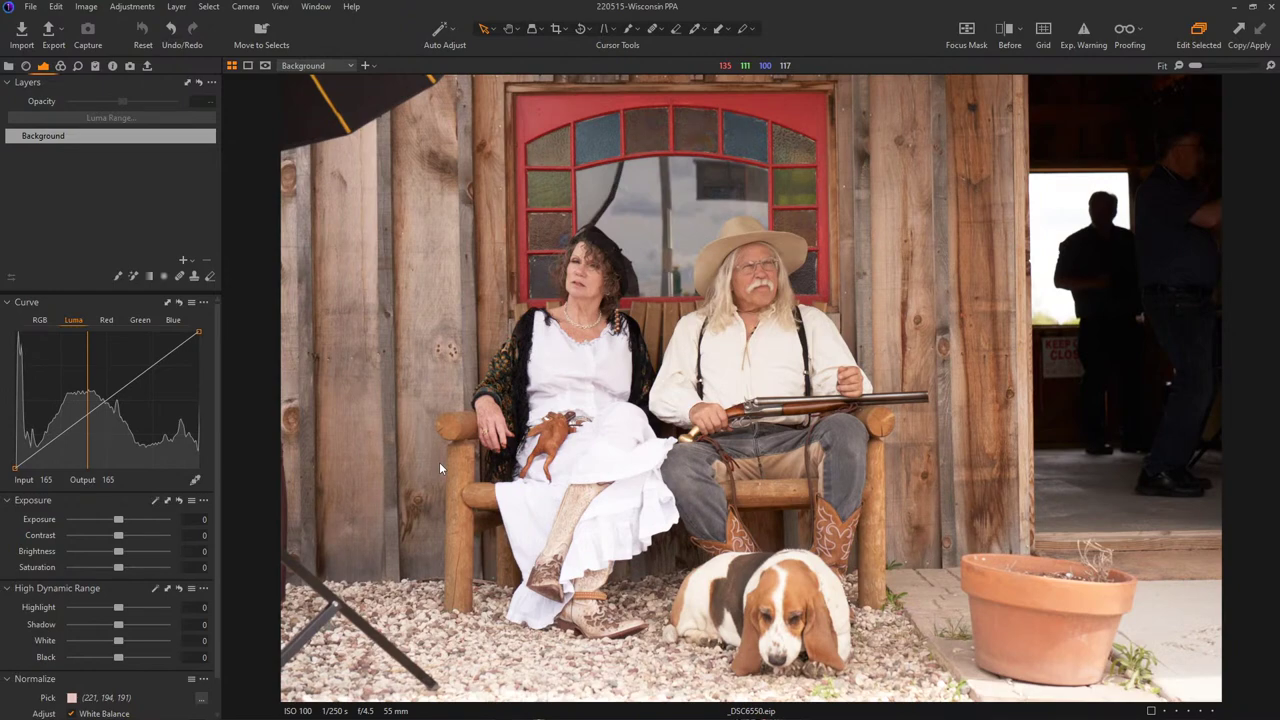
key("Right")
key("Right")
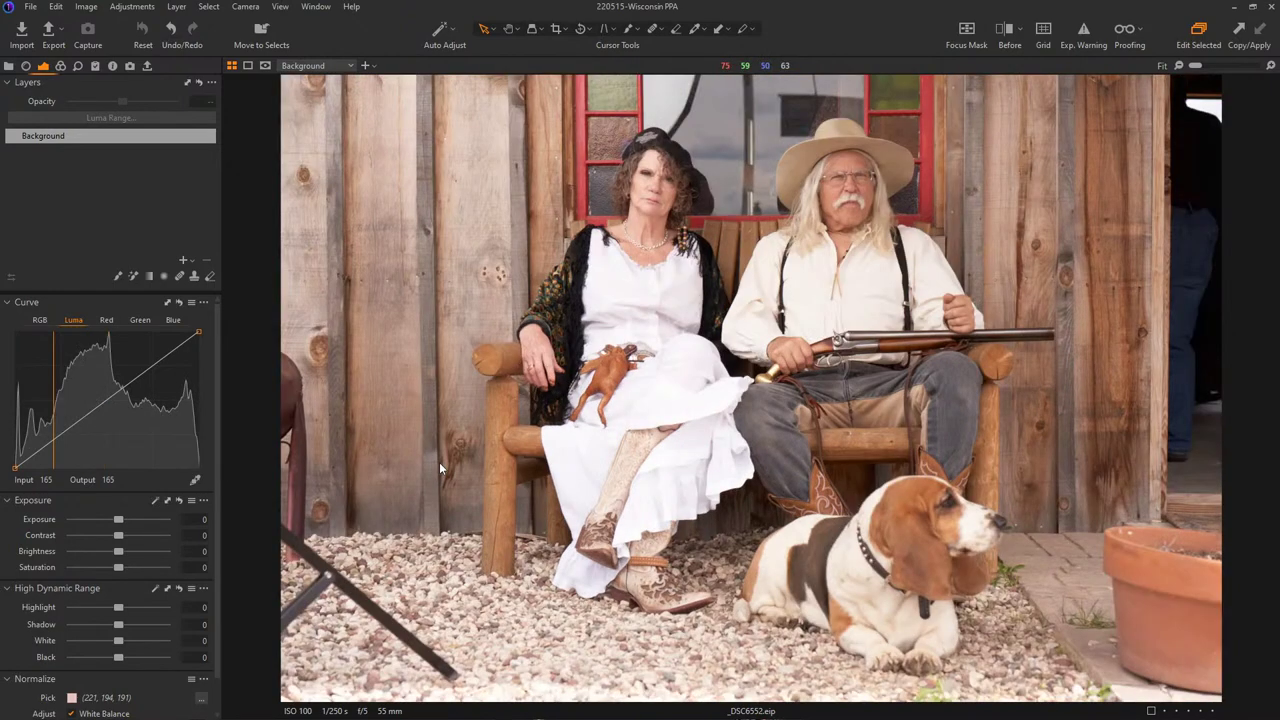
key("Right")
key("Right")
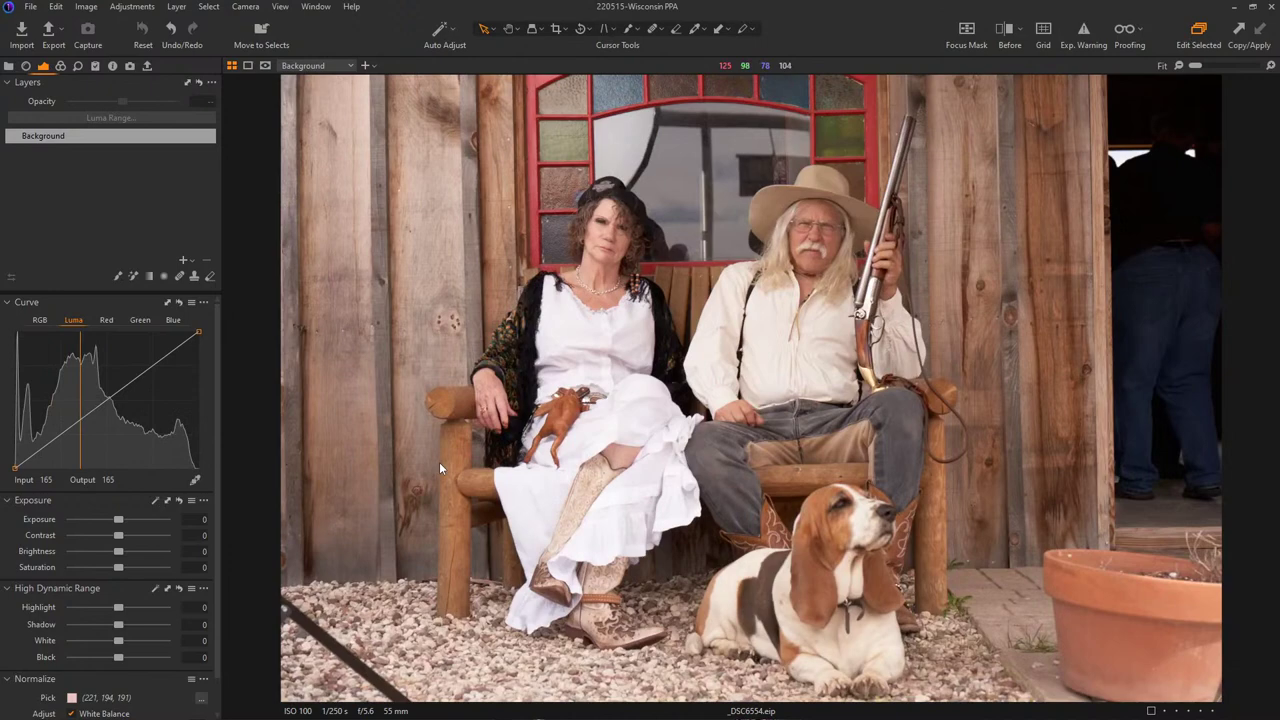
key("Right")
key("Right")
key("Right")
key("Right")
key("Right")
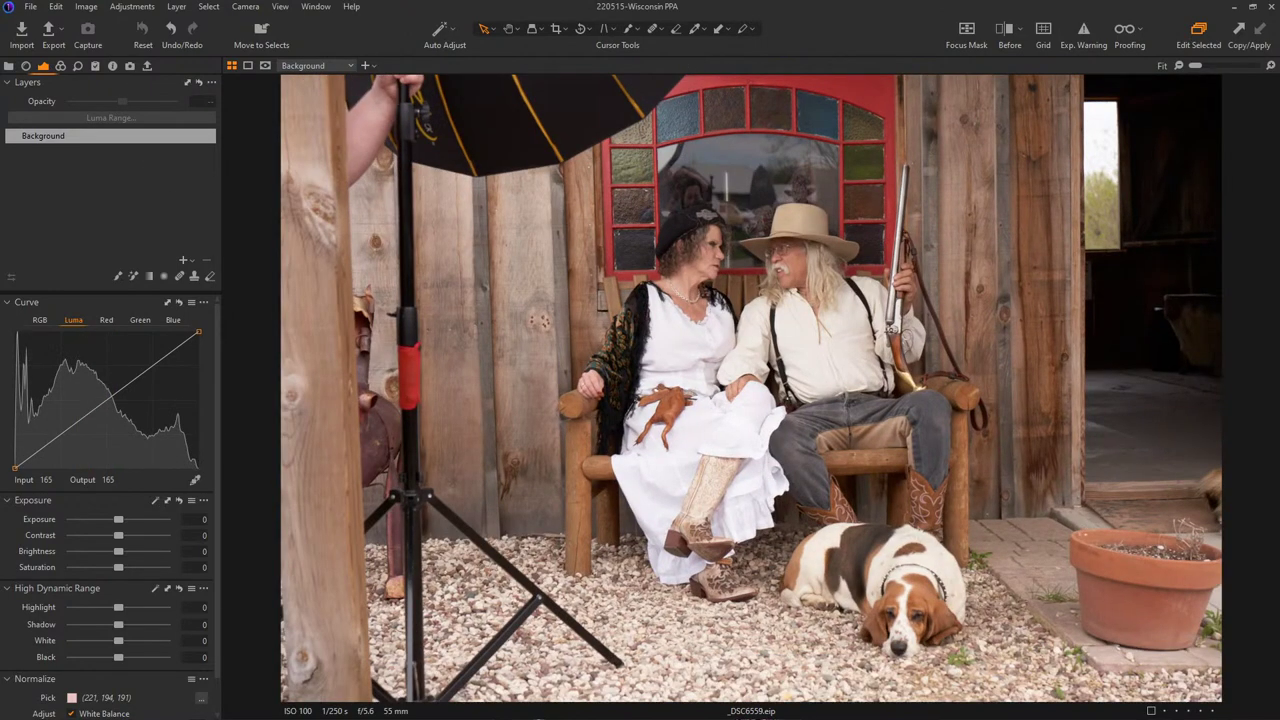
- Examine the couple's close-ups _DSC6564.eip and _DSC6566.eip, preview _DSC6577.eip, and go back to the wide bench shot _DSC6569.eip
key("Right")
key("Right")
key("Right")
key("Right")
key("Right")
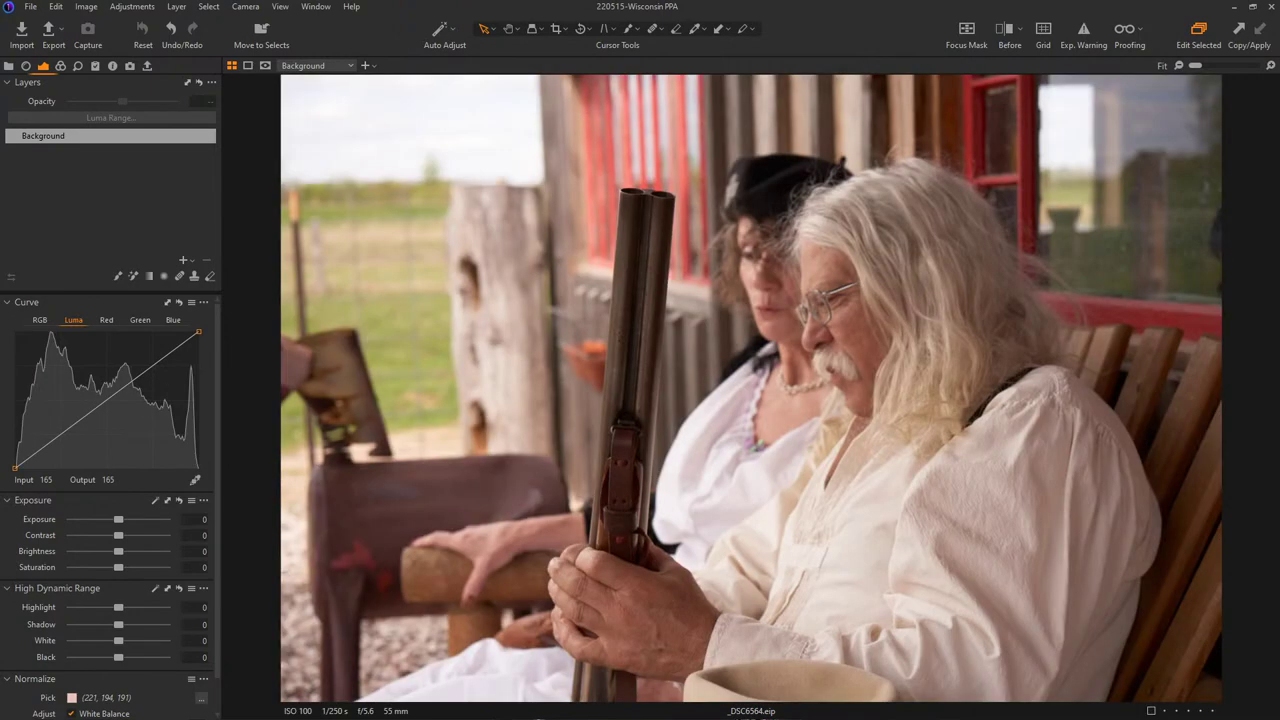
key("Right")
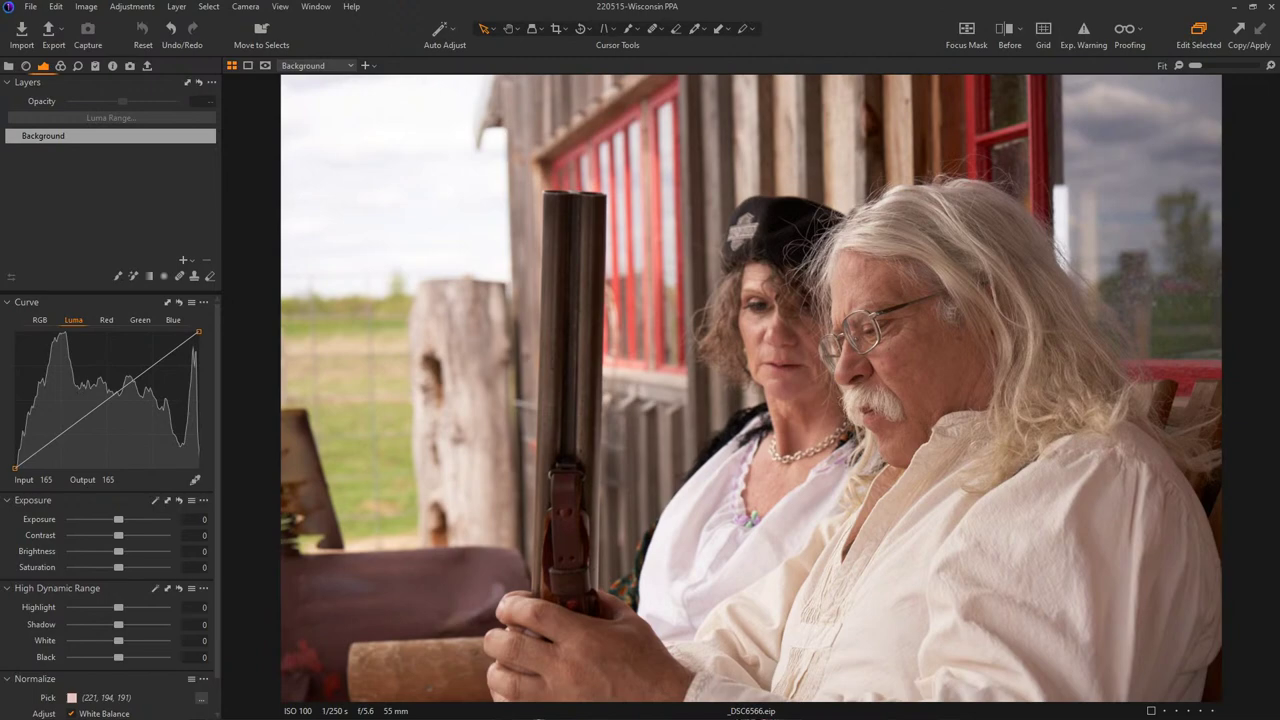
key("Right")
key("Right")
key("Right")
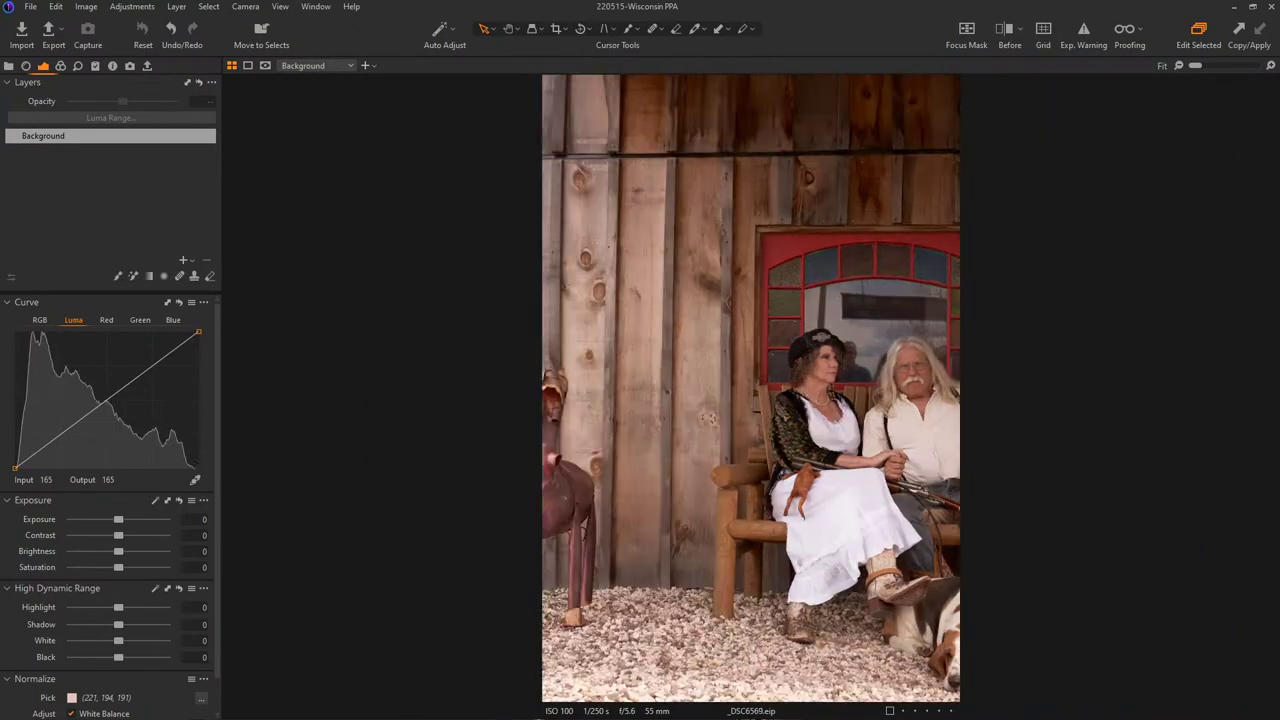
key("Right")
key("Right")
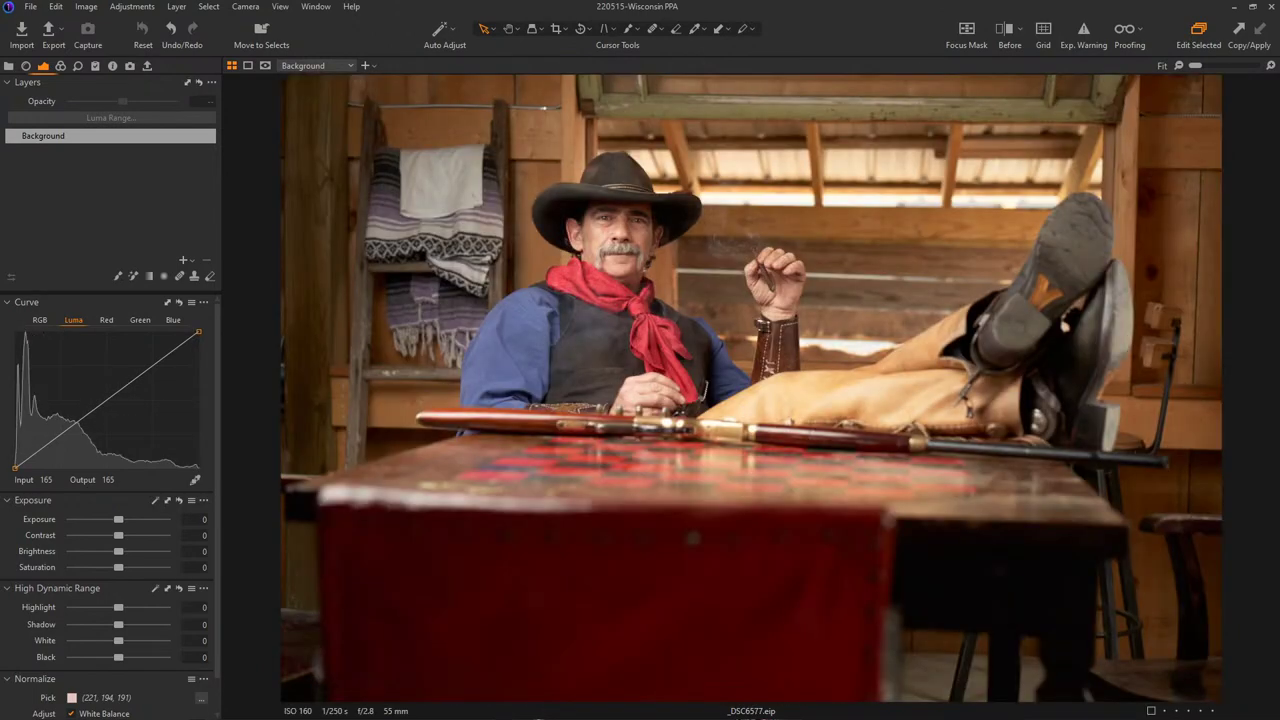
key("Left")
key("Left")
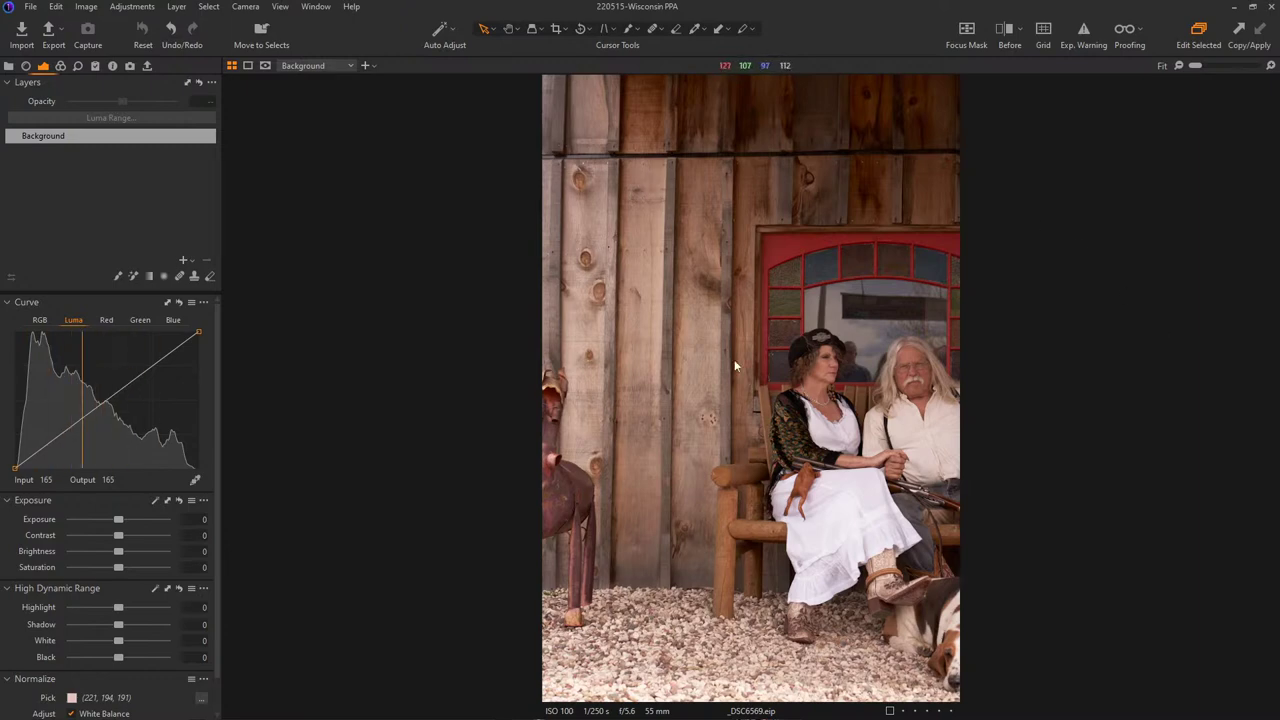
- Examine the cowboy with his boots on the table from _DSC6578.eip and _DSC6579.eip through to _DSC6582.eip
key("Right")
key("Right")
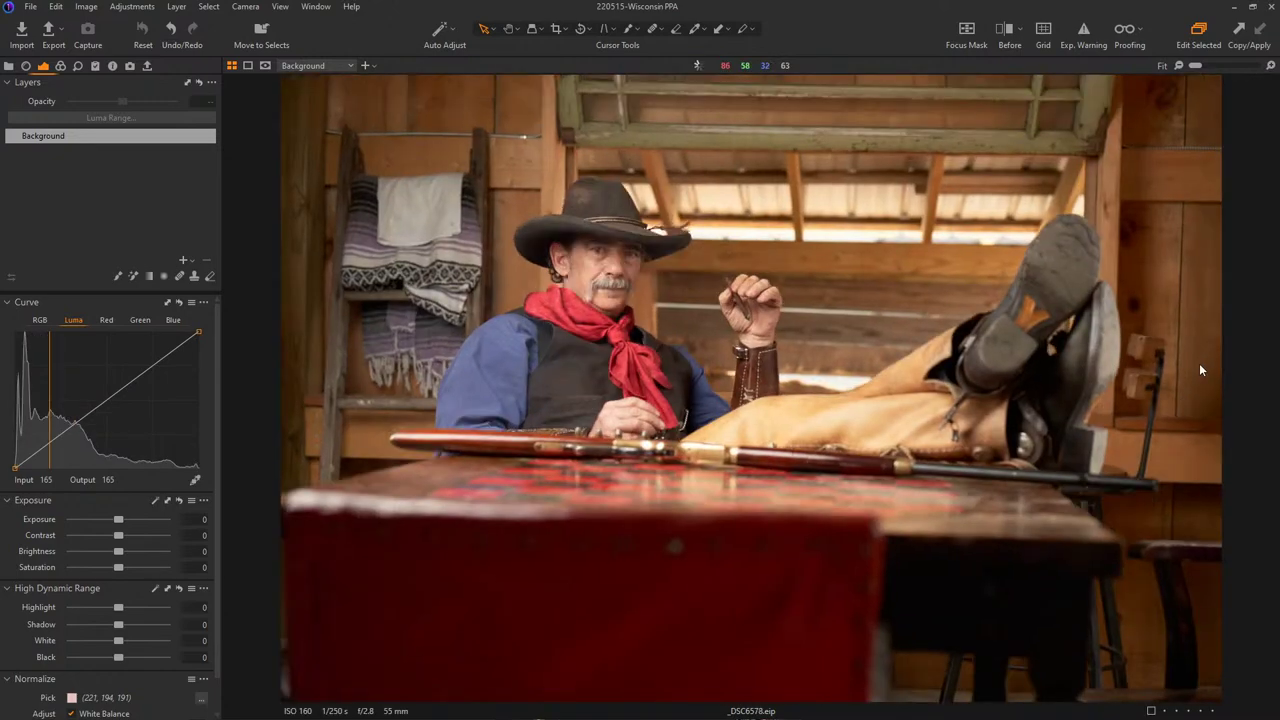
key("Right")
key("Right")
key("Right")
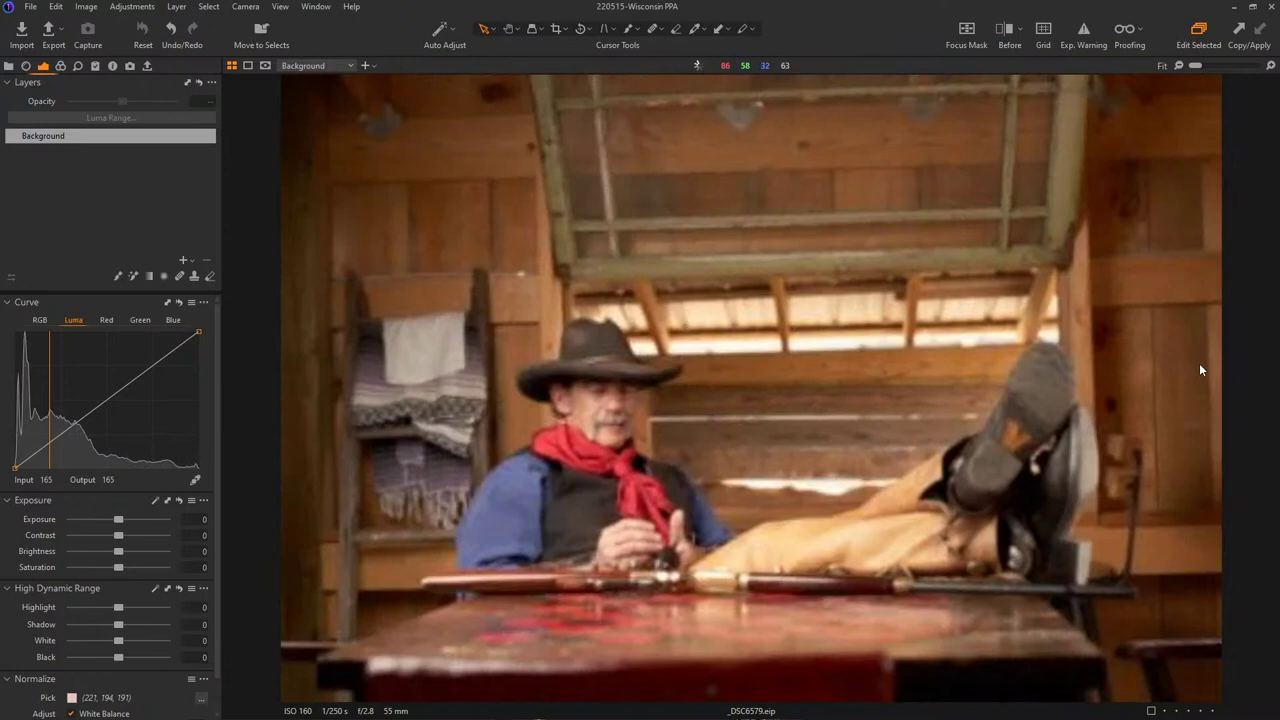
key("Right")
key("Right")
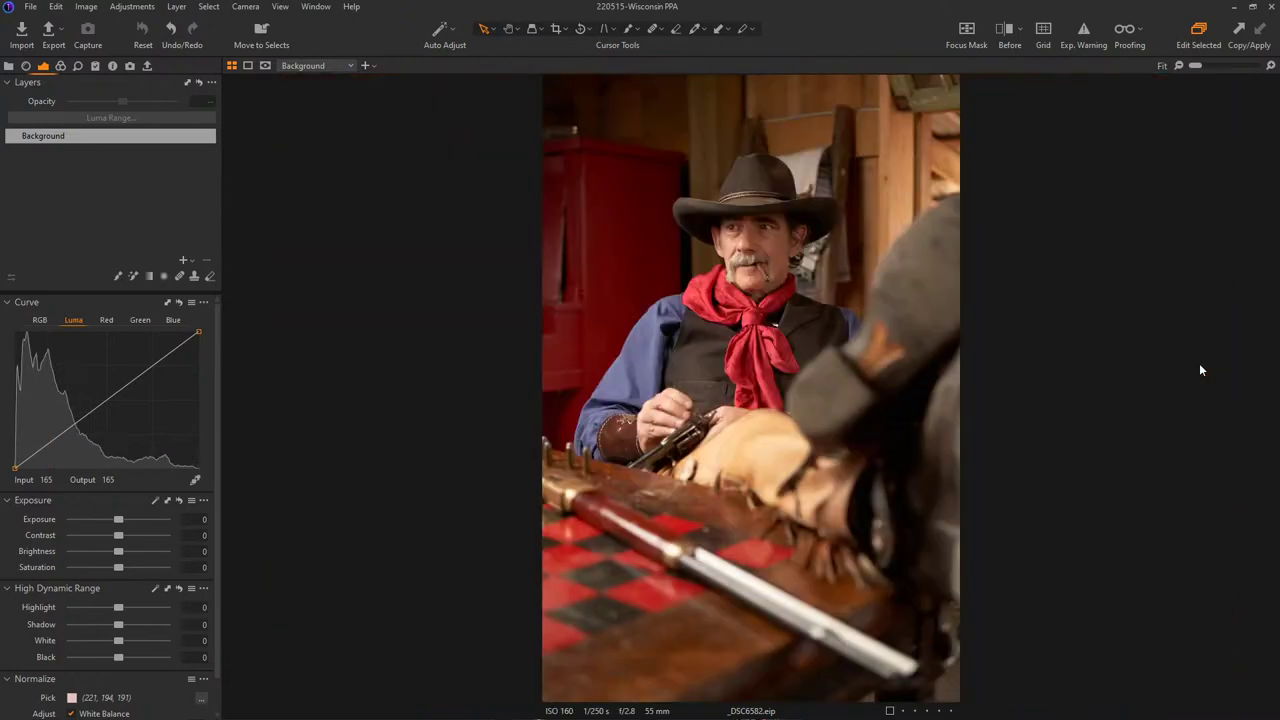
- Review the cowboy shots from _DSC6582.eip to _DSC6590.eip, comparing the hazy side views _DSC6588.eip and _DSC6589.eip
key("Right")
key("Left")
key("Right")
key("Right")
key("Right")
key("Right")
key("Right")
key("Left")
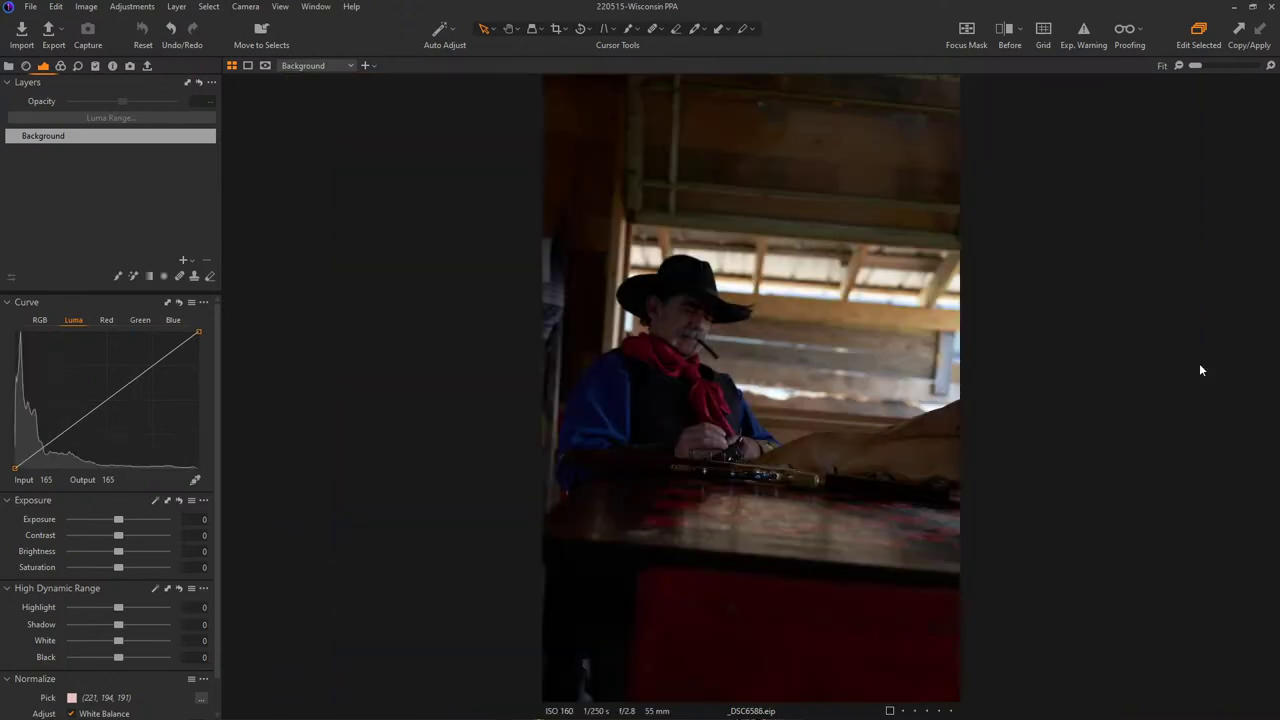
key("Right")
key("Right")
key("Right")
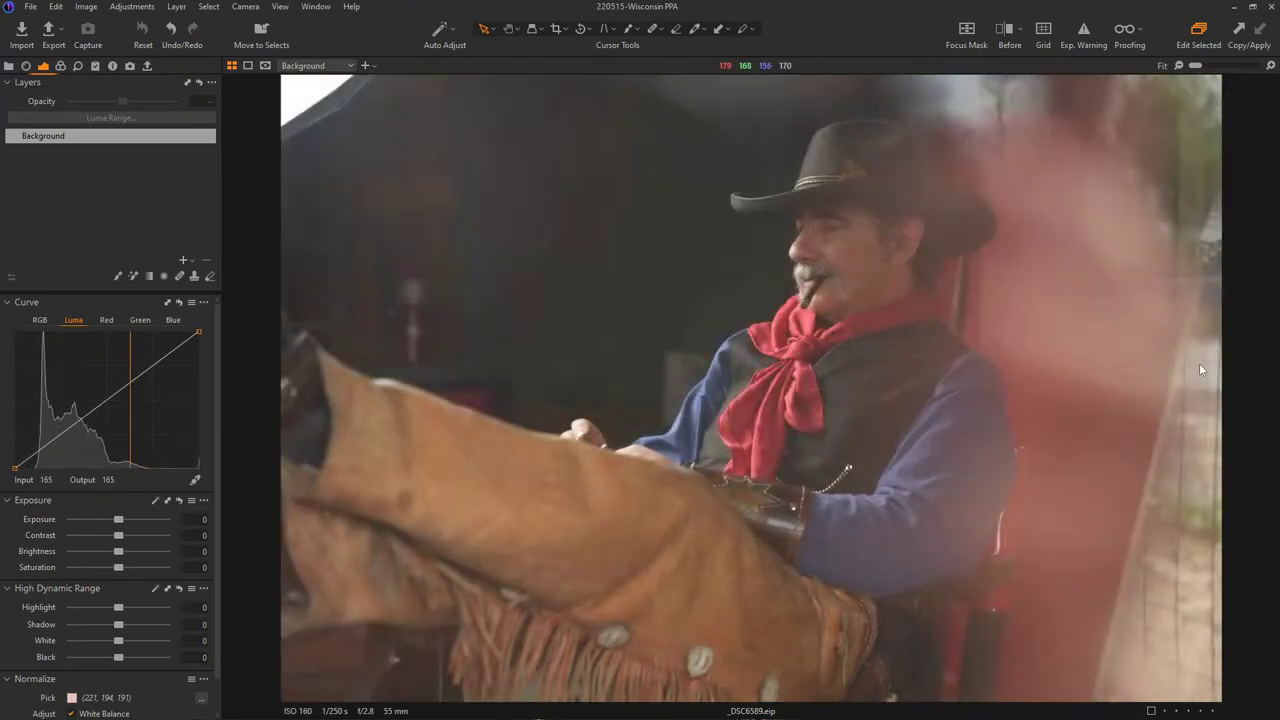
key("Left")
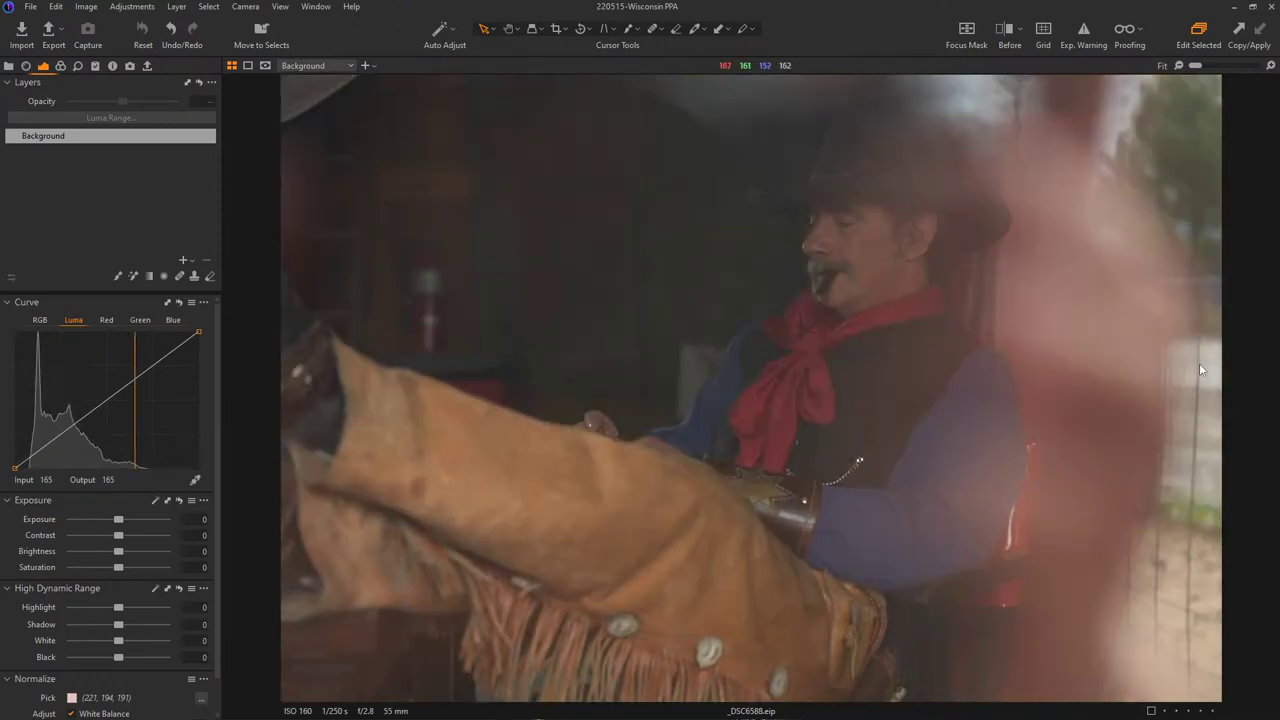
key("Right")
key("Right")
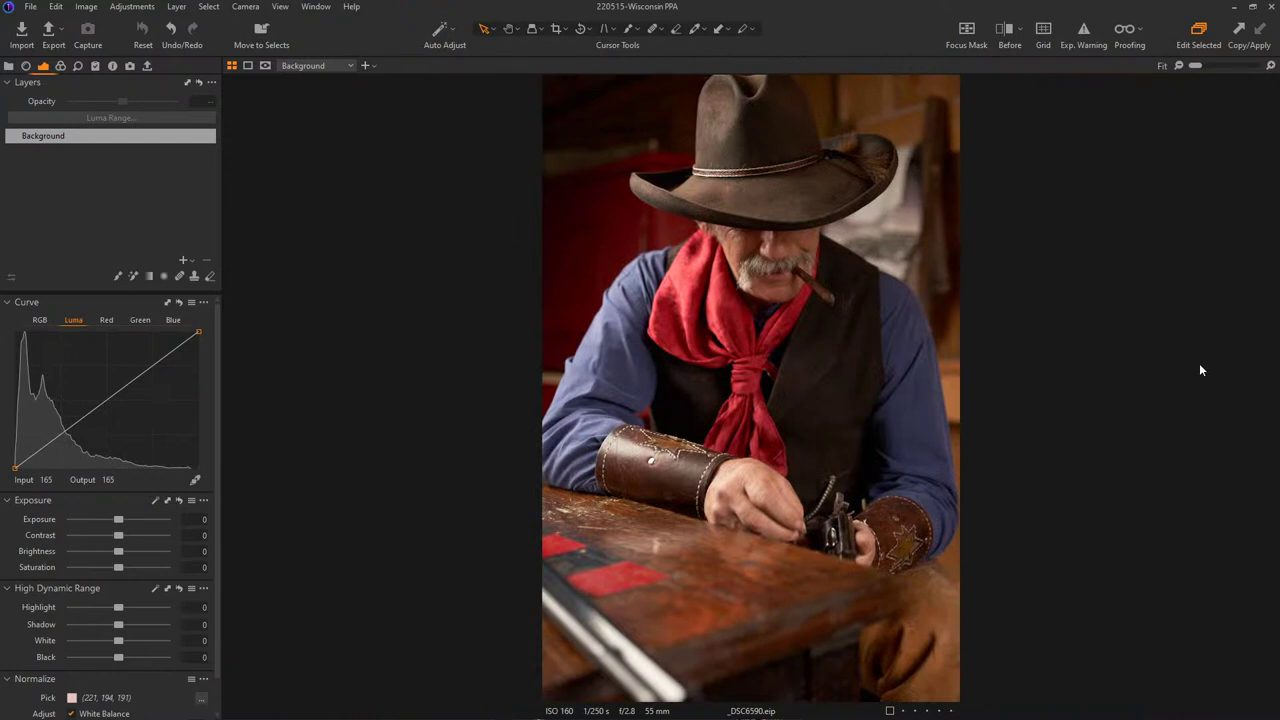
- Review the cowboy portraits from _DSC6591.eip to _DSC6596.eip, comparing _DSC6593.eip with _DSC6594.eip
key("Right")
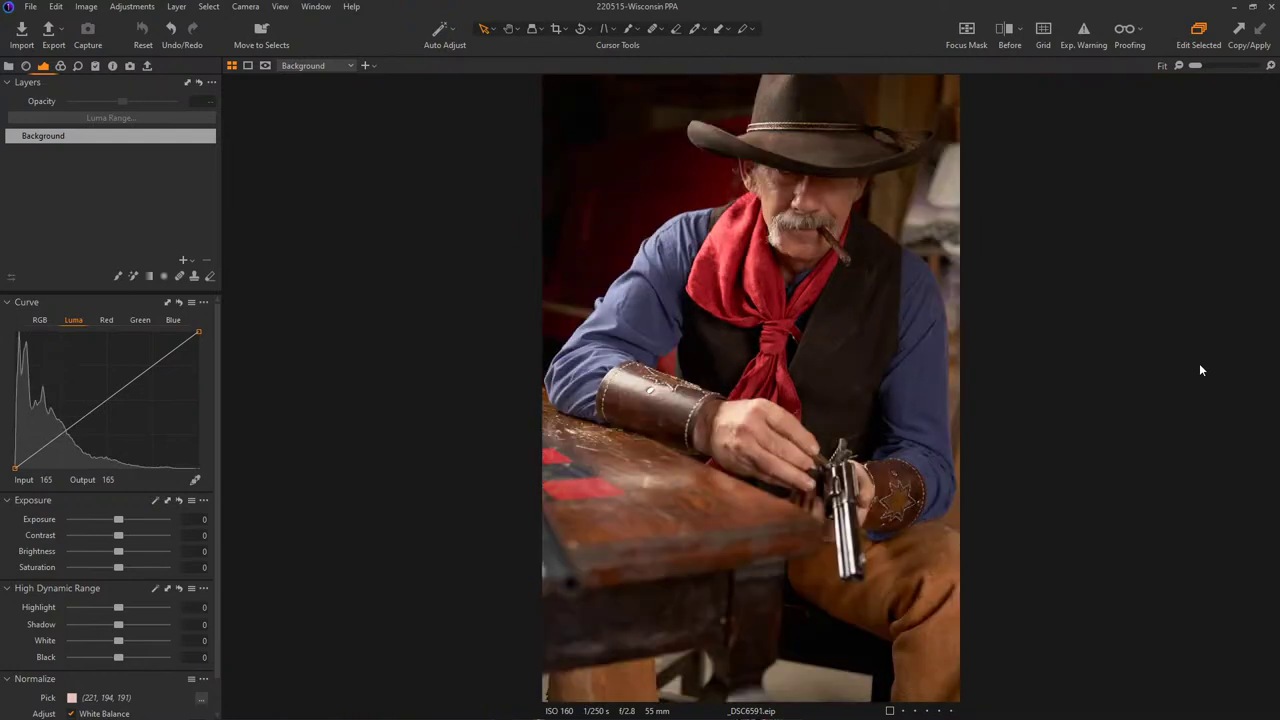
key("Right")
key("Right")
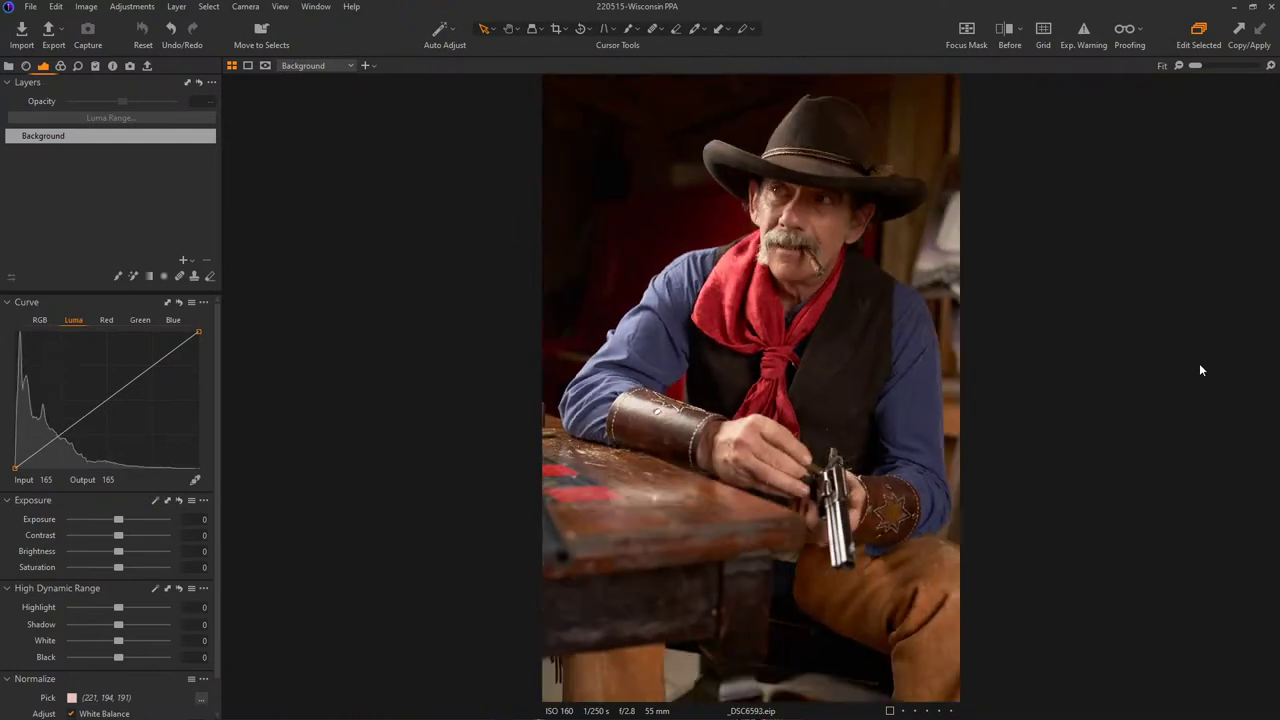
key("Right")
key("Left")
key("Right")
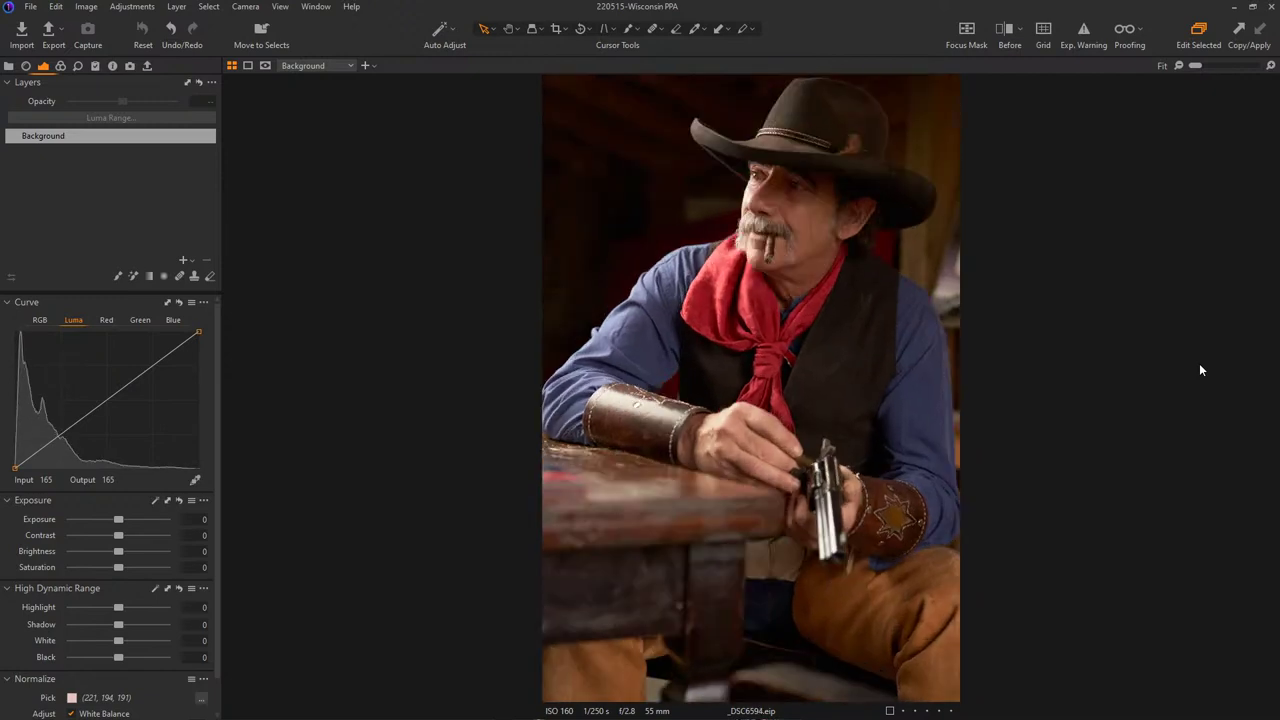
key("Right")
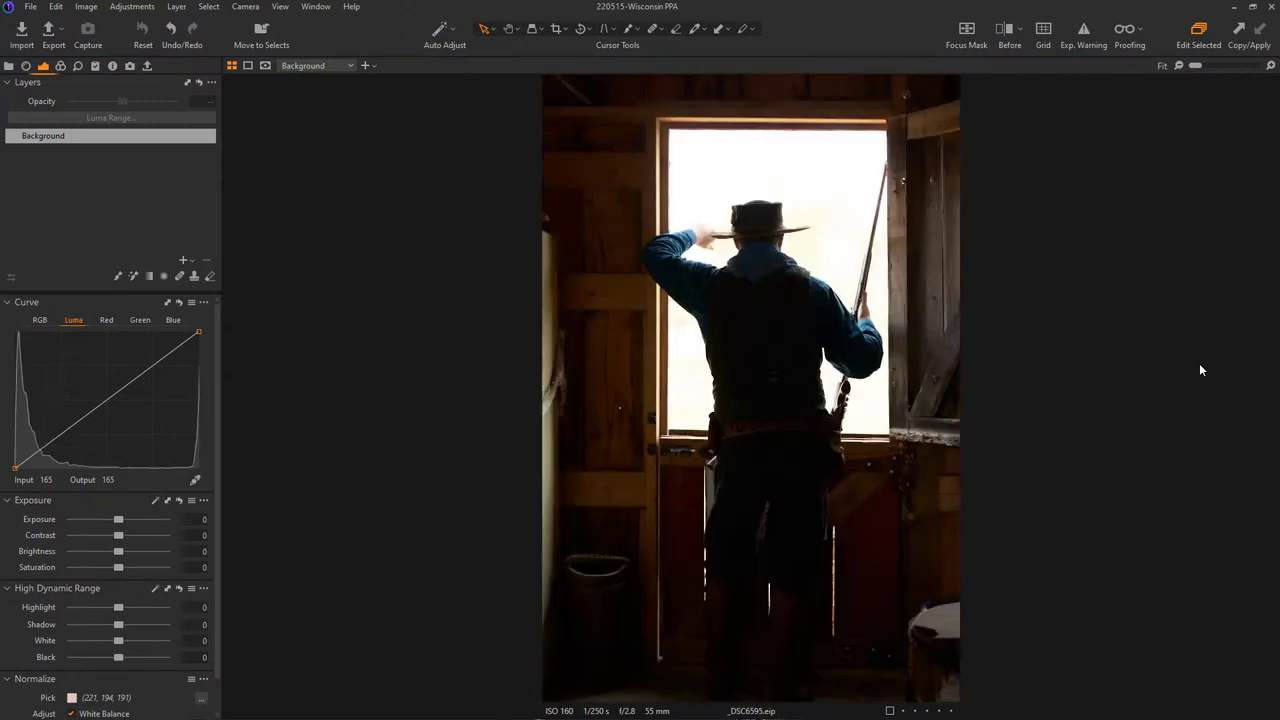
key("Right")
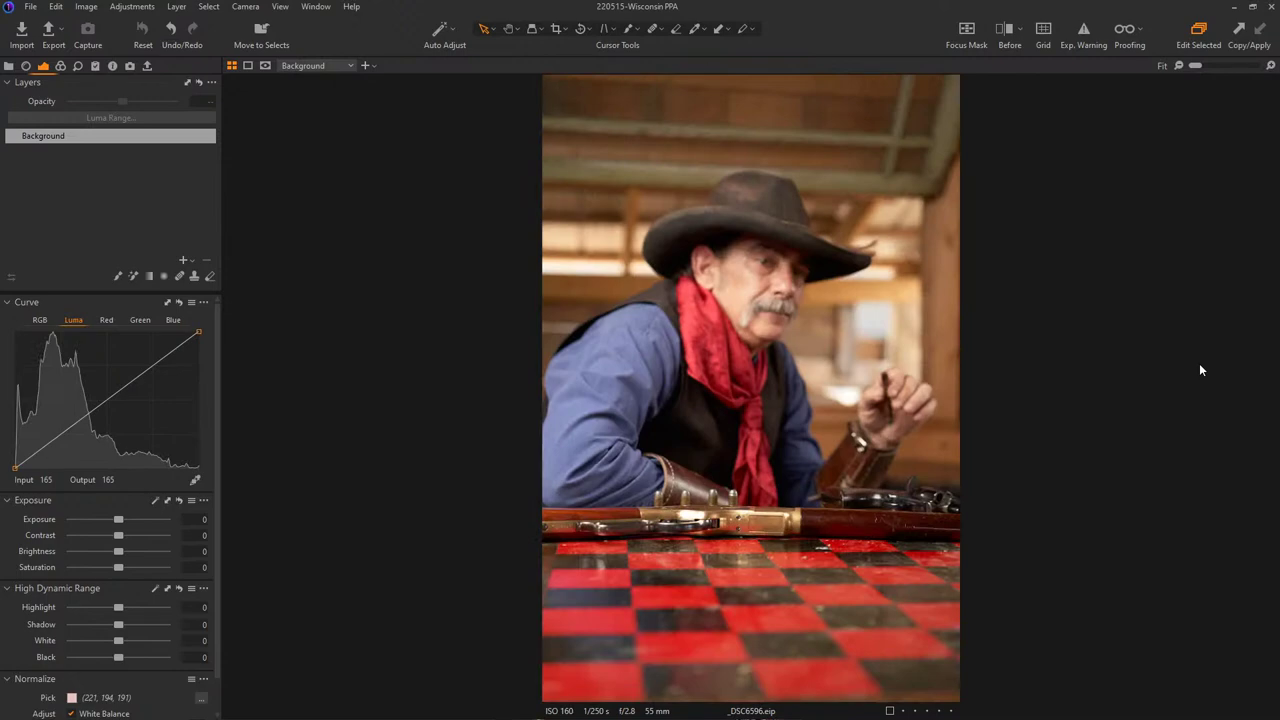
- Review the cowboy portraits from _DSC6597.eip through _DSC6600.eip to the smoking pocket-watch shot _DSC6605.eip
key("Right")
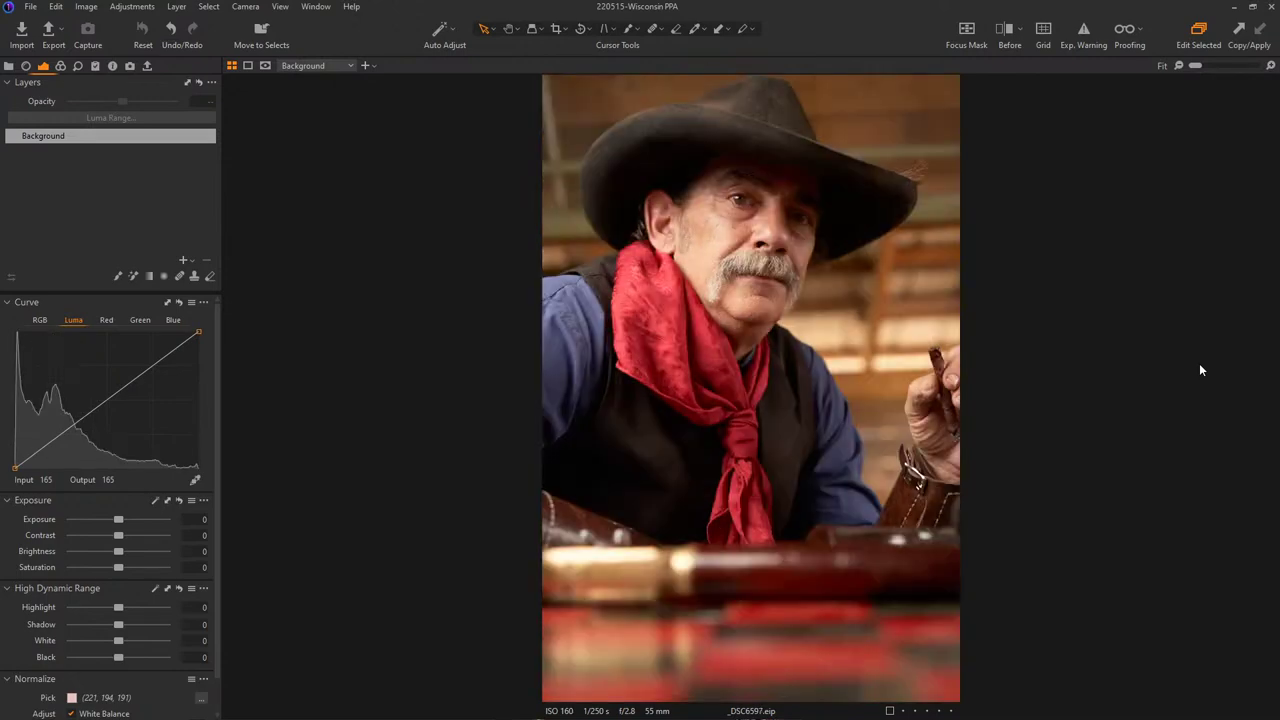
key("Right")
key("Right")
key("Right")
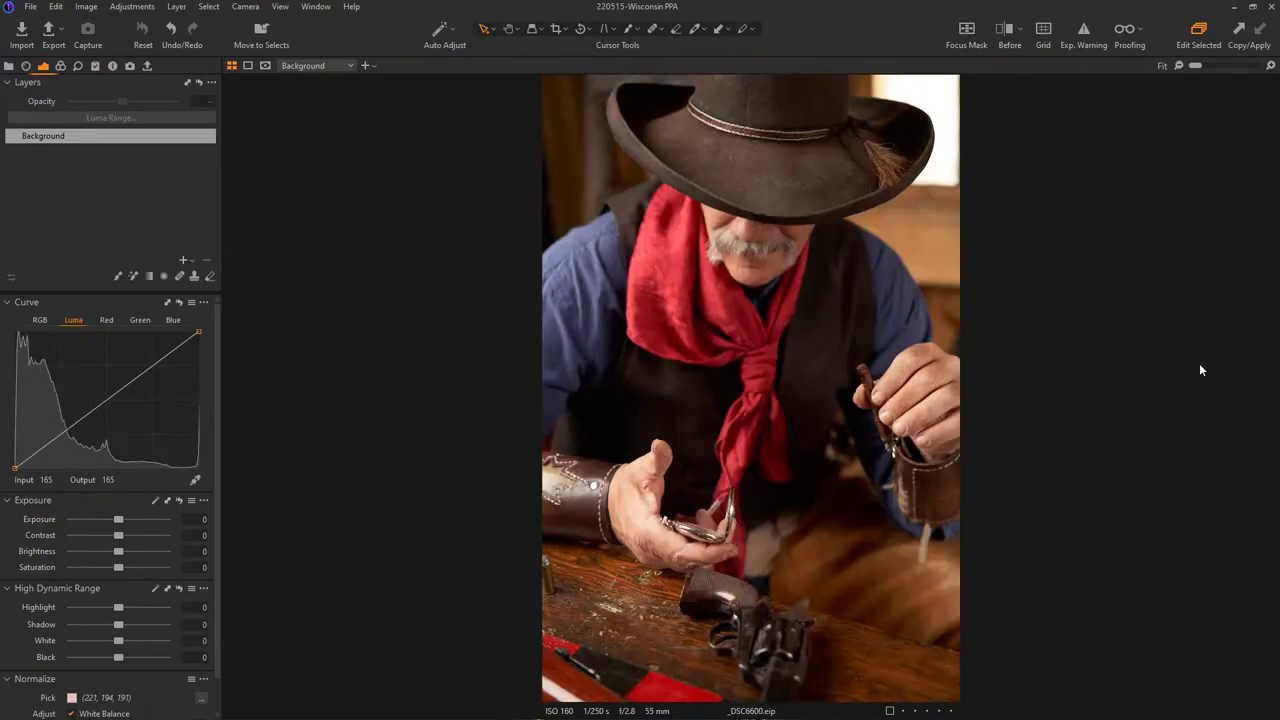
key("Right")
key("Right")
key("Right")
key("Right")
key("Right")
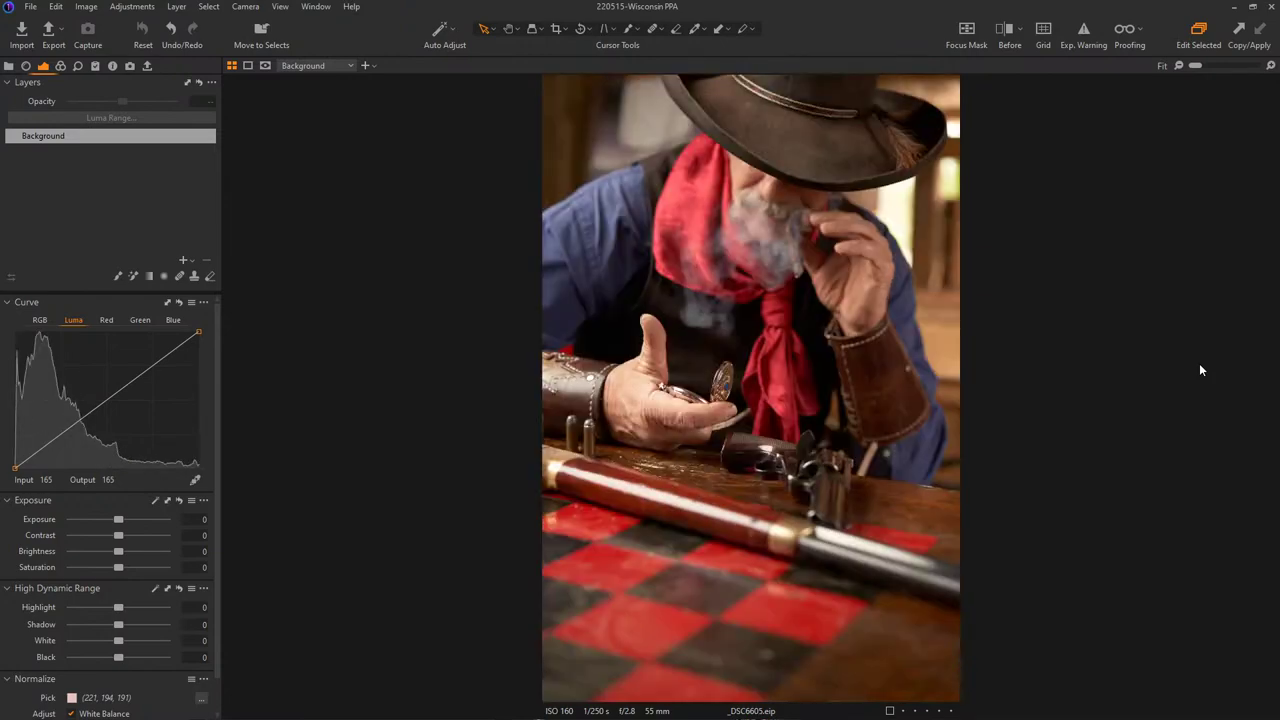
- Examine the pocket-watch shot _DSC6607.eip and compare the jug-foreground portraits _DSC6610.eip and _DSC6611.eip
key("Right")
key("Right")
key("Right")
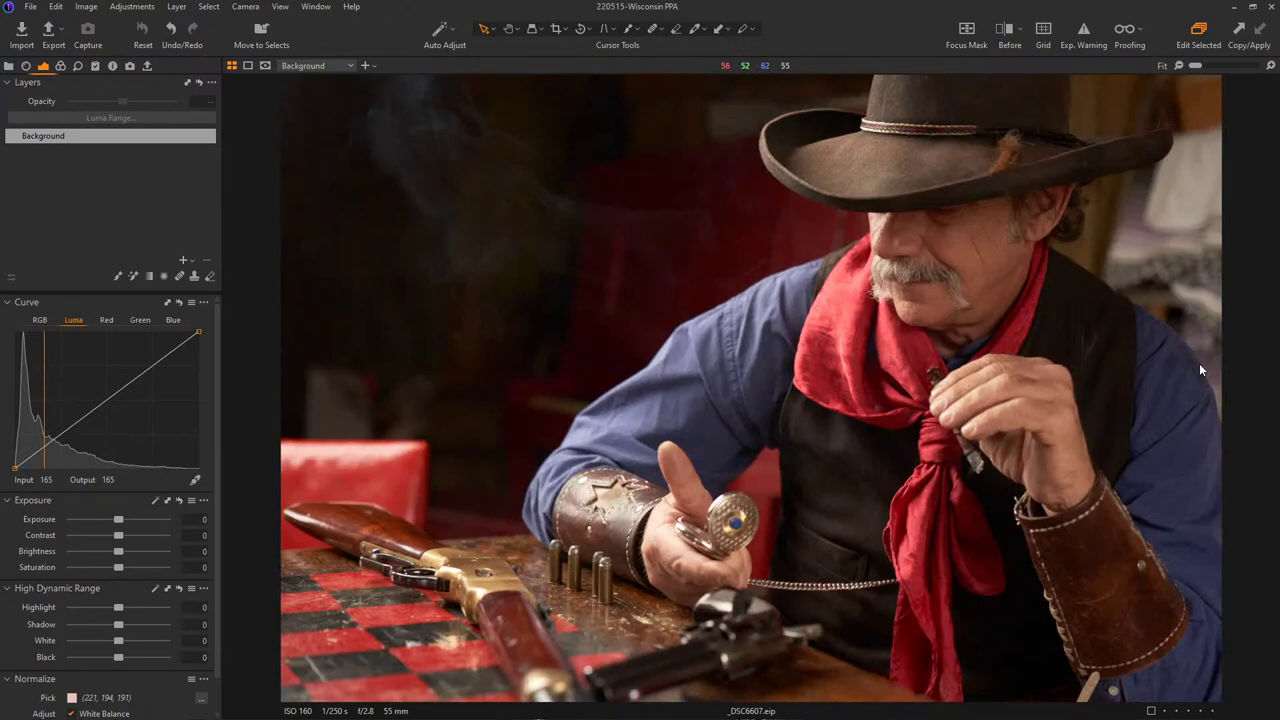
key("Right")
key("Right")
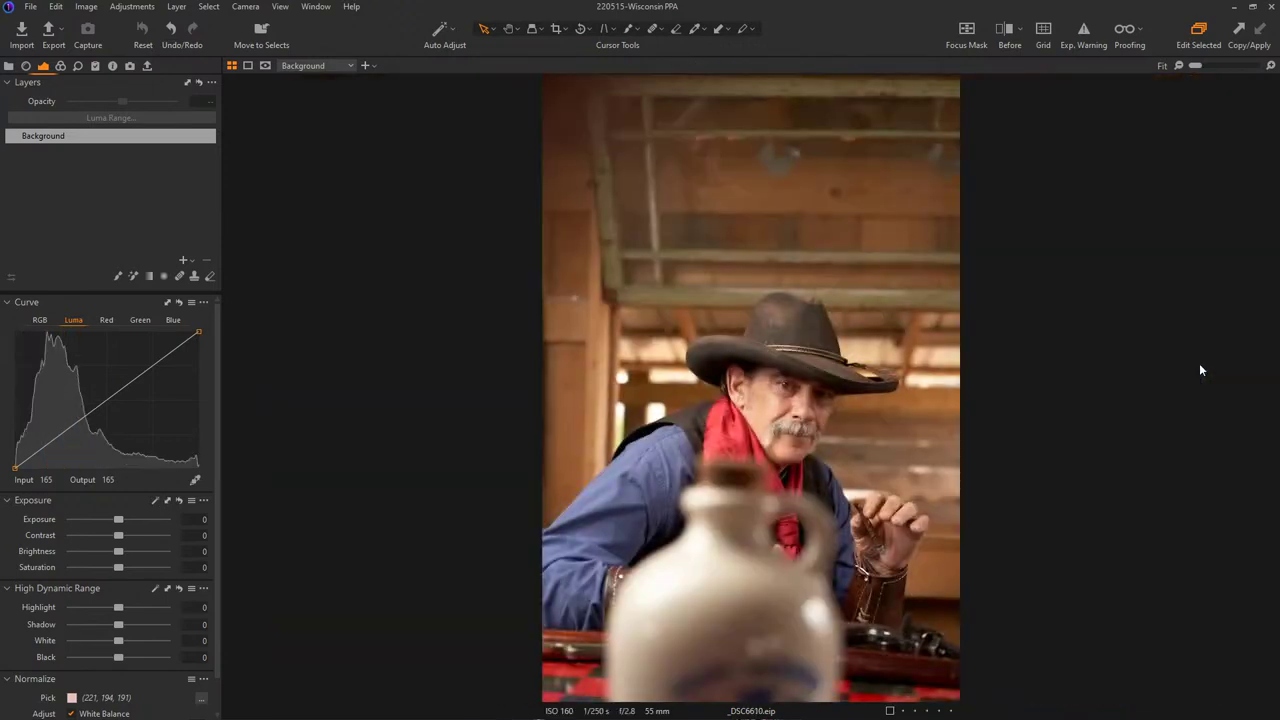
key("Right")
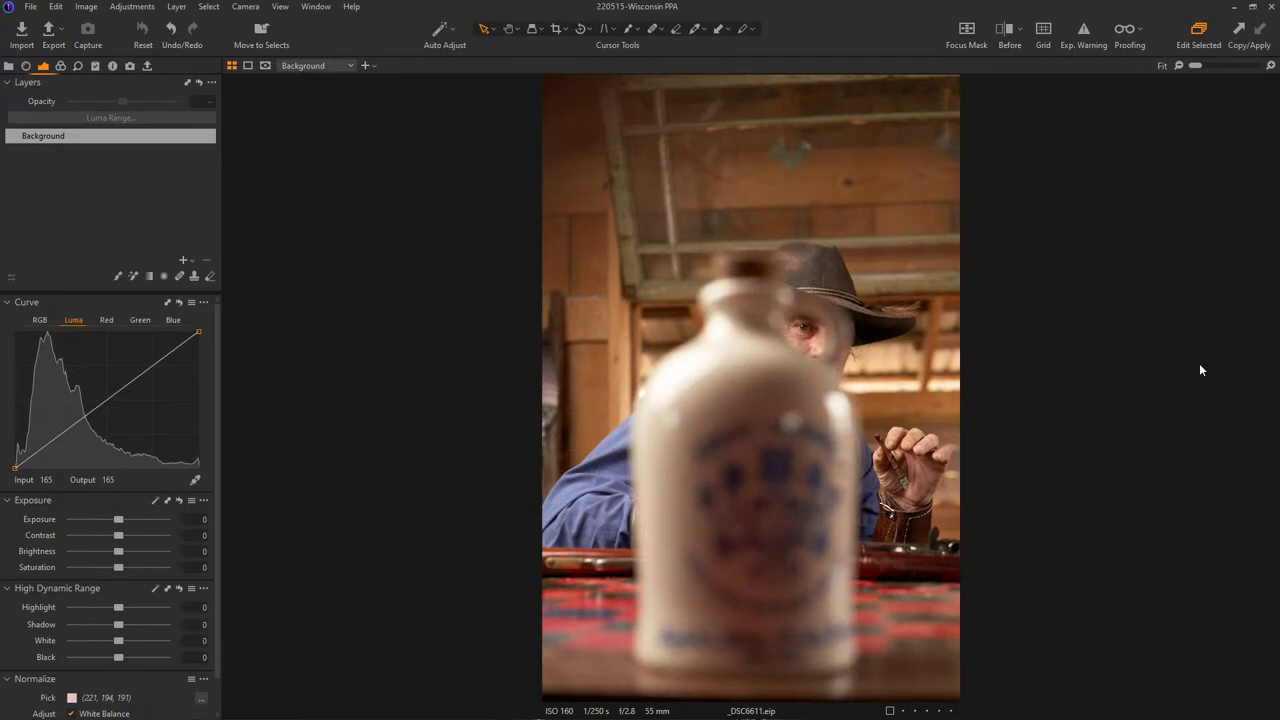
key("Left")
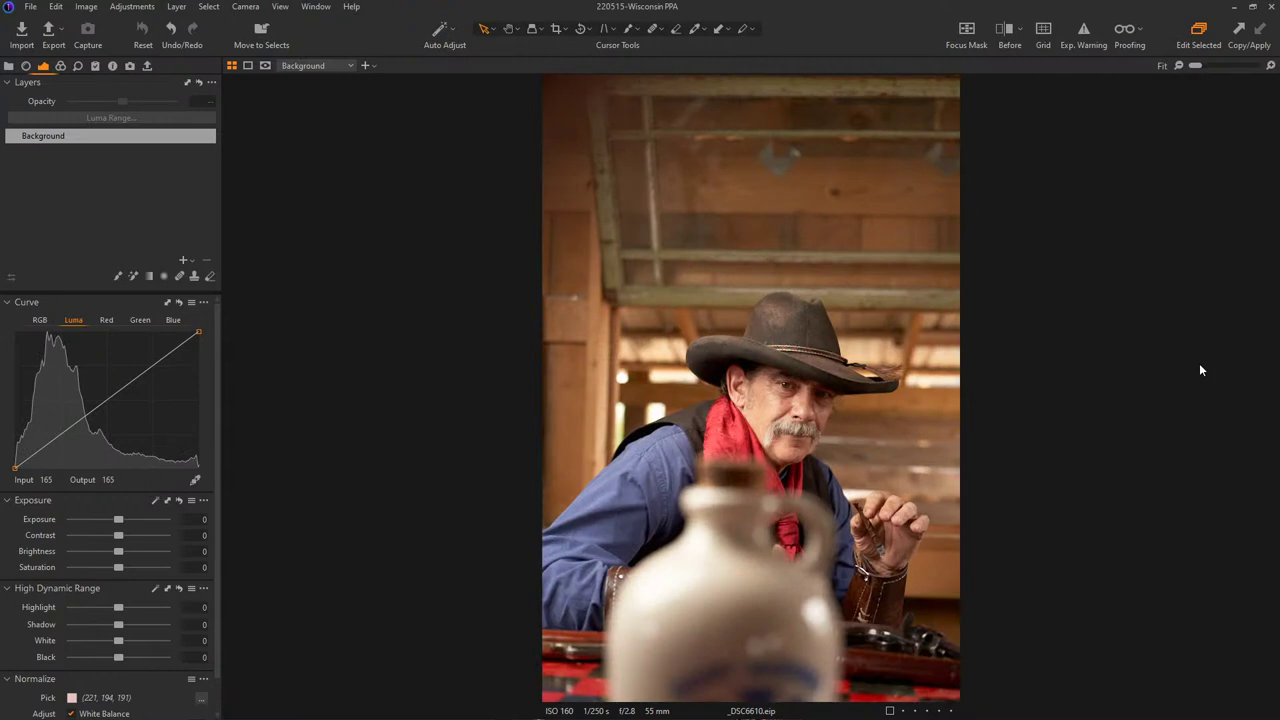
key("Right")
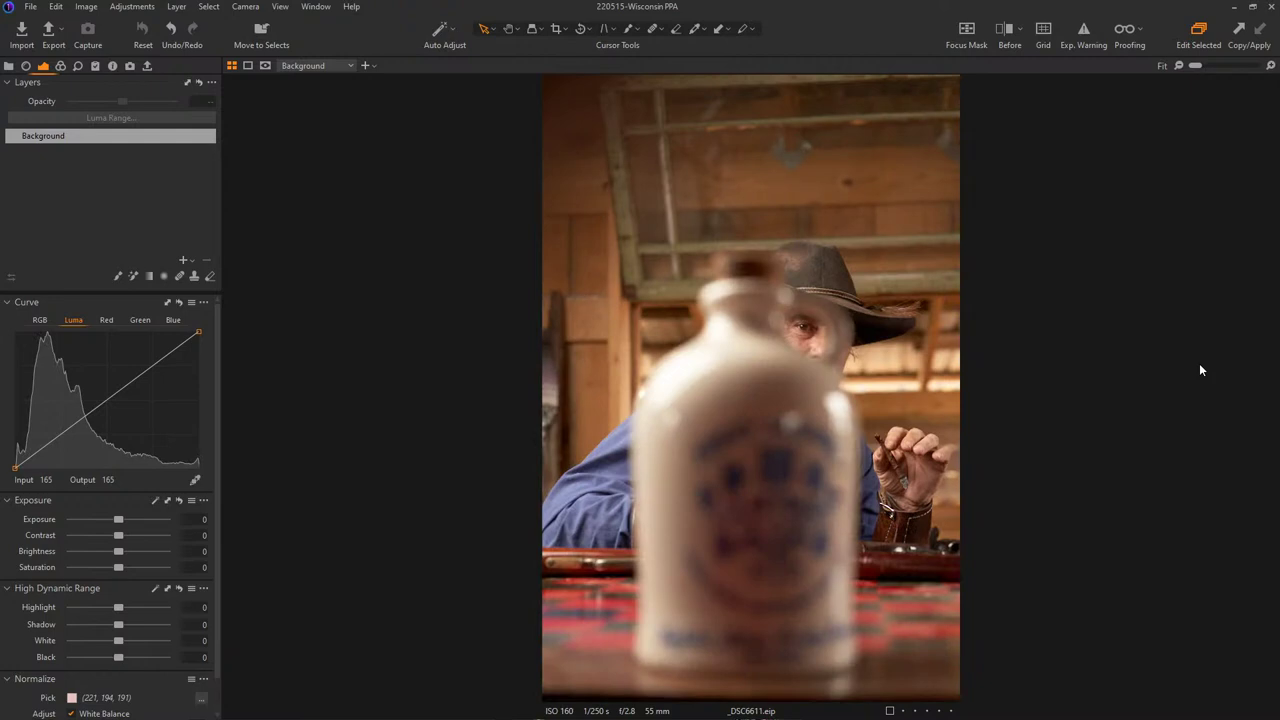
- Review the cowboy shots from _DSC6613.eip through _DSC6615.eip to the revolver portrait _DSC6618.eip
key("Right")
key("Right")
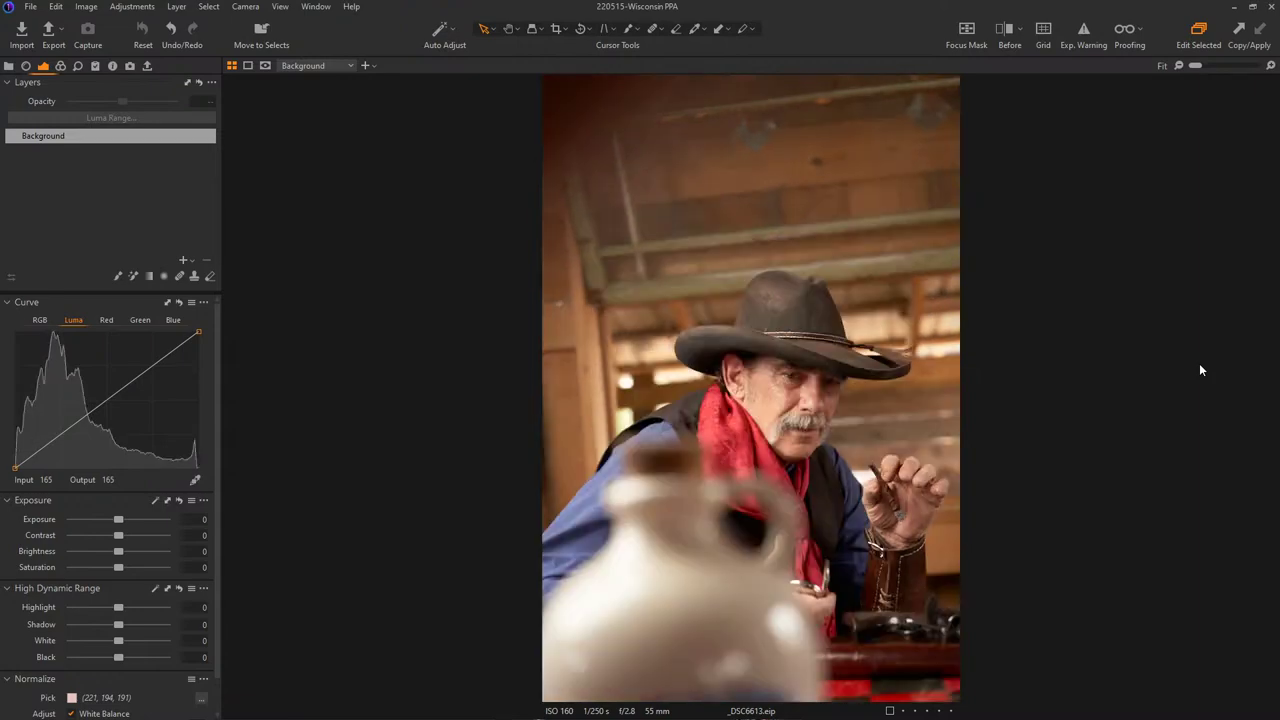
key("Right")
key("Right")
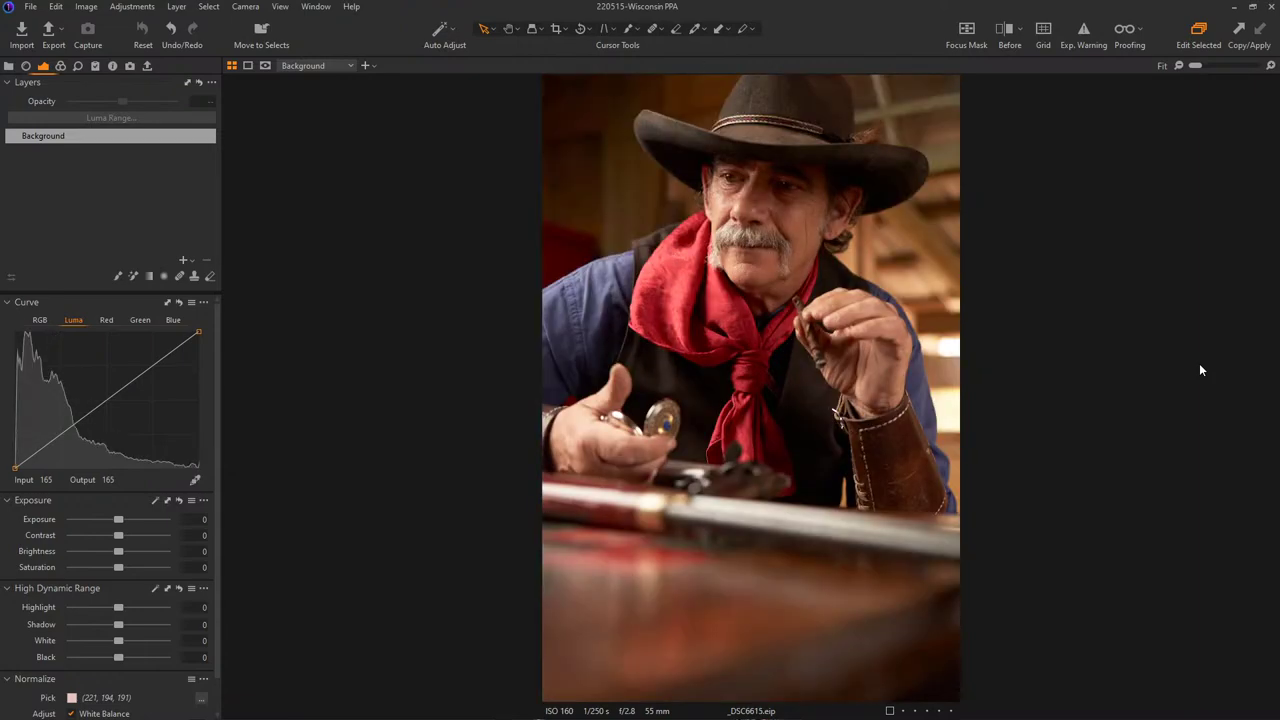
key("Right")
key("Right")
key("Right")
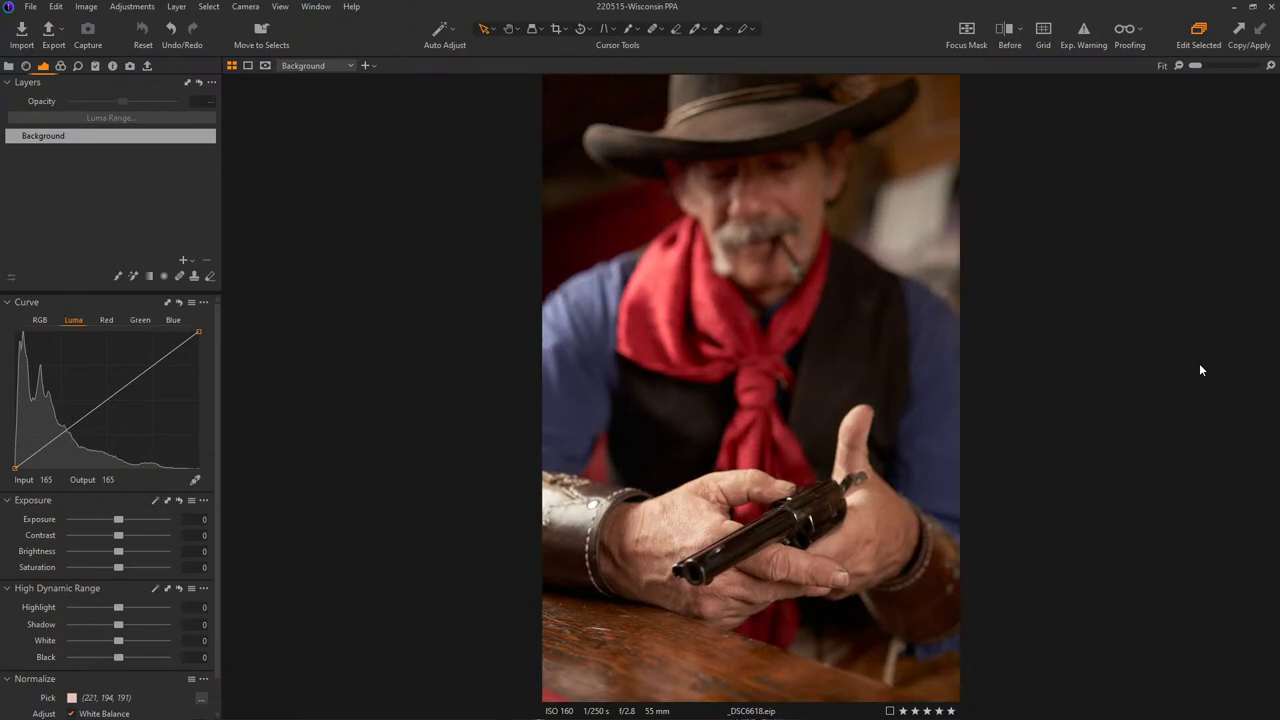
- Review the revolver shots from _DSC6619.eip through the hands close-up _DSC6622.eip to _DSC6625.eip and _DSC6626.eip
key("Right")
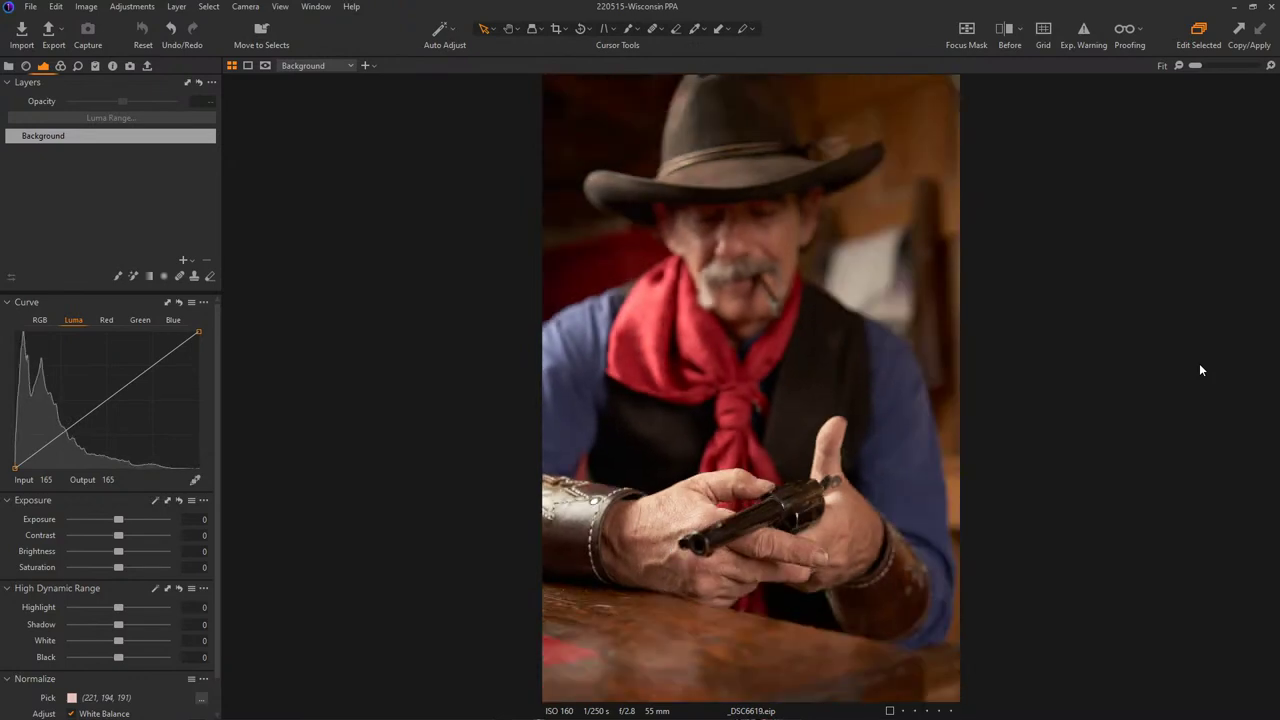
key("Right")
key("Right")
key("Right")
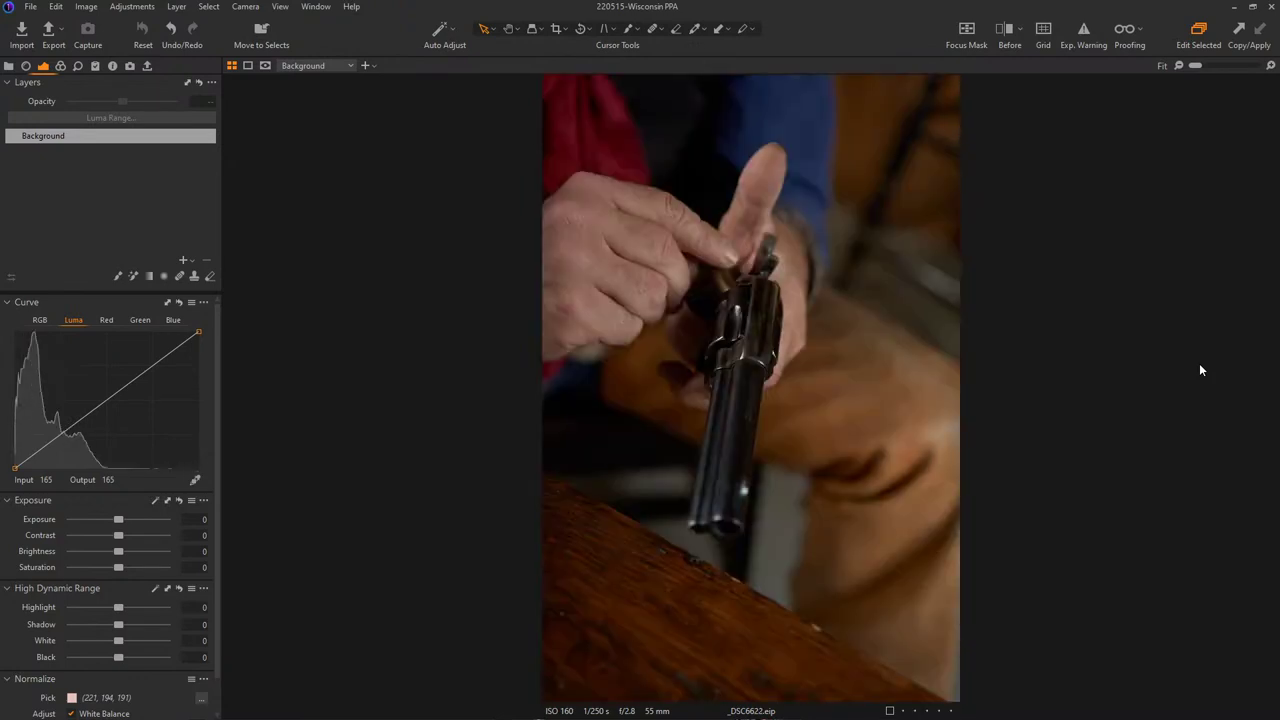
key("Right")
key("Right")
key("Right")
key("Right")
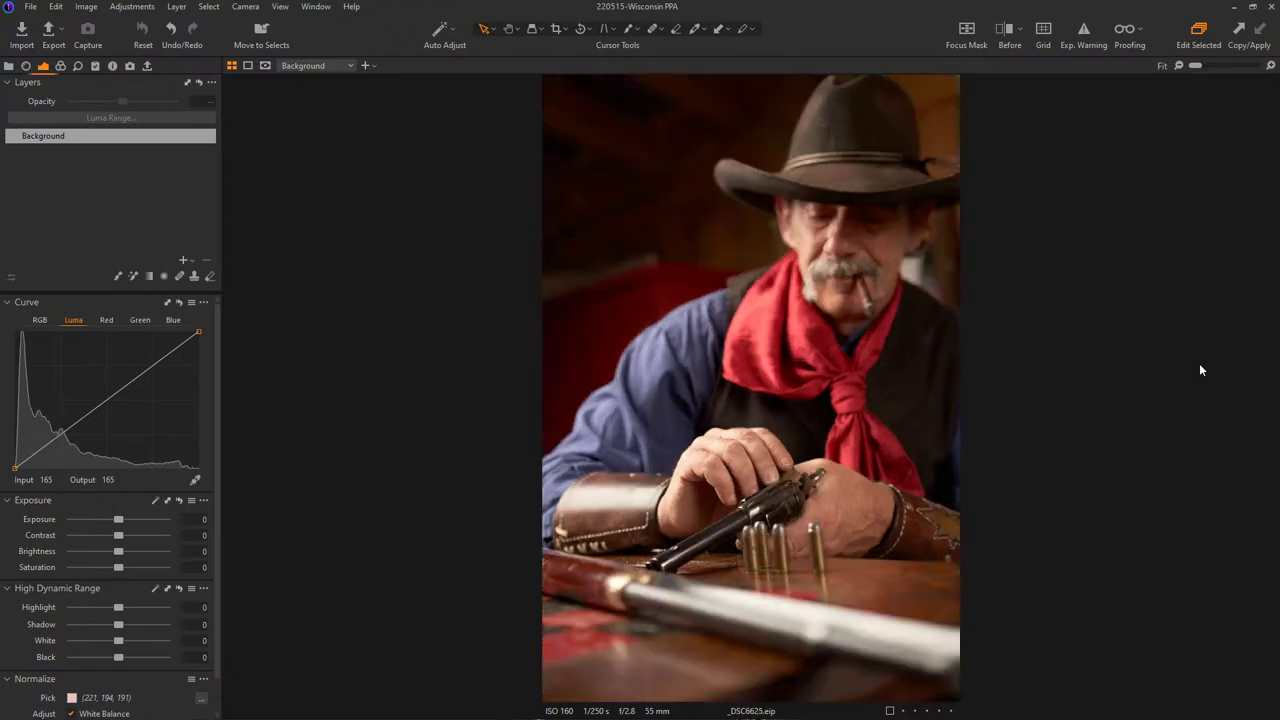
key("Right")
key("Right")
key("Right")
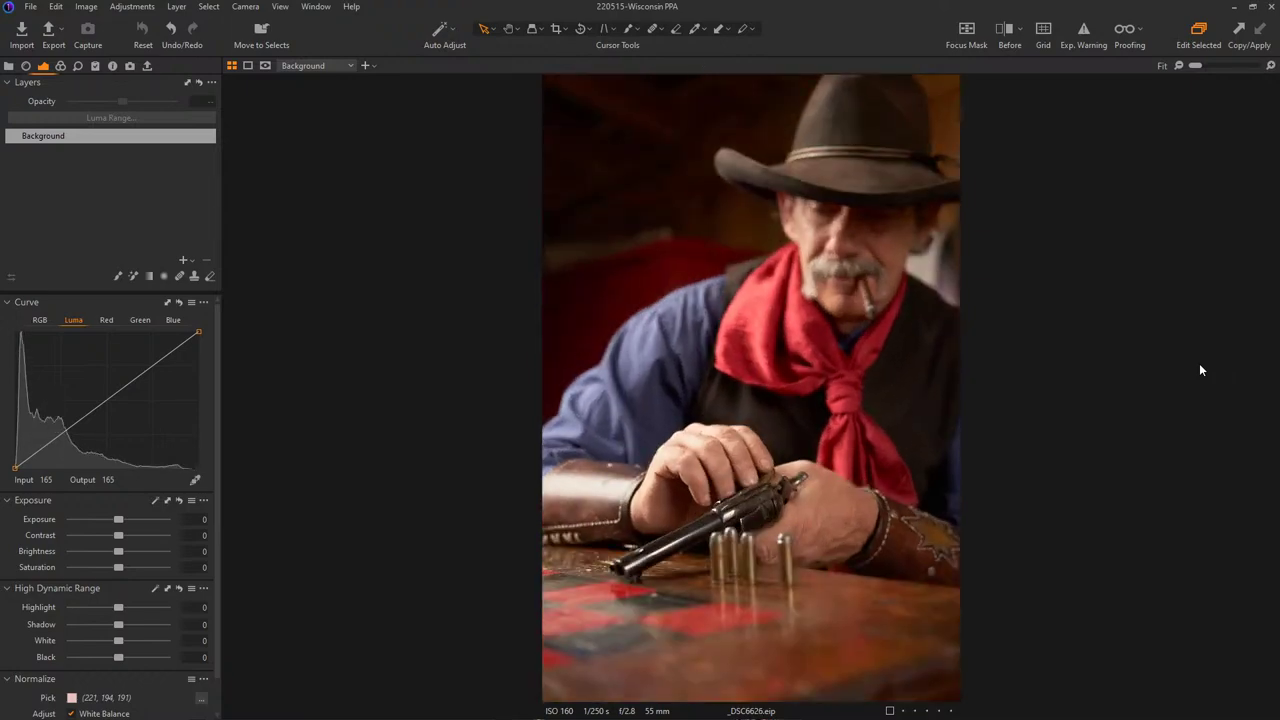
- Compare the revolver-and-bullets shot _DSC6626.eip with its neighbouring frames and continue to the doorway silhouette _DSC6631.eip
key("Left")
key("Right")
key("Right")
key("Left")
key("Right")
key("Right")
key("Left")
key("Right")
key("Right")
key("Right")
key("Right")
key("Right")
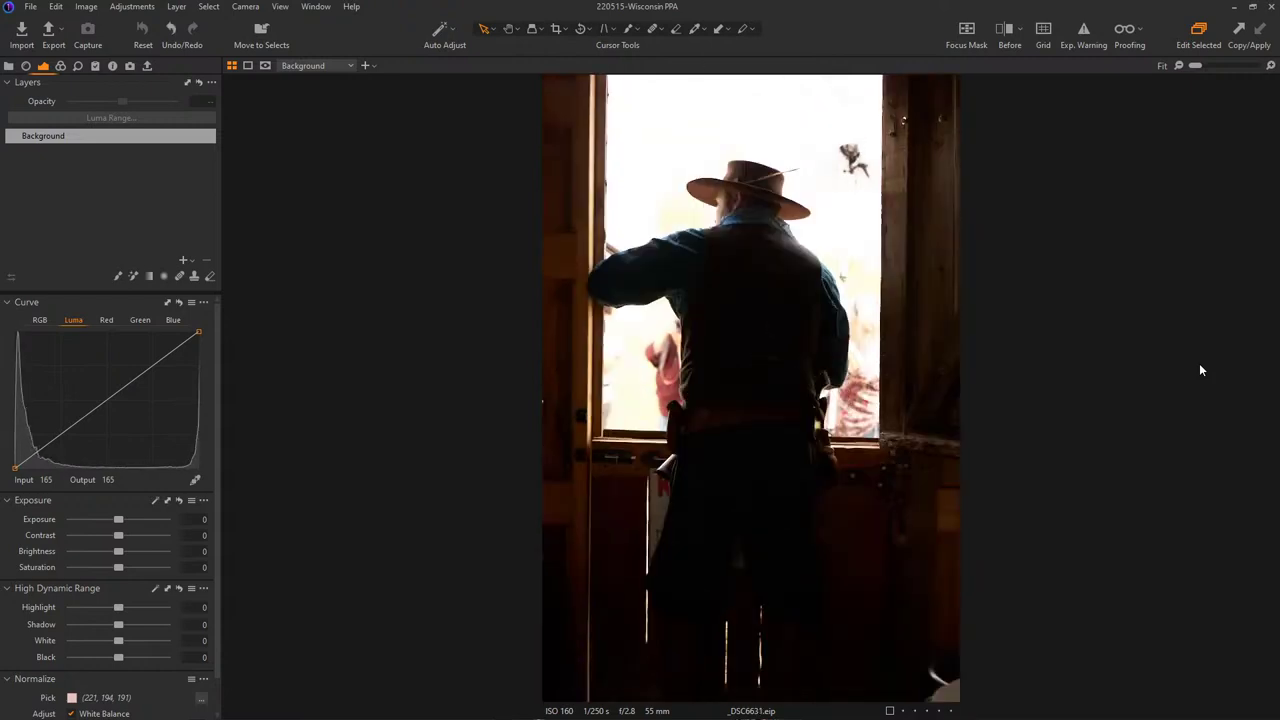
- Go through the remaining silhouette frames to the boots-up chair portrait _DSC6635.eip
key("Right")
key("Right")
key("Right")
key("Right")
key("Right")
key("Right")
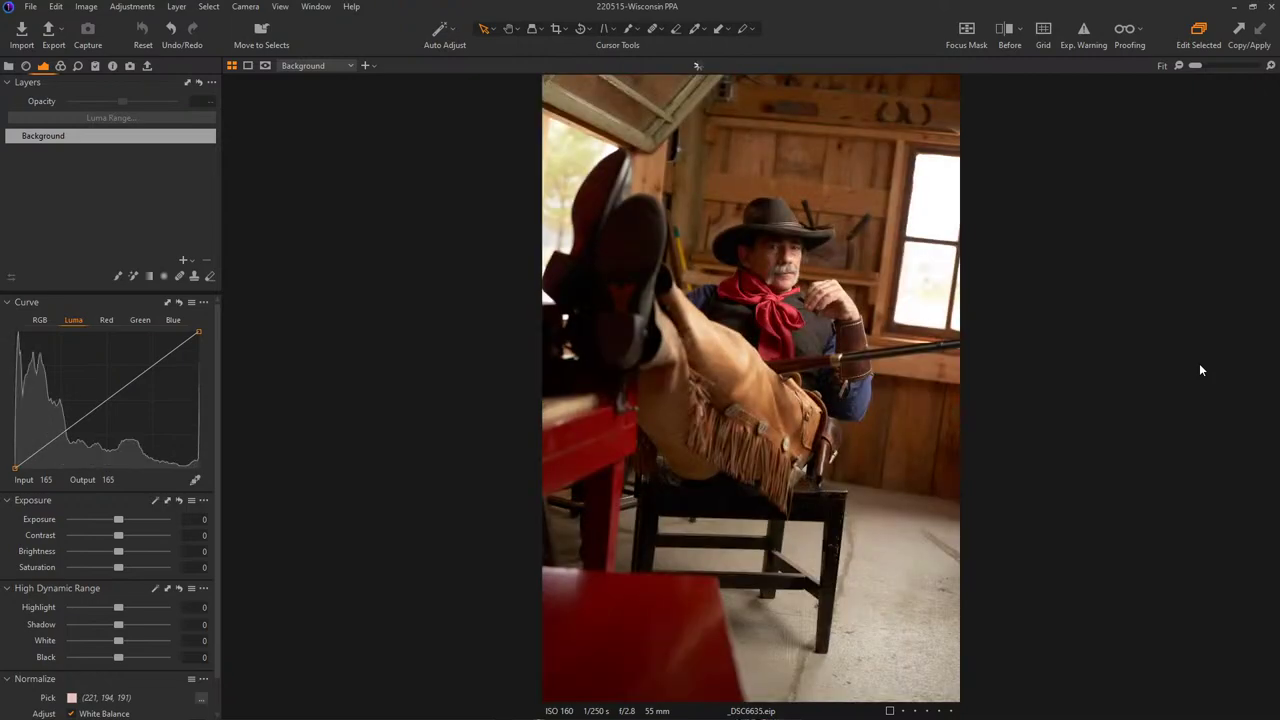
- Review the seated cowboy portraits _DSC6640.eip, _DSC6641.eip, _DSC6643.eip and _DSC6645.eip
key("Right")
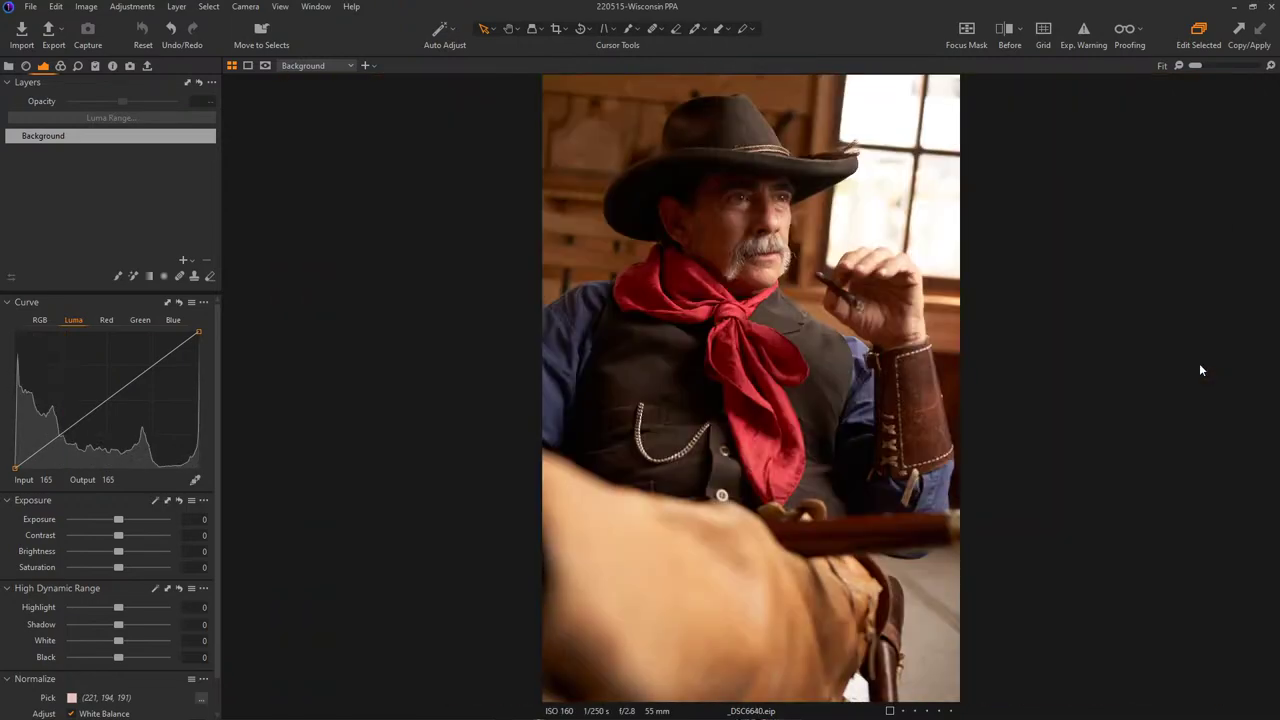
key("Right")
key("Right")
key("Right")
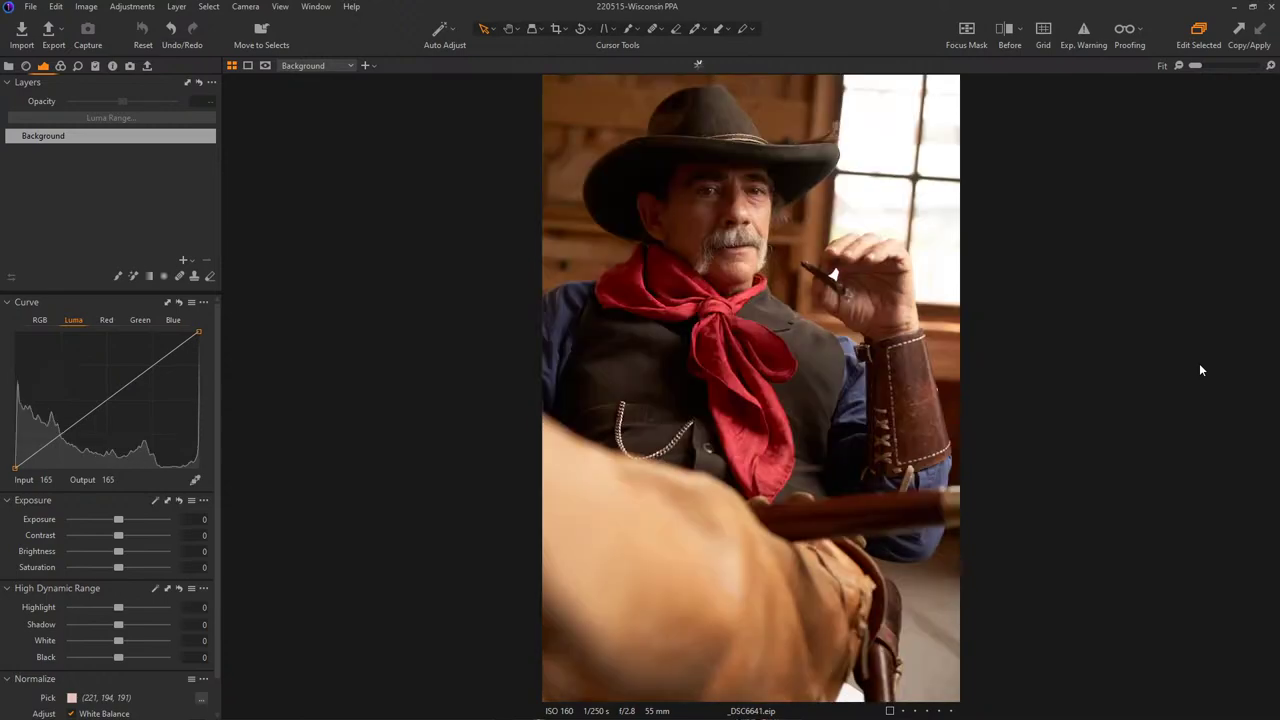
key("Right")
key("Left")
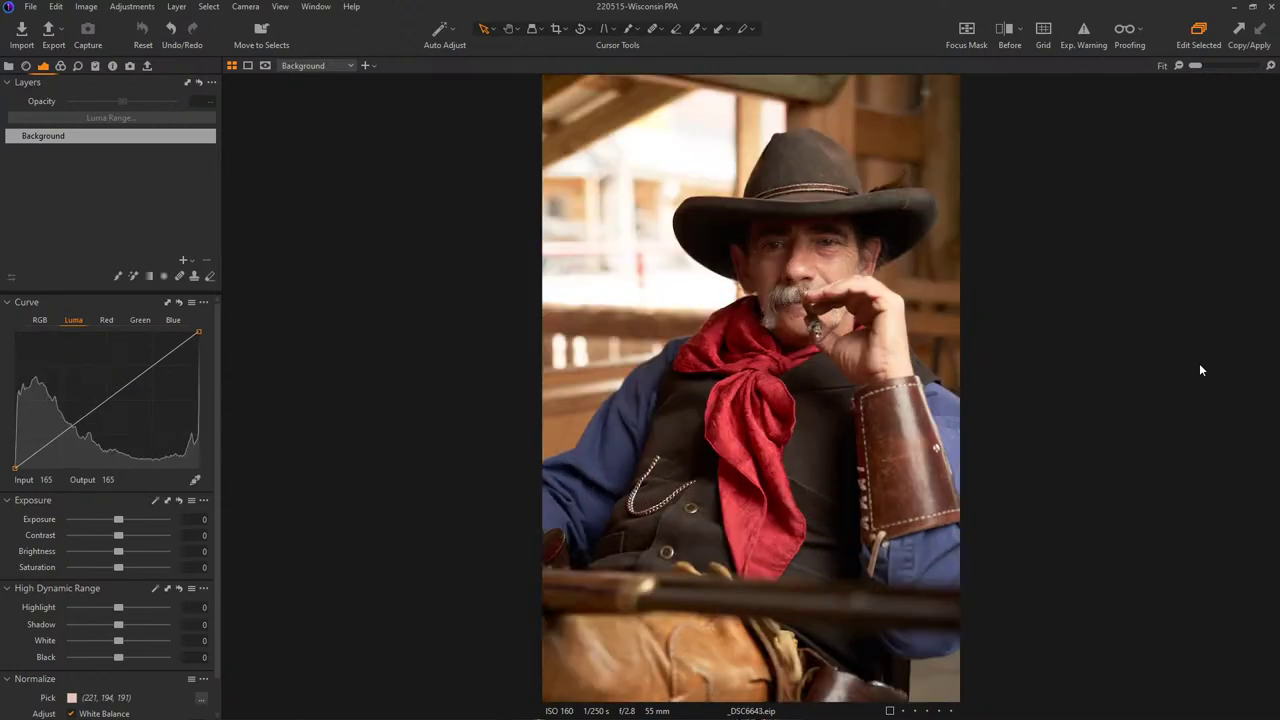
key("Right")
key("Right")
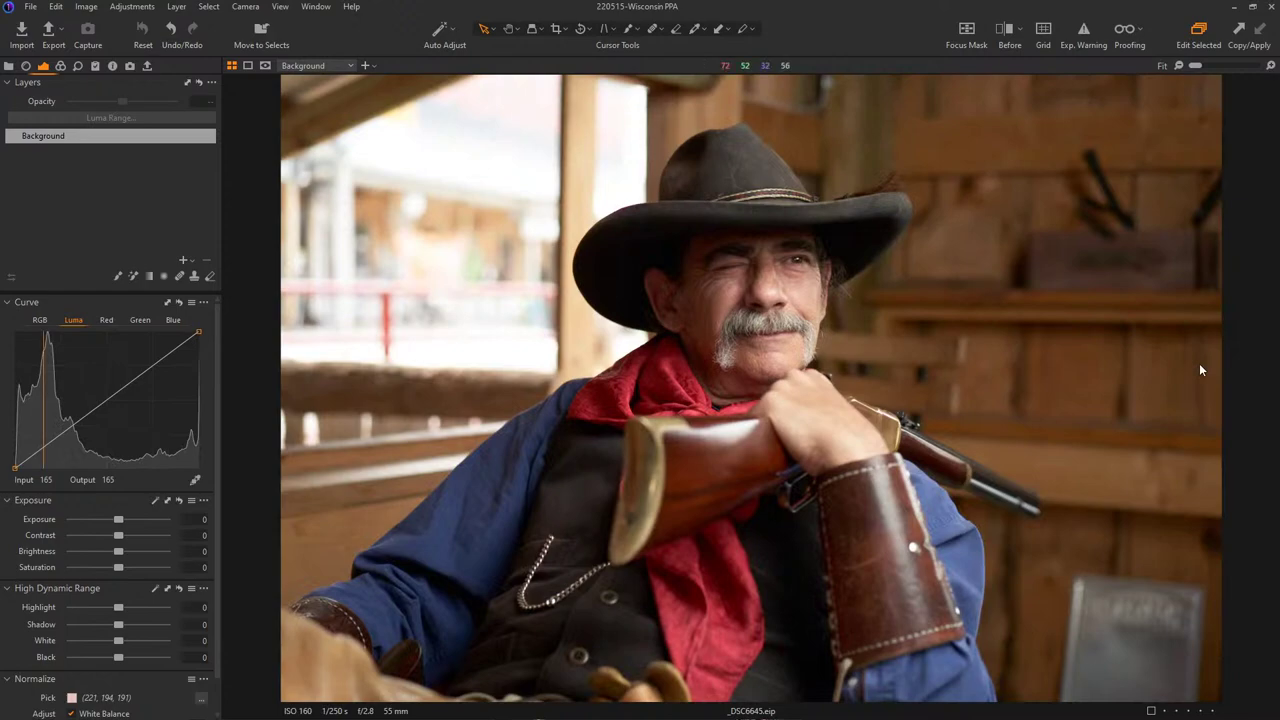
- Finish the Capture Folder review with the red barn shots _DSC6648.eip and _DSC6649.eip
key("Right")
key("Right")
key("Right")
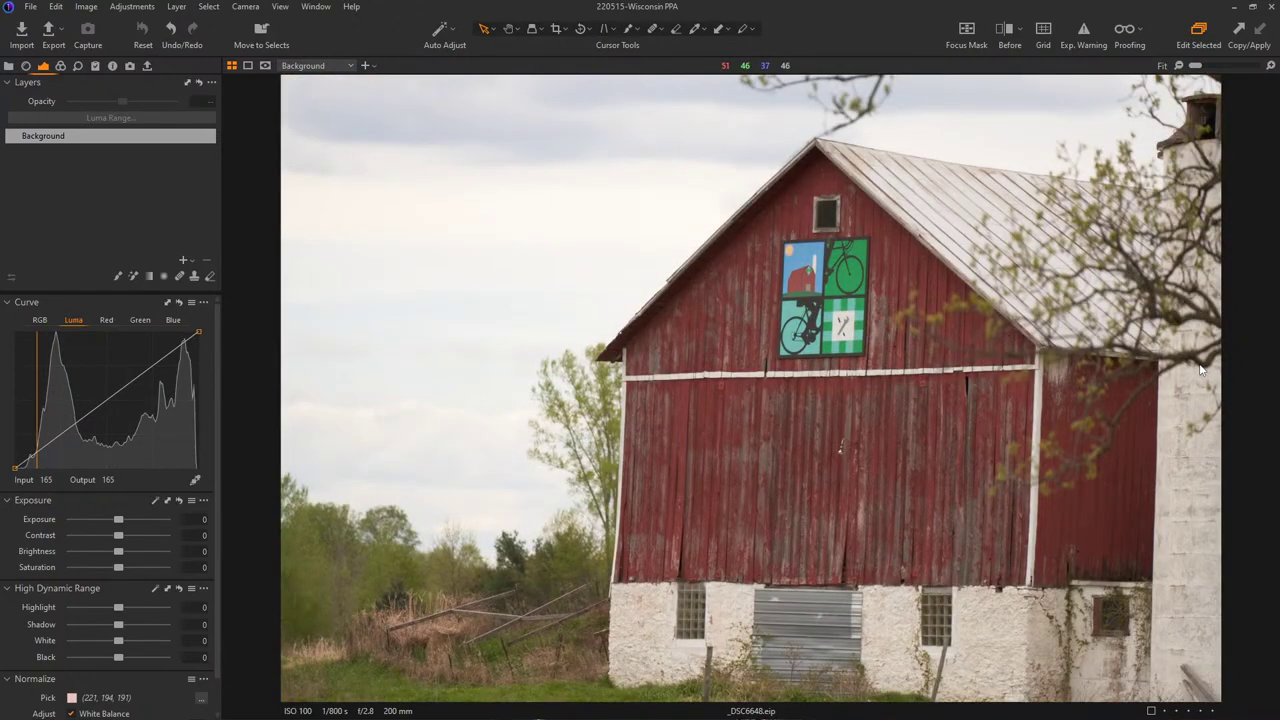
key("Right")
- Return to the thumbnail grid, look over the remaining Capture Folder images and open the Selects Folder
key("ctrl+alt+v")
left_click(9, 66)
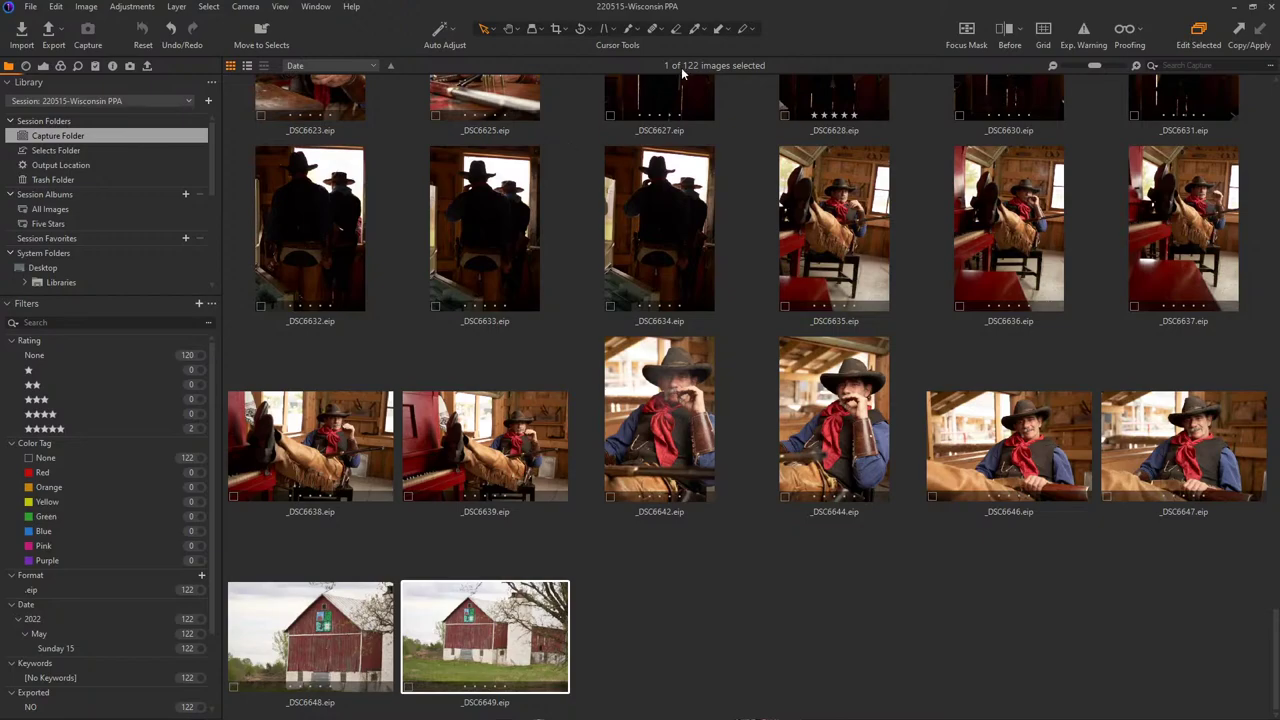
scroll(754, 427, "up", 15)
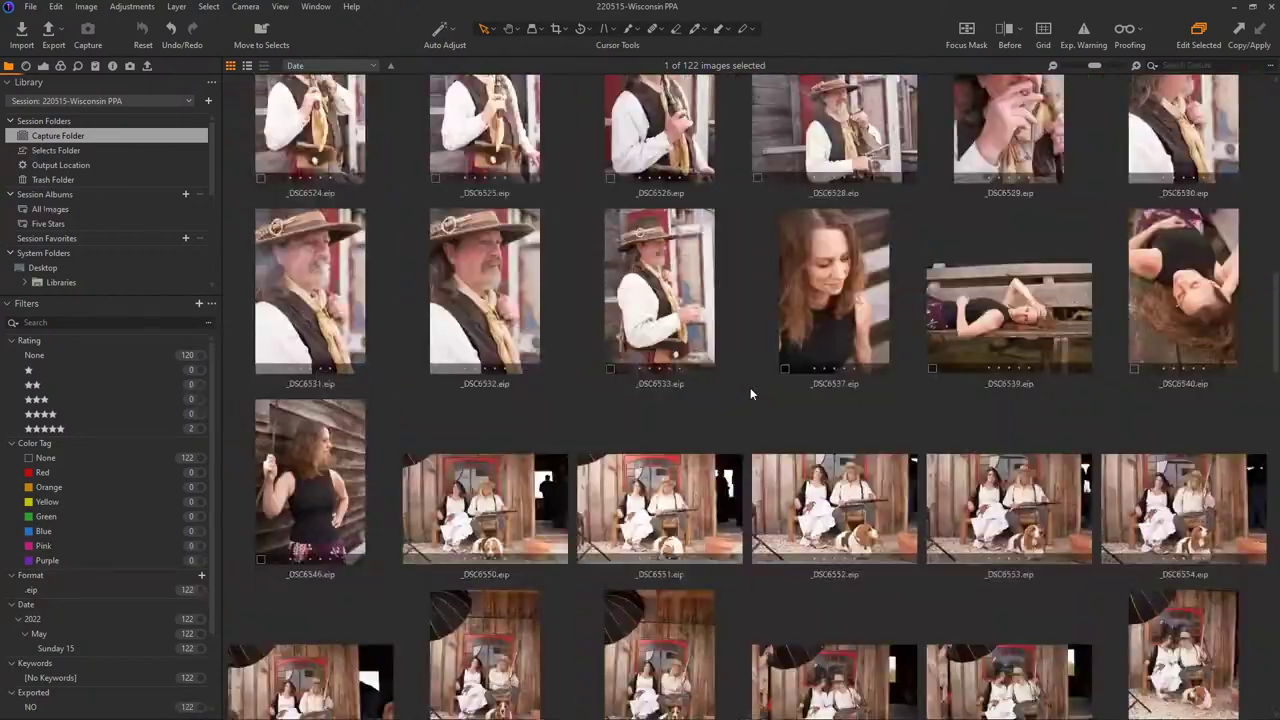
scroll(770, 300, "up", 2)
scroll(734, 262, "down", 8)
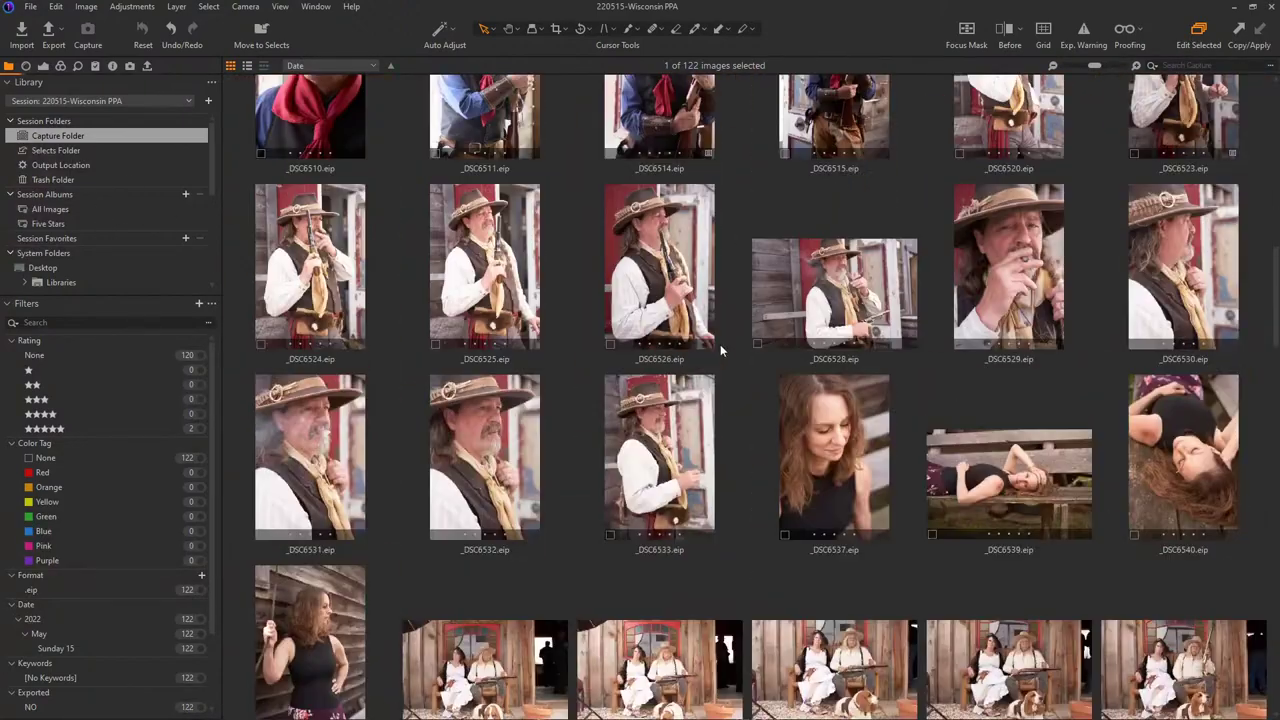
left_click(103, 152)
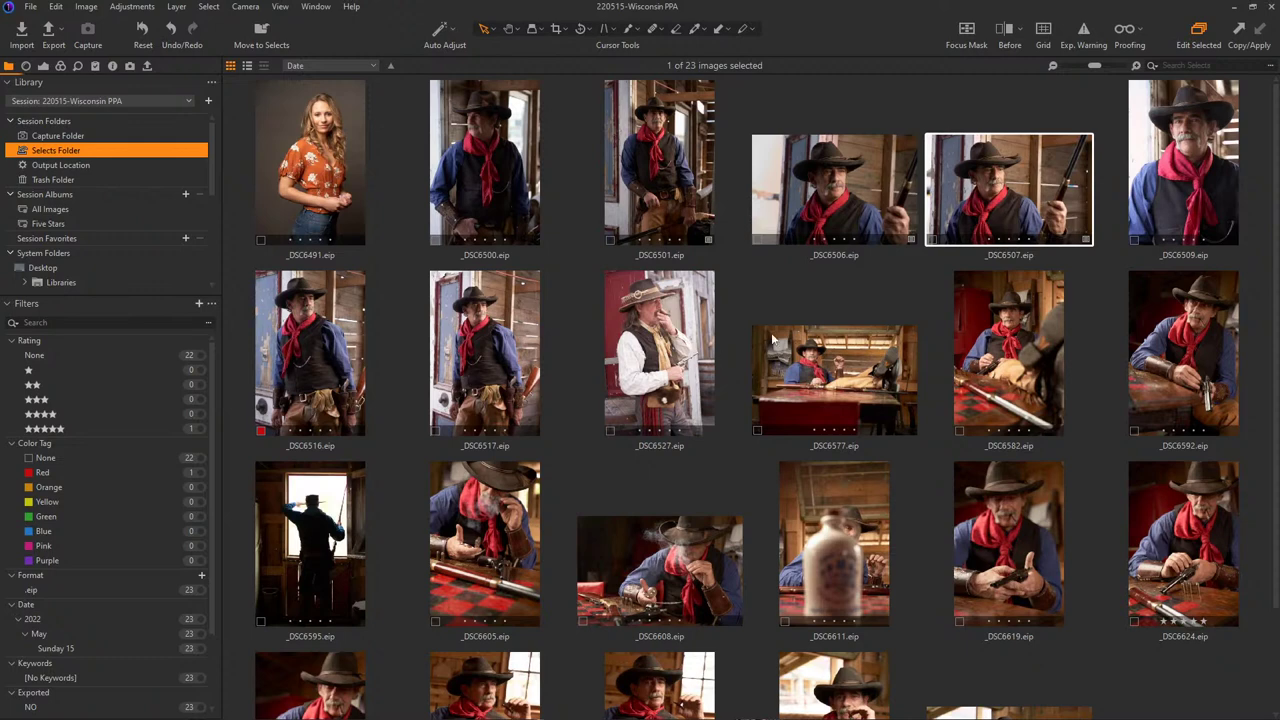
- Preview _DSC6501.eip at full size, return to the thumbnails and select _DSC6516.eip
double_click(643, 148)
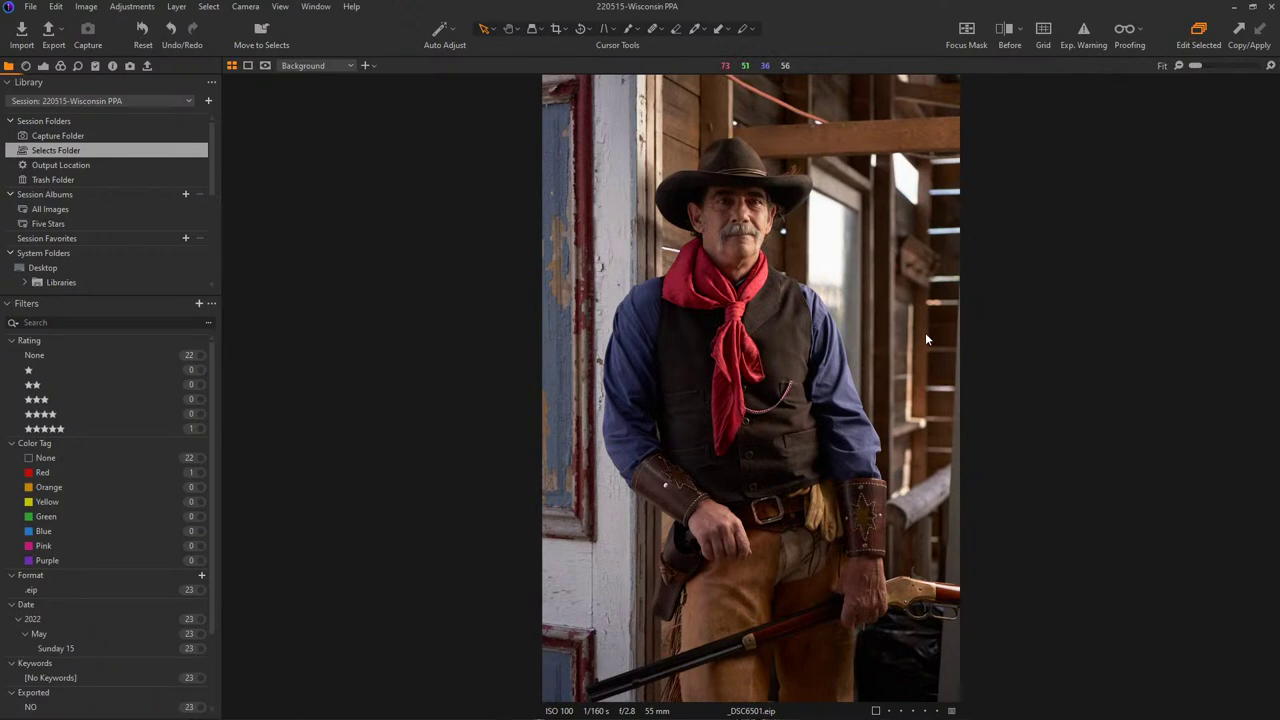
double_click(919, 336)
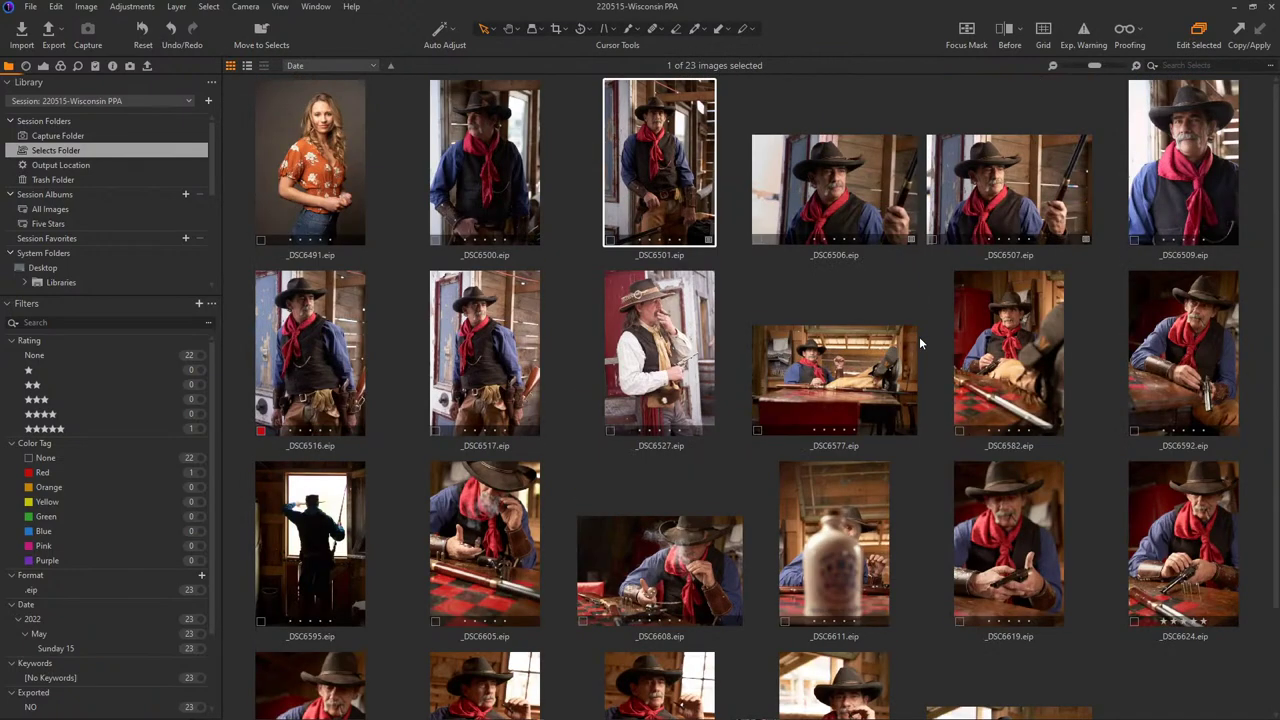
key("Down")
key("Down")
key("Left")
key("Up")
key("Left")
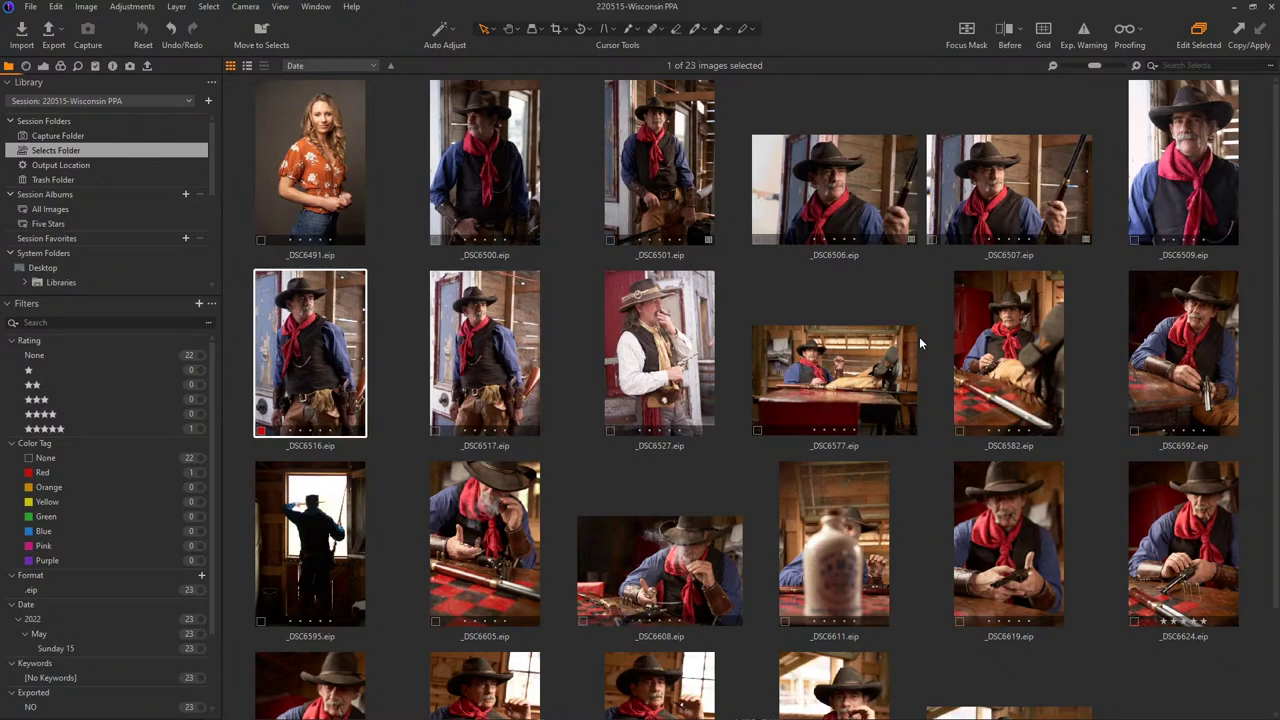
- Compare the standing cowboy portraits _DSC6516.eip and _DSC6517.eip at full size
key("ctrl+alt+v")
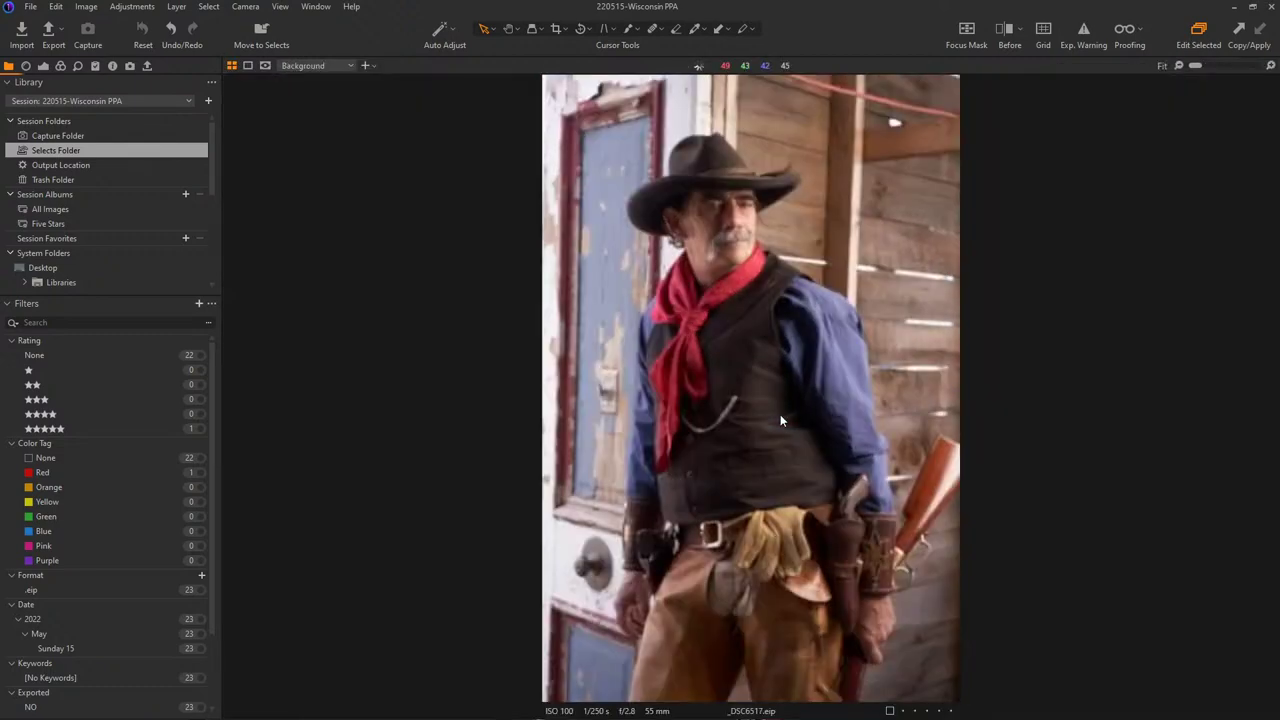
key("Left")
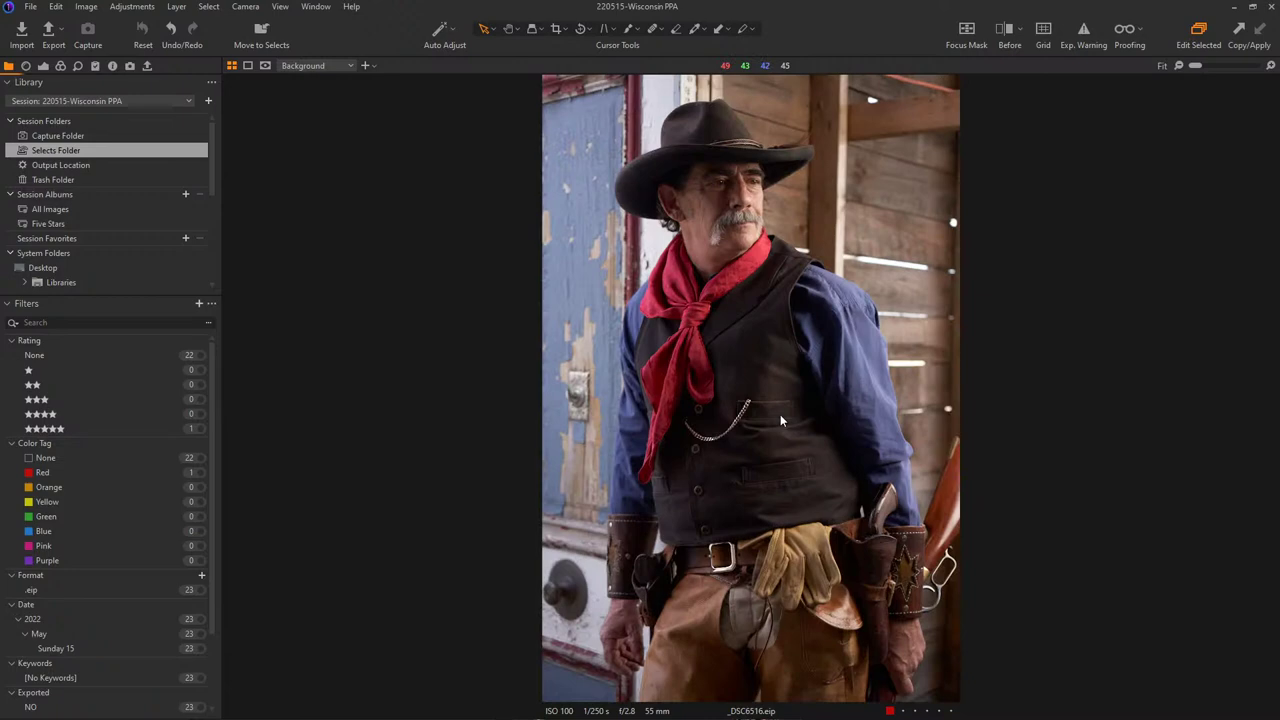
key("Right")
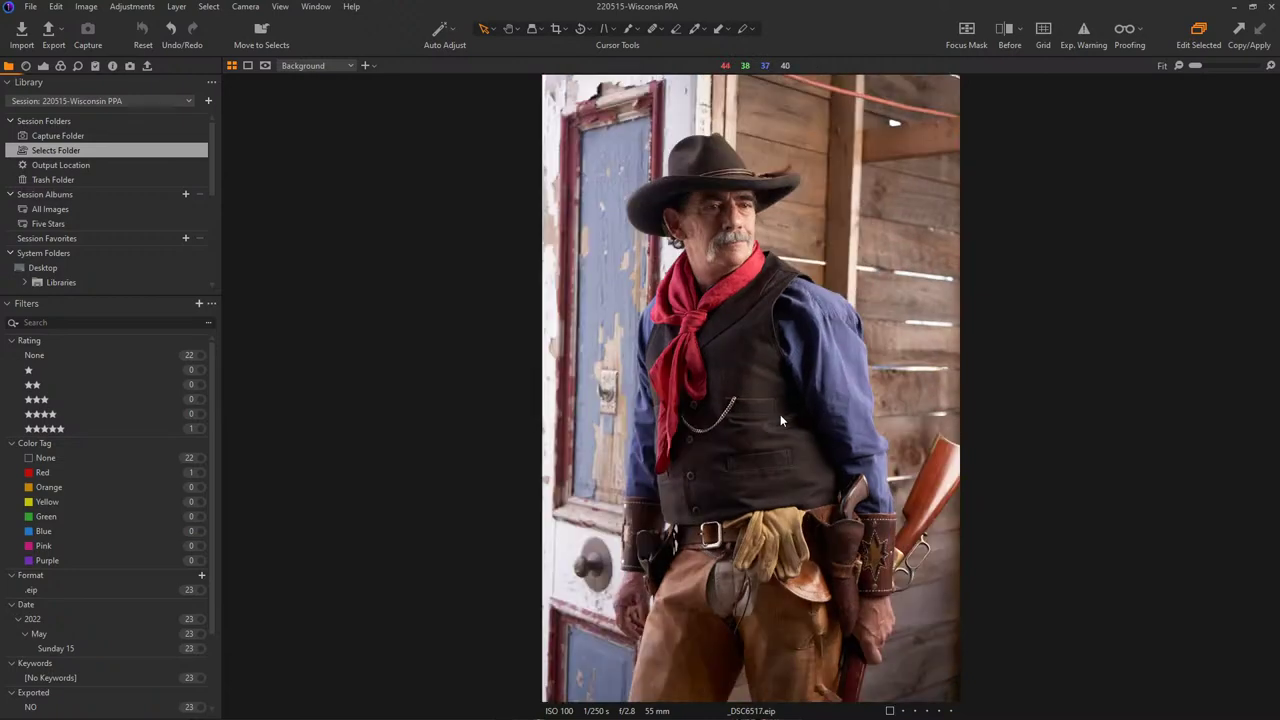
key("Left")
key("Right")
key("Left")
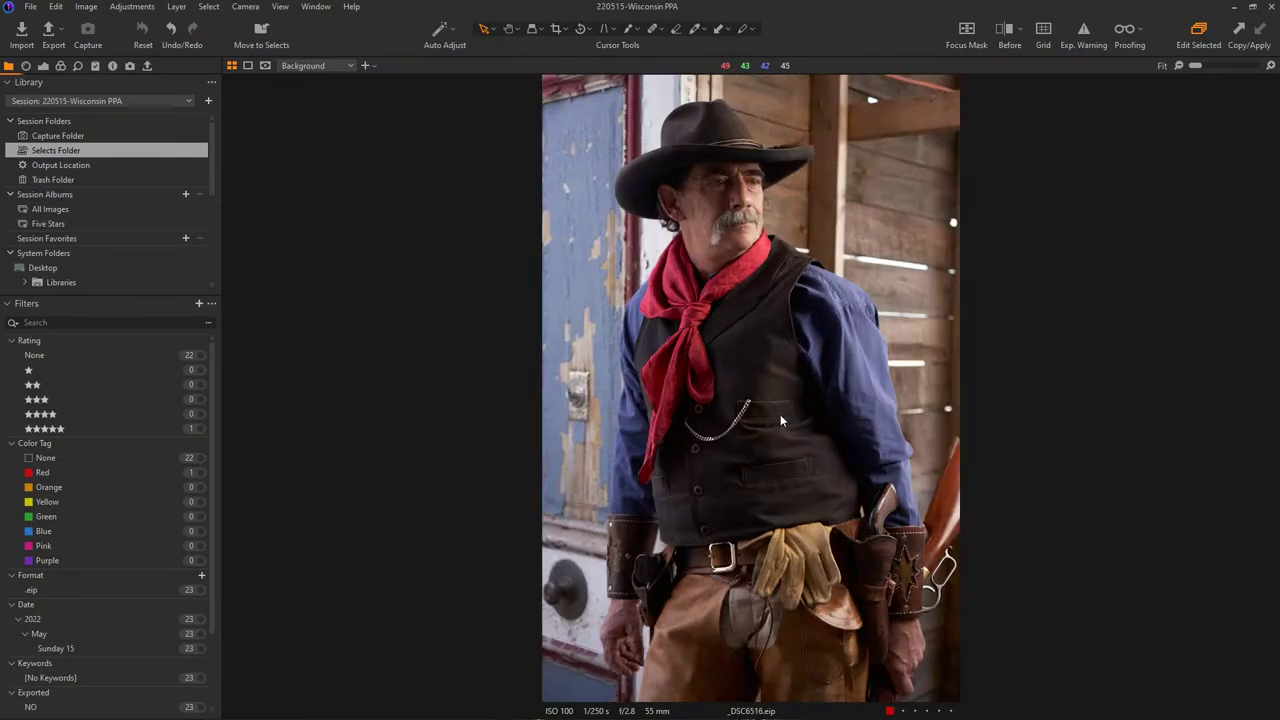
- Remove the red color tag from _DSC6516.eip and tag _DSC6517.eip red instead
left_click(890, 711)
left_click(912, 592)
key("Right")
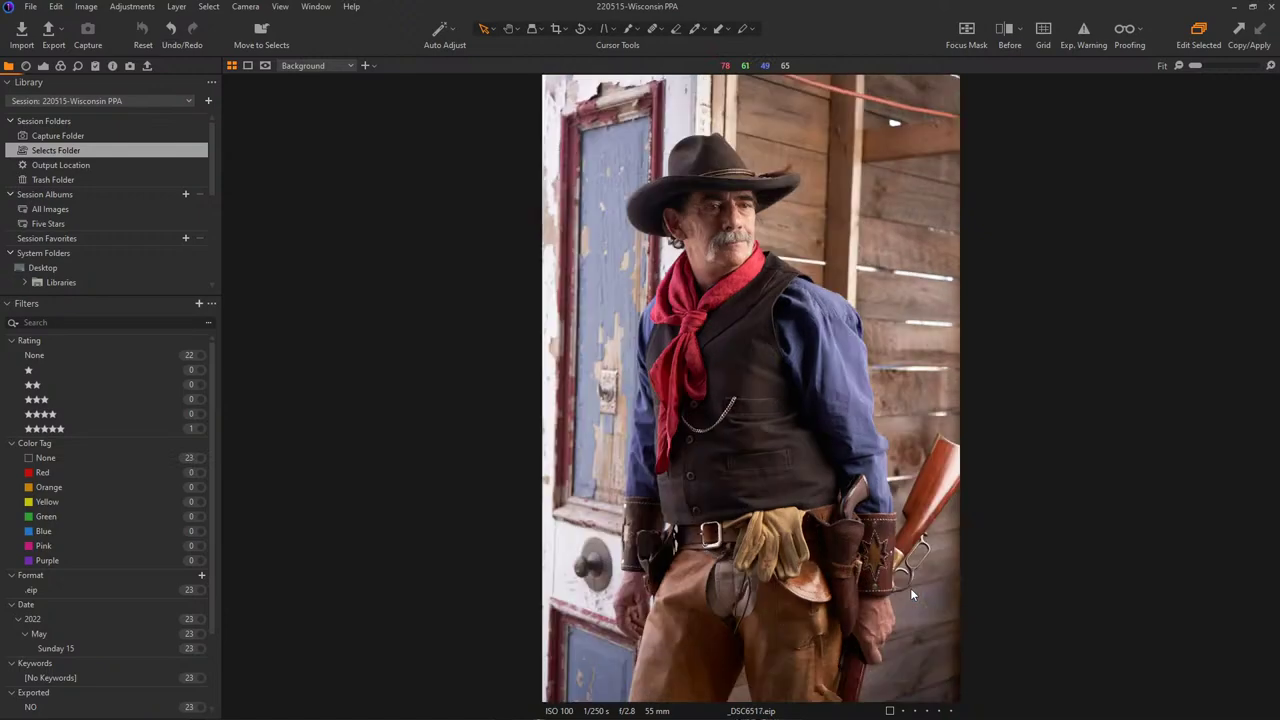
key("minus")
- Rotate the cowboy portrait _DSC6517.eip to straighten the door and post, and crop it to about 19.65 x 29.77 in
left_click(557, 30)
left_click_drag(545, 80, 530, 83)
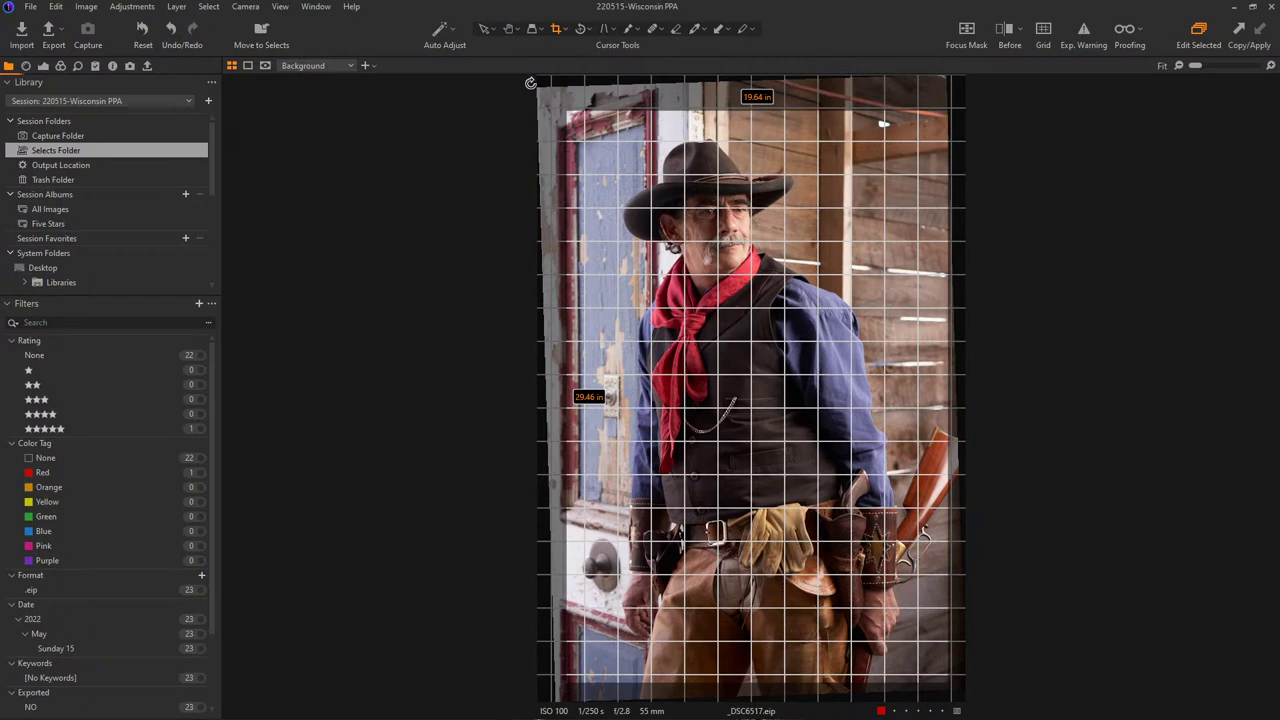
left_click_drag(530, 83, 549, 99)
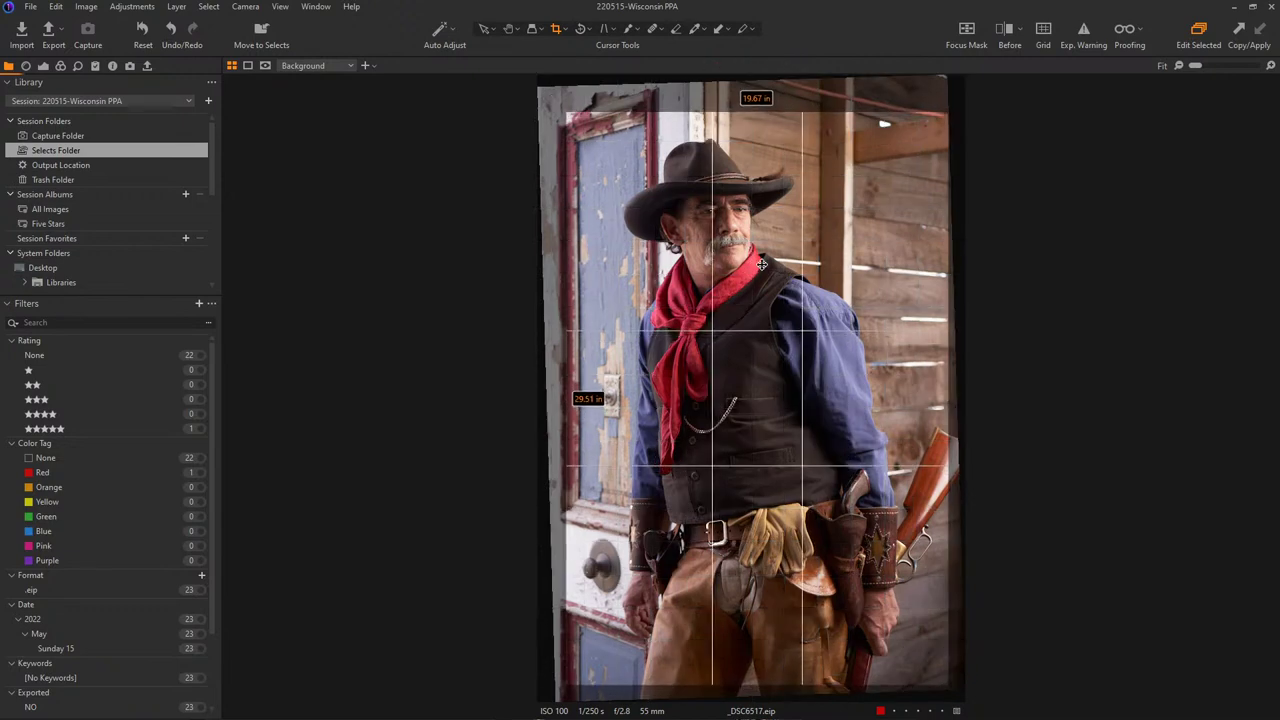
left_click_drag(762, 264, 762, 265)
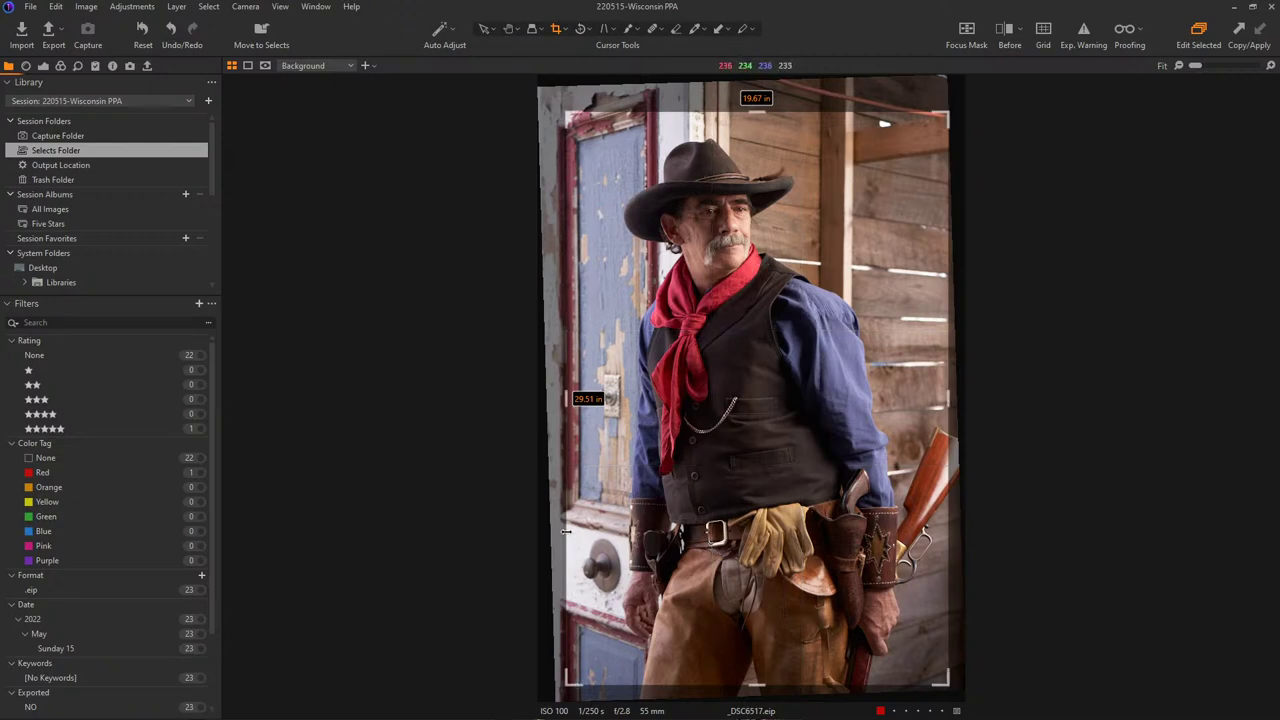
left_click_drag(561, 684, 560, 686)
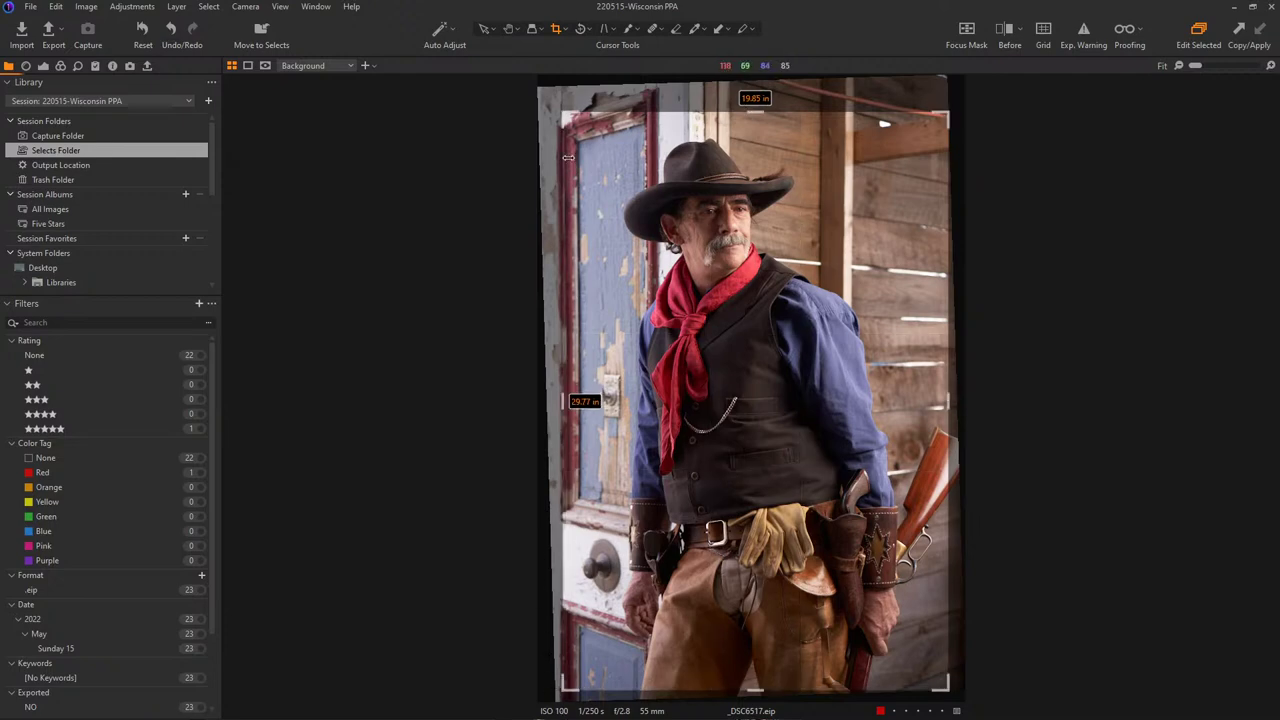
key("ctrl+alt+v")
key("ctrl+alt+v")
left_click(484, 29)
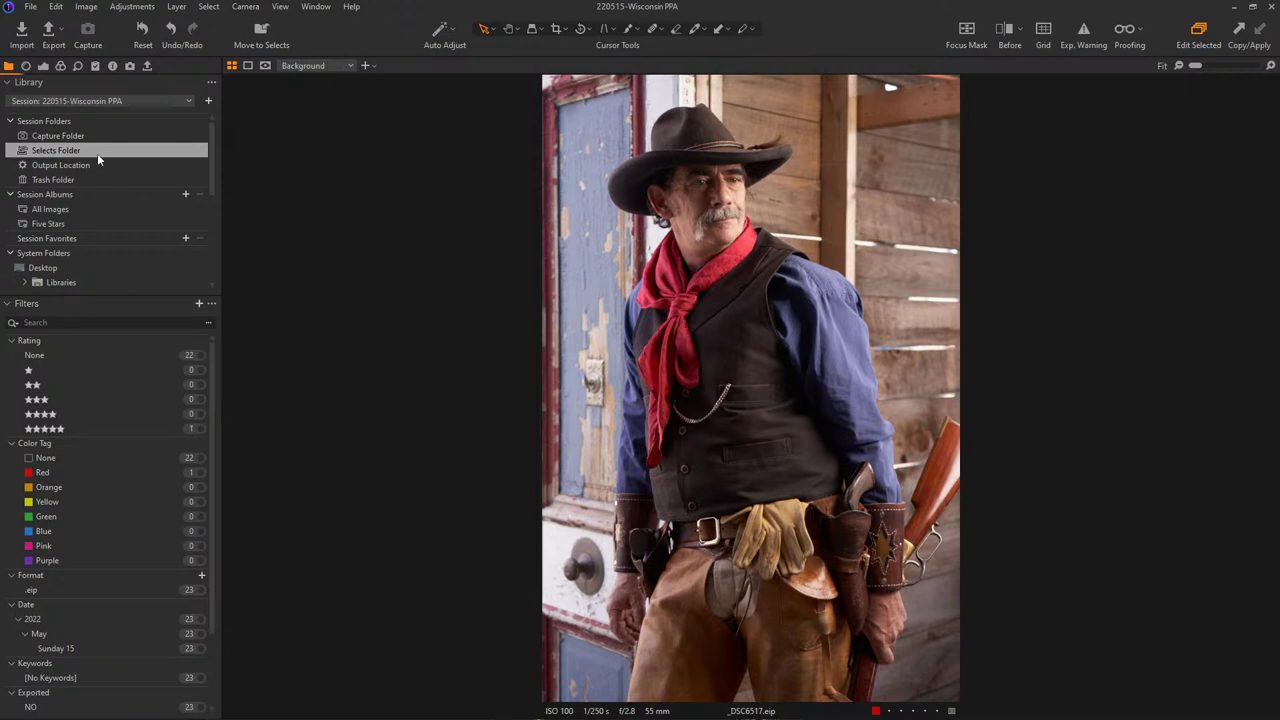
- Try darkening the whole portrait with an exposure of -0.62 on the Background layer
left_click(44, 66)
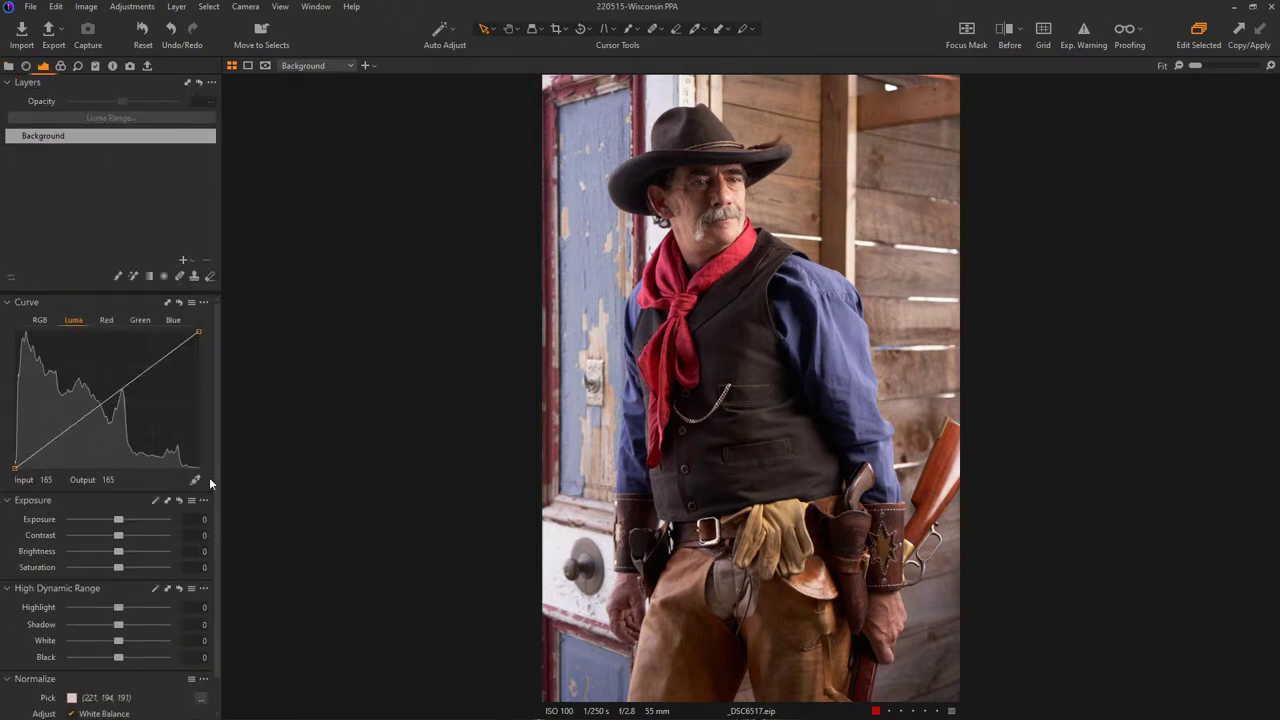
left_click_drag(118, 520, 110, 520)
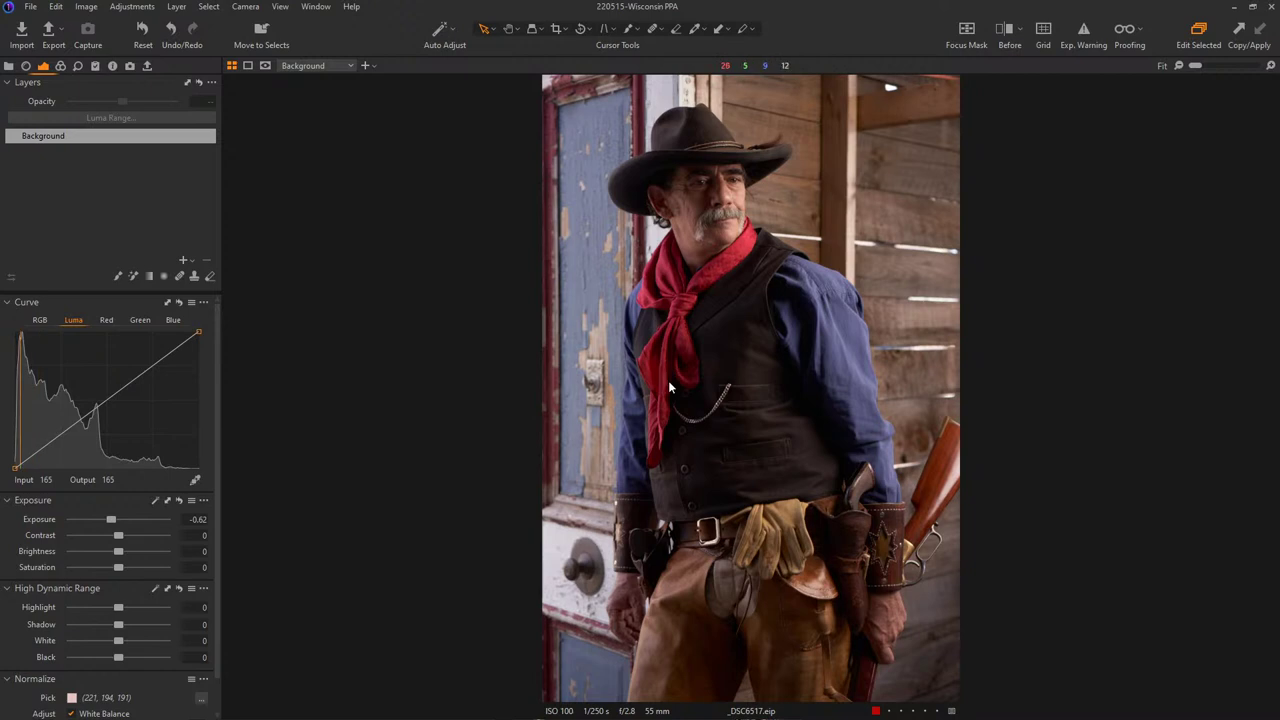
double_click(113, 521)
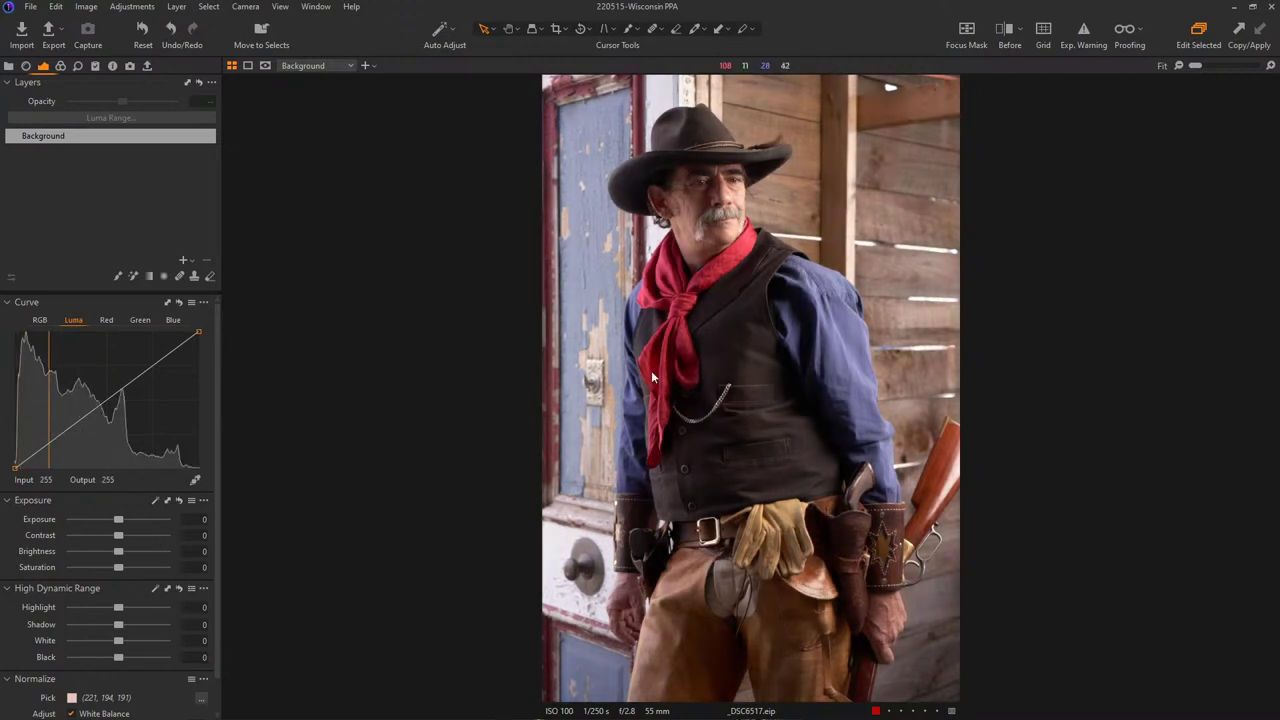
- Mask the door side with a narrowed vertical linear gradient on a new layer and set its exposure to -1.86
key("l")
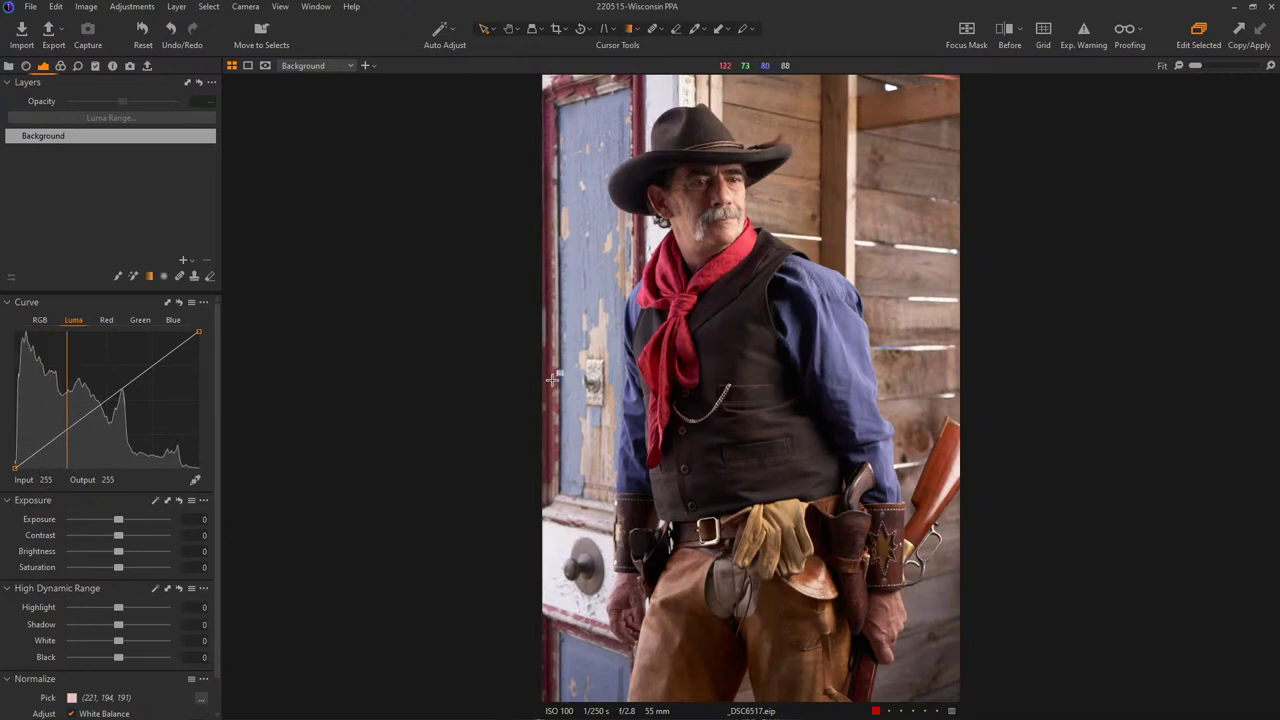
left_click_drag(553, 375, 726, 379)
key("m")
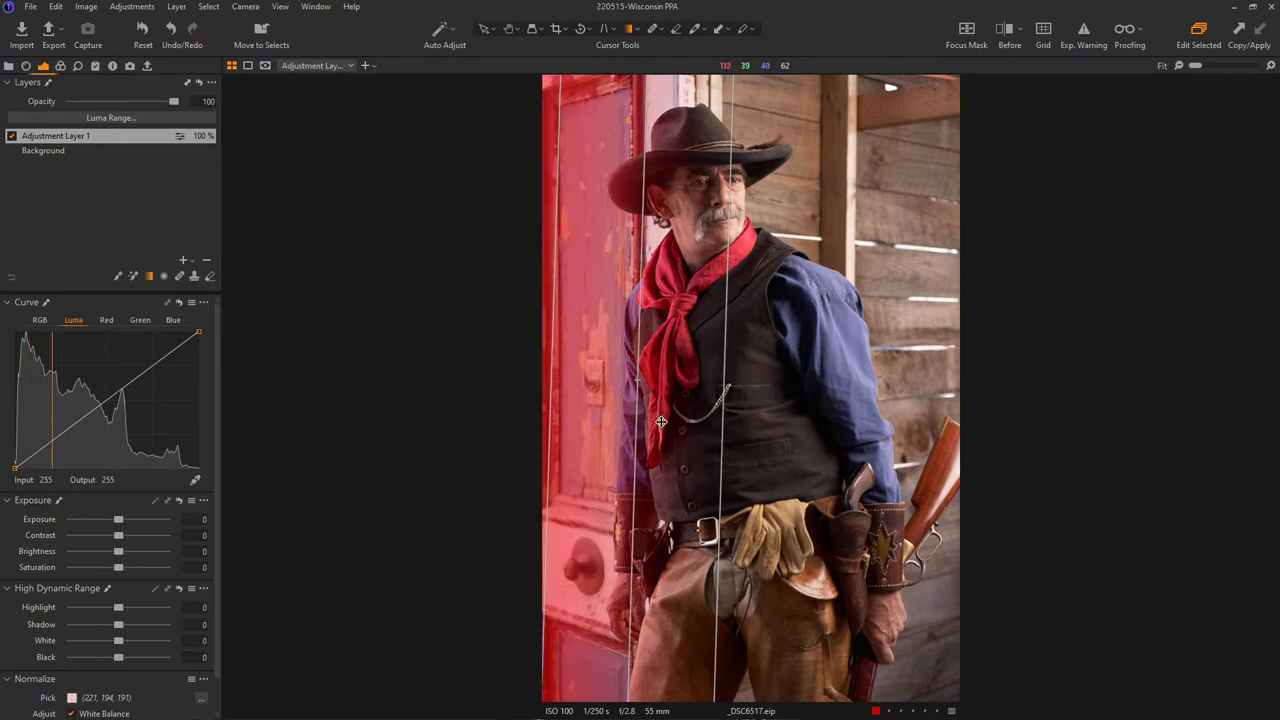
left_click_drag(652, 403, 677, 383)
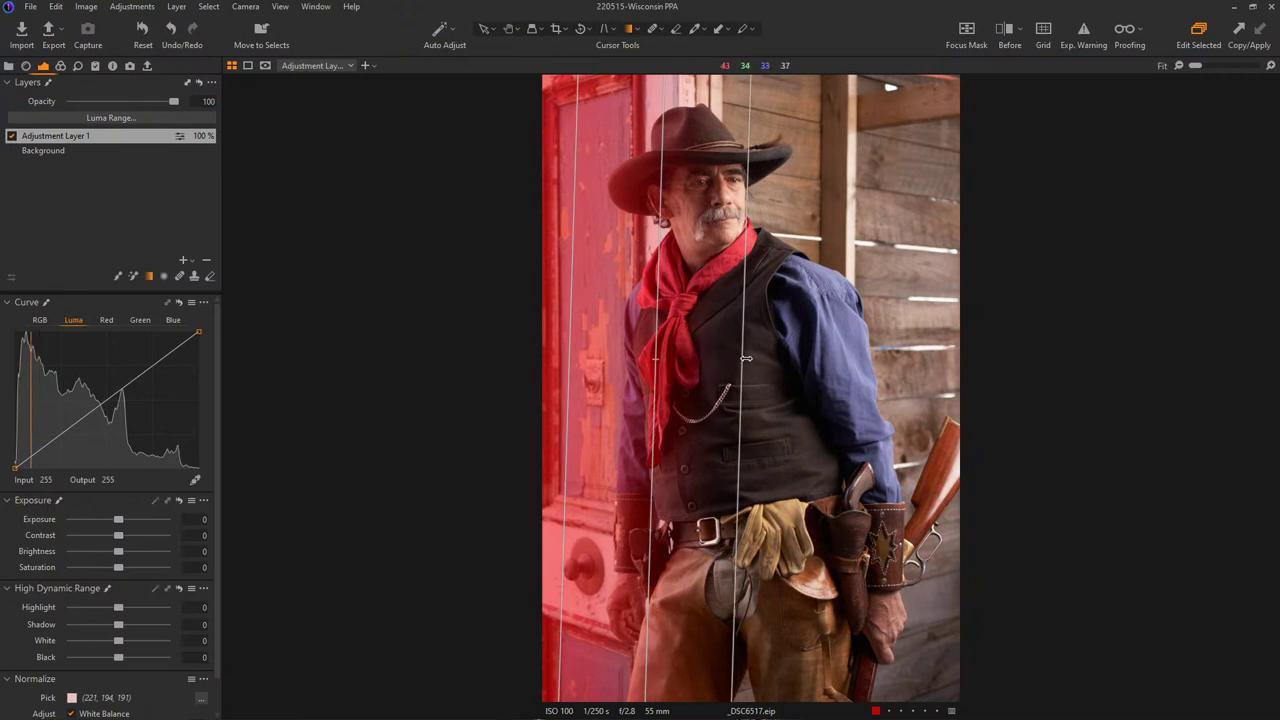
mouse_move(657, 230)
left_mouse_down()
mouse_move(605, 231)
mouse_move(644, 232)
left_mouse_up()
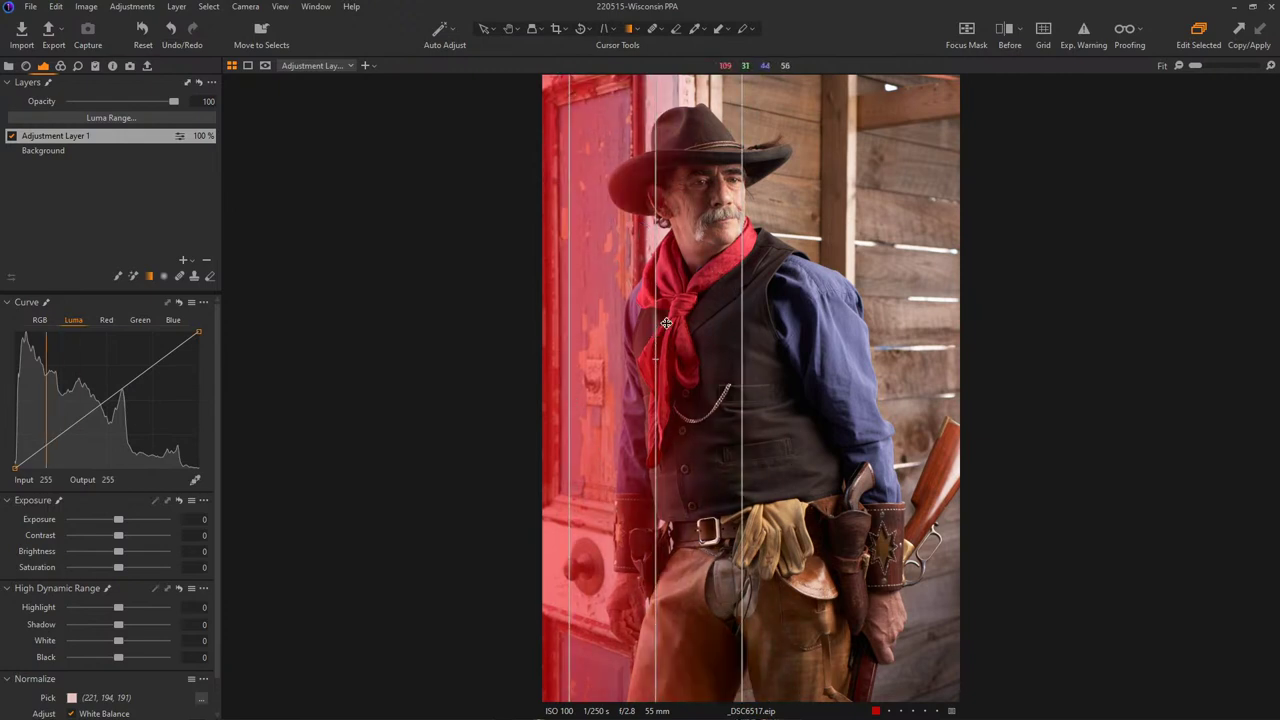
left_click_drag(676, 325, 657, 322)
left_click_drag(550, 371, 588, 372)
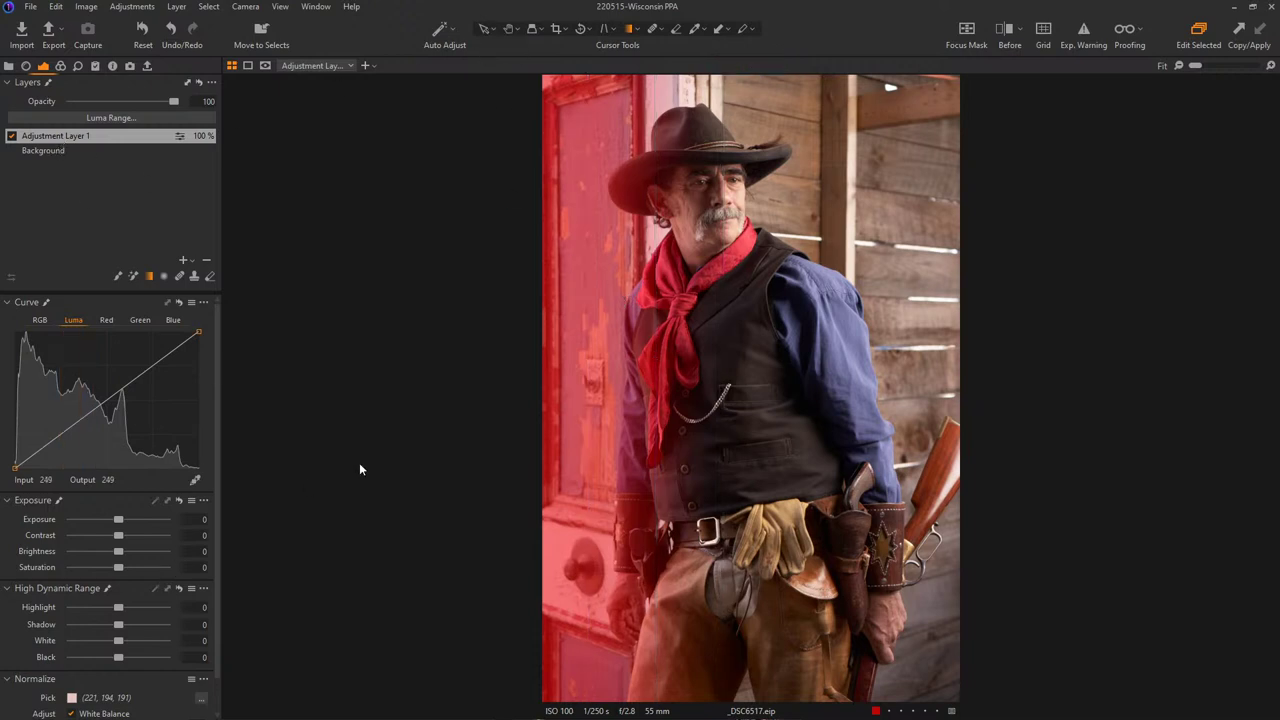
left_click_drag(119, 520, 97, 522)
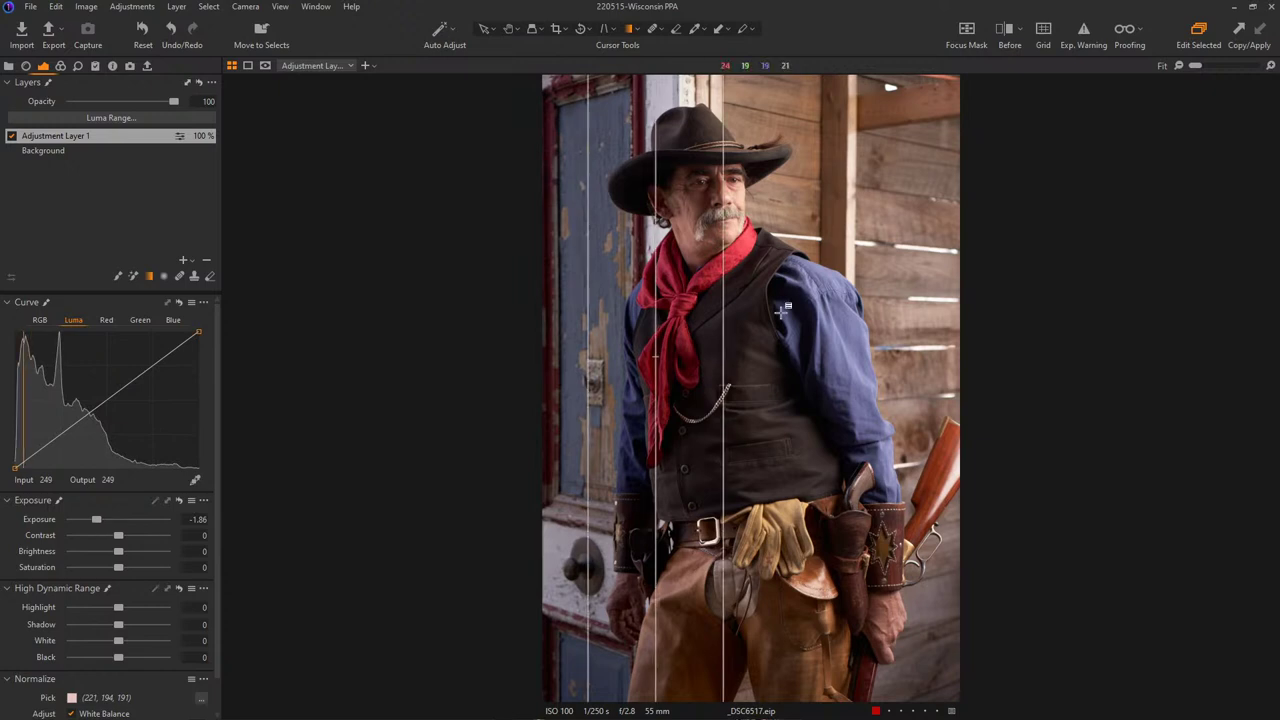
- Add a second layer with a near-vertical linear gradient over the wooden wall side and set its exposure to -1.46
left_click(183, 259)
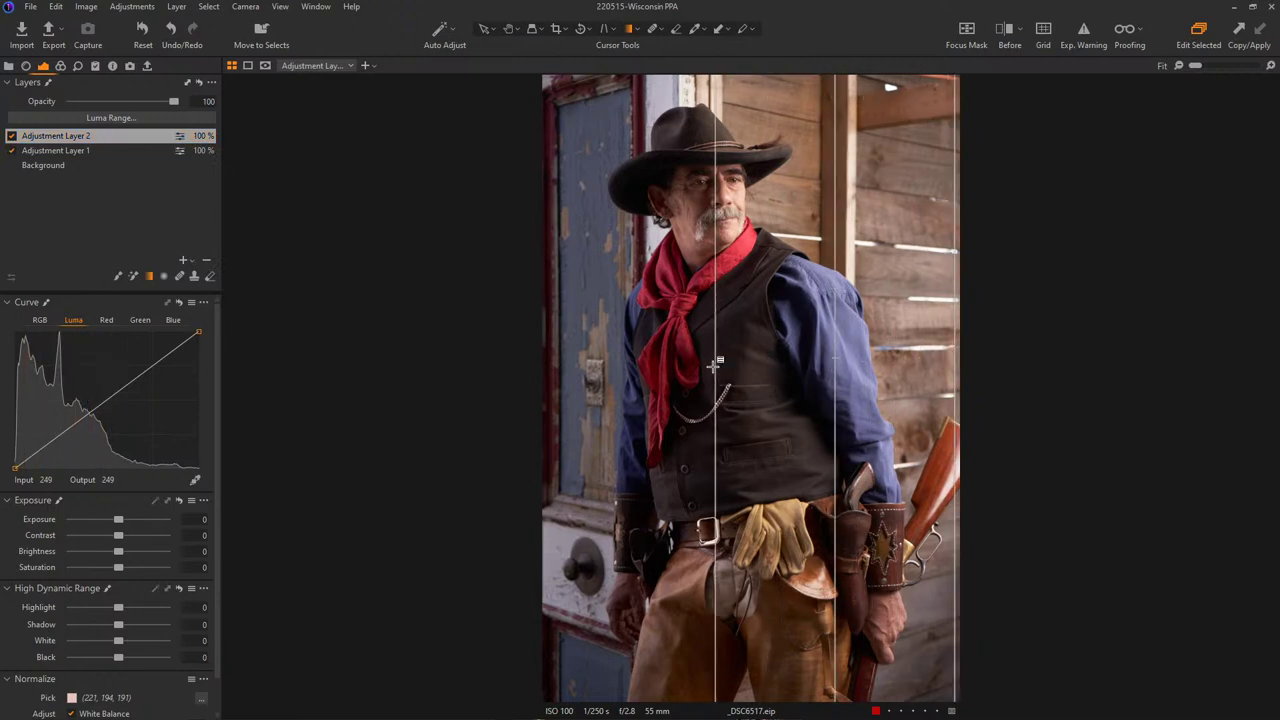
mouse_move(700, 365)
left_mouse_down()
mouse_move(595, 436)
mouse_move(767, 362)
mouse_move(760, 376)
mouse_move(690, 362)
mouse_move(735, 350)
mouse_move(710, 357)
left_mouse_up()
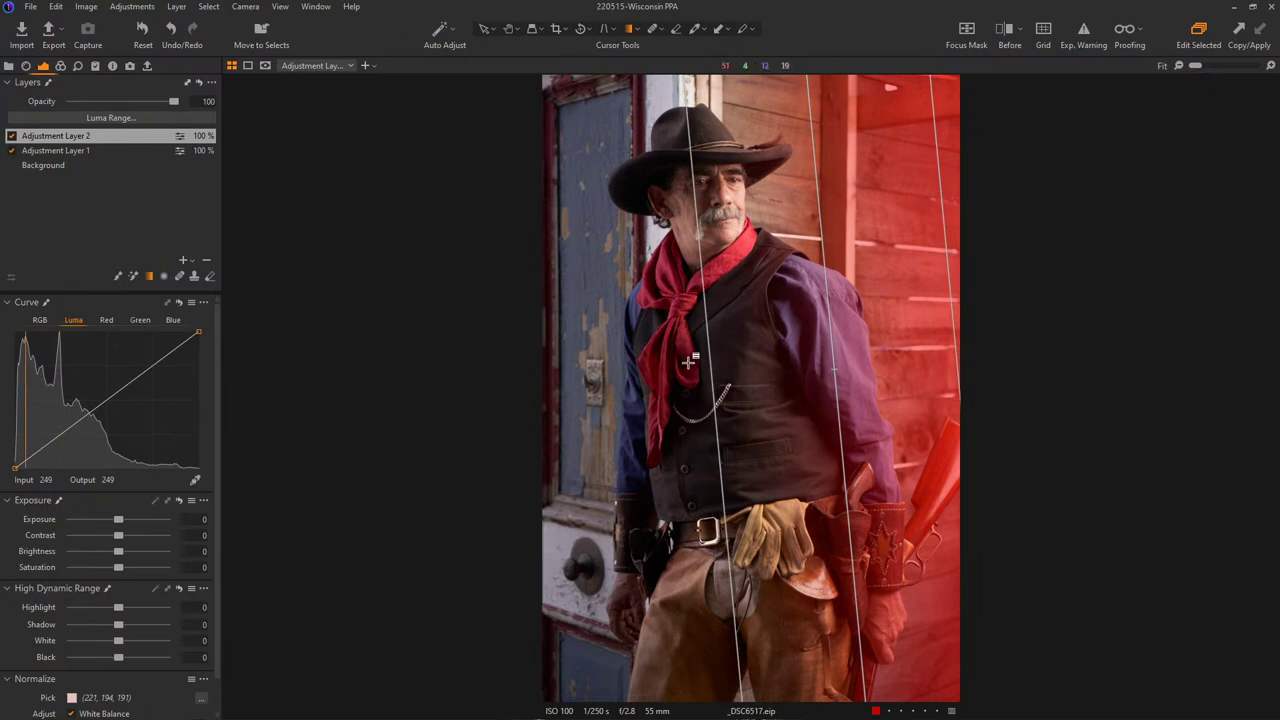
left_click_drag(820, 236, 836, 236)
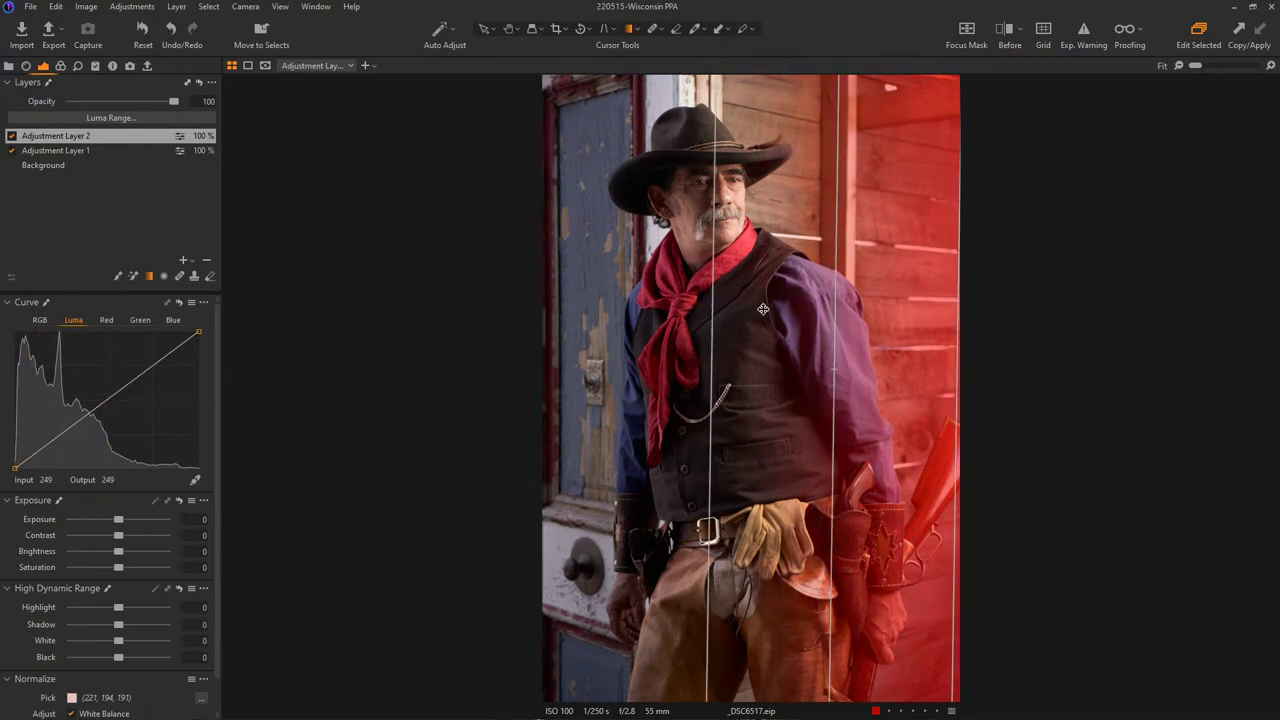
left_click_drag(726, 359, 748, 358)
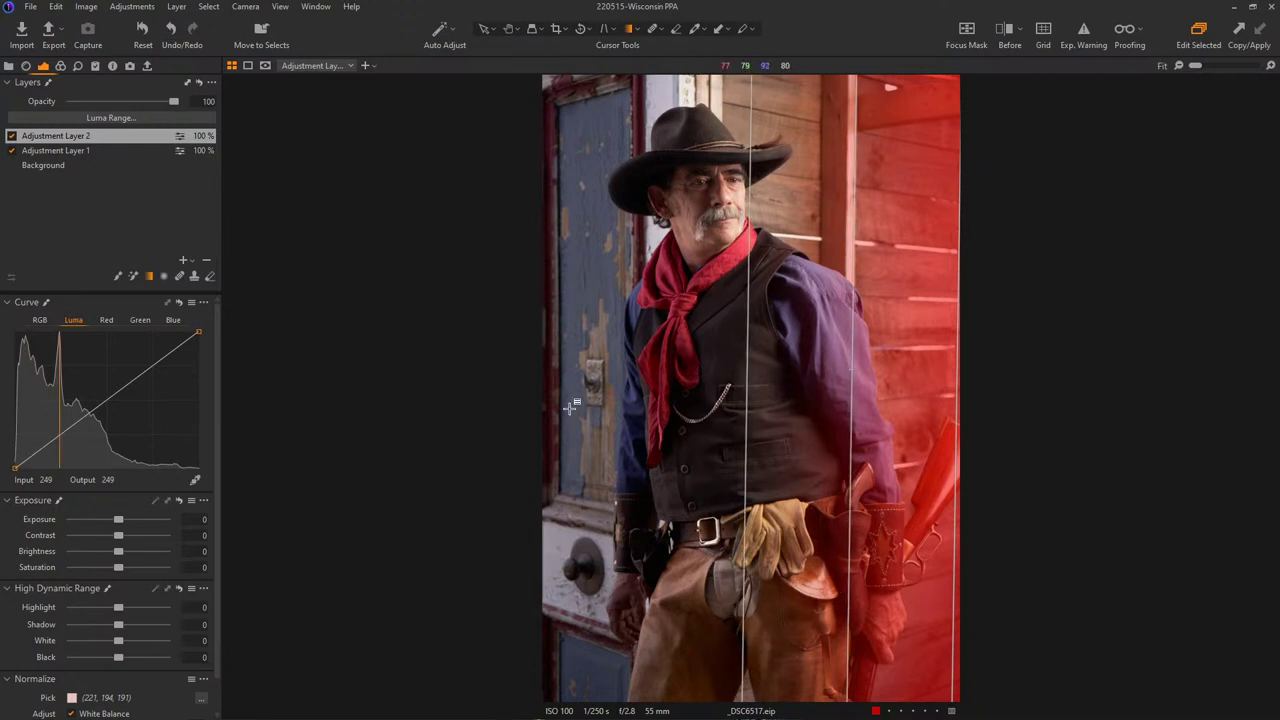
left_click_drag(116, 521, 101, 522)
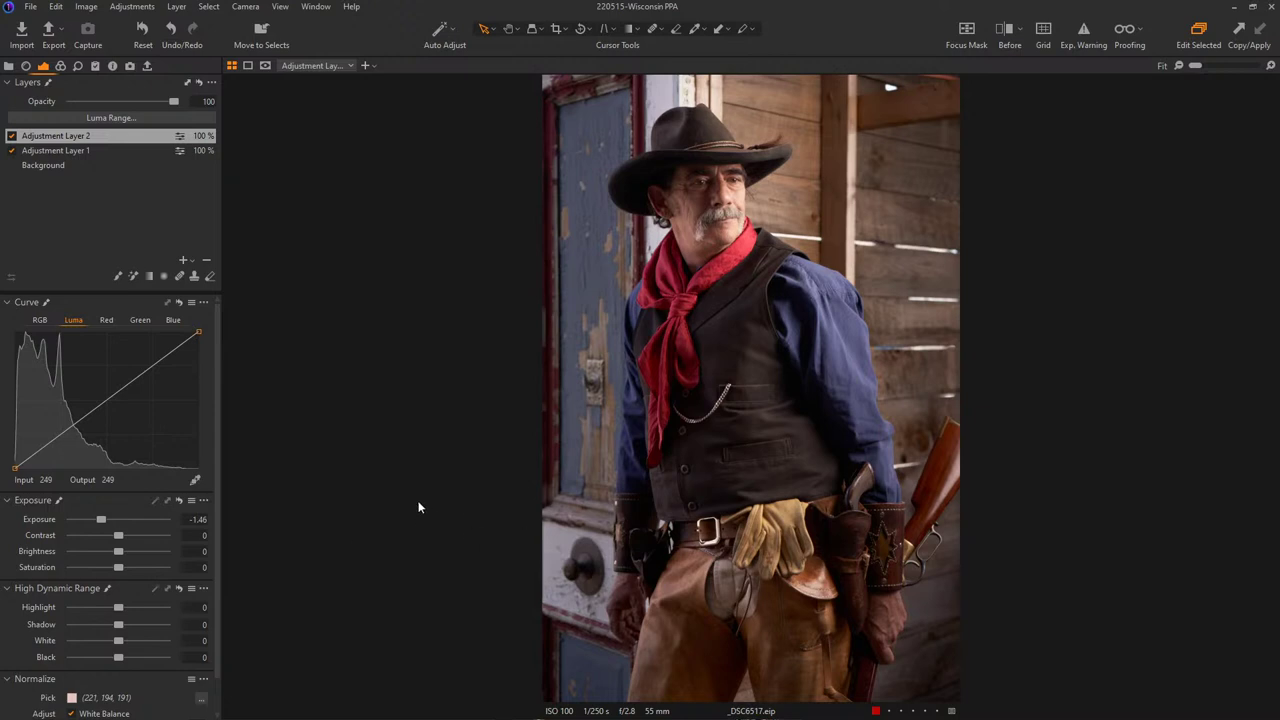
- Set the Background layer's contrast to 10, brightness to -4, saturation to -17 and white to -100
left_click_drag(121, 536, 127, 533)
left_click(58, 166)
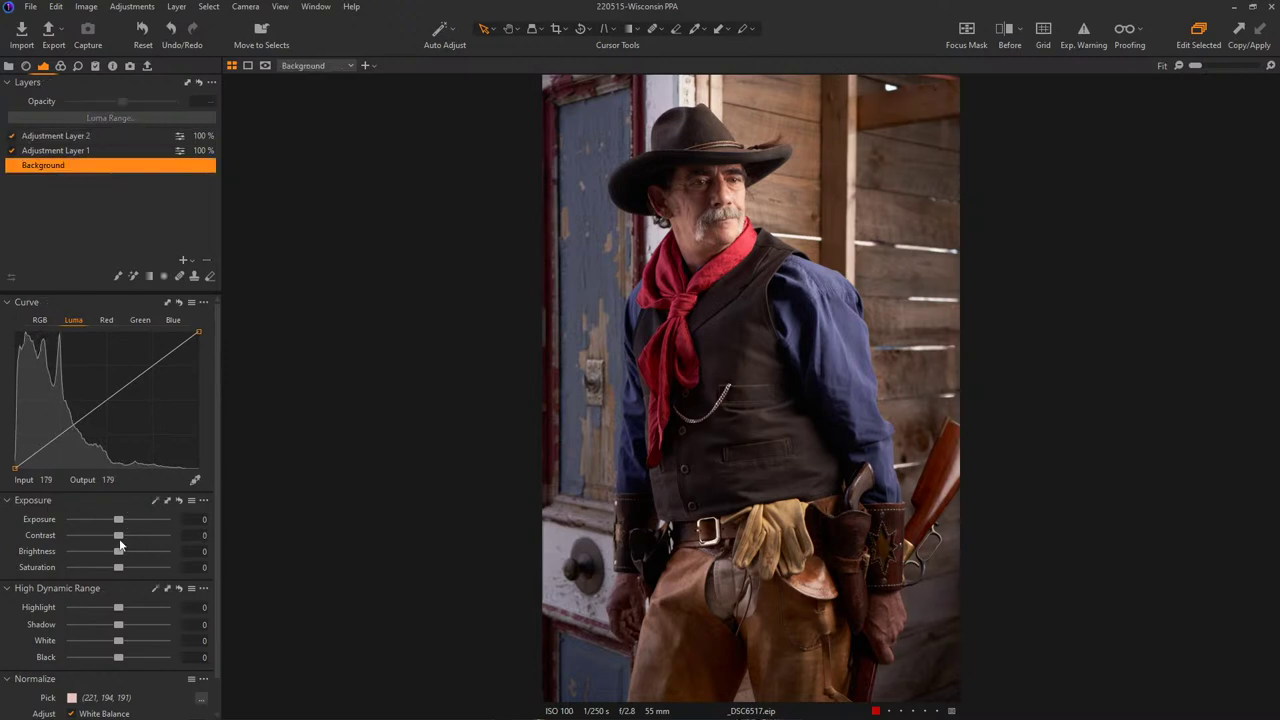
mouse_move(123, 536)
left_mouse_down()
mouse_move(185, 539)
mouse_move(71, 539)
mouse_move(130, 534)
left_mouse_up()
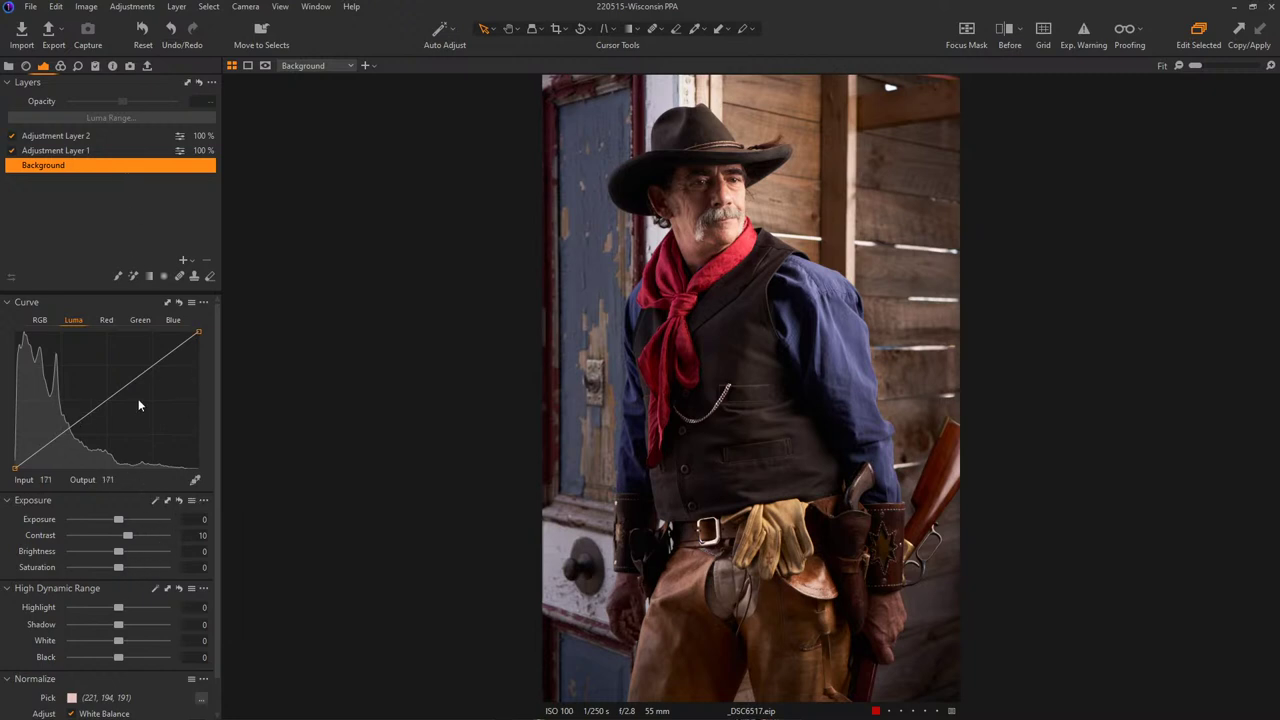
mouse_move(118, 551)
left_mouse_down()
mouse_move(102, 552)
mouse_move(115, 562)
left_mouse_up()
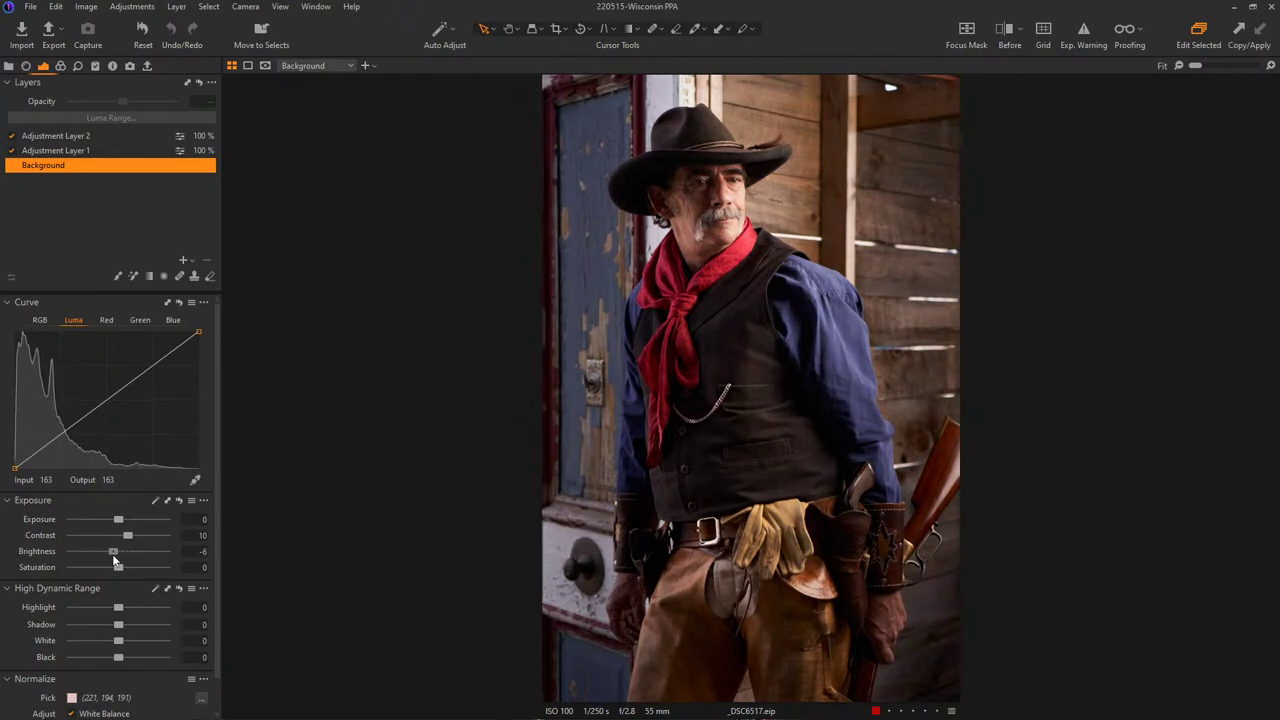
mouse_move(117, 560)
left_mouse_down()
mouse_move(137, 569)
mouse_move(94, 570)
mouse_move(111, 568)
left_mouse_up()
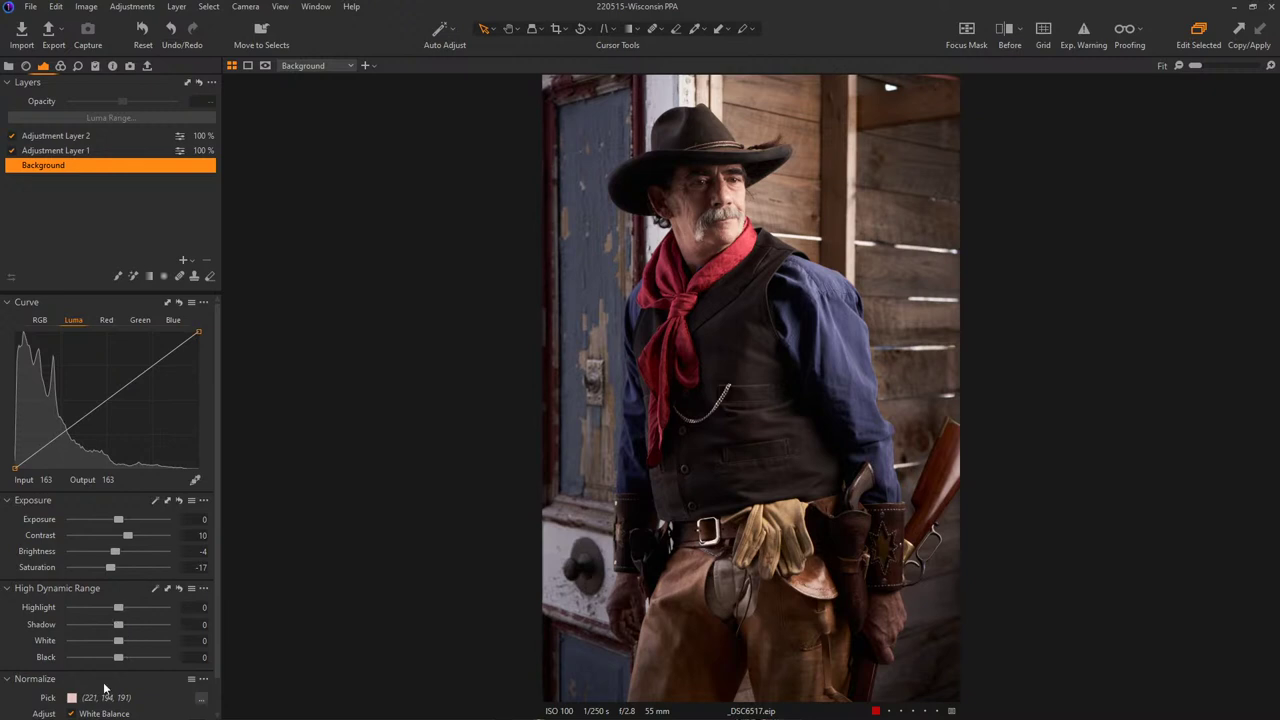
left_click_drag(120, 655, 55, 643)
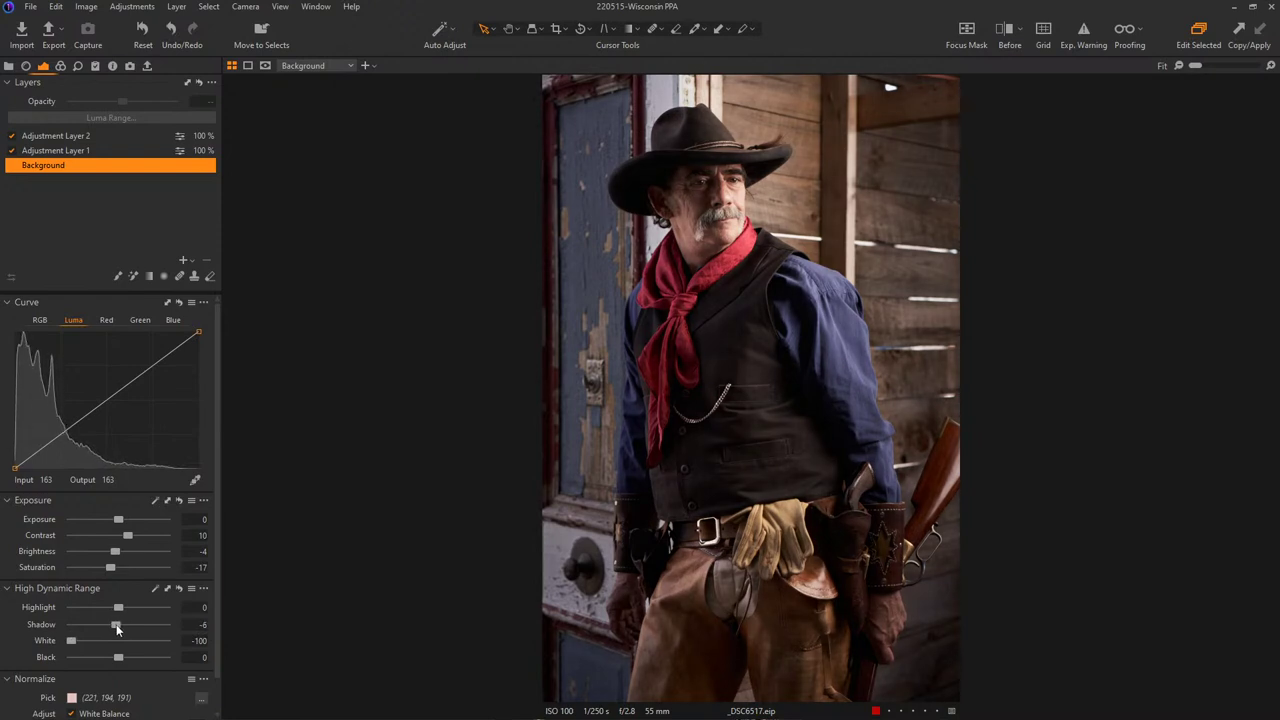
- Try a highlight setting of -25 on the Background layer, judging the effect on the cowboy's enlarged face
left_click_drag(108, 607, 90, 606)
double_click(90, 606)
left_click_drag(86, 612, 106, 606)
scroll(720, 152, "up", 2)
scroll(626, 294, "up", 1)
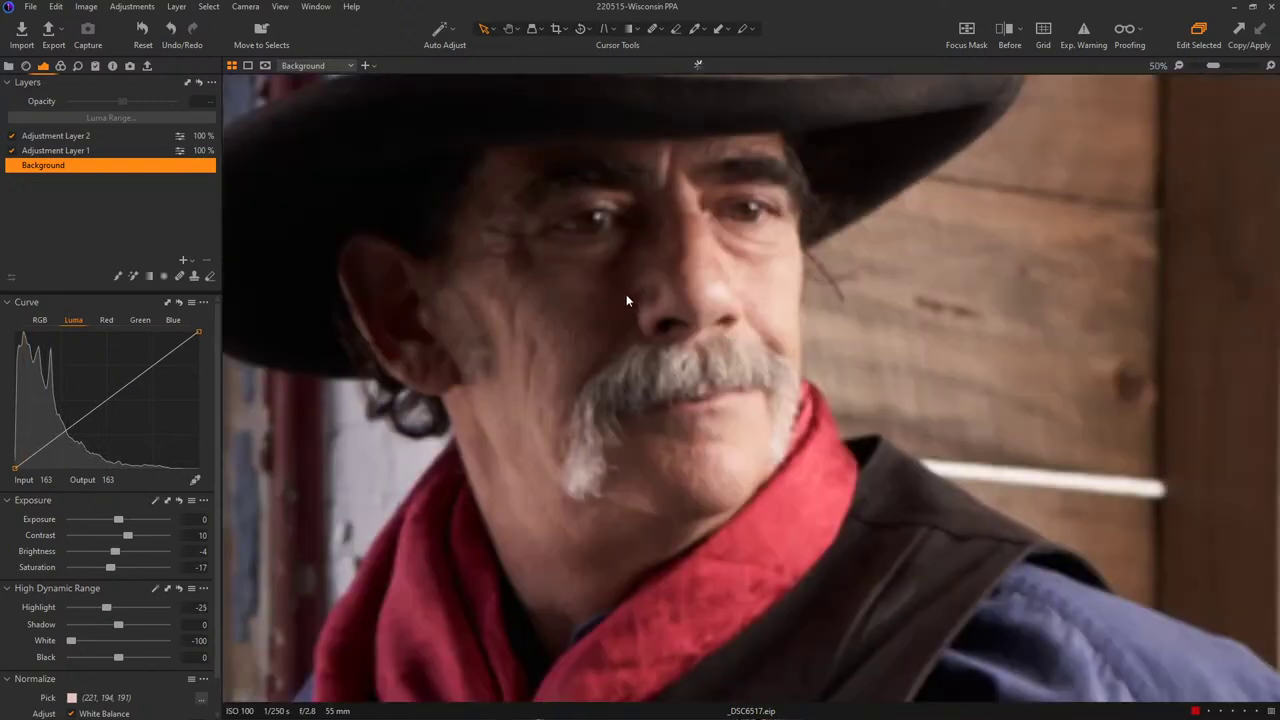
mouse_move(136, 602)
left_mouse_down()
mouse_move(88, 600)
mouse_move(120, 607)
left_mouse_up()
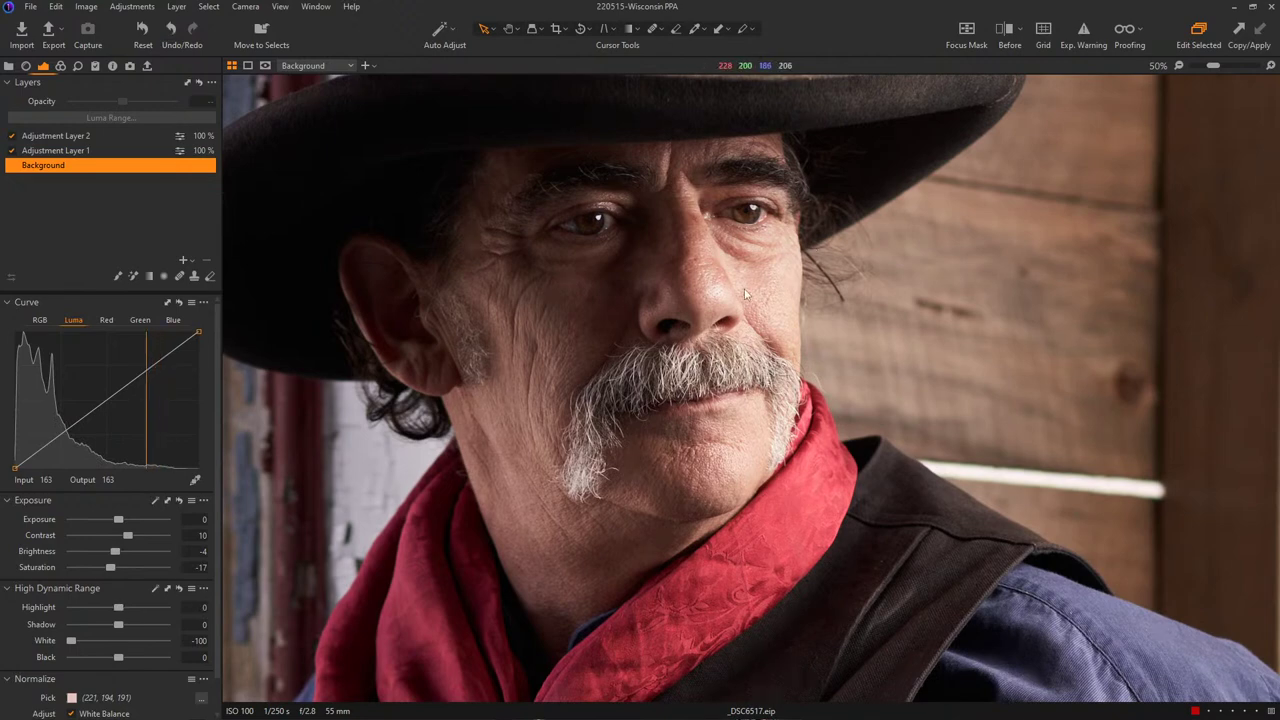
key("ctrl+0")
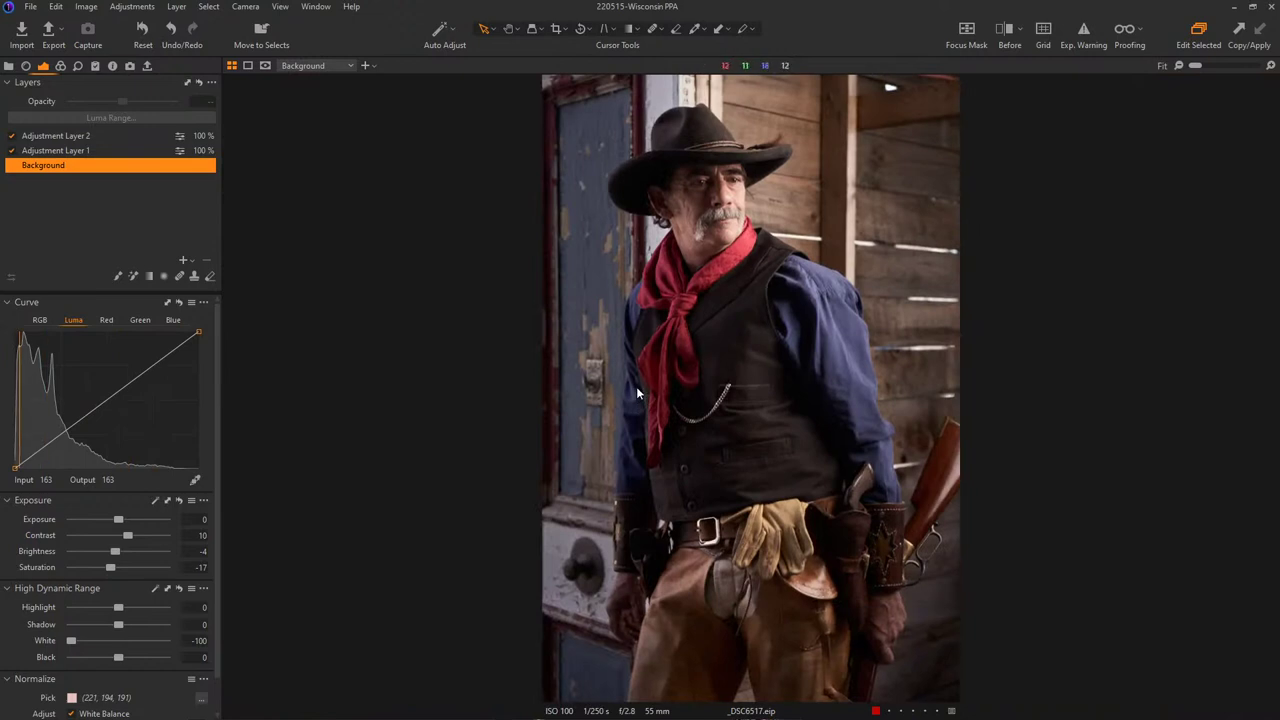
scroll(215, 457, "down", 1)
scroll(160, 300, "up", 1)
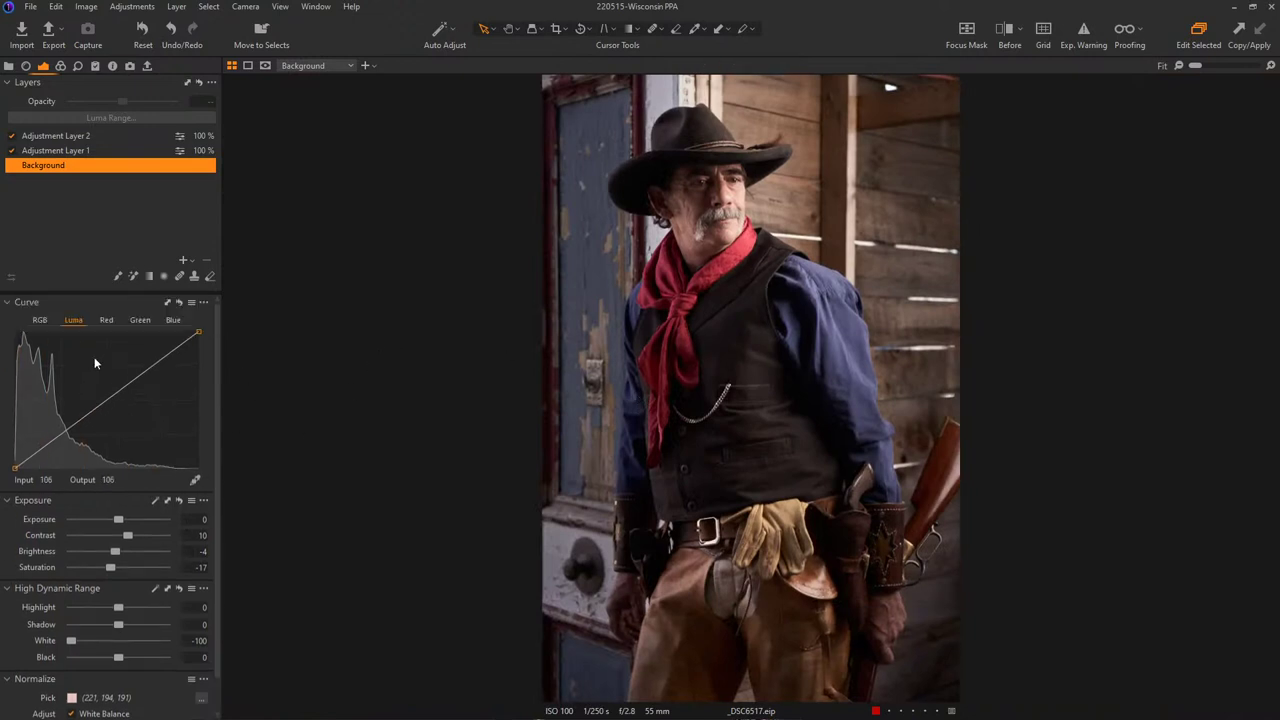
- Try a black and white conversion with Red 25, Yellow 4, Green 1, Cyan -9, Blue 14 and Magenta -8
left_click(60, 65)
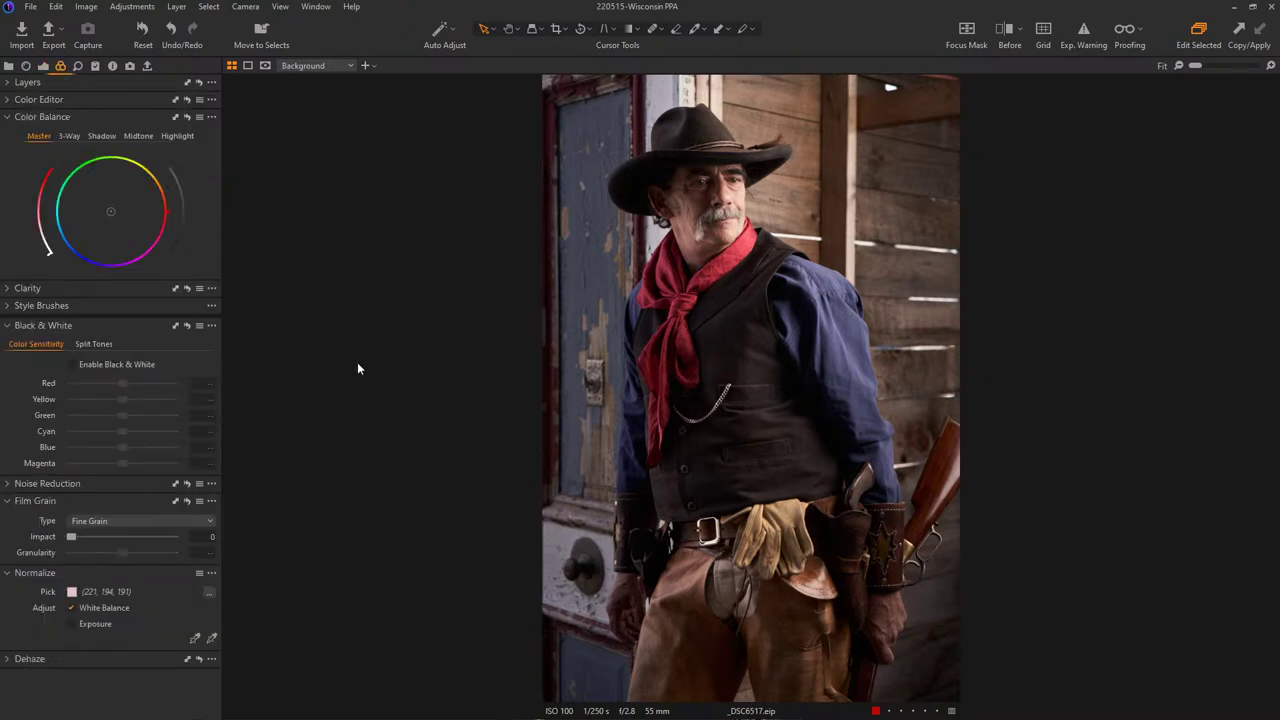
left_click(72, 364)
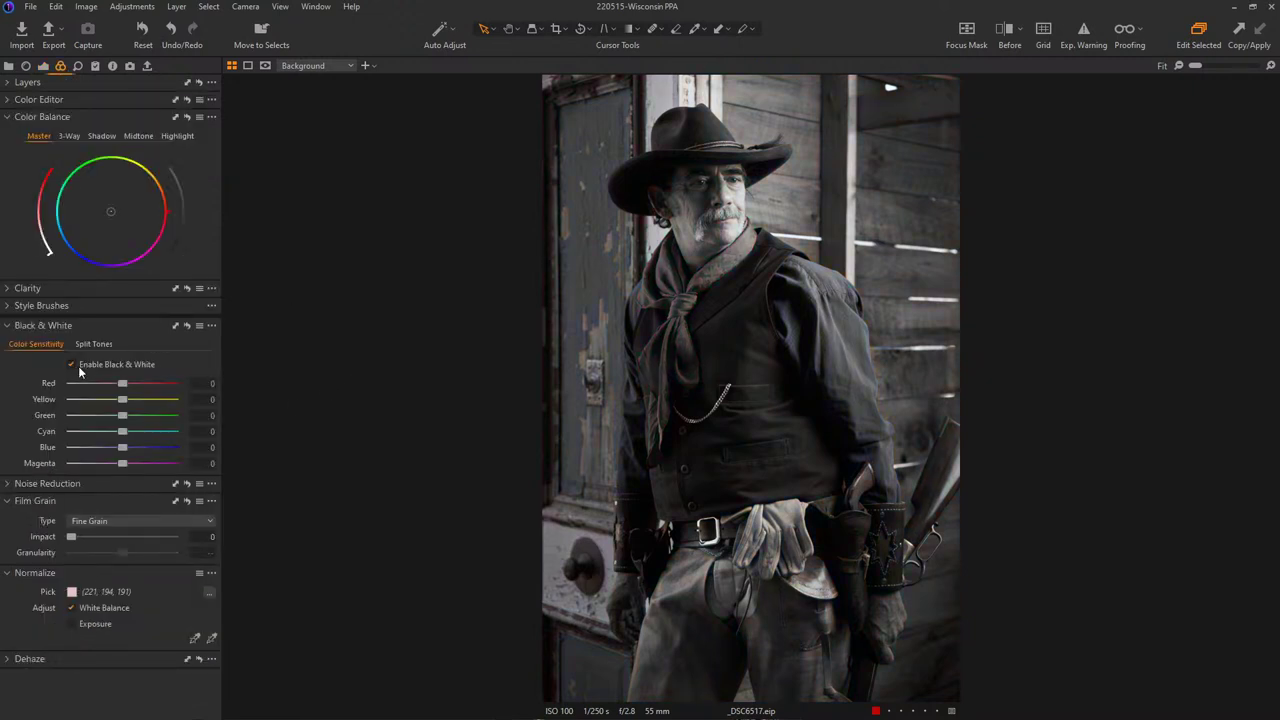
left_click_drag(123, 382, 101, 459)
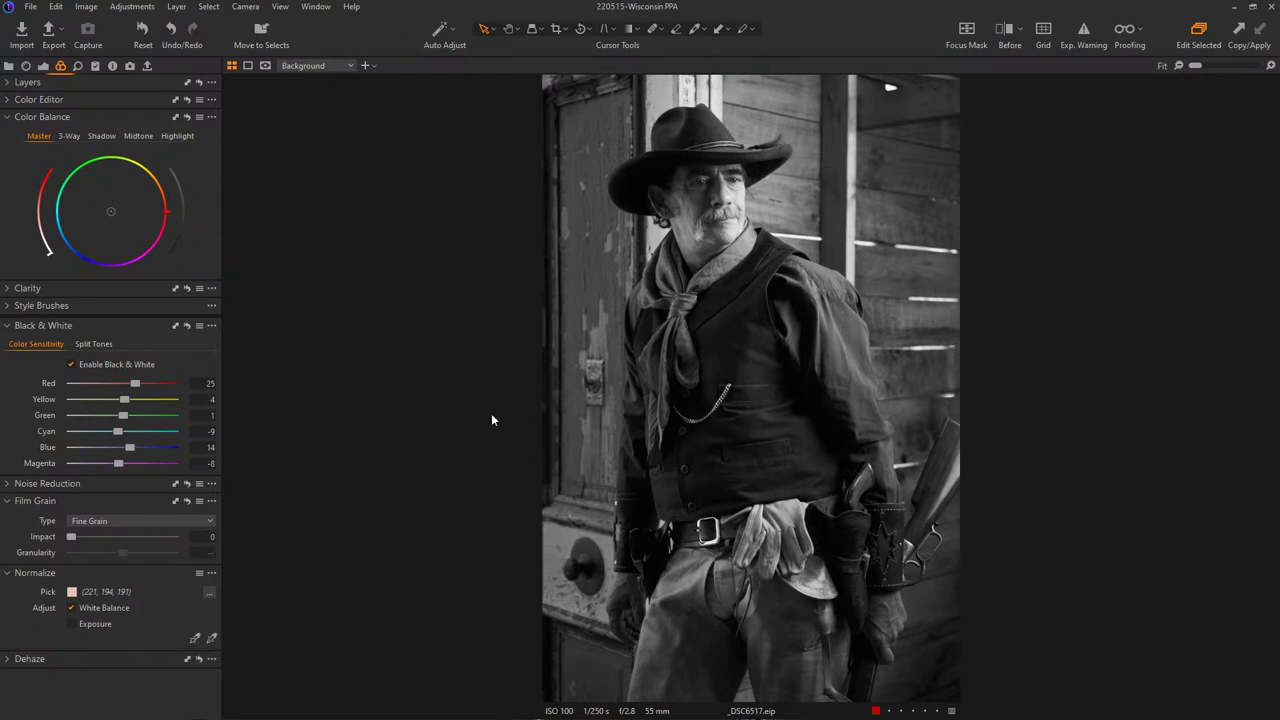
left_click(94, 367)
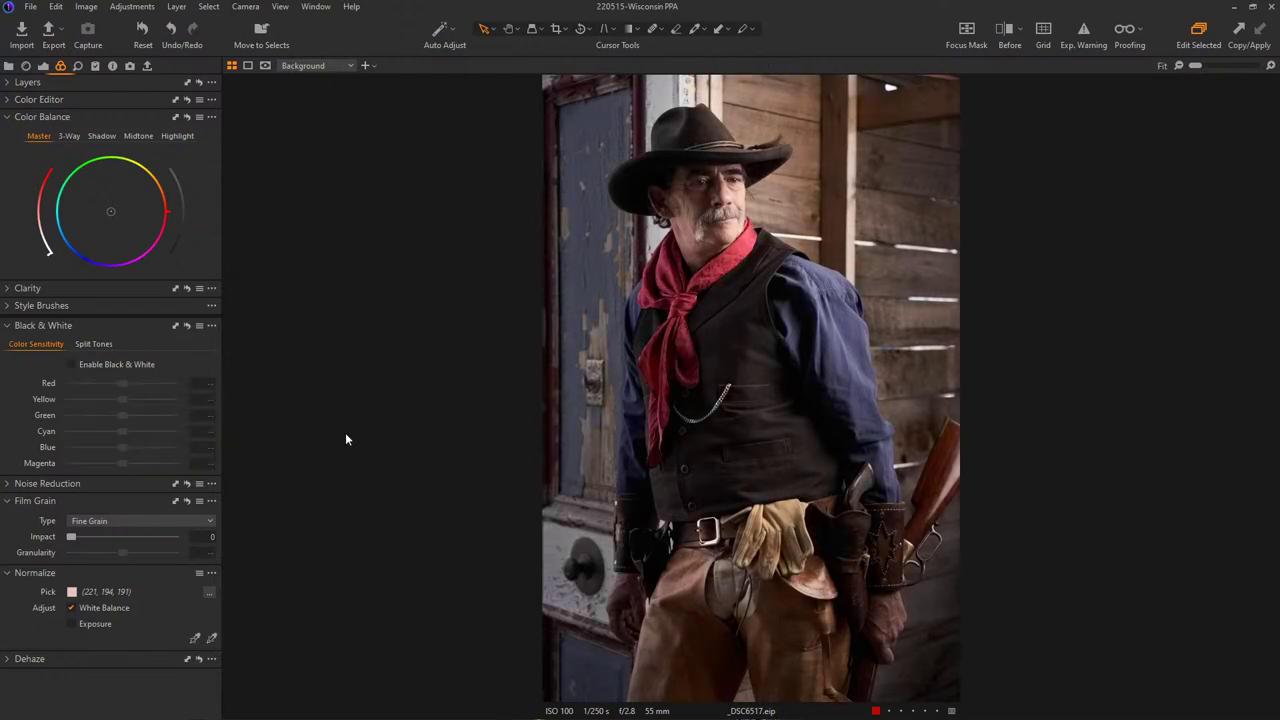
- Add a third adjustment layer above the others and fill its mask across the whole image
left_click(100, 136)
left_click(24, 83)
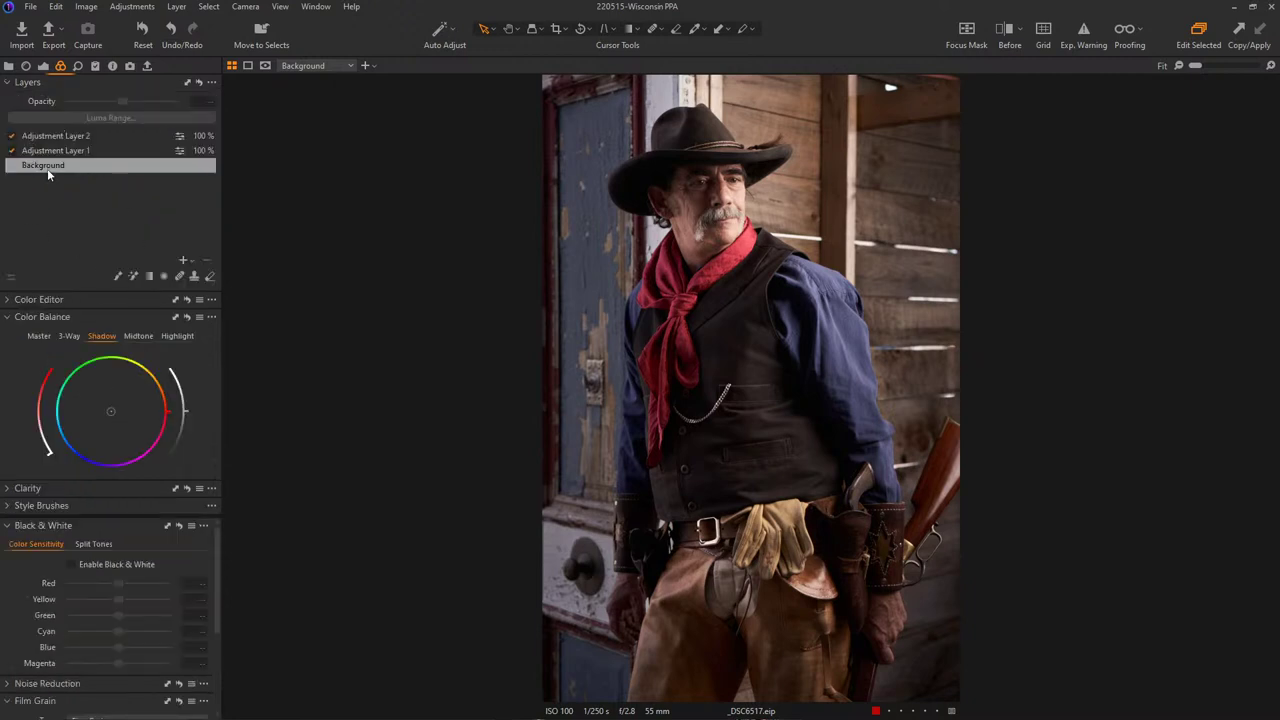
left_click(185, 261)
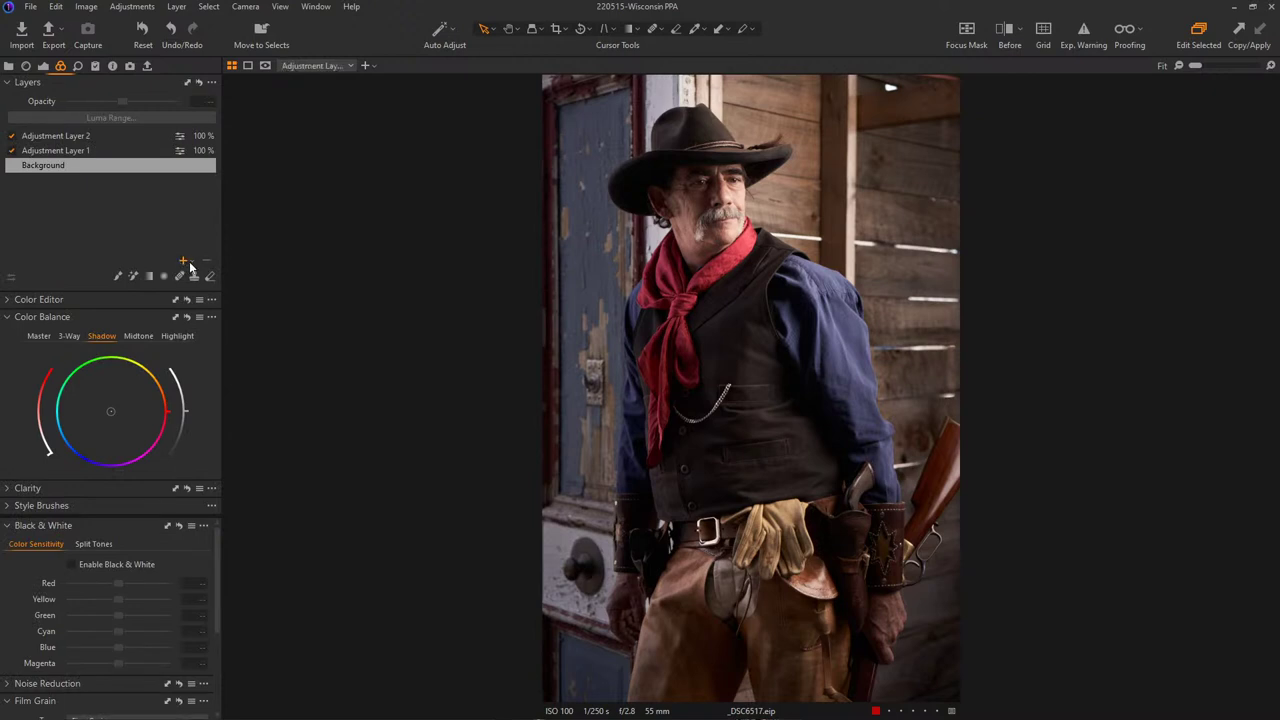
left_click(211, 83)
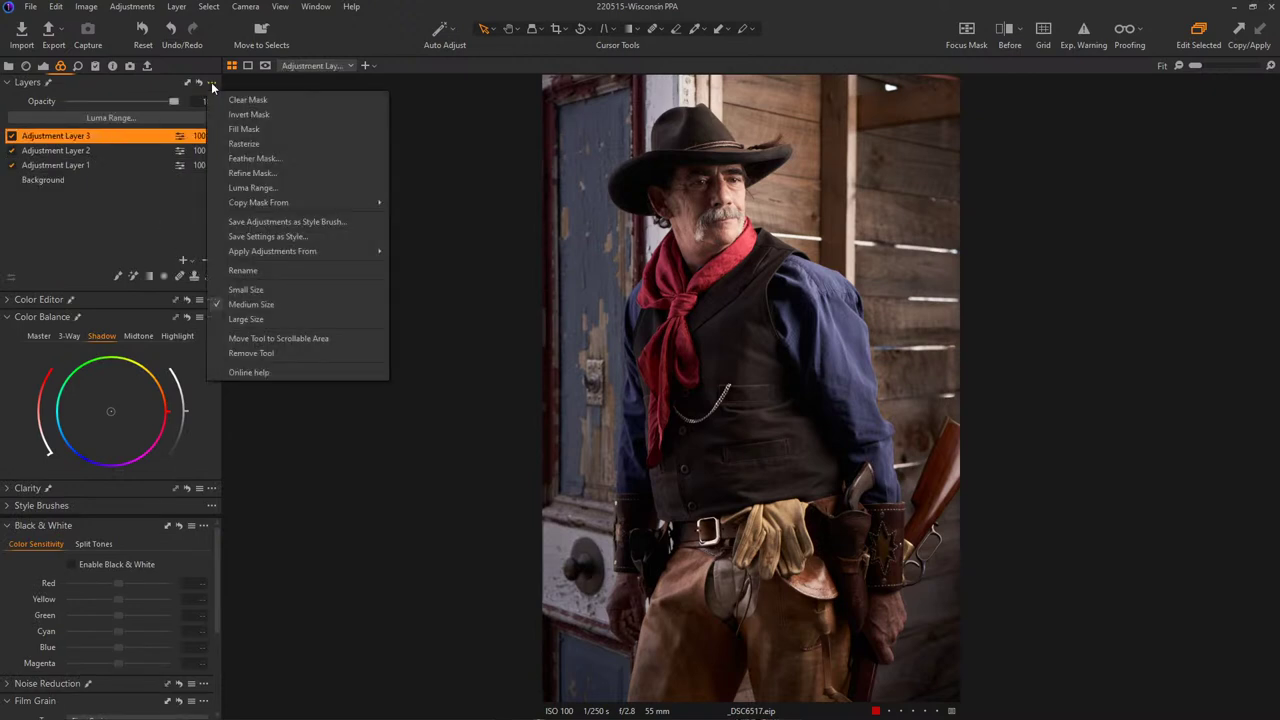
left_click(240, 129)
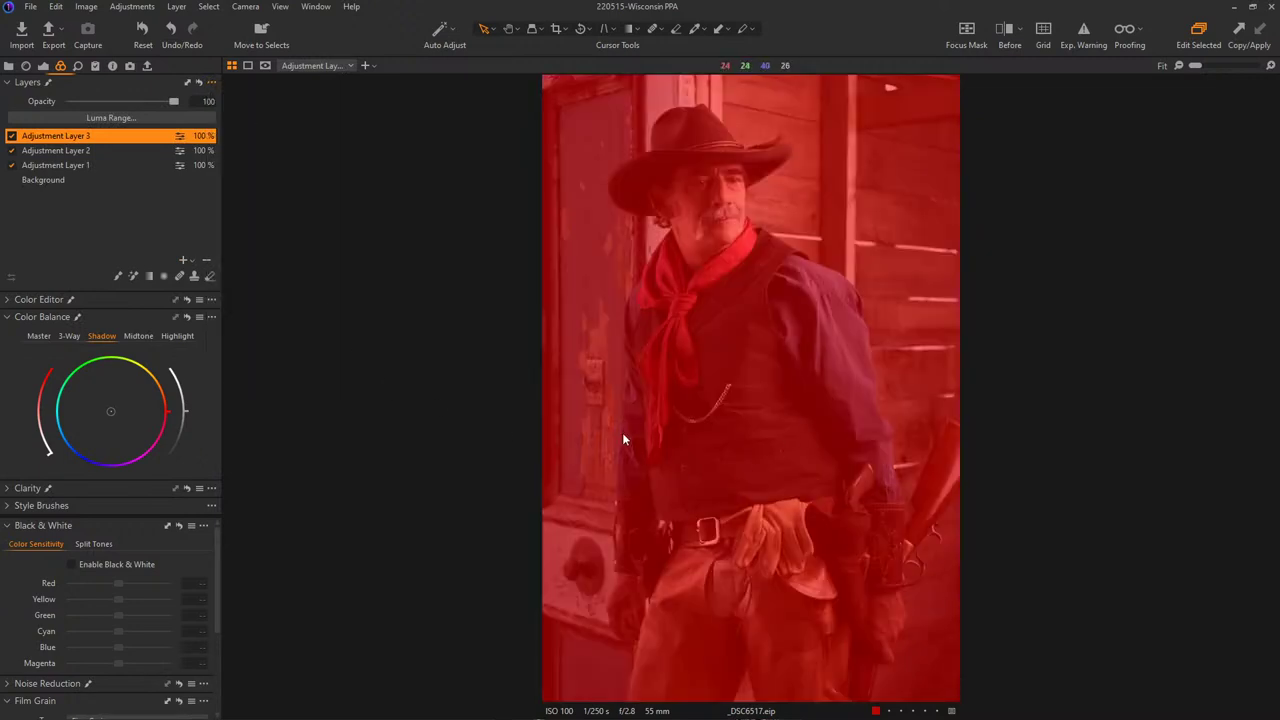
key("m")
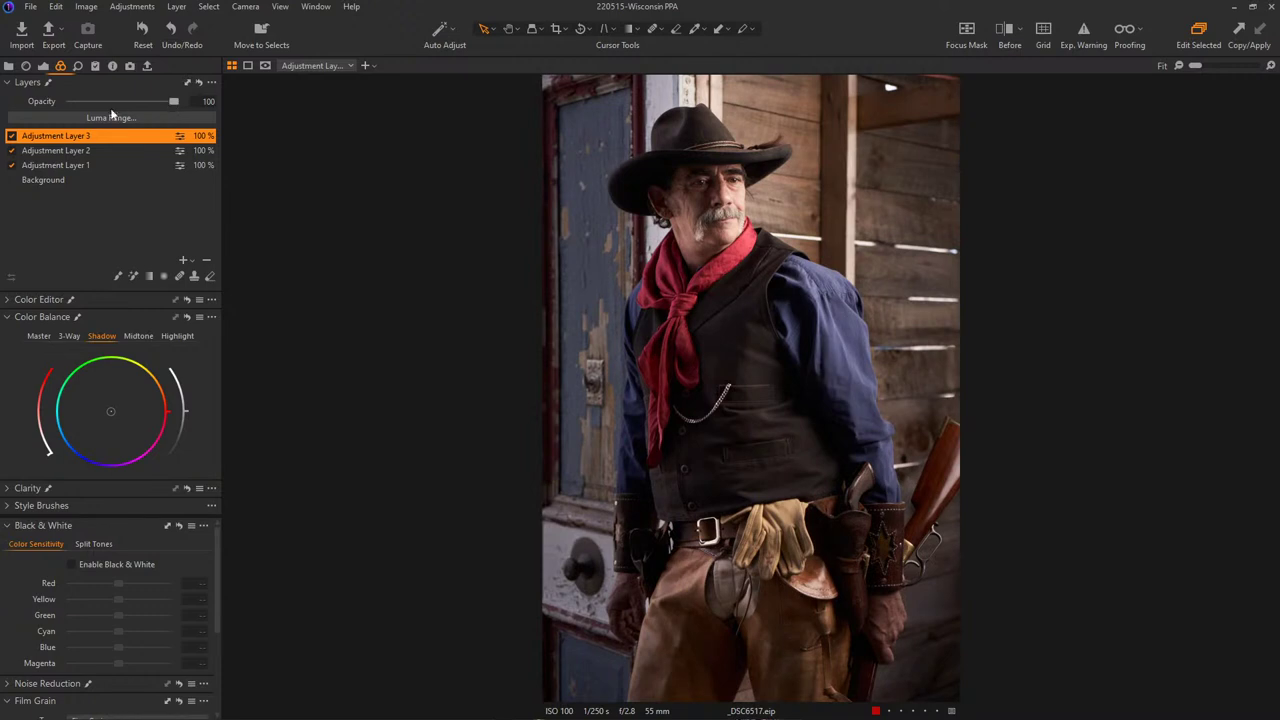
- Tint the third adjustment layer's shadows strongly toward yellow-orange and warm its midtones slightly in the color balance
left_click_drag(112, 414, 215, 312)
left_click(138, 336)
mouse_move(113, 415)
left_mouse_down()
mouse_move(210, 338)
mouse_move(86, 318)
mouse_move(4, 485)
mouse_move(4, 422)
mouse_move(11, 515)
mouse_move(50, 548)
mouse_move(8, 498)
mouse_move(120, 412)
left_mouse_up()
- Try a strong blue tint in the Master color balance of the third adjustment layer
left_click(42, 336)
left_click_drag(114, 416, 22, 481)
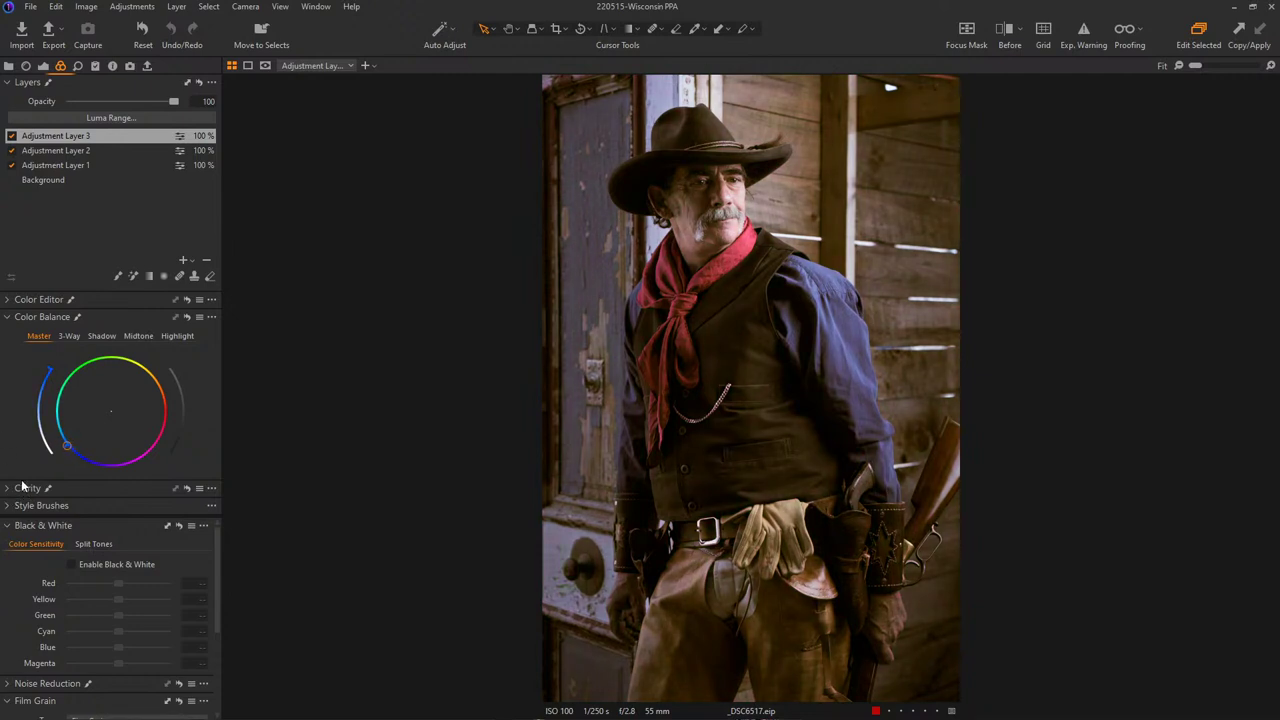
double_click(84, 428)
- Lower the third adjustment layer's opacity to 30
left_click_drag(127, 116, 110, 120)
left_click_drag(107, 102, 100, 106)
left_click(183, 261)
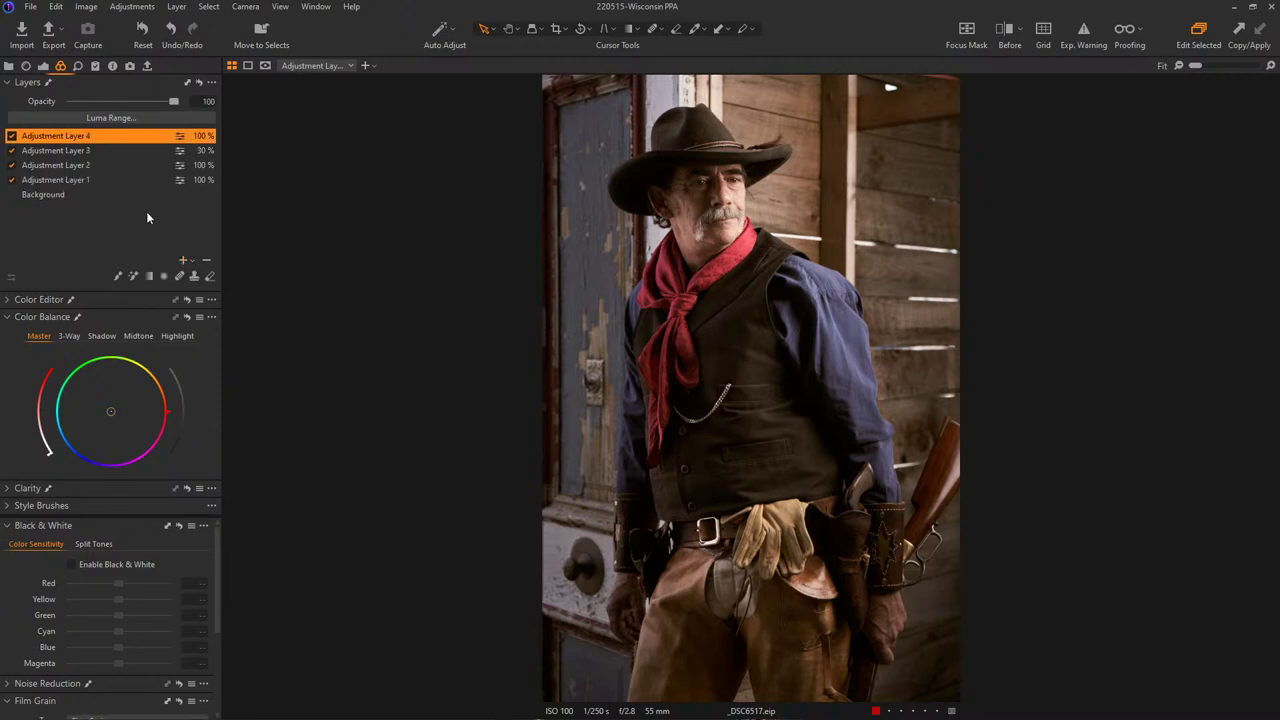
double_click(81, 134)
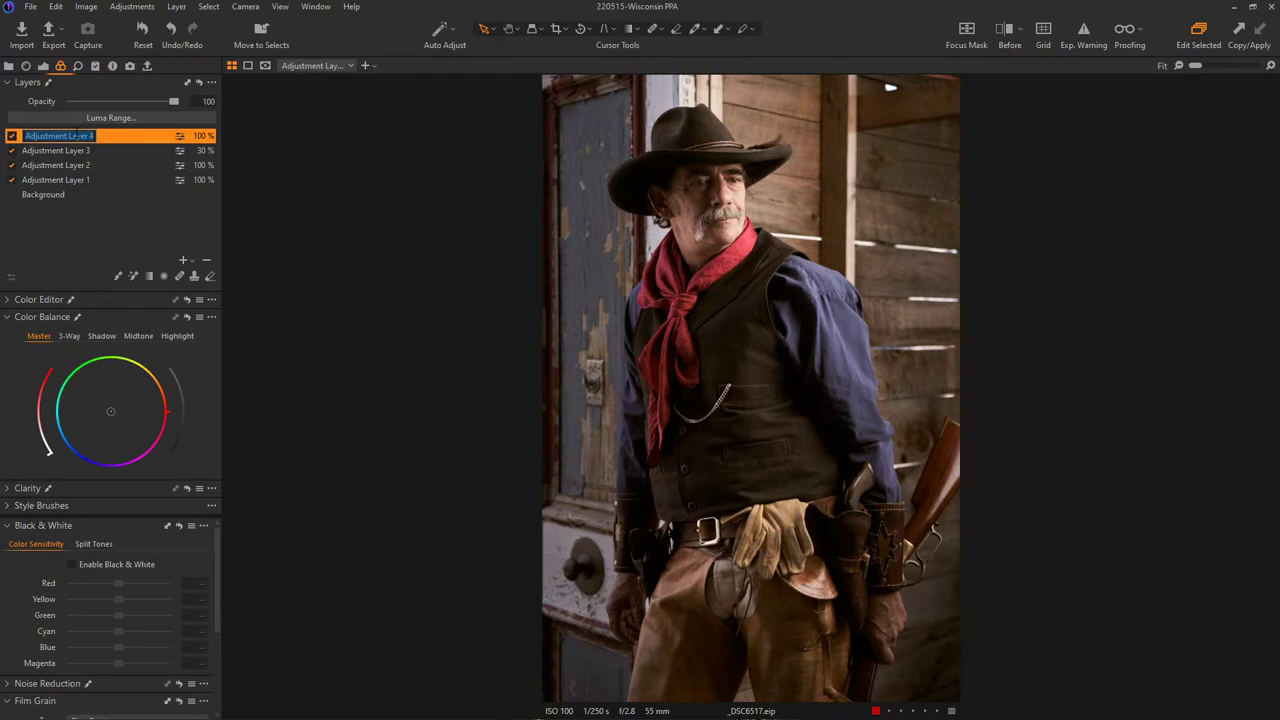
type("clairity")
key("Return")
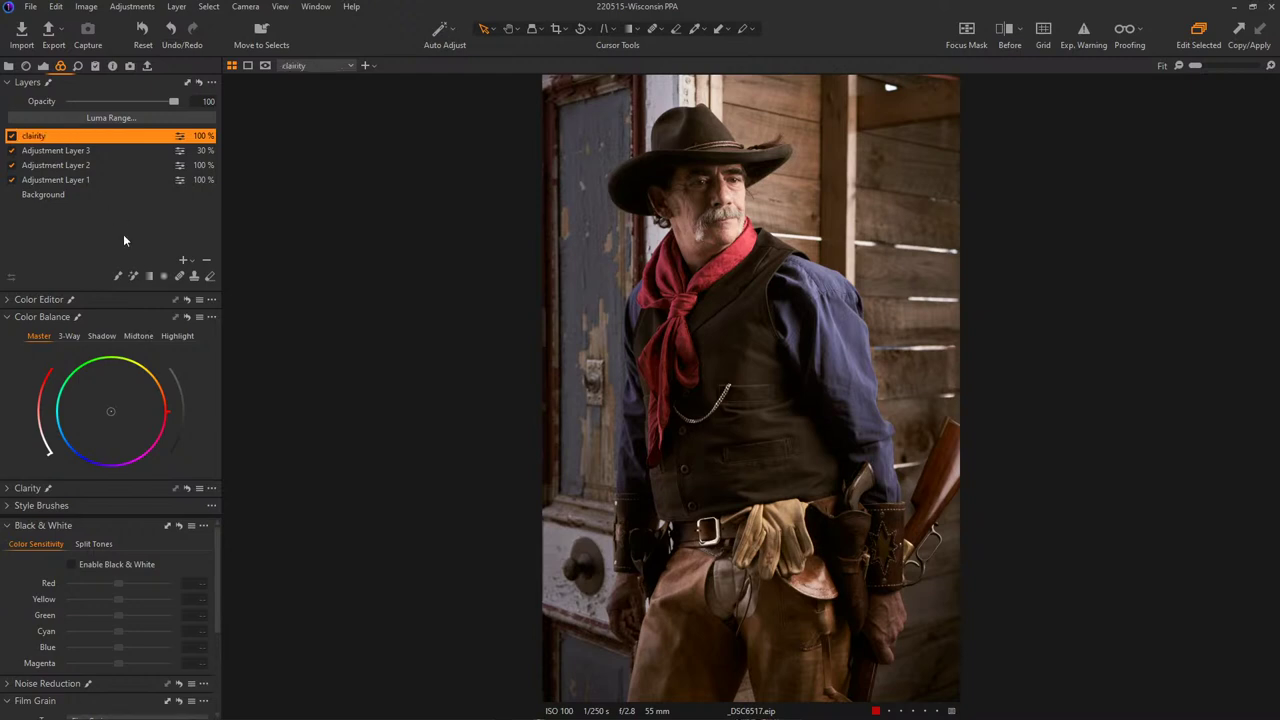
left_click(207, 260)
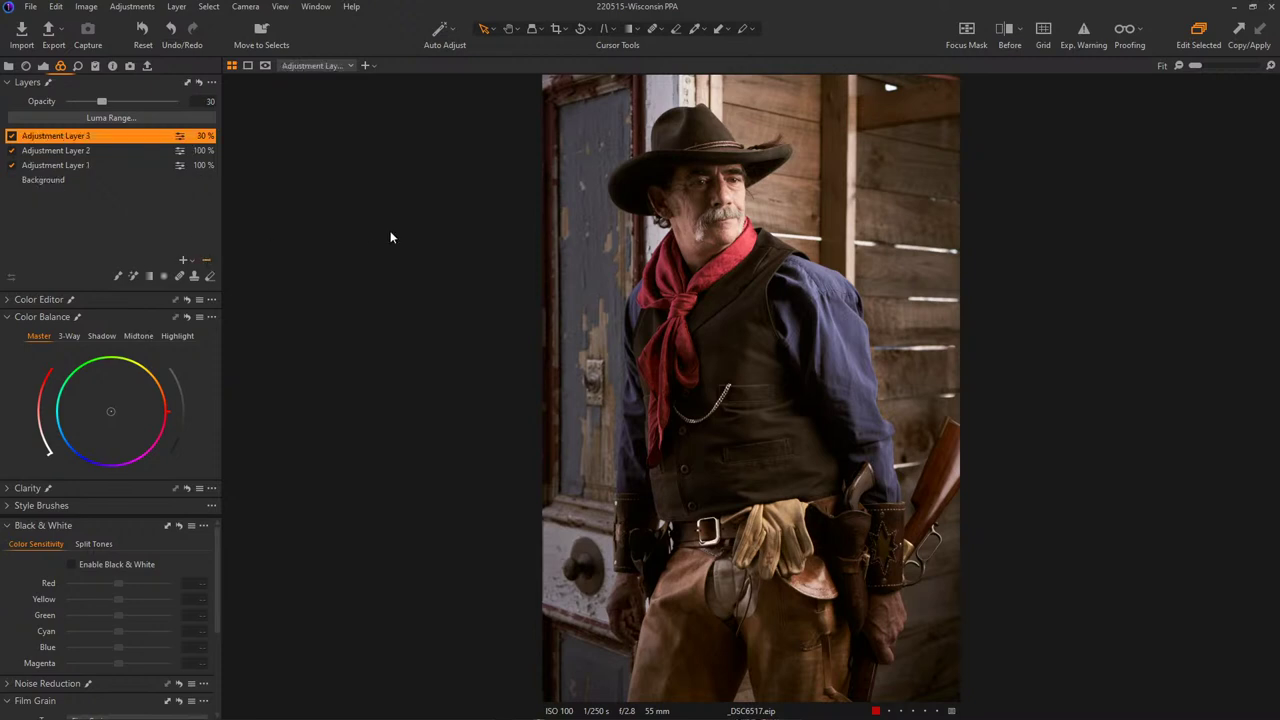
- Paint the custom Hair Details style brush over the cowboy's bandana, vest and chaps, checking coverage with the mask overlay
left_click(96, 66)
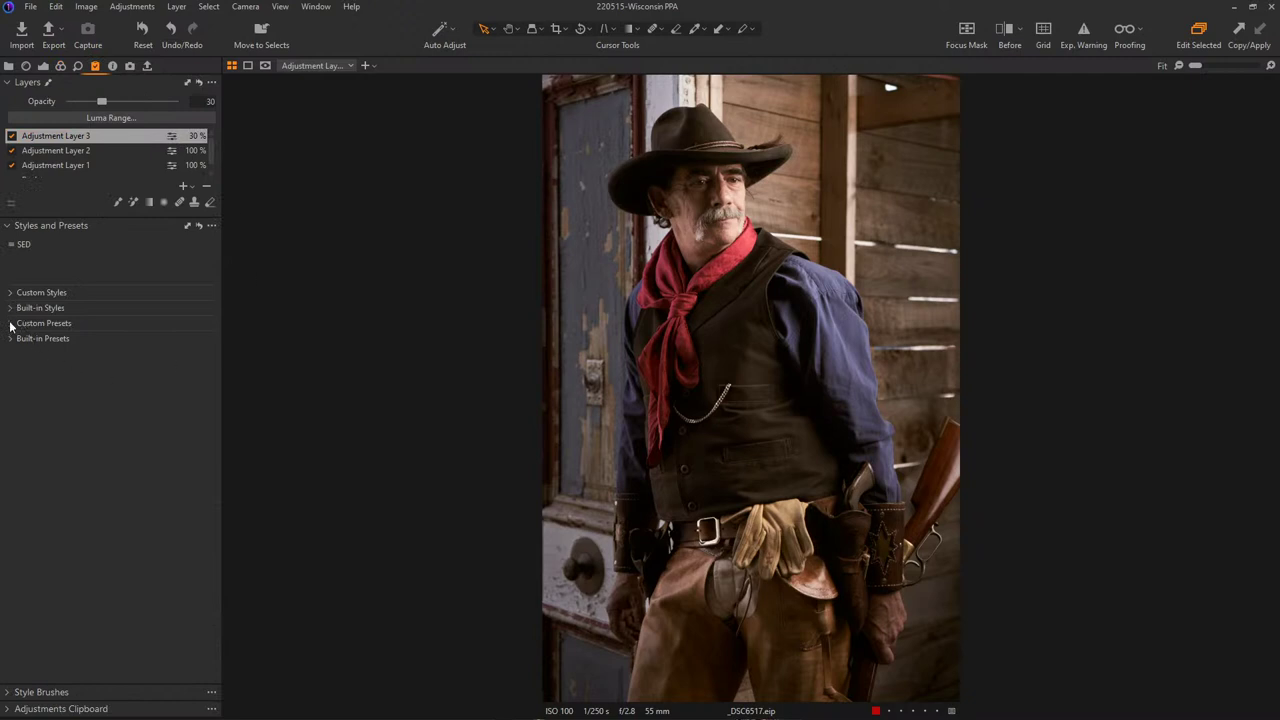
left_click(14, 693)
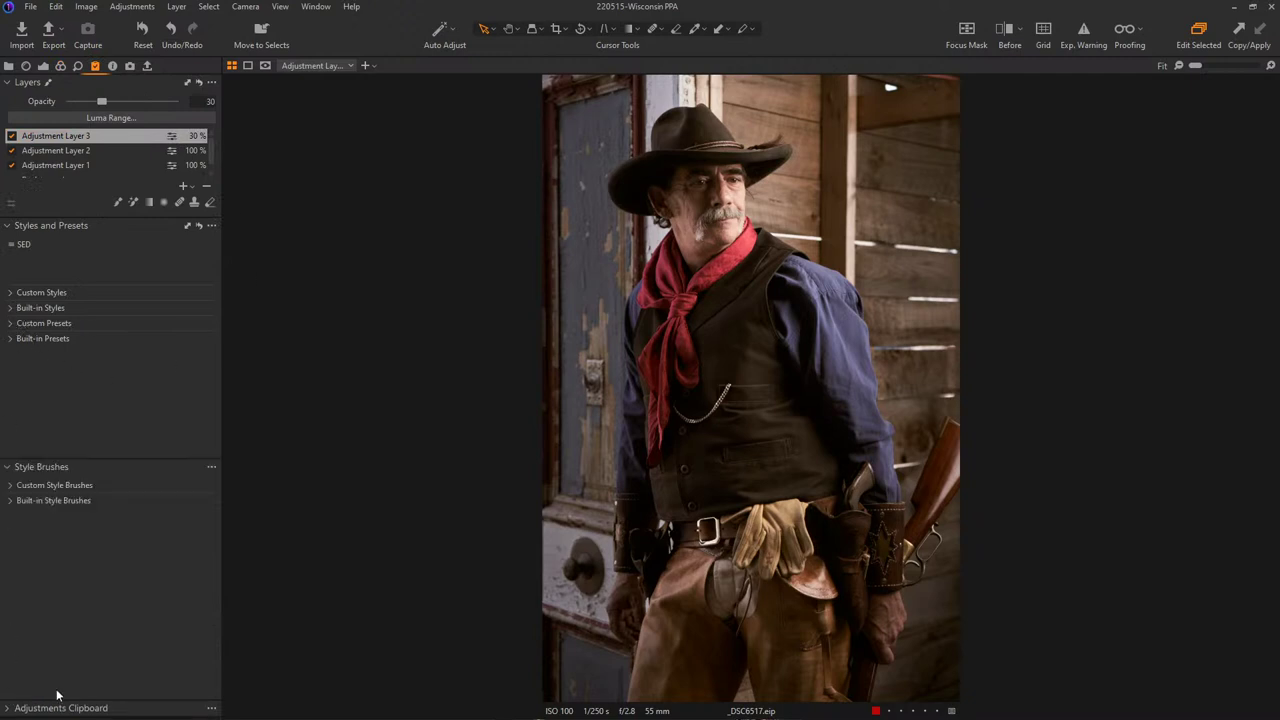
left_click(12, 488)
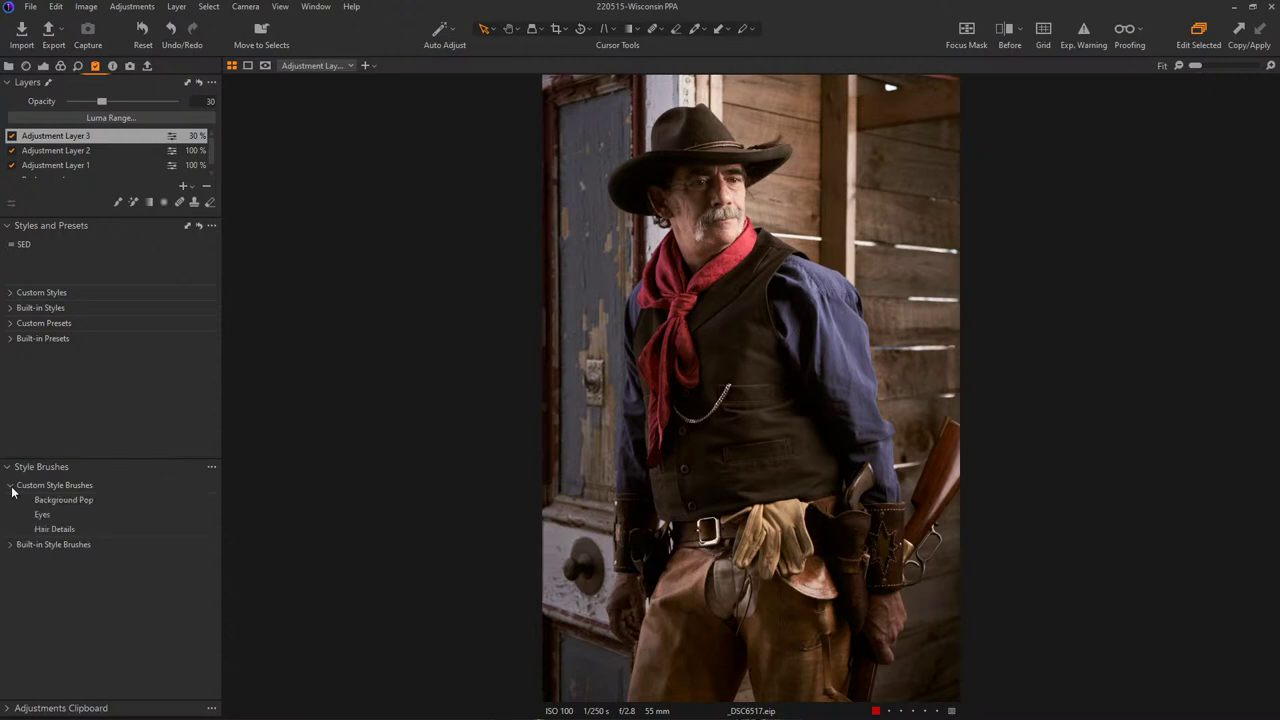
left_click(53, 529)
mouse_move(718, 351)
left_mouse_down()
mouse_move(772, 497)
mouse_move(790, 478)
mouse_move(812, 675)
mouse_move(766, 463)
mouse_move(677, 515)
mouse_move(696, 548)
mouse_move(683, 683)
mouse_move(708, 532)
mouse_move(664, 312)
mouse_move(721, 336)
mouse_move(743, 299)
mouse_move(794, 313)
mouse_move(834, 369)
mouse_move(818, 423)
mouse_move(757, 438)
left_mouse_up()
key("m")
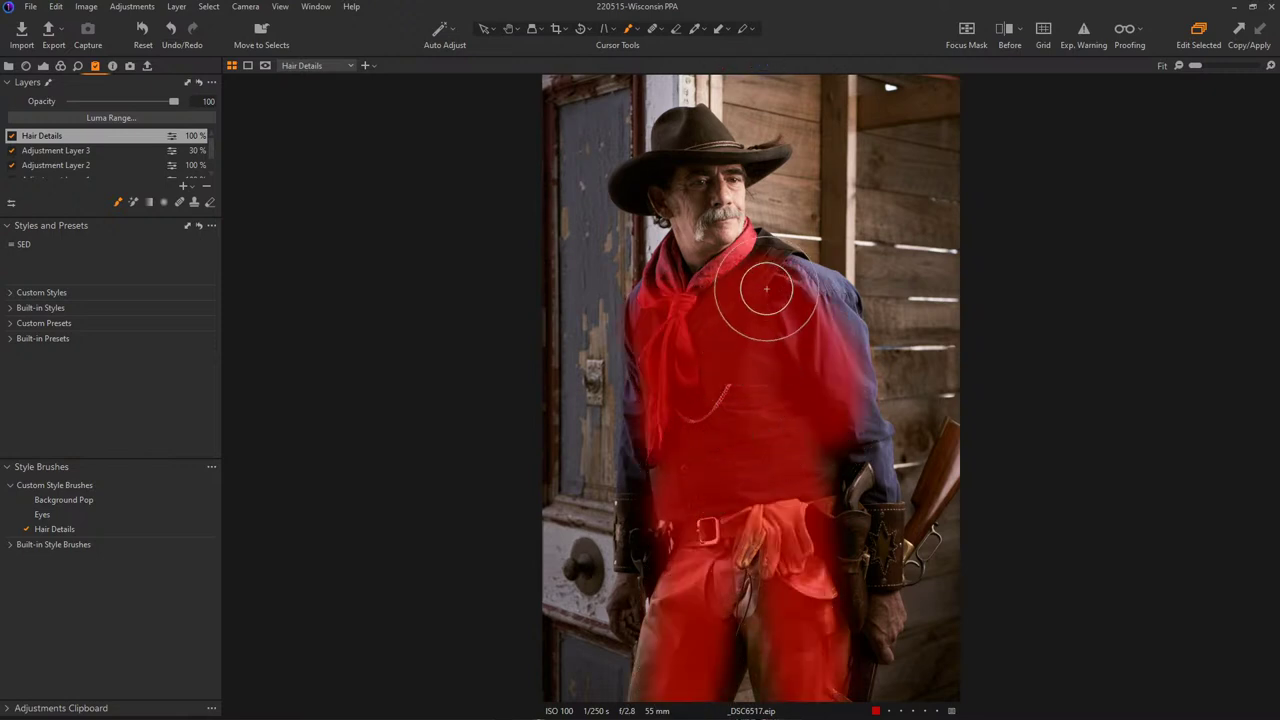
- Extend the Hair Details mask over the cowboy's hat, sleeve and holster, using a smaller brush for the finer areas
mouse_move(813, 333)
left_mouse_down()
mouse_move(844, 467)
mouse_move(847, 574)
mouse_move(851, 518)
mouse_move(866, 551)
mouse_move(791, 487)
mouse_move(685, 493)
mouse_move(672, 539)
mouse_move(685, 465)
mouse_move(678, 498)
mouse_move(671, 418)
mouse_move(682, 434)
mouse_move(696, 409)
mouse_move(804, 647)
mouse_move(771, 486)
mouse_move(680, 324)
mouse_move(791, 449)
mouse_move(802, 490)
mouse_move(747, 461)
left_mouse_up()
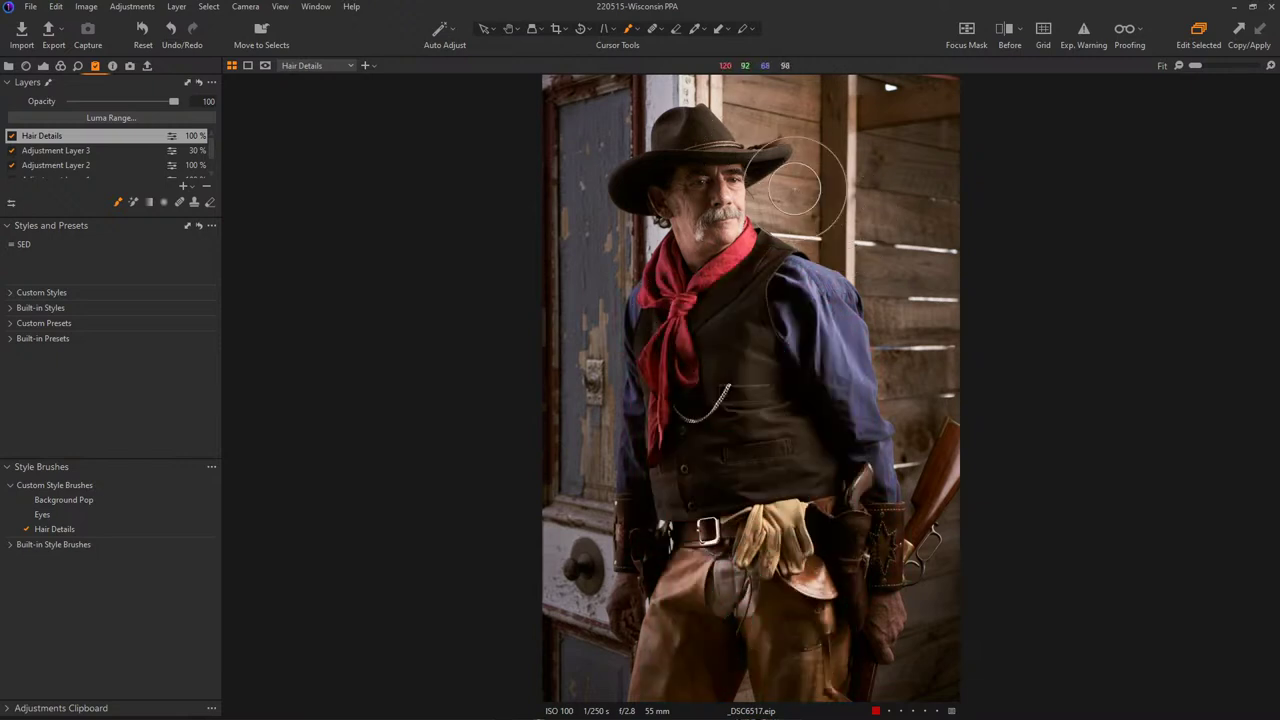
key("bracketleft")
key("bracketleft")
key("bracketleft")
key("bracketleft")
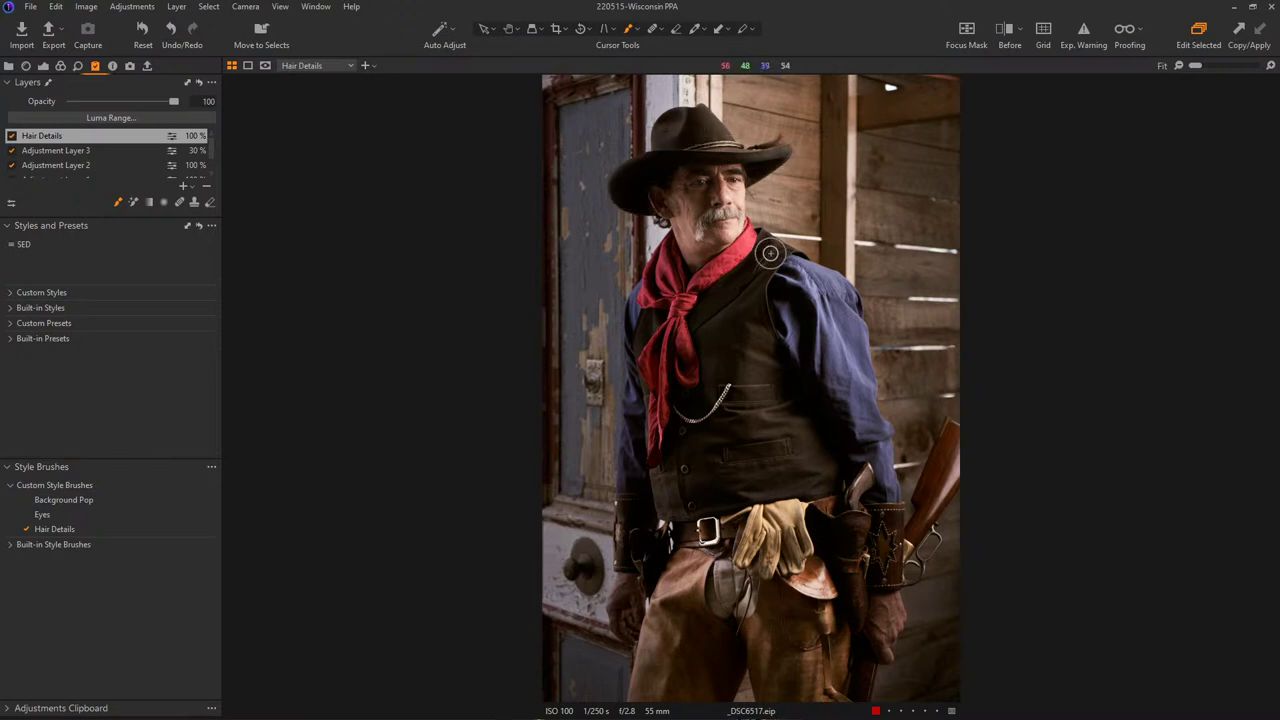
key("m")
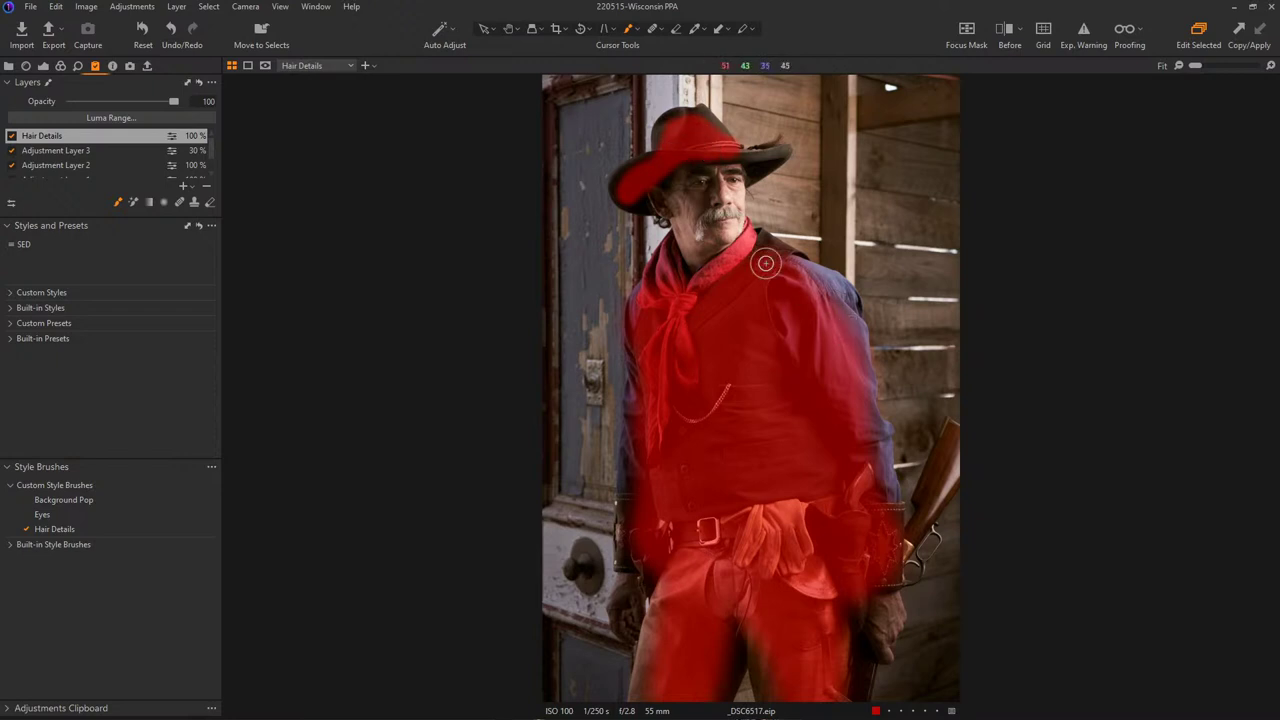
key("m")
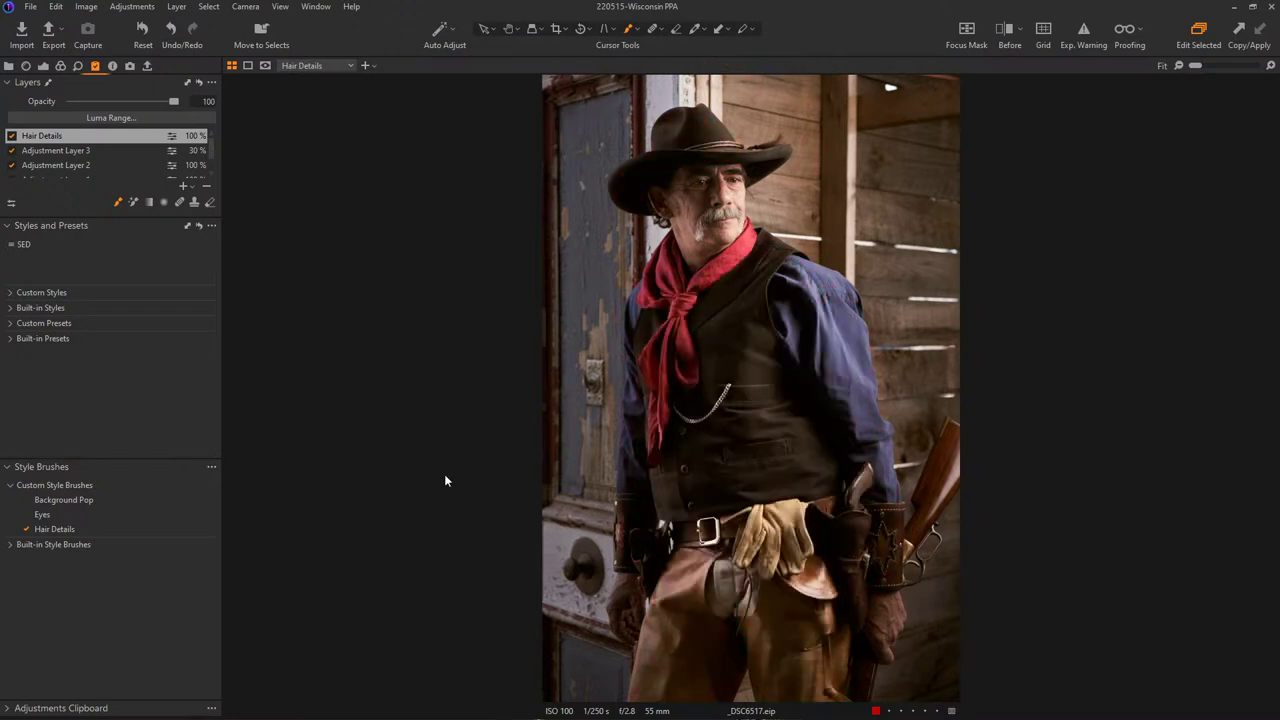
- Reduce the Hair Details layer's clarity to 8
left_click(60, 66)
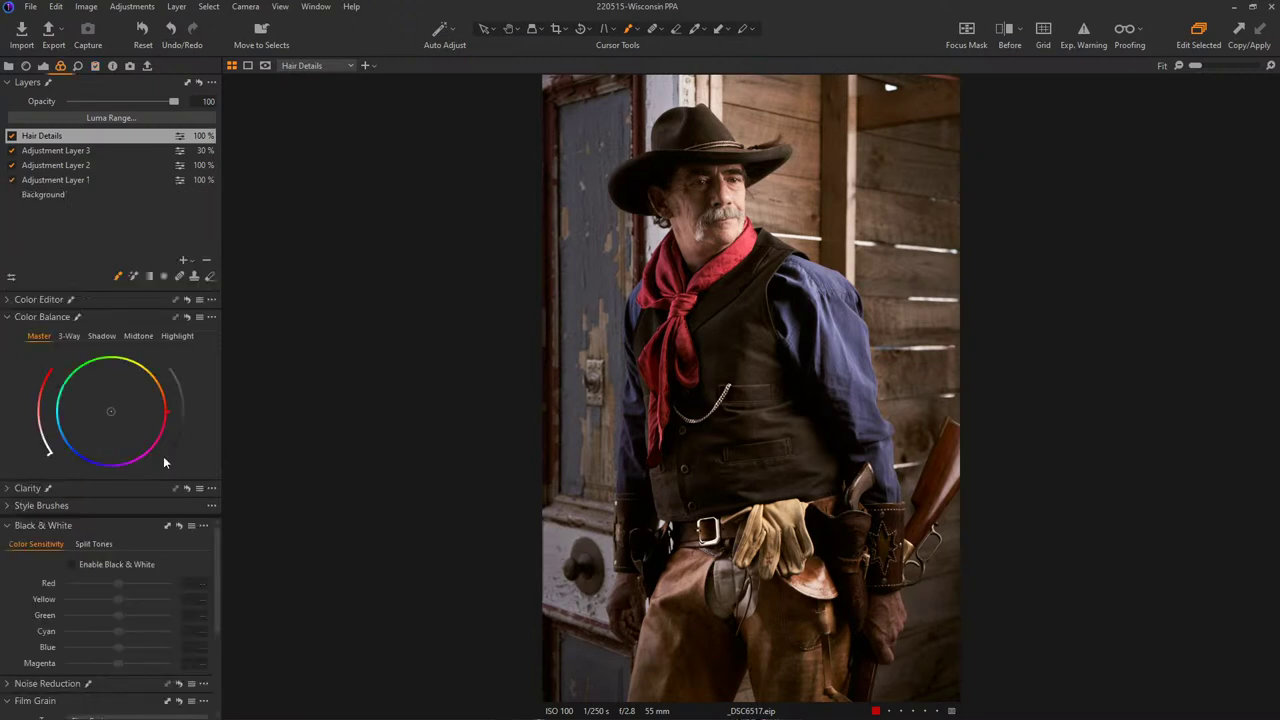
left_click(27, 488)
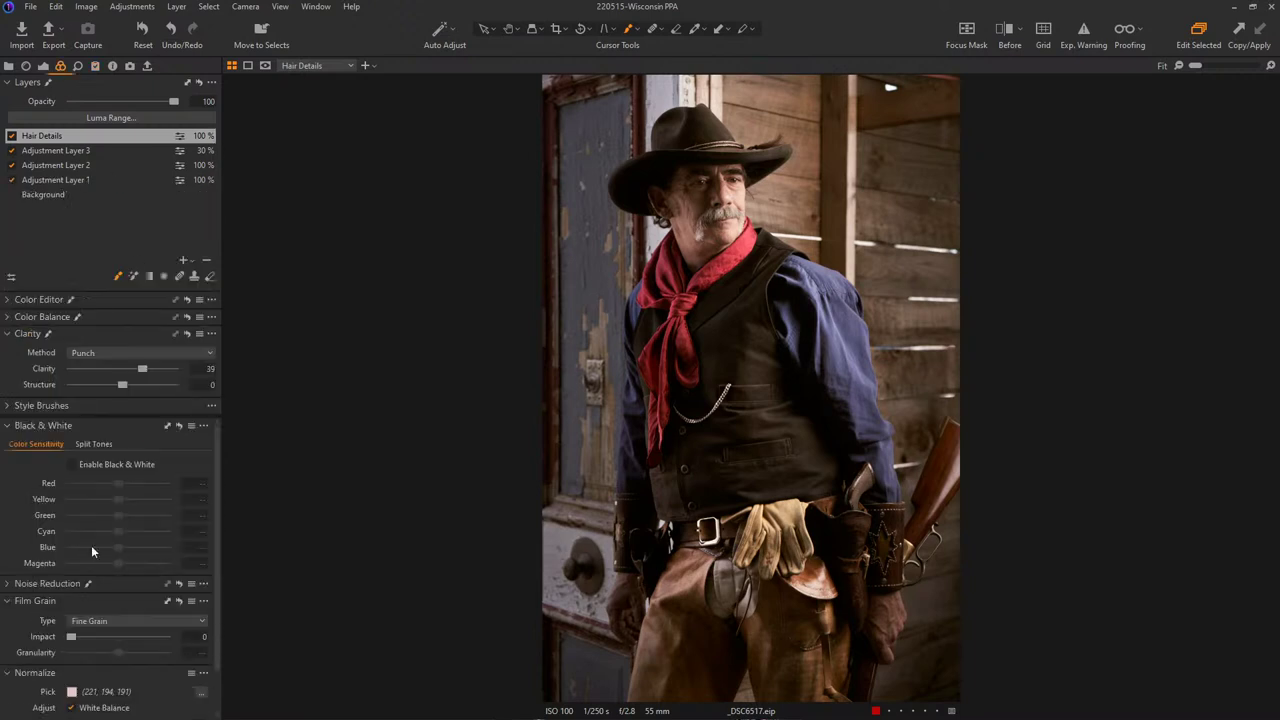
mouse_move(140, 369)
left_mouse_down()
mouse_move(112, 368)
mouse_move(134, 370)
mouse_move(127, 390)
mouse_move(159, 387)
mouse_move(122, 385)
mouse_move(126, 372)
left_mouse_up()
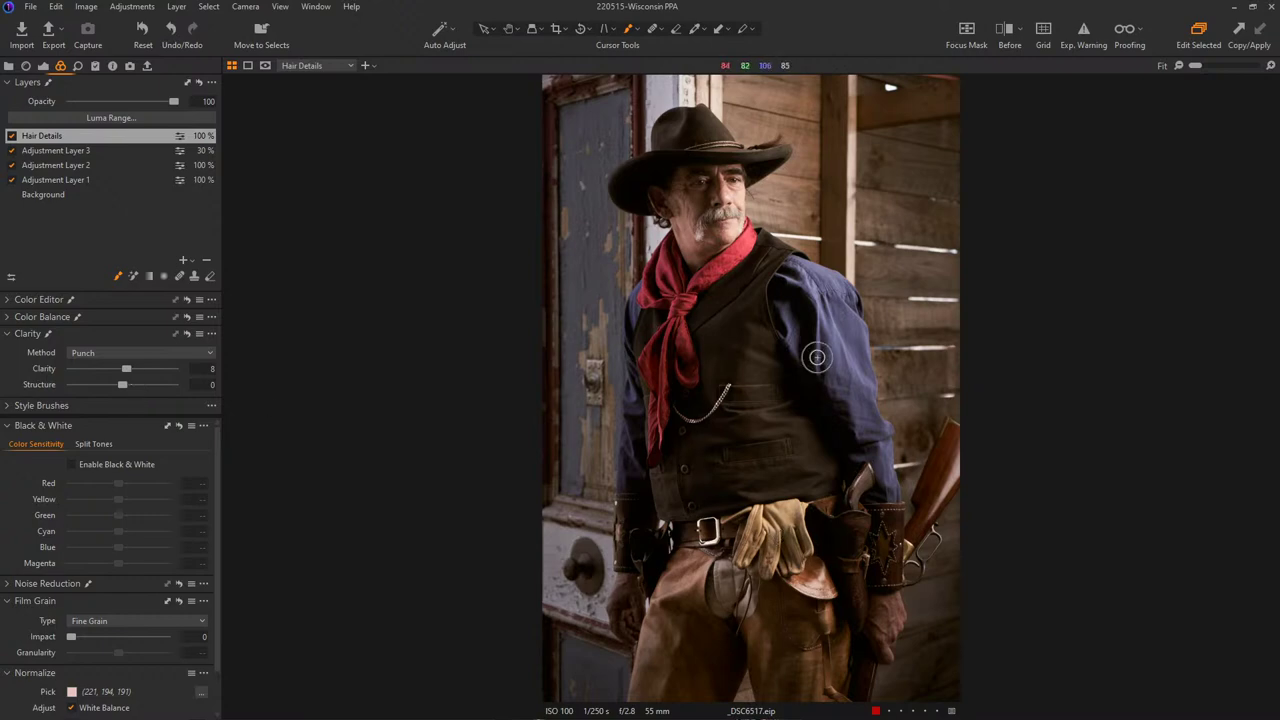
- Paint the custom Eyes style brush over both of the cowboy's eyes with a small brush and check the mask coverage
scroll(719, 141, "up", 5)
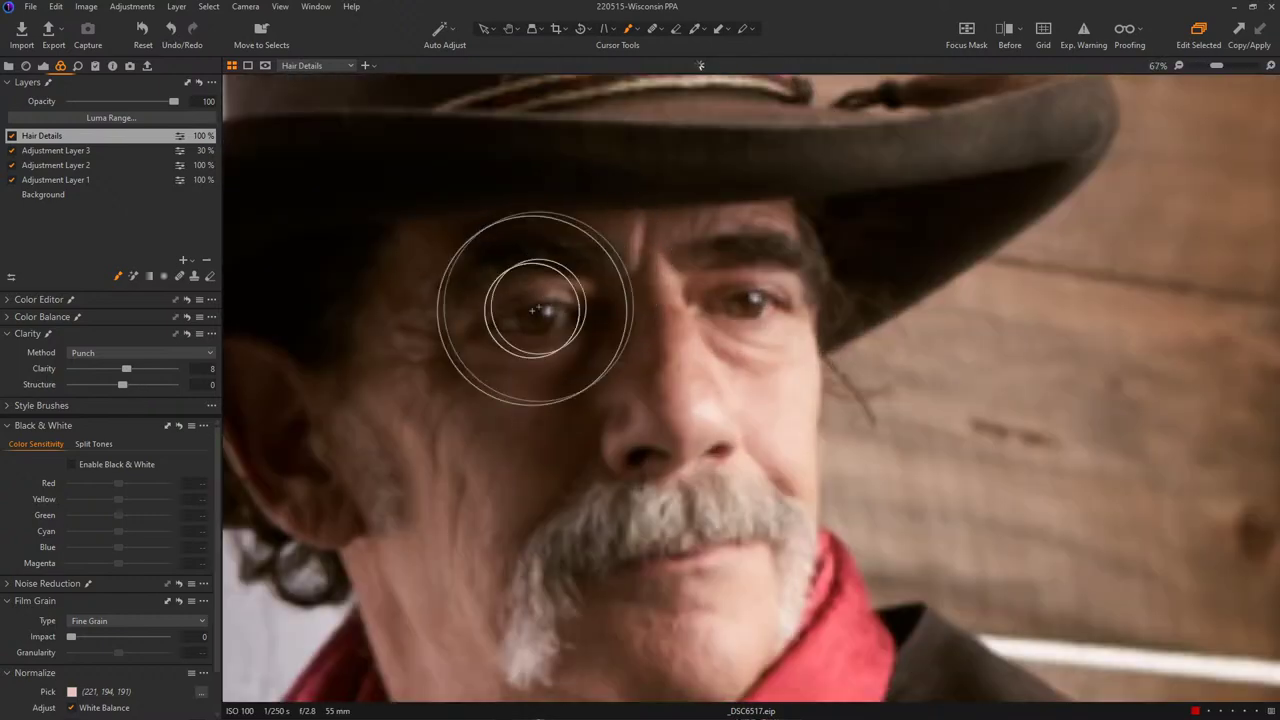
left_click(95, 66)
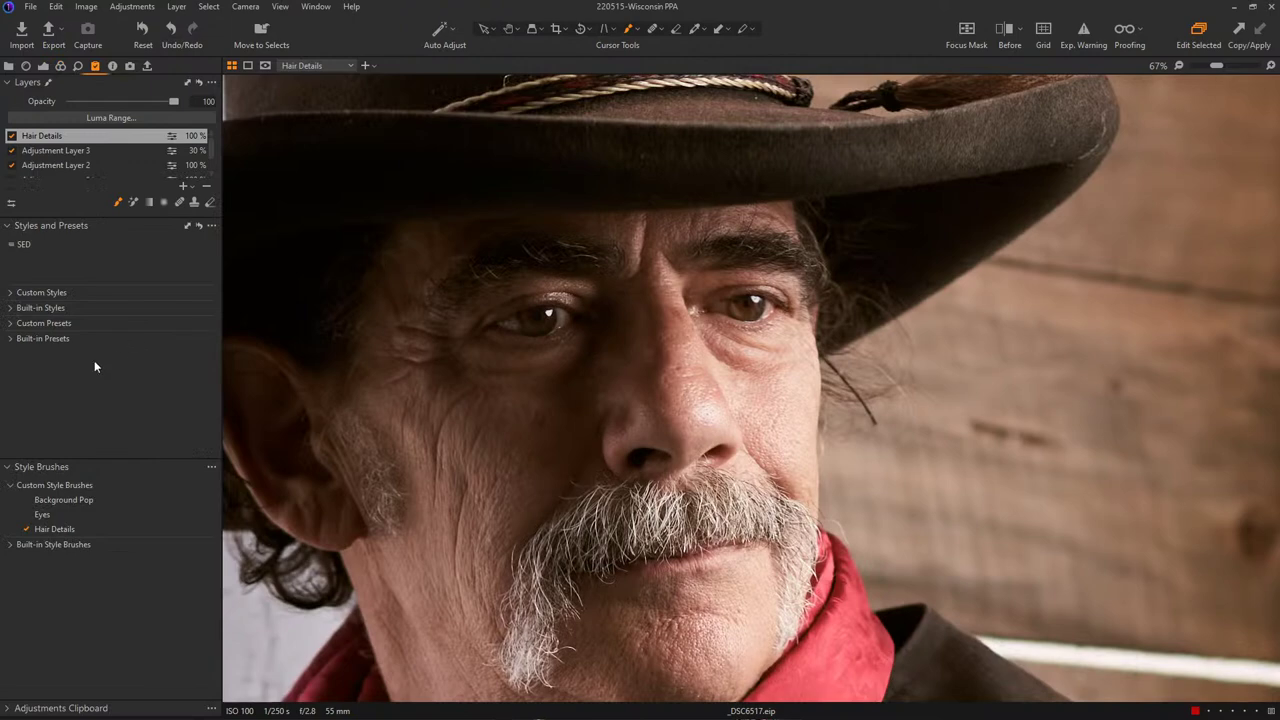
left_click(47, 514)
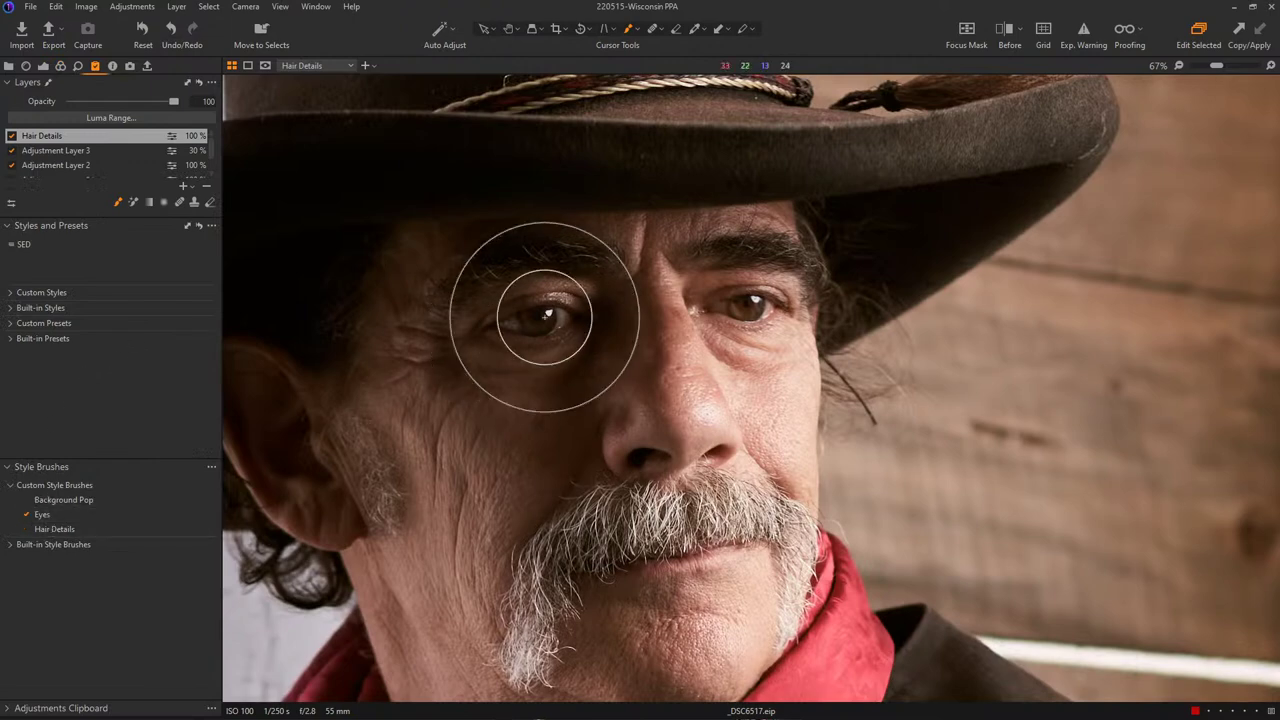
key("bracketleft")
key("bracketleft")
key("bracketleft")
key("bracketleft")
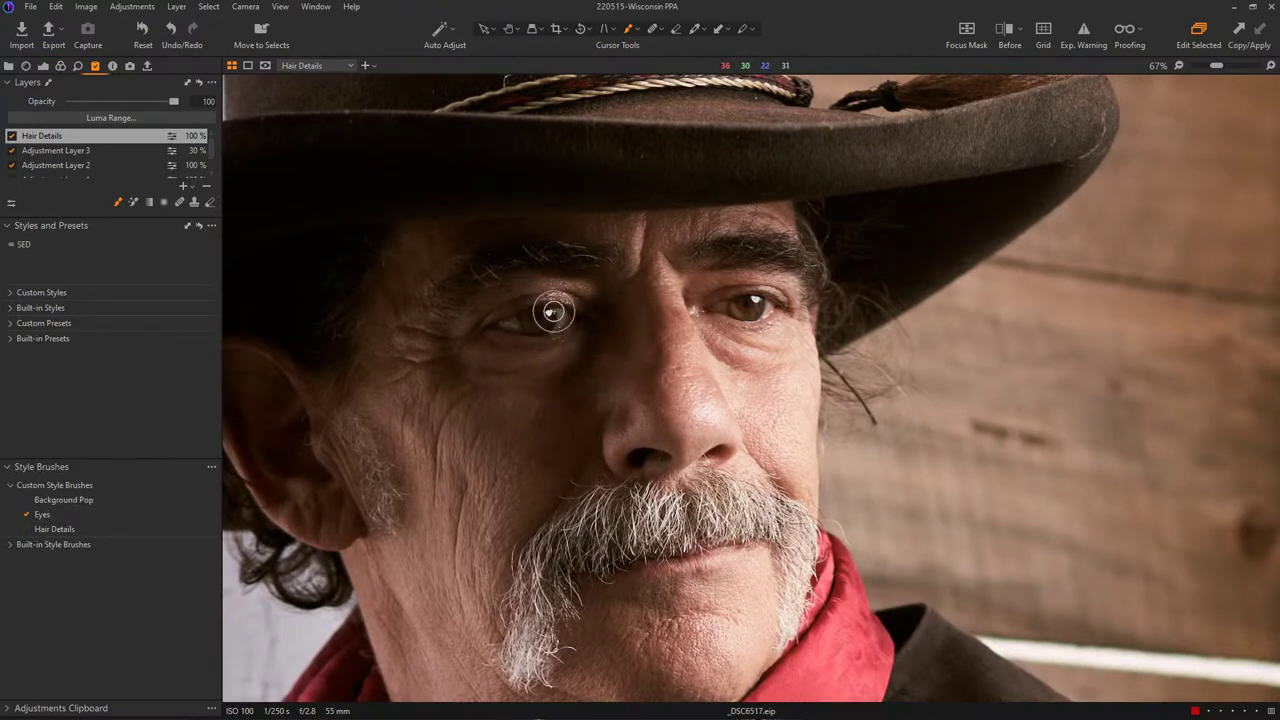
left_click_drag(551, 313, 536, 318)
mouse_move(757, 310)
left_mouse_down()
mouse_move(735, 305)
mouse_move(772, 308)
left_mouse_up()
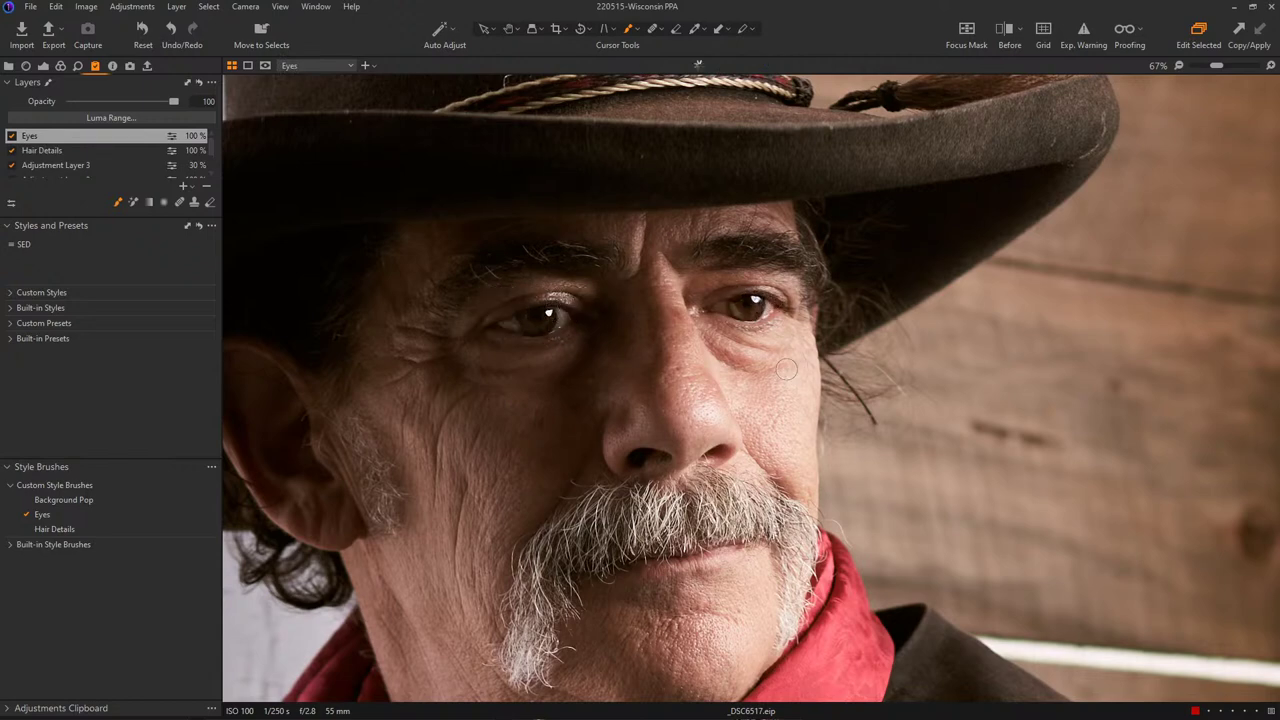
key("m")
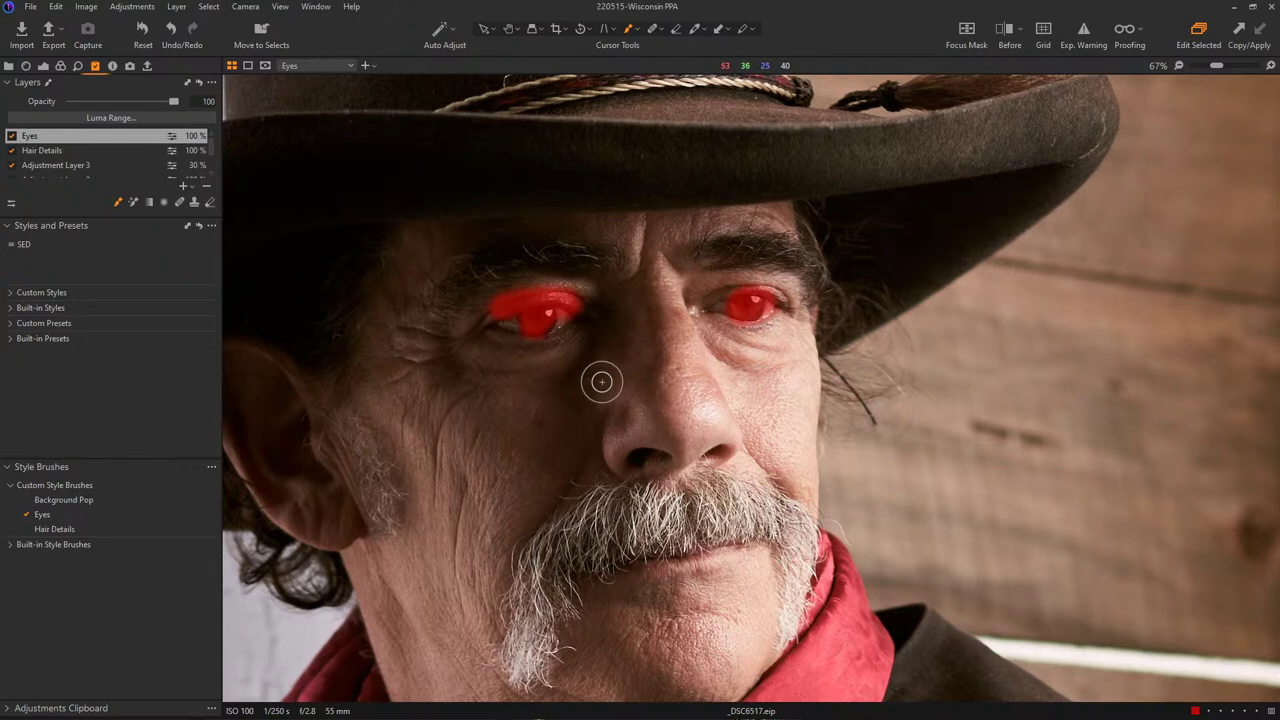
key("m")
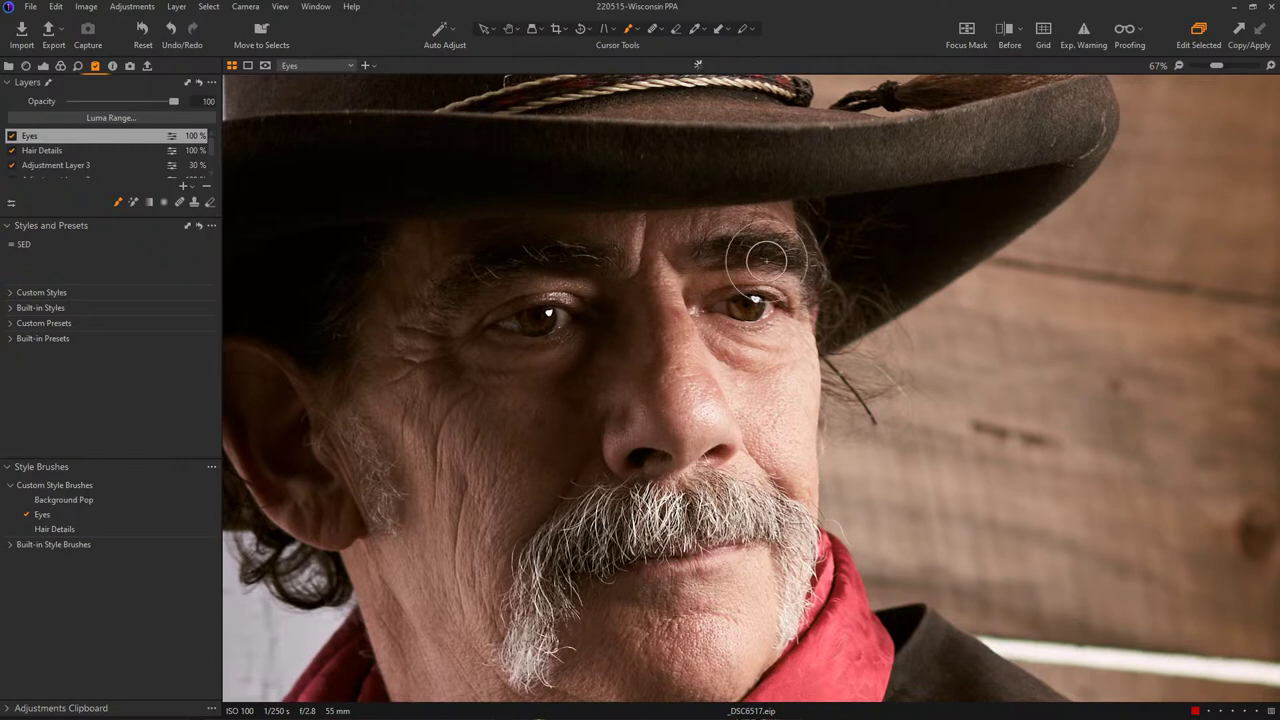
key("bracketleft")
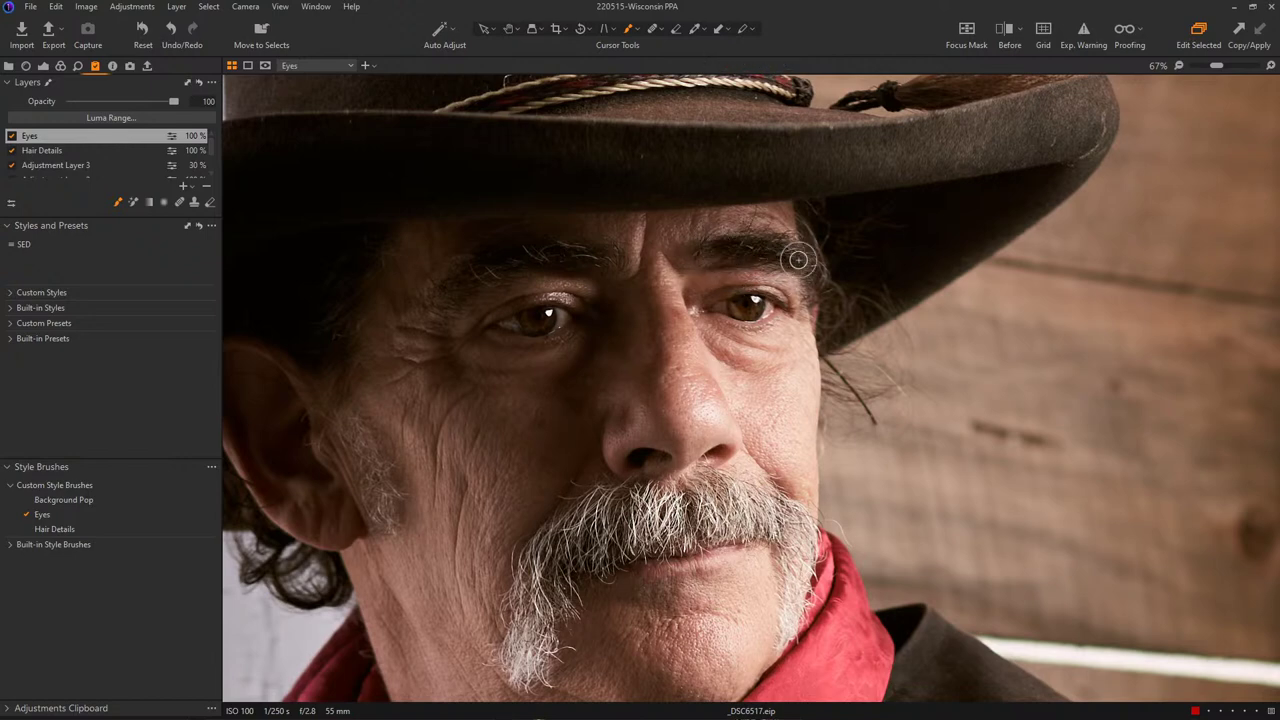
key("ctrl+minus")
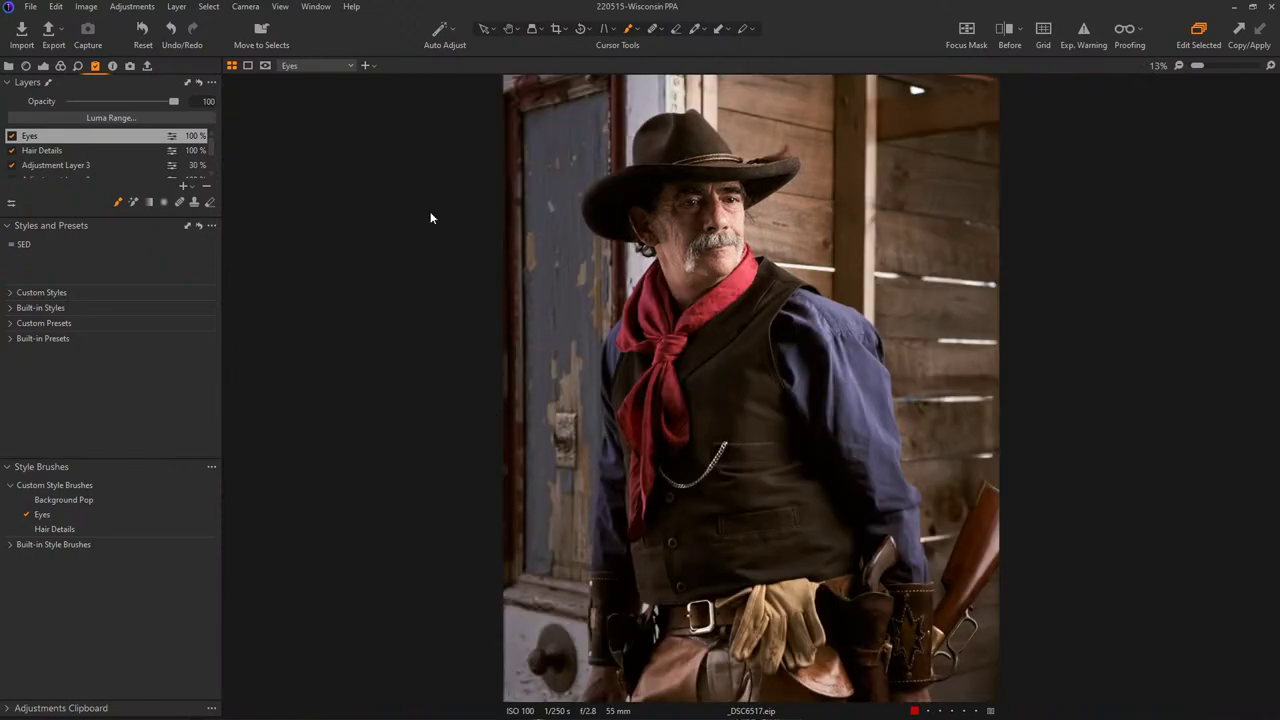
key("ctrl+0")
key("v")
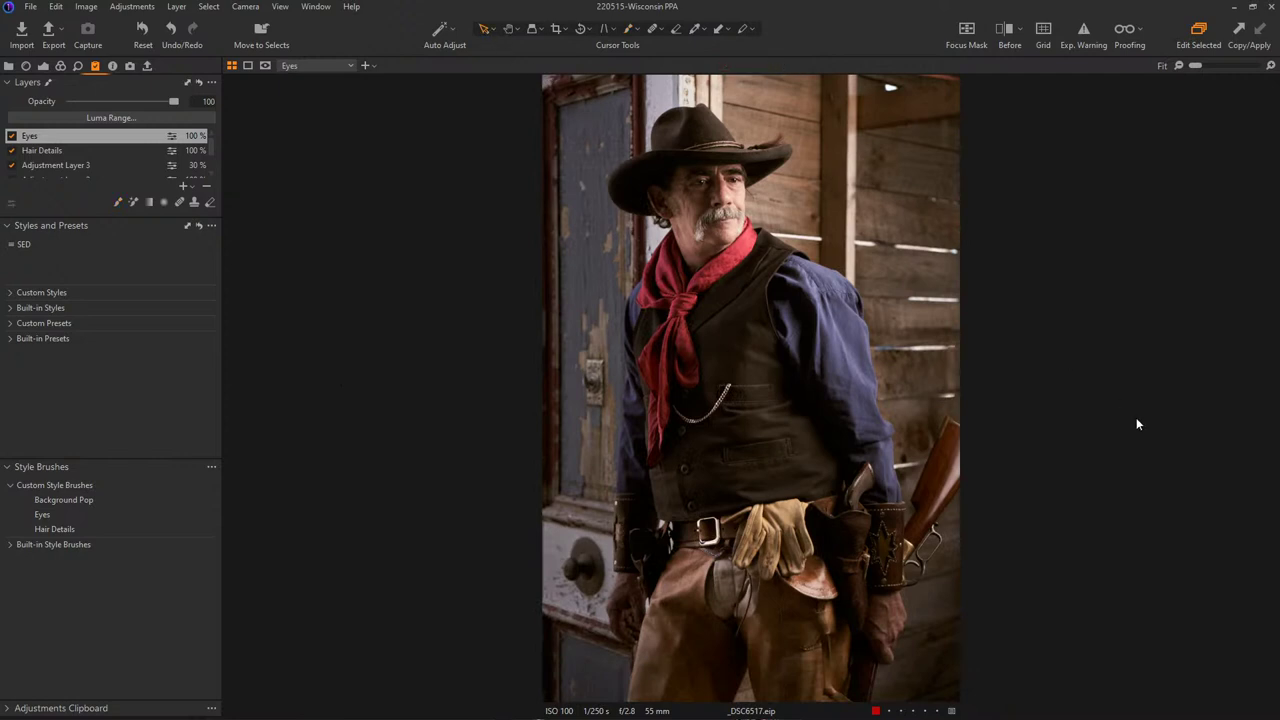
- Review the Eyes layer's clarity settings and the Background layer's exposure and dynamic range settings
left_click(60, 65)
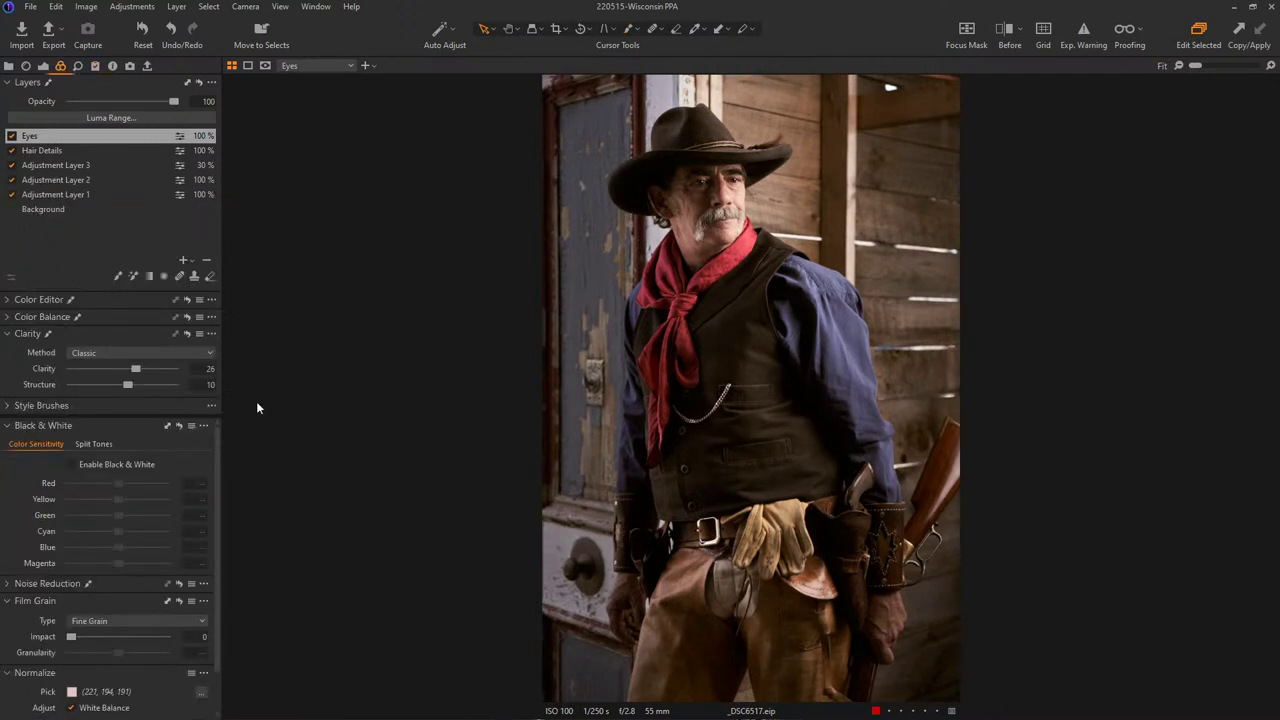
left_click(43, 65)
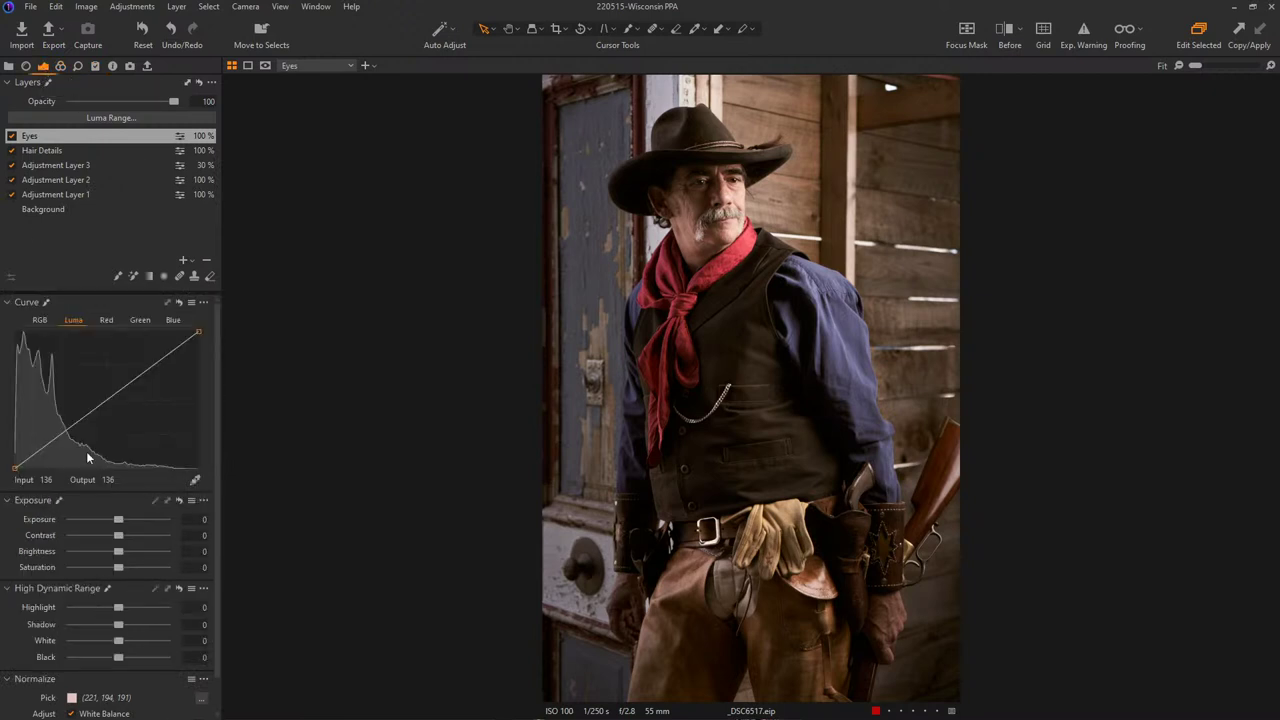
left_click(53, 209)
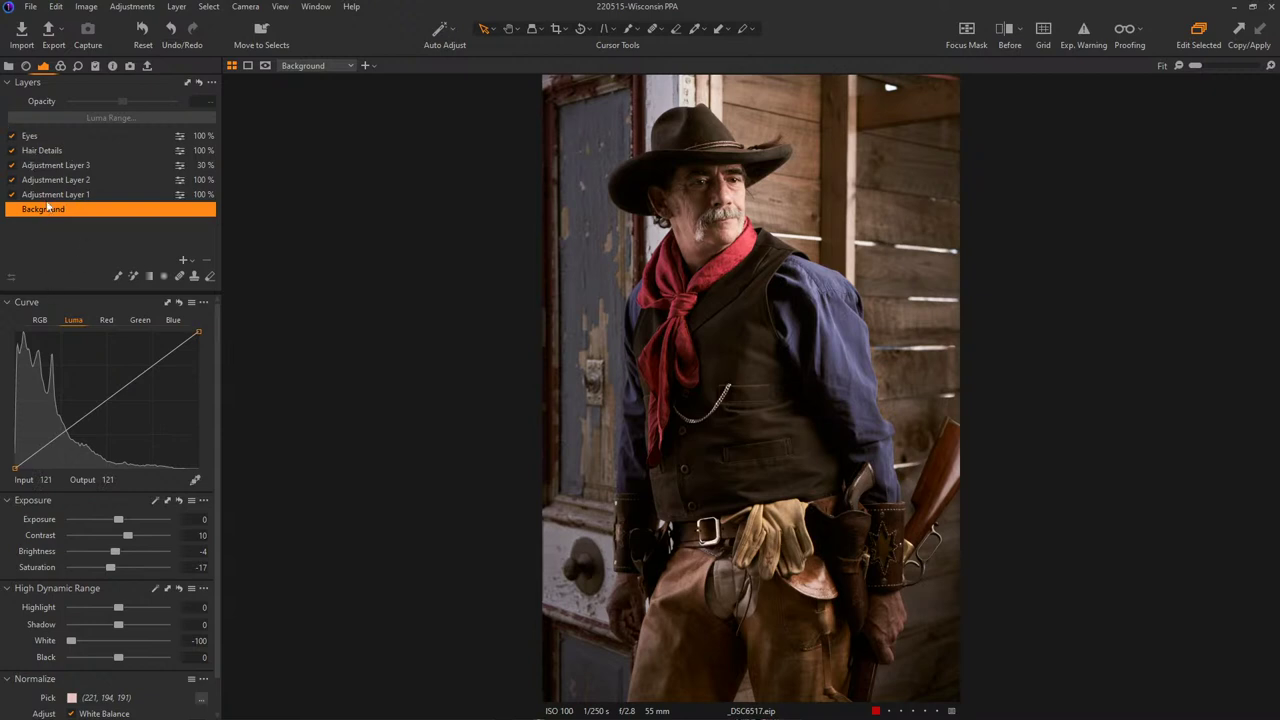
- Check Adjustment Layer 1's effect, rename it as door, and rename Adjustment Layer 2 as right side
left_click(12, 194)
left_click(12, 194)
double_click(52, 195)
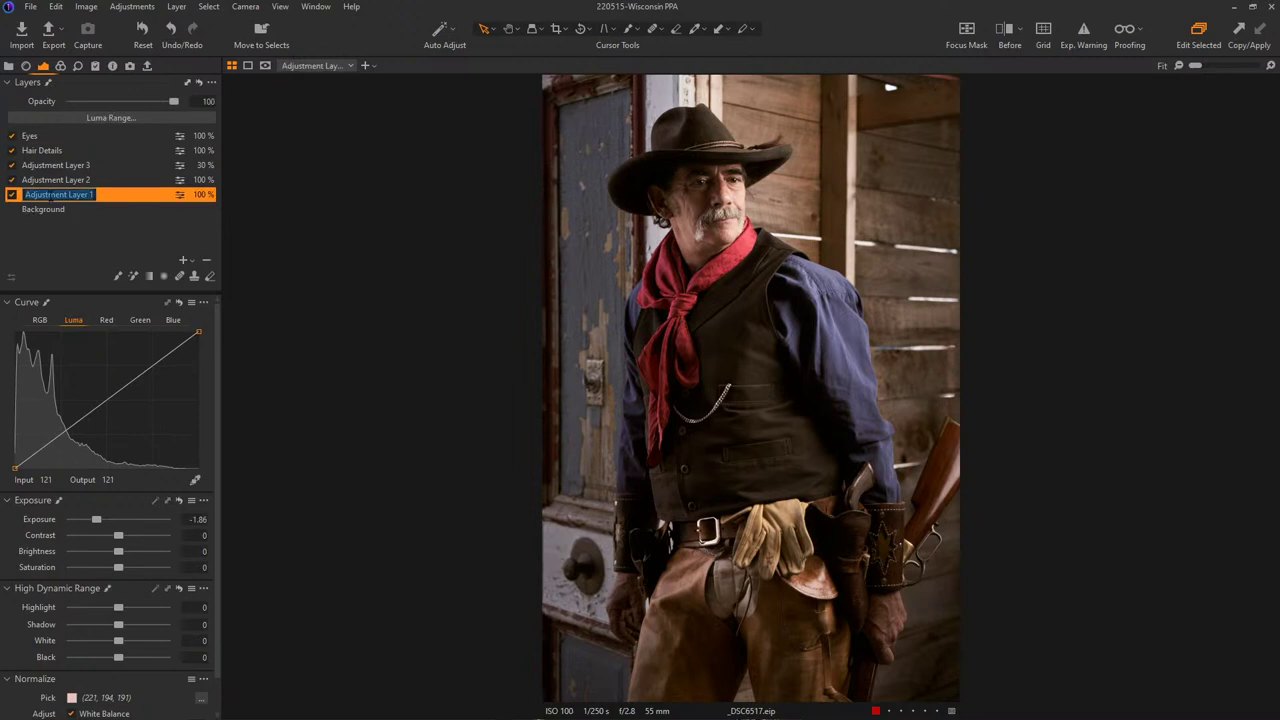
type("door")
key("Return")
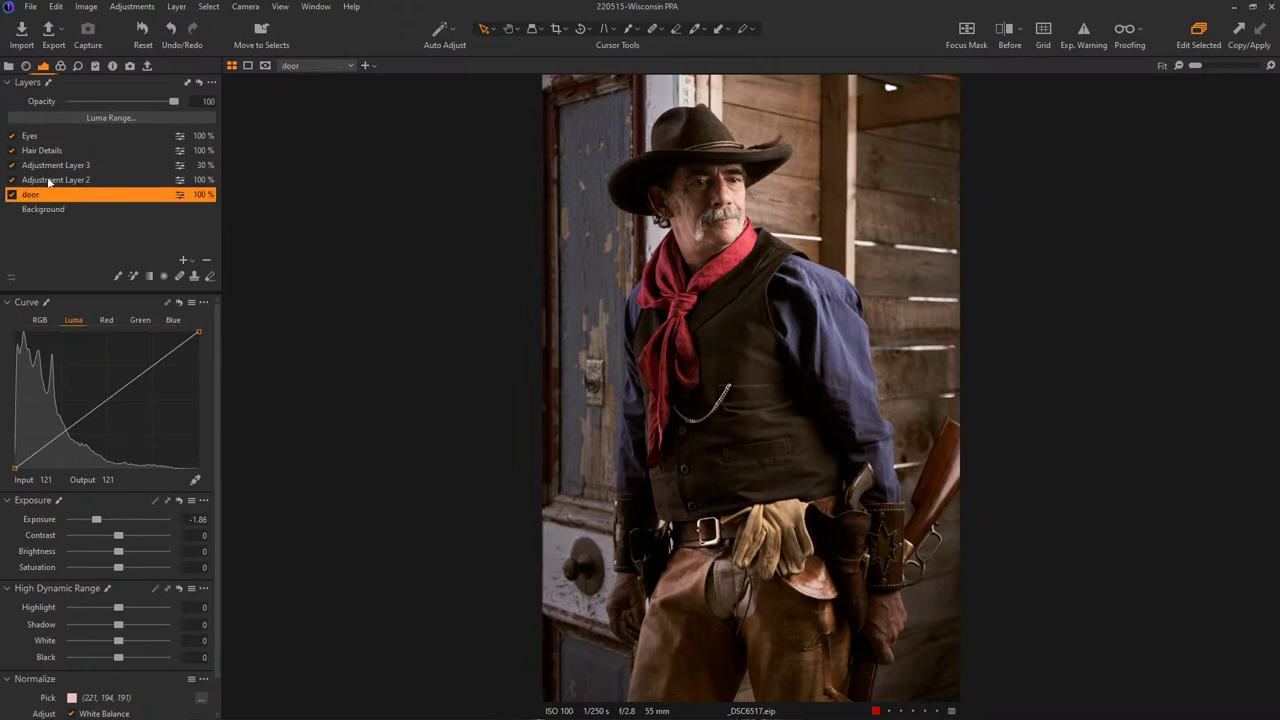
double_click(48, 180)
type("right side")
key("Return")
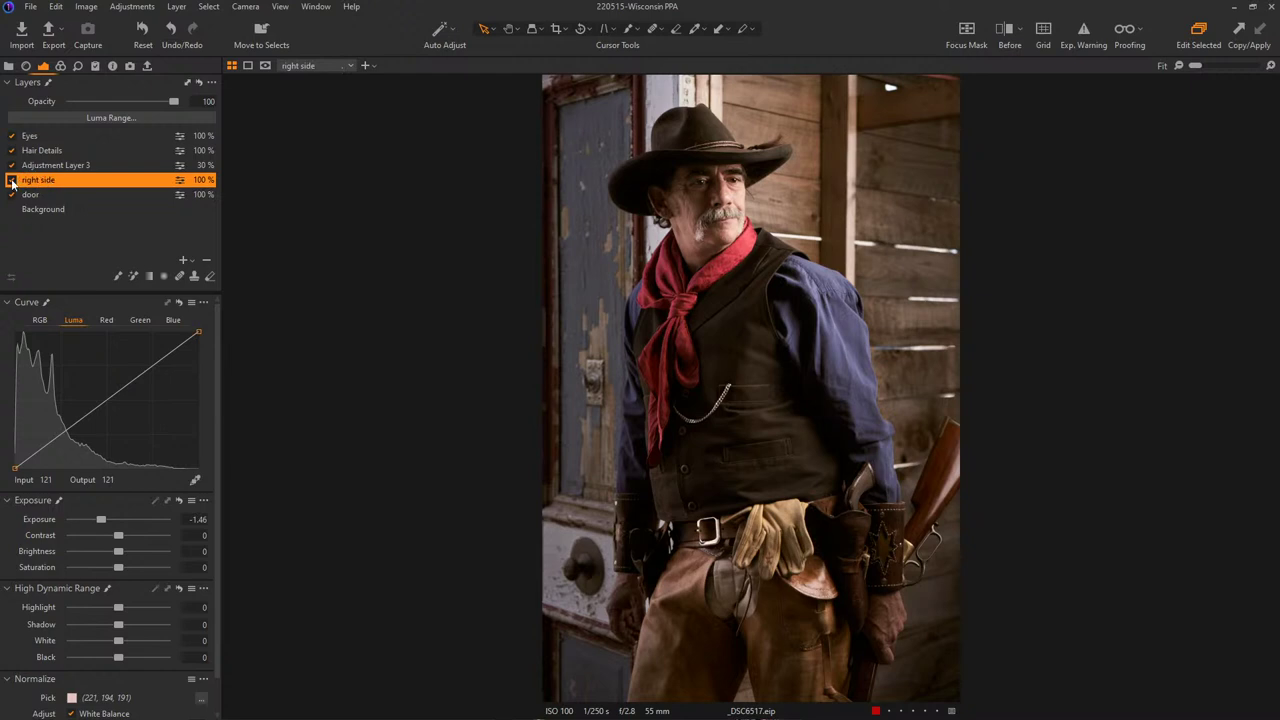
- Toggle the right side and door layers to check their effects, and rename Adjustment Layer 3 as color
left_click(12, 180)
left_click(12, 180)
left_click(13, 195)
left_click(13, 195)
left_click(46, 167)
double_click(48, 166)
type("color")
key("Return")
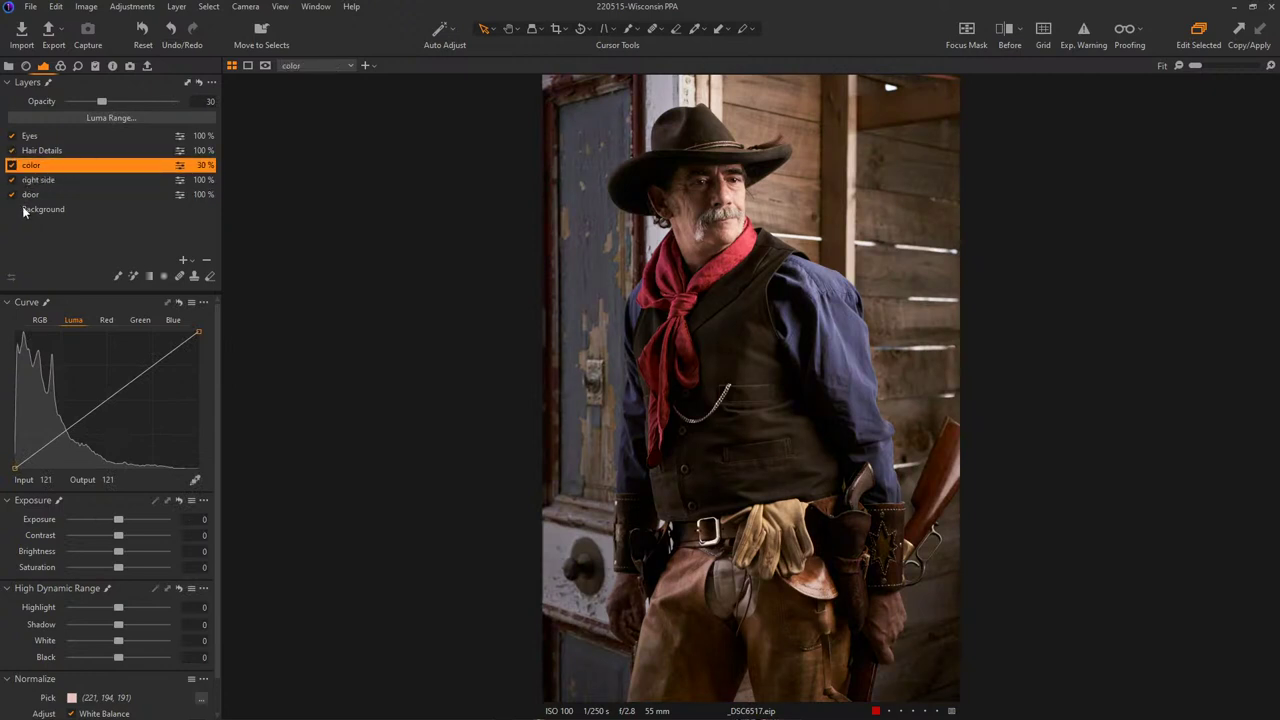
- Lower the Background layer's saturation to -31 and add vignetting with an amount of -0.85
left_click(31, 211)
mouse_move(116, 570)
left_mouse_down()
mouse_move(93, 564)
mouse_move(104, 566)
left_mouse_up()
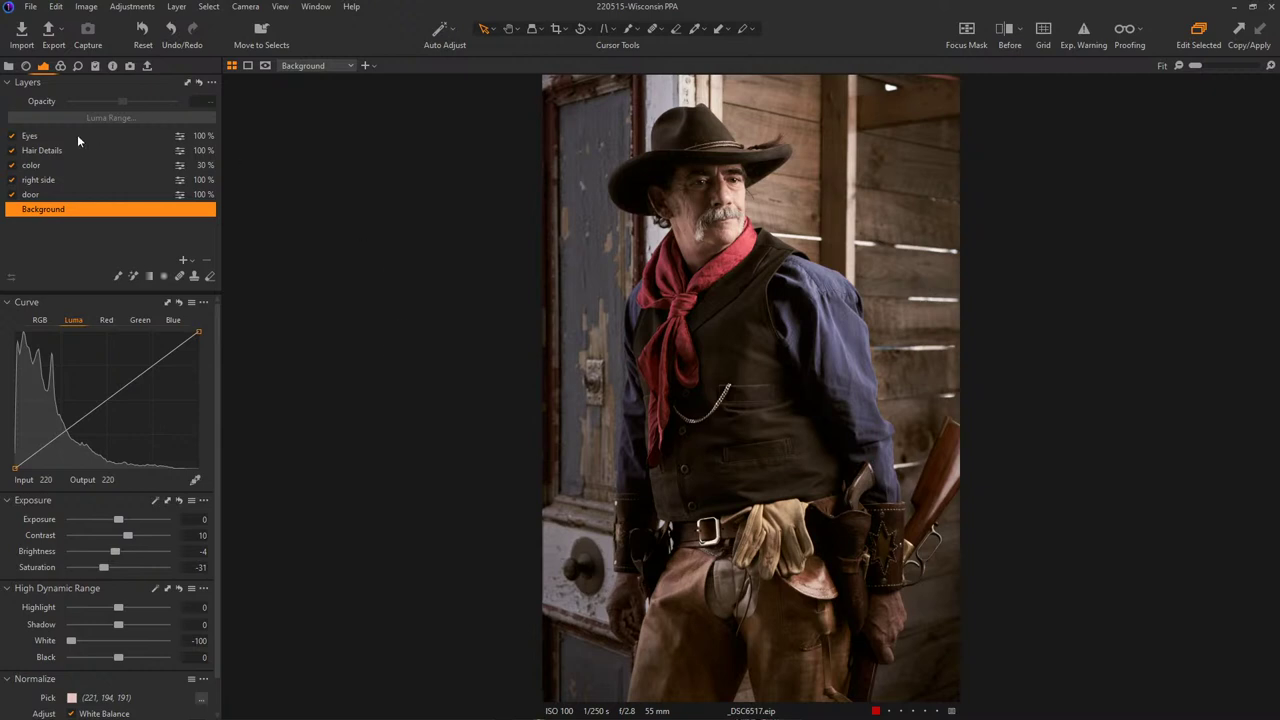
left_click(26, 66)
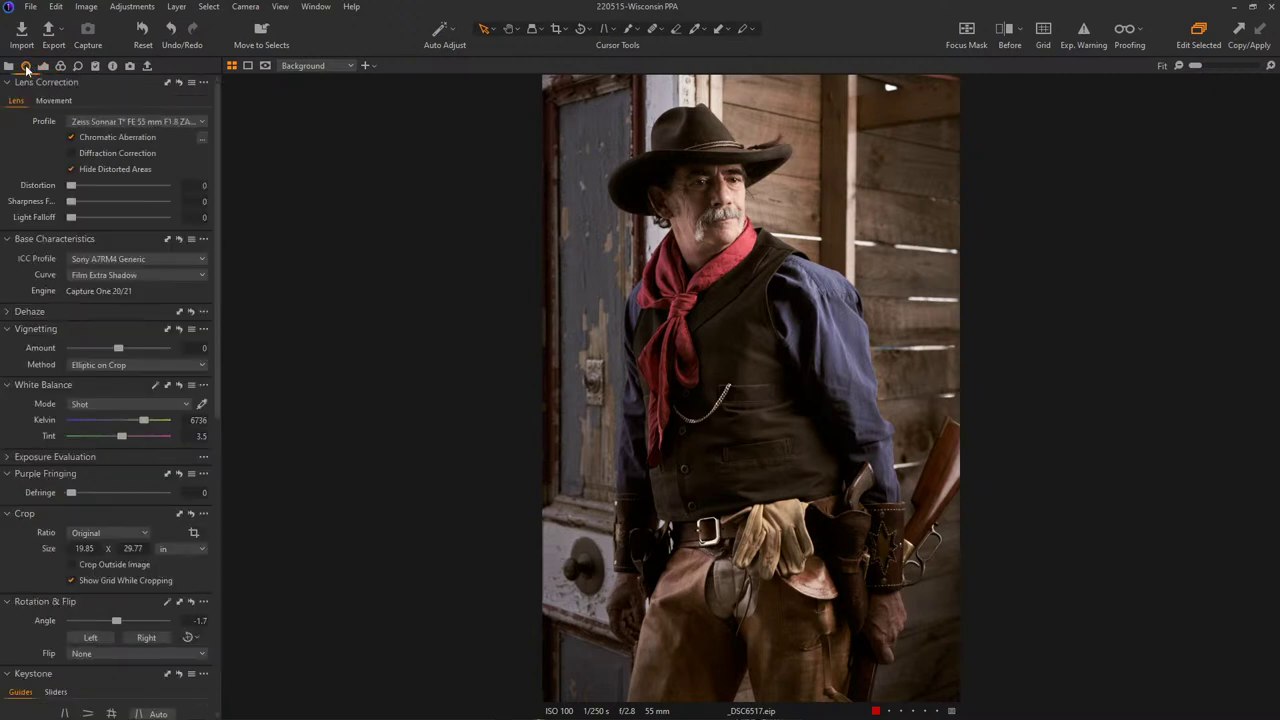
left_click_drag(119, 347, 104, 347)
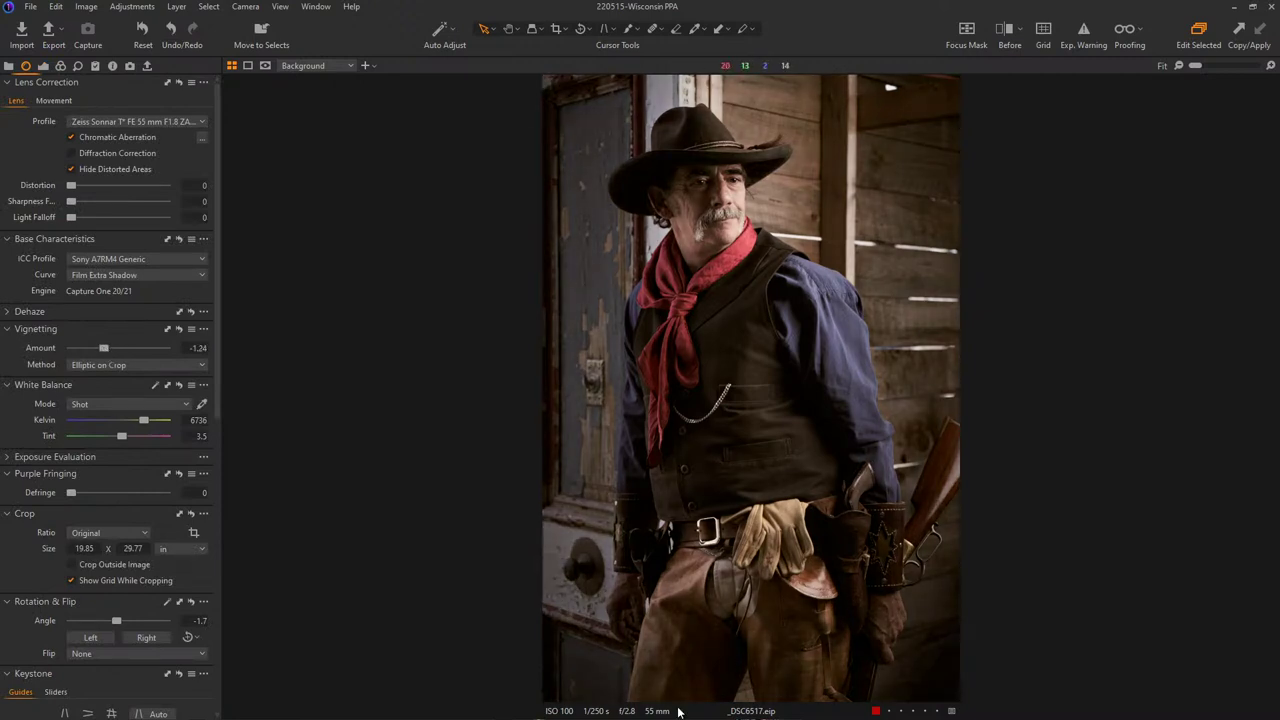
mouse_move(104, 349)
left_mouse_down()
mouse_move(88, 352)
mouse_move(110, 359)
left_mouse_up()
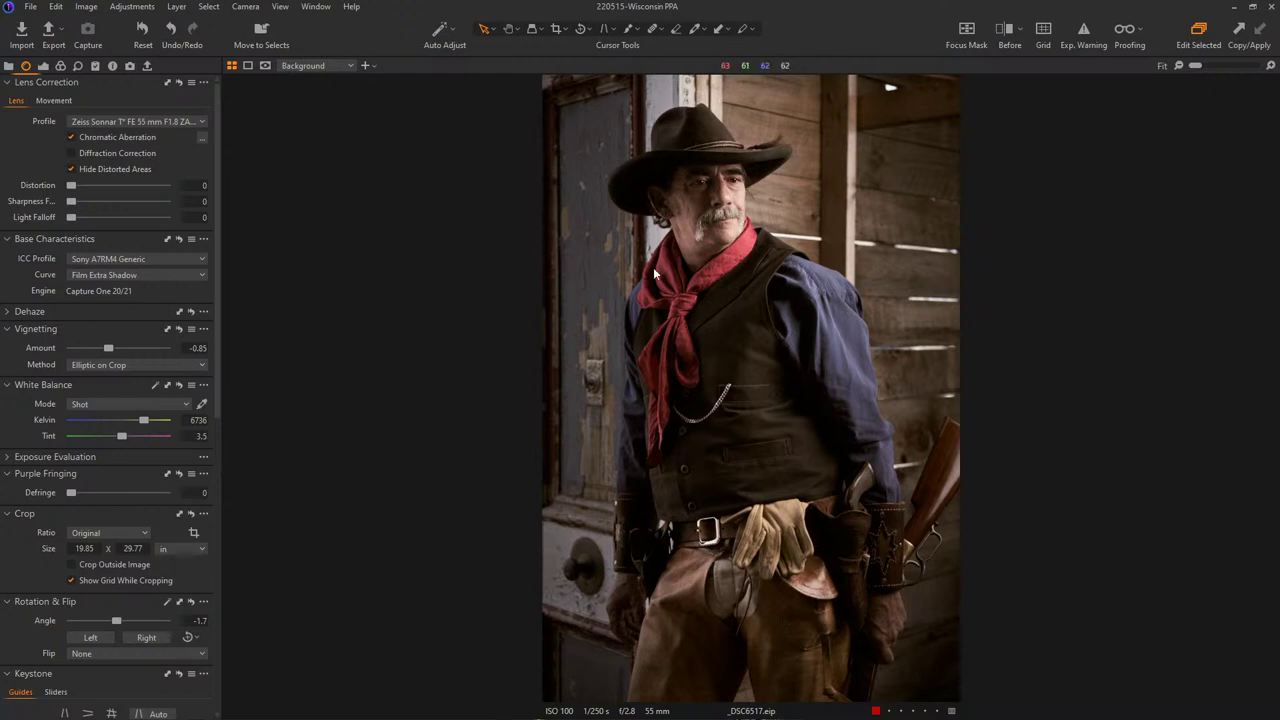
- Set the Background's contrast to -11 and saturation to -38, and add a shadow point and an upper anchor point to the Luma curve
left_click(43, 65)
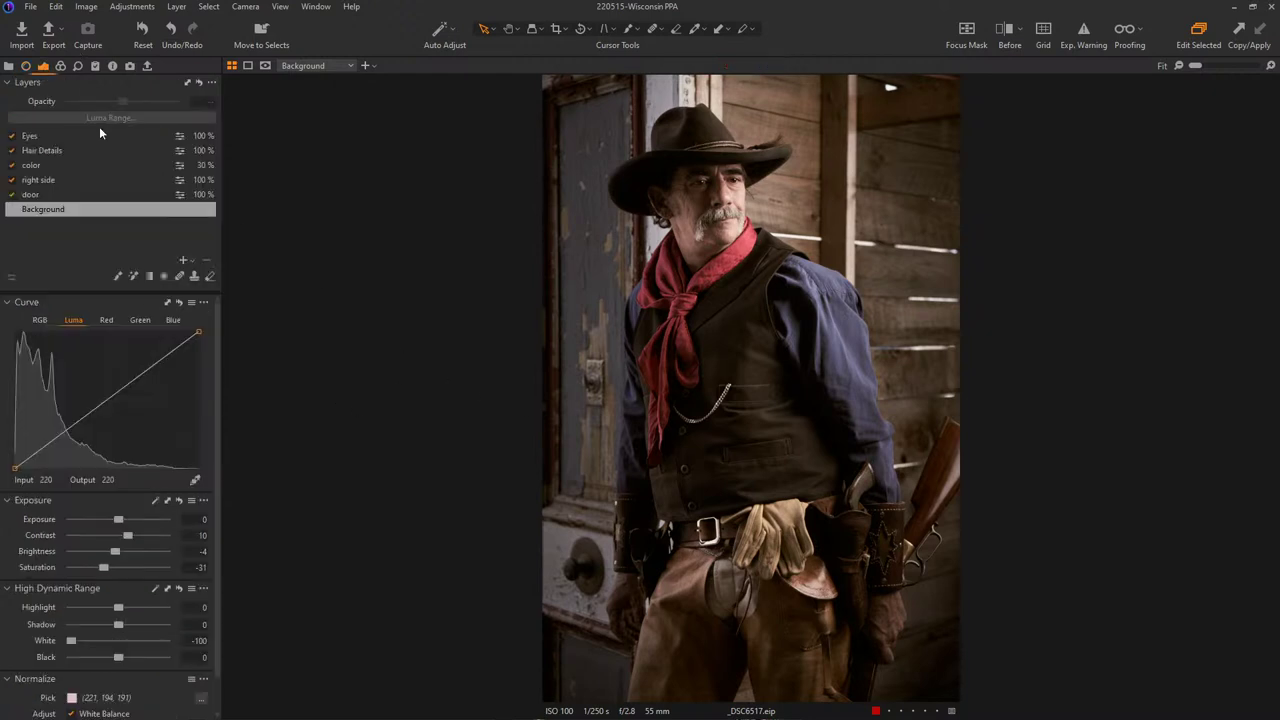
mouse_move(129, 537)
left_mouse_down()
mouse_move(146, 532)
mouse_move(106, 535)
mouse_move(102, 556)
mouse_move(115, 547)
left_mouse_up()
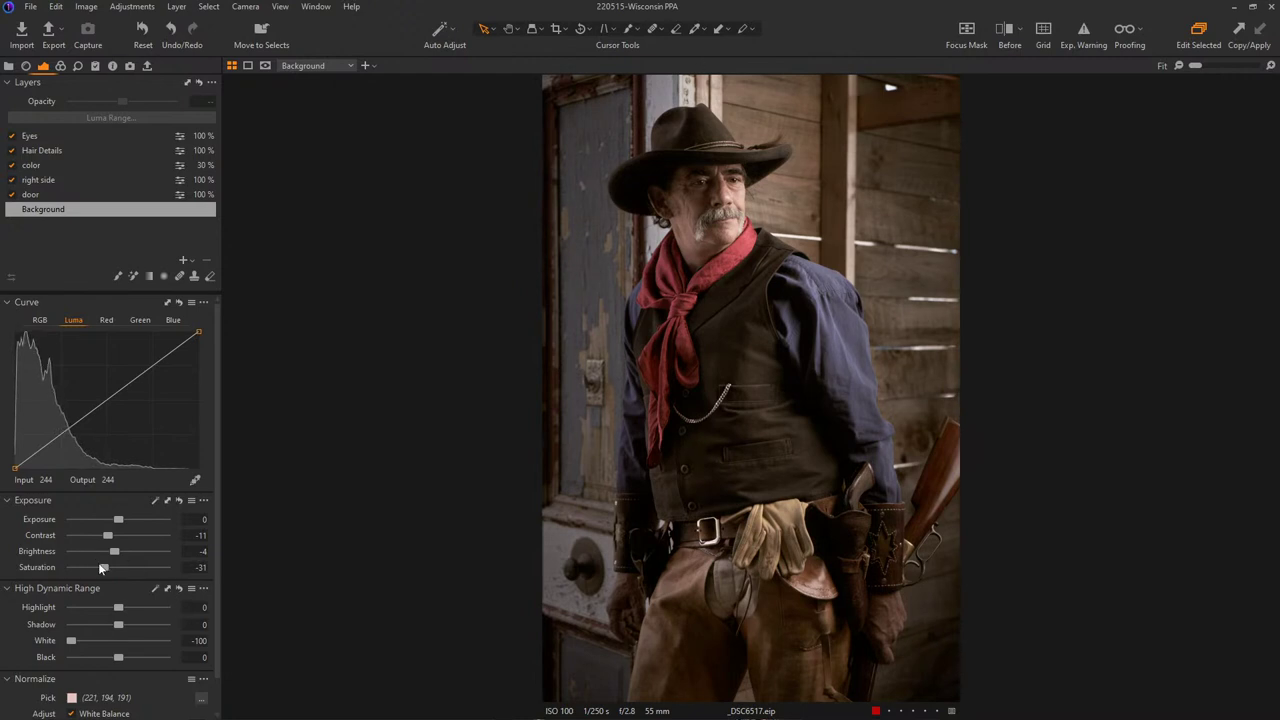
left_click_drag(103, 567, 100, 560)
left_click_drag(75, 422, 71, 426)
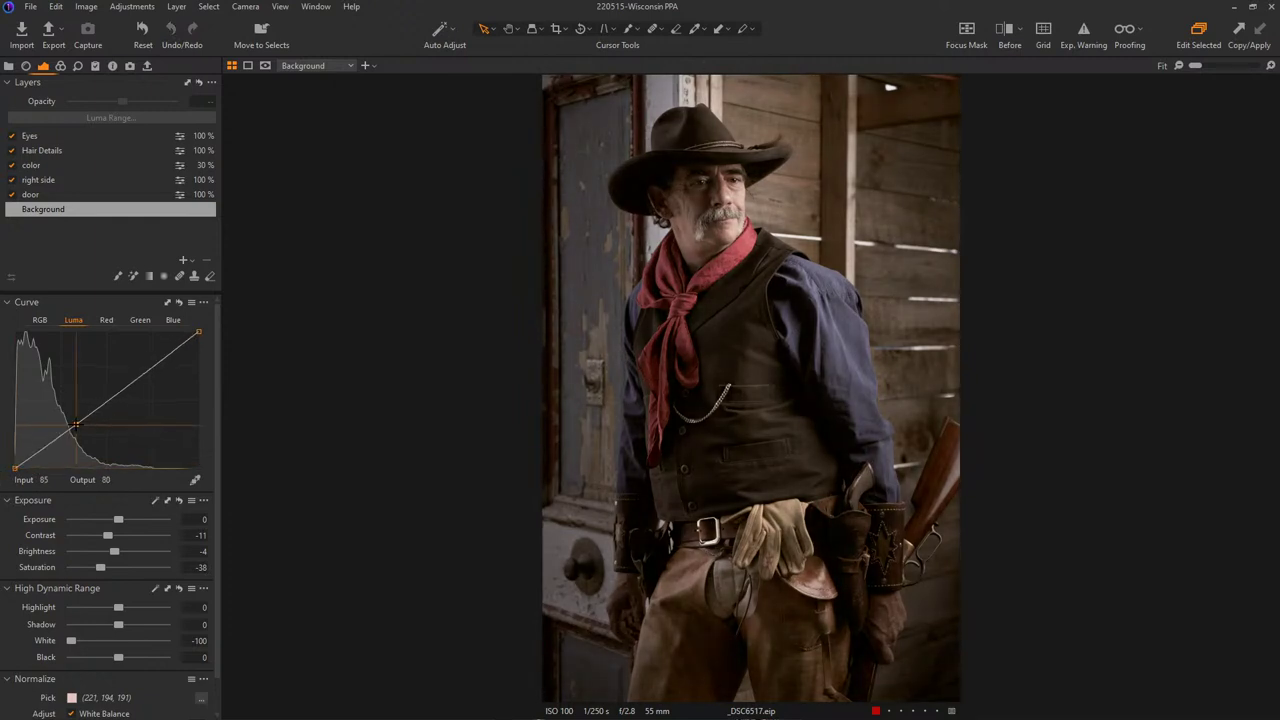
left_click(131, 380)
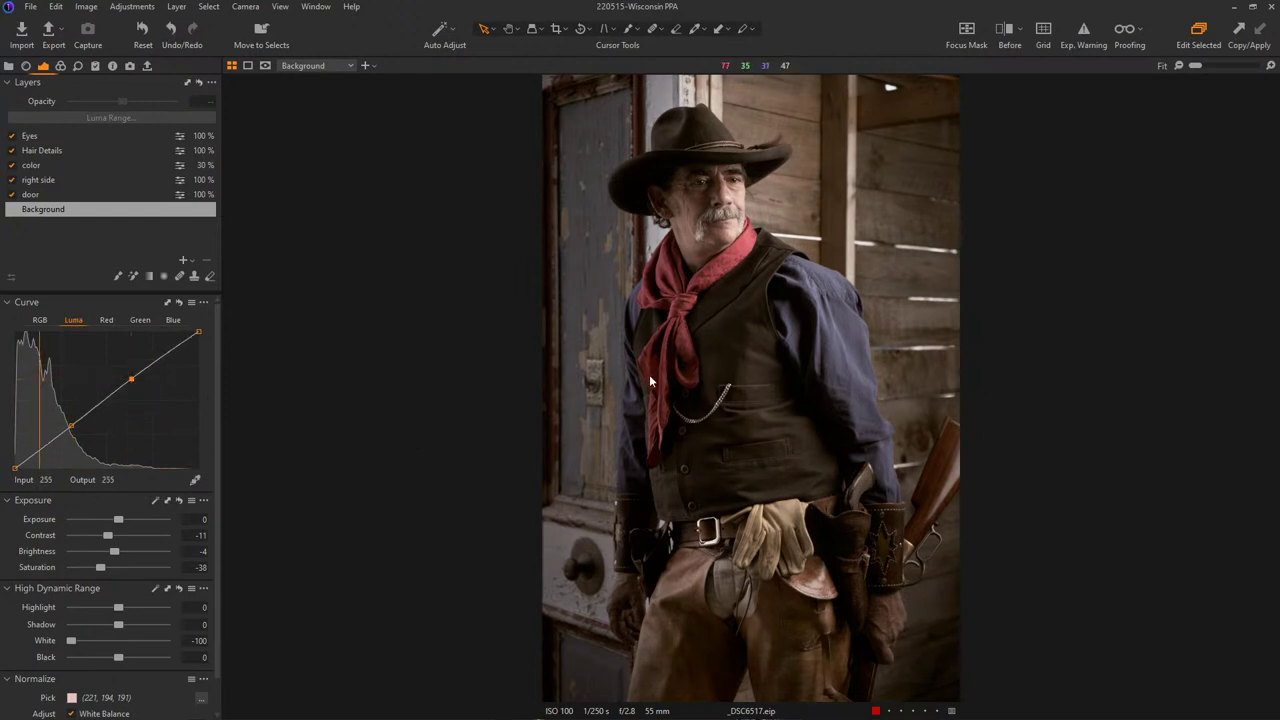
- Compare the portrait before and after its edits, and raise the Background's saturation slightly
key("y")
left_click_drag(742, 393, 688, 392)
key("y")
left_click_drag(101, 568, 103, 569)
left_click_drag(102, 567, 104, 567)
- Raise the color layer's opacity to 100, reset its Color Balance, and shift the Master color wheel toward orange
left_click(33, 166)
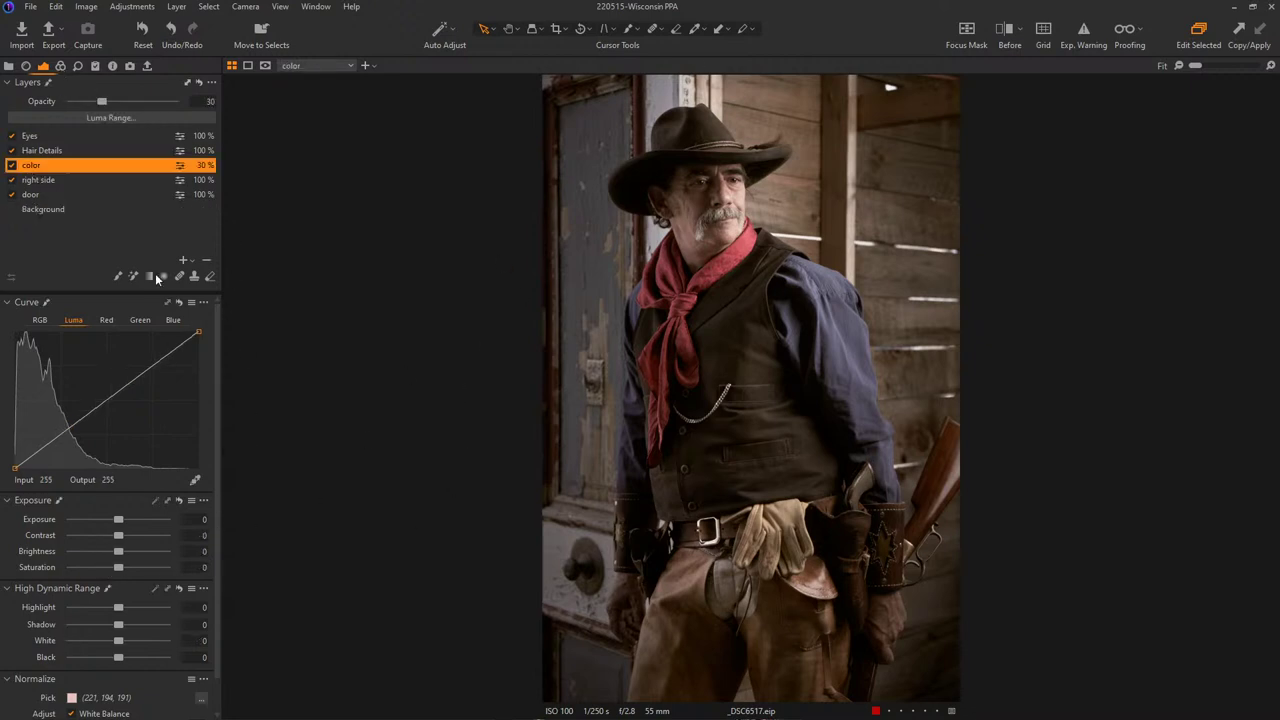
left_click_drag(101, 101, 119, 105)
left_click_drag(121, 110, 223, 116)
left_click(60, 65)
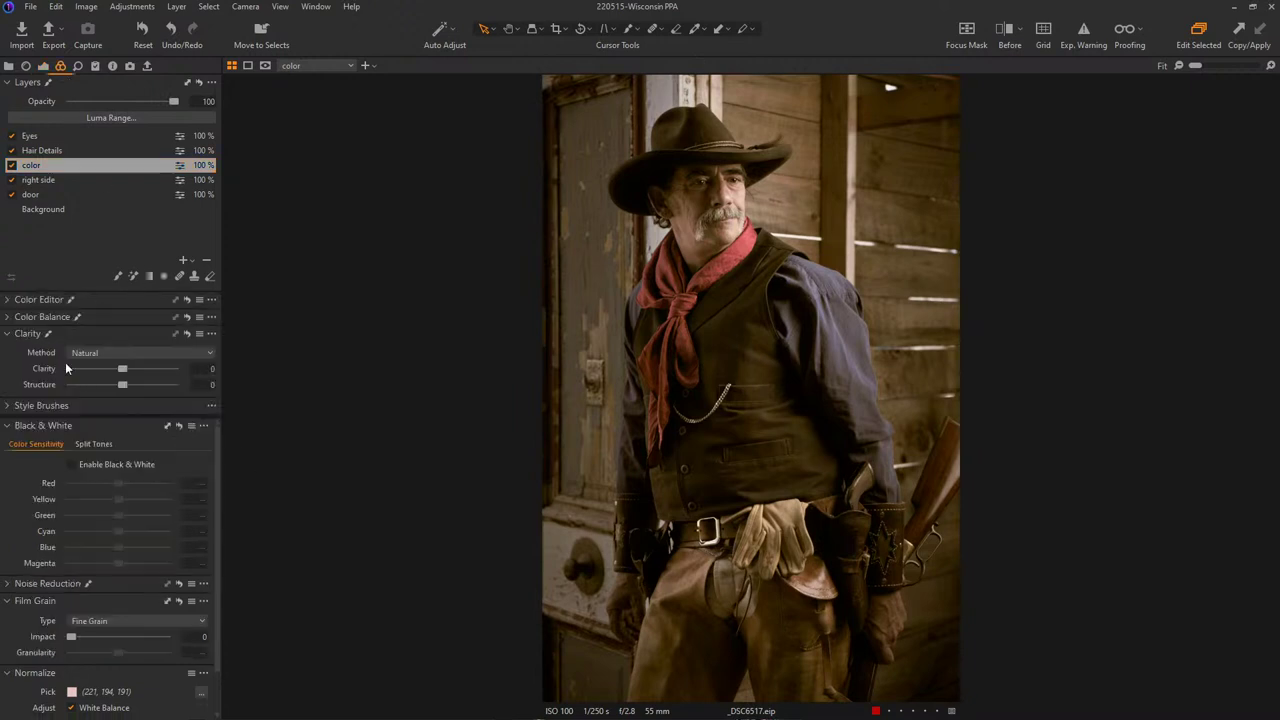
left_click(26, 316)
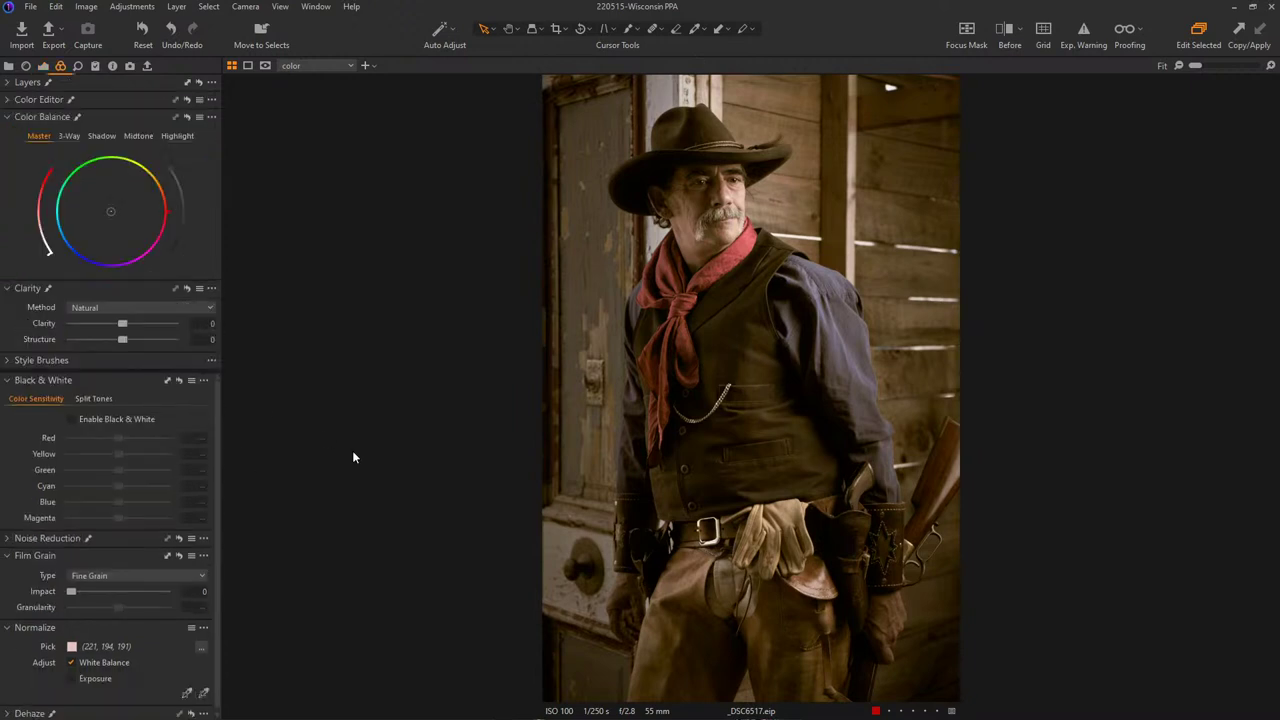
left_click(184, 118)
left_click_drag(110, 213, 219, 133)
left_click_drag(36, 197, 41, 187)
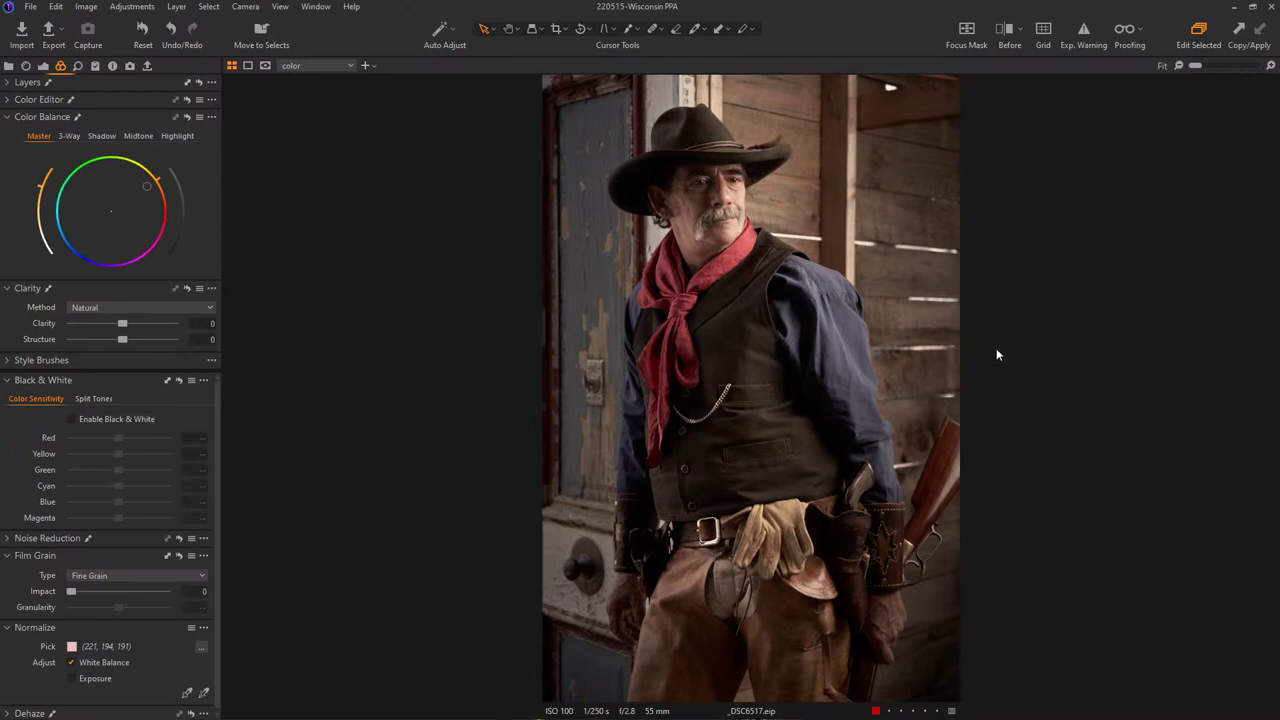
- Copy the adjustments from _DSC6517.eip and open the smoking cowboy image _DSC6608.eip in the viewer
key("ctrl+alt+n")
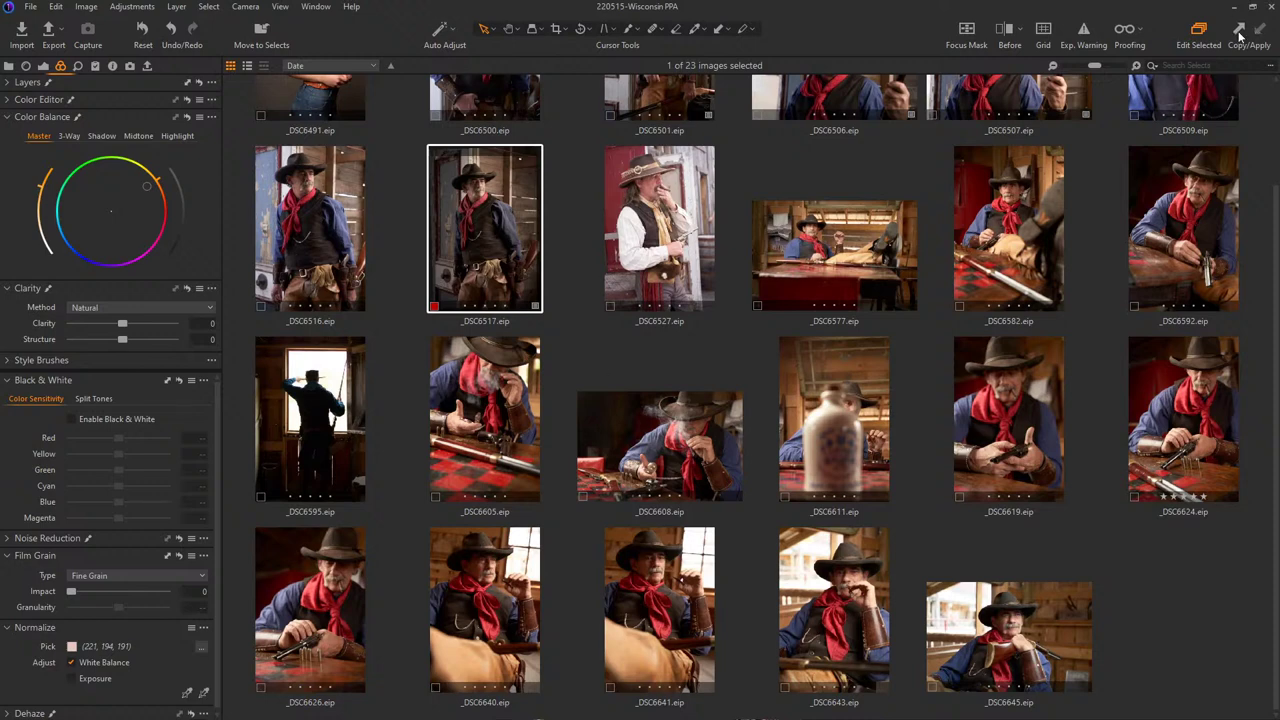
left_click(495, 384)
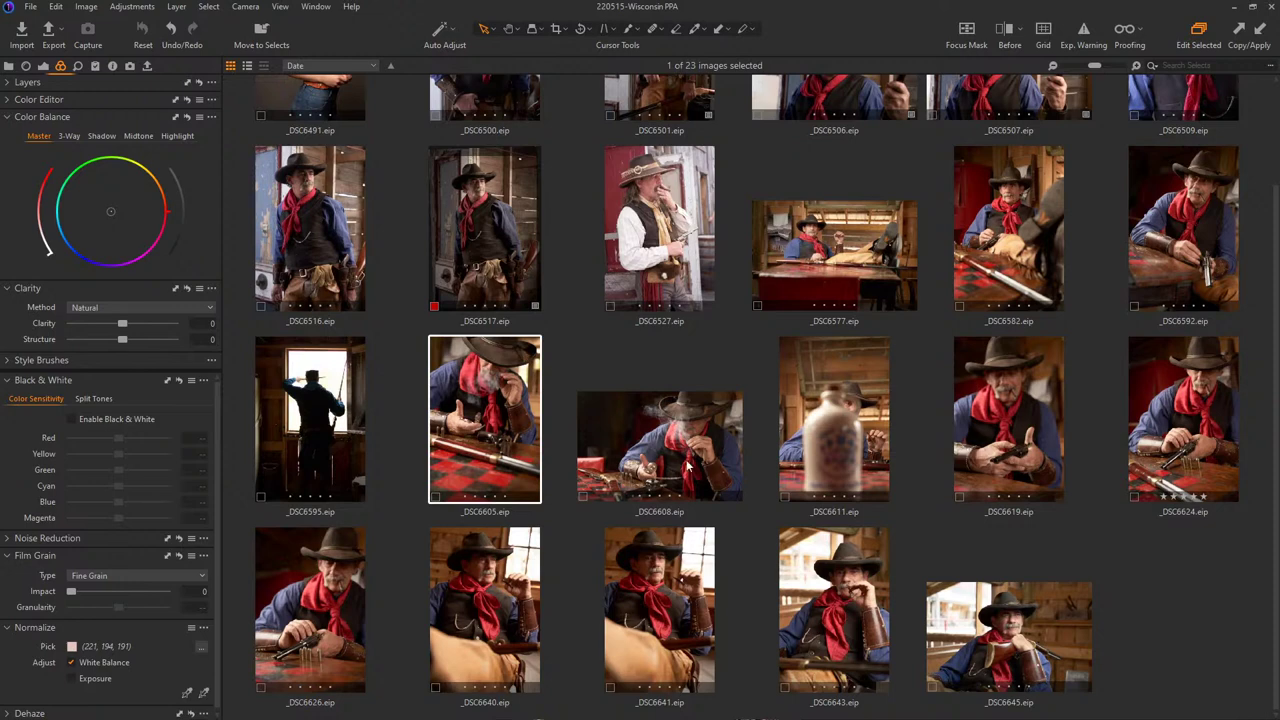
left_click(619, 479)
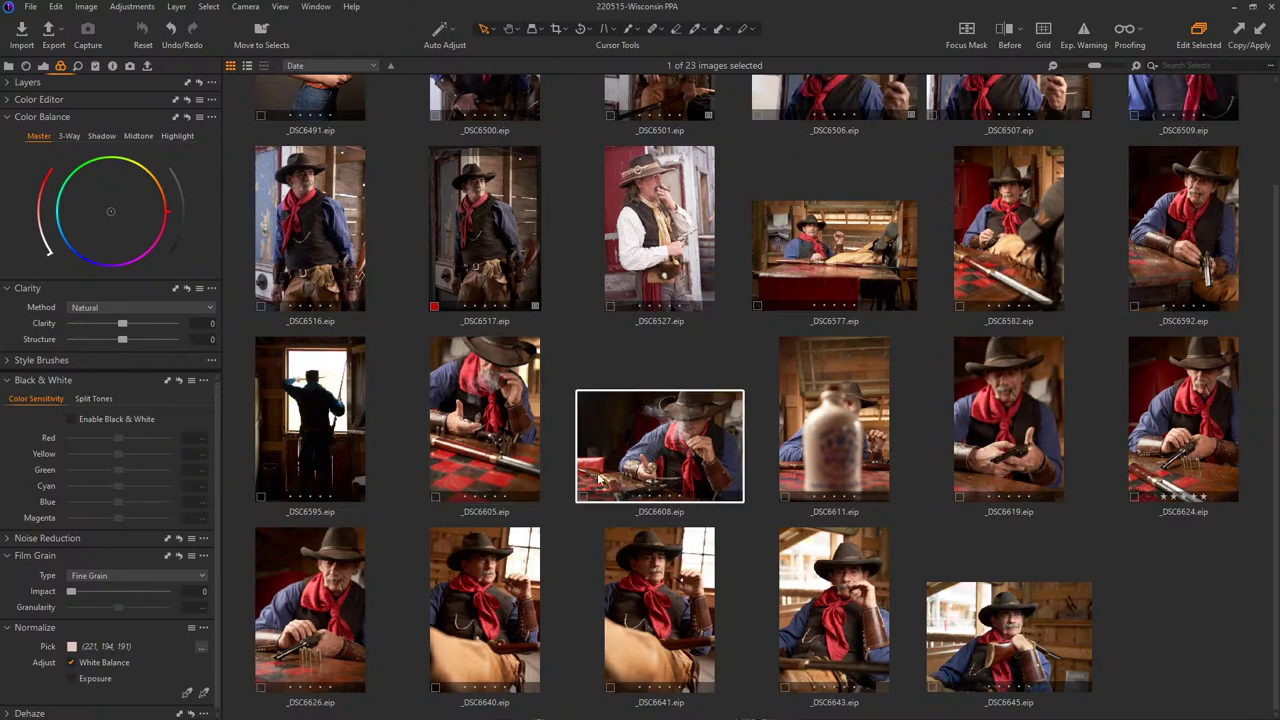
double_click(661, 411)
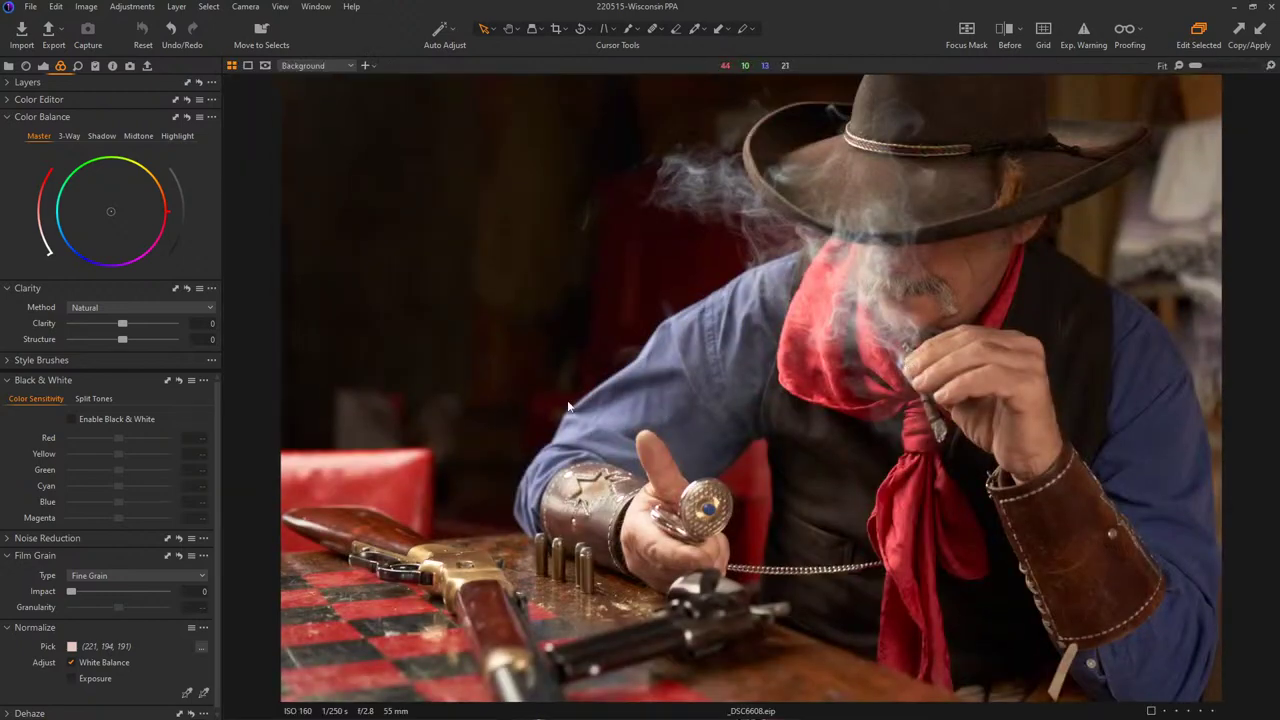
- Try applying the full set of copied adjustments to _DSC6608.eip, inspect its layers, and undo the application
left_click(1264, 36)
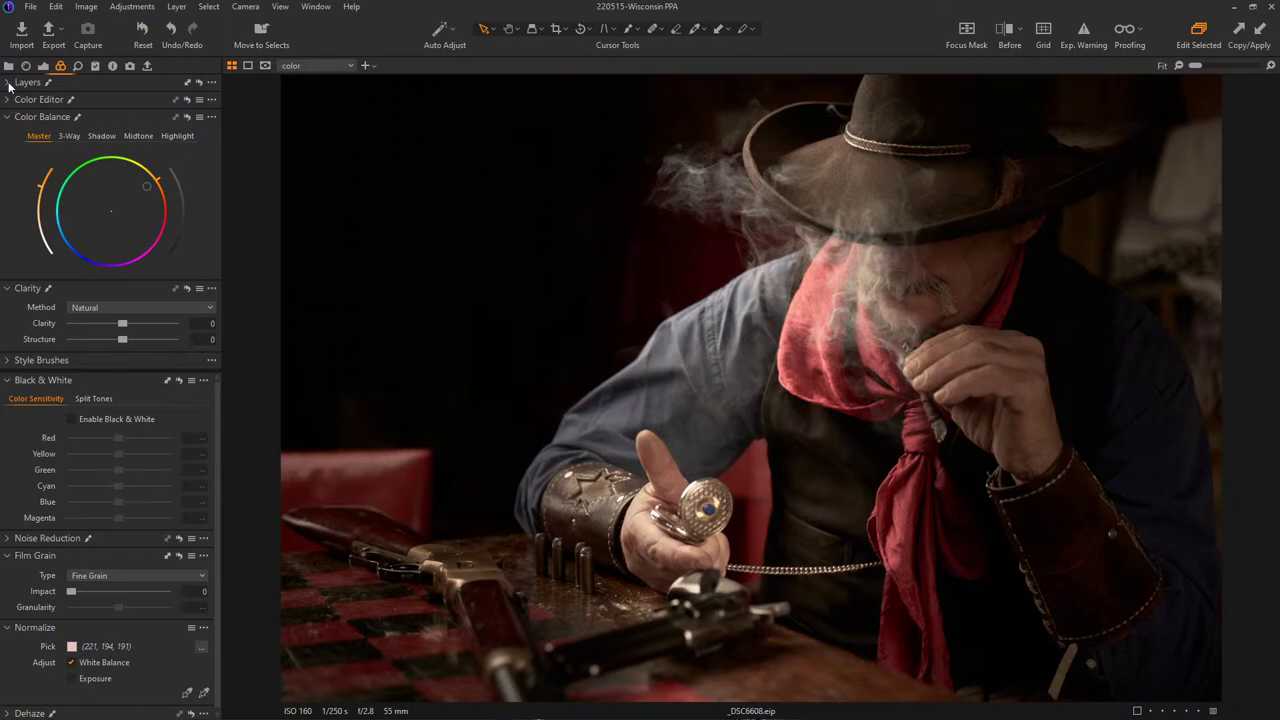
left_click(9, 83)
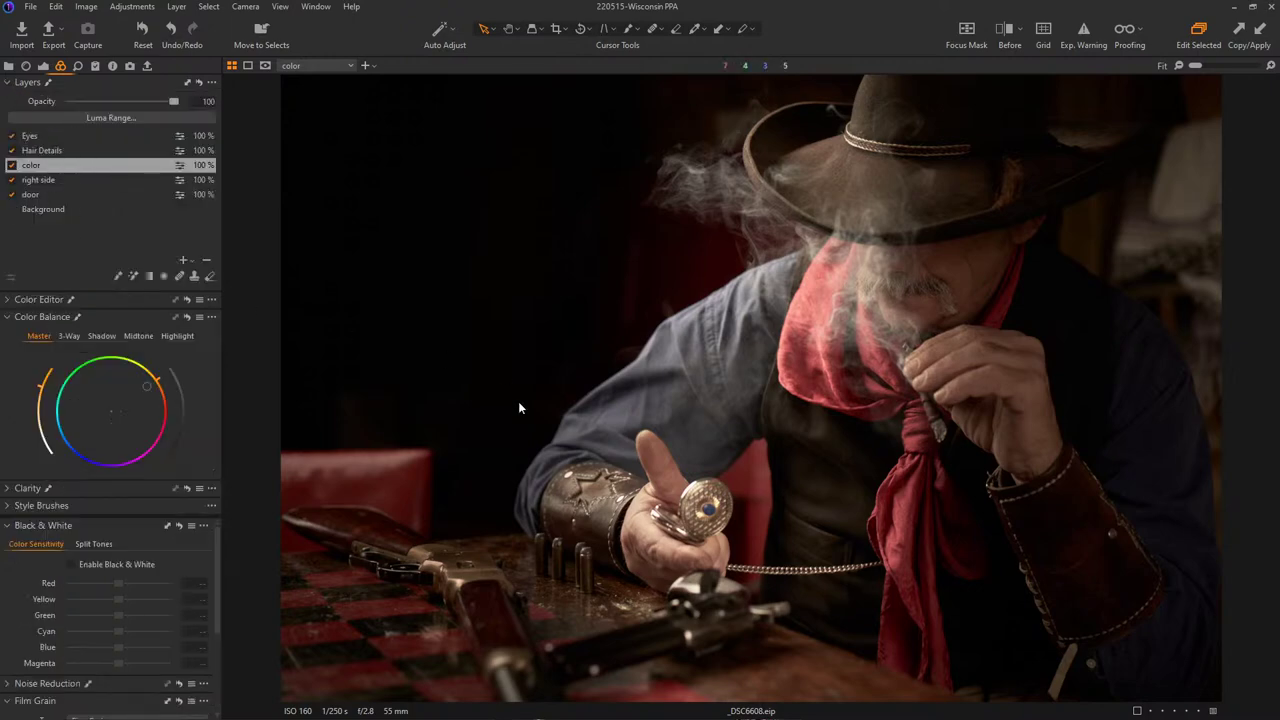
key("ctrl+z")
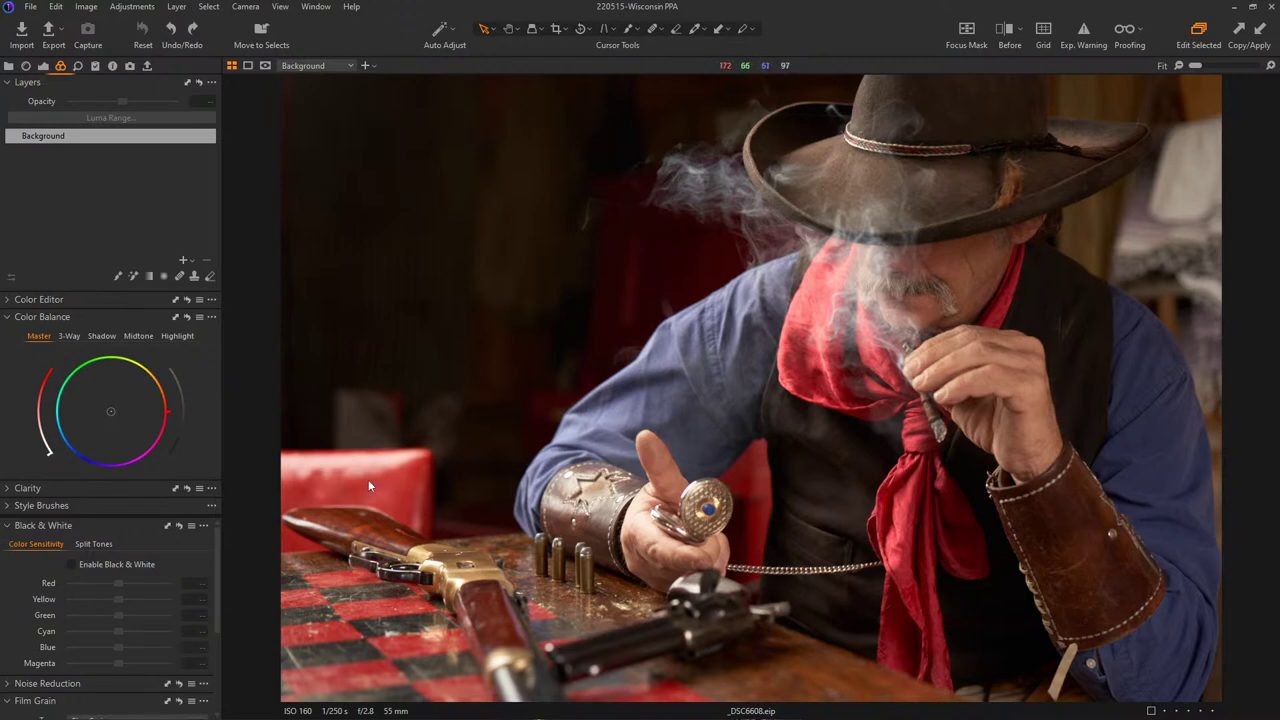
- Limit the Adjustments Clipboard's layers to color only and apply the copied adjustments to _DSC6608.eip
left_click(96, 66)
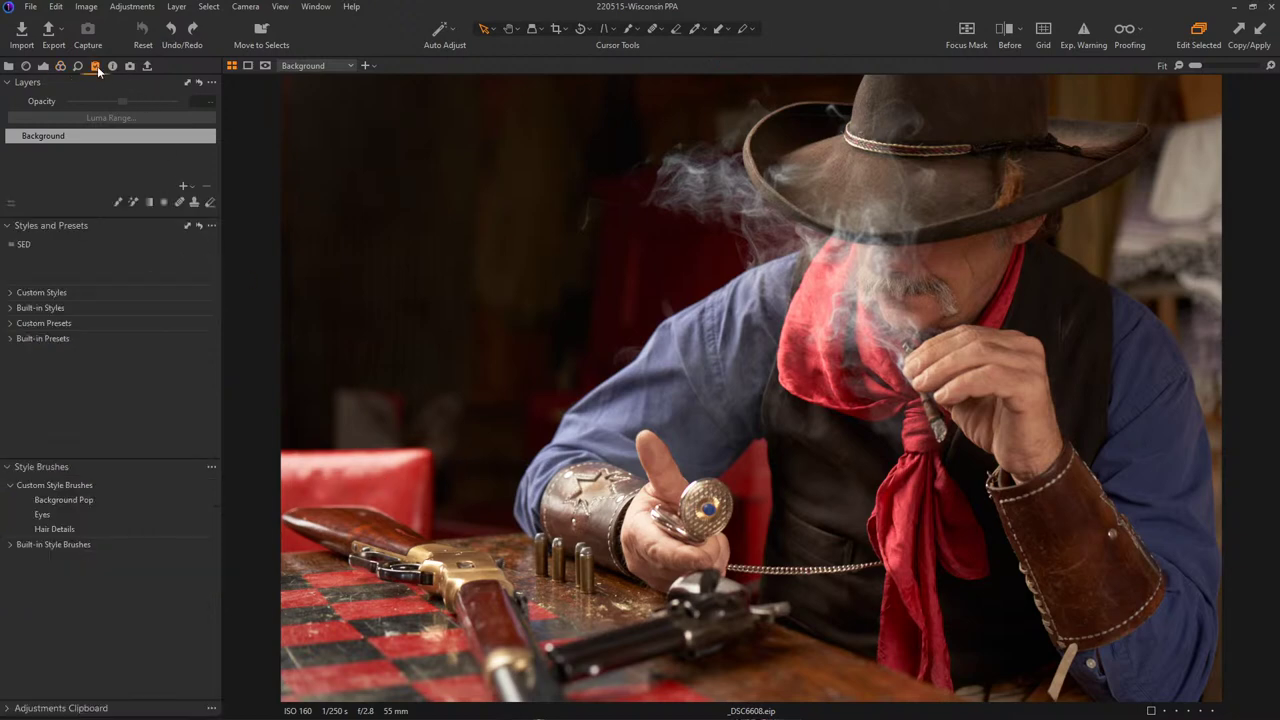
left_click(60, 708)
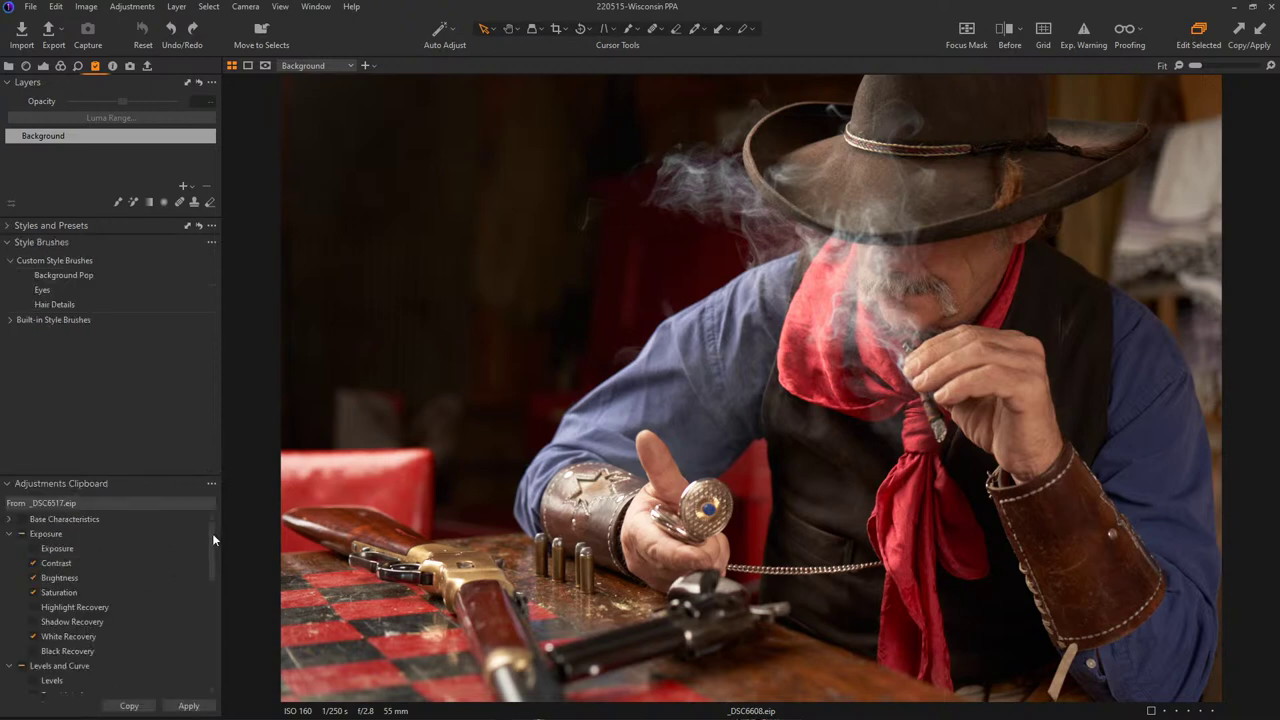
scroll(212, 540, "down", 1)
scroll(212, 548, "up", 2)
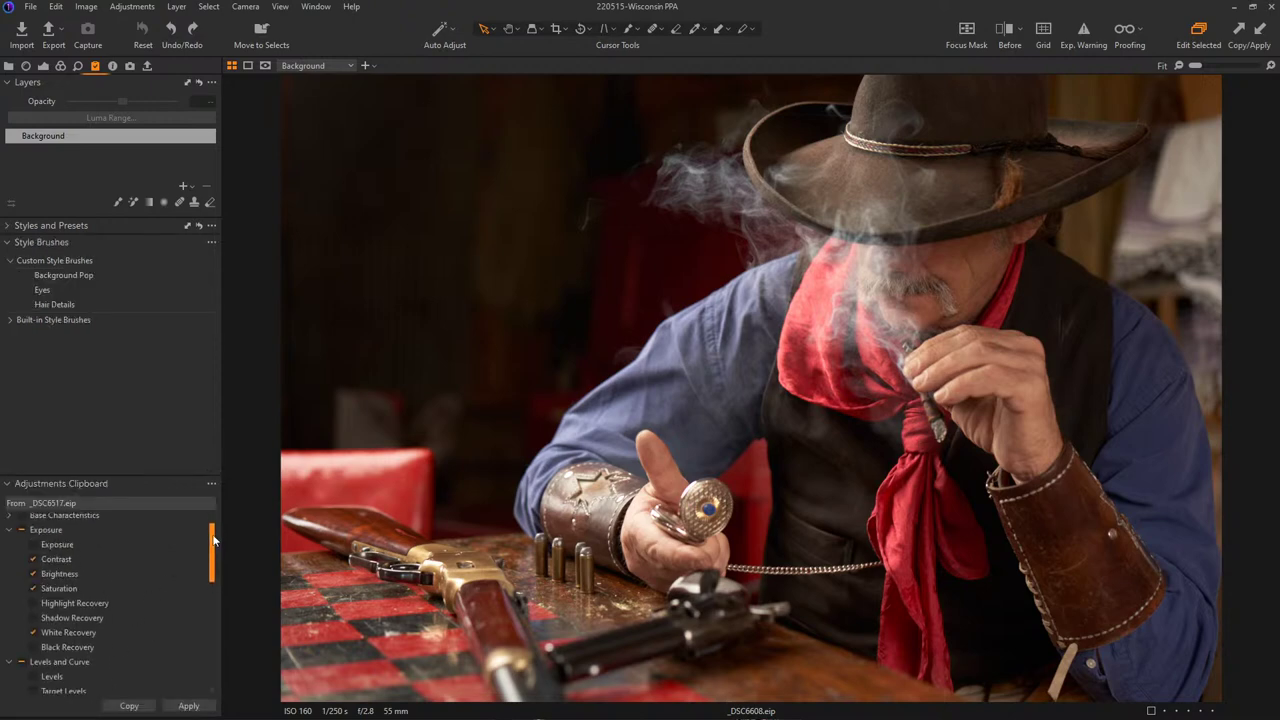
scroll(211, 553, "down", 3)
scroll(211, 553, "down", 4)
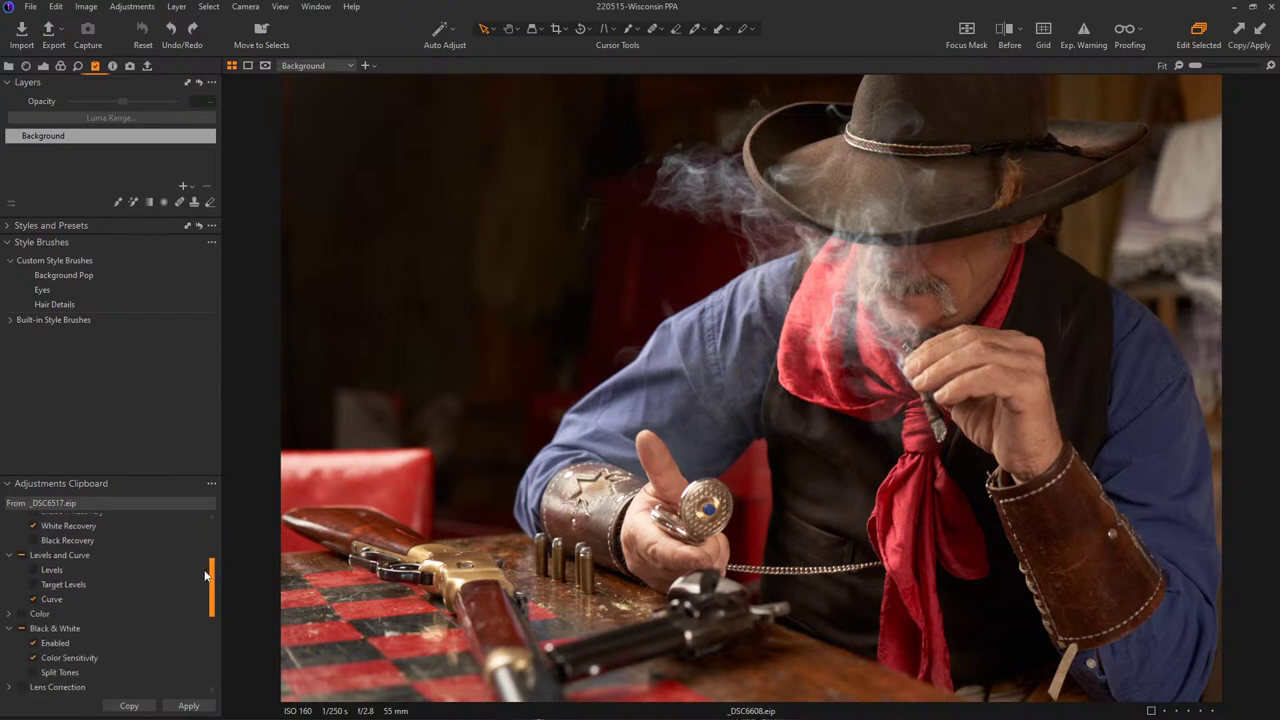
scroll(192, 591, "down", 5)
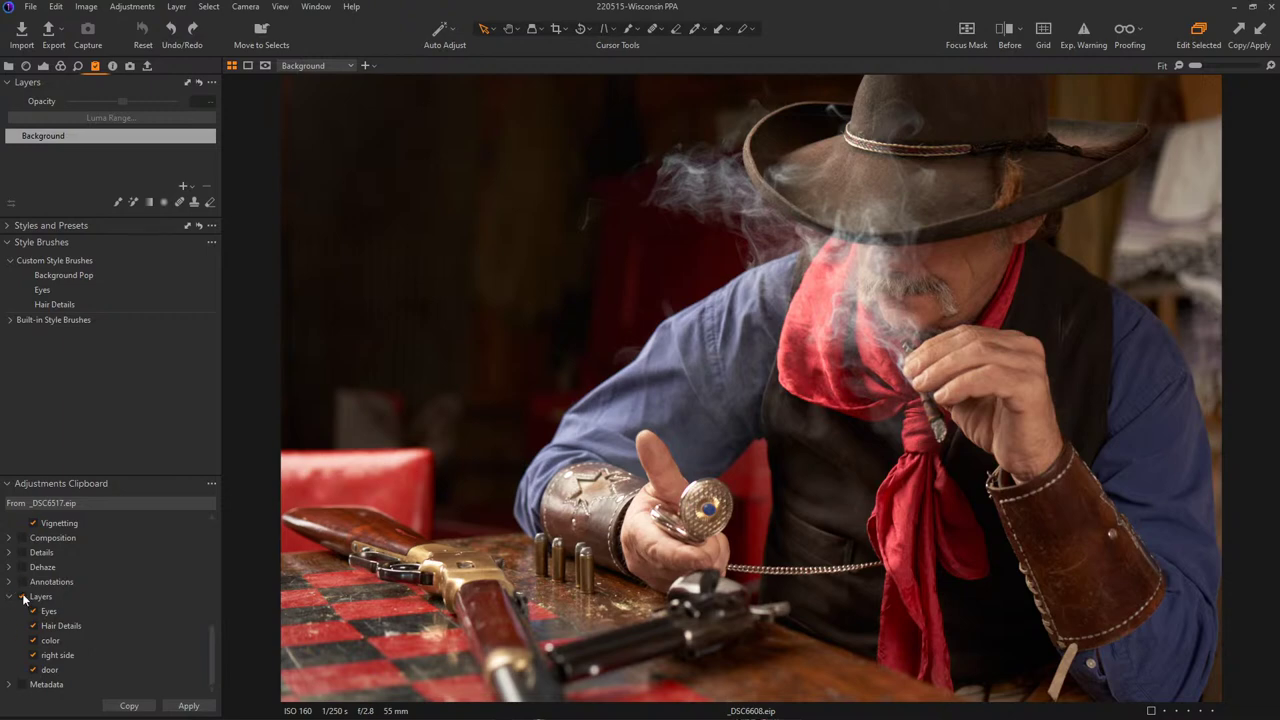
left_click(23, 598)
left_click(34, 641)
left_click(182, 706)
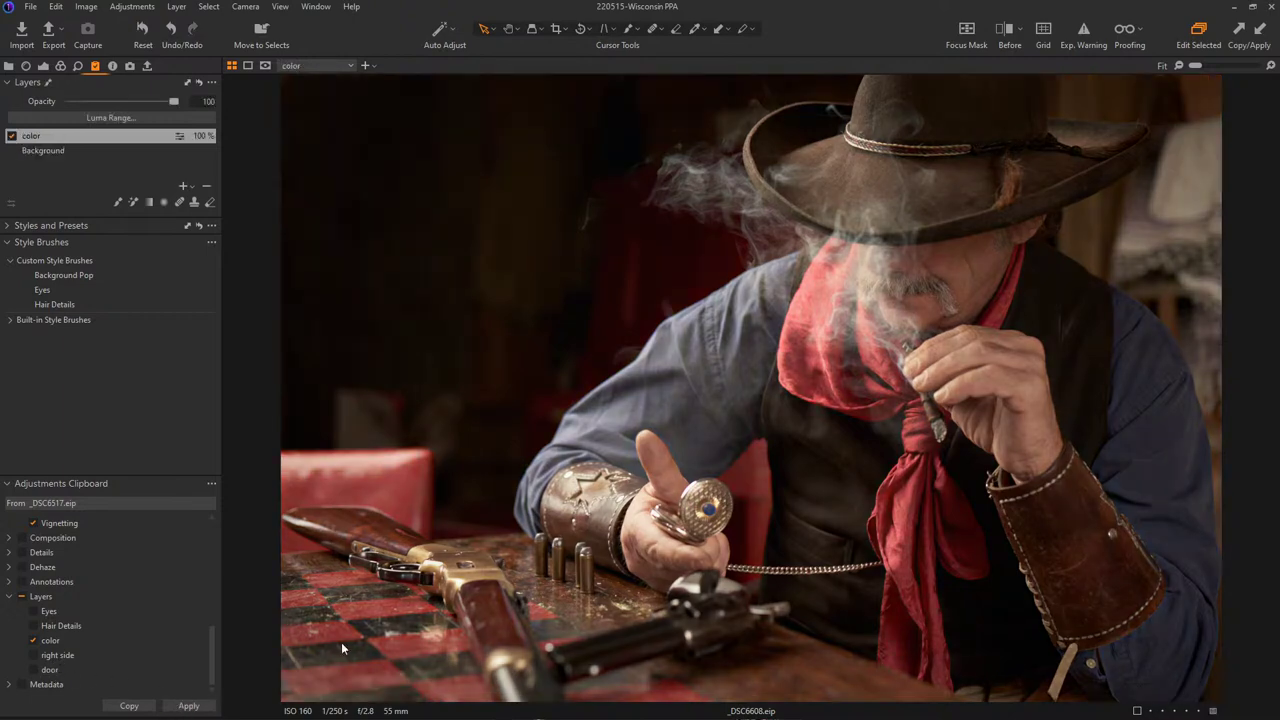
- Compare _DSC6517.eip and _DSC6608.eip side by side in the viewer and return to the thumbnails
key("ctrl+alt+v")
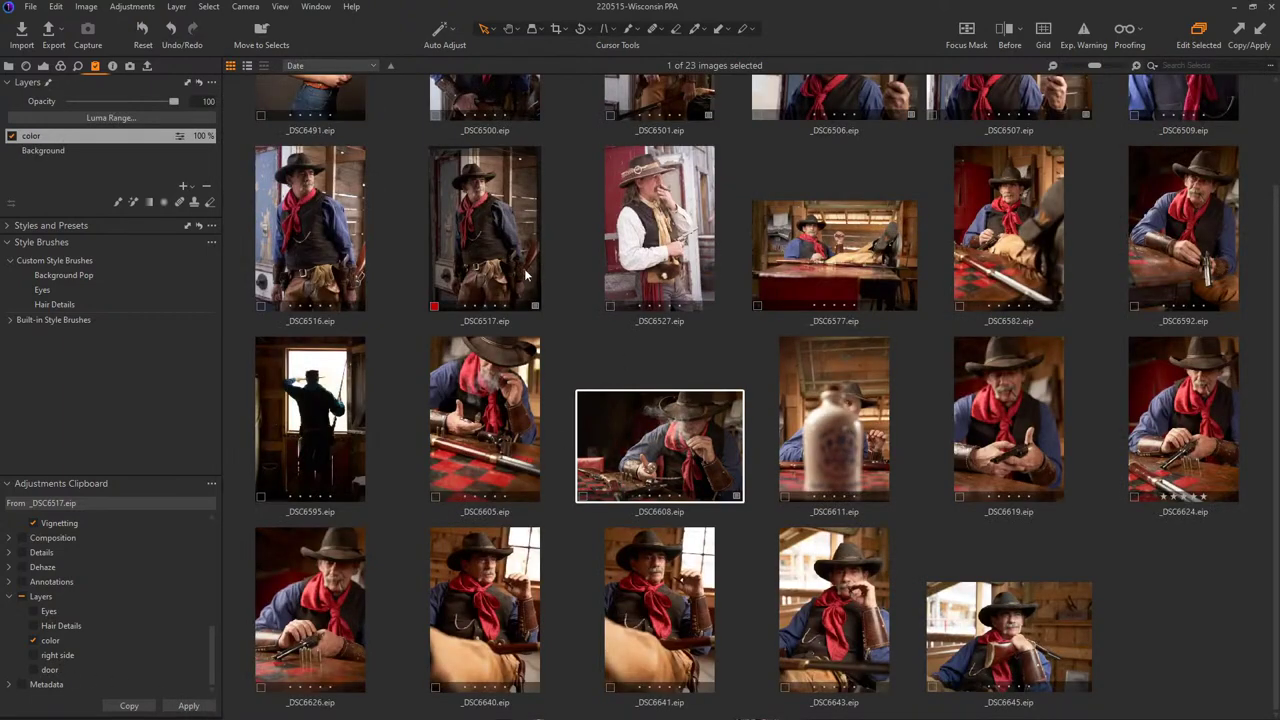
left_click(463, 215, "ctrl")
key("ctrl+alt+v")
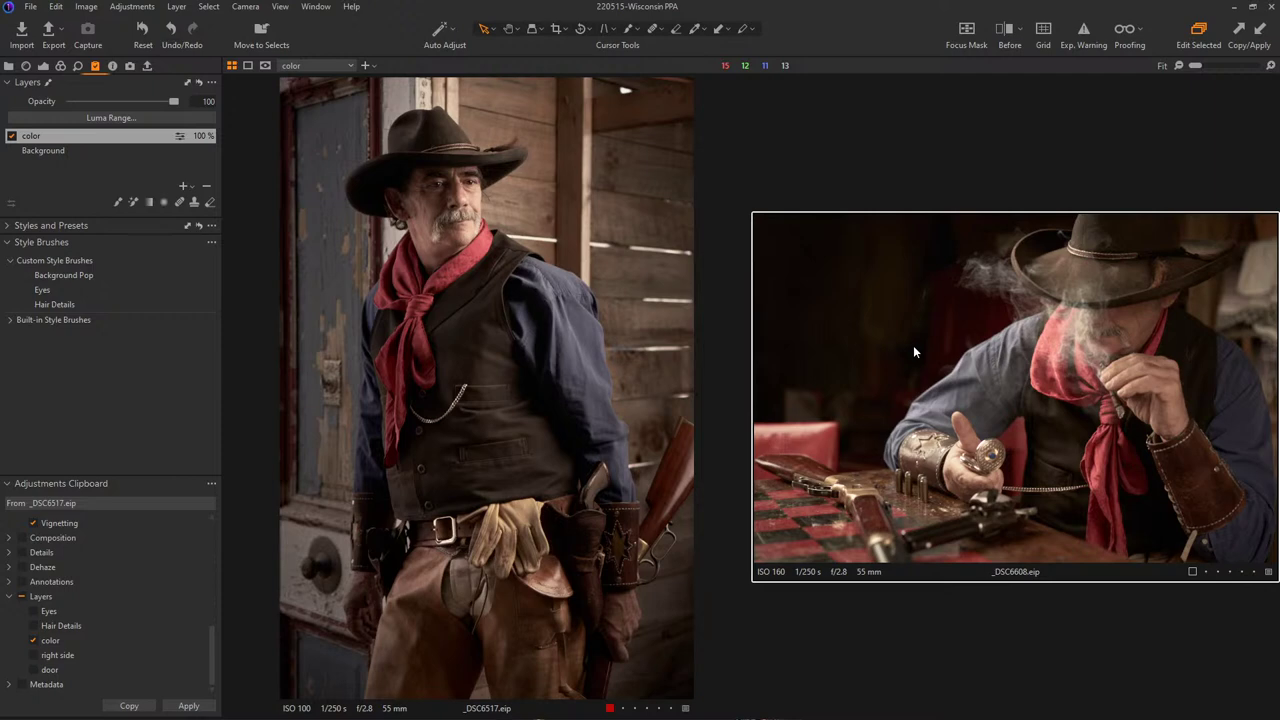
key("ctrl+alt+v")
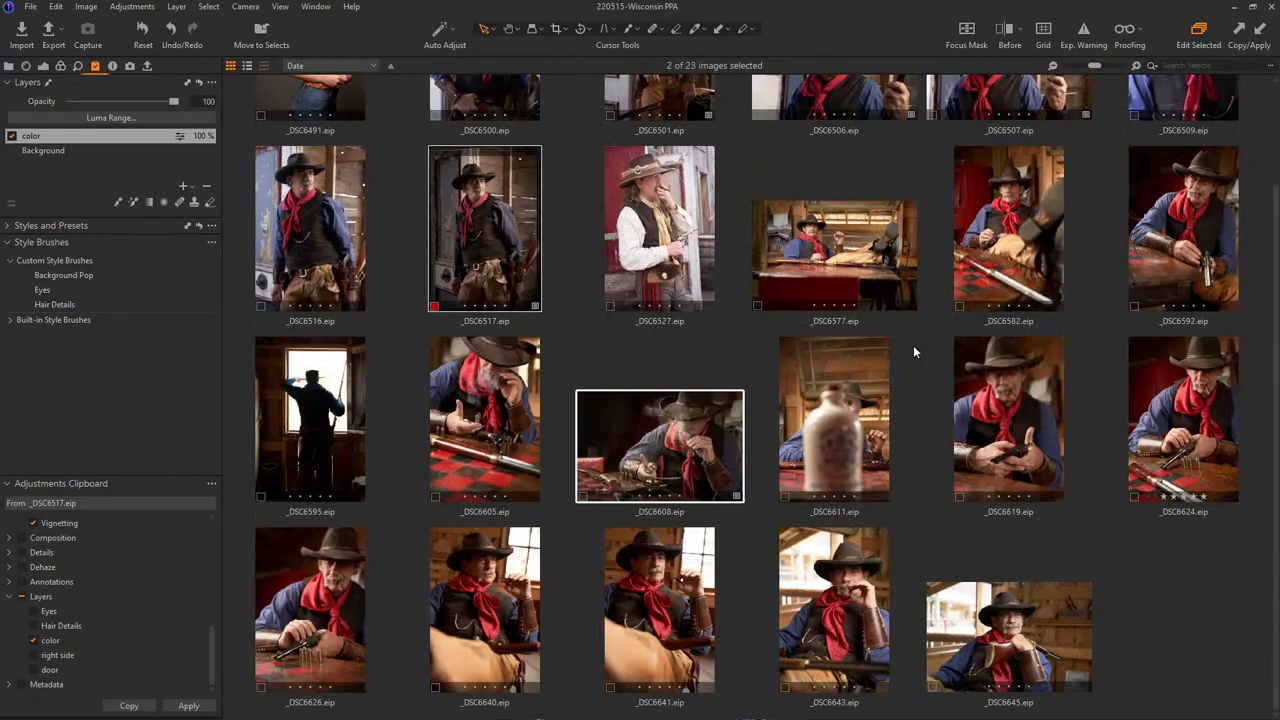
- Draw a diagonal linear gradient mask on _DSC6608.eip's color layer, covering the table side and fading out across the smoking cowboy
double_click(660, 420)
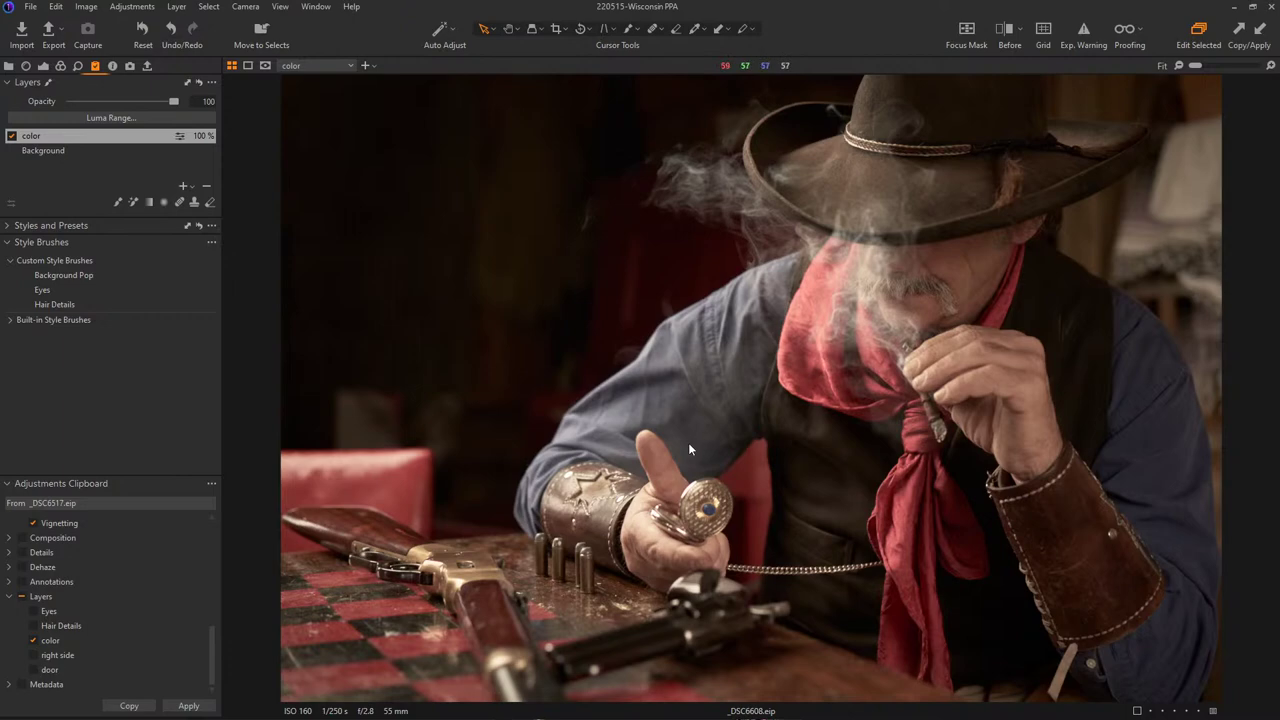
key("o")
mouse_move(362, 482)
left_mouse_down()
mouse_move(1118, 425)
mouse_move(1100, 420)
mouse_move(1095, 390)
mouse_move(1134, 357)
mouse_move(1057, 195)
mouse_move(951, 187)
left_mouse_up()
left_click_drag(731, 477, 859, 437)
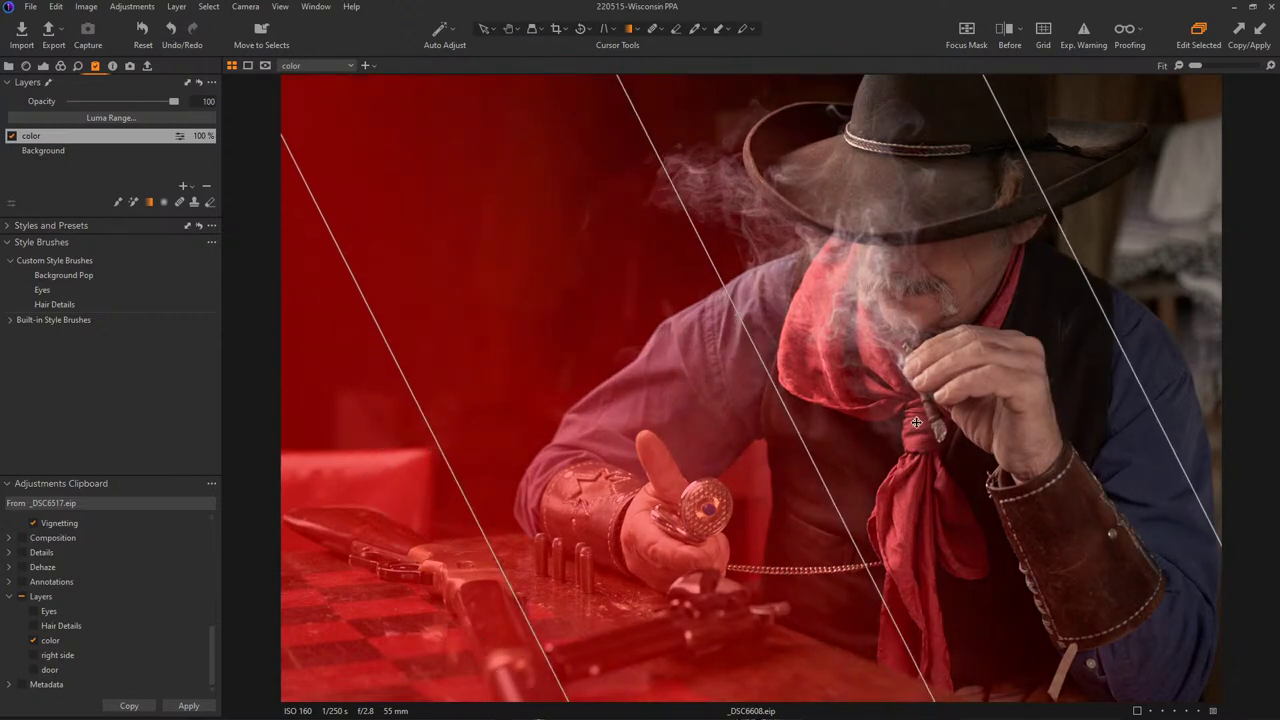
left_click_drag(1127, 350, 948, 385)
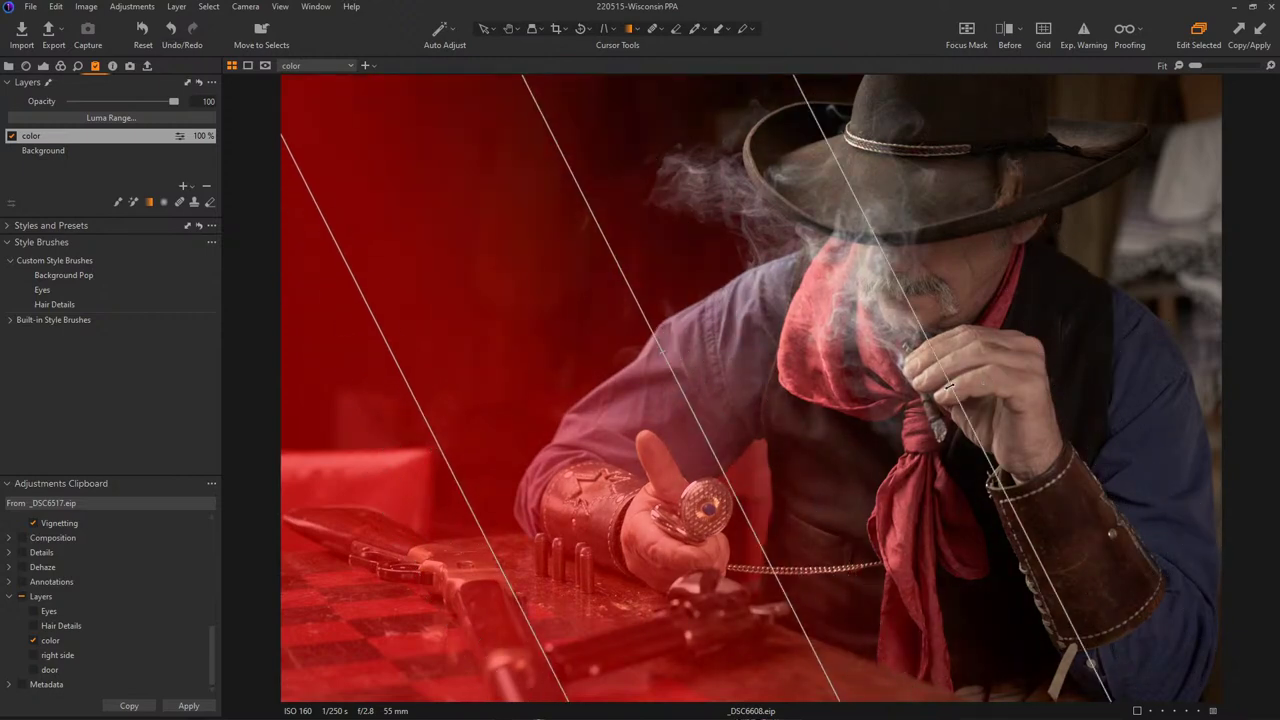
- Extend the fade of the color layer's linear gradient mask farther across the smoking cowboy
left_click_drag(796, 487, 823, 487)
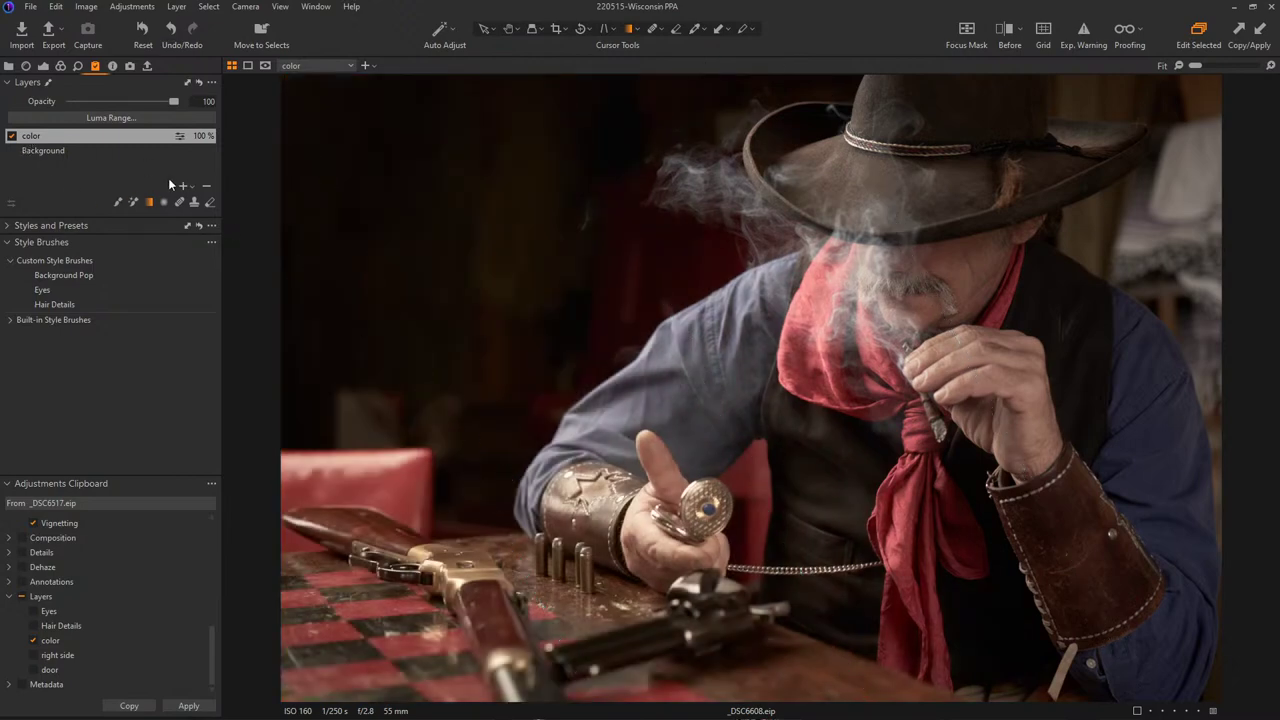
key("ctrl+z")
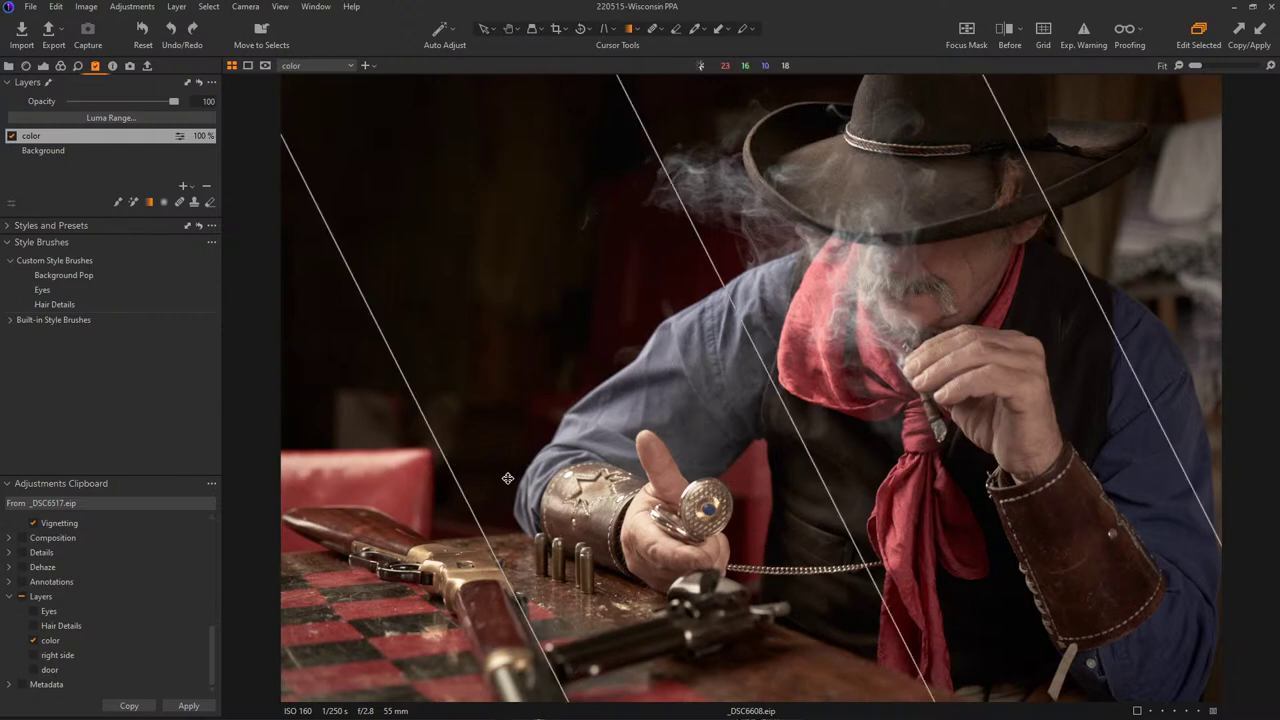
- Add a new adjustment layer above the color layer and name it clarity
left_click(184, 187)
double_click(73, 138)
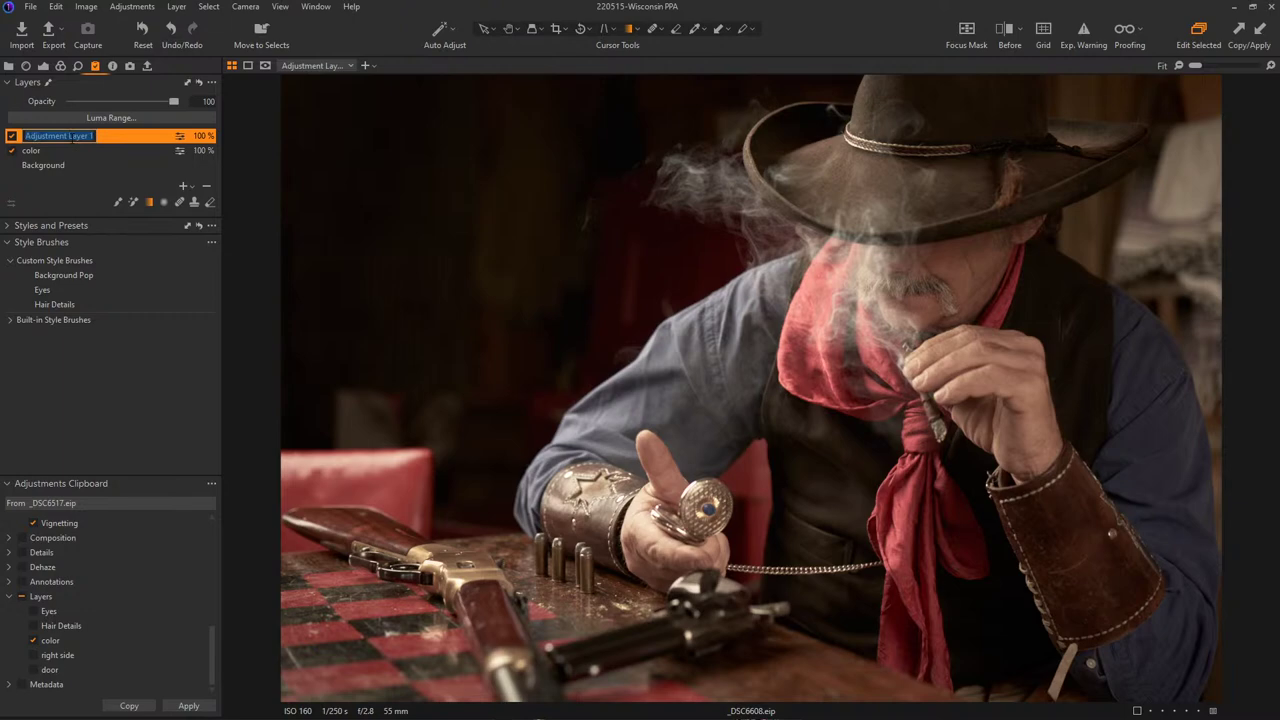
type("clarity")
key("Return")
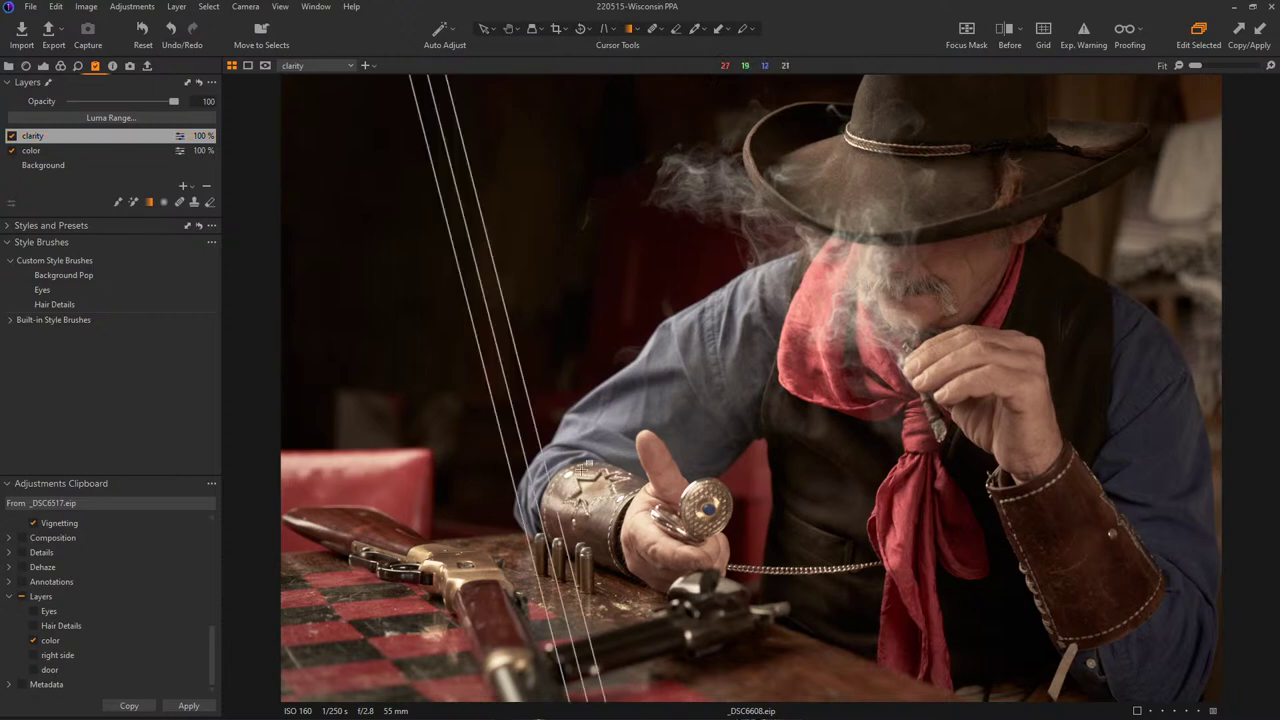
- Draw a linear gradient mask on the clarity layer and reshape it to cover the table and rifle corner, fading out diagonally before the cowboy
left_click_drag(850, 335, 895, 333)
key("m")
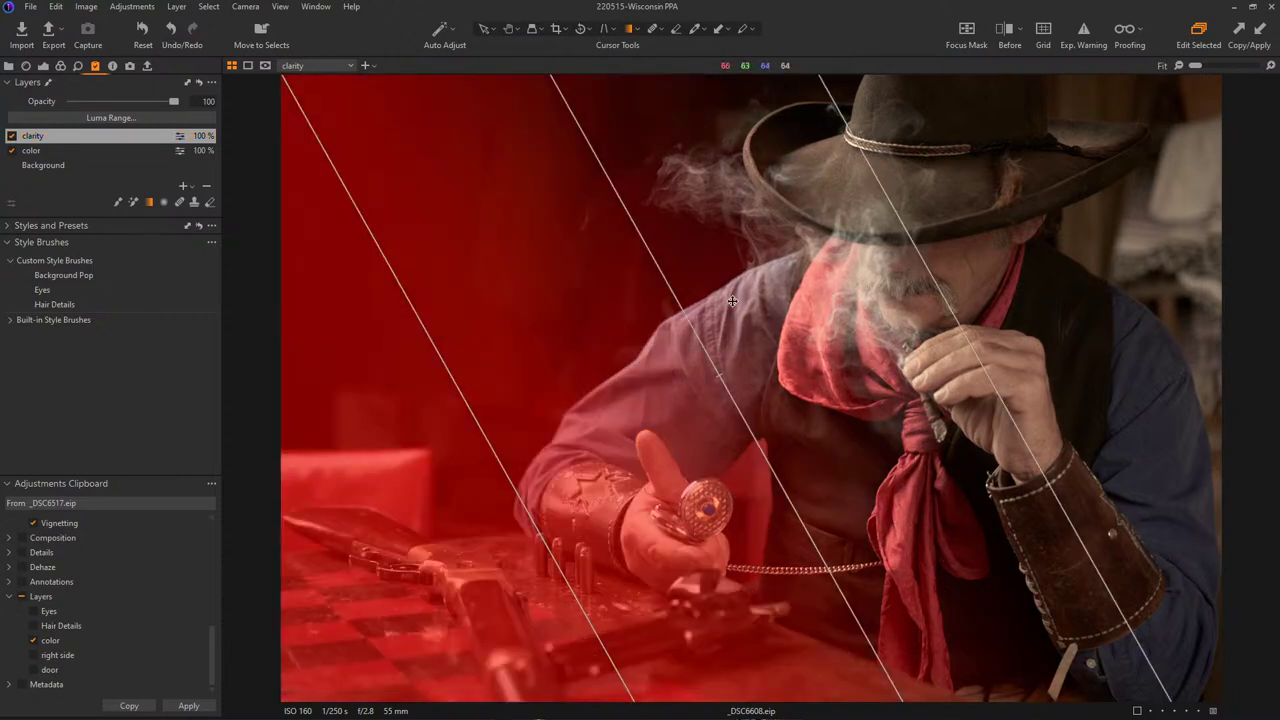
left_click_drag(966, 345, 773, 383)
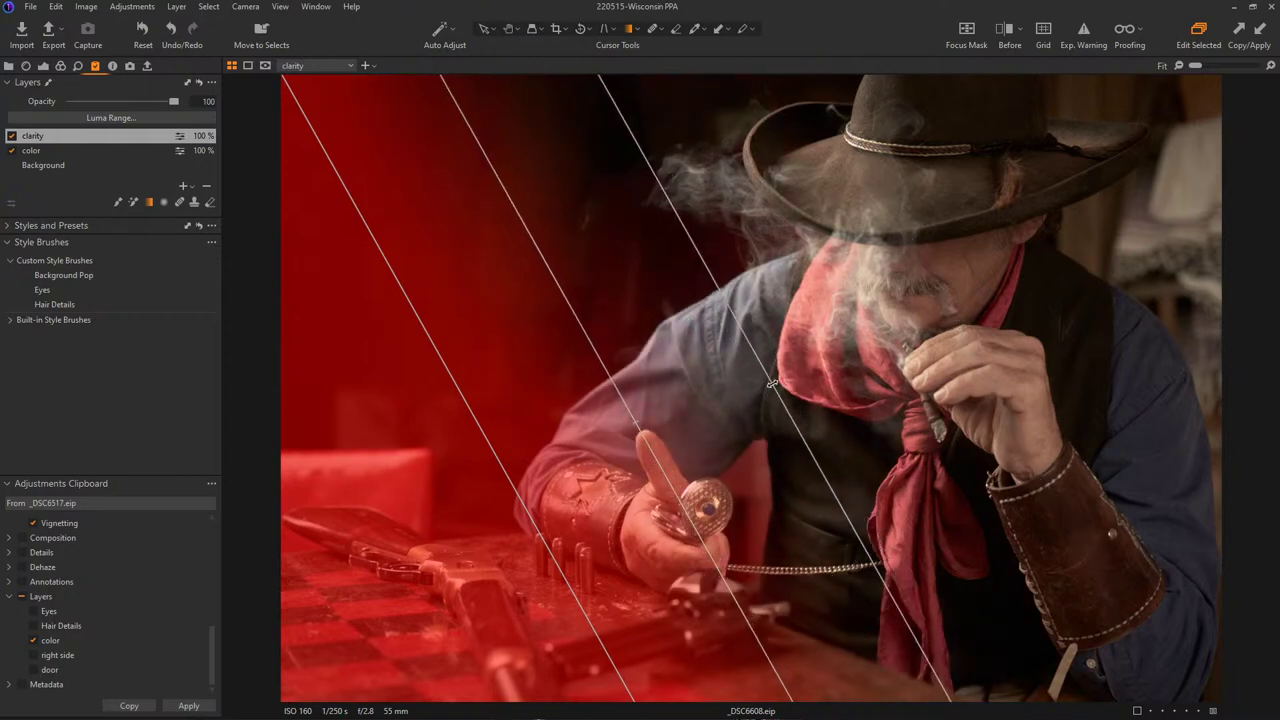
left_click_drag(683, 414, 584, 406)
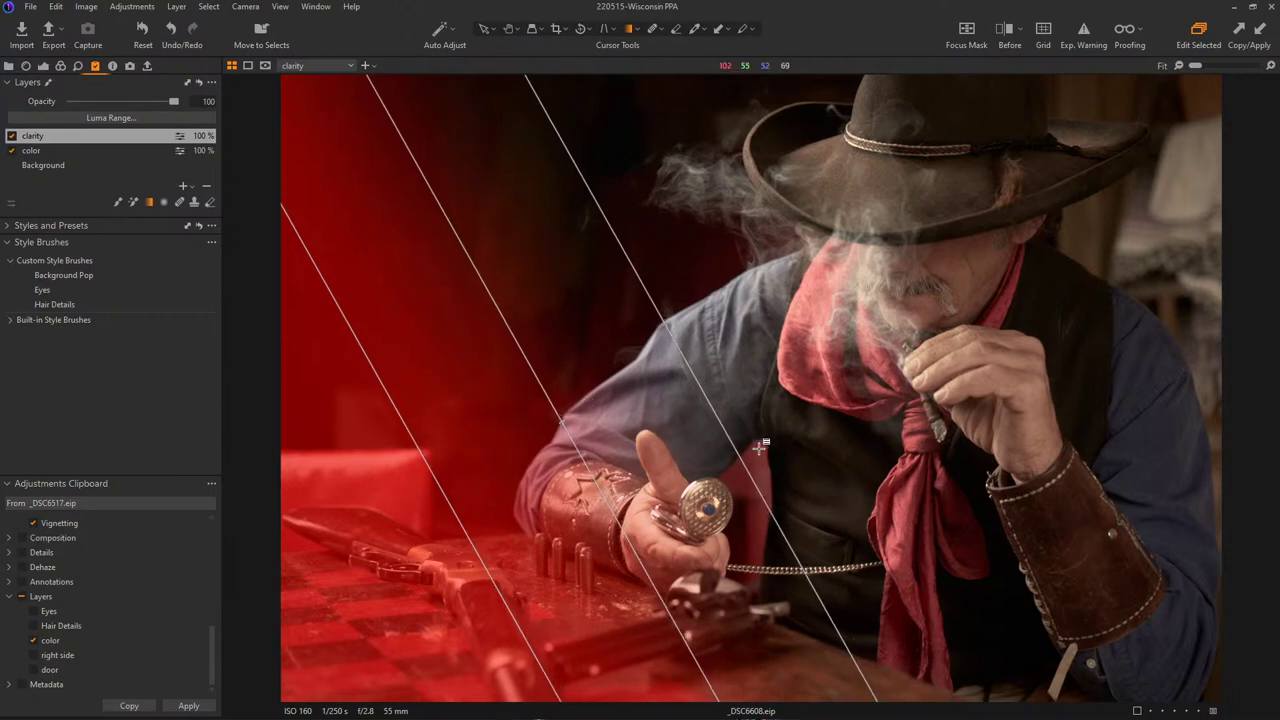
left_click_drag(742, 450, 710, 461)
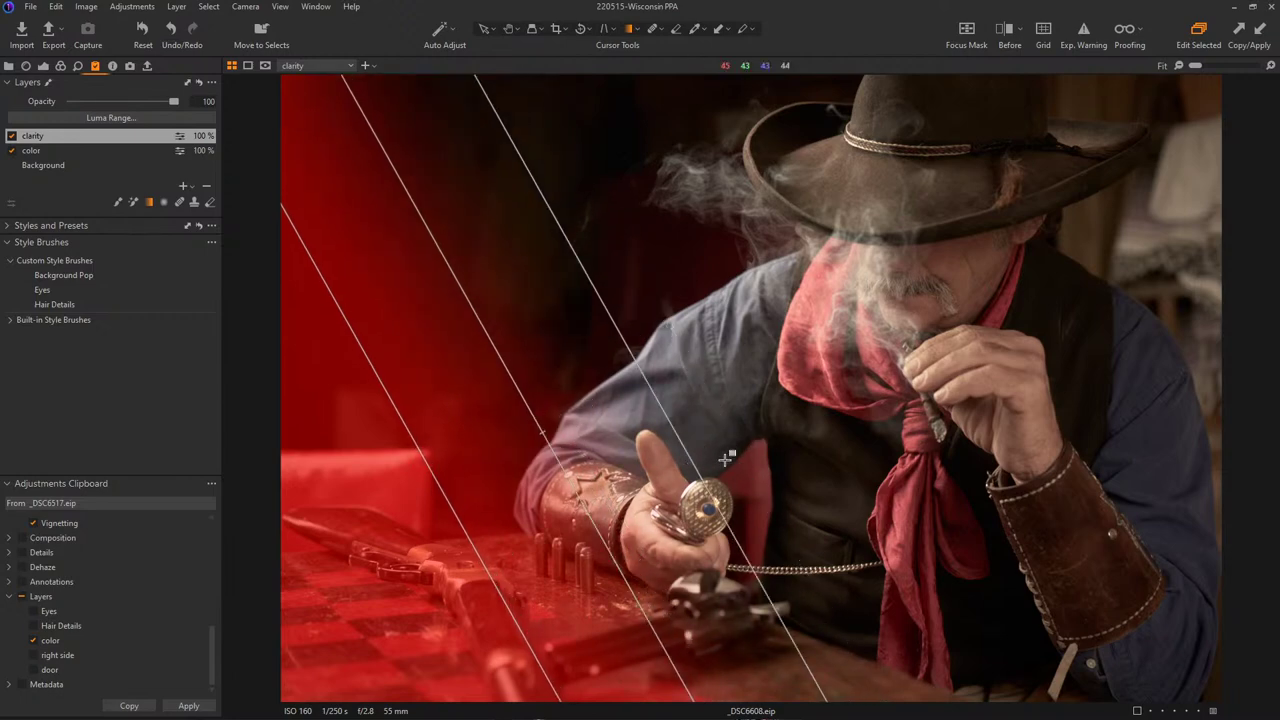
left_click_drag(443, 250, 362, 243)
left_click_drag(475, 297, 453, 318)
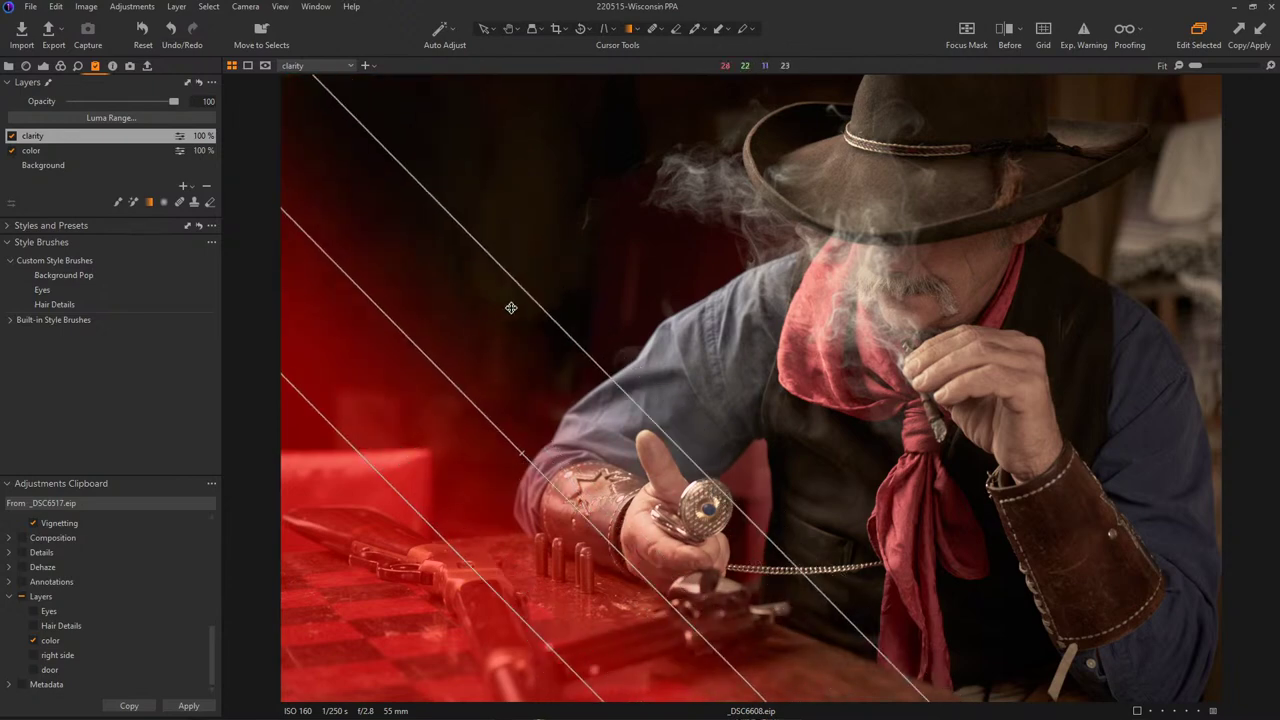
mouse_move(425, 515)
left_mouse_down()
mouse_move(400, 530)
mouse_move(424, 527)
left_mouse_up()
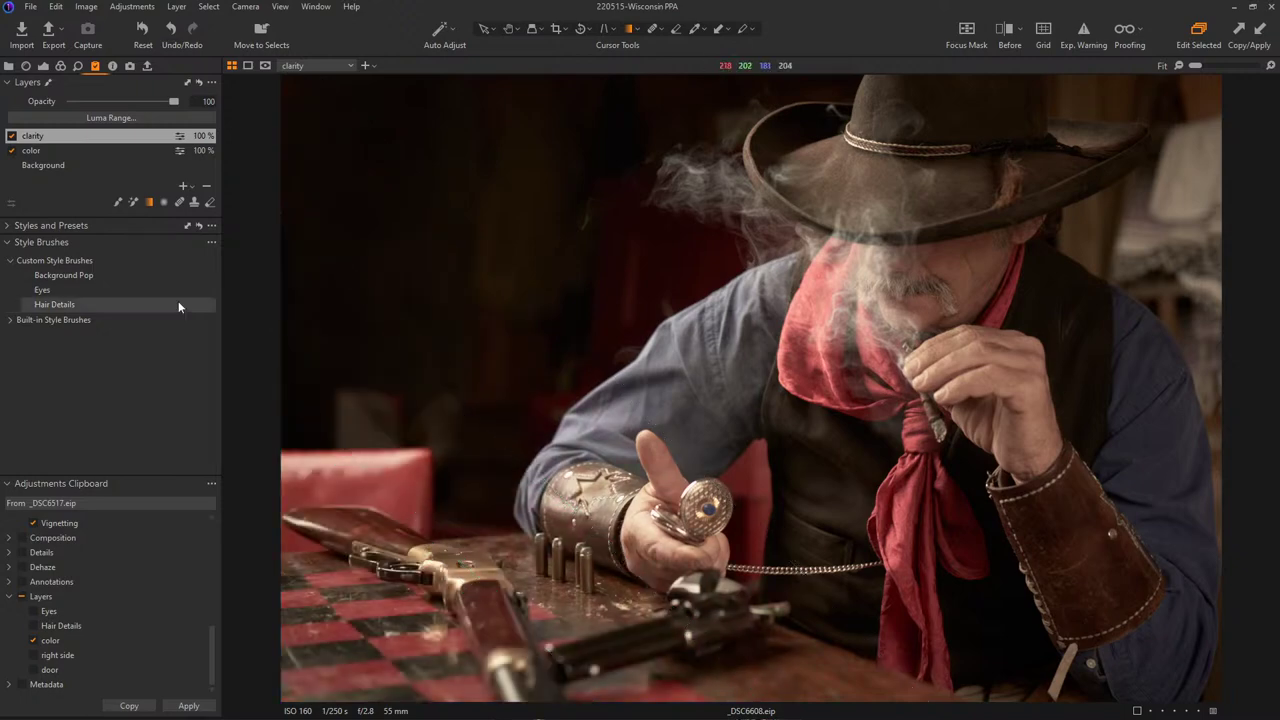
- Set the clarity layer's Clarity to 27 with the Punch method and its Exposure to -0.79
left_click(61, 66)
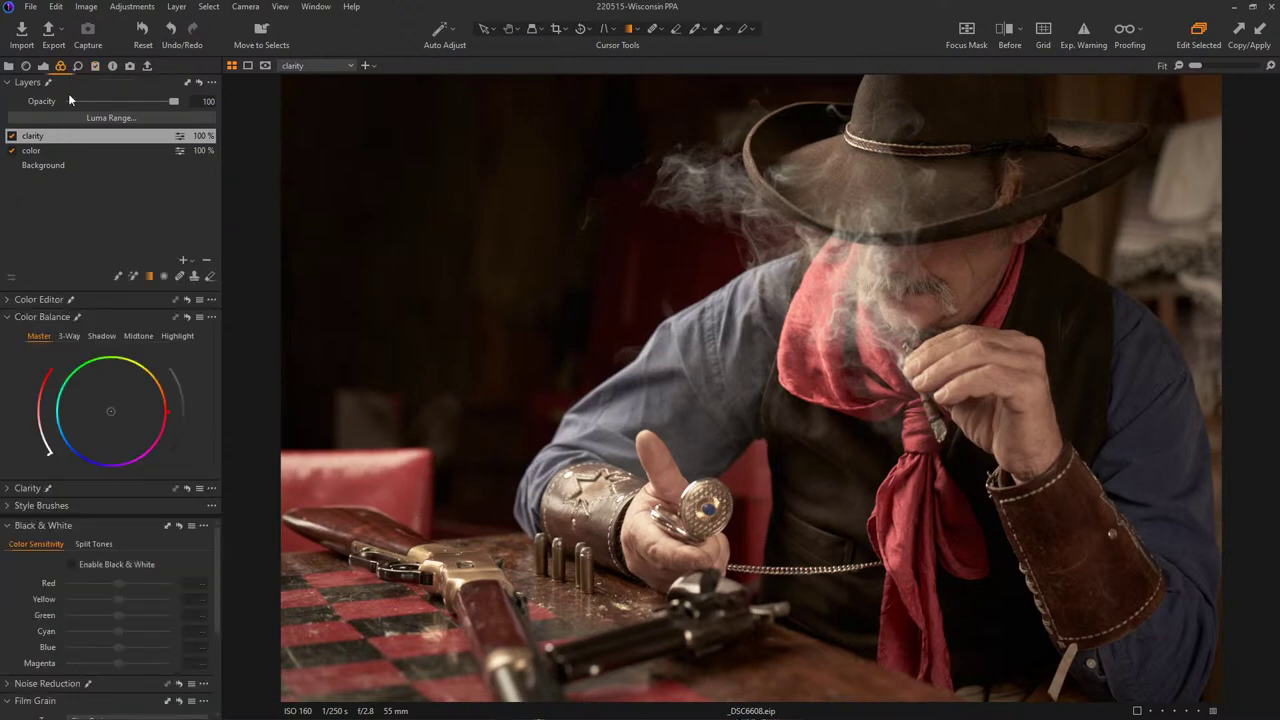
left_click(28, 489)
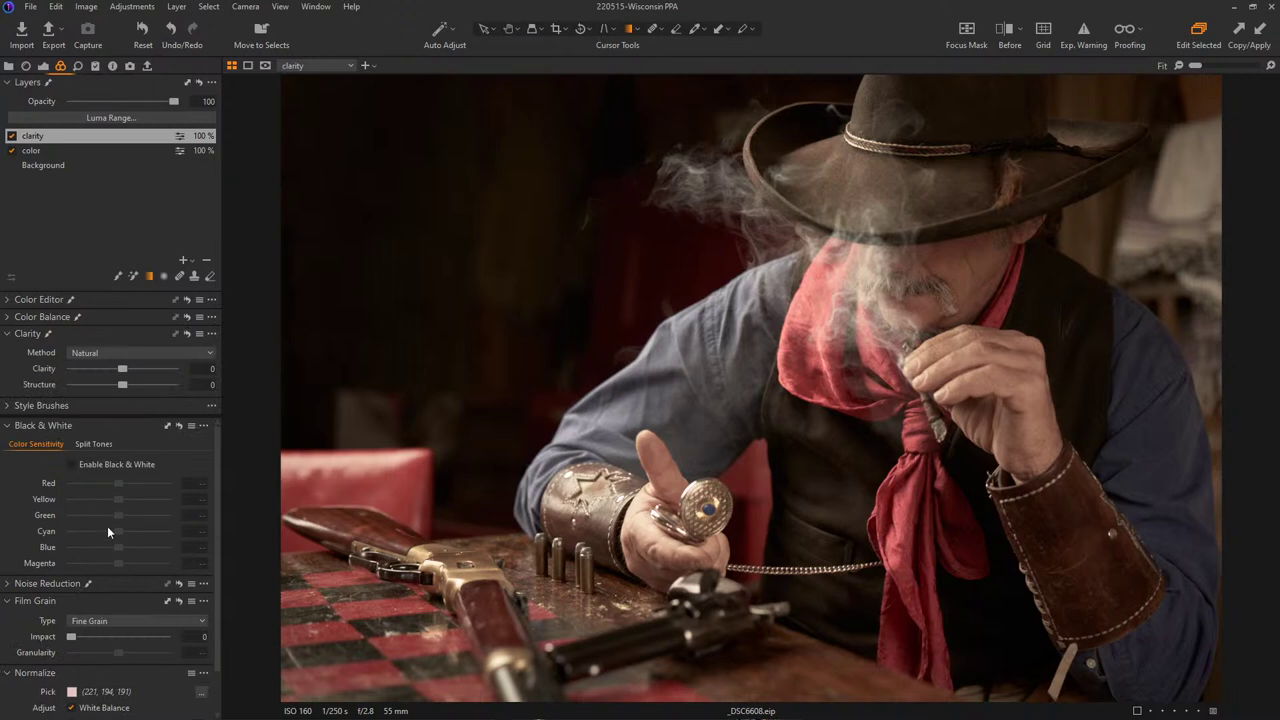
left_click(130, 354)
left_click(128, 376)
left_click_drag(124, 369, 140, 378)
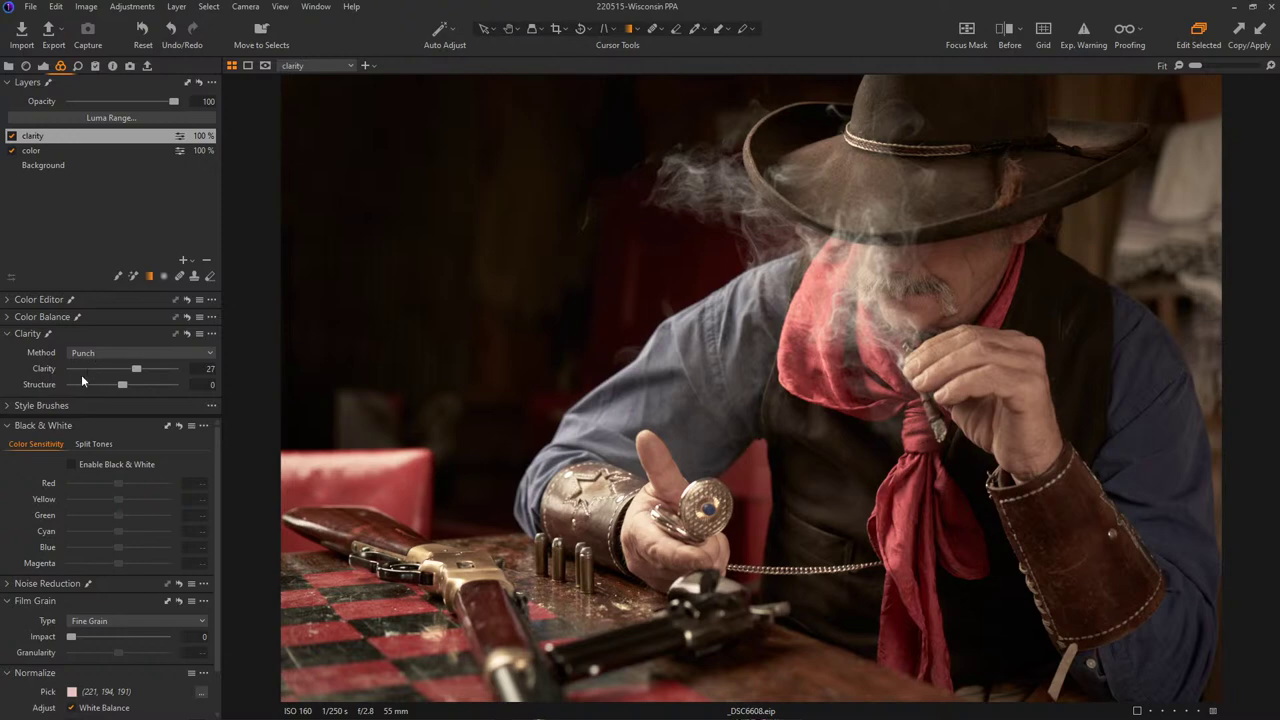
left_click(44, 66)
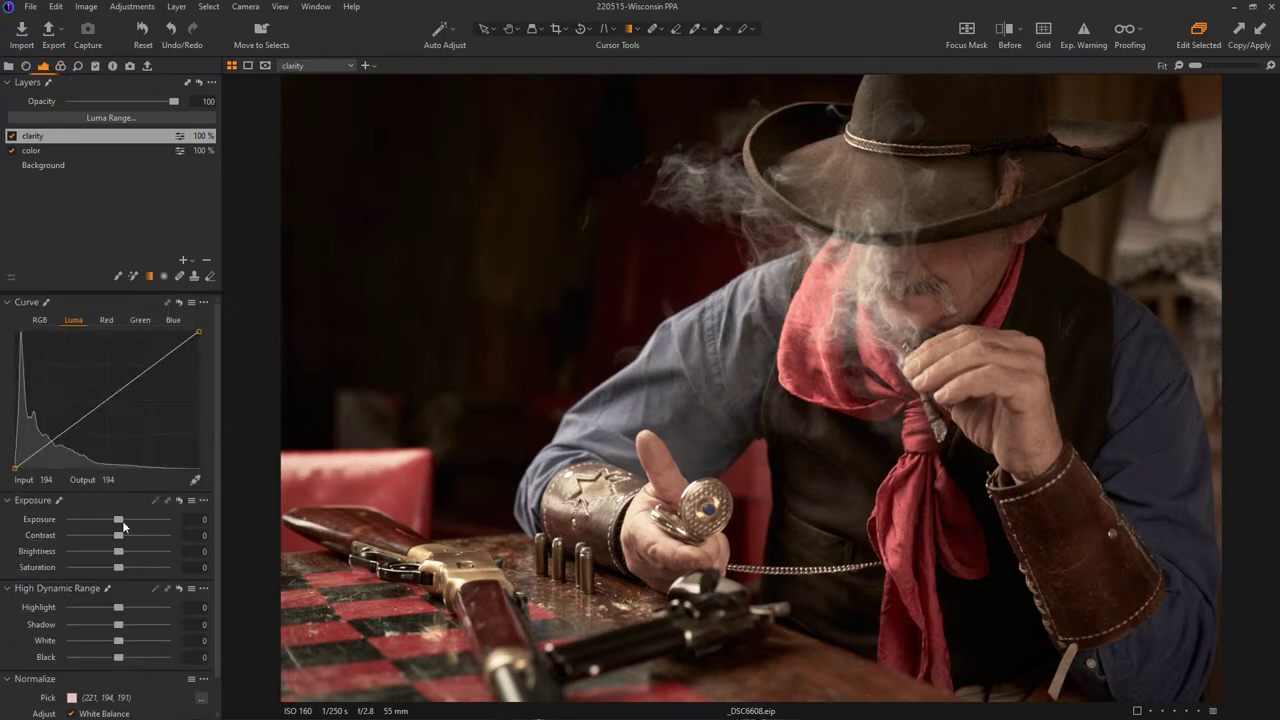
left_click_drag(117, 521, 110, 519)
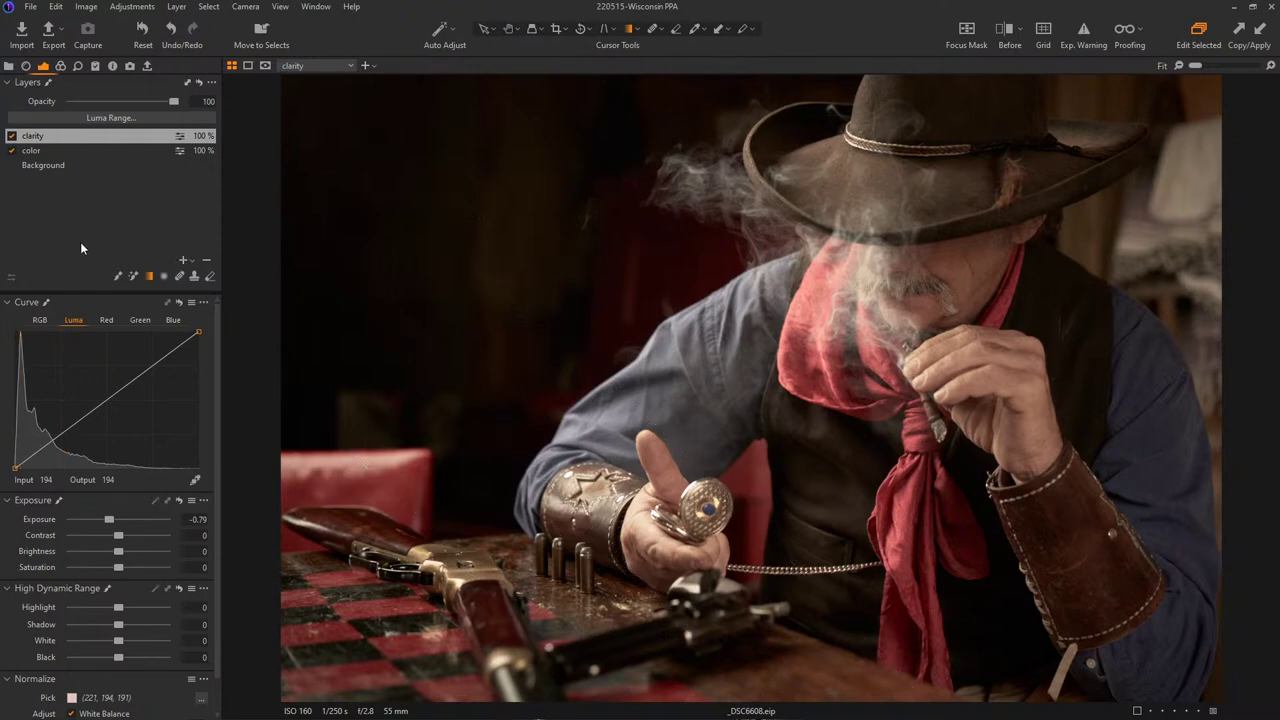
- Add a layer named hat and brush its mask over the hat, drifting smoke, red scarf, vest and the leather cuff of the smoking arm
key("b")
left_click(184, 261)
double_click(43, 138)
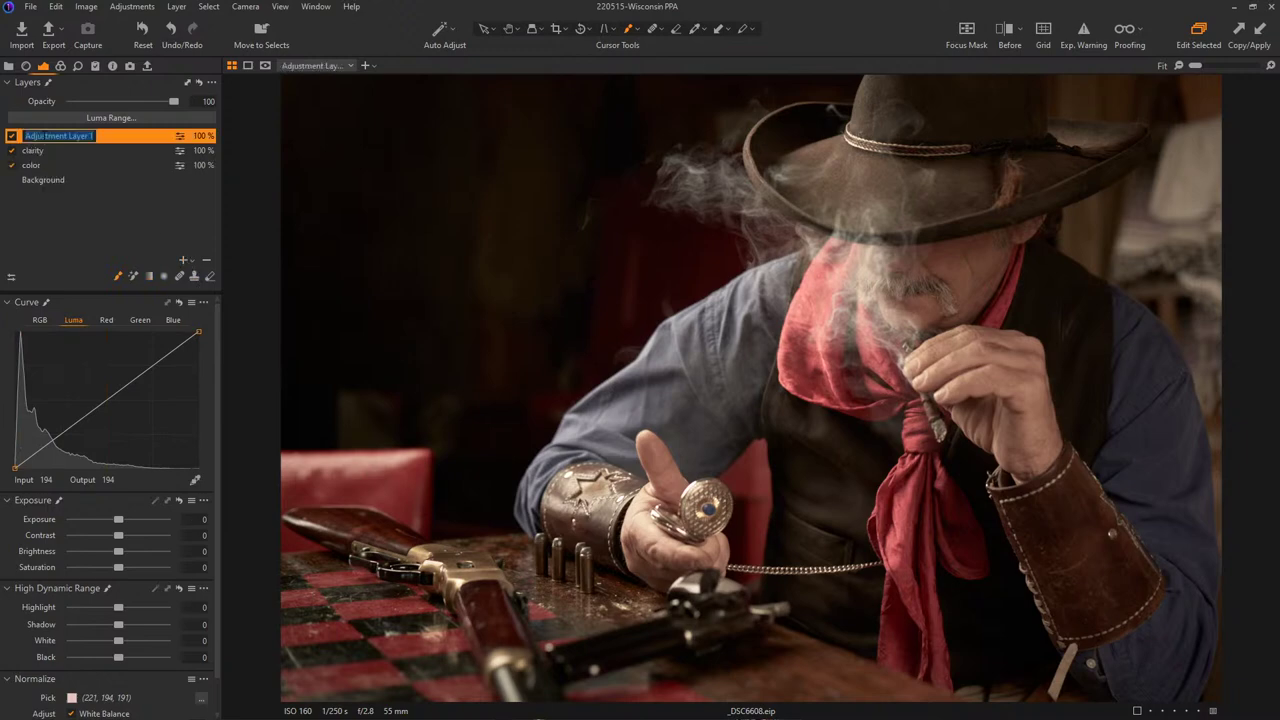
type("hat")
key("Return")
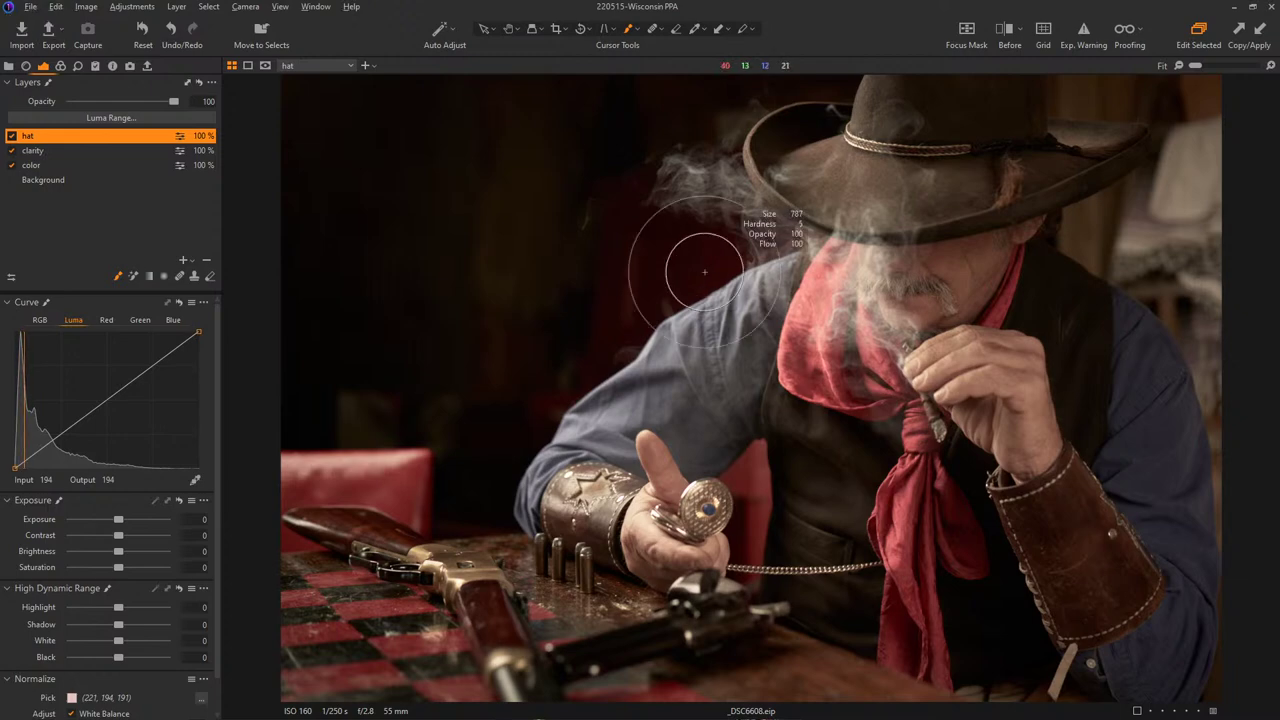
mouse_move(923, 150)
left_mouse_down()
mouse_move(700, 178)
mouse_move(788, 184)
mouse_move(840, 216)
mouse_move(837, 284)
mouse_move(870, 307)
mouse_move(872, 190)
mouse_move(1061, 148)
mouse_move(954, 173)
mouse_move(969, 167)
mouse_move(984, 116)
mouse_move(923, 121)
mouse_move(916, 88)
mouse_move(862, 175)
mouse_move(792, 168)
mouse_move(803, 190)
mouse_move(675, 177)
mouse_move(691, 191)
mouse_move(776, 194)
mouse_move(822, 273)
mouse_move(806, 320)
mouse_move(834, 333)
mouse_move(853, 380)
mouse_move(849, 318)
mouse_move(875, 298)
mouse_move(842, 270)
mouse_move(811, 378)
mouse_move(904, 488)
mouse_move(889, 508)
mouse_move(923, 592)
mouse_move(798, 378)
mouse_move(755, 373)
mouse_move(732, 342)
mouse_move(699, 370)
mouse_move(720, 380)
mouse_move(739, 356)
left_mouse_up()
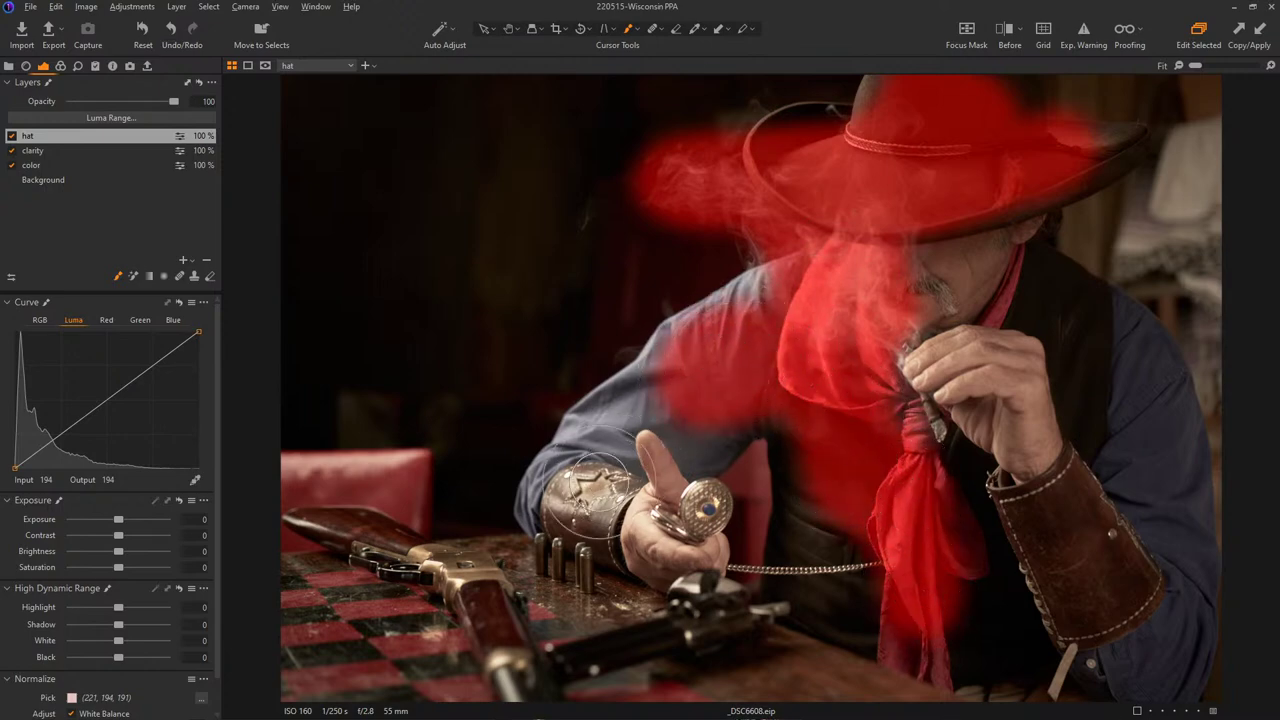
mouse_move(857, 496)
left_mouse_down()
mouse_move(914, 514)
mouse_move(1023, 586)
mouse_move(1071, 551)
mouse_move(1120, 449)
mouse_move(1091, 335)
mouse_move(1143, 457)
mouse_move(1086, 600)
mouse_move(998, 635)
mouse_move(909, 634)
mouse_move(849, 609)
mouse_move(809, 486)
mouse_move(877, 571)
mouse_move(955, 490)
mouse_move(736, 367)
mouse_move(862, 368)
mouse_move(737, 400)
mouse_move(680, 345)
left_mouse_up()
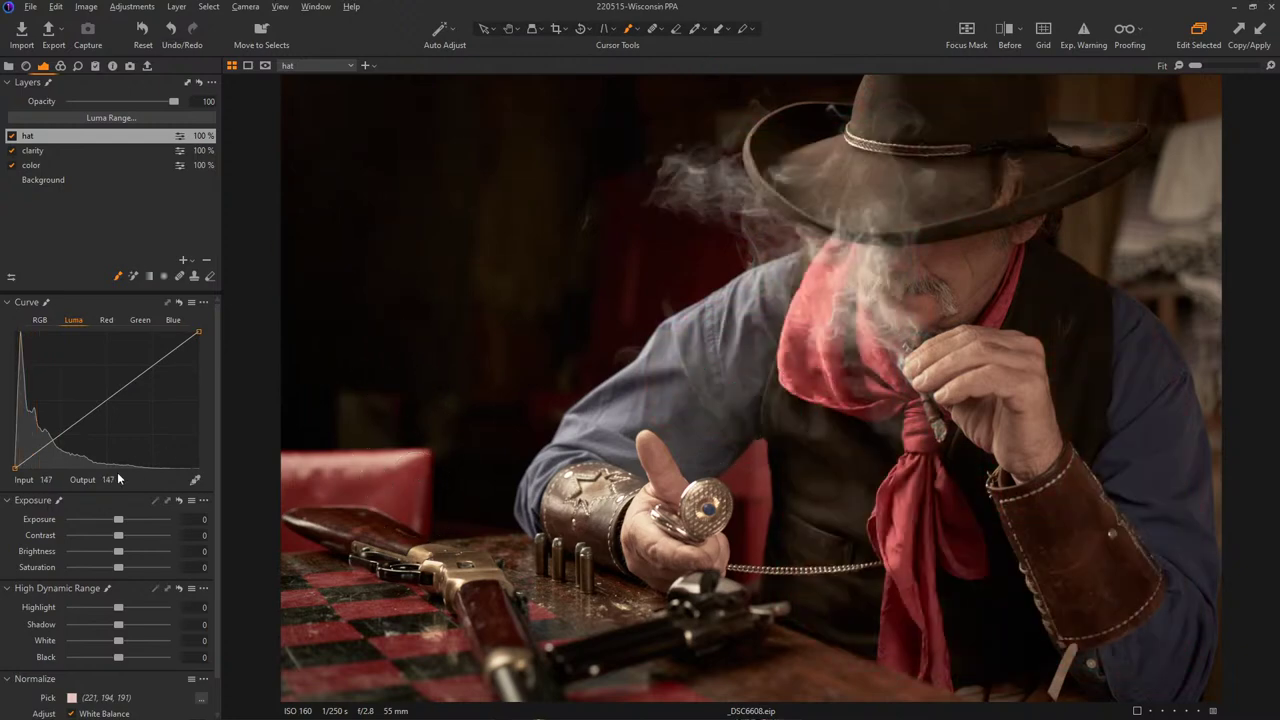
- Set the hat layer's Clarity to 61 with the Punch method
left_click(61, 66)
left_click(123, 352)
left_click(116, 376)
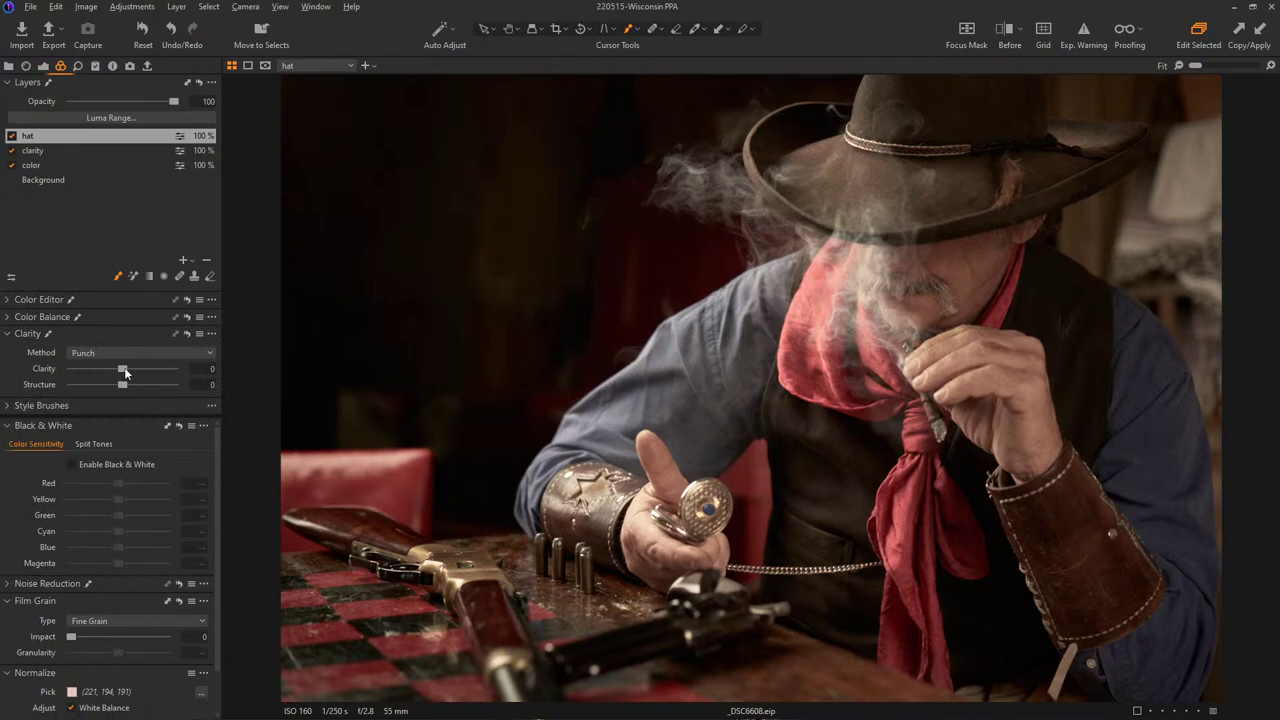
mouse_move(180, 376)
left_mouse_down()
mouse_move(249, 377)
mouse_move(153, 370)
left_mouse_up()
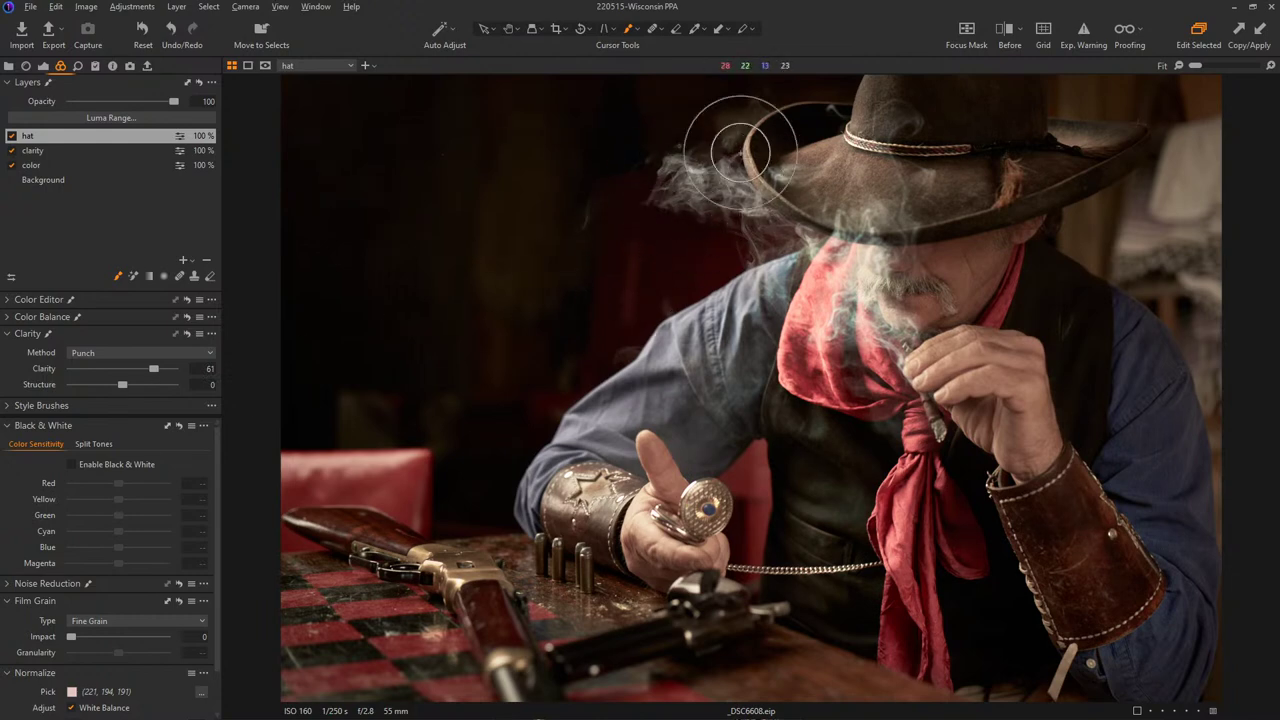
- Check the hat layer's mask overlay and extend the brushed mask over the dark background behind the smoke and the adjacent shoulder
key("m")
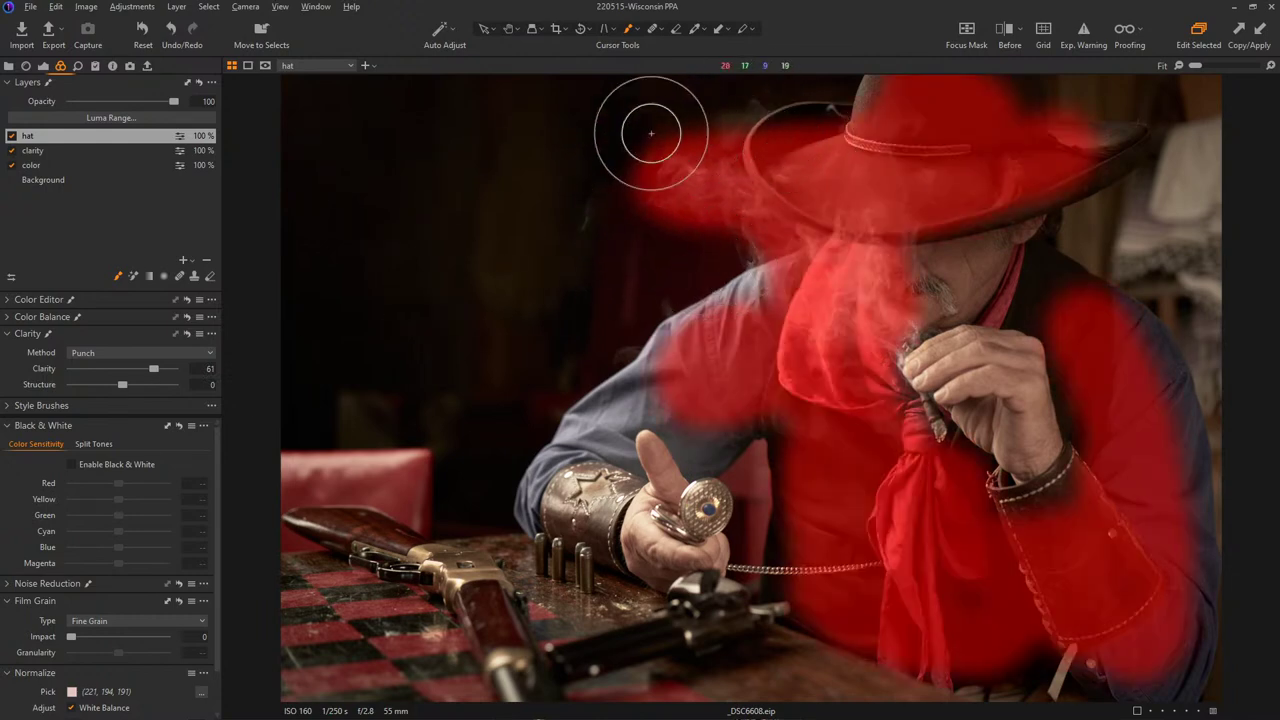
key("m")
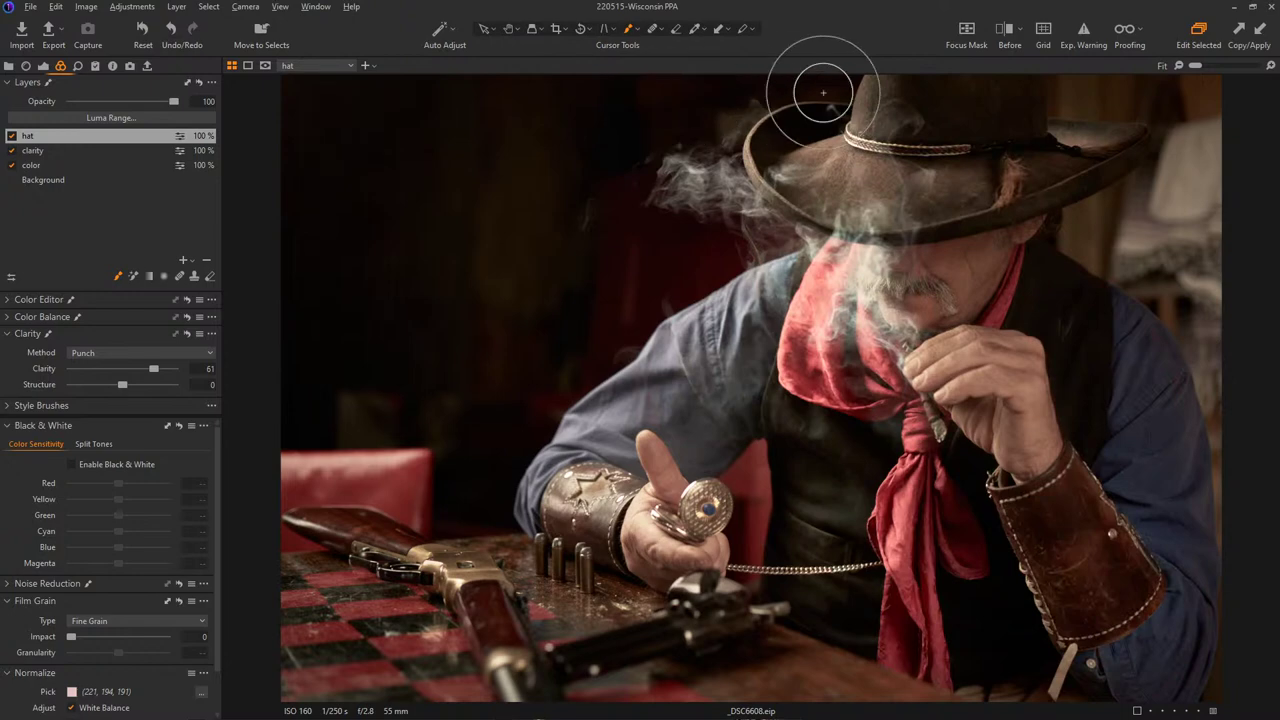
key("m")
key("m")
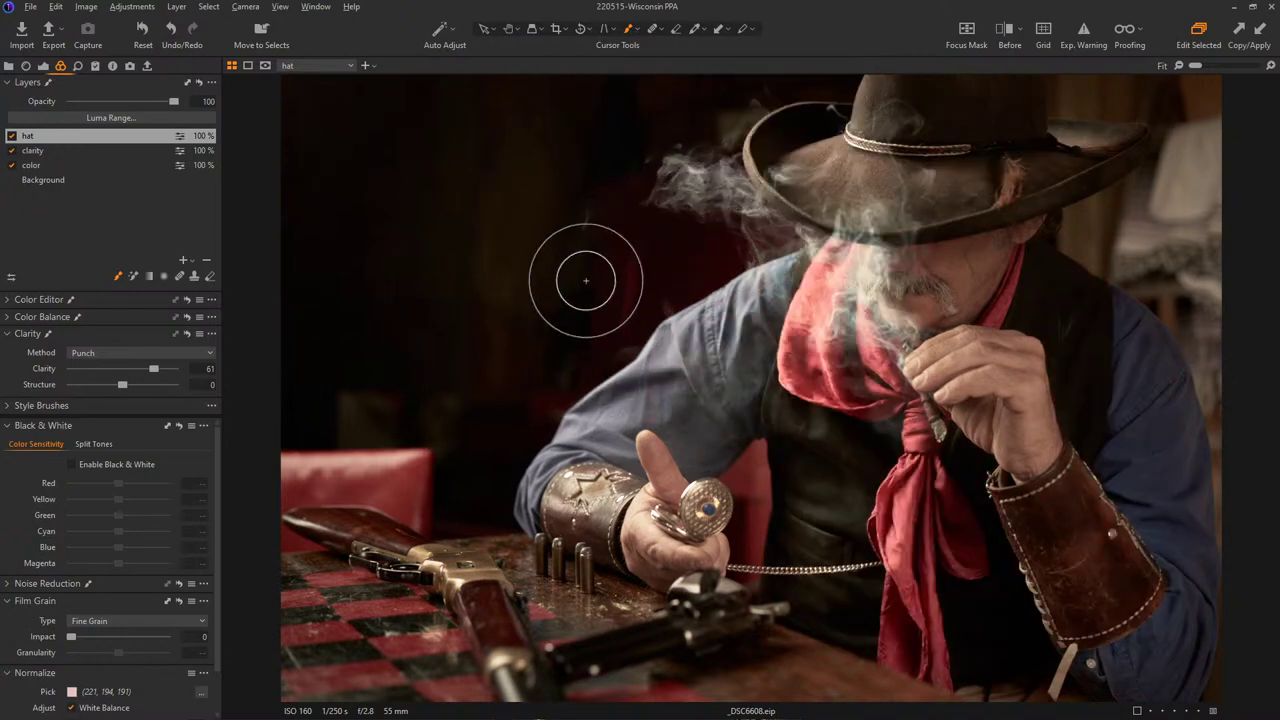
key("m")
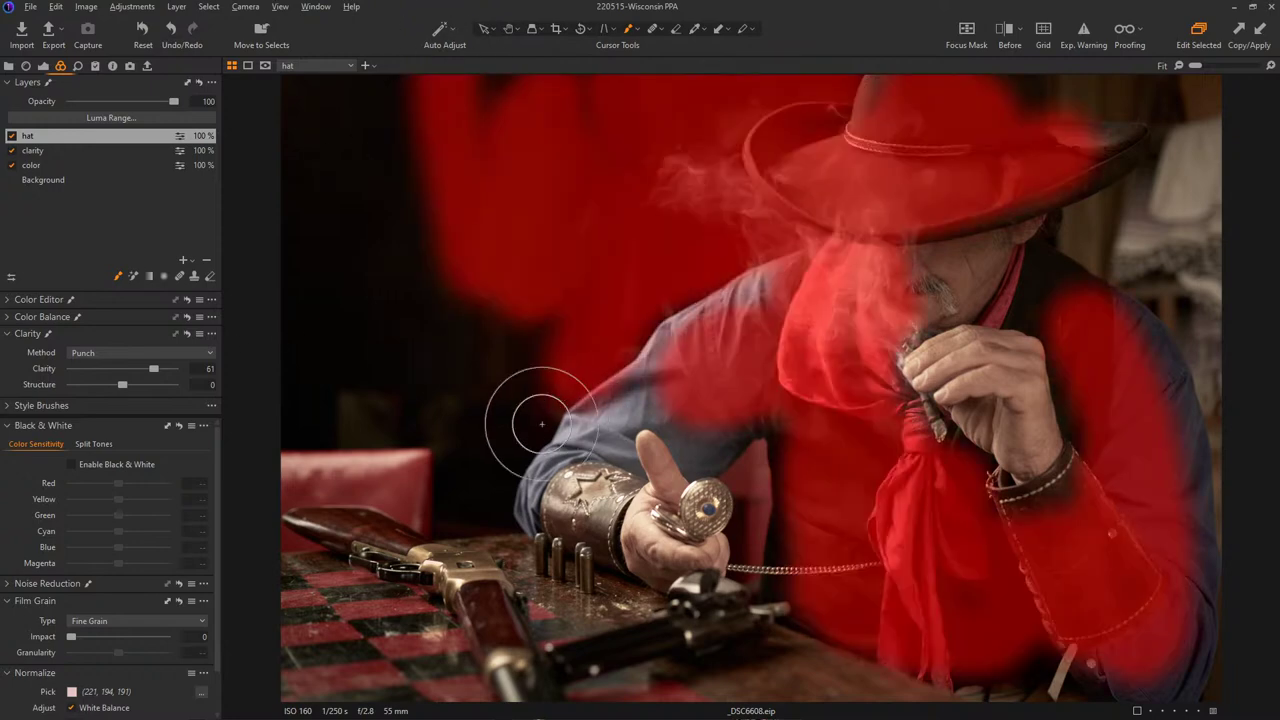
key("m")
key("m")
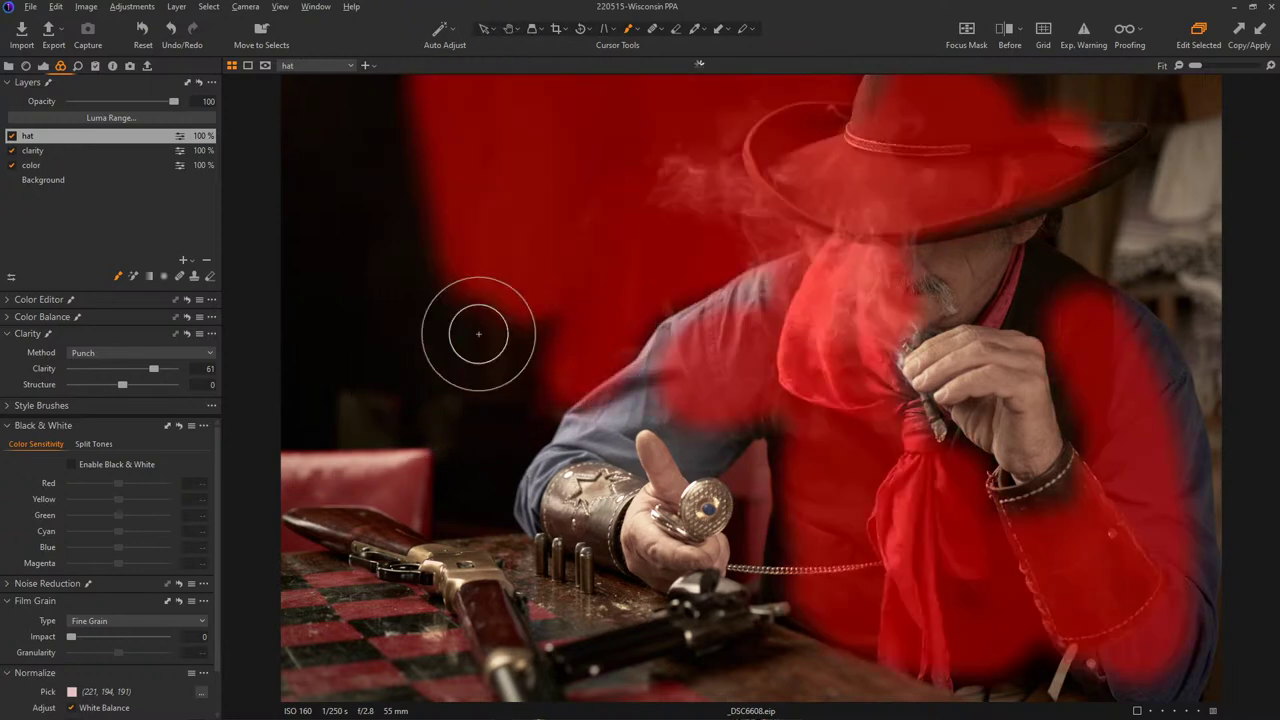
- Inspect the hat layer's mask coverage against the unmasked photo and activate the mask eraser
key("m")
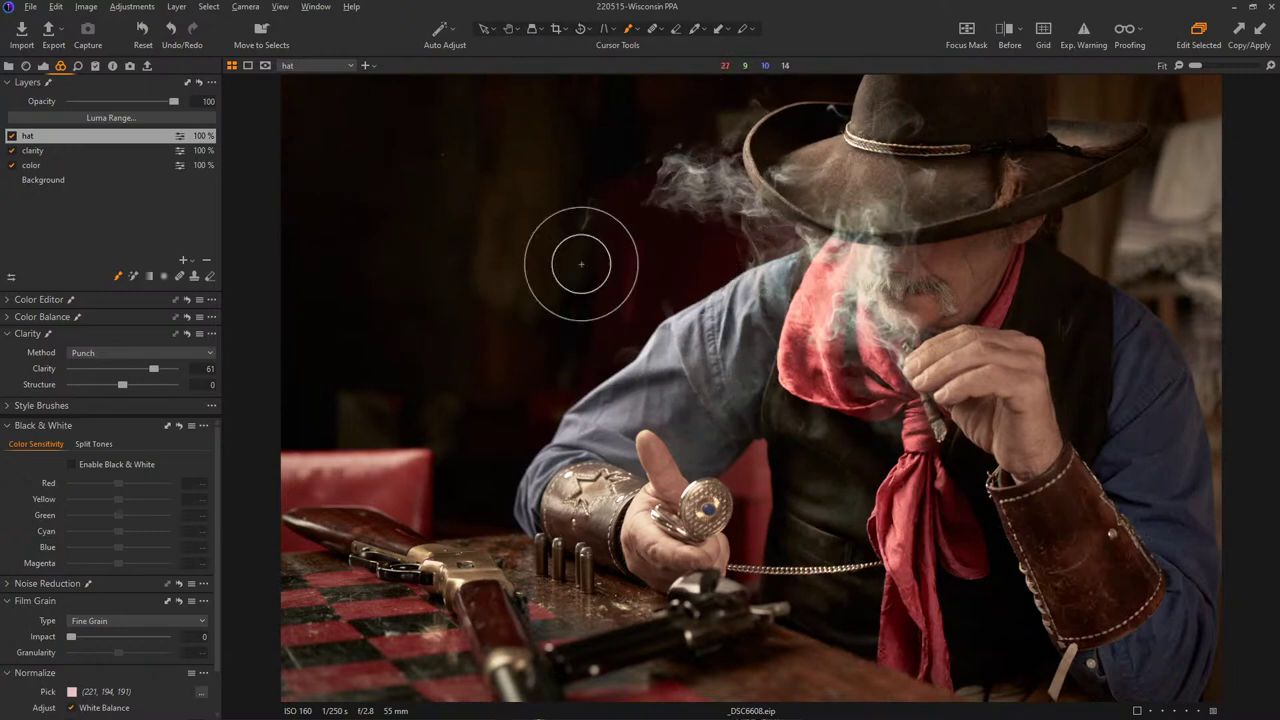
key("m")
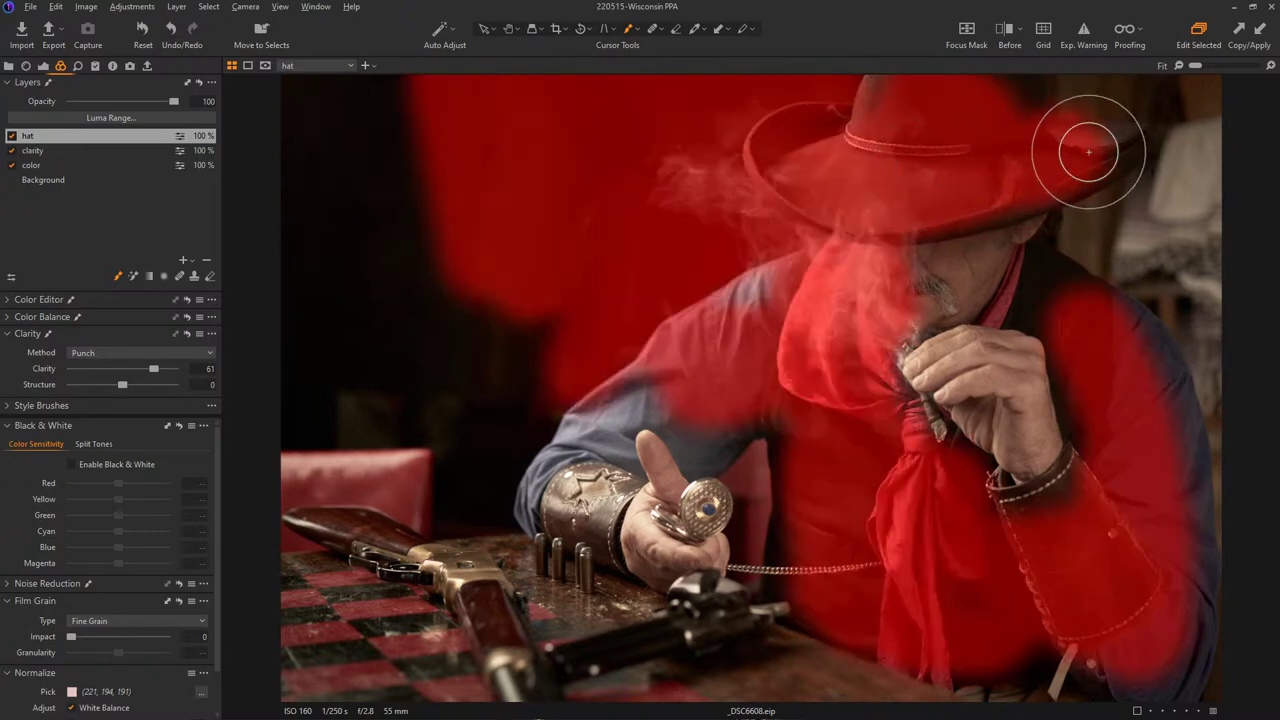
key("m")
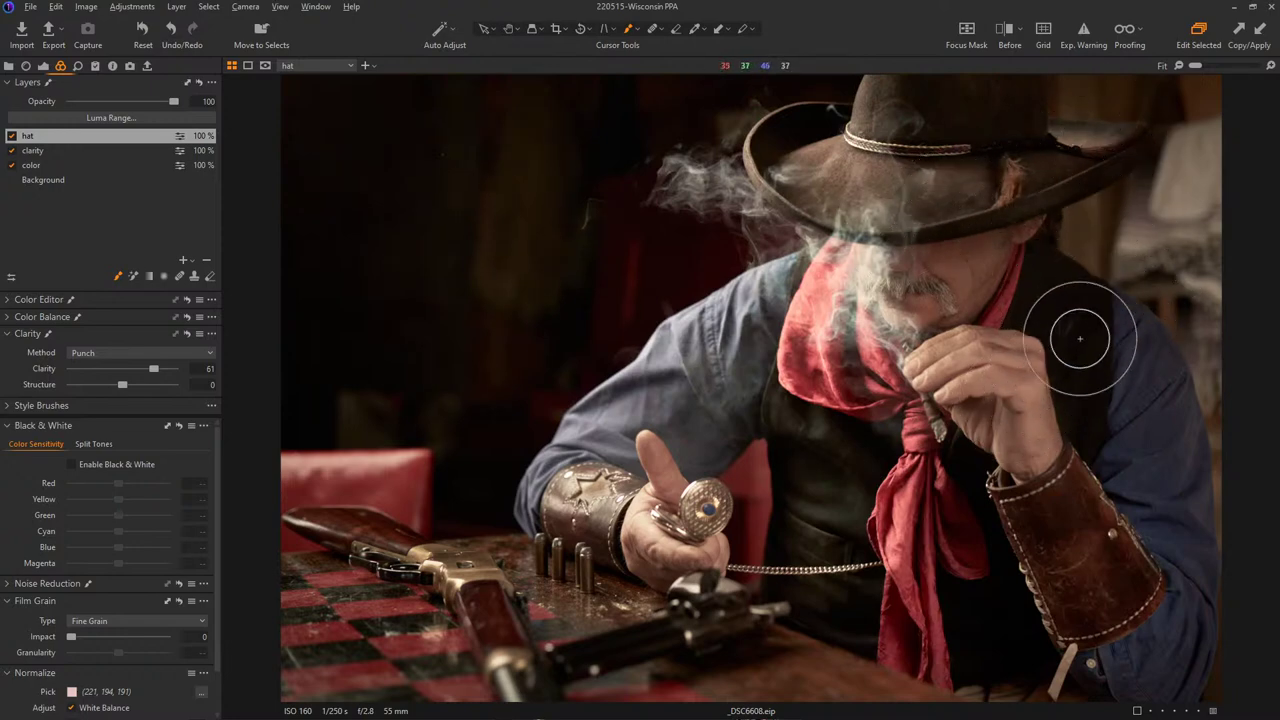
key("v")
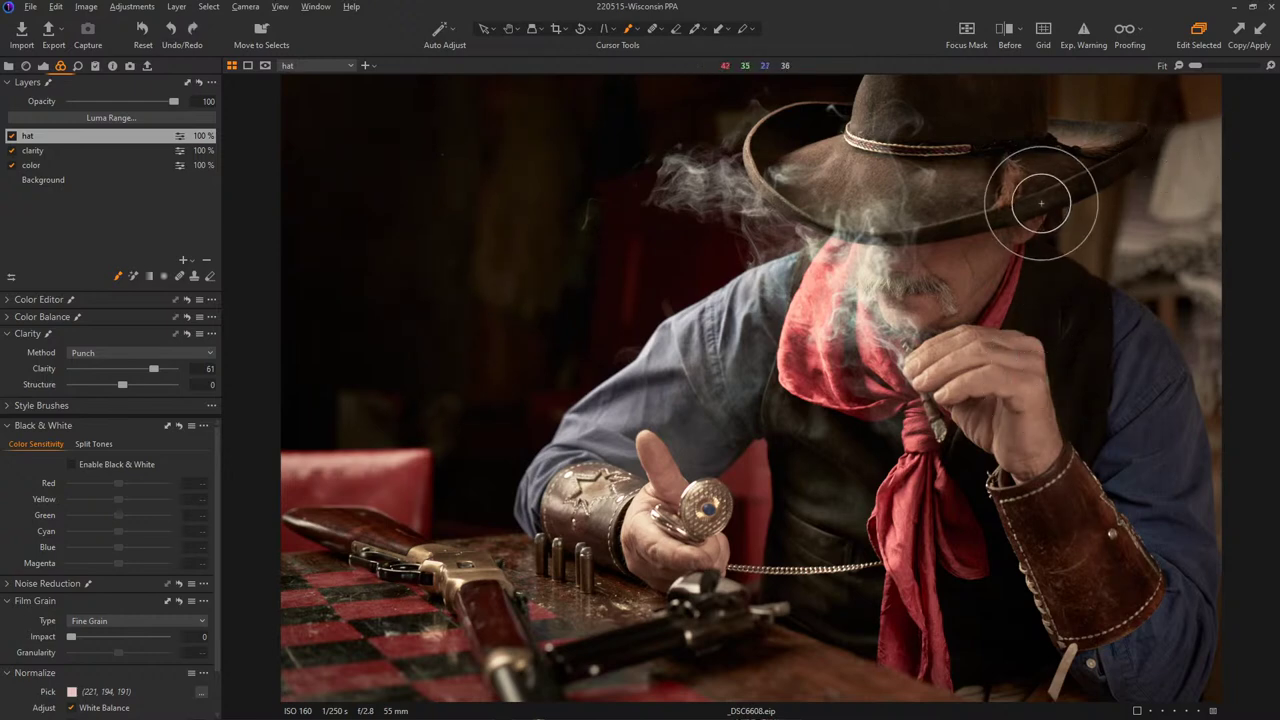
key("e")
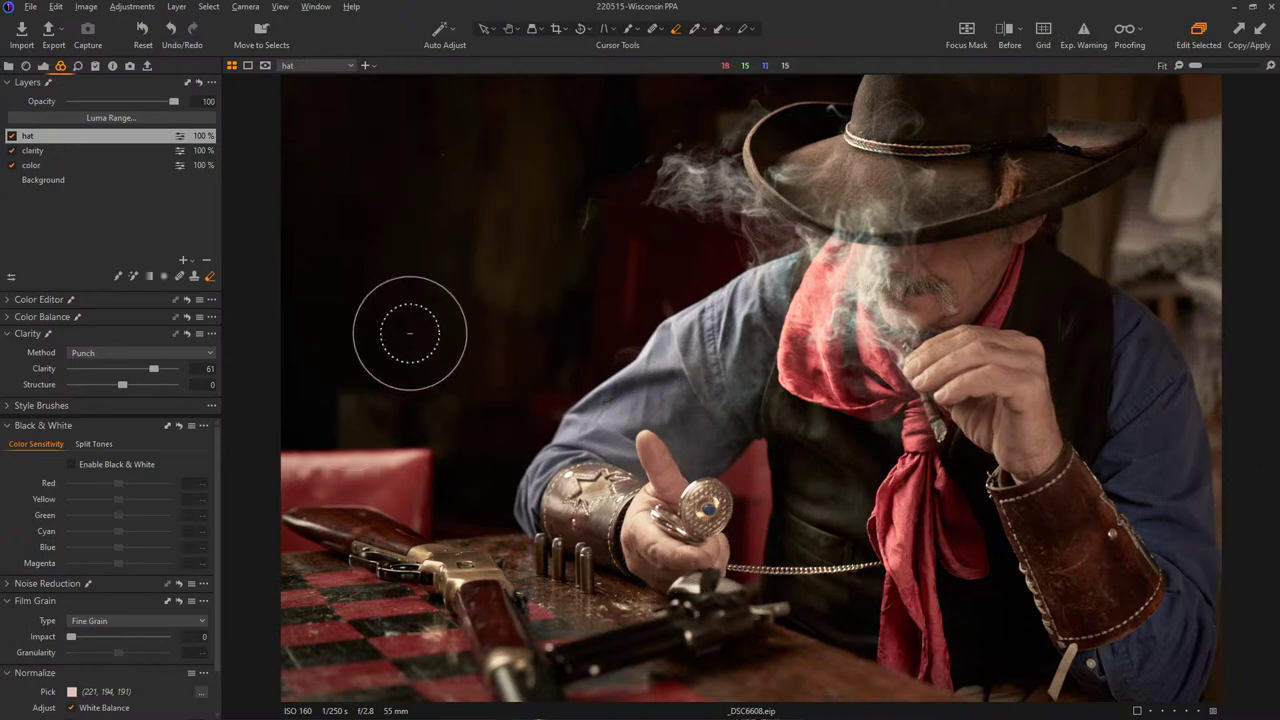
- Try an exposure of -4 on the hat layer and reset the exposure
left_click(43, 66)
left_click_drag(118, 521, 69, 519)
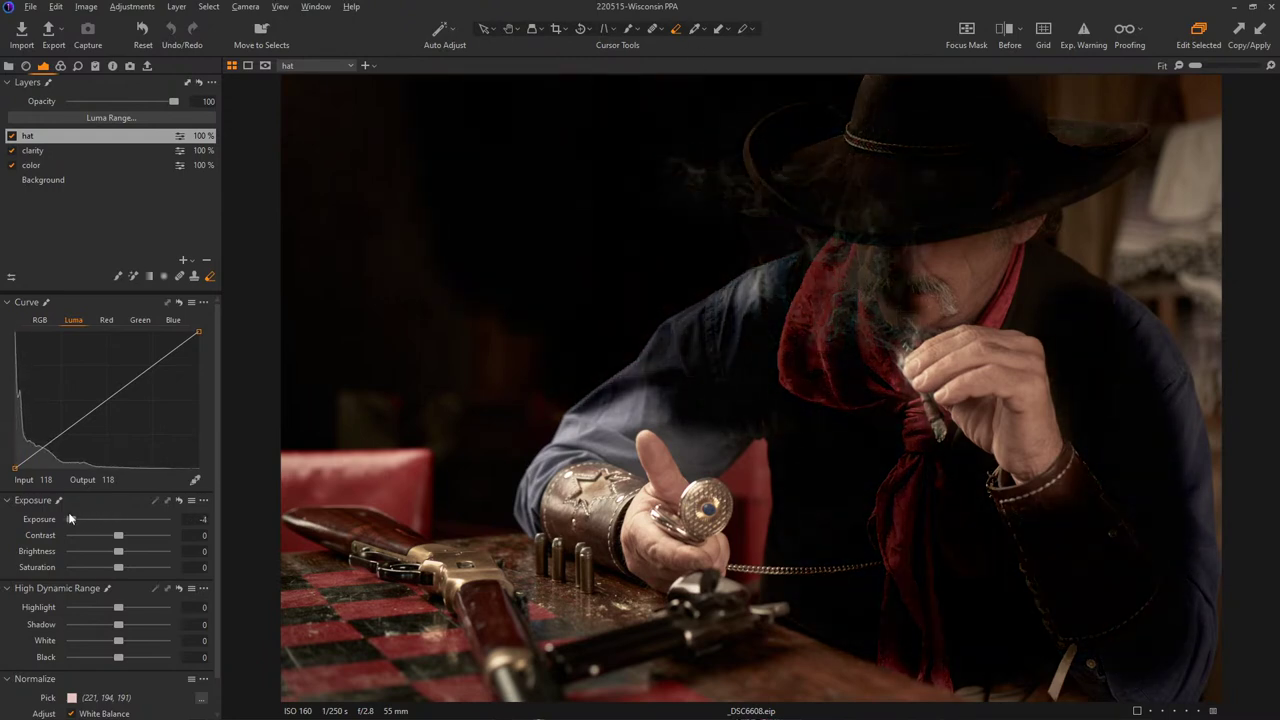
double_click(72, 518)
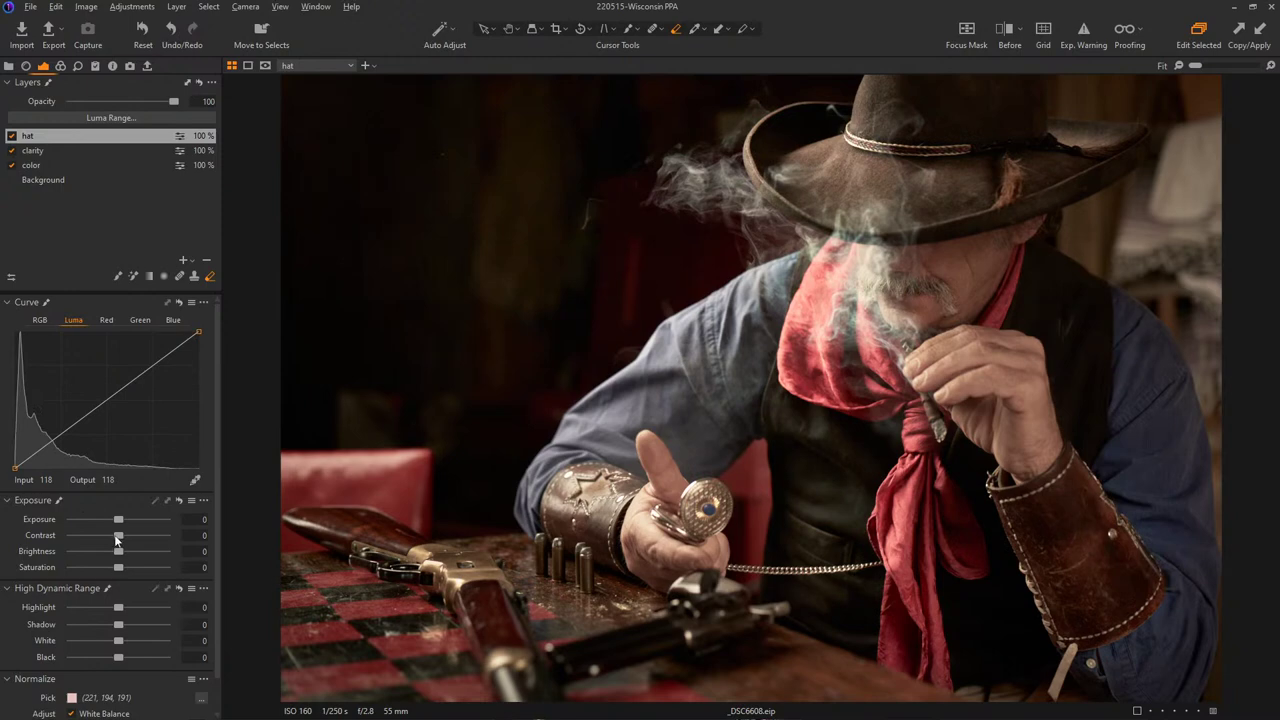
- Set the hat layer's highlights to -100 and check its mask overlay
mouse_move(121, 546)
left_mouse_down()
mouse_move(139, 534)
mouse_move(116, 539)
left_mouse_up()
left_click_drag(91, 613, 56, 608)
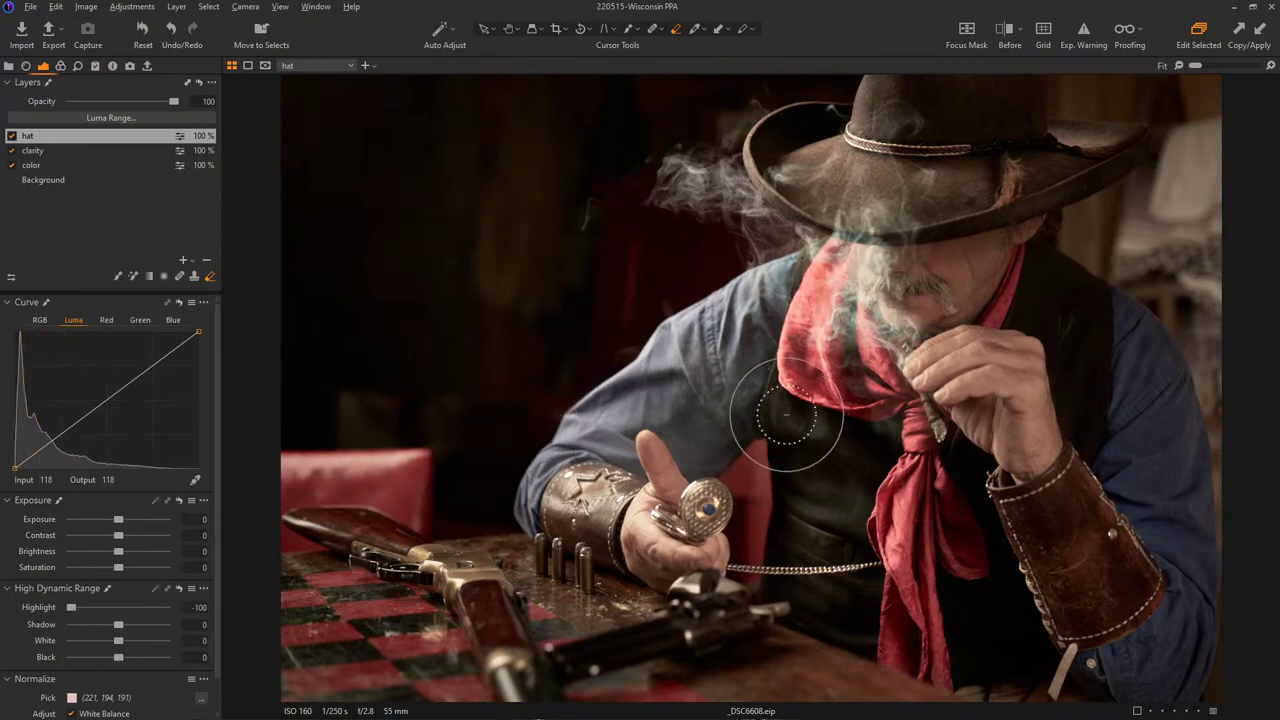
key("m")
key("m")
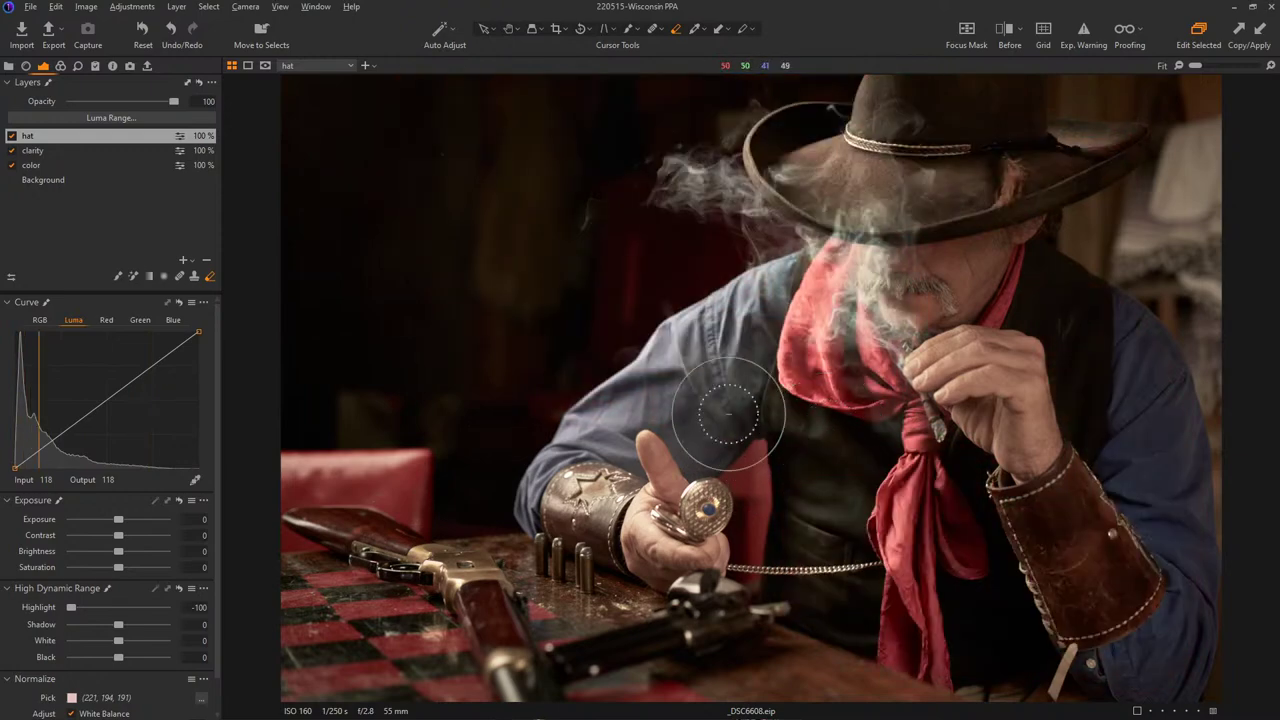
double_click(146, 641)
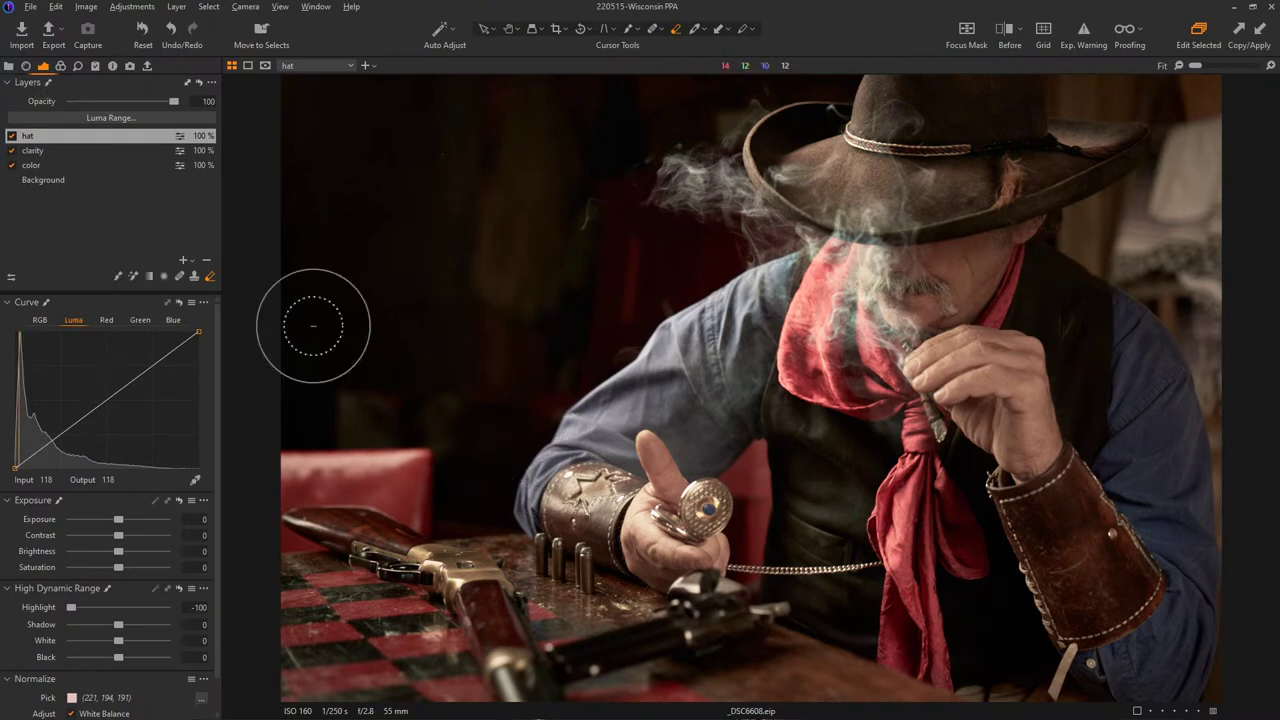
- Darken the Background layer's vignetting to an amount of -1.46
left_click(55, 179)
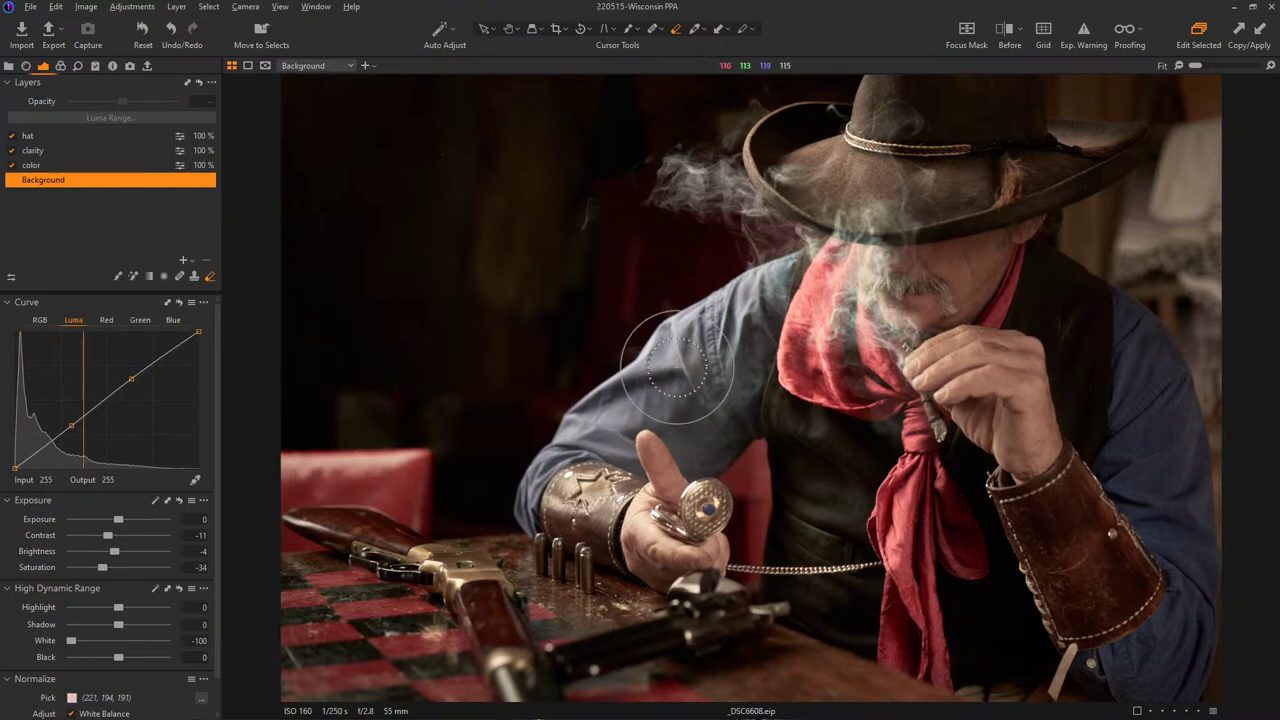
left_click(25, 66)
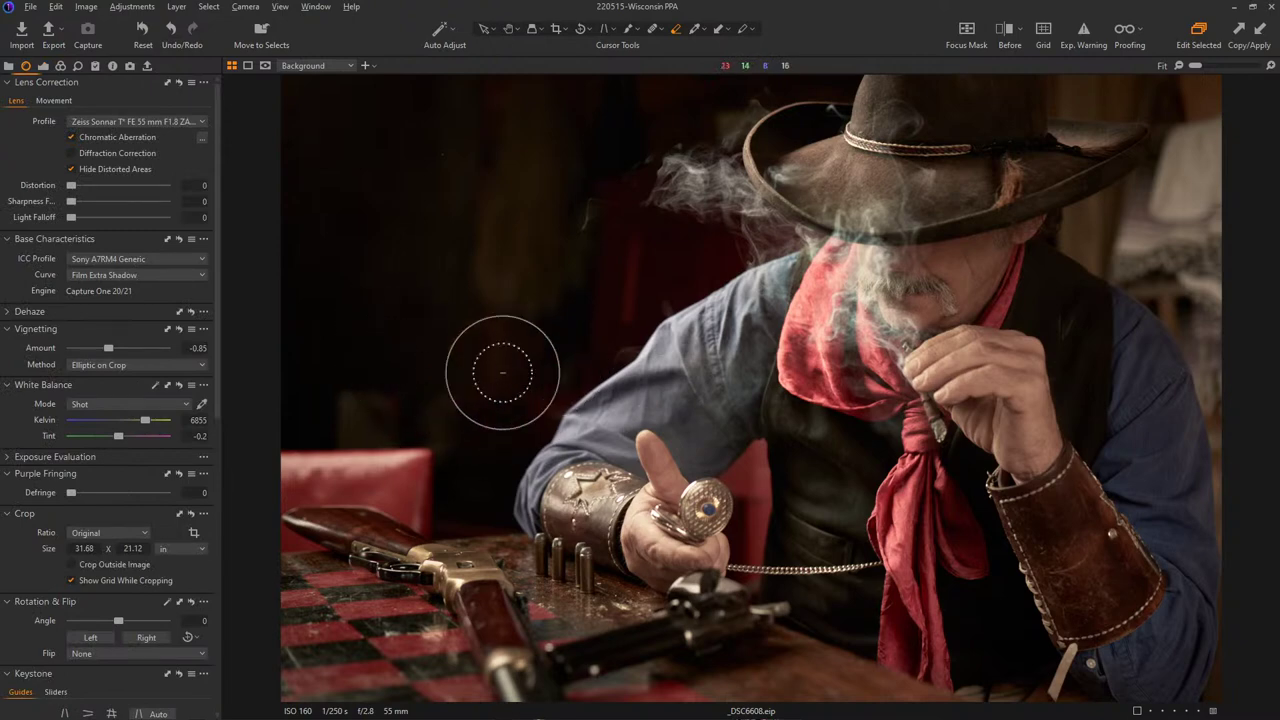
left_click_drag(109, 348, 105, 348)
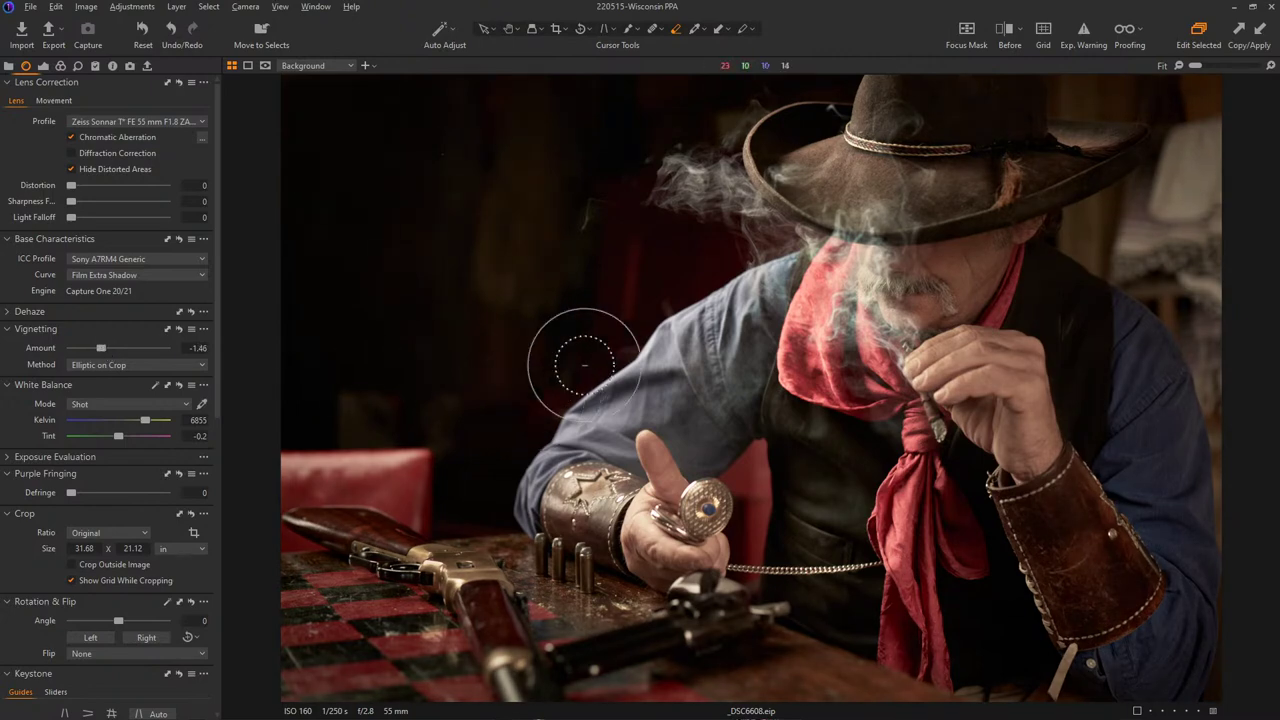
- Compare _DSC6608.eip side by side with _DSC6517.eip and give _DSC6608.eip a red color tag
key("ctrl+alt+v")
left_click(511, 257, "ctrl")
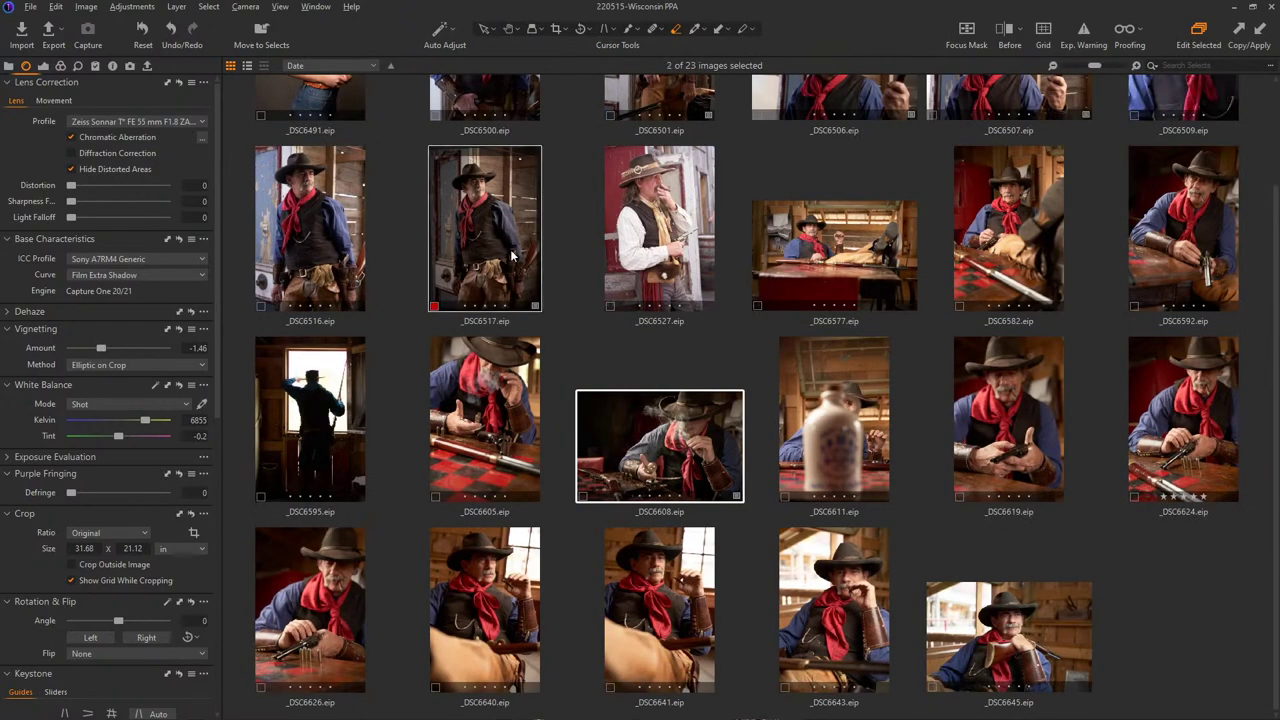
key("ctrl+alt+v")
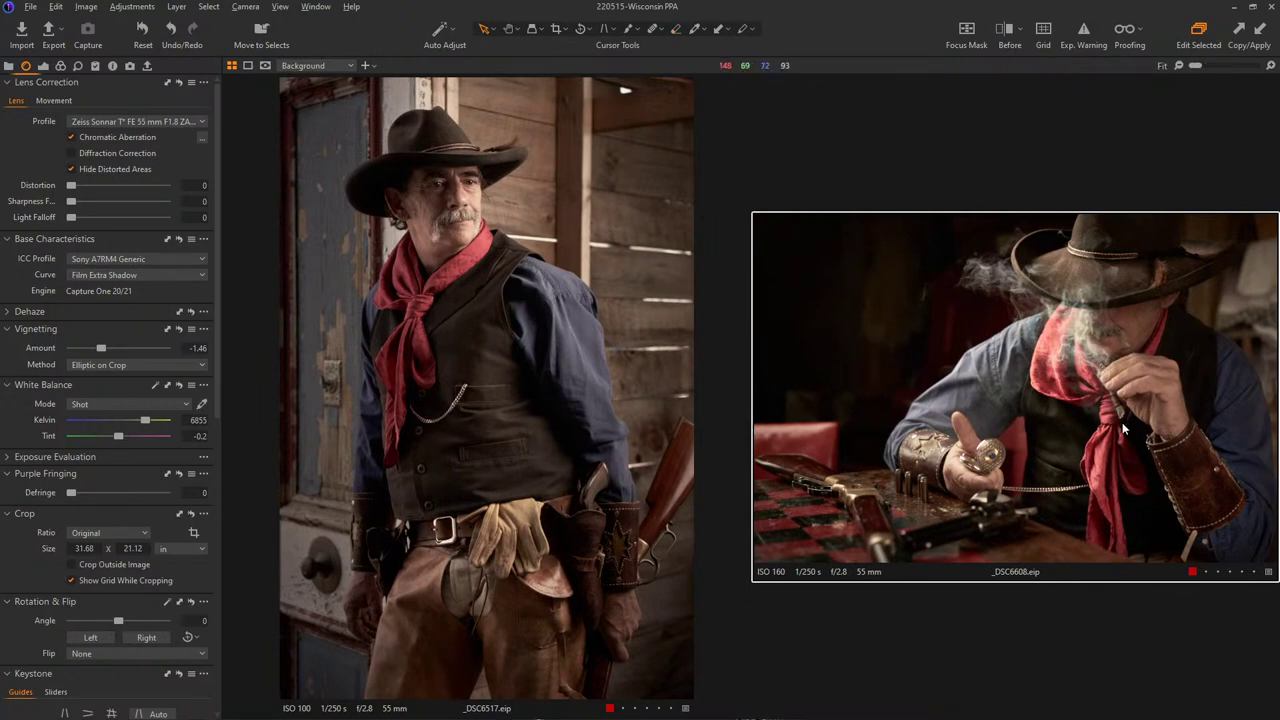
key("ctrl+alt+b")
double_click(660, 445)
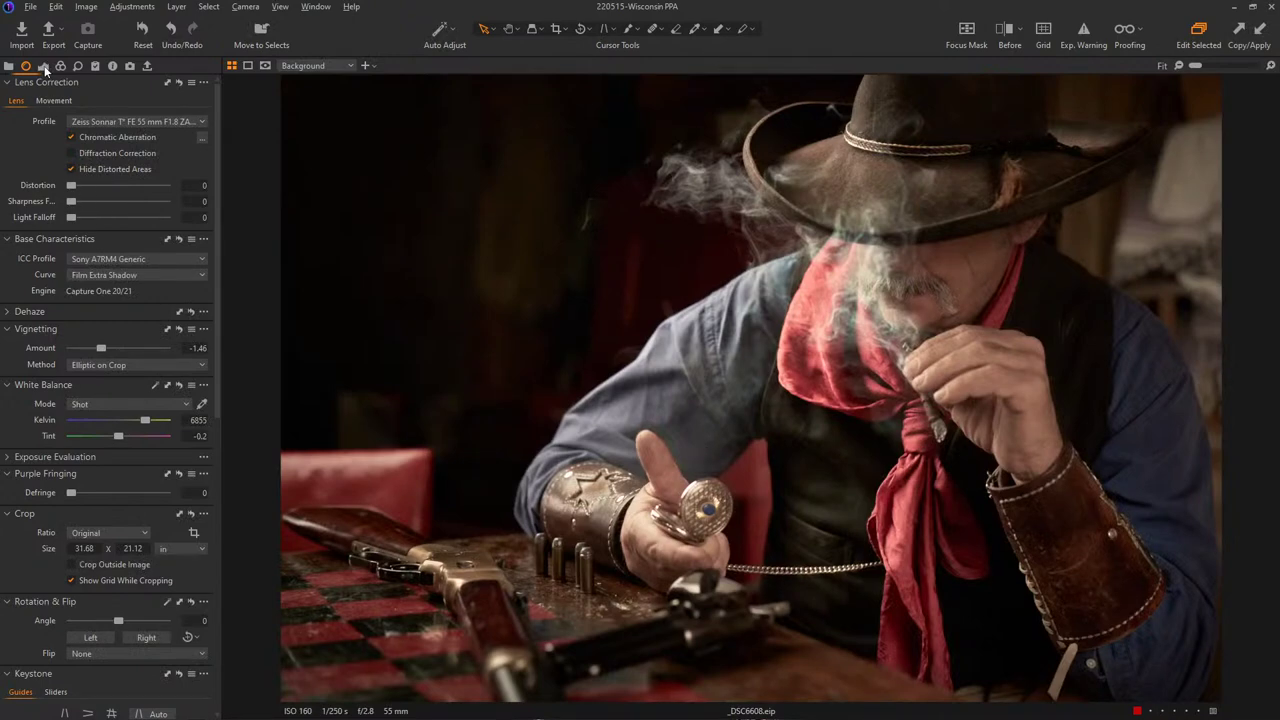
- Reduce the hat layer's Punch clarity to 16
left_click(43, 66)
left_click(29, 137)
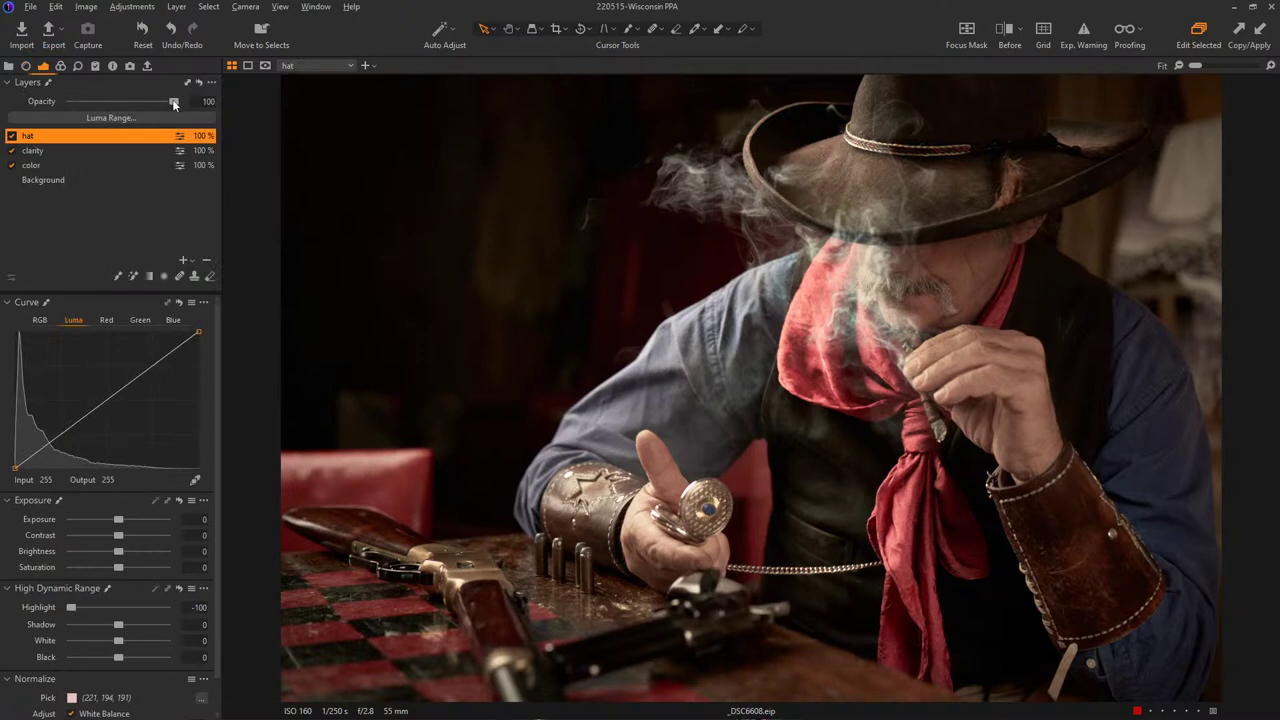
left_click(60, 66)
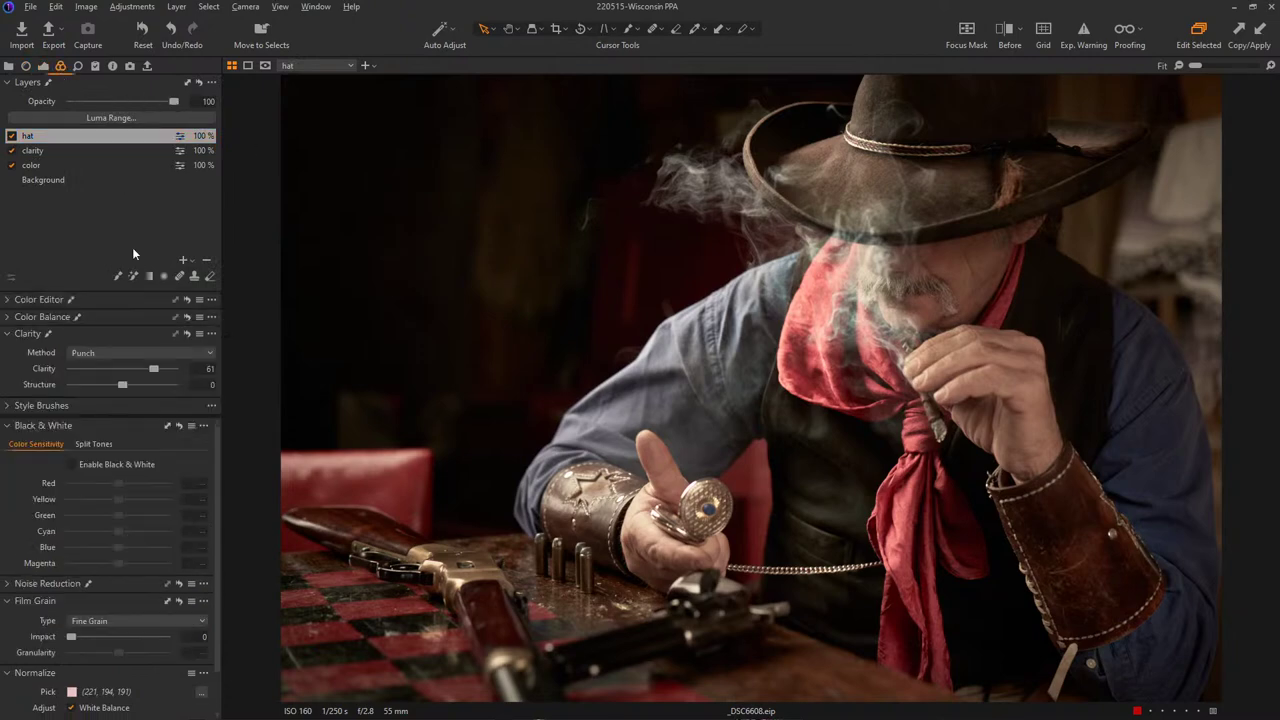
mouse_move(153, 371)
left_mouse_down()
mouse_move(120, 371)
mouse_move(130, 375)
left_mouse_up()
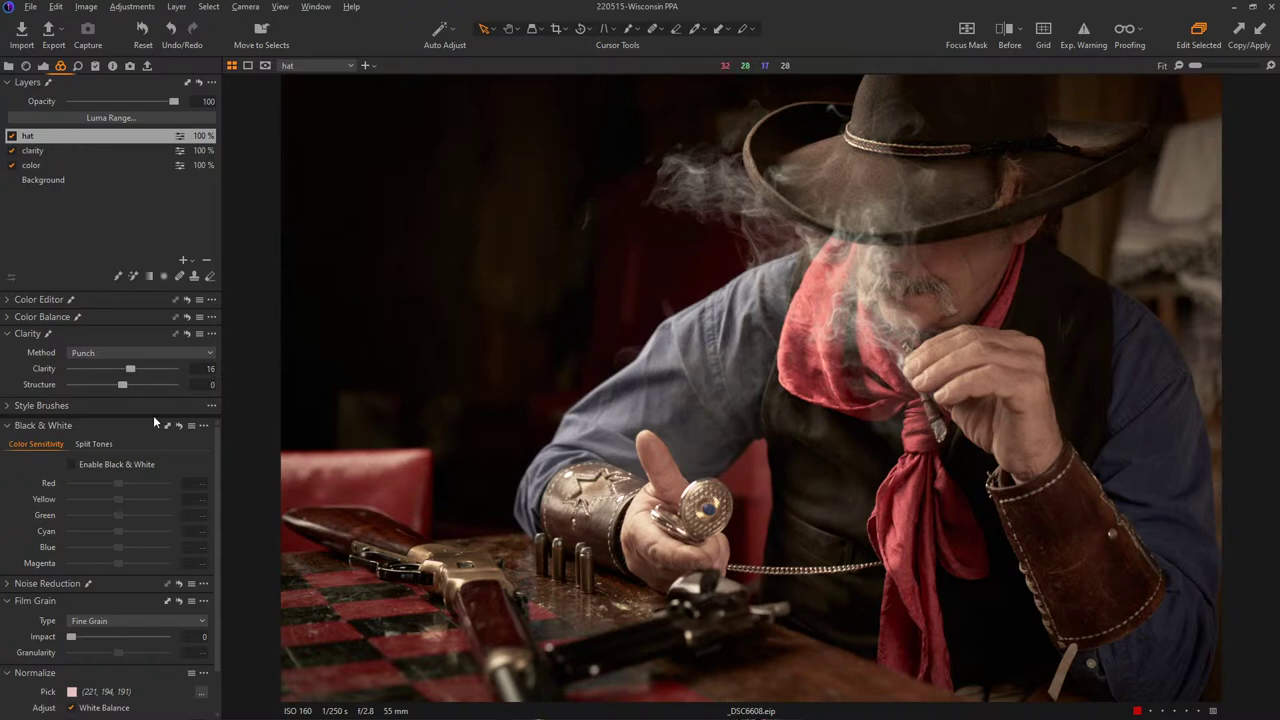
- Try a structure of 100 on the hat layer, inspect the leather detail at 100% zoom, and reset the structure
left_click_drag(124, 388, 234, 390)
left_click_drag(180, 388, 122, 390)
scroll(1104, 616, "up", 1)
scroll(1104, 616, "up", 3)
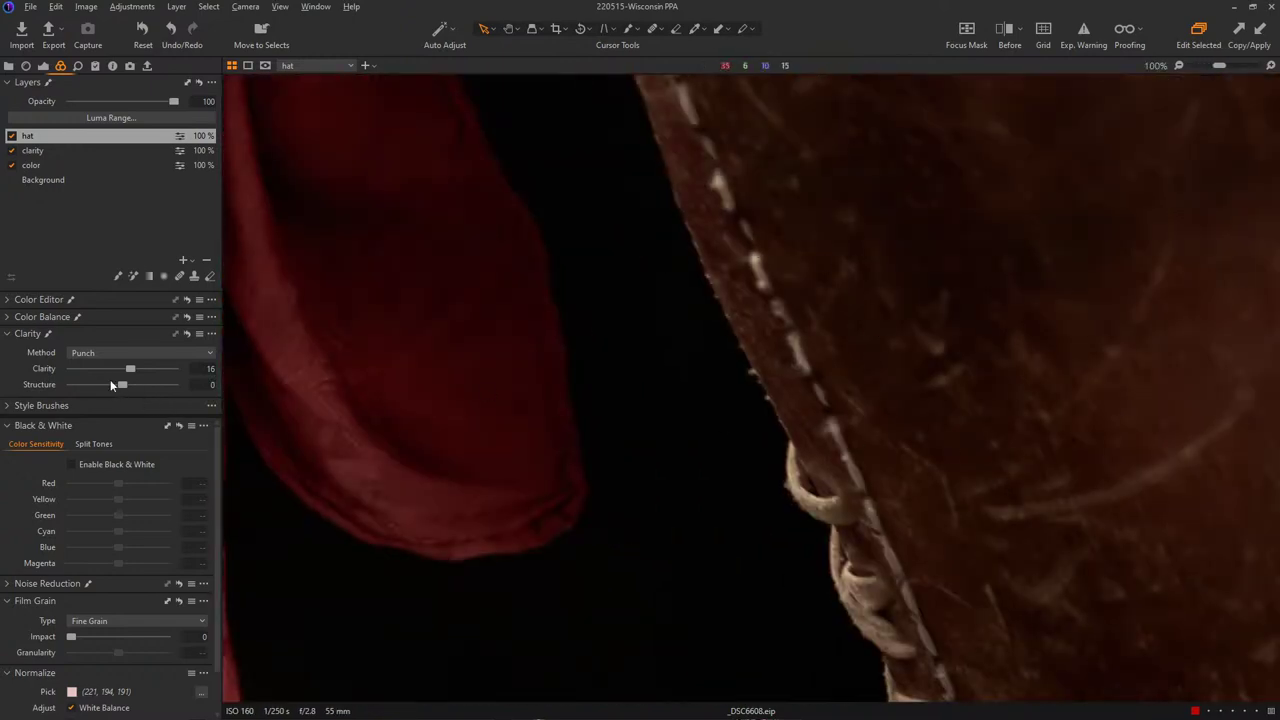
left_click_drag(124, 386, 180, 386)
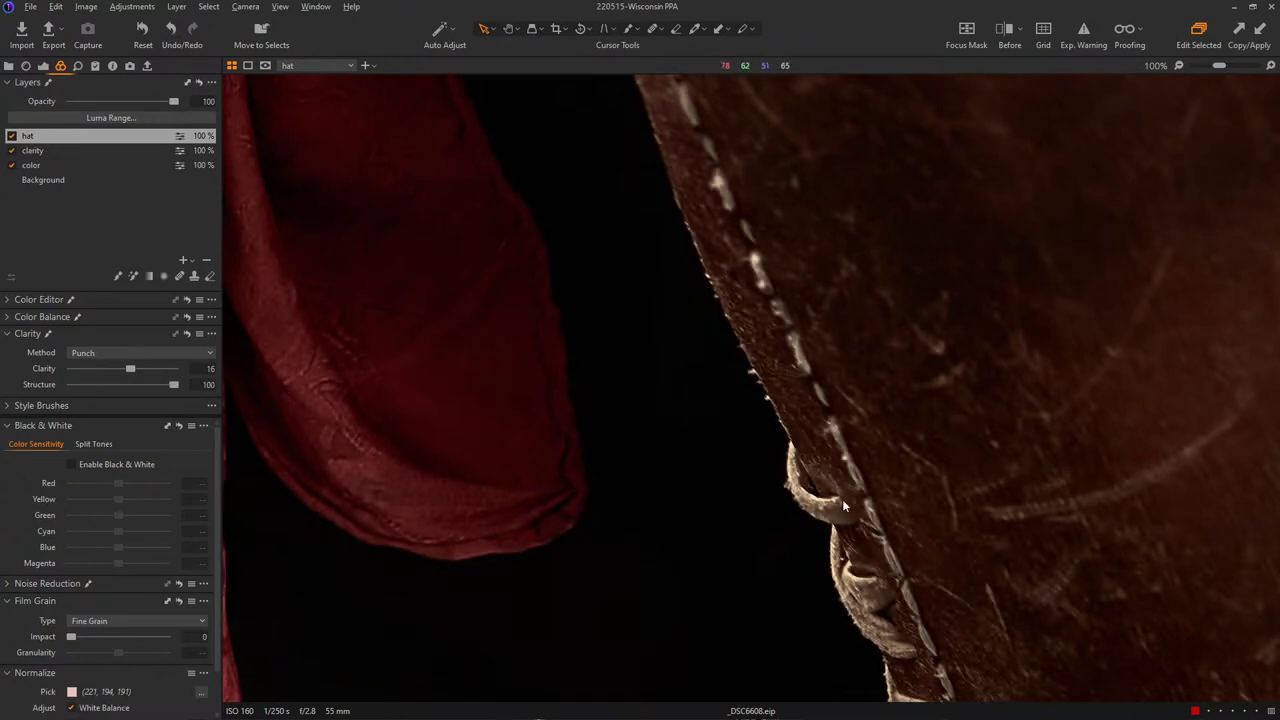
left_click_drag(172, 386, 127, 389)
double_click(127, 389)
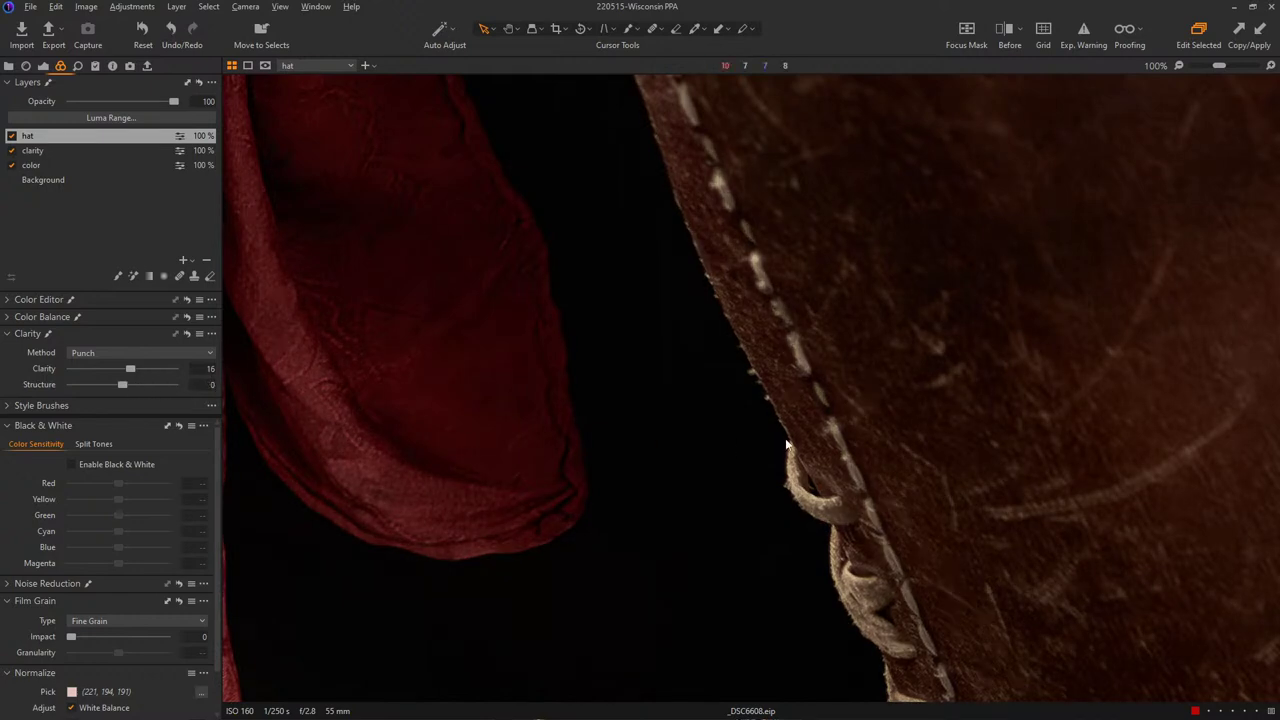
- Browse the shoot's thumbnails and view the seated portraits _DSC6624.eip and _DSC6626.eip at full size
key("ctrl+alt+v")
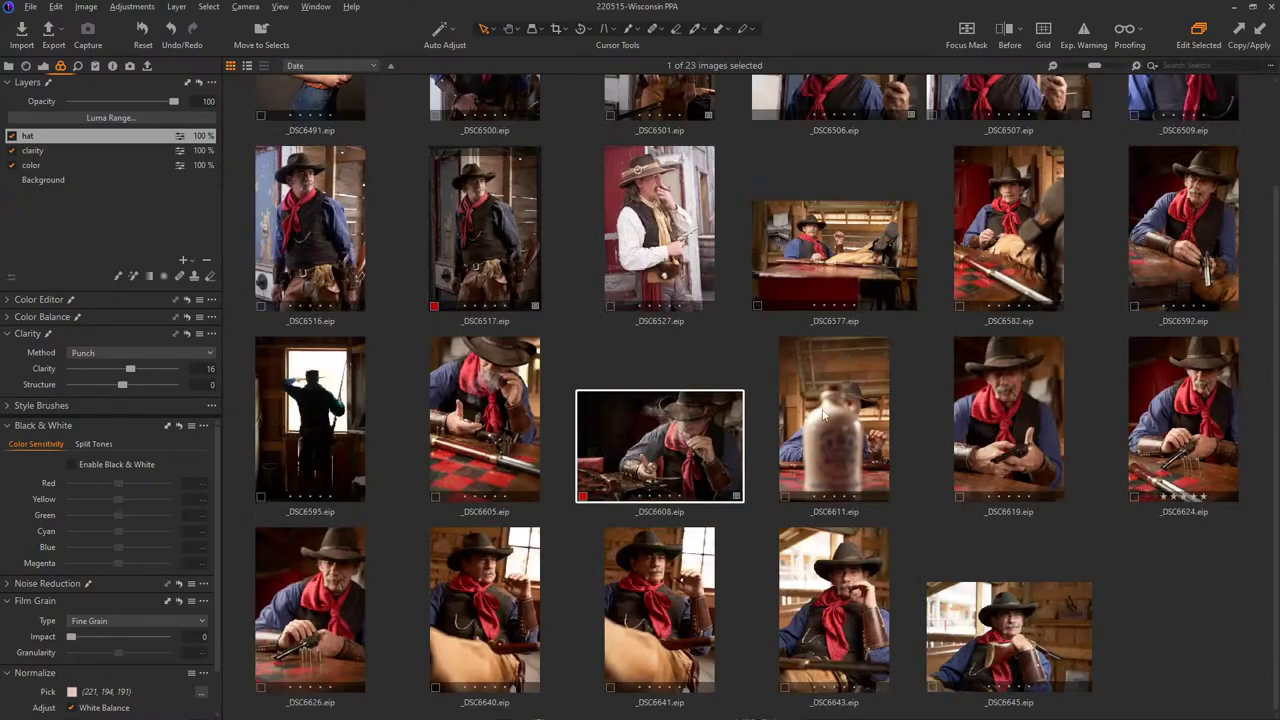
key("ctrl+alt+v")
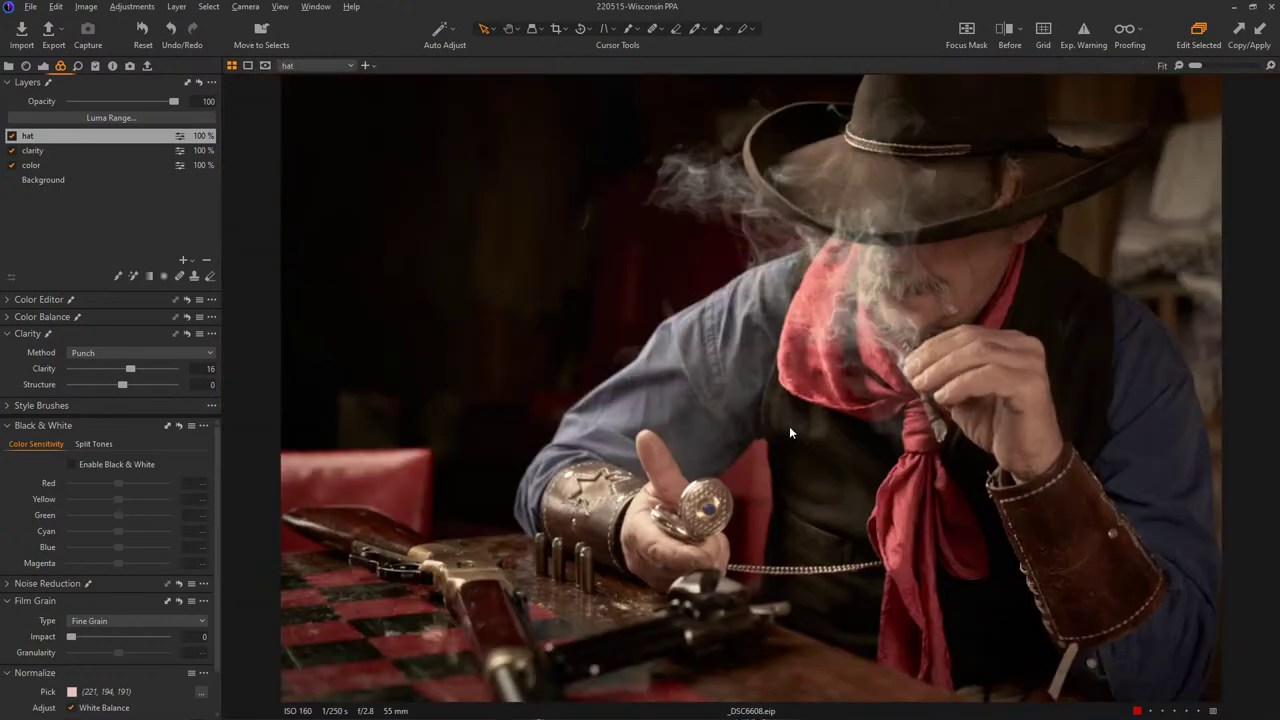
key("ctrl+alt+v")
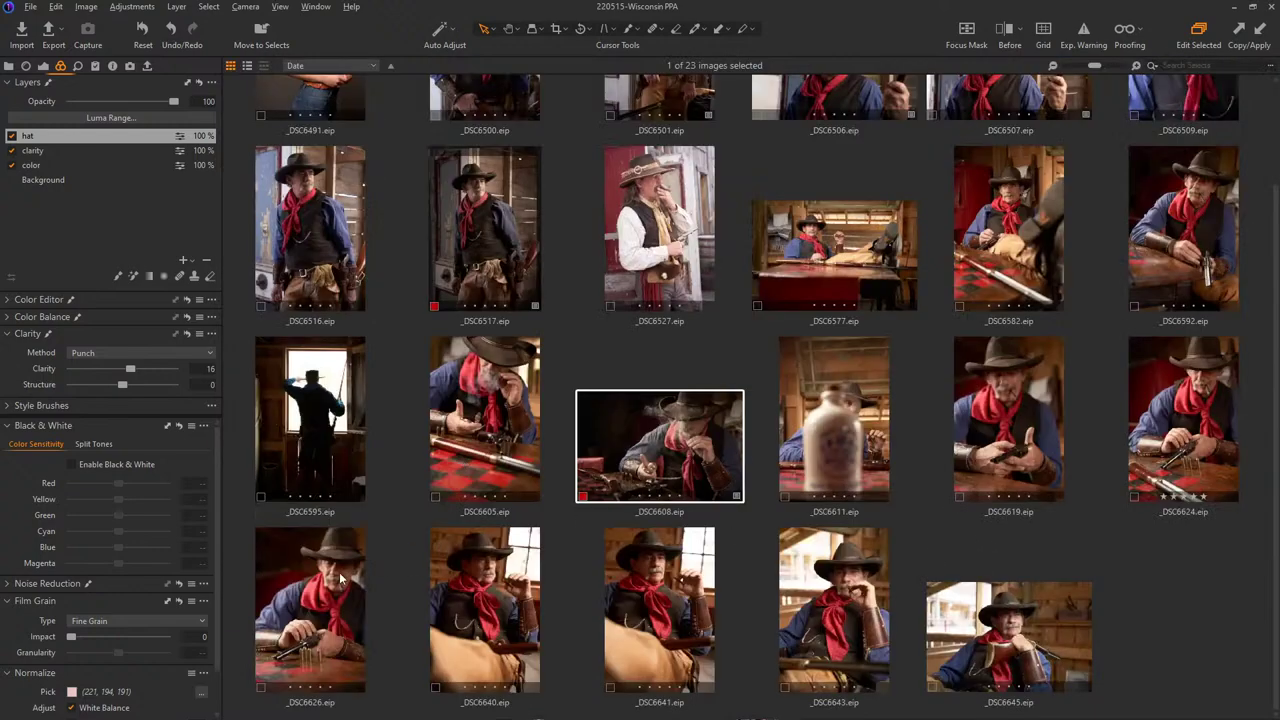
double_click(1196, 432)
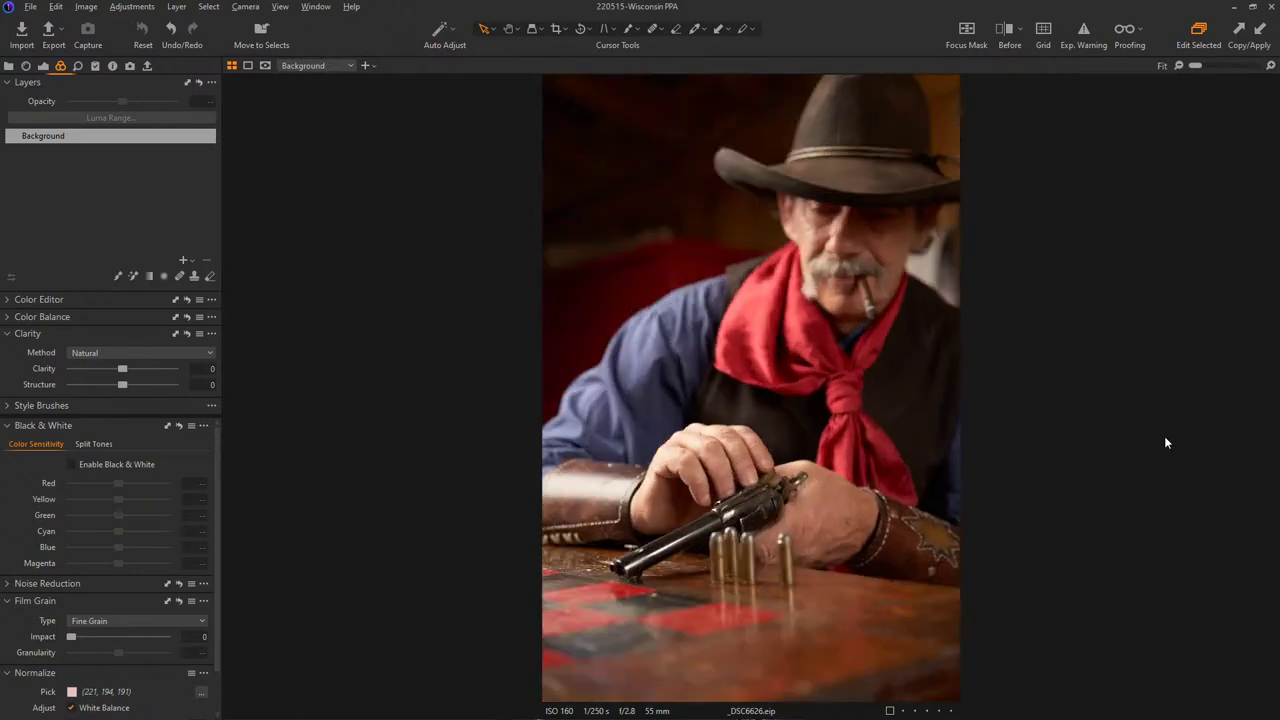
key("Left")
key("Right")
key("ctrl+alt+v")
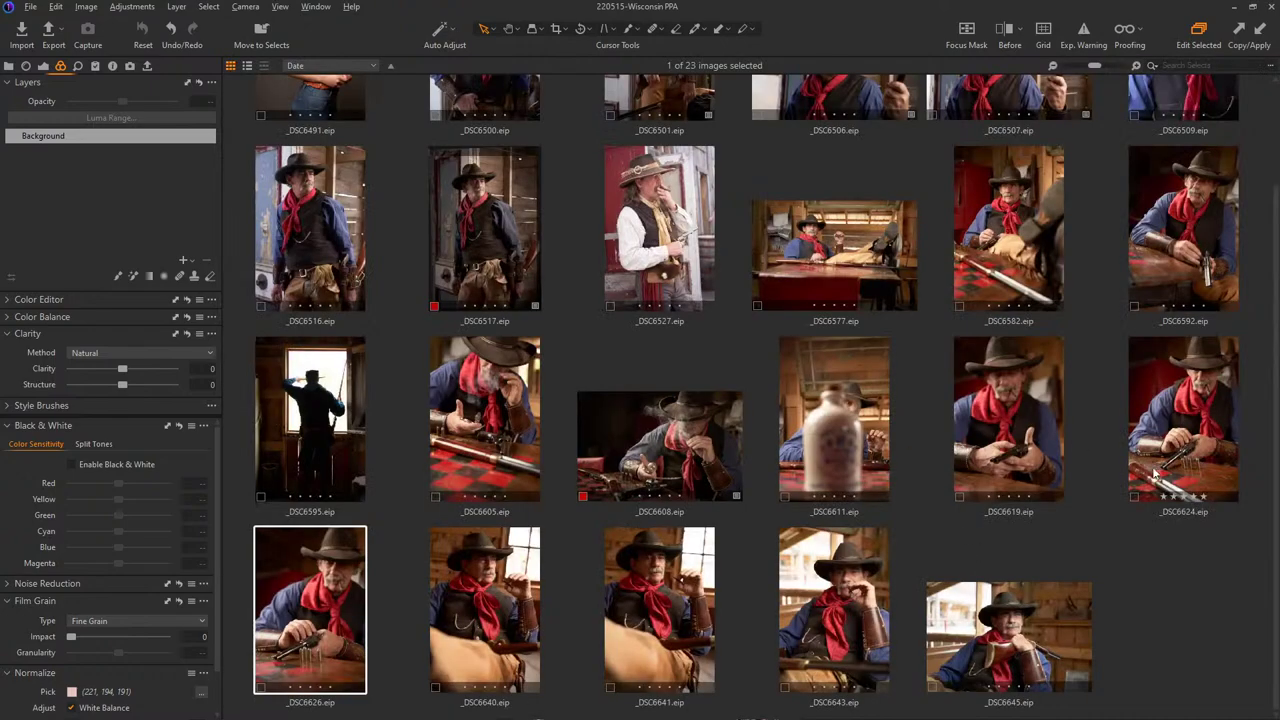
- Select _DSC6619.eip and _DSC6626.eip and compare them side by side
left_click(994, 428)
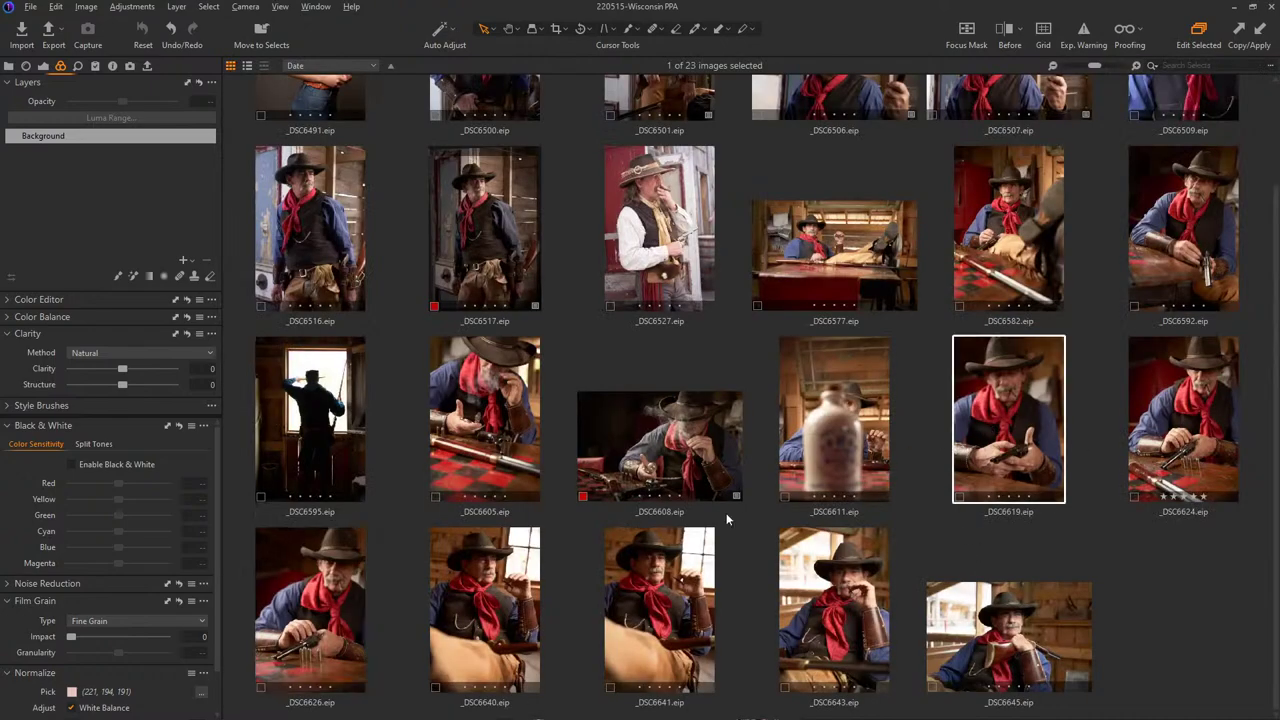
left_click(345, 605, "ctrl")
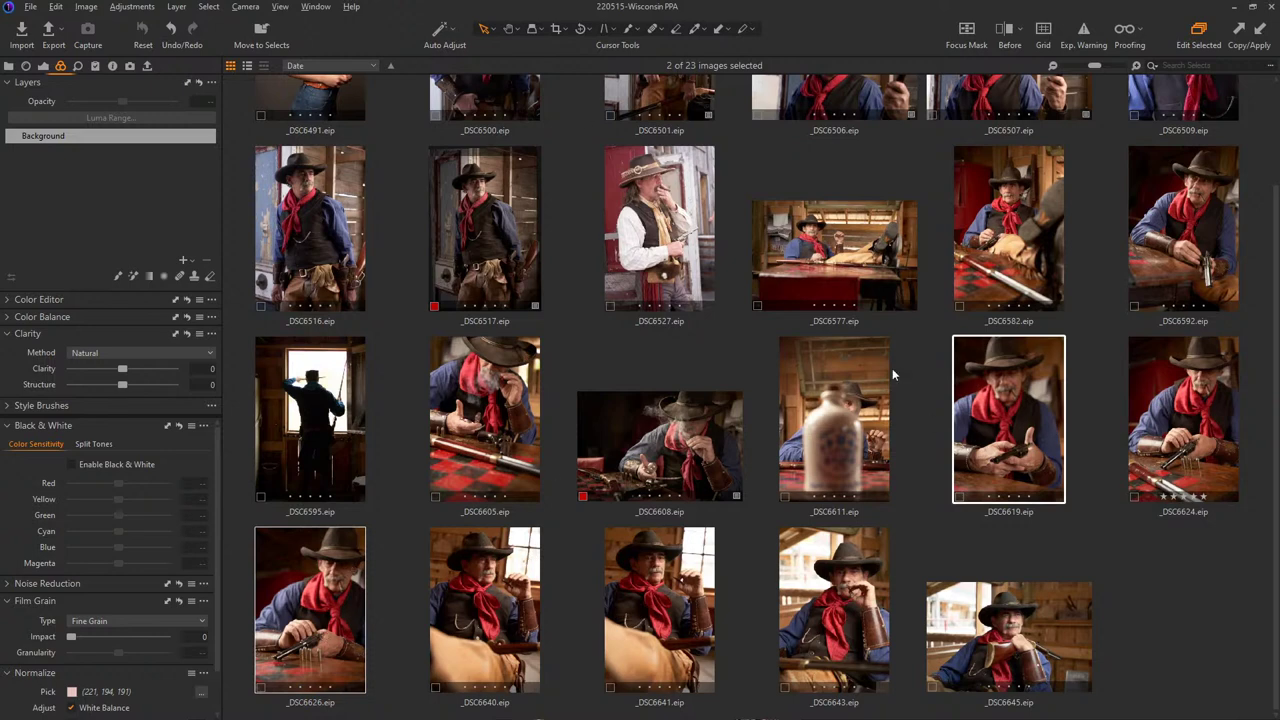
key("ctrl+shift+b")
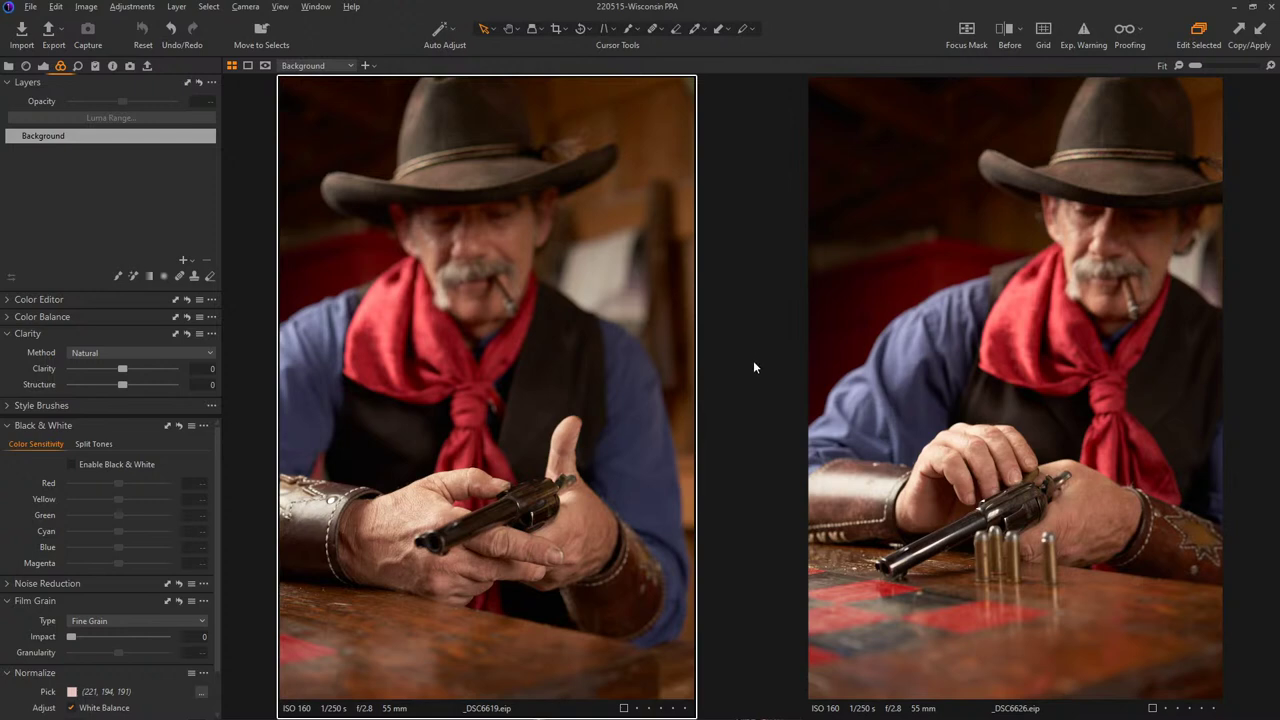
key("ctrl+shift+b")
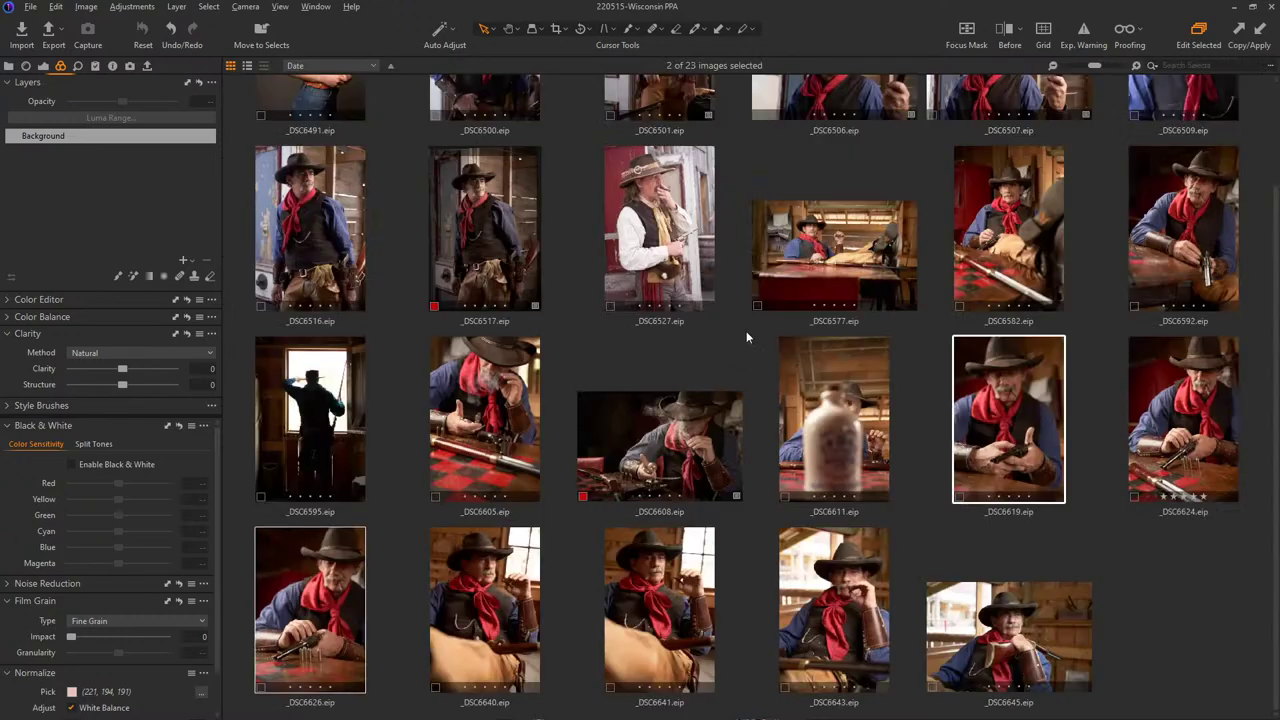
key("ctrl+shift+b")
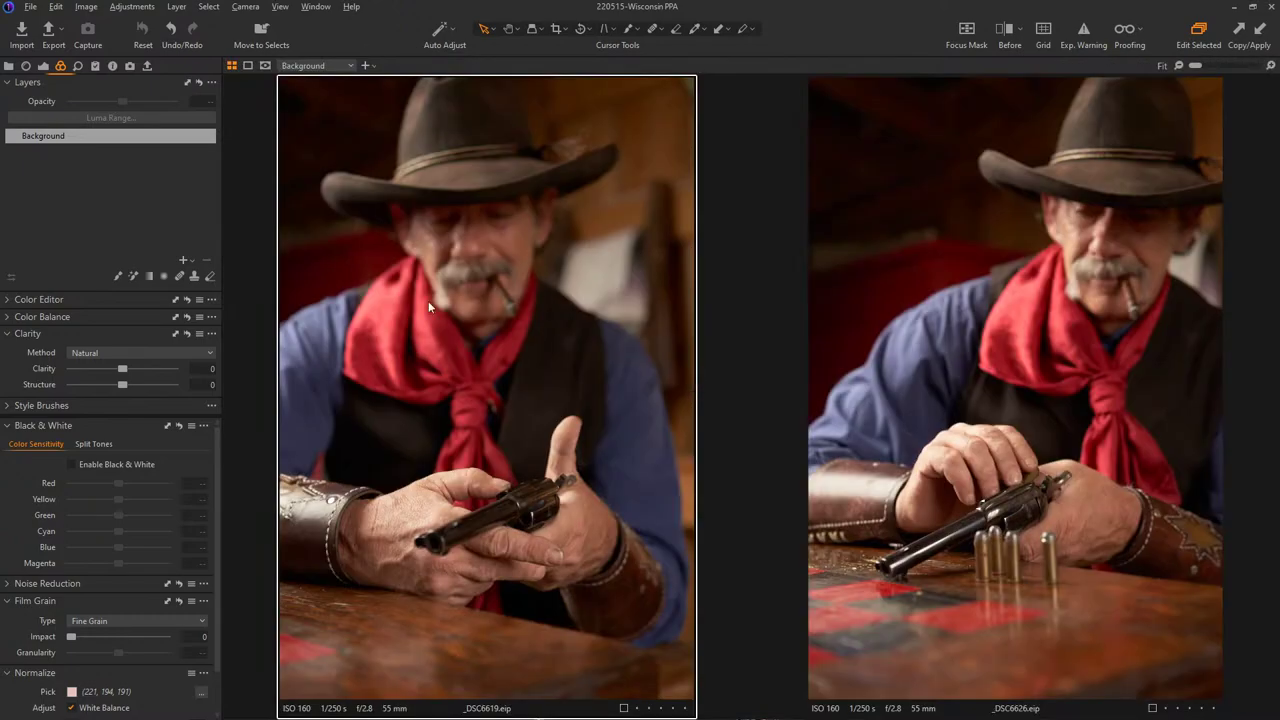
- Look up the Multi View option in the viewer customization settings
left_click(280, 7)
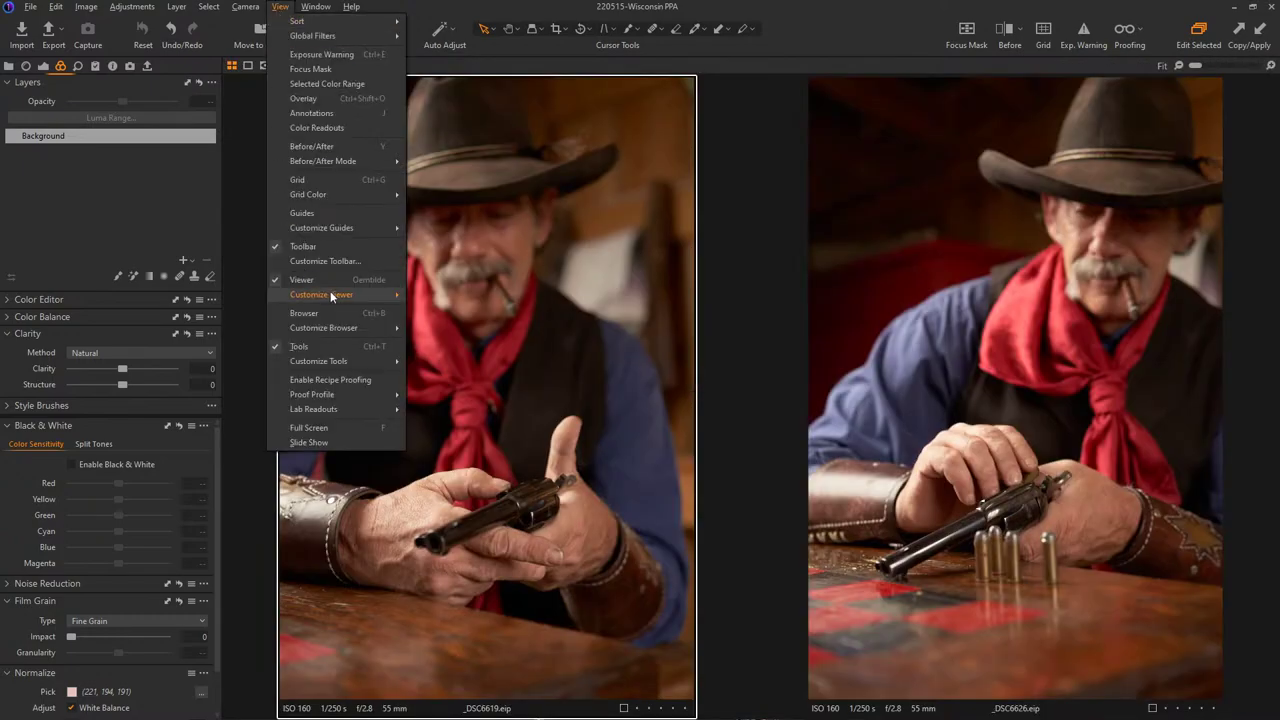
mouse_move(334, 297)
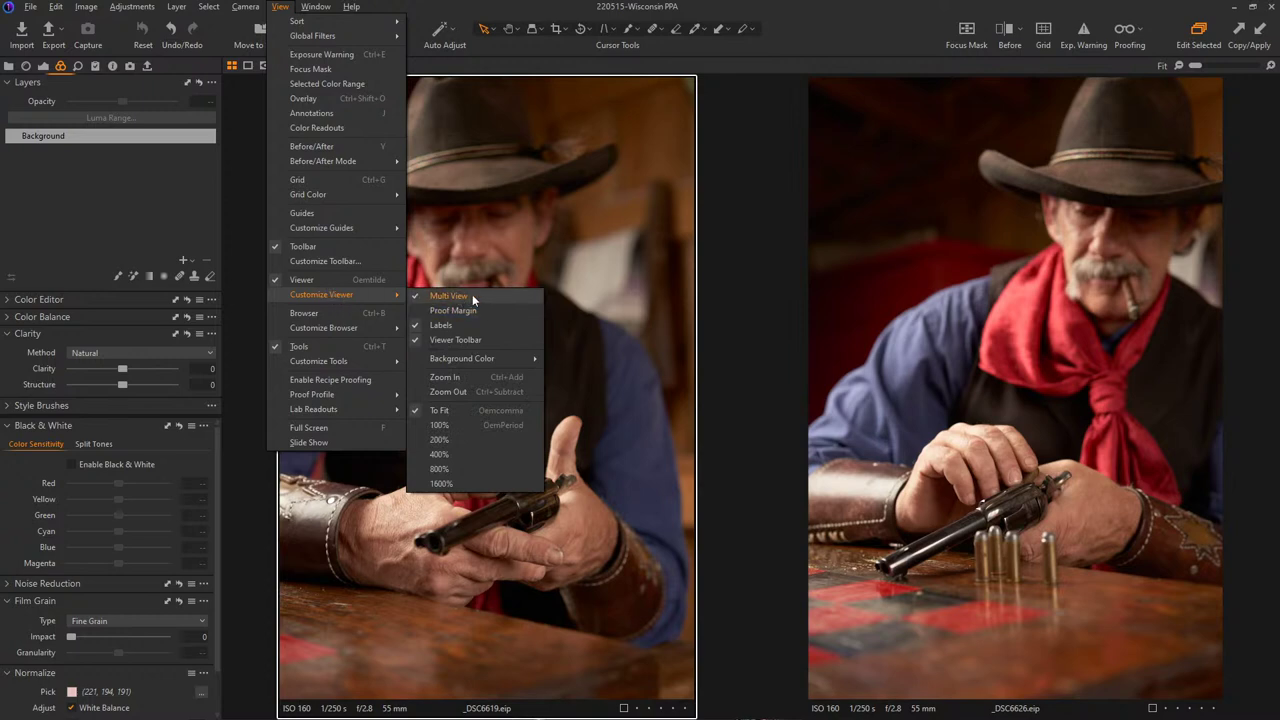
left_click(874, 12)
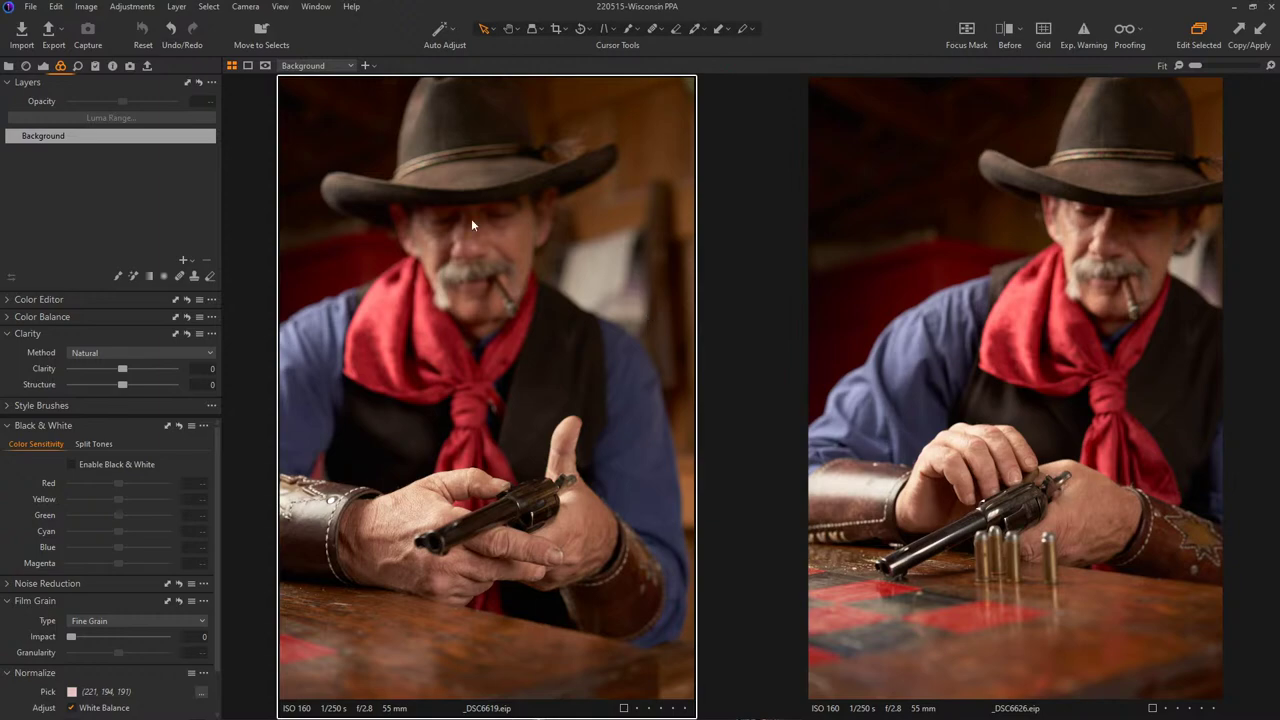
- Compare the hands and revolver in _DSC6619.eip and _DSC6626.eip at closer zoom for focus and detail
scroll(471, 218, "up", 5)
scroll(471, 218, "down", 3)
scroll(522, 500, "up", 5)
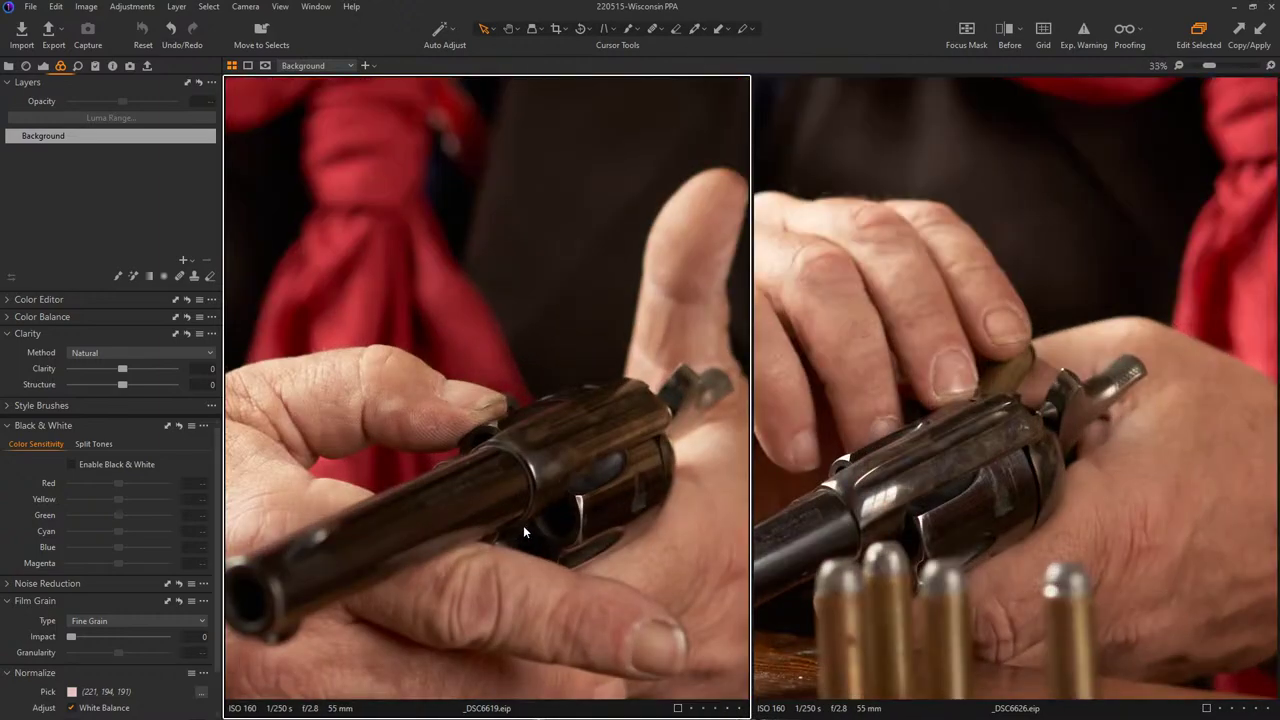
scroll(535, 516, "down", 1)
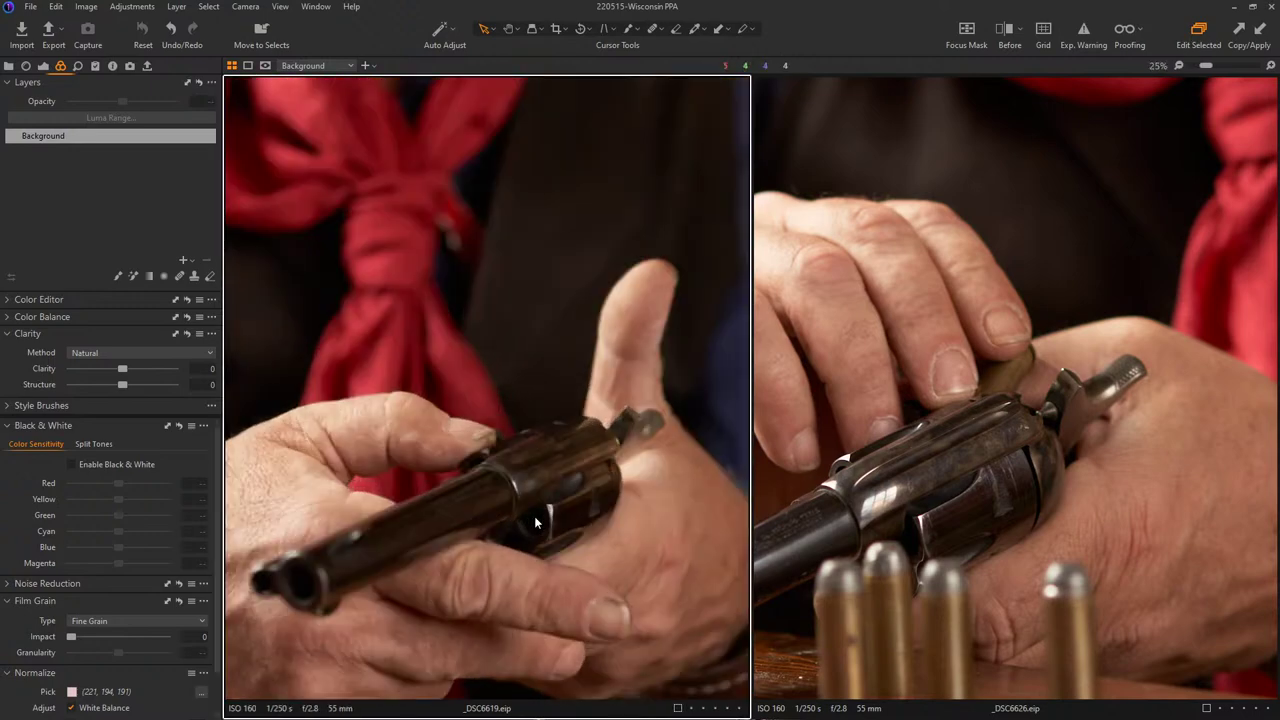
scroll(534, 516, "up", 1)
scroll(535, 512, "down", 4)
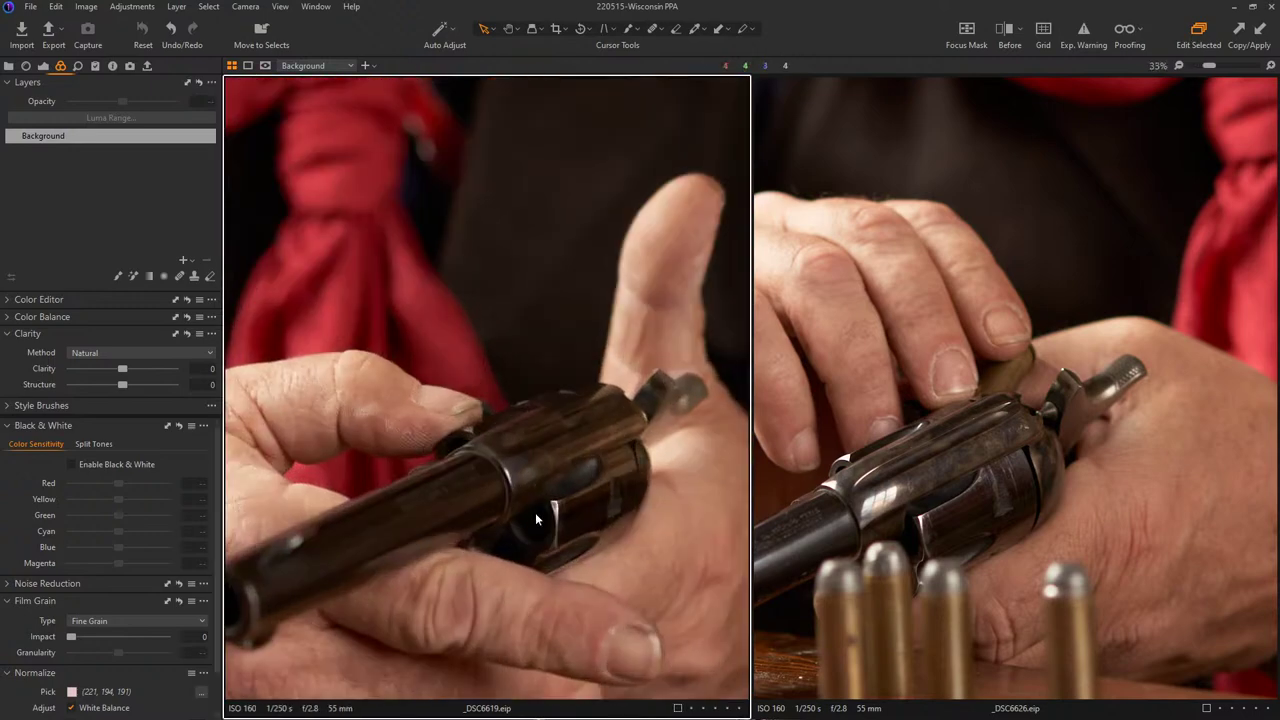
scroll(1072, 549, "up", 1)
scroll(1072, 549, "down", 1)
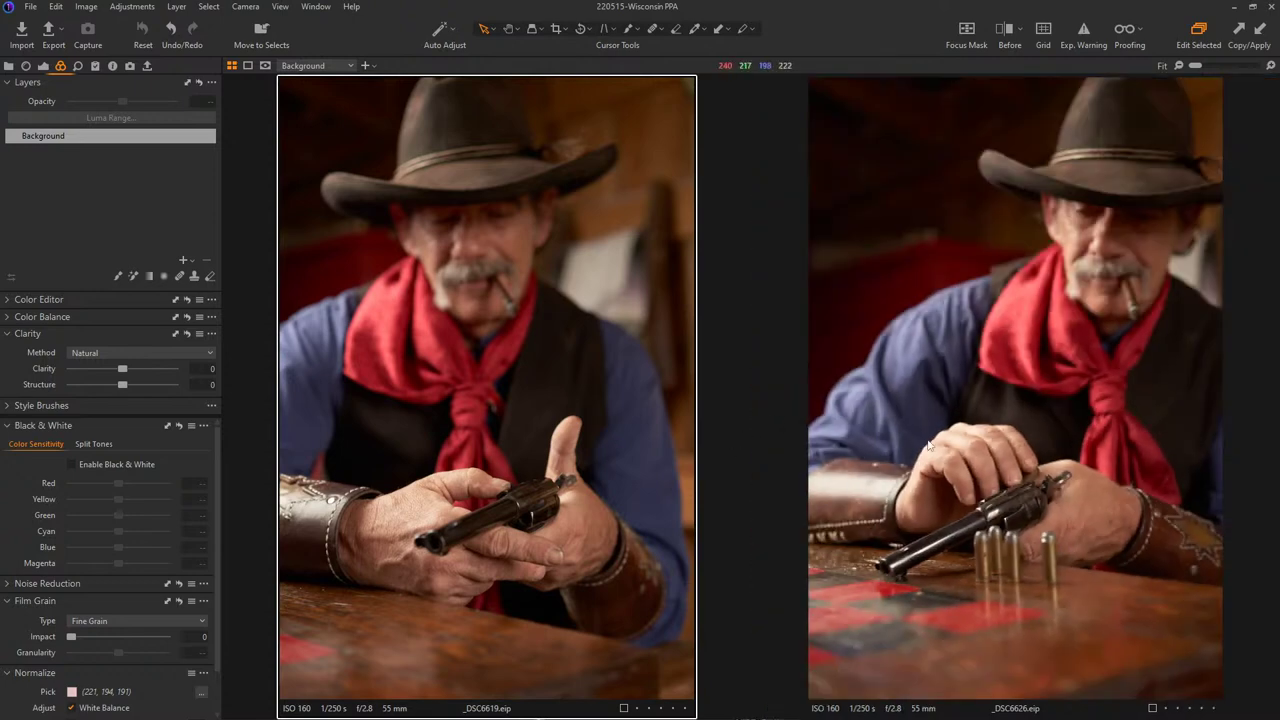
- Apply the copied adjustments to _DSC6626.eip only and open that photo at full size
left_click(1063, 412)
key("ctrl+alt+v")
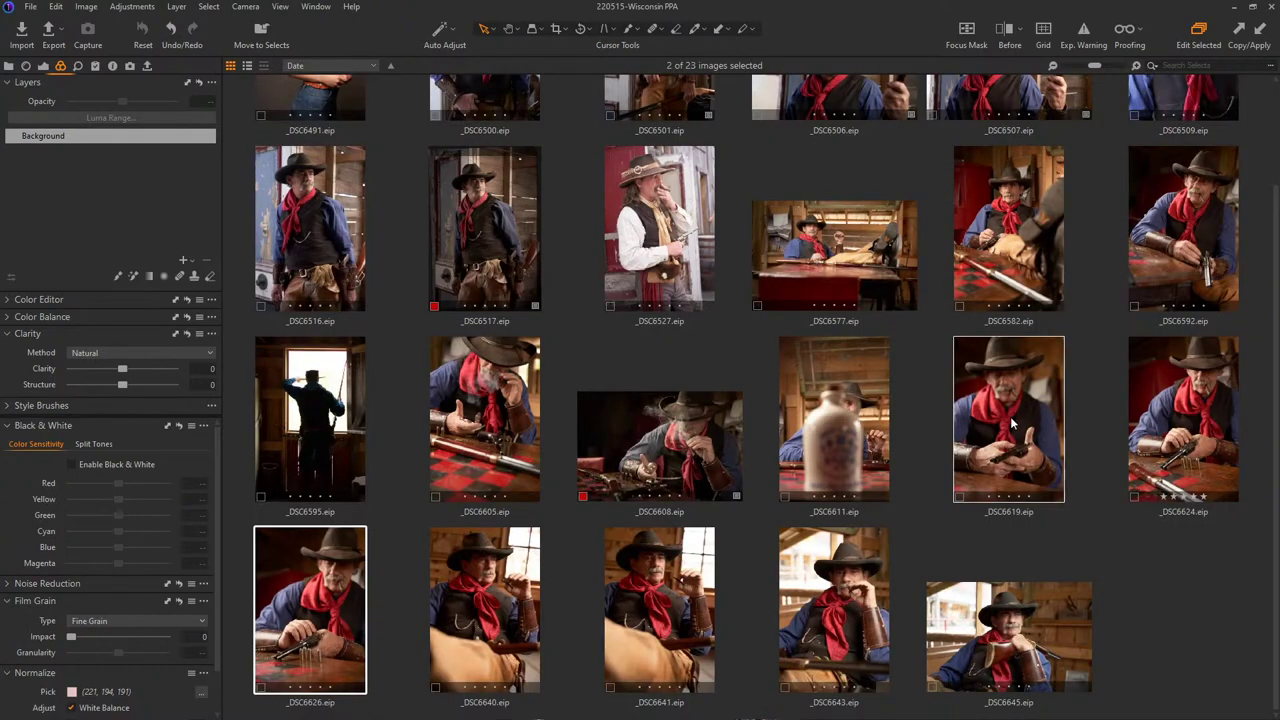
left_click(328, 620)
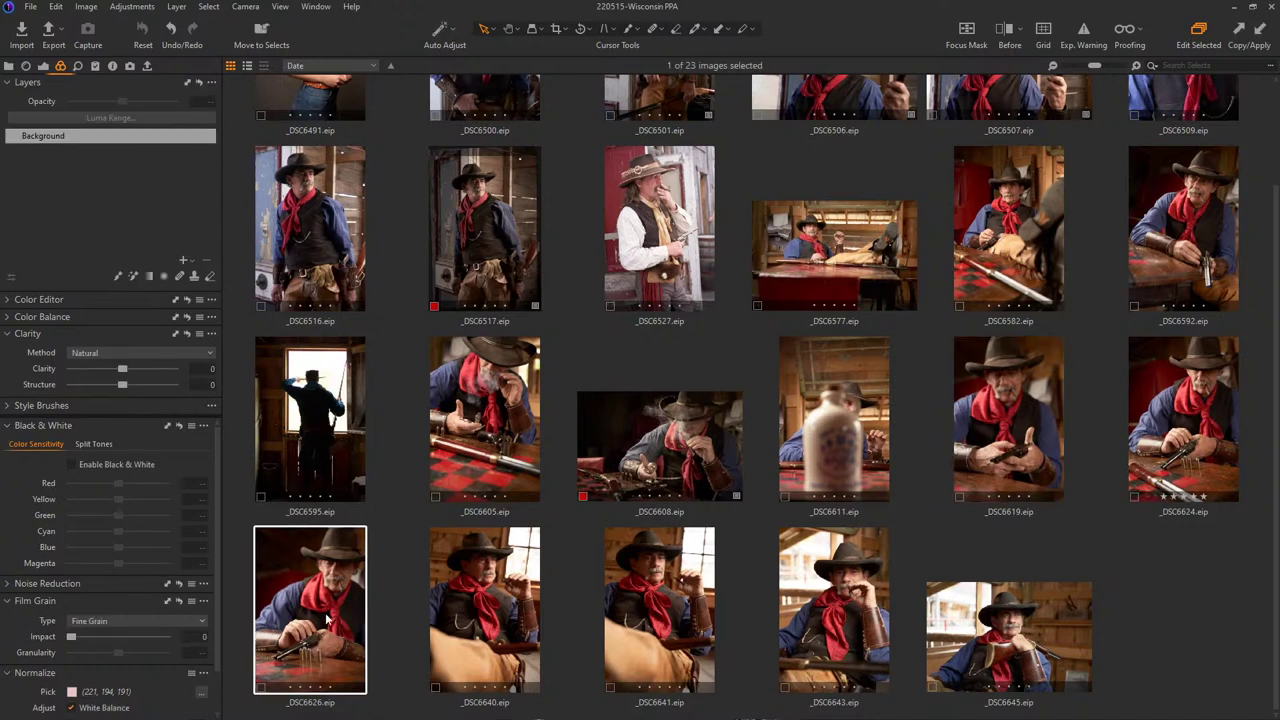
left_click(1261, 29)
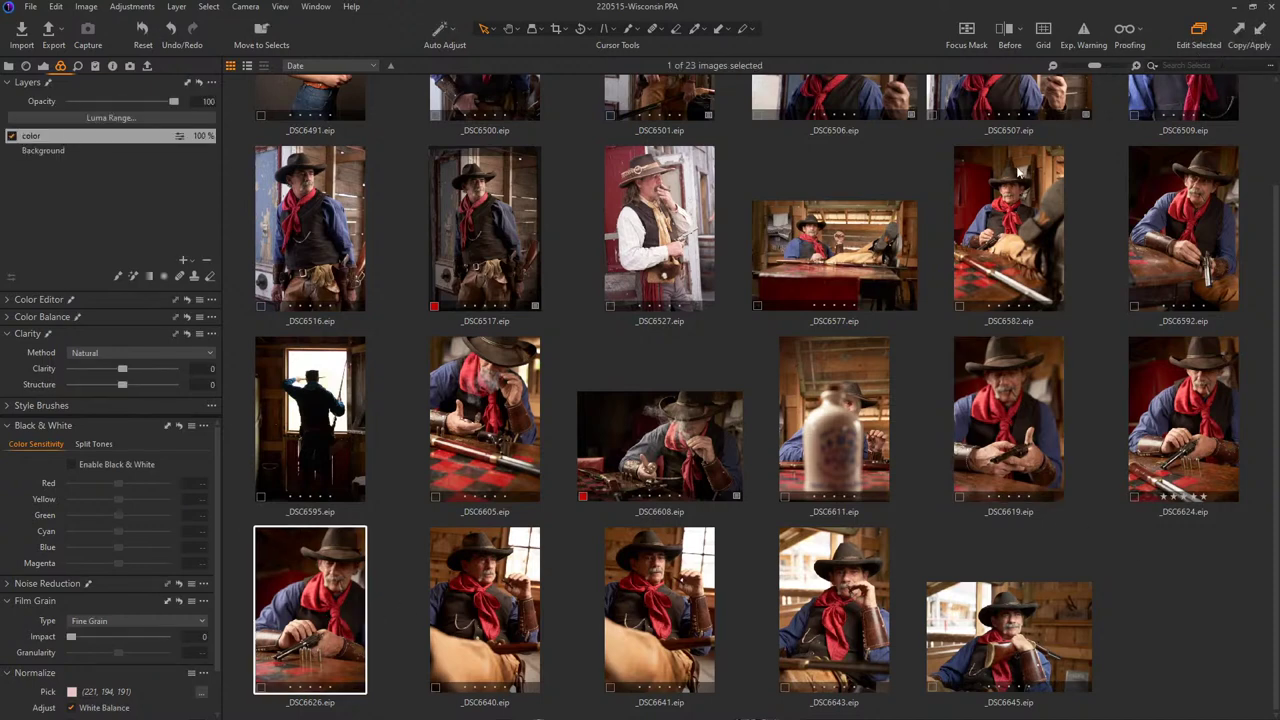
double_click(322, 613)
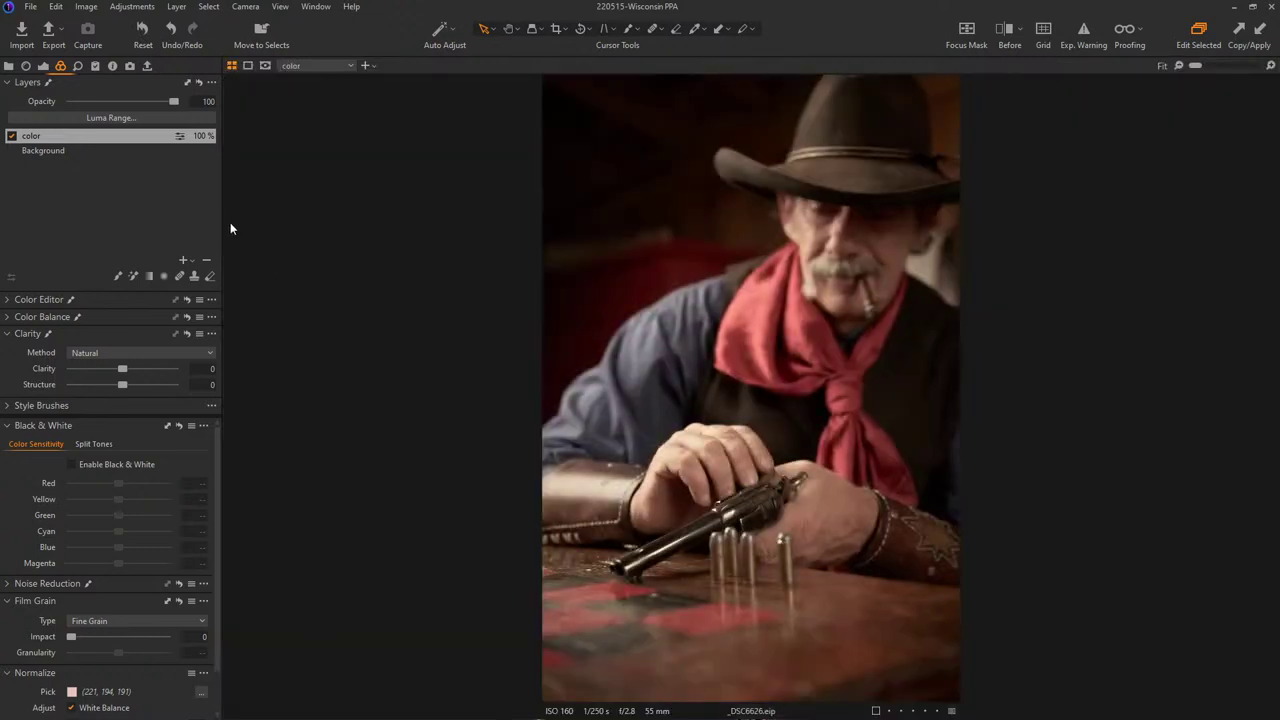
- Review the exposure and curve adjustments applied to the Background and color layers
left_click(61, 152)
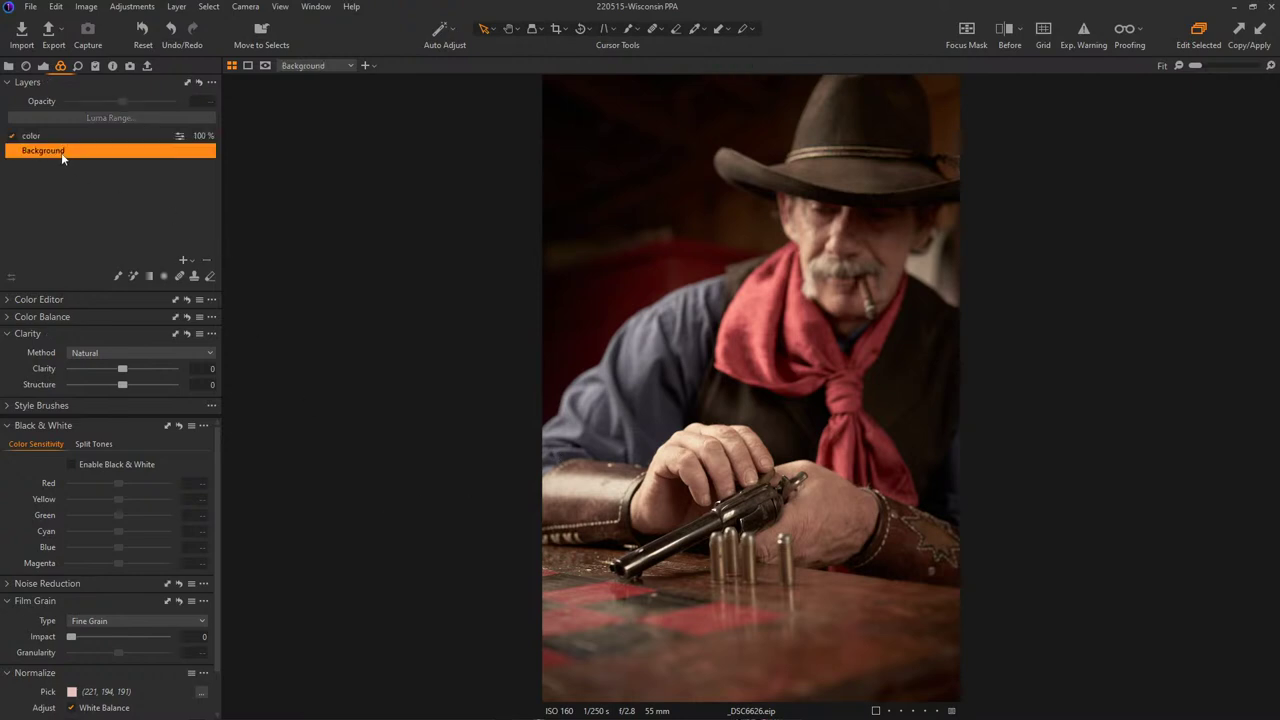
left_click(43, 66)
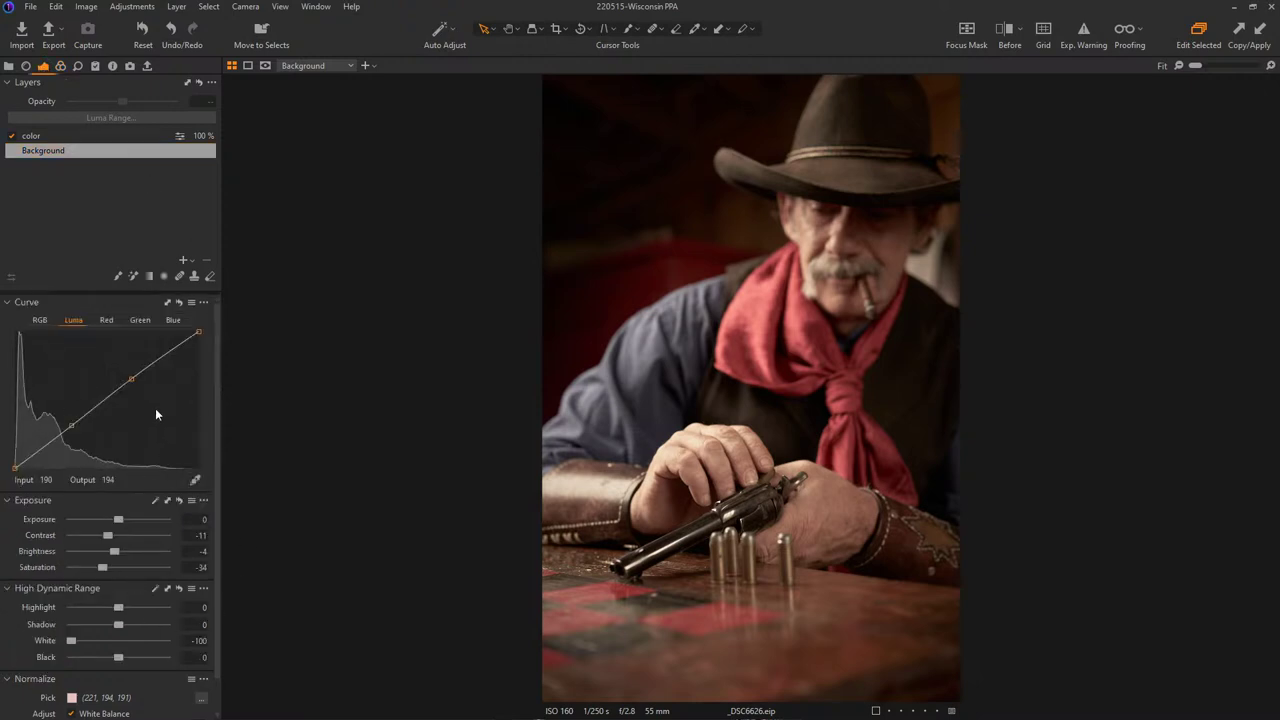
left_click(50, 138)
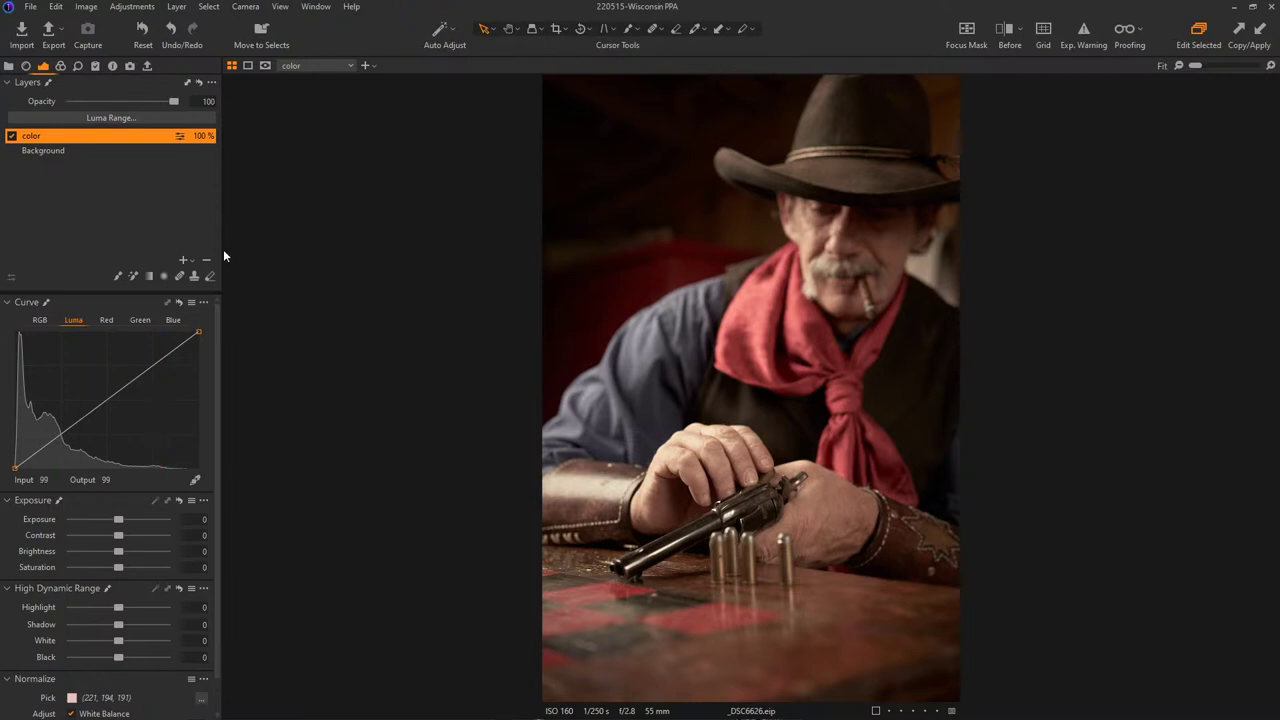
- Add a new adjustment layer and mask it with a linear gradient rising from the tabletop to the hands
left_click(185, 261)
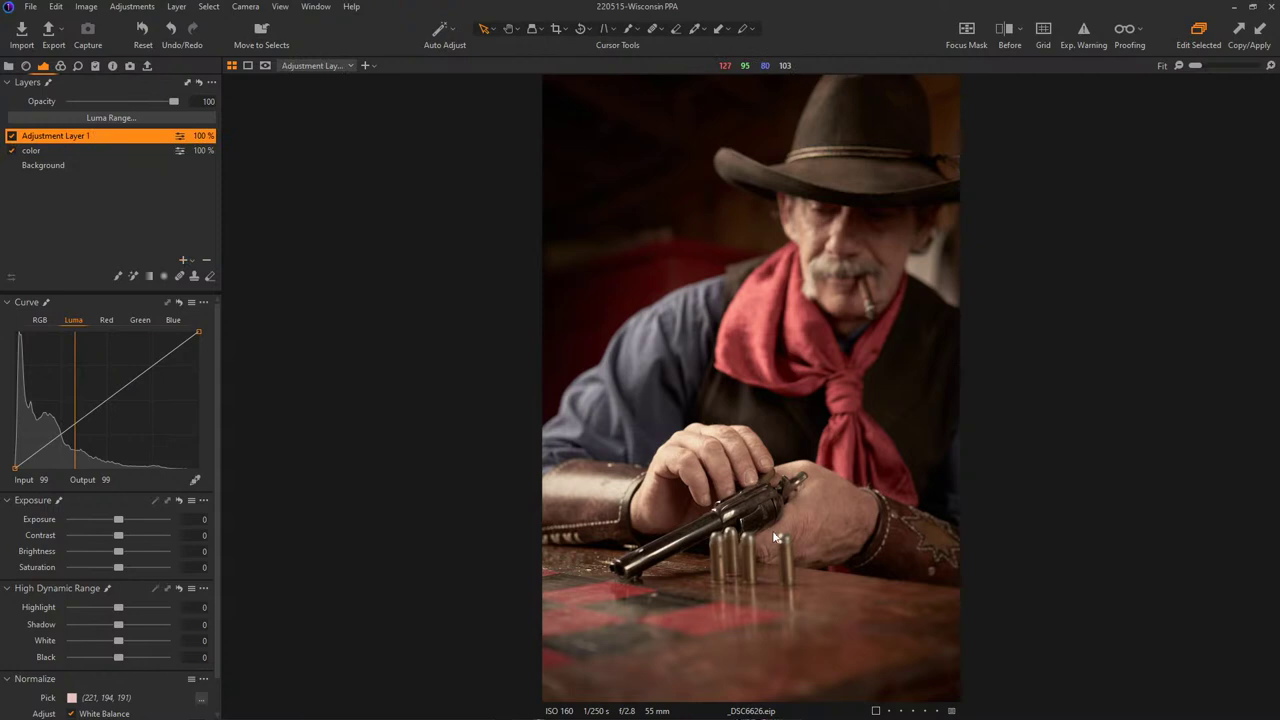
mouse_move(680, 646)
left_mouse_down()
mouse_move(703, 620)
mouse_move(730, 428)
left_mouse_up()
key("m")
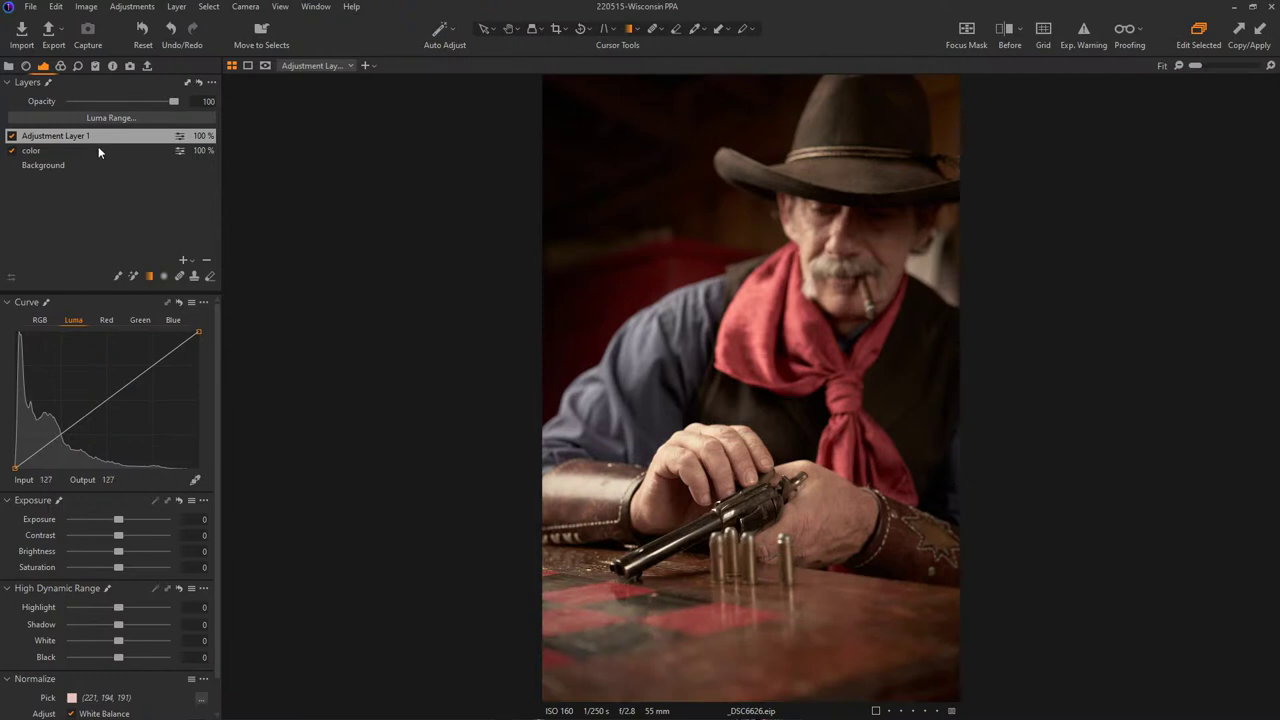
- Set the tabletop layer's clarity to 69 with the Punch method and erase its mask from the hands
left_click(60, 66)
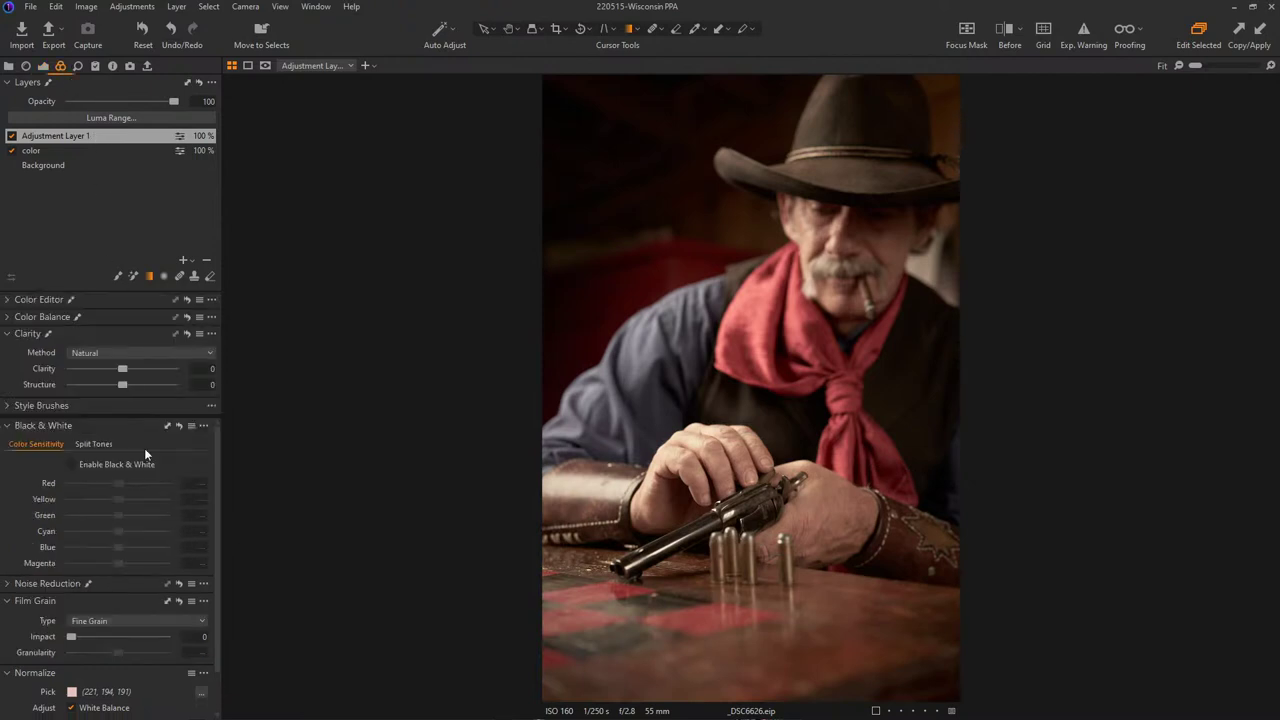
left_click(130, 352)
left_click(124, 368)
left_click_drag(124, 369, 162, 370)
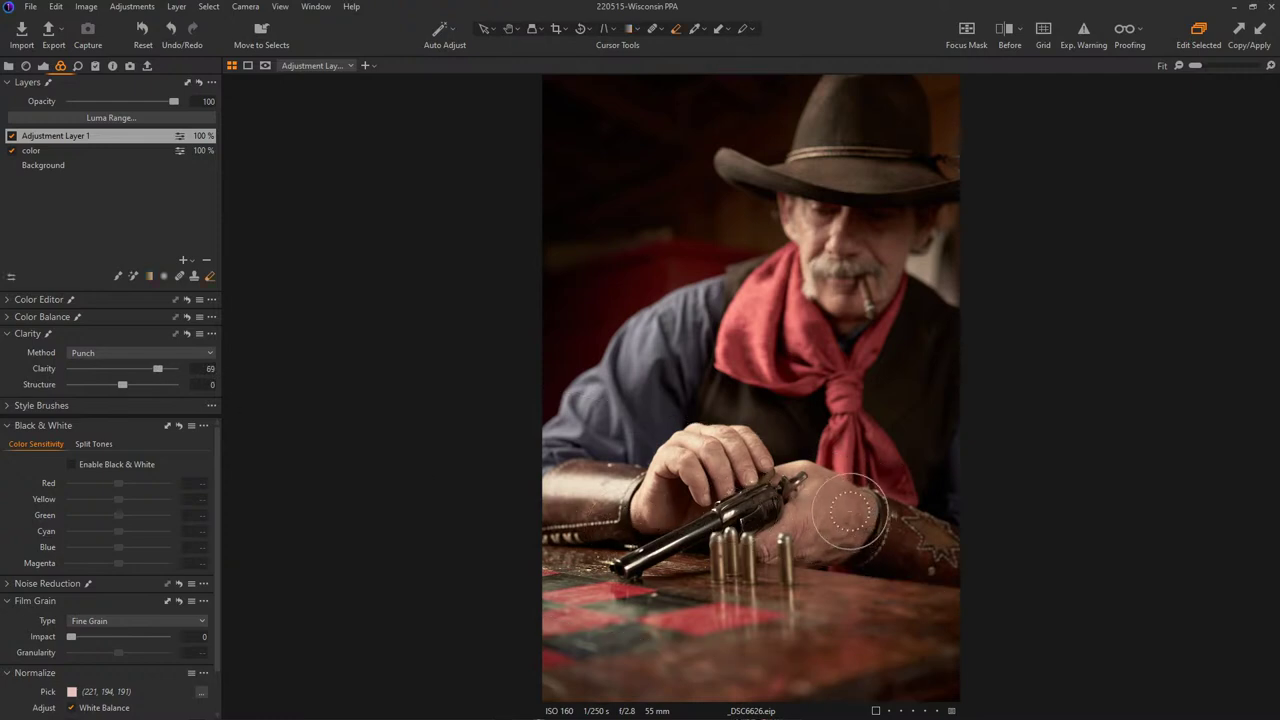
key("b")
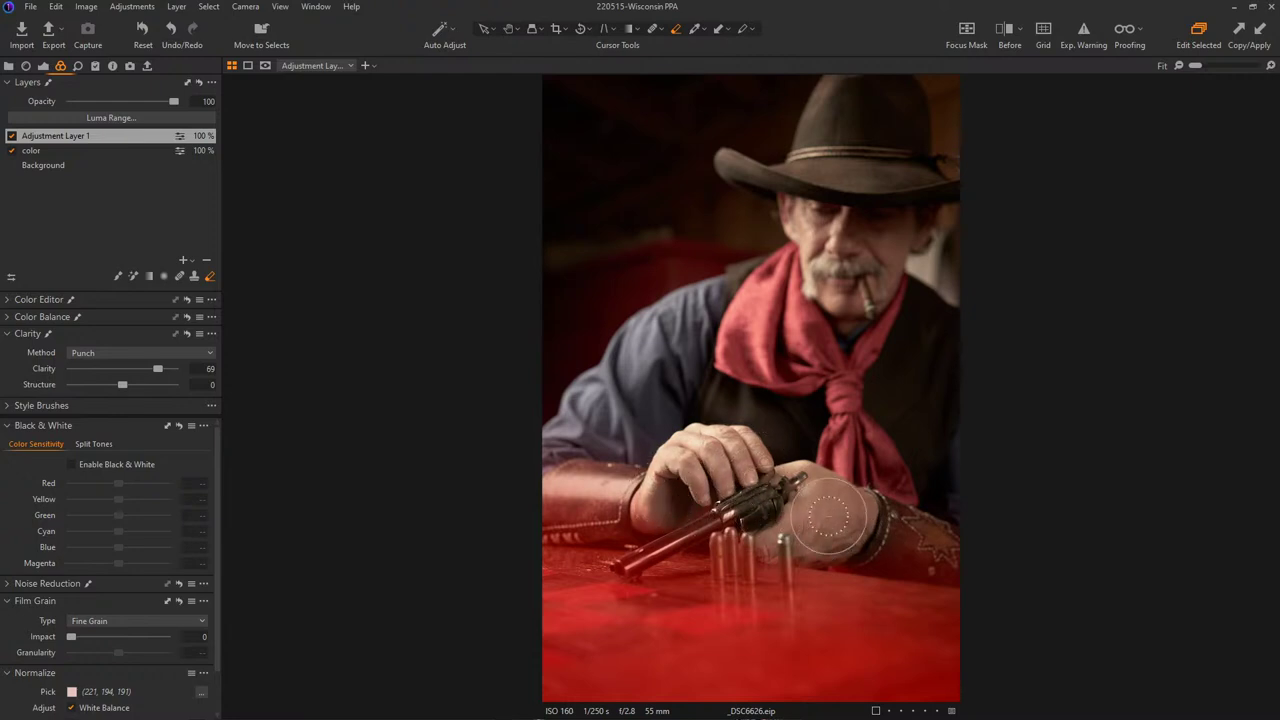
key("m")
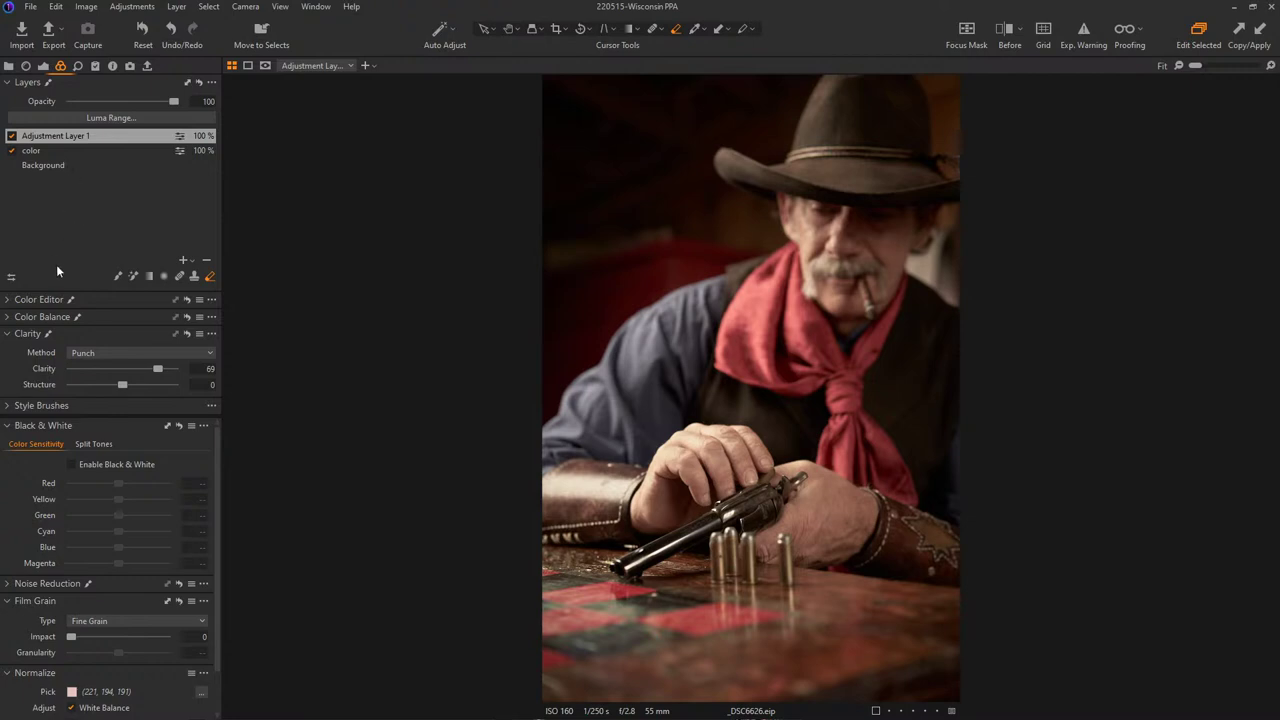
- Rename the tabletop gradient layer as table
double_click(58, 139)
type("table")
key("Return")
- Add a new layer with a slanted linear gradient fading down from the hat and face to the table edge, and fine-tune its spread
left_click(184, 260)
key("g")
mouse_move(853, 260)
left_mouse_down()
mouse_move(812, 413)
mouse_move(802, 620)
left_mouse_up()
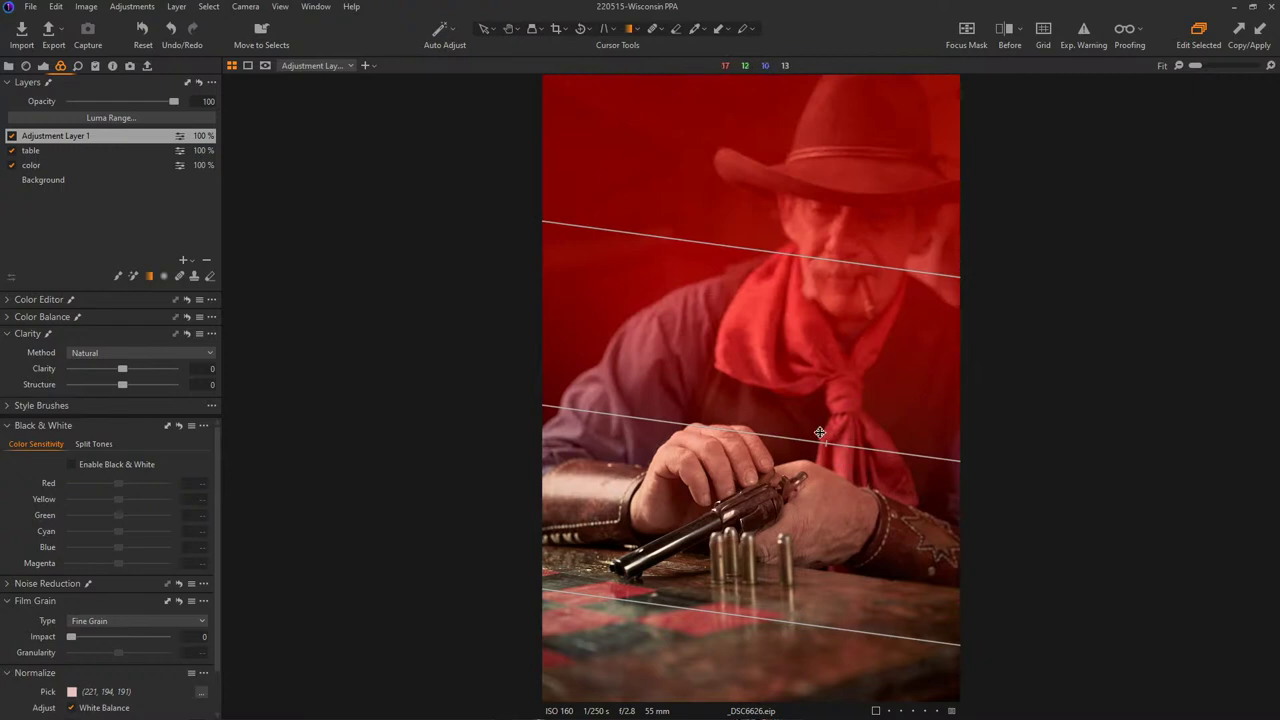
left_click_drag(872, 435, 880, 384)
left_click_drag(887, 232, 806, 261)
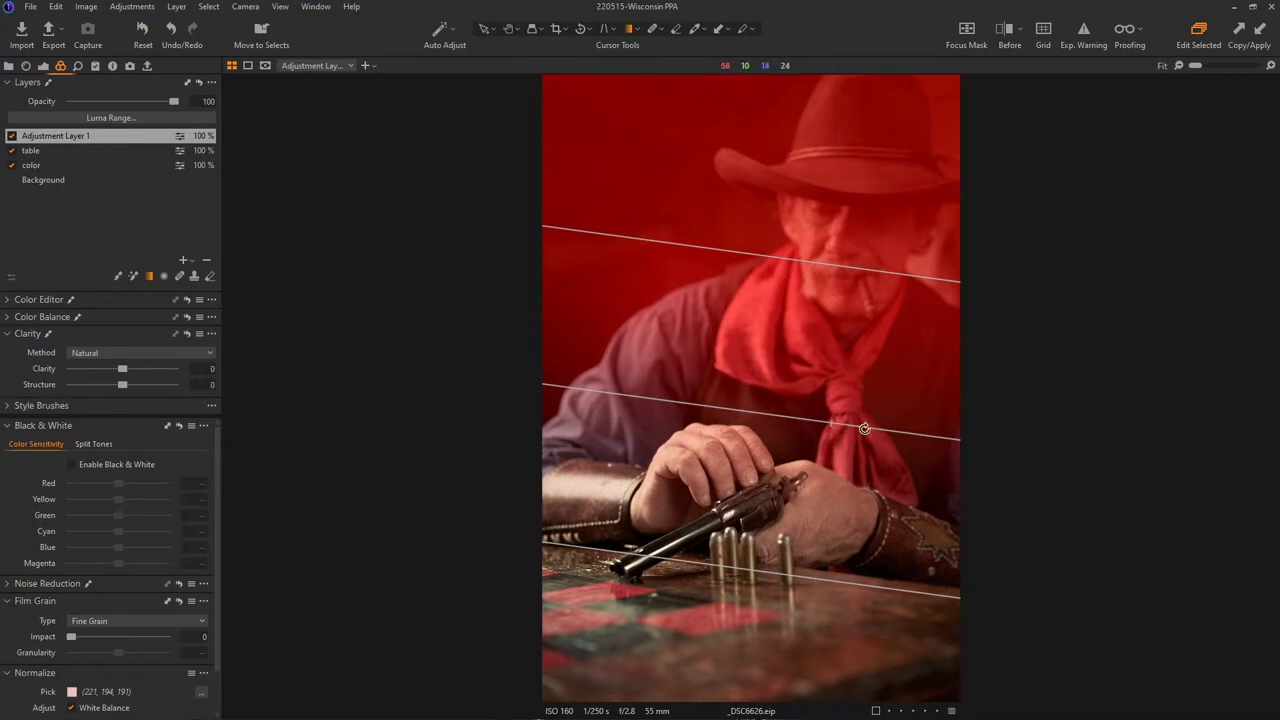
mouse_move(866, 272)
left_mouse_down()
mouse_move(848, 350)
mouse_move(846, 478)
mouse_move(843, 335)
mouse_move(860, 235)
mouse_move(878, 288)
left_mouse_up()
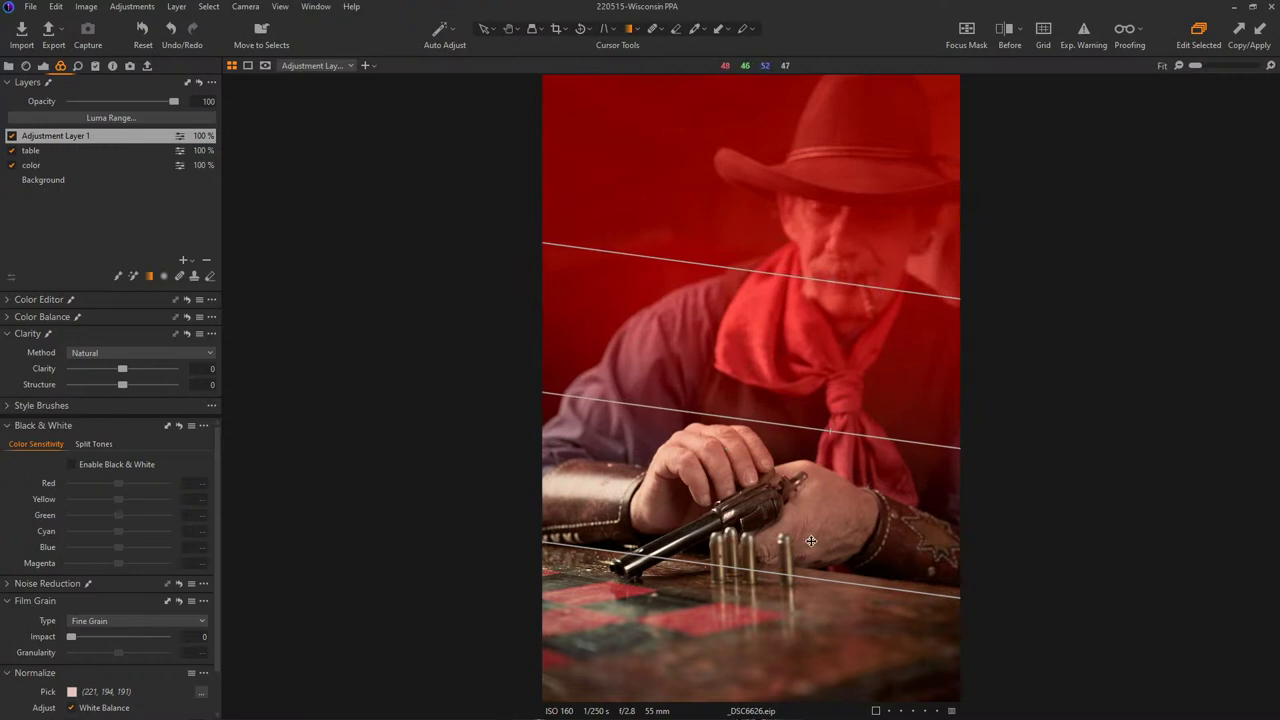
left_click_drag(776, 583, 812, 555)
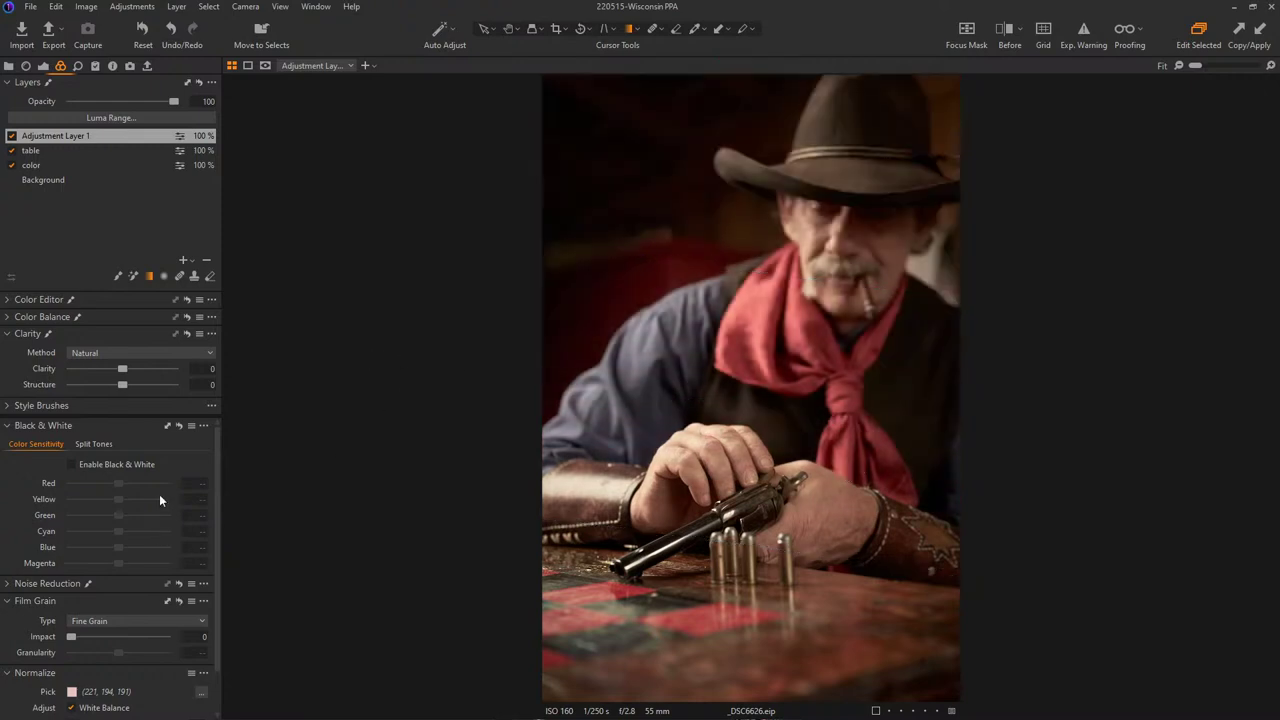
- Set the upper gradient layer's exposure to -0.28 and black to 6, and compare the photo before and after
left_click(43, 66)
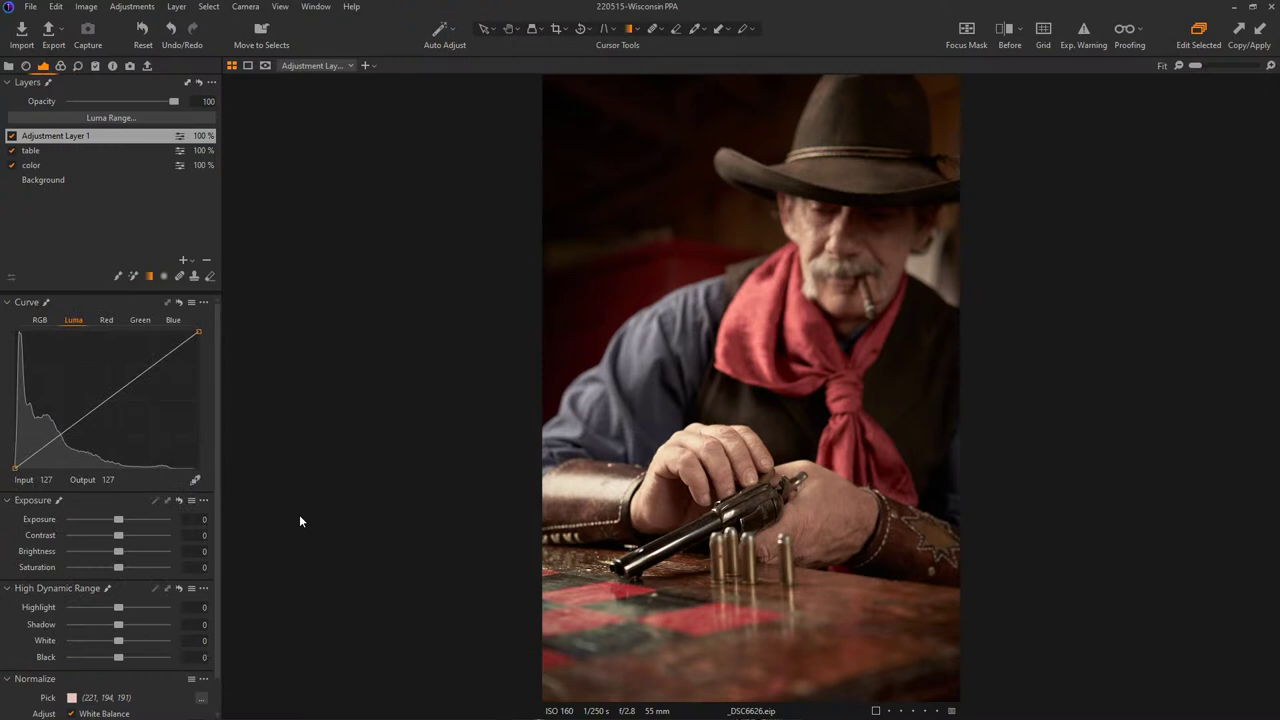
left_click_drag(122, 518, 114, 521)
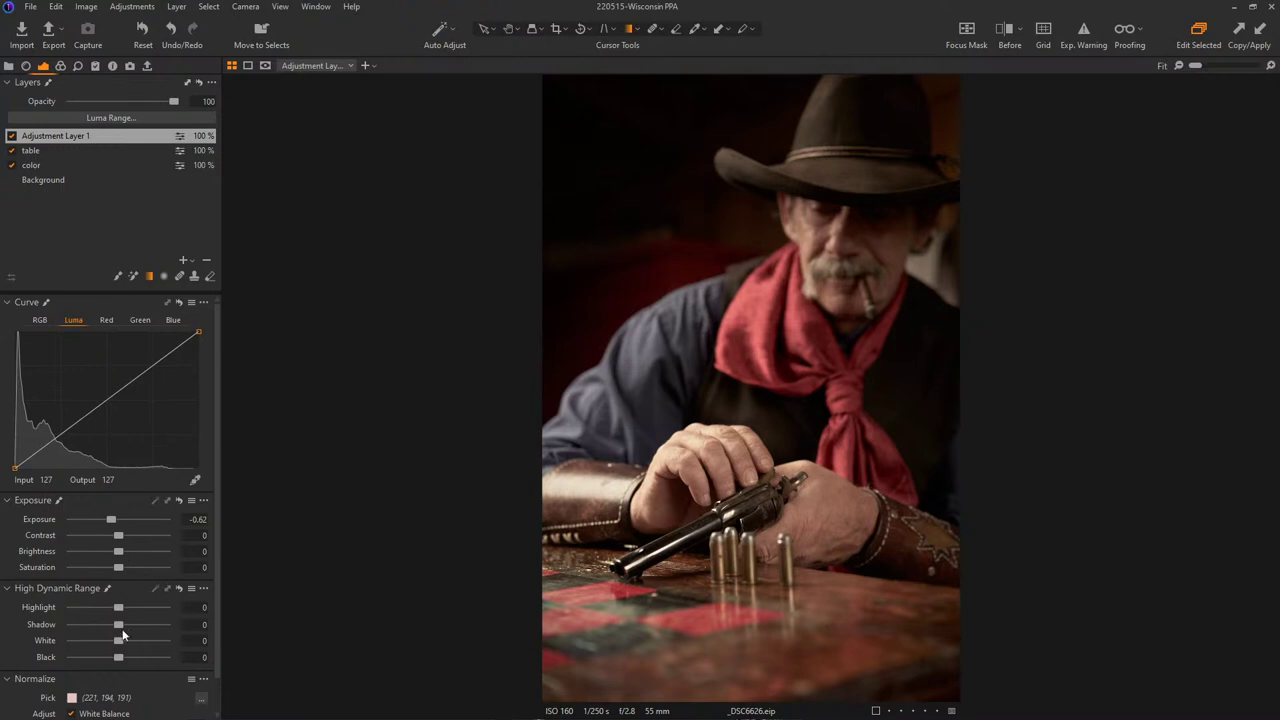
mouse_move(120, 626)
left_mouse_down()
mouse_move(138, 628)
mouse_move(120, 628)
left_mouse_up()
left_click_drag(114, 522, 115, 525)
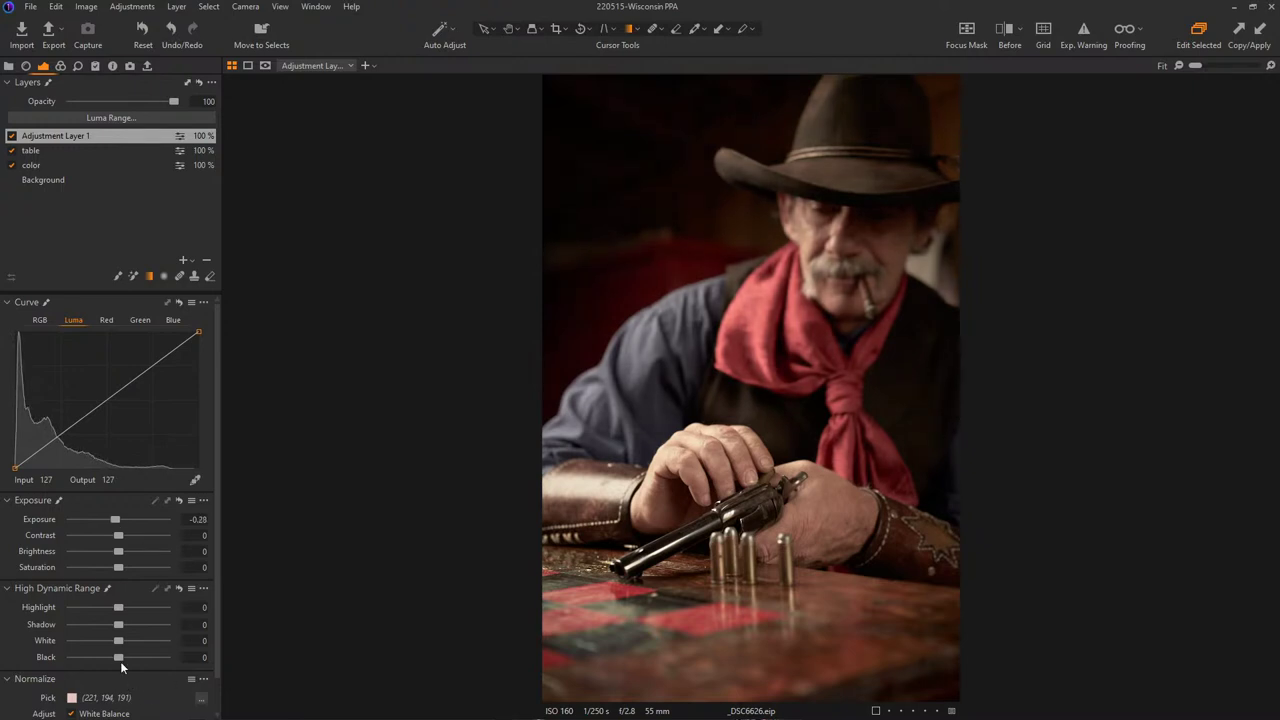
left_click_drag(119, 658, 121, 658)
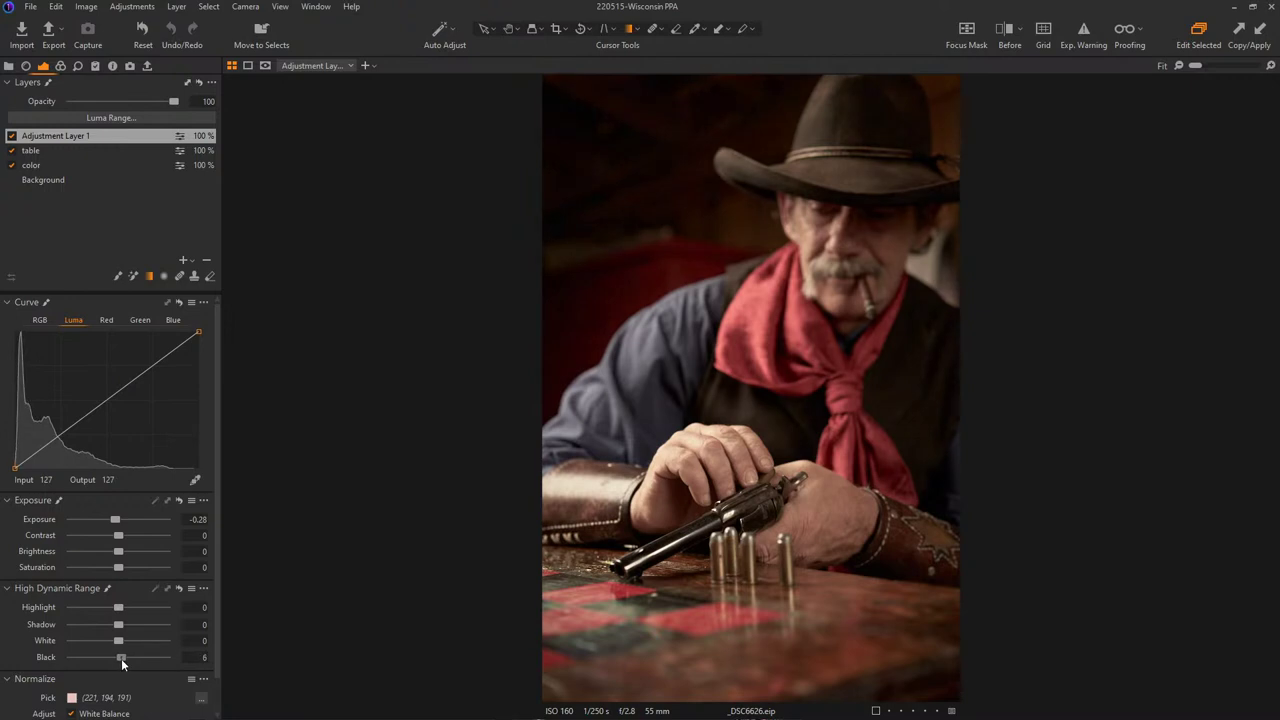
key("y")
left_click_drag(742, 390, 545, 388)
key("y")
- Add a new layer named table 2 and rename the upper gradient layer as hat
key("ctrl+l")
type("table 2")
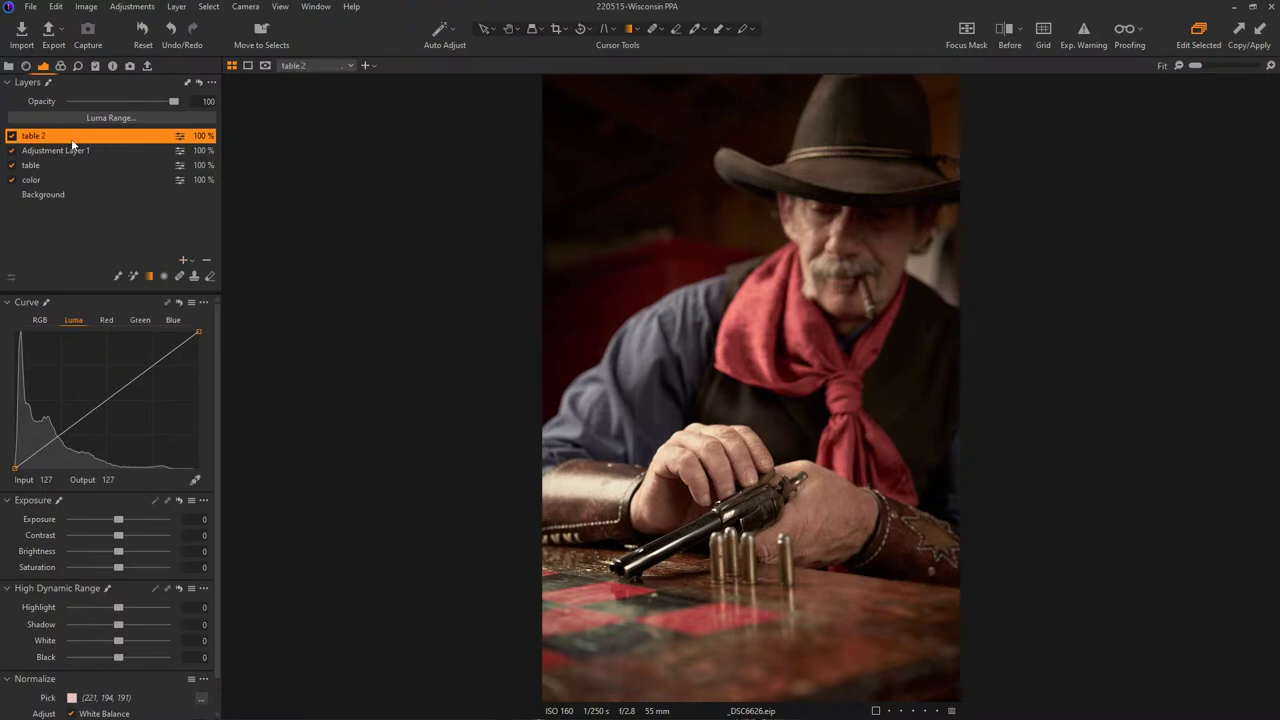
key("Return")
double_click(80, 151)
type("hat")
key("Return")
- Mask the table 2 layer with a linear gradient rising from the tabletop to the hands and set its exposure to -0.9
left_click(79, 136)
left_click_drag(745, 658, 738, 457)
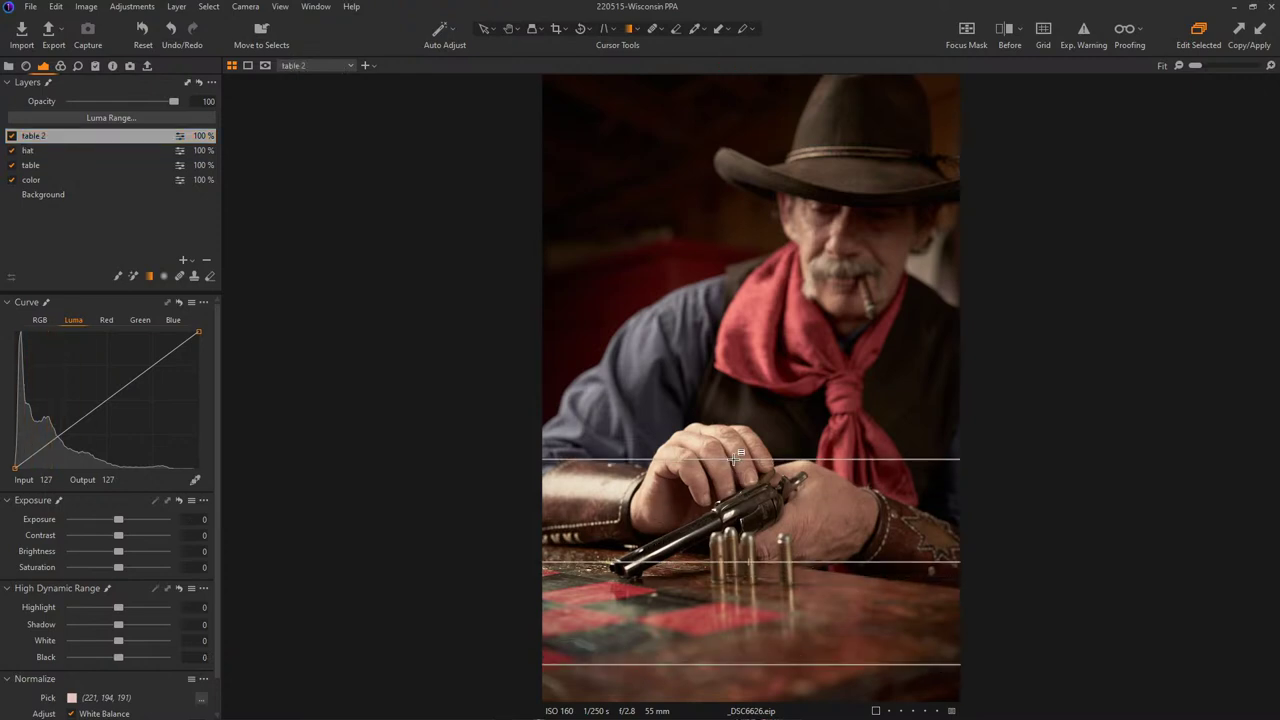
left_click_drag(124, 521, 110, 519)
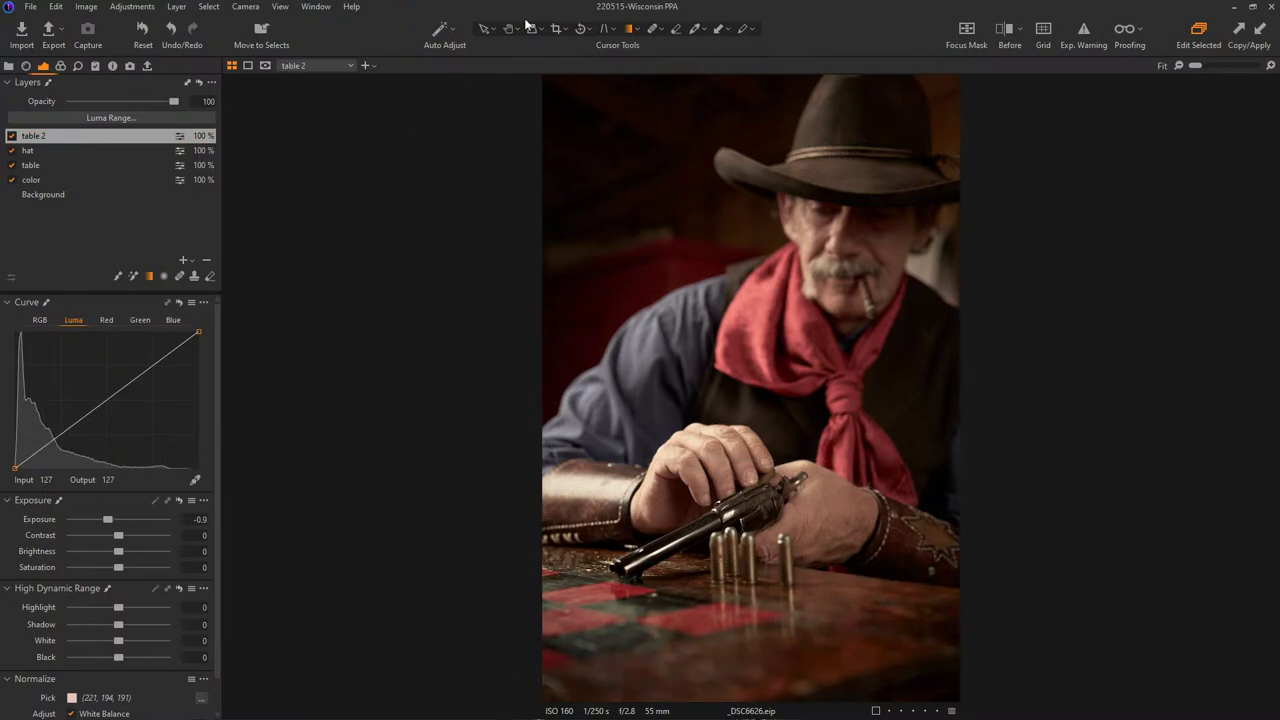
- Add another adjustment layer named bracer
left_click(488, 33)
left_click(183, 259)
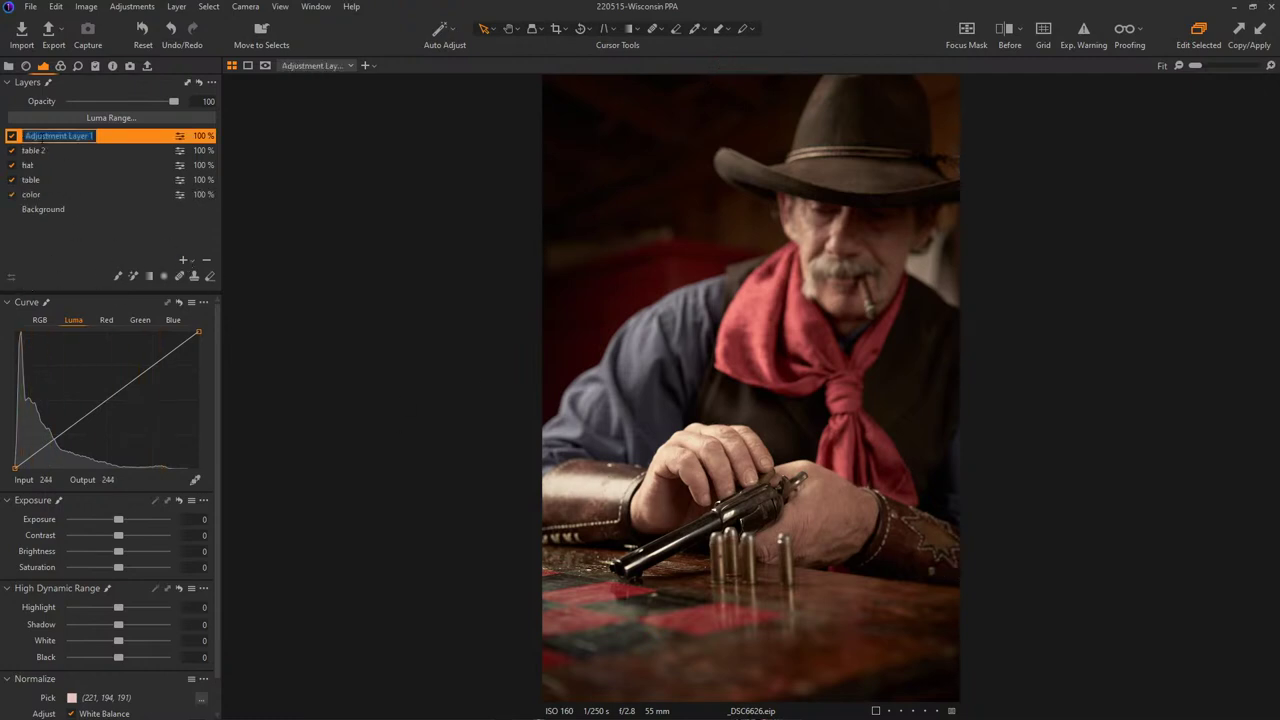
type("bracer")
key("Return")
- Mask the bracer layer with a tilted linear gradient covering the photo's left side, and tighten its fade near the wrist
key("g")
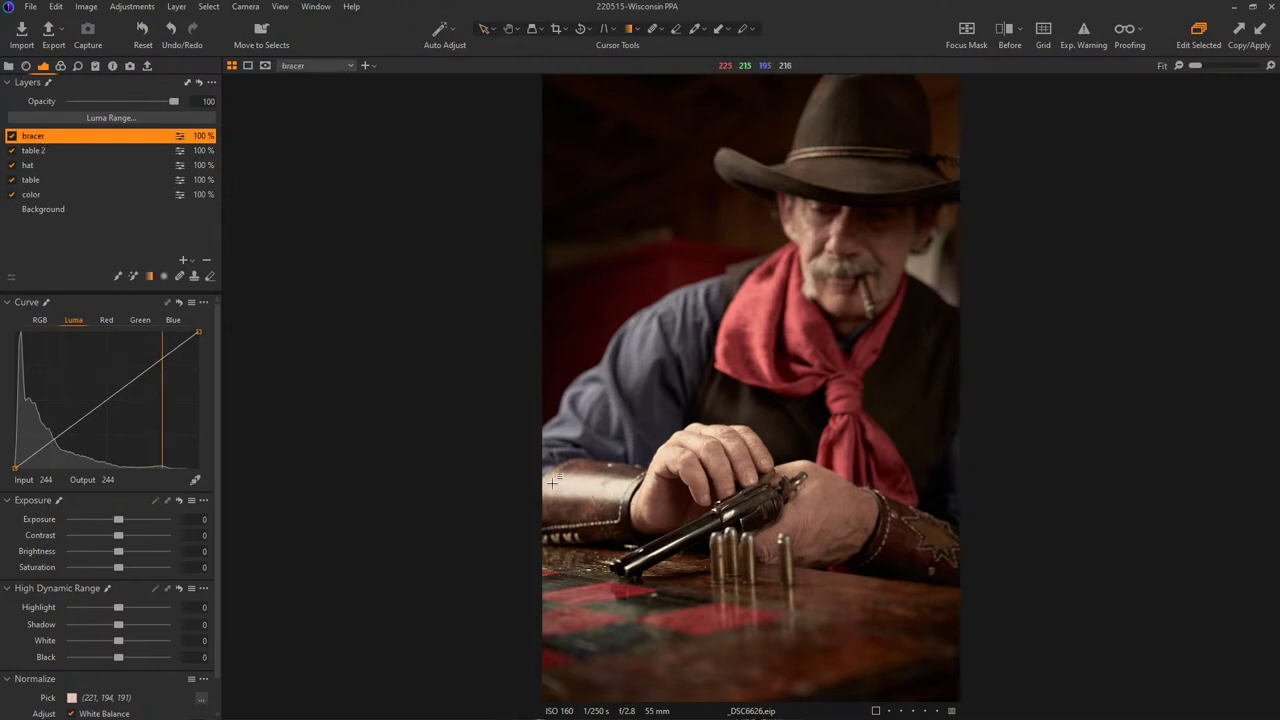
left_click_drag(556, 480, 735, 513)
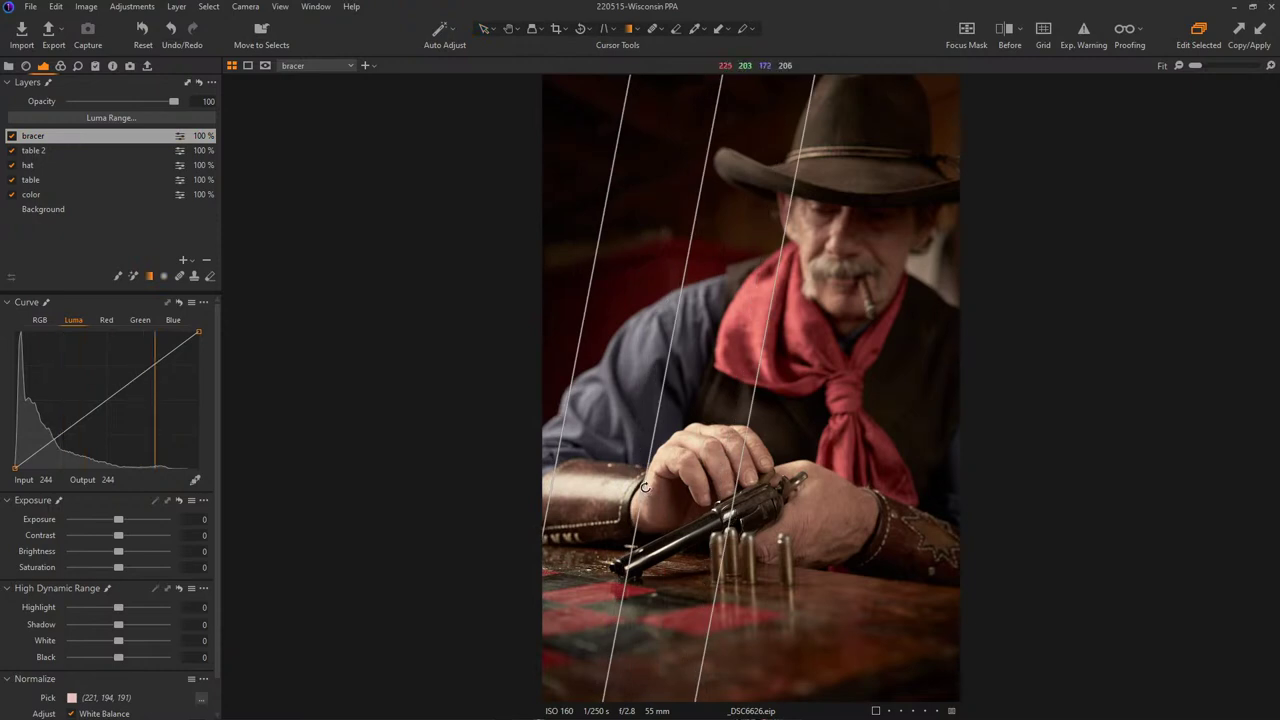
key("m")
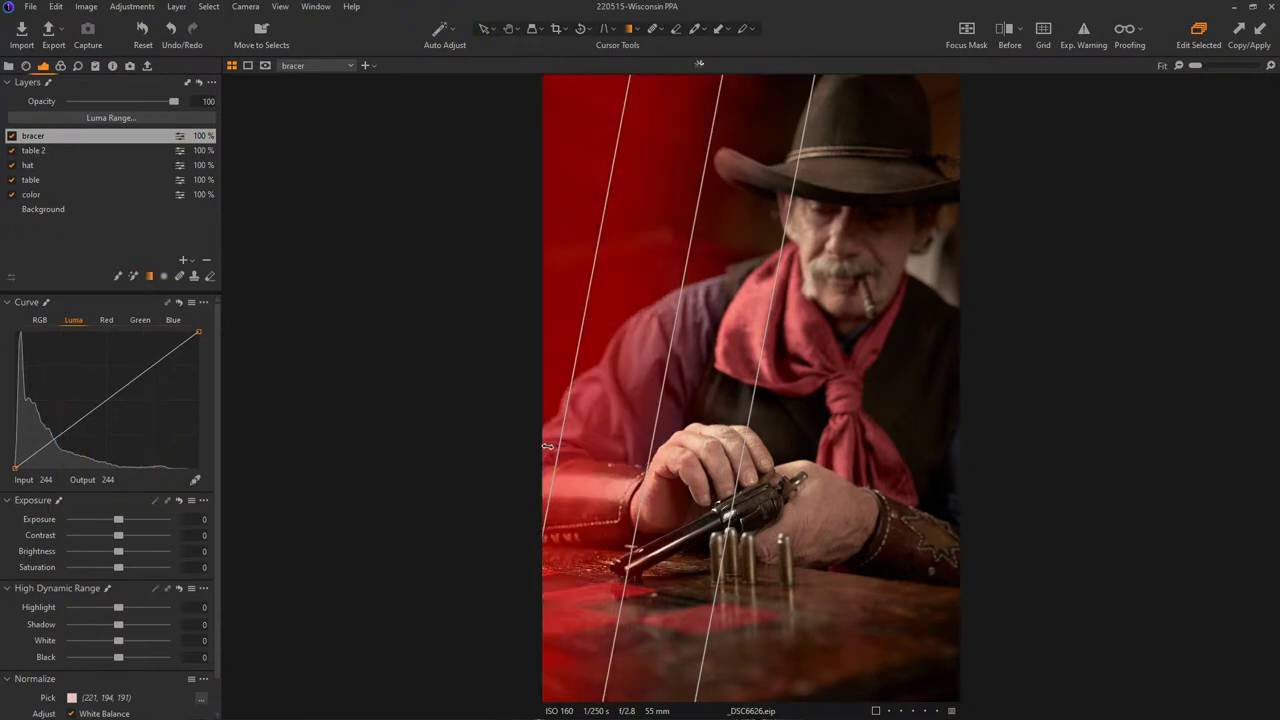
mouse_move(623, 451)
left_mouse_down()
mouse_move(737, 470)
mouse_move(623, 458)
left_mouse_up()
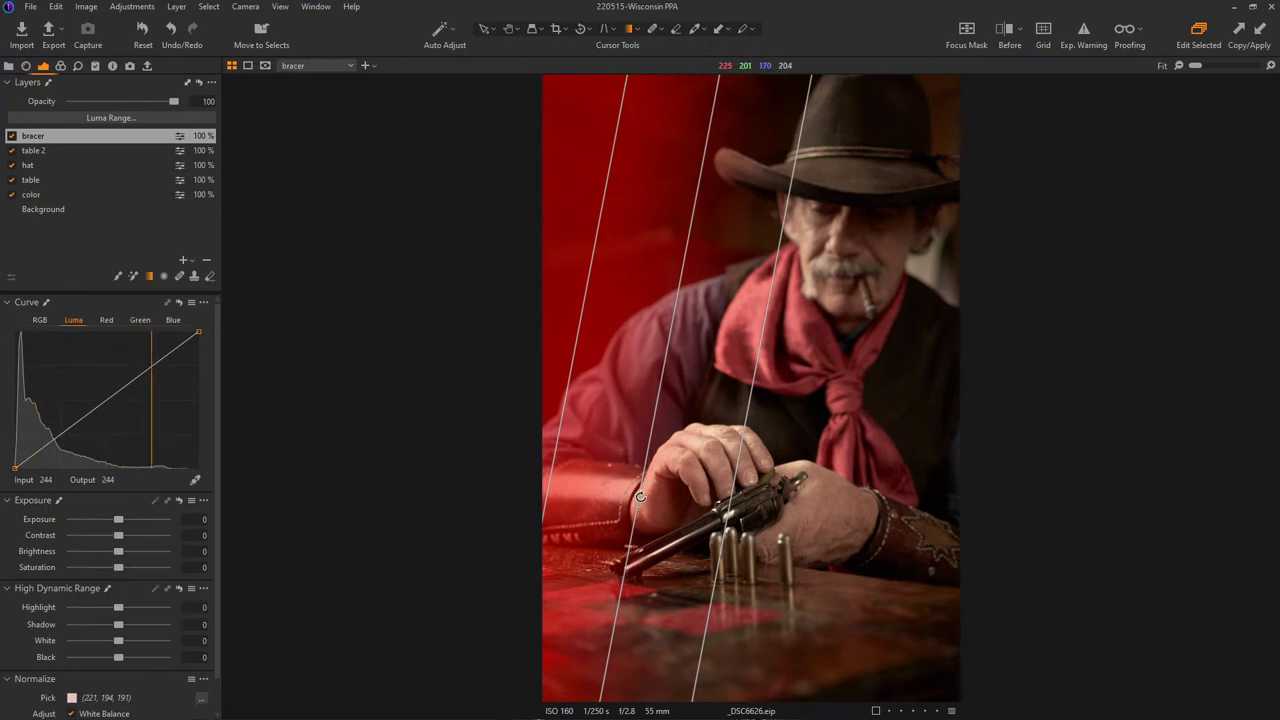
left_click_drag(723, 511, 688, 505)
- Set the bracer layer's highlight and white to -100, contrast to -21 and brightness to -15, with exposure reset to 0
left_click_drag(120, 609, 54, 641)
left_click_drag(118, 521, 104, 549)
double_click(111, 525)
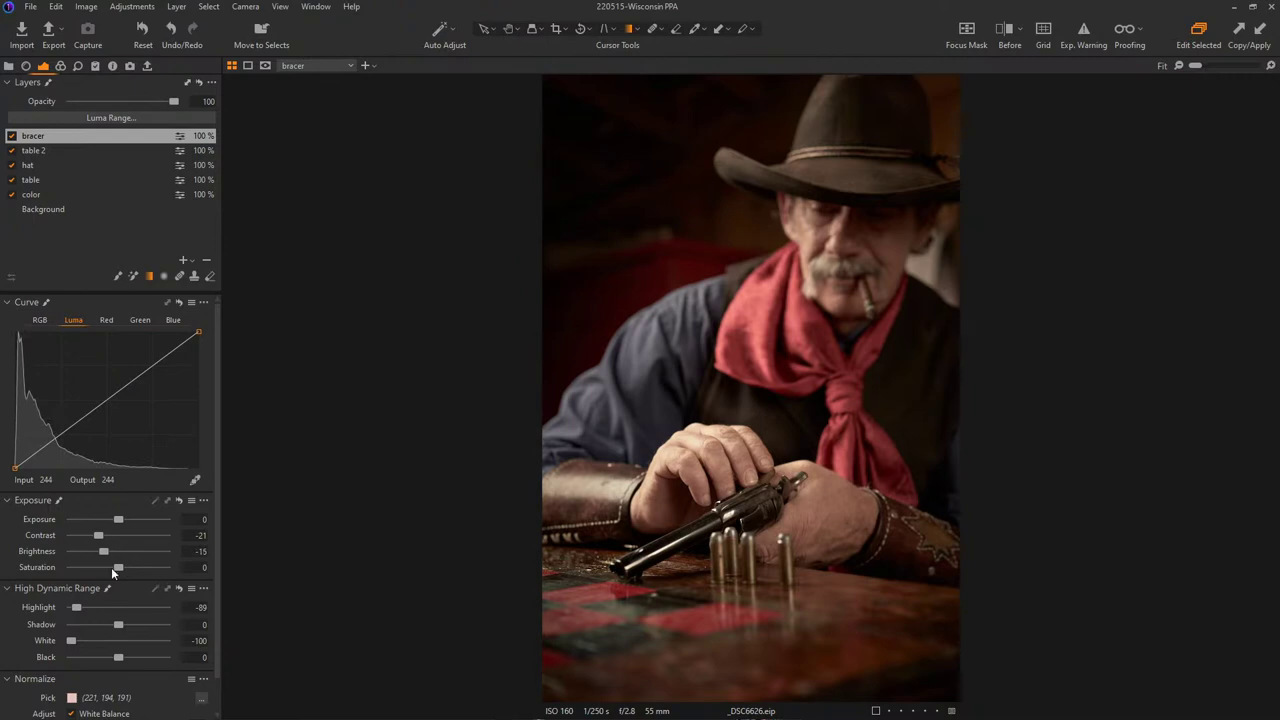
mouse_move(56, 606)
left_mouse_down()
mouse_move(108, 607)
mouse_move(62, 607)
left_mouse_up()
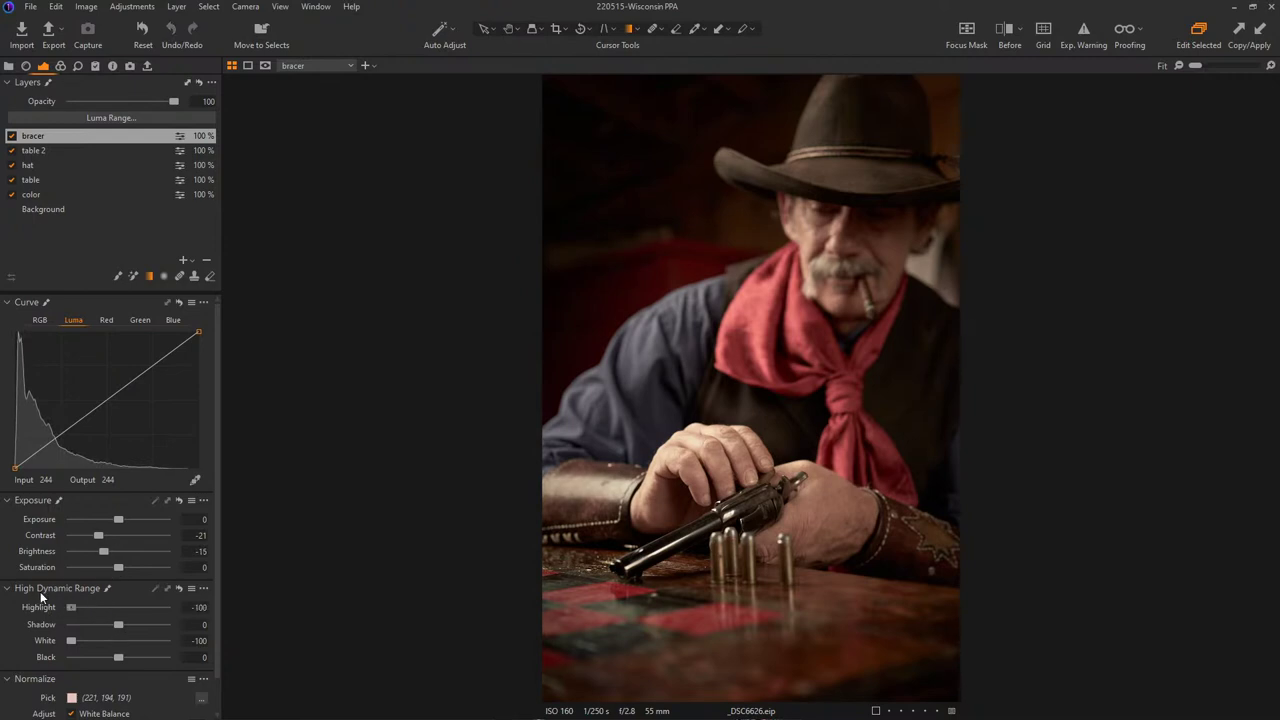
- Try reshaping the bracer layer's luma curve with two midtone points and a lowered white end
left_click(128, 382)
mouse_move(199, 332)
left_mouse_down()
mouse_move(211, 355)
mouse_move(199, 338)
left_mouse_up()
left_click_drag(128, 383, 87, 420)
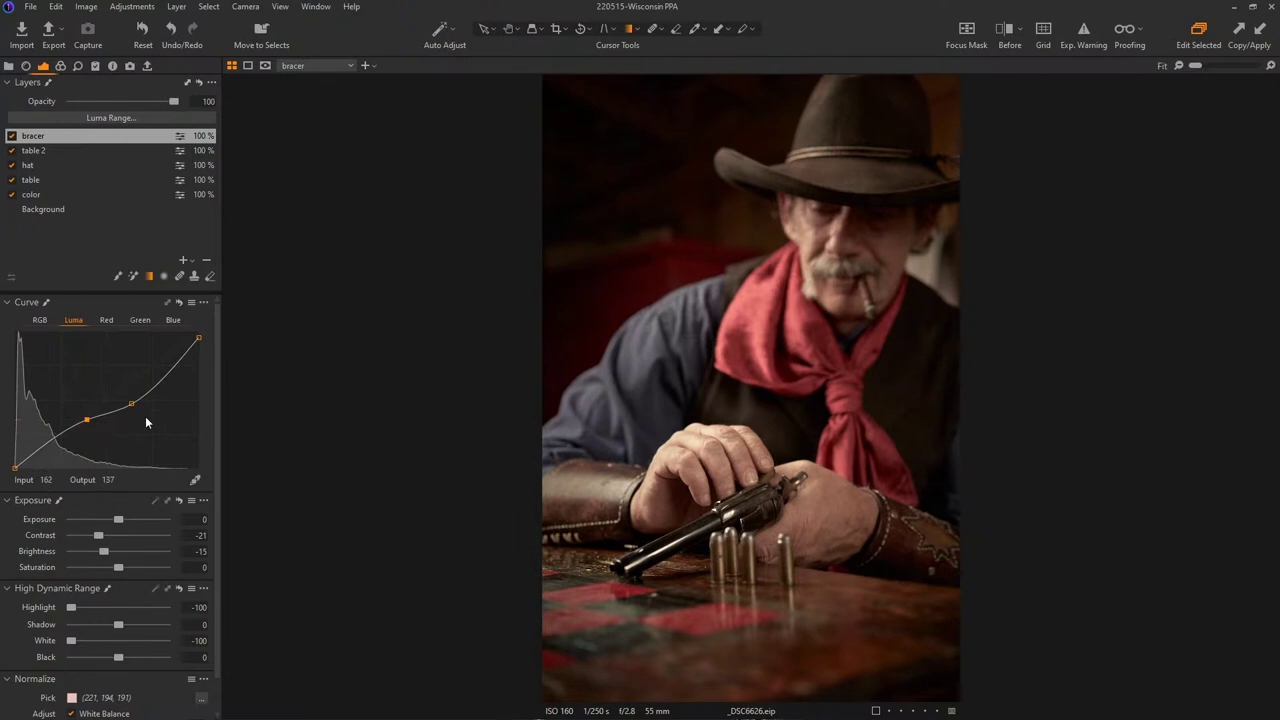
left_click_drag(132, 403, 149, 393)
- Clear the bracer layer's gradient mask and reset its curve
left_click(210, 83)
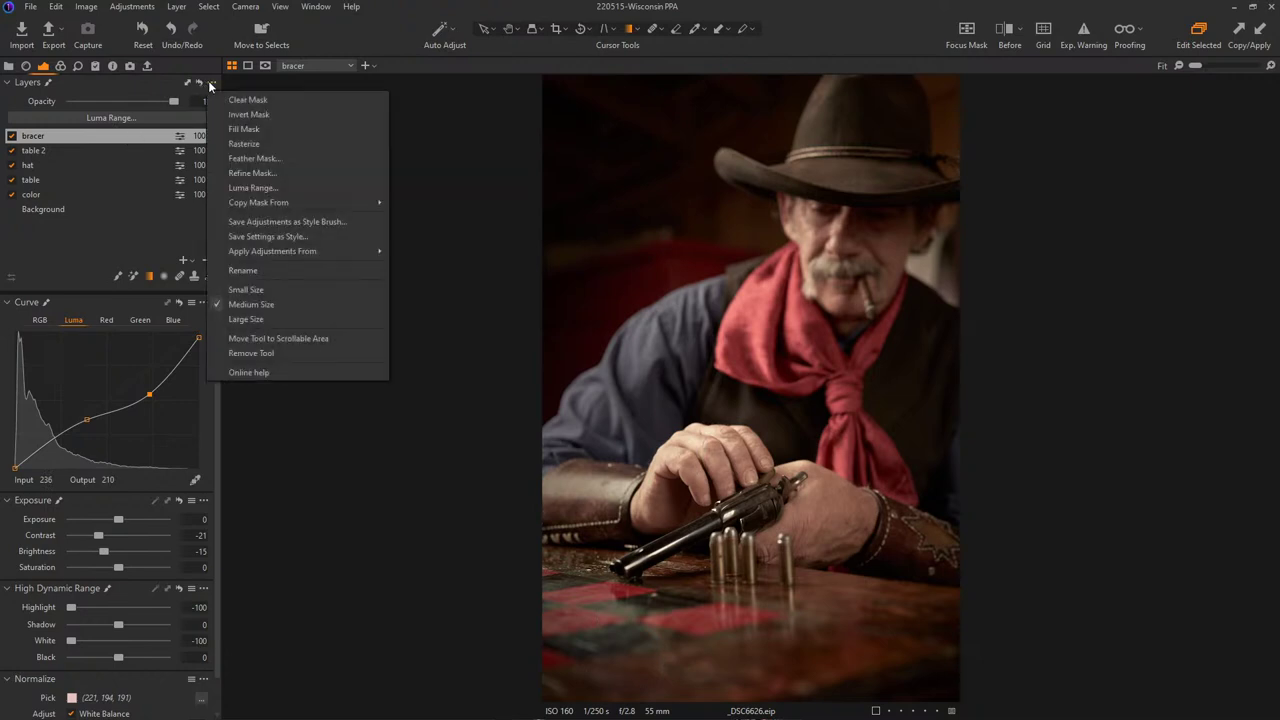
left_click(263, 100)
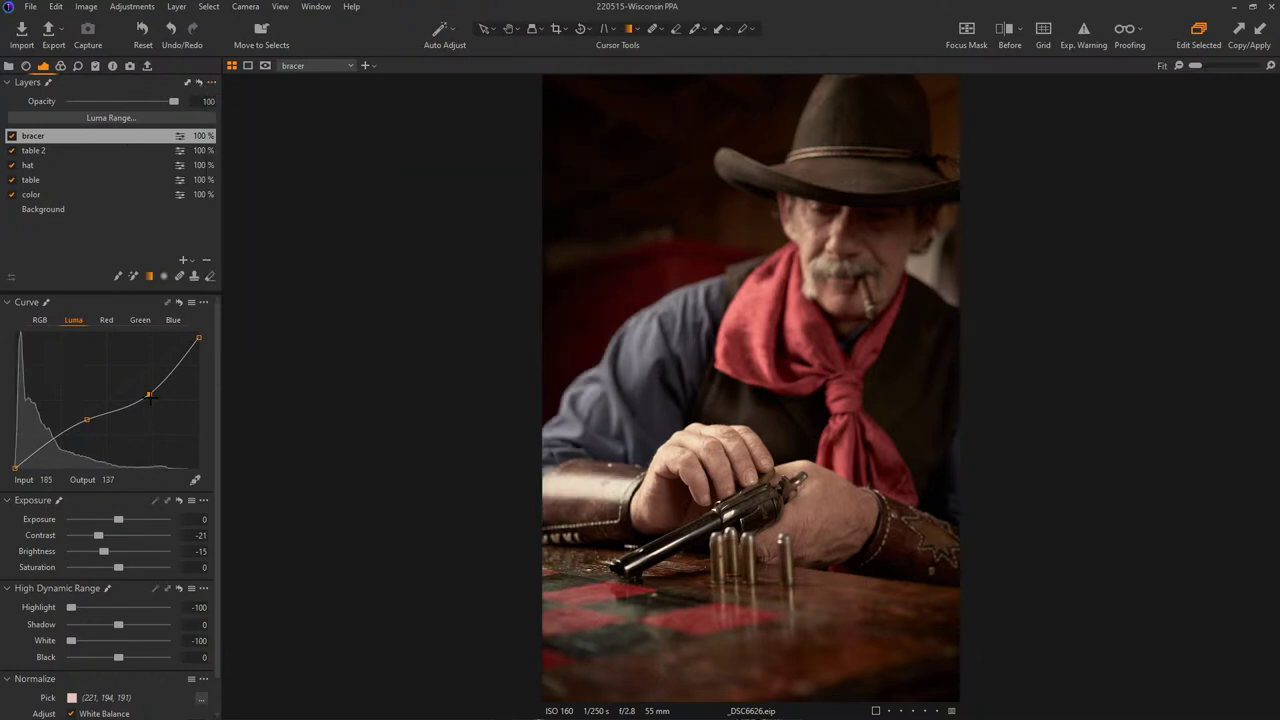
left_click(180, 303)
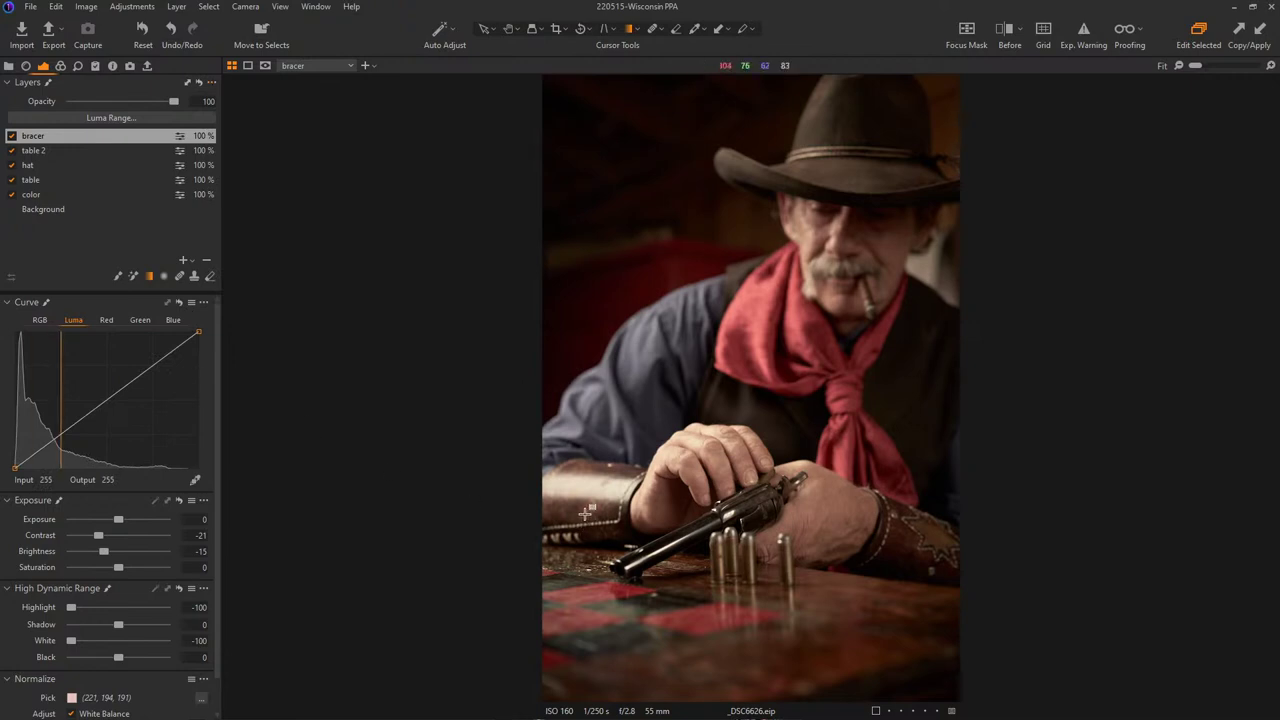
- Brush the bracer layer's mask over the leather cuff at the photo's left edge, then compare the photo without and with the layer
key("b")
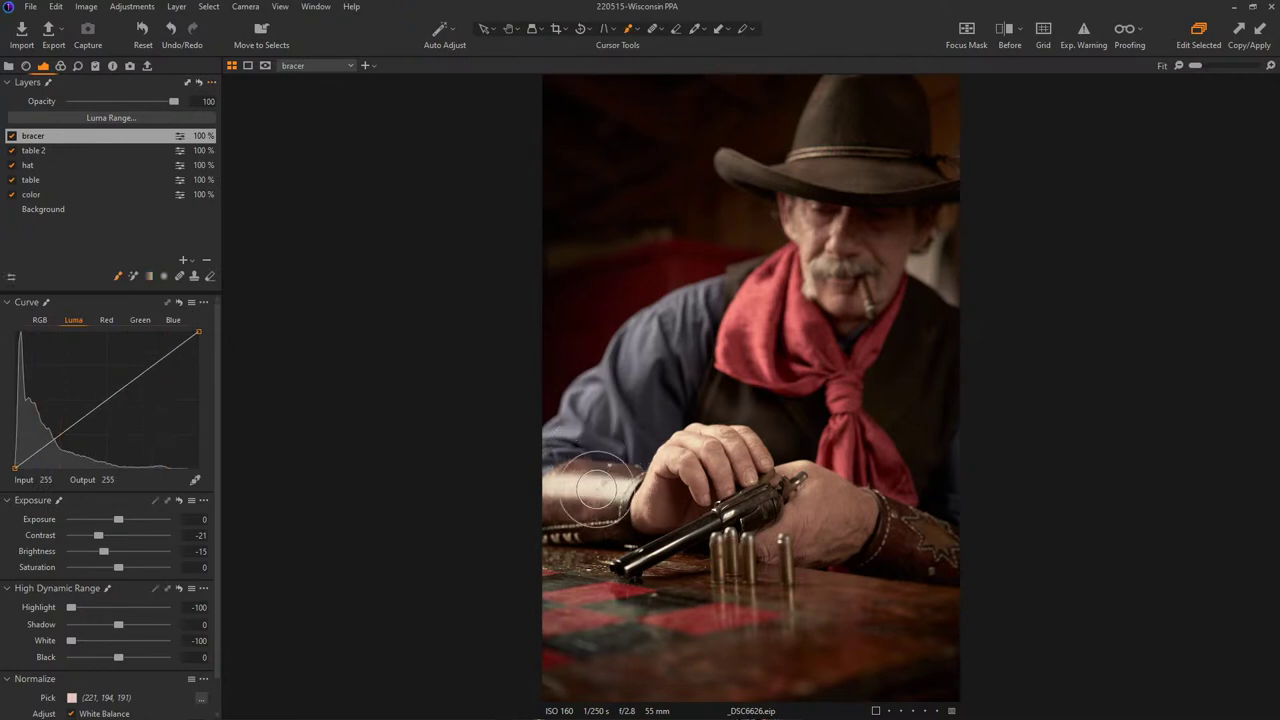
key("m")
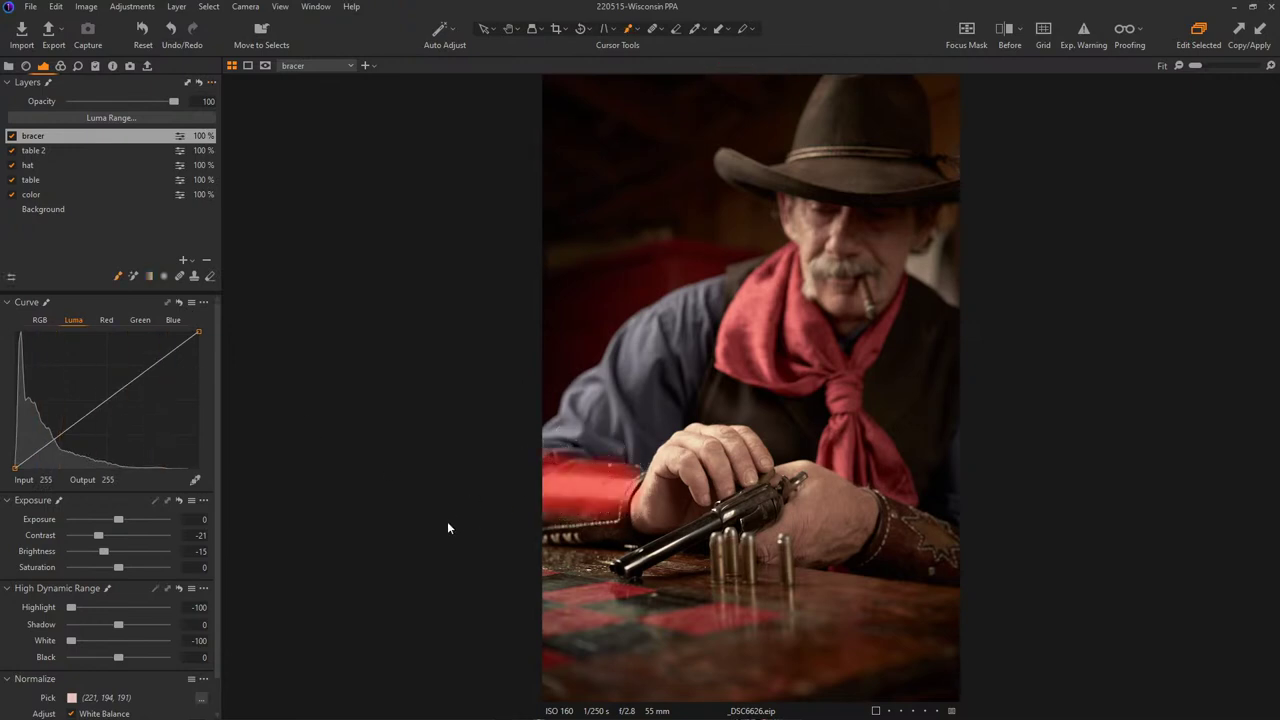
key("m")
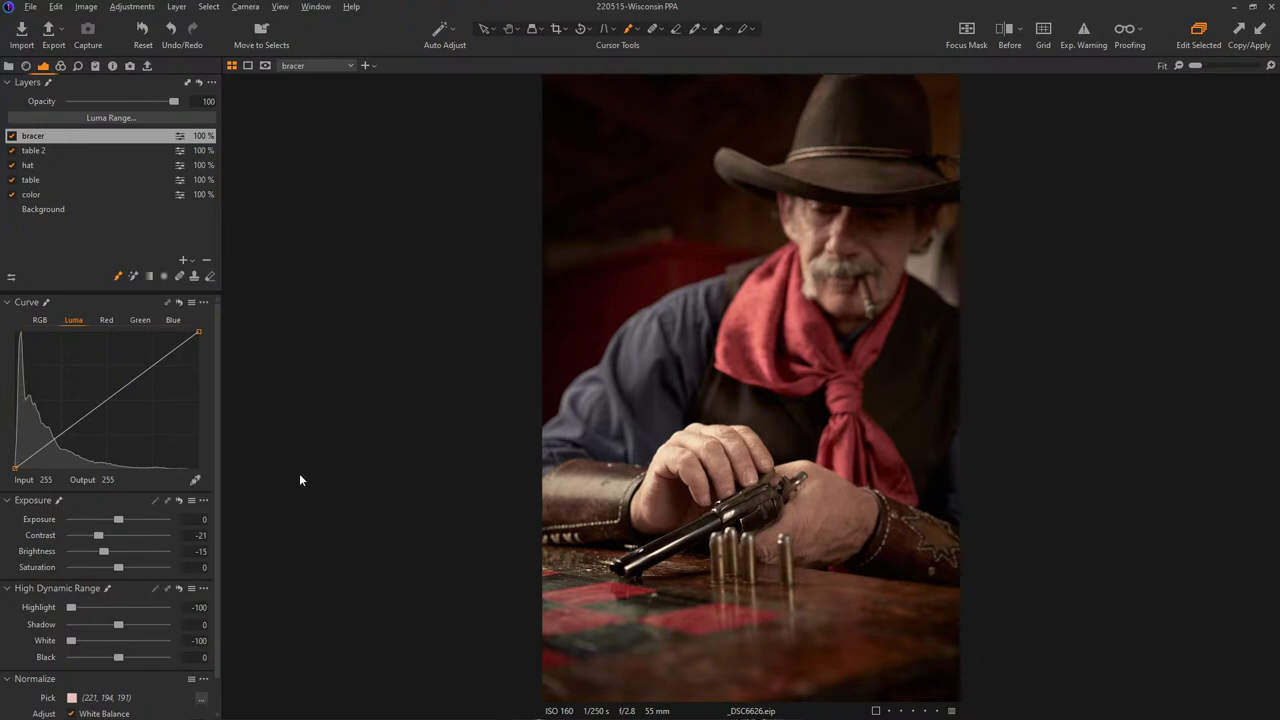
left_click(12, 137)
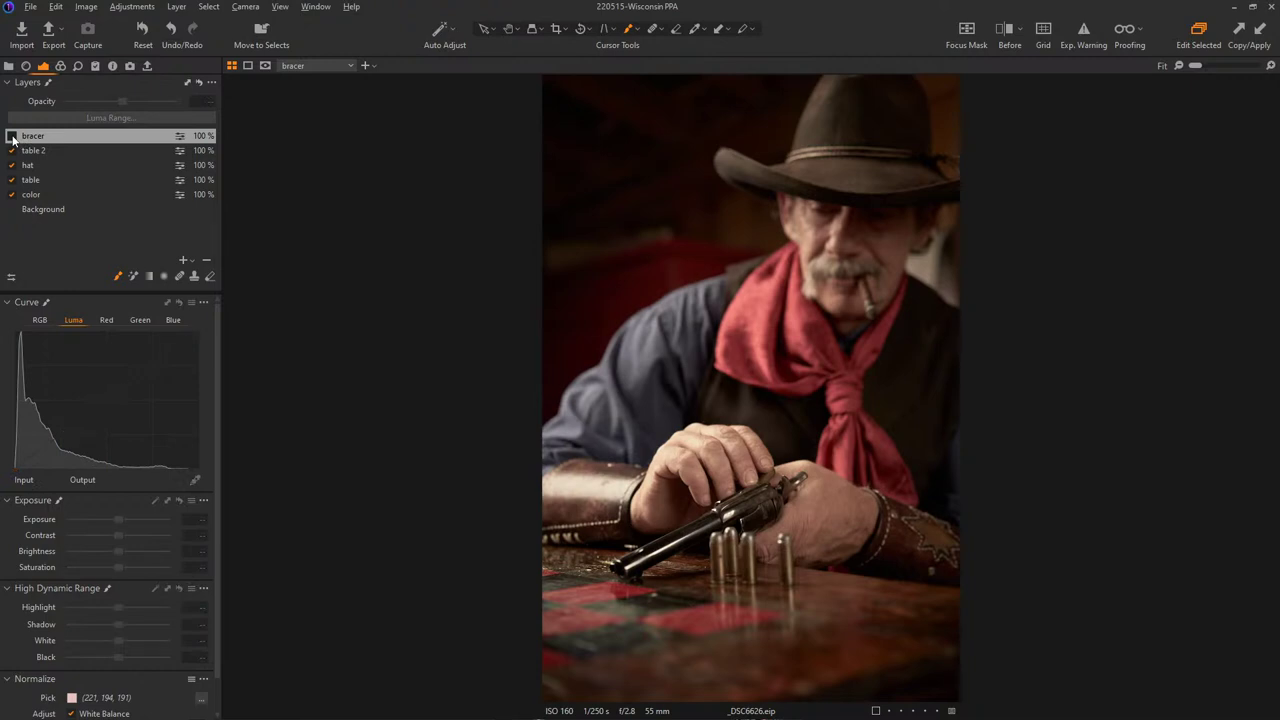
left_click(12, 137)
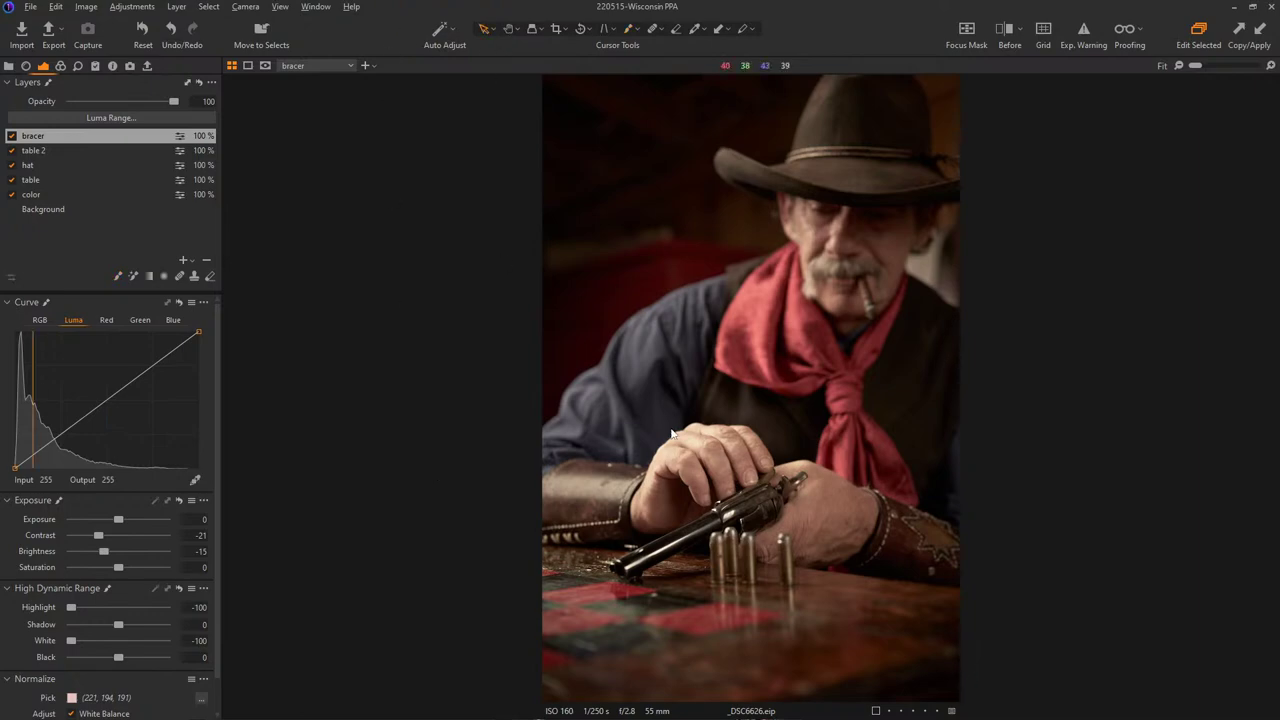
- Tag _DSC6626.eip, _DSC6517.eip and _DSC6608.eip purple and move them to the Output Location folder
key("ctrl+alt+v")
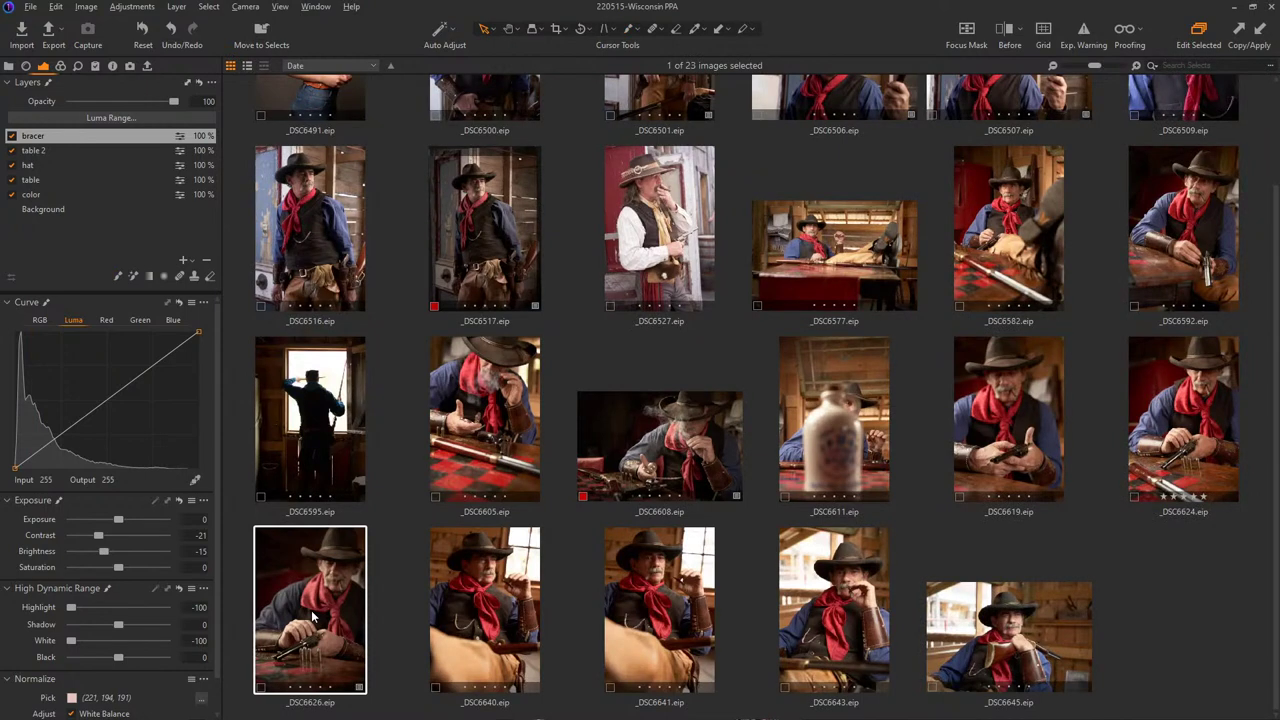
key("minus")
left_click(474, 268, "ctrl")
left_click(649, 473, "ctrl")
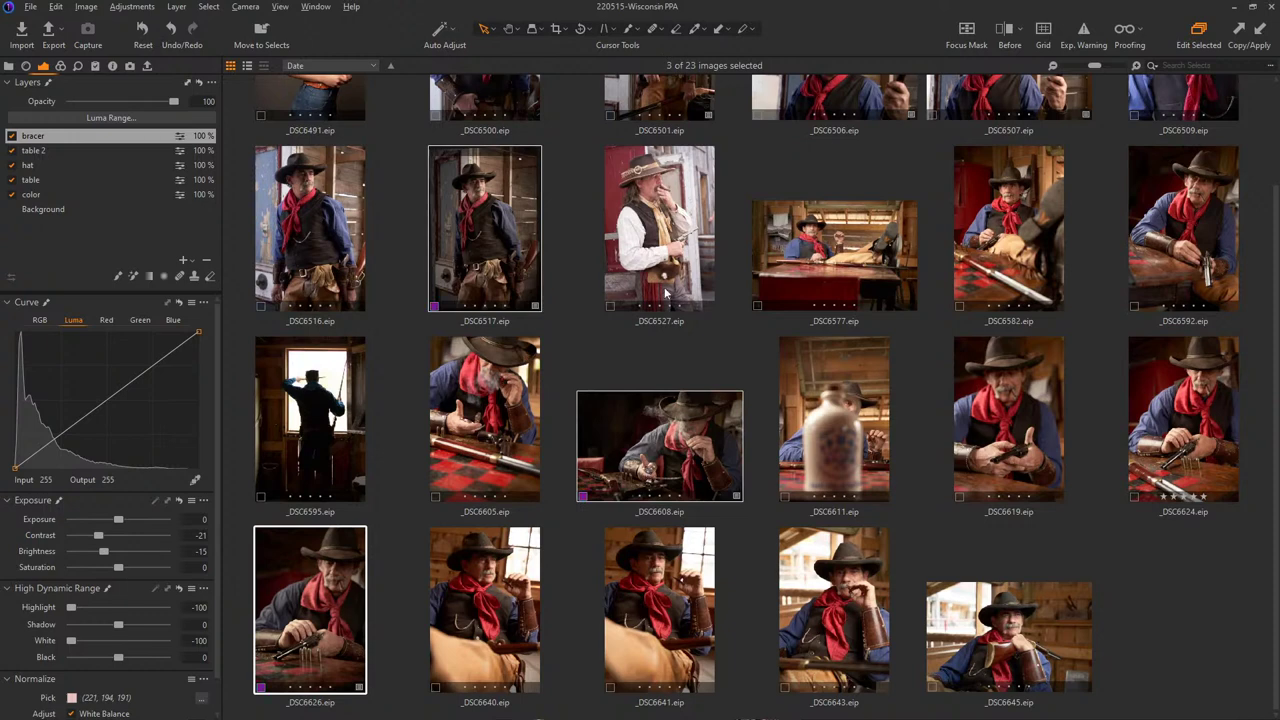
left_click(9, 66)
left_click_drag(468, 232, 74, 164)
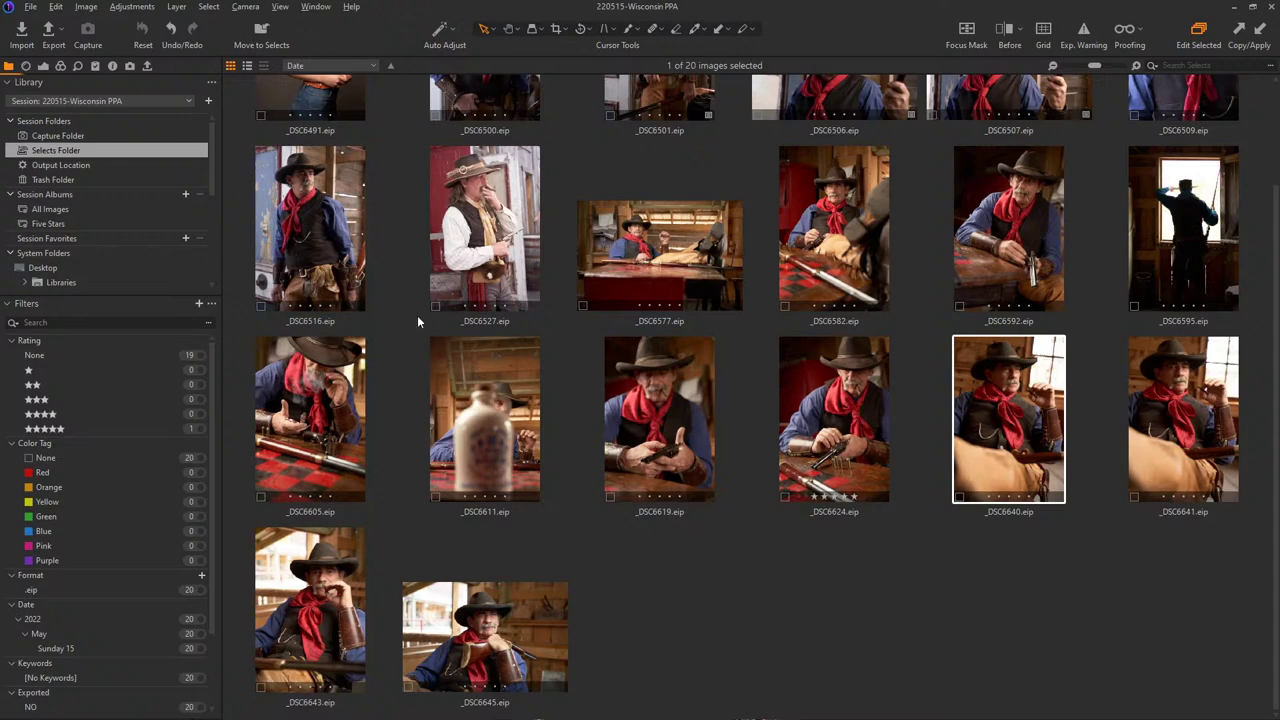
- Crop _DSC6611.eip to about 10.68 by 16.02 in around the hat, the visible eye and the raised hand
double_click(465, 442)
left_click(556, 28)
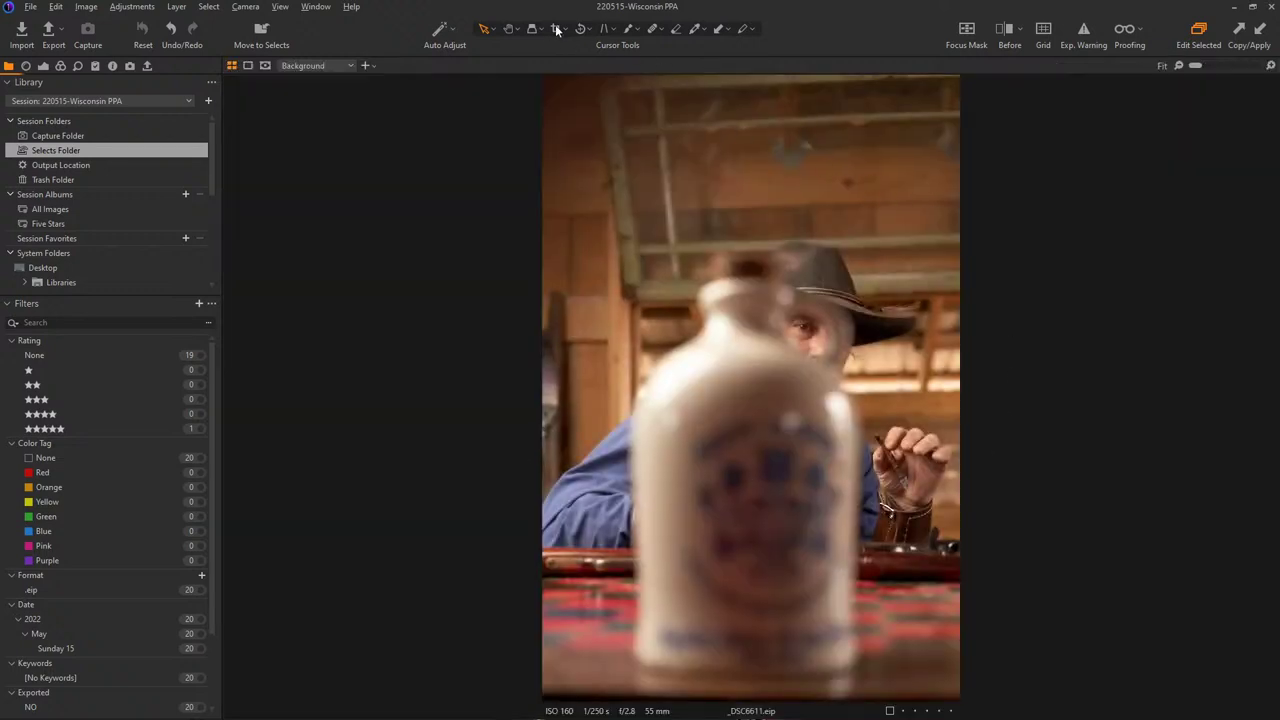
left_click_drag(543, 78, 730, 357)
left_click_drag(858, 493, 849, 379)
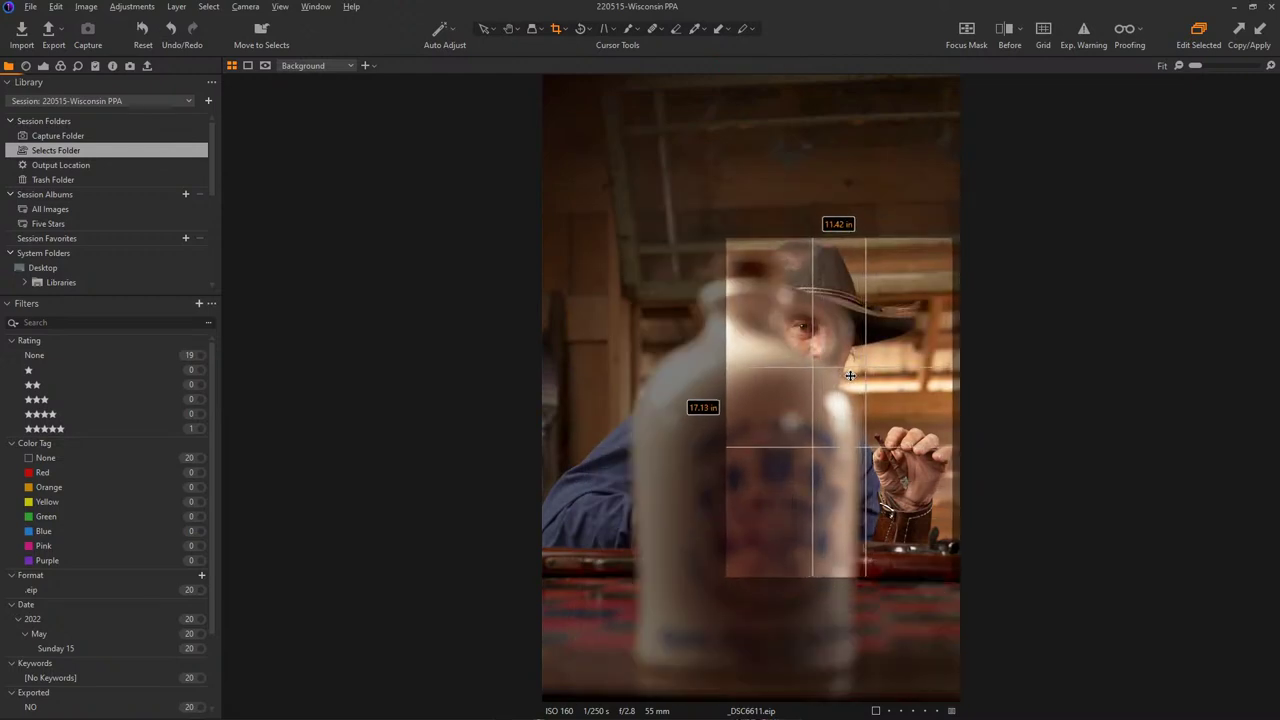
left_click_drag(726, 243, 744, 260)
left_click_drag(808, 336, 805, 329)
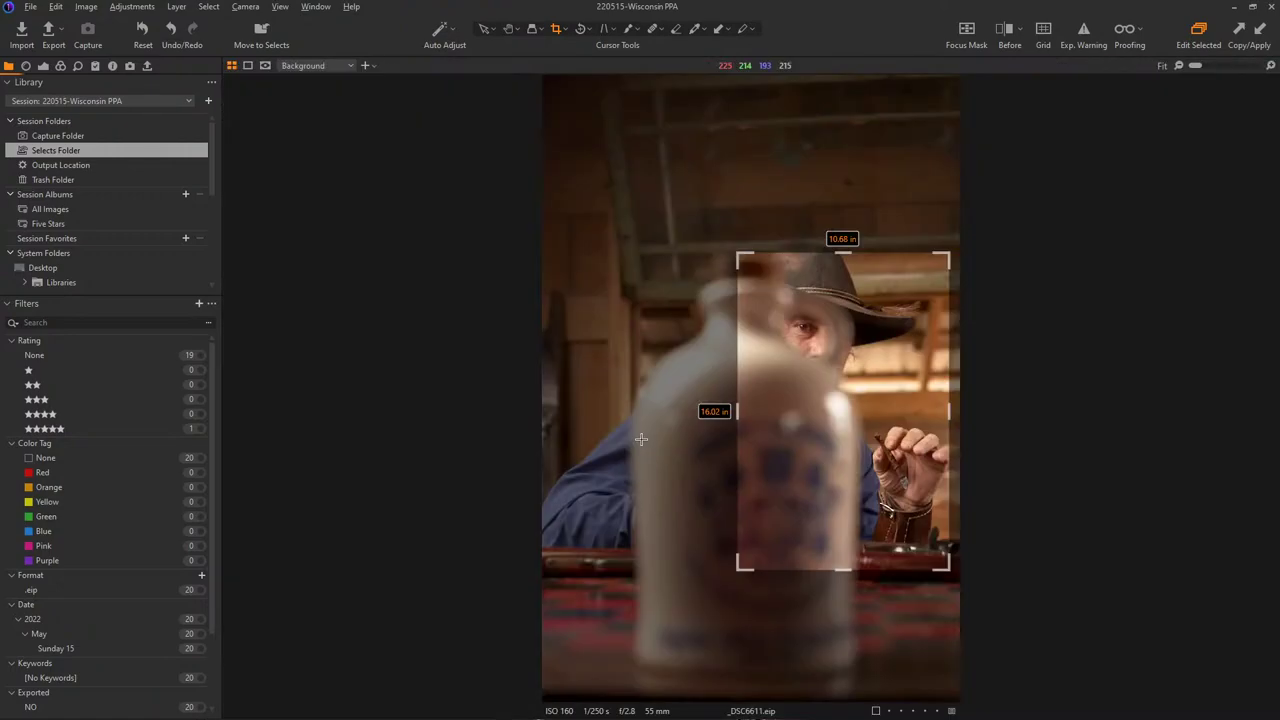
left_click(482, 28)
- Apply the copied look to _DSC6611.eip and set its Background exposure to -0.9
left_click(1260, 36)
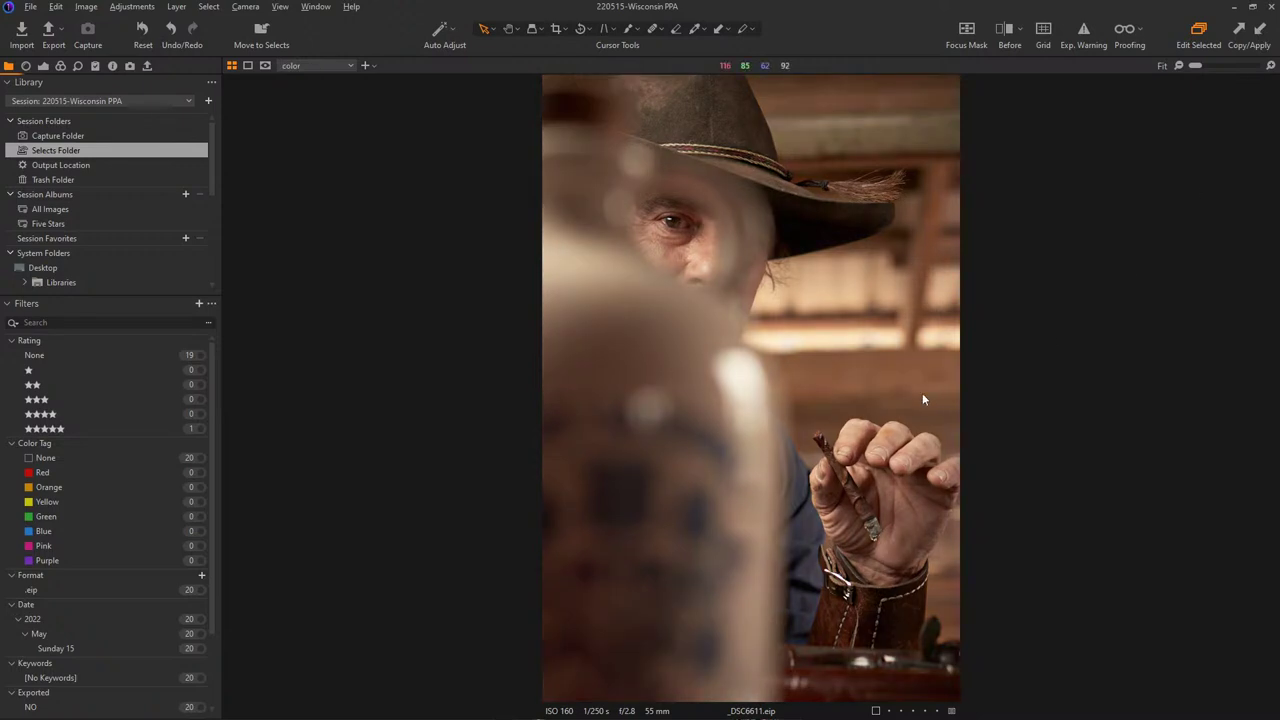
left_click(43, 65)
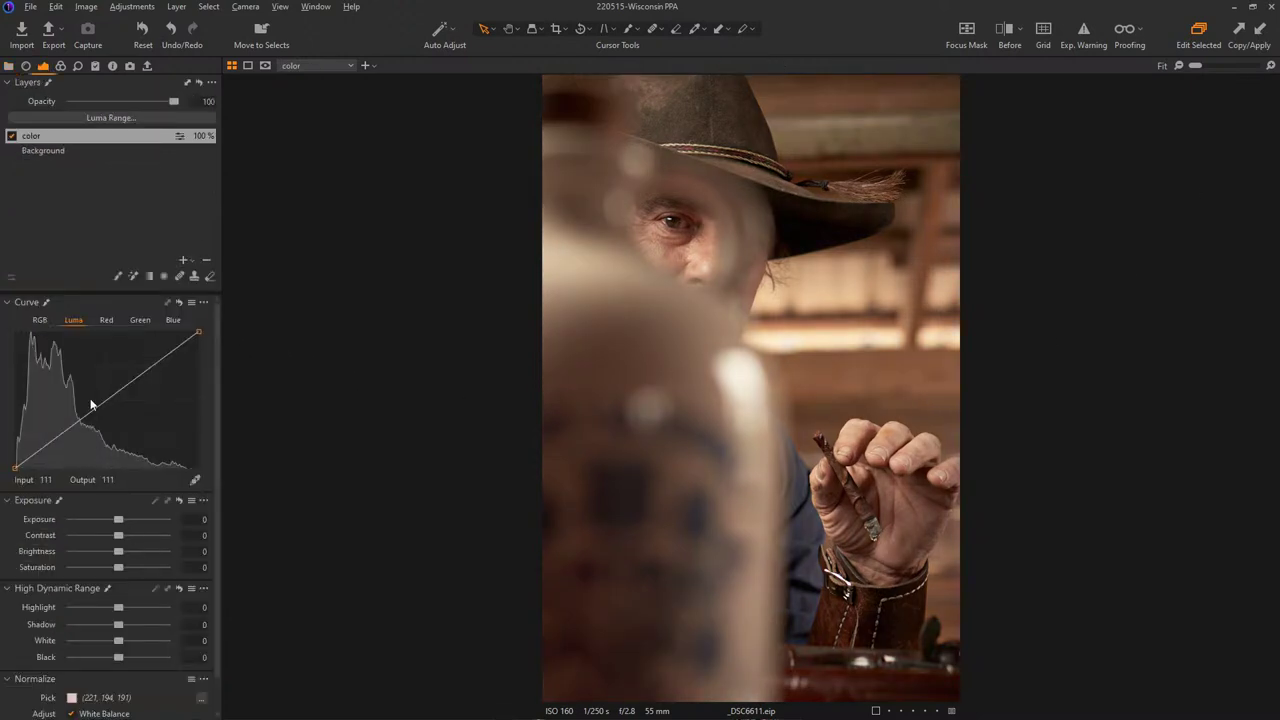
left_click(56, 150)
left_click_drag(120, 520, 111, 519)
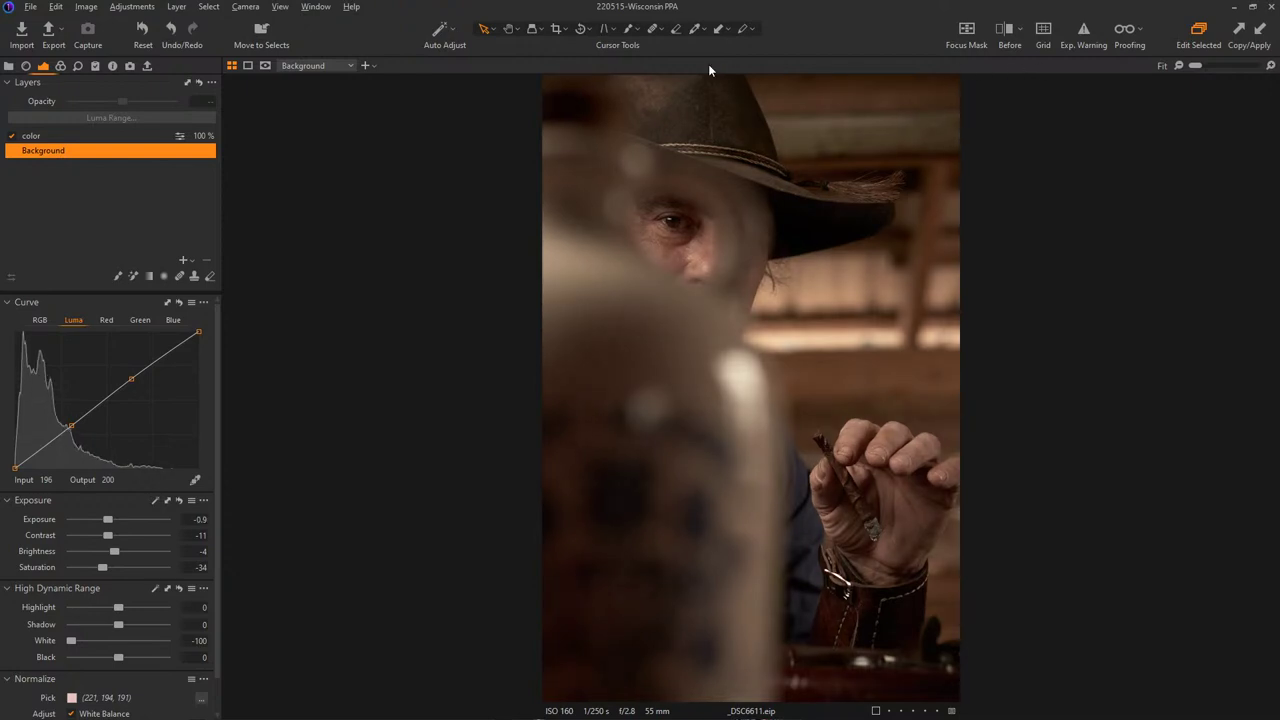
- Enlarge the crop of _DSC6611.eip for more room around the hat and hand, and set the Background contrast to 13
left_click(555, 30)
left_click_drag(740, 568, 757, 517)
left_click_drag(956, 561, 960, 576)
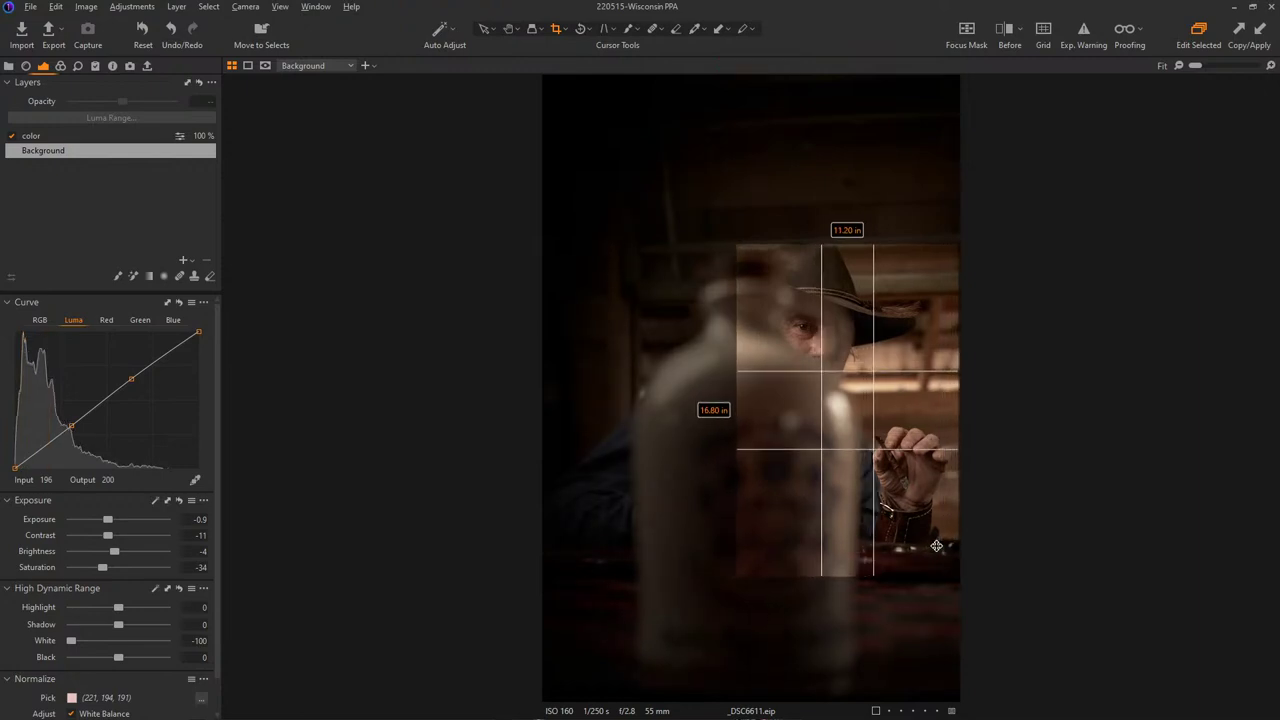
left_click_drag(829, 371, 831, 370)
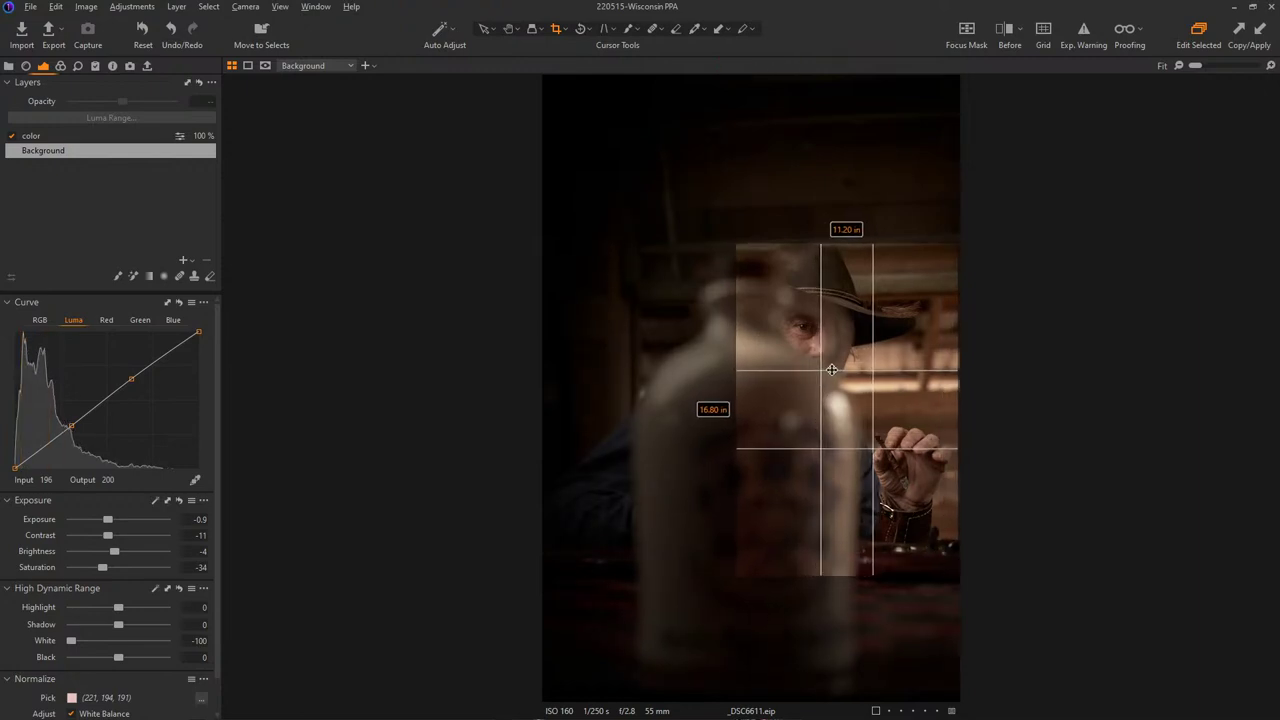
left_click_drag(737, 246, 724, 230)
left_click_drag(767, 286, 764, 284)
key("v")
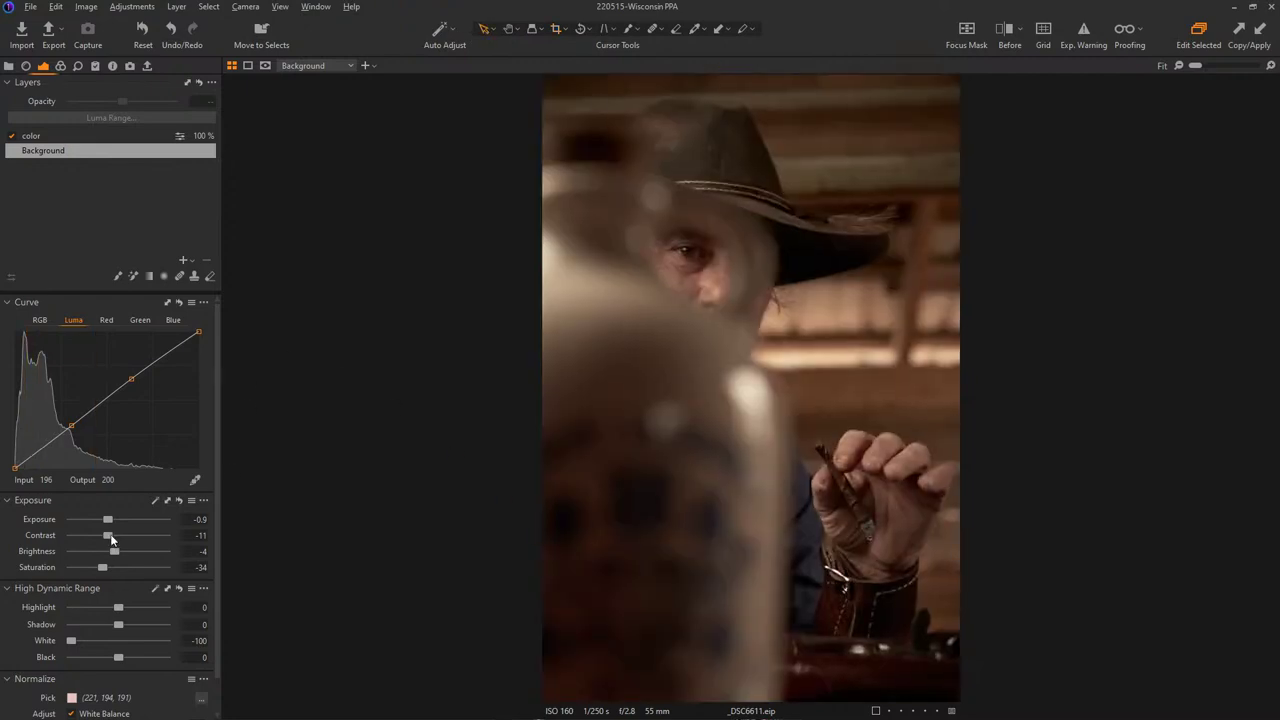
left_click_drag(110, 539, 135, 538)
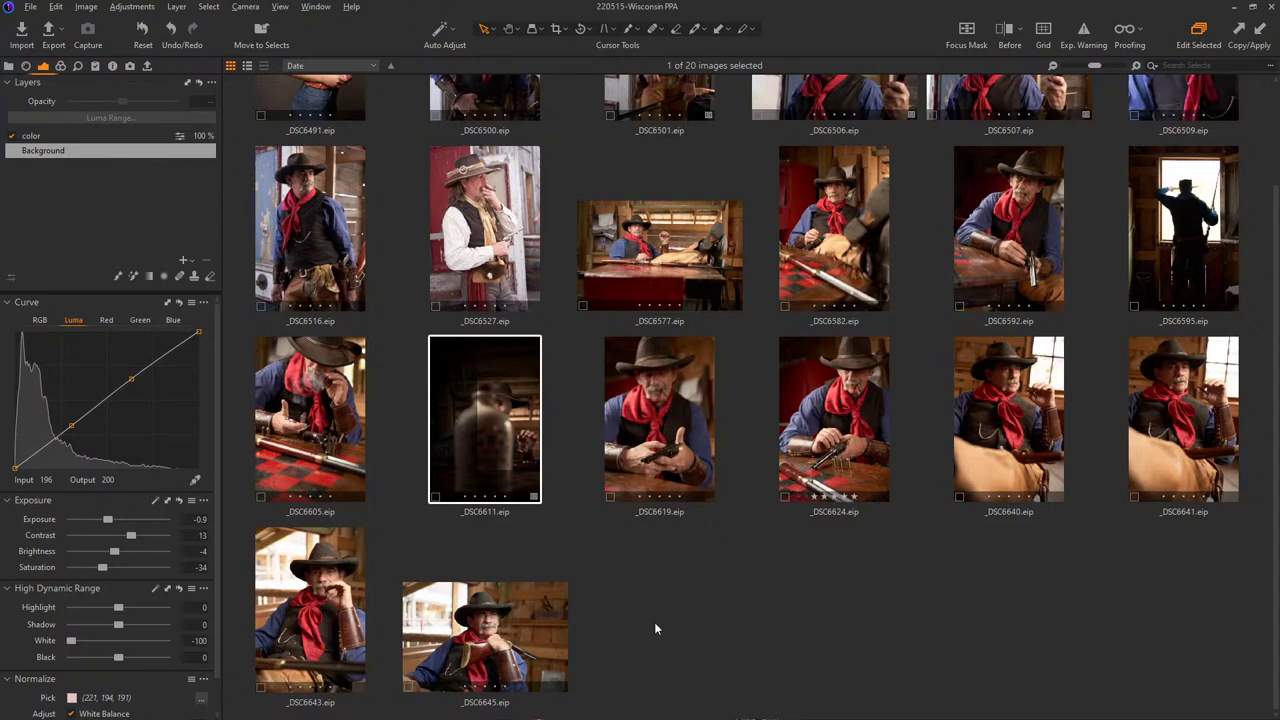
- Tag _DSC6611.eip purple, move it to the Output Location folder and select it there
key("p")
left_click(9, 66)
left_click_drag(463, 376, 70, 172)
left_click(74, 167)
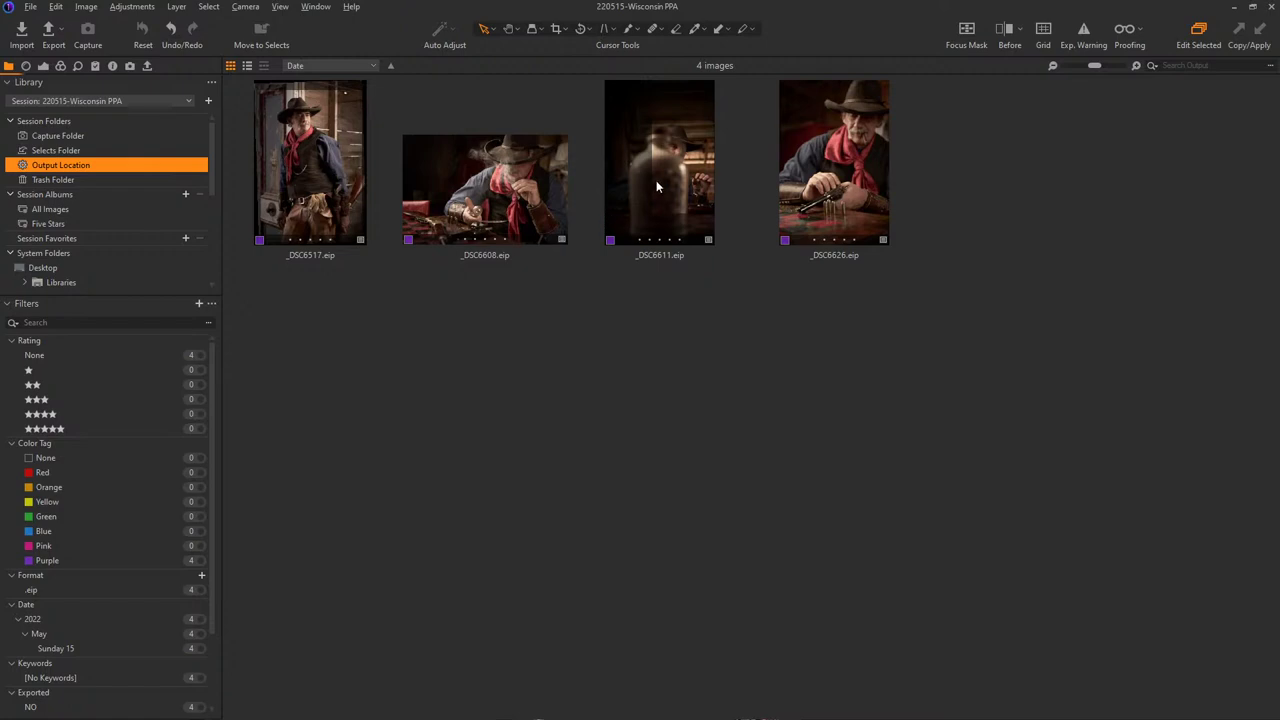
left_click(672, 262)
left_click(685, 191)
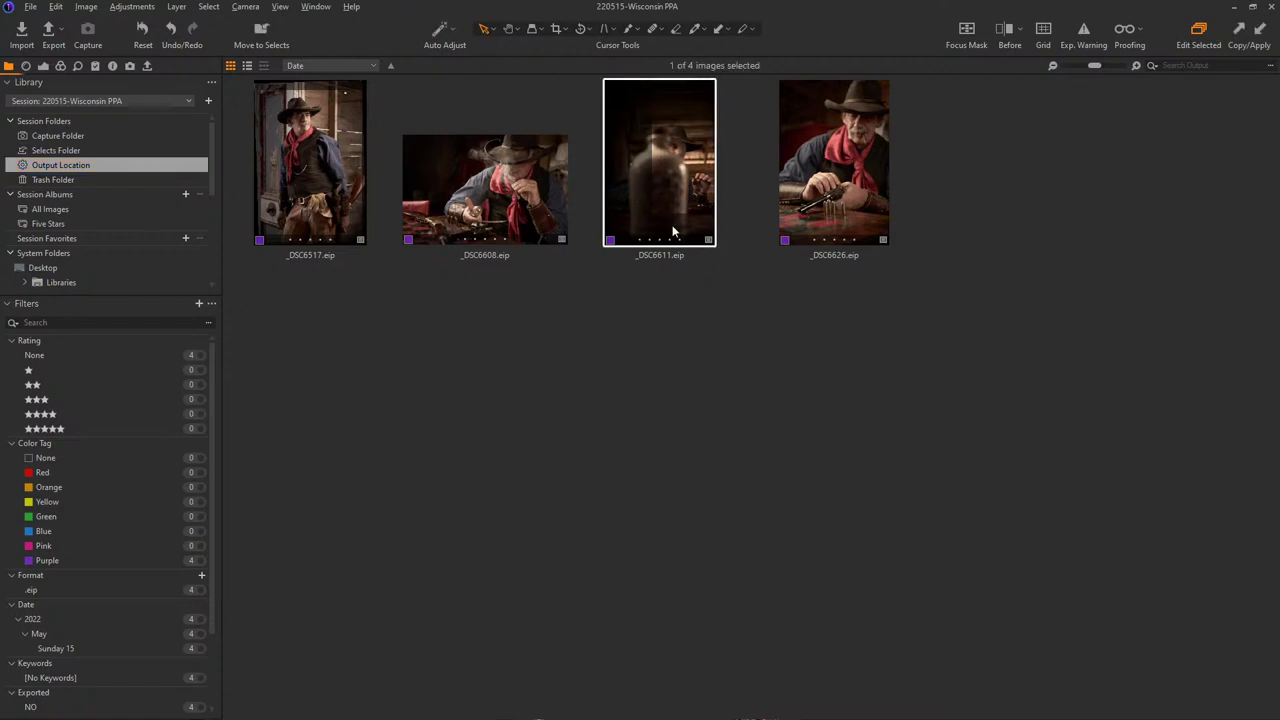
- Look through the Capture Folder and Selects Folder thumbnails for further photos to edit
left_click(74, 136)
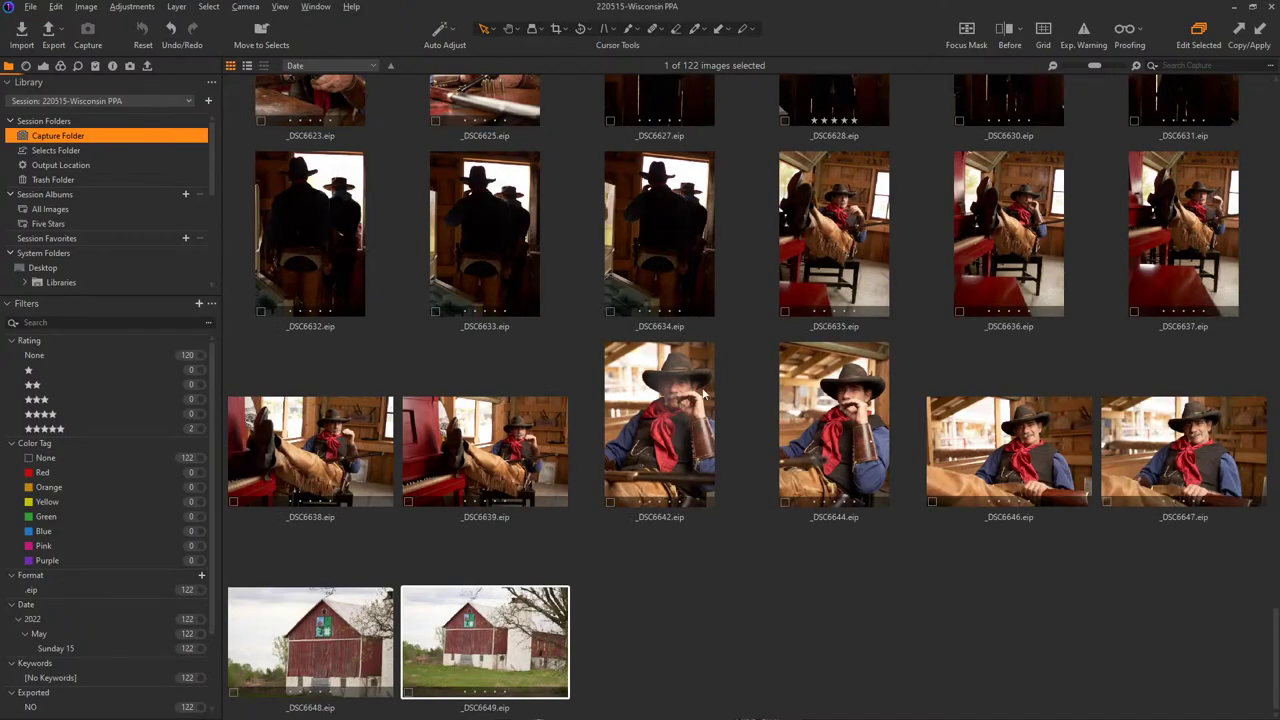
scroll(745, 400, "up", 10)
scroll(732, 383, "down", 10)
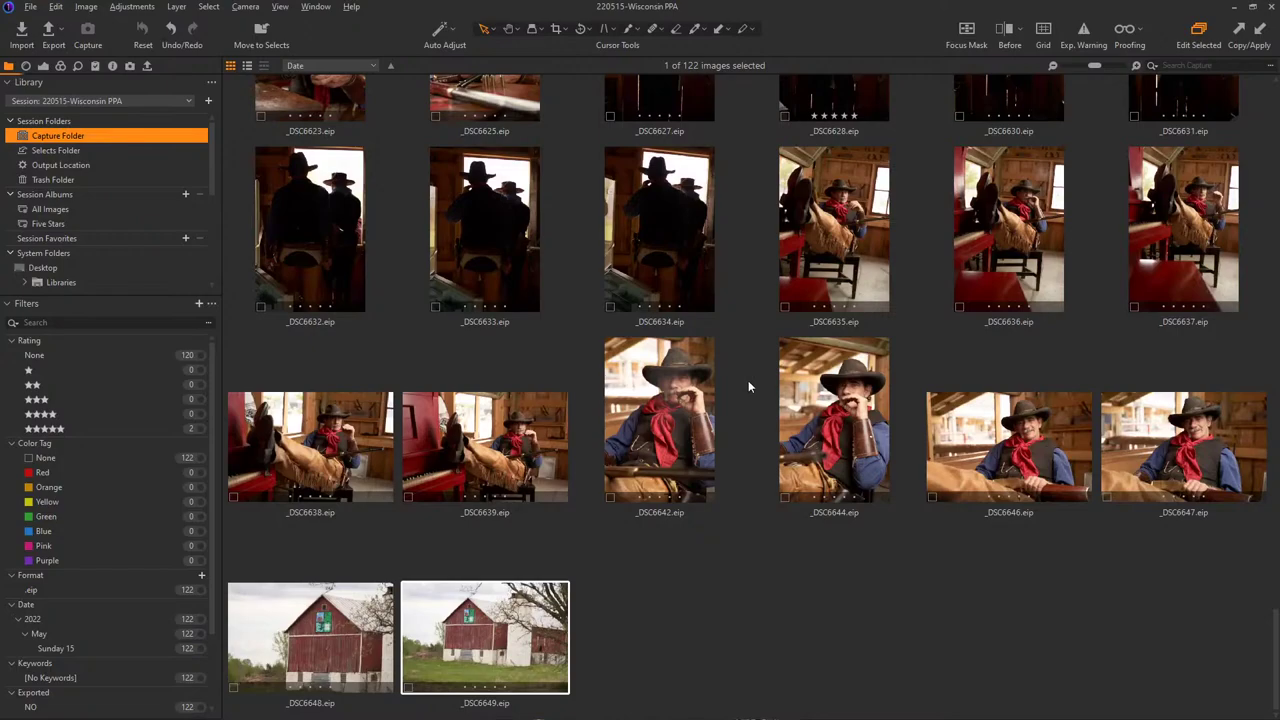
scroll(748, 386, "up", 1)
scroll(748, 386, "up", 4)
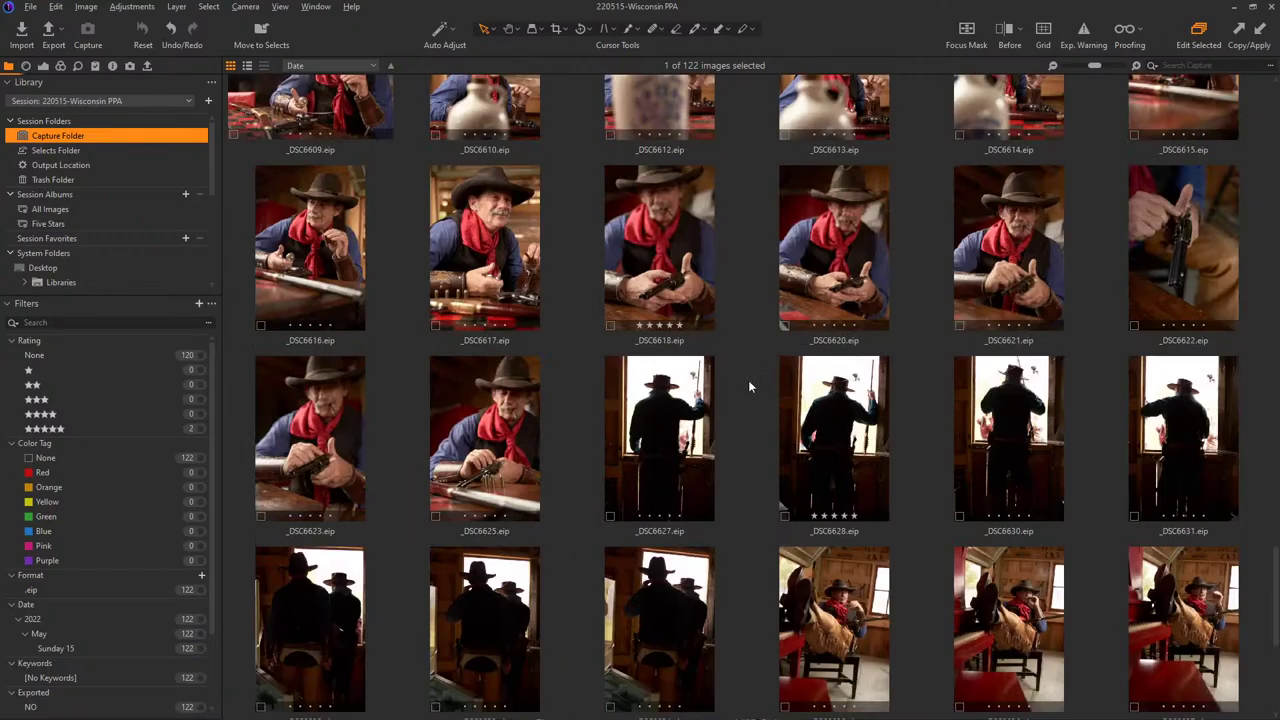
scroll(748, 385, "up", 20)
scroll(750, 385, "down", 12)
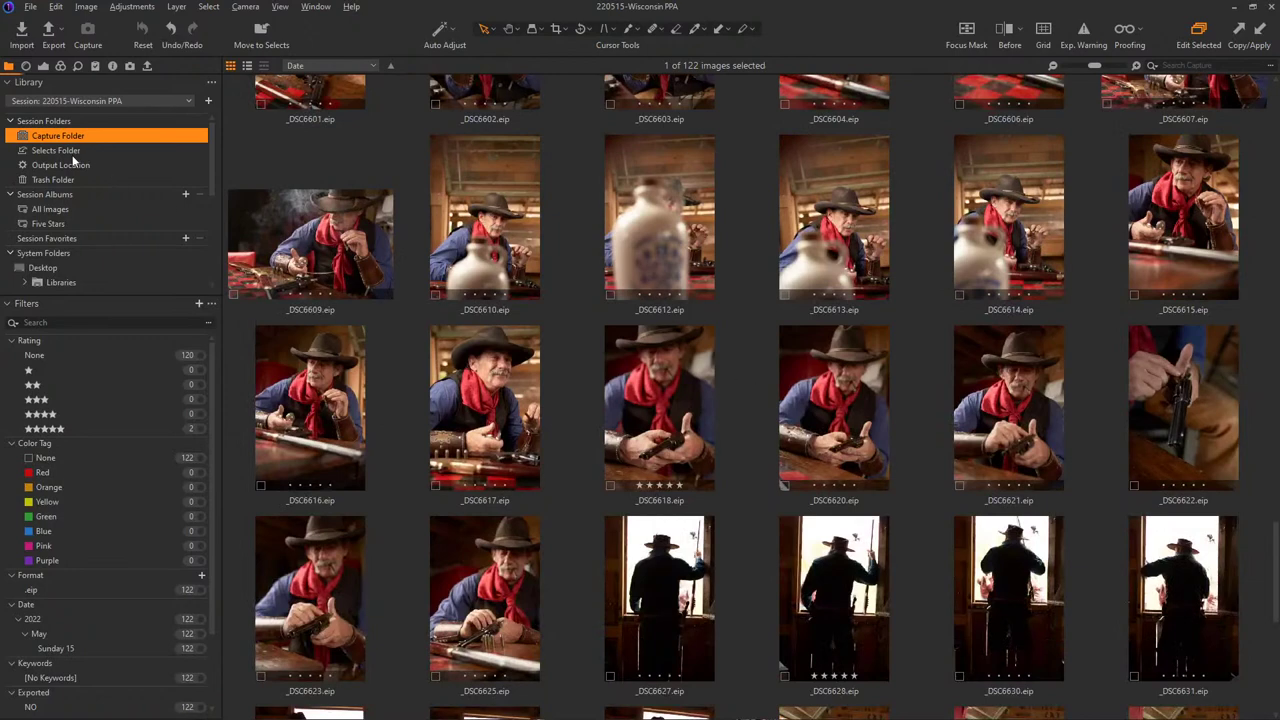
left_click(73, 151)
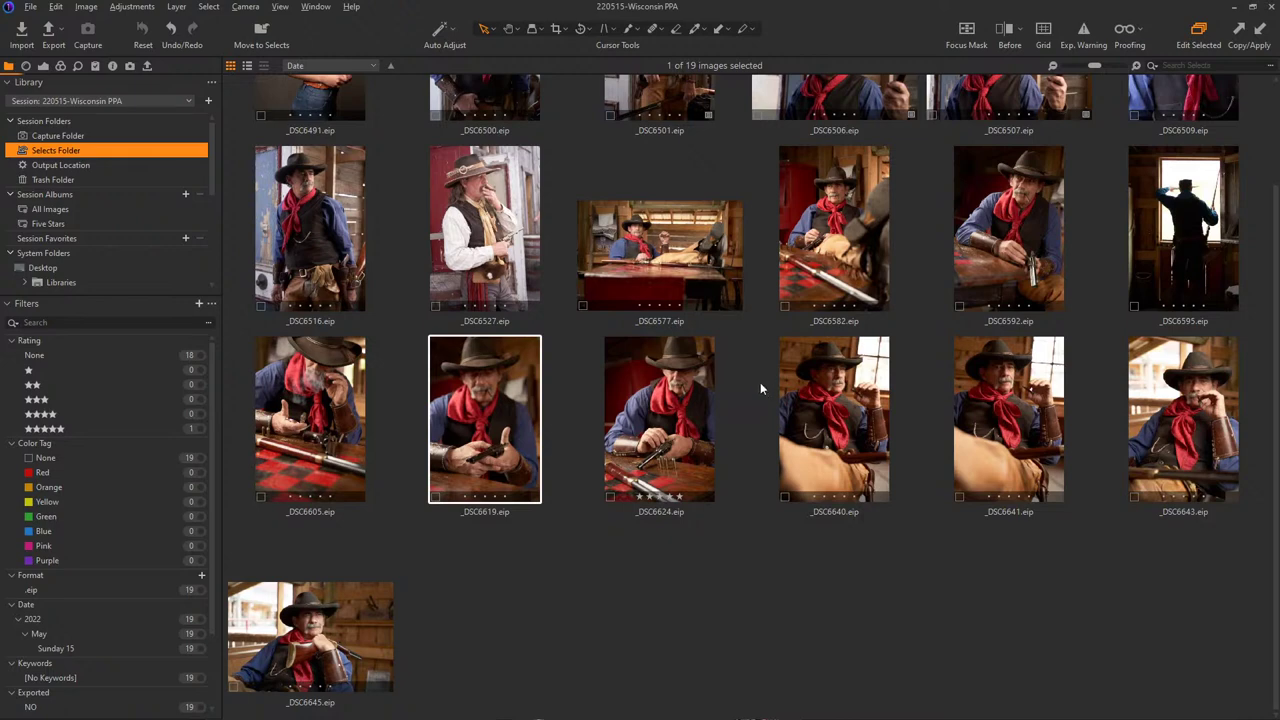
scroll(760, 391, "up", 2)
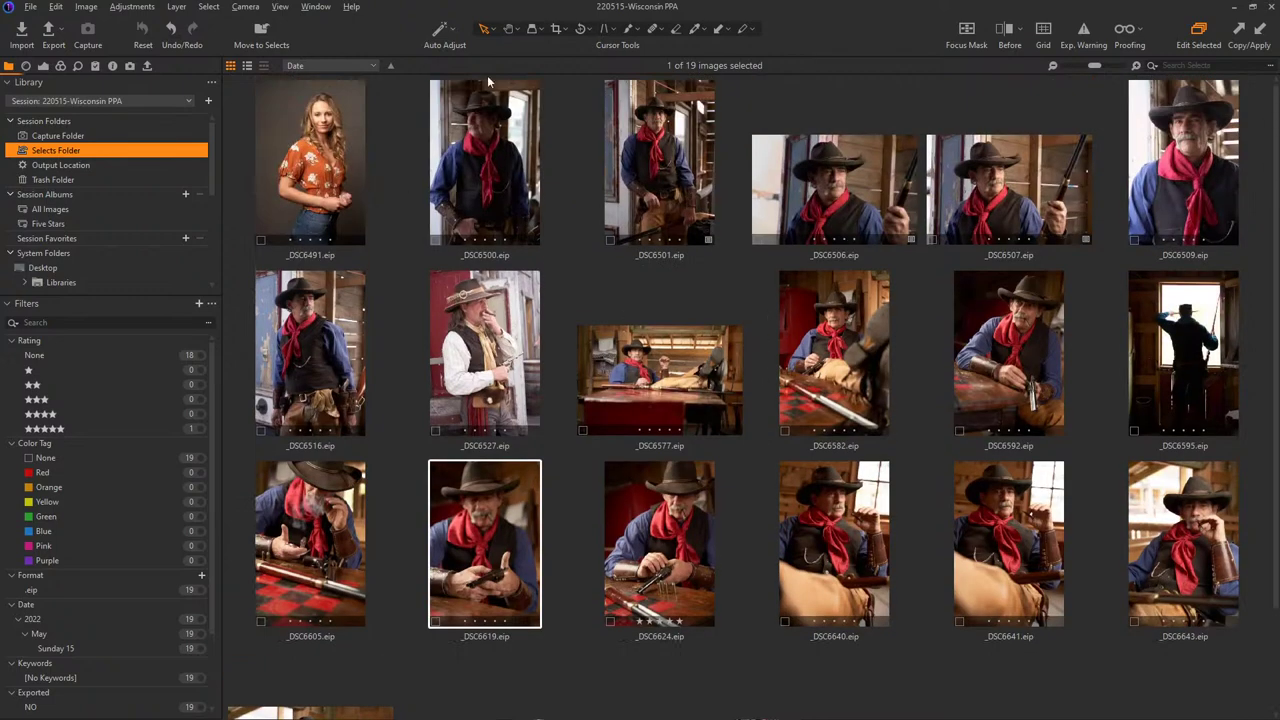
- Select all four finished photos in the Output Location folder and compare them side by side in the viewer
left_click(78, 165)
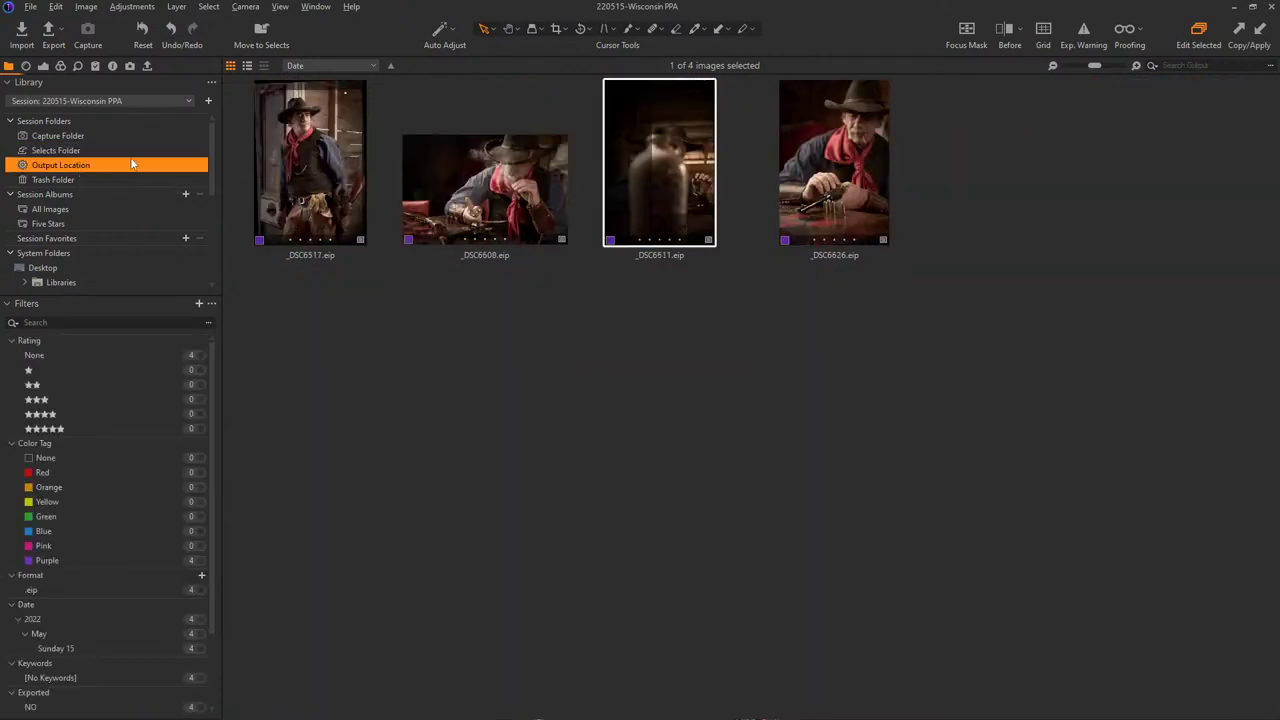
left_click(849, 163)
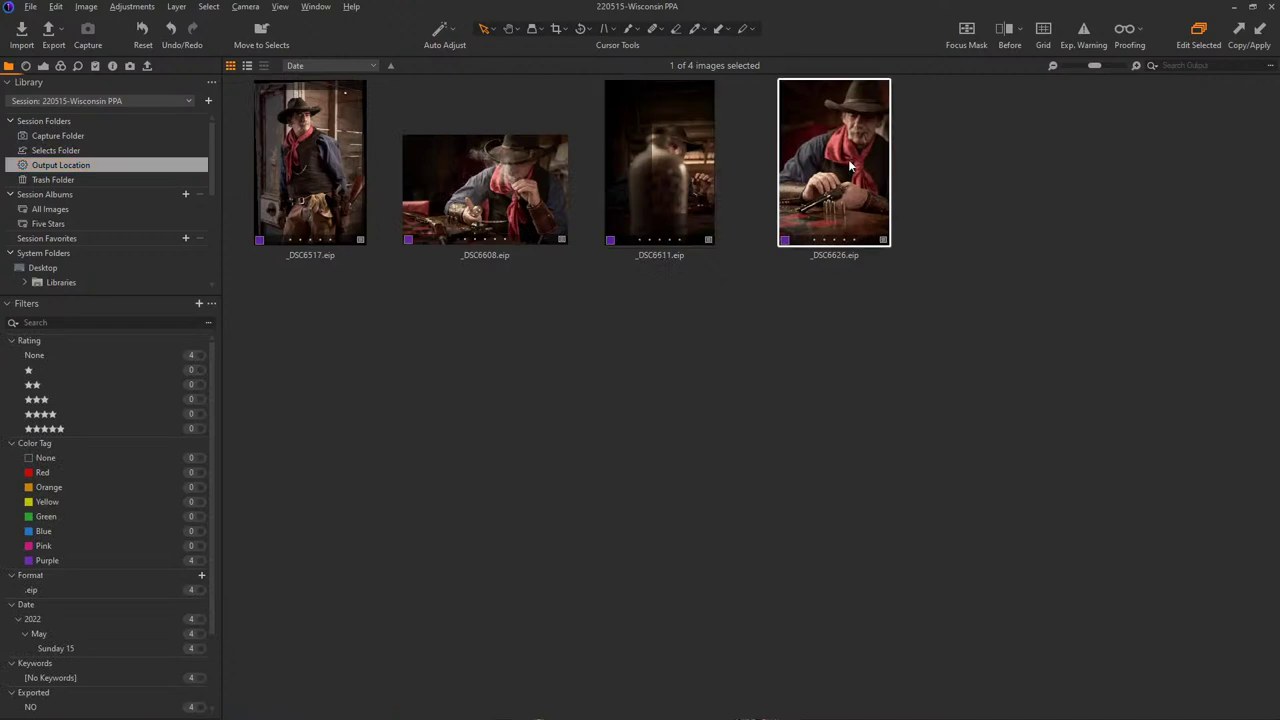
left_click(315, 186, "shift")
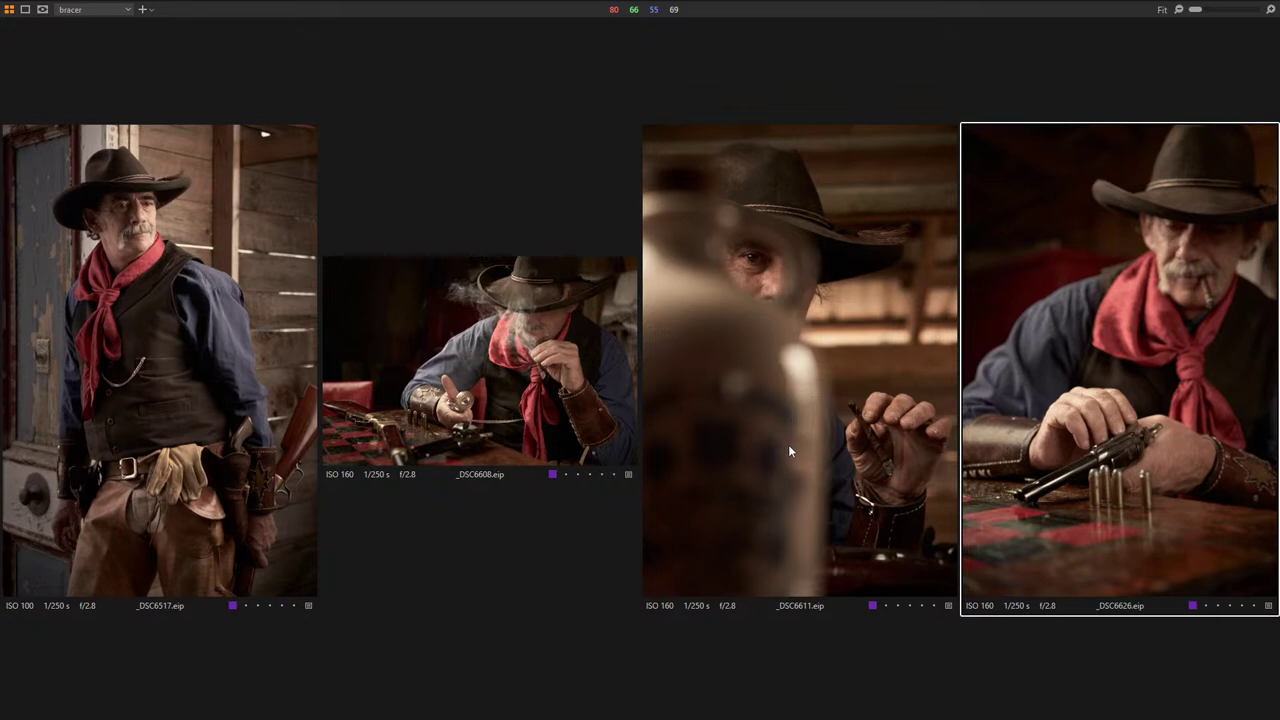
key("ctrl+alt+v")
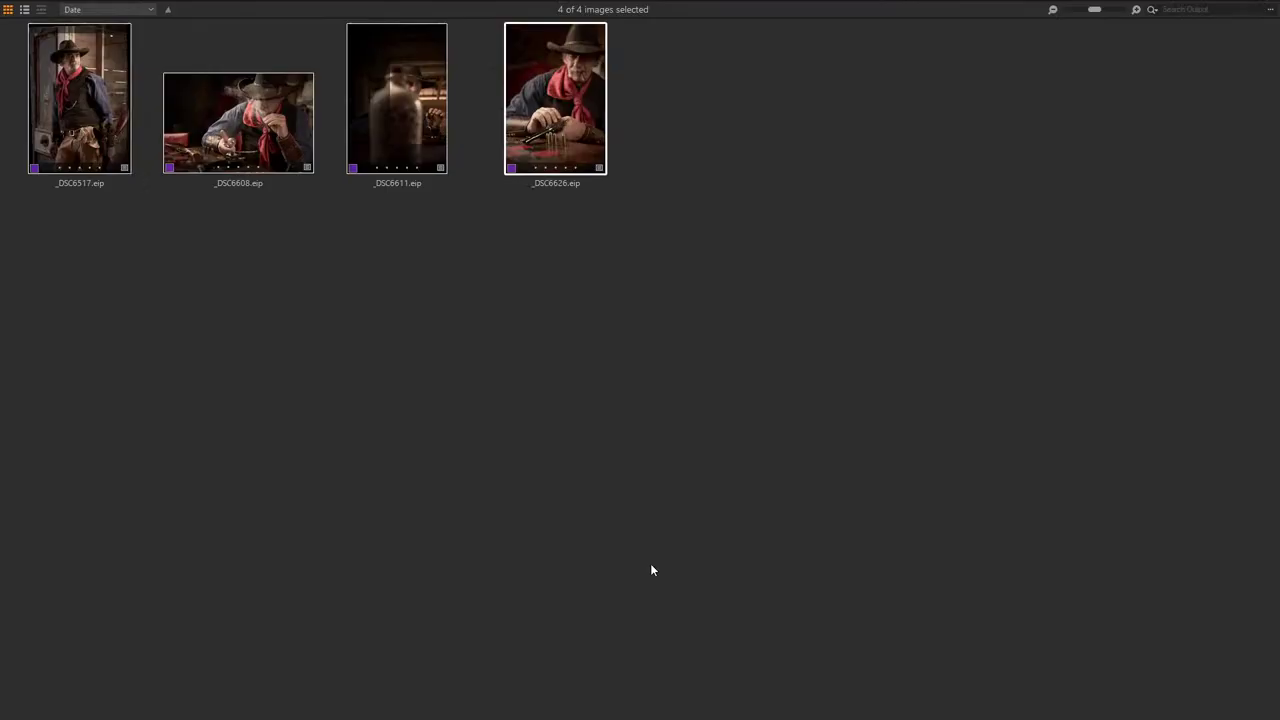
key("ctrl+alt+v")
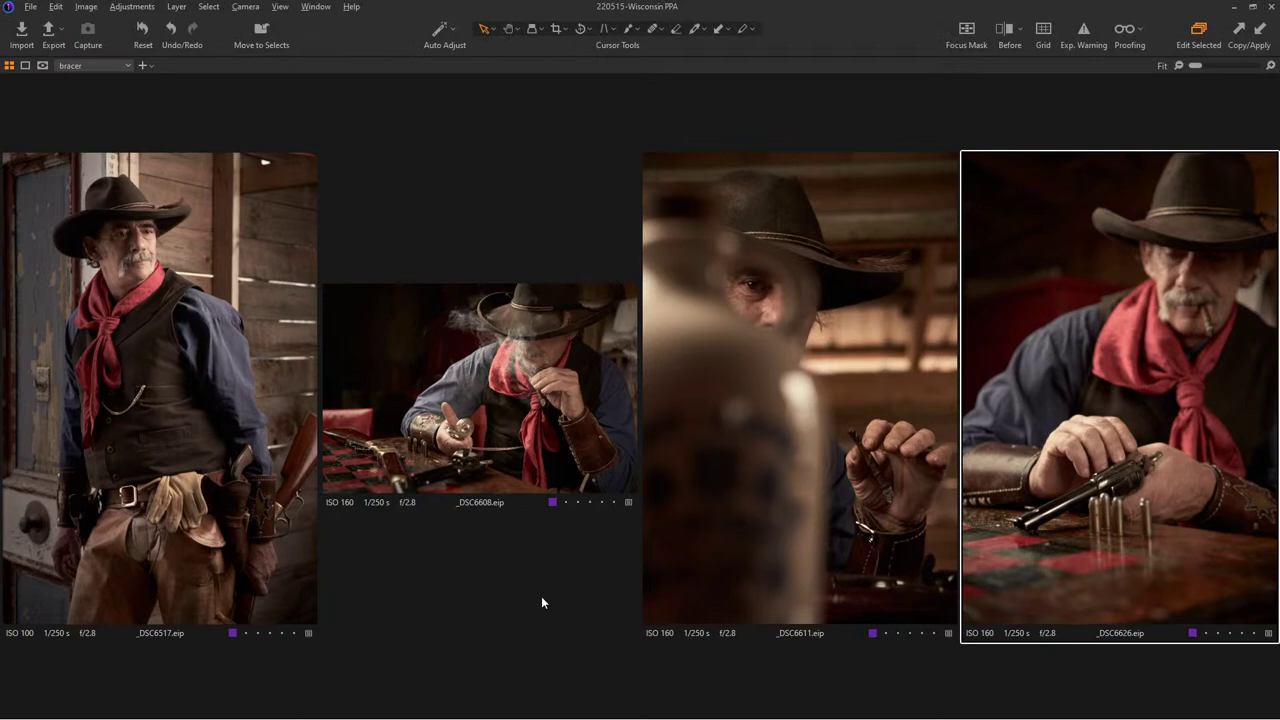
- Bring back the tool panels and the browser, and show the Output Location thumbnails as a filmstrip
key("ctrl+t")
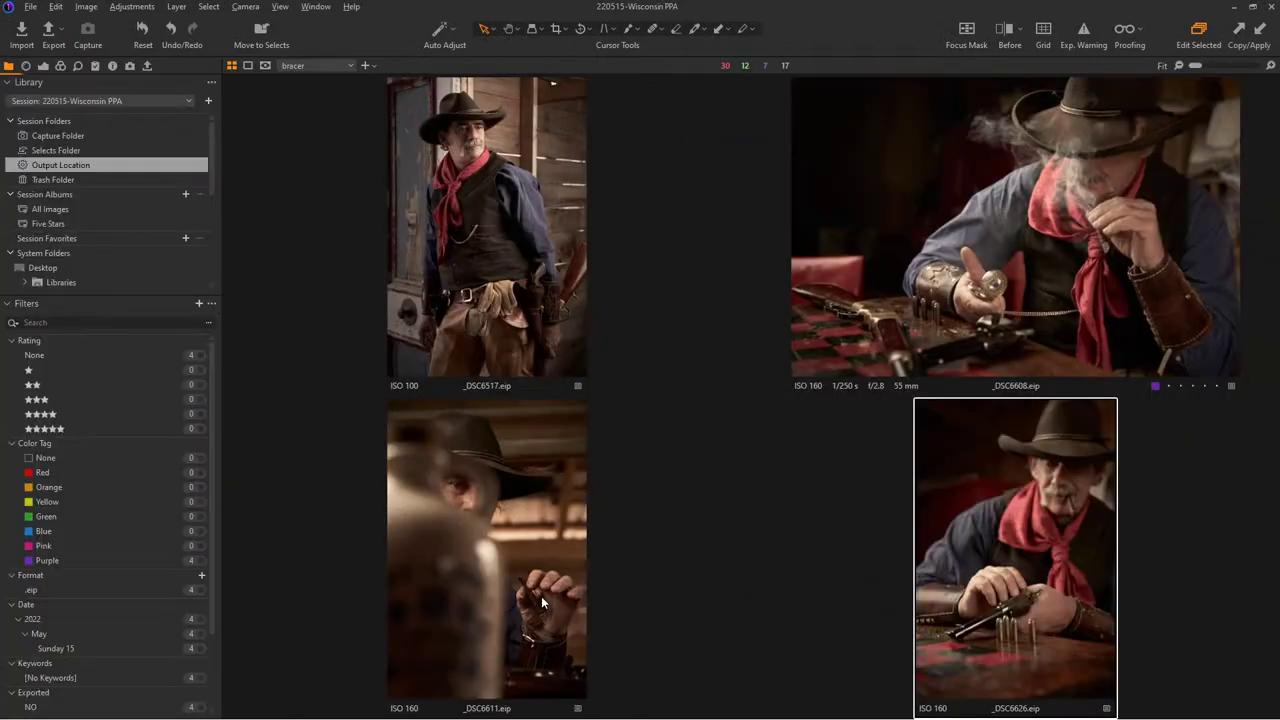
key("ctrl+b")
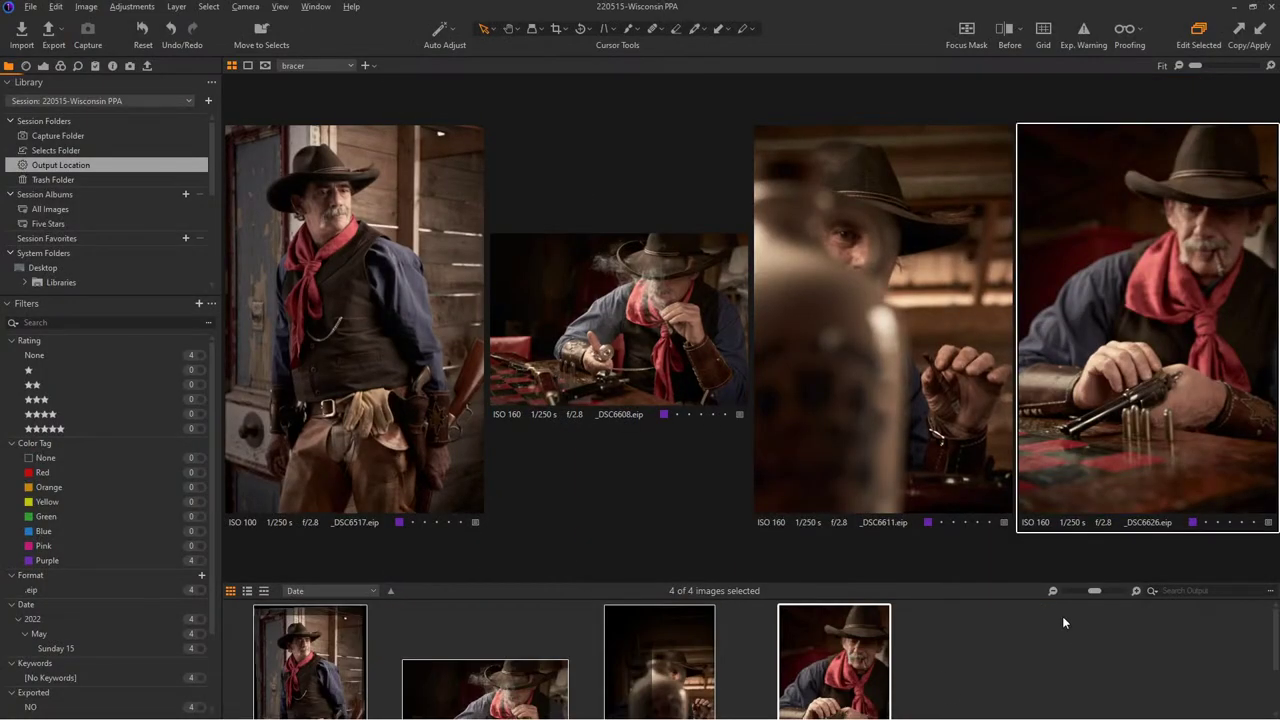
left_click(264, 591)
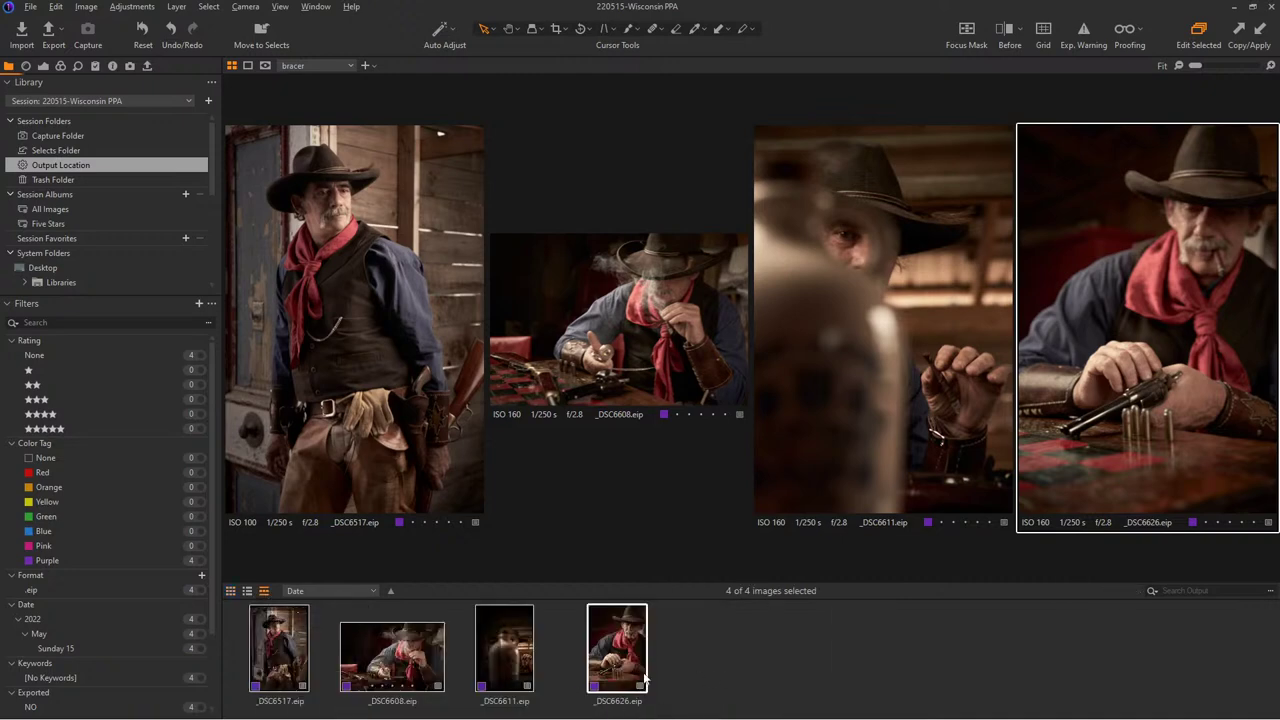
- Clear the multiple selection and view the finished photos one at a time, ending on _DSC6517.eip
left_click(793, 674)
left_click(500, 655)
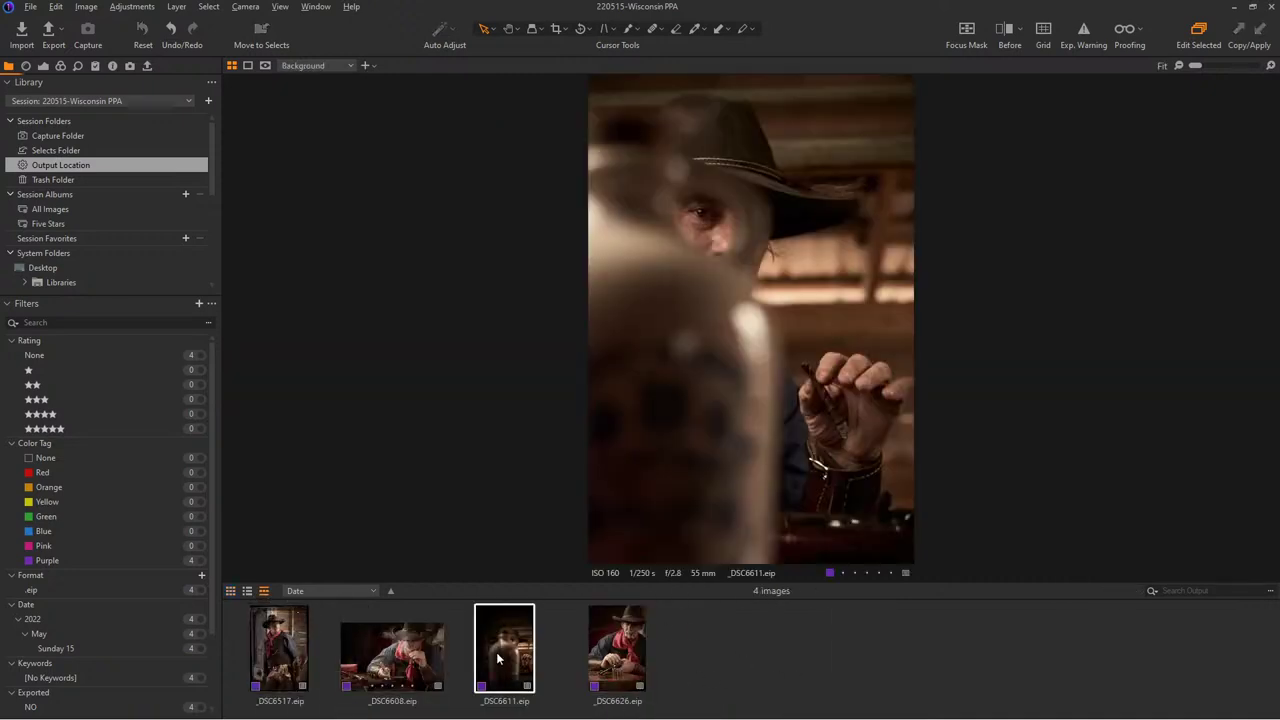
left_click(612, 632)
key("Left")
key("Left")
key("Left")
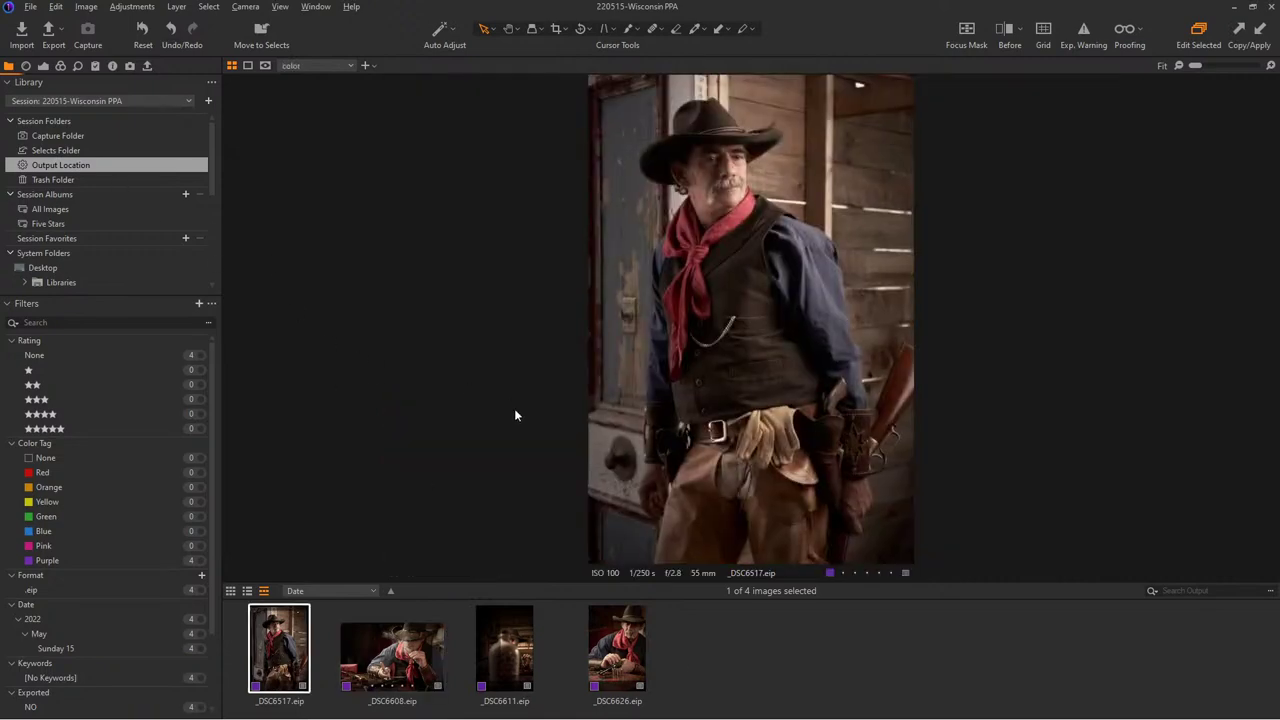
- Apply the copied adjustments with the color layer to _DSC6592.eip in the Selects Folder
key("ctrl+alt+v")
key("ctrl+alt+v")
left_click(60, 150)
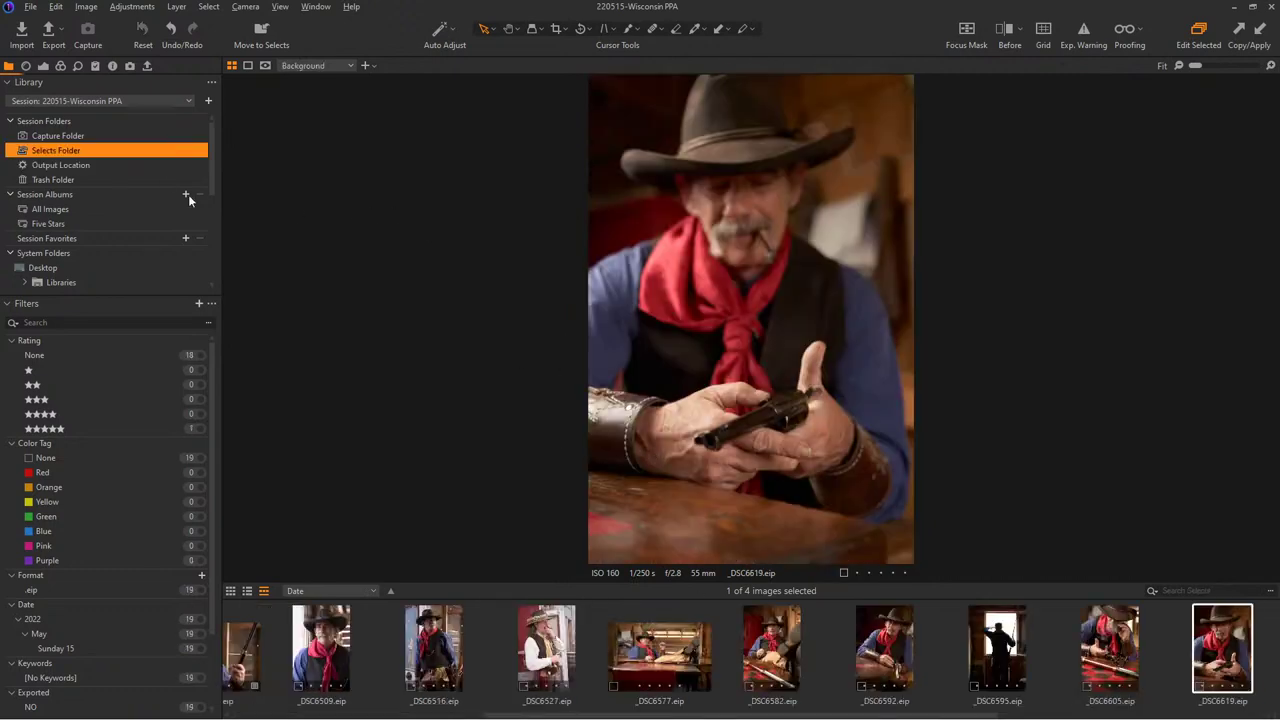
left_click(879, 657)
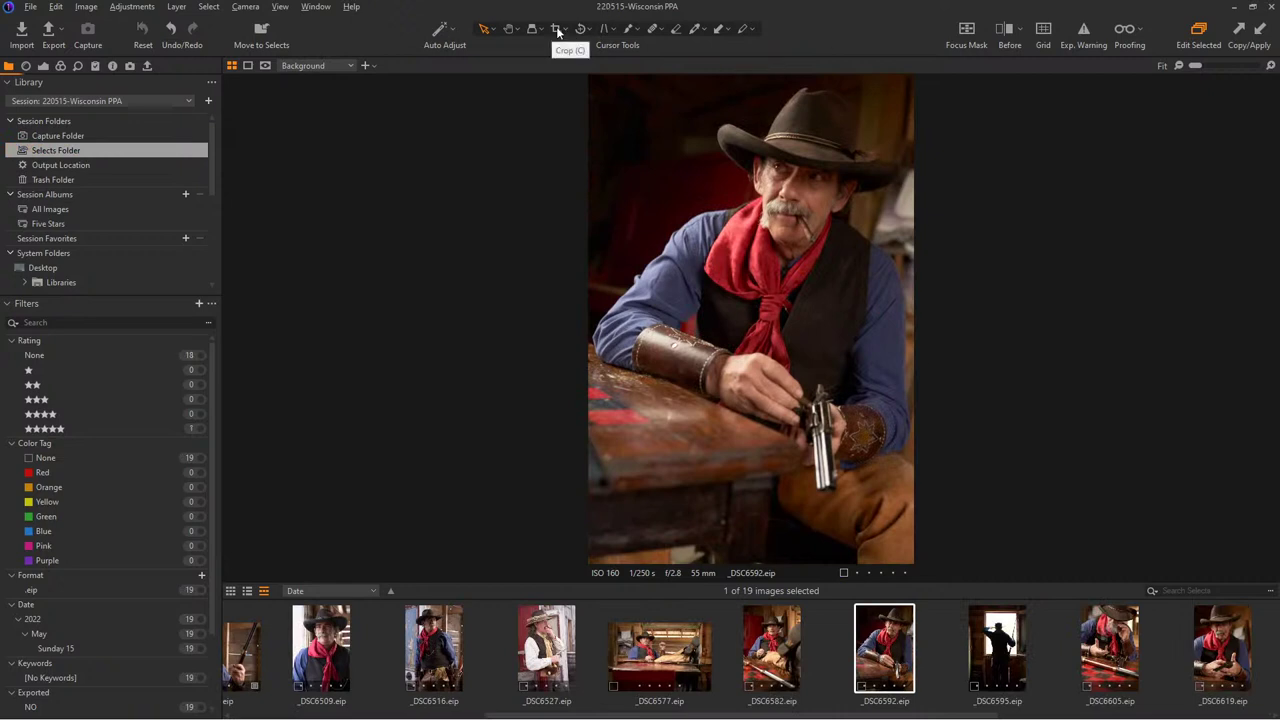
left_click(1265, 33)
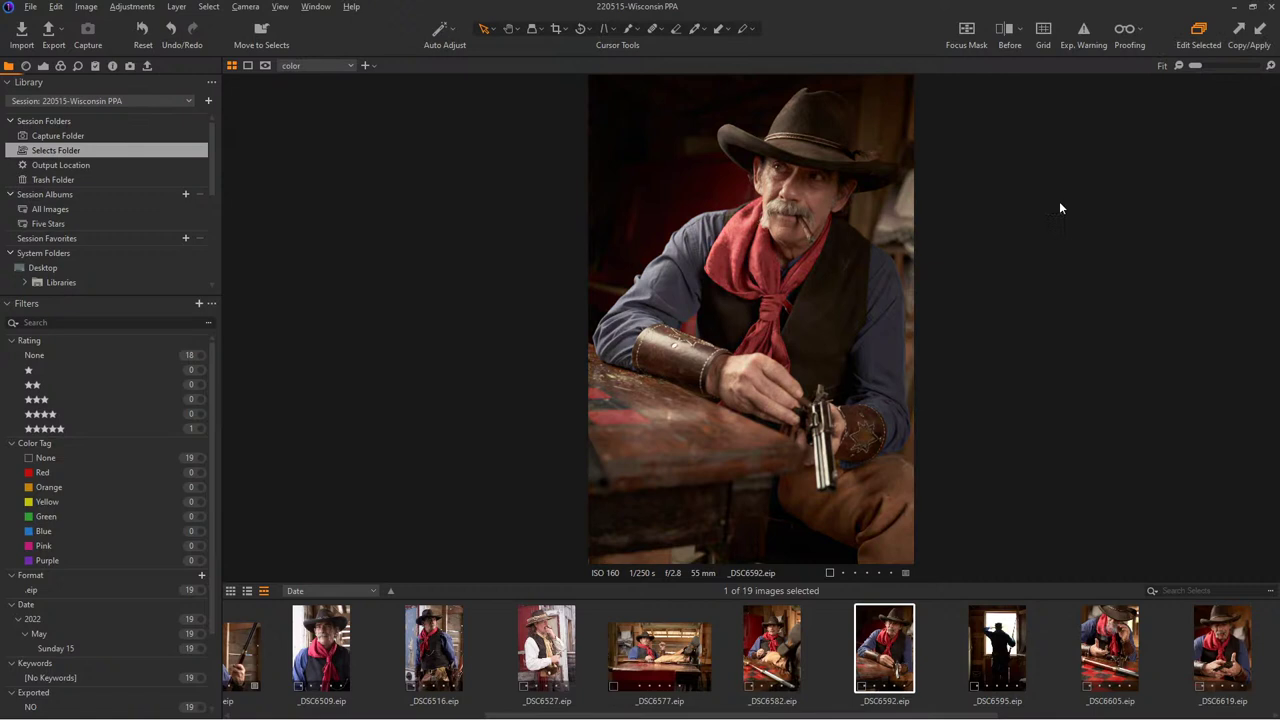
- Try a crop of about 19.84 x 29.76 in on _DSC6592.eip, trimming the photo's left and bottom edges
left_click(557, 31)
left_click_drag(598, 558, 607, 532)
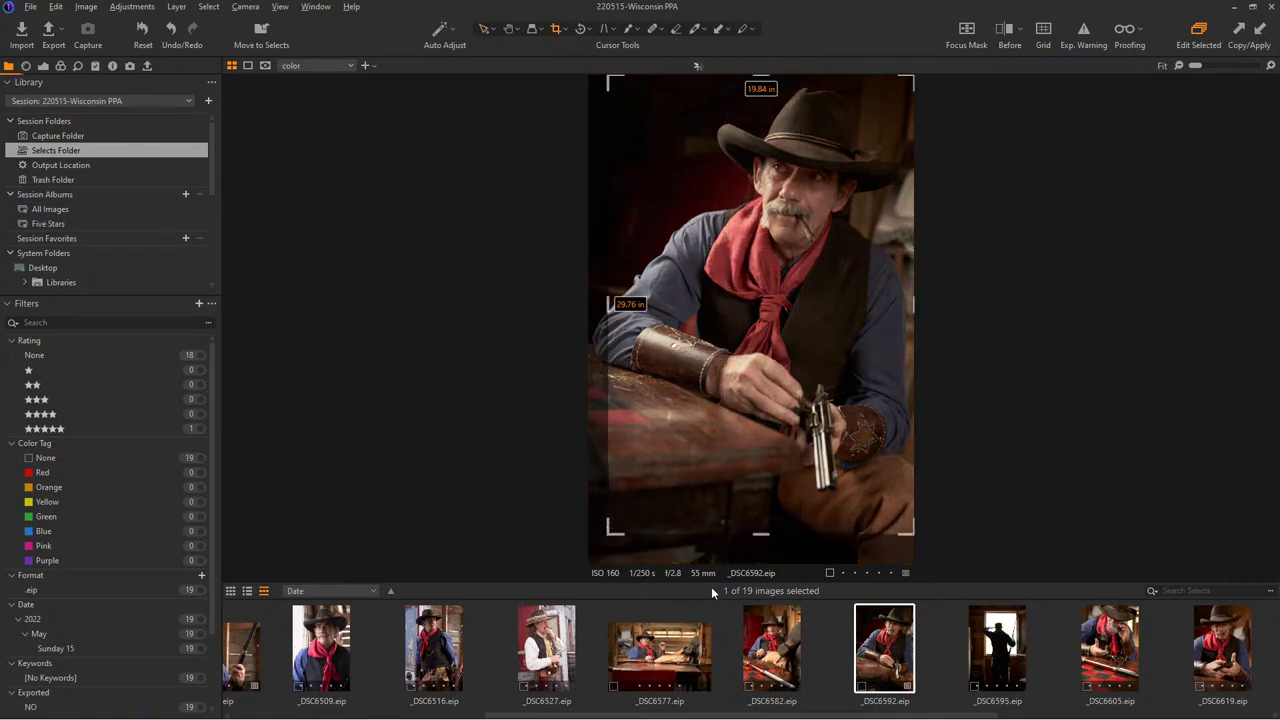
left_click(484, 29)
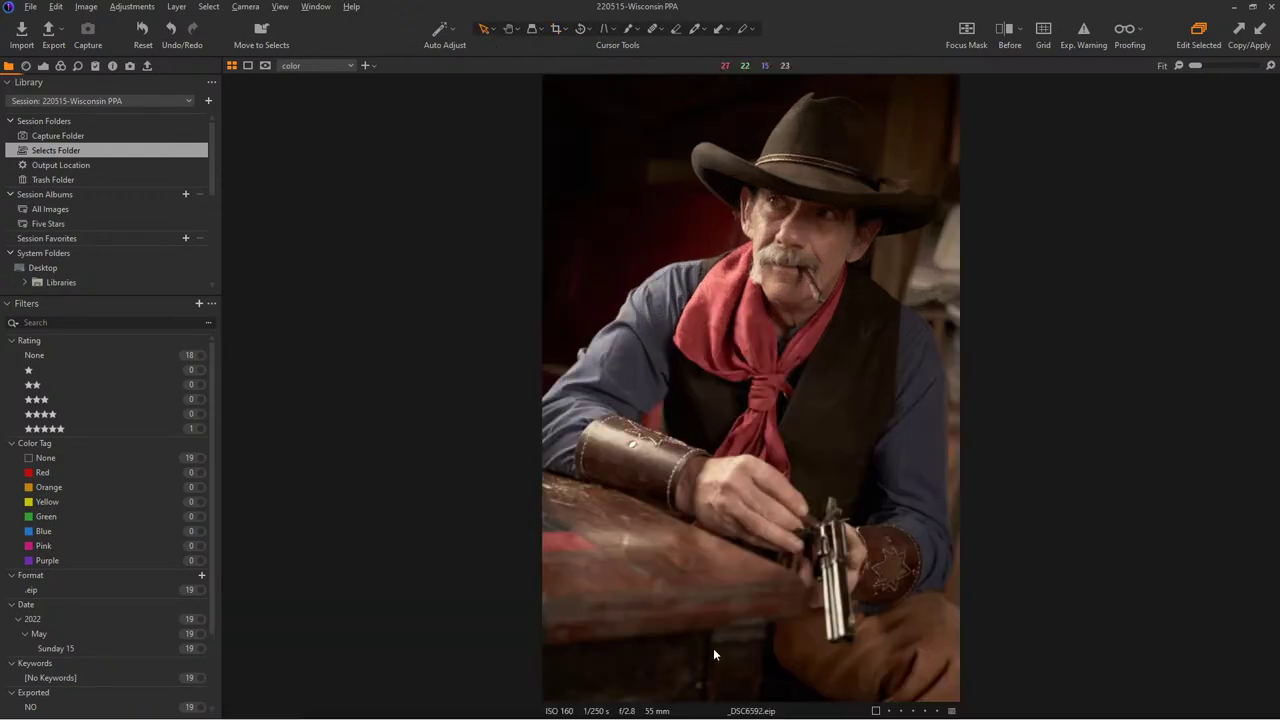
- Reset the crop of _DSC6592.eip to the full frame
left_click(558, 30)
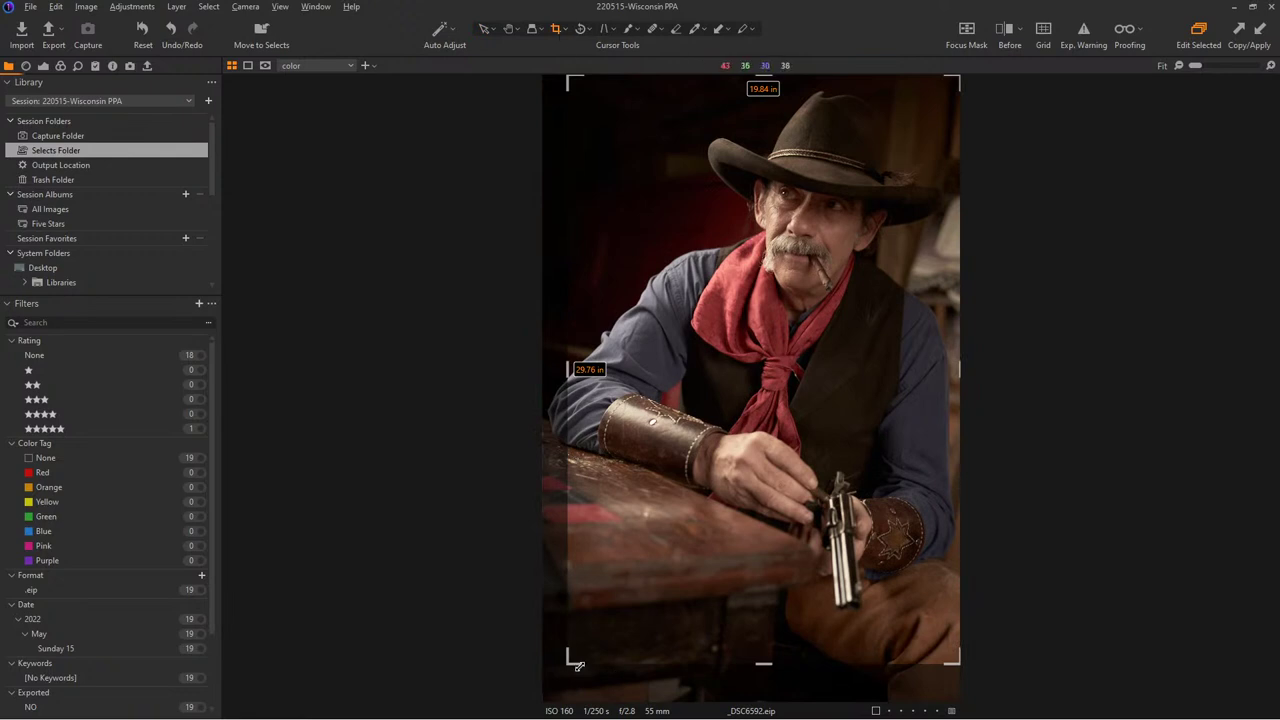
right_click(665, 155)
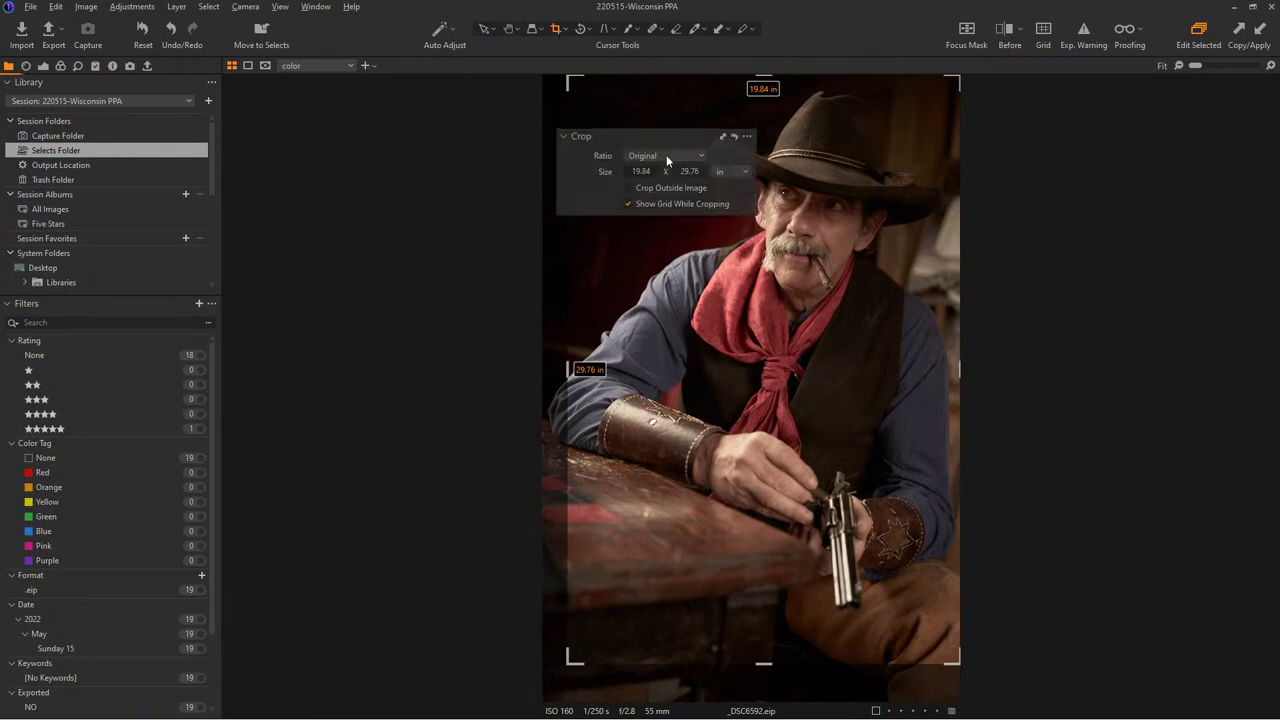
left_click(737, 137)
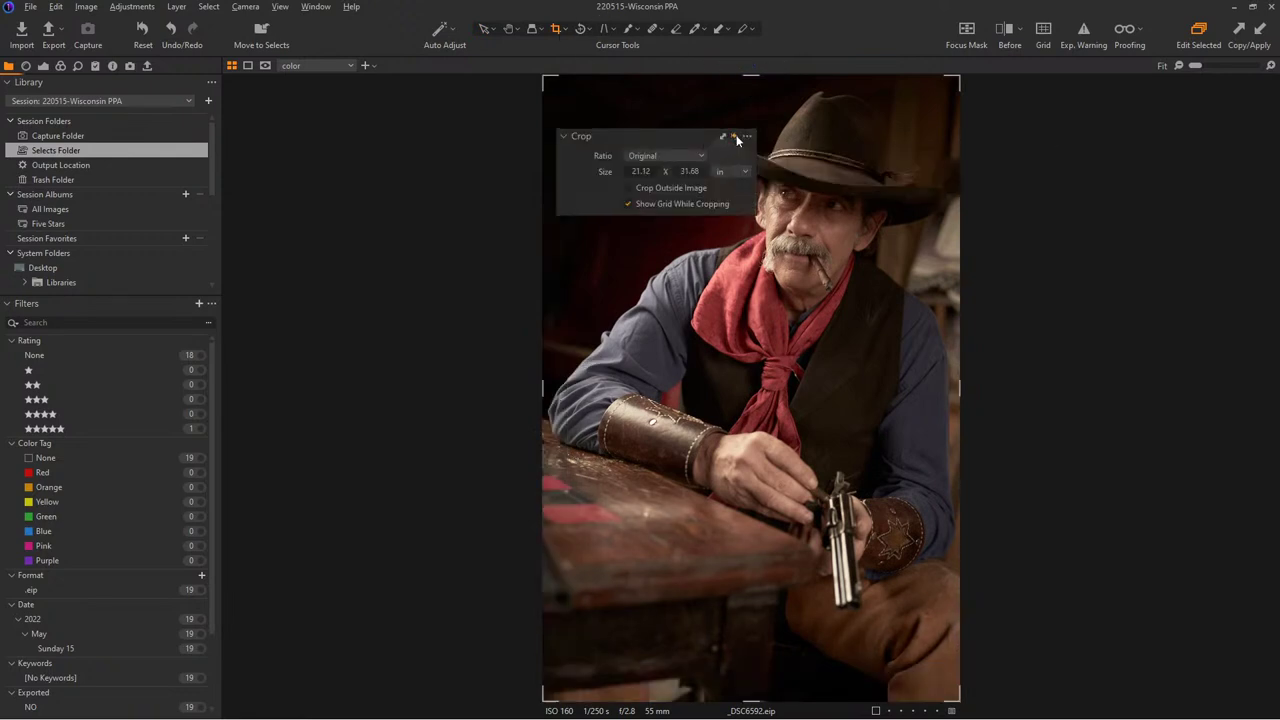
left_click(485, 33)
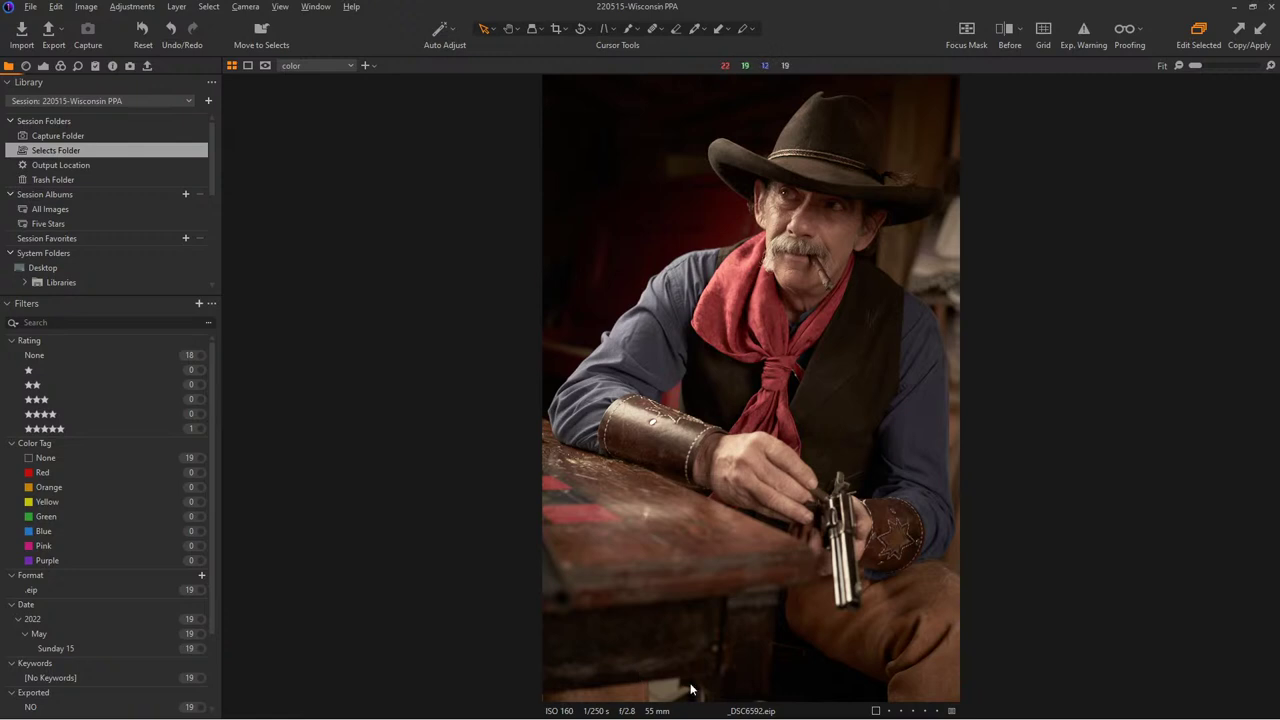
- Crop _DSC6592.eip slightly to about 20 x 30 in, trimming both sides and the bottom around the cowboy
left_click(553, 34)
left_click_drag(955, 697, 915, 618)
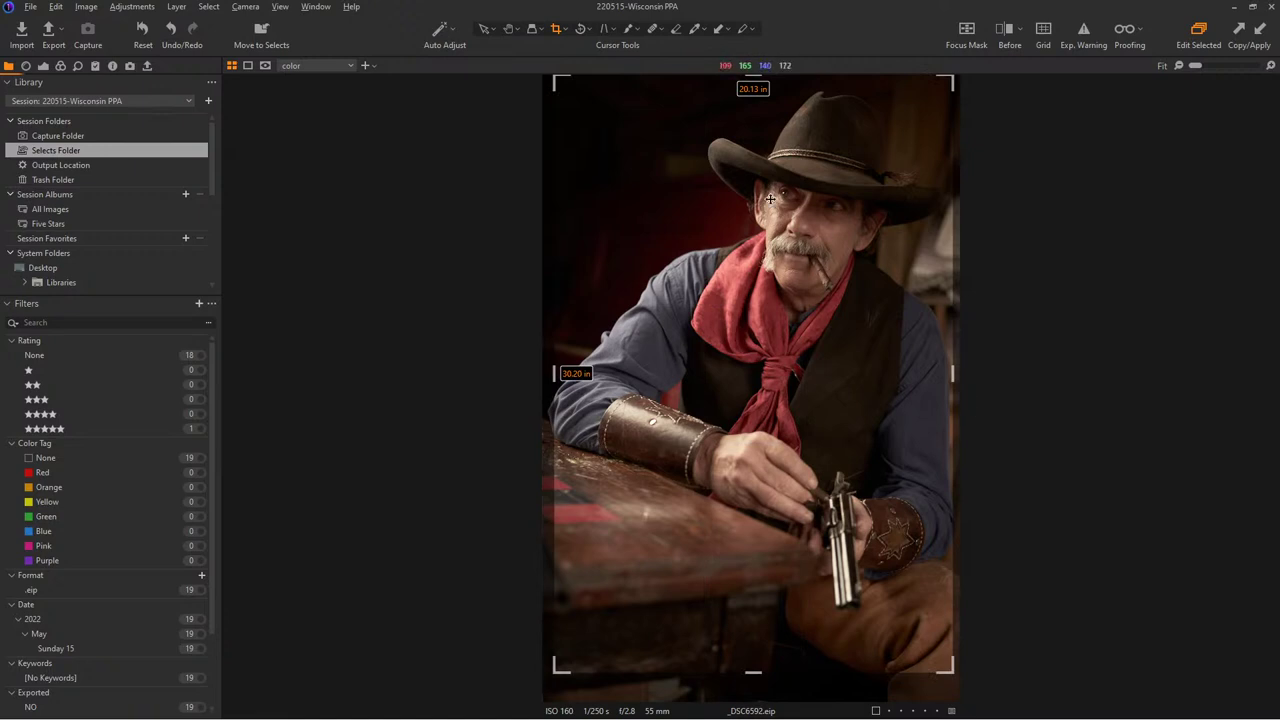
left_click_drag(548, 94, 554, 100)
left_click_drag(651, 237, 651, 234)
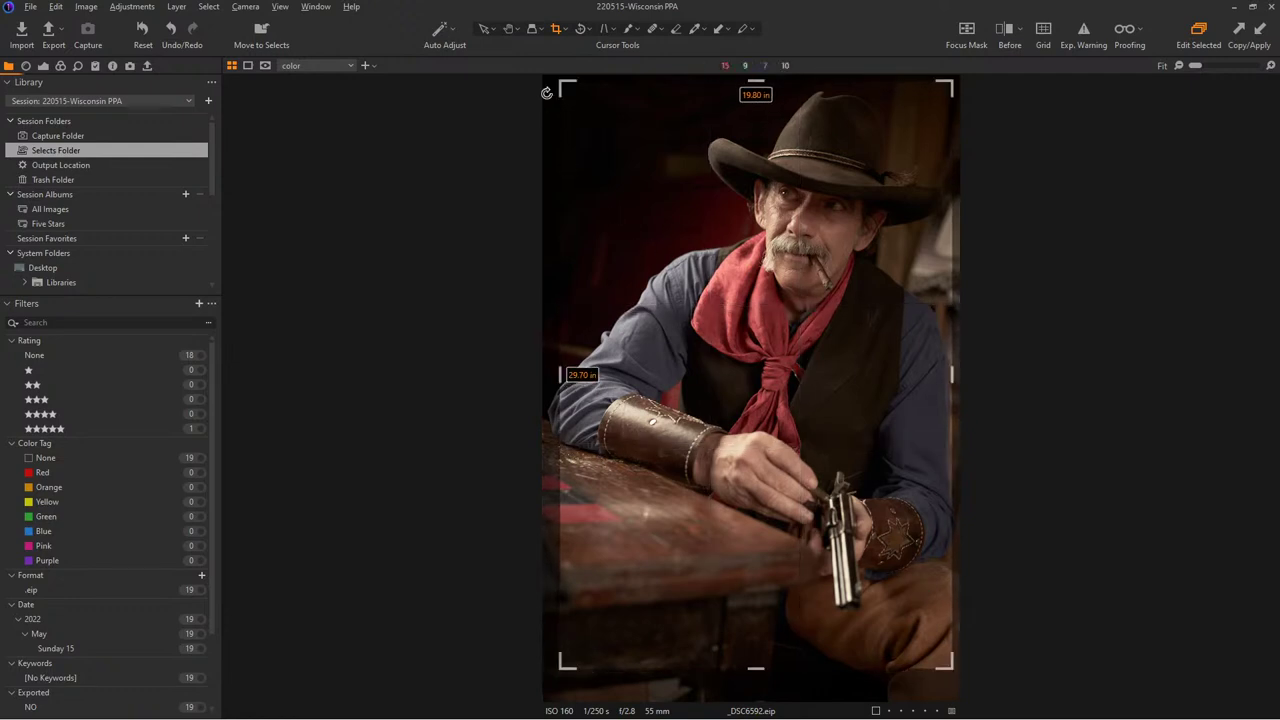
left_click_drag(559, 83, 555, 78)
left_click_drag(682, 178, 682, 178)
left_click(482, 30)
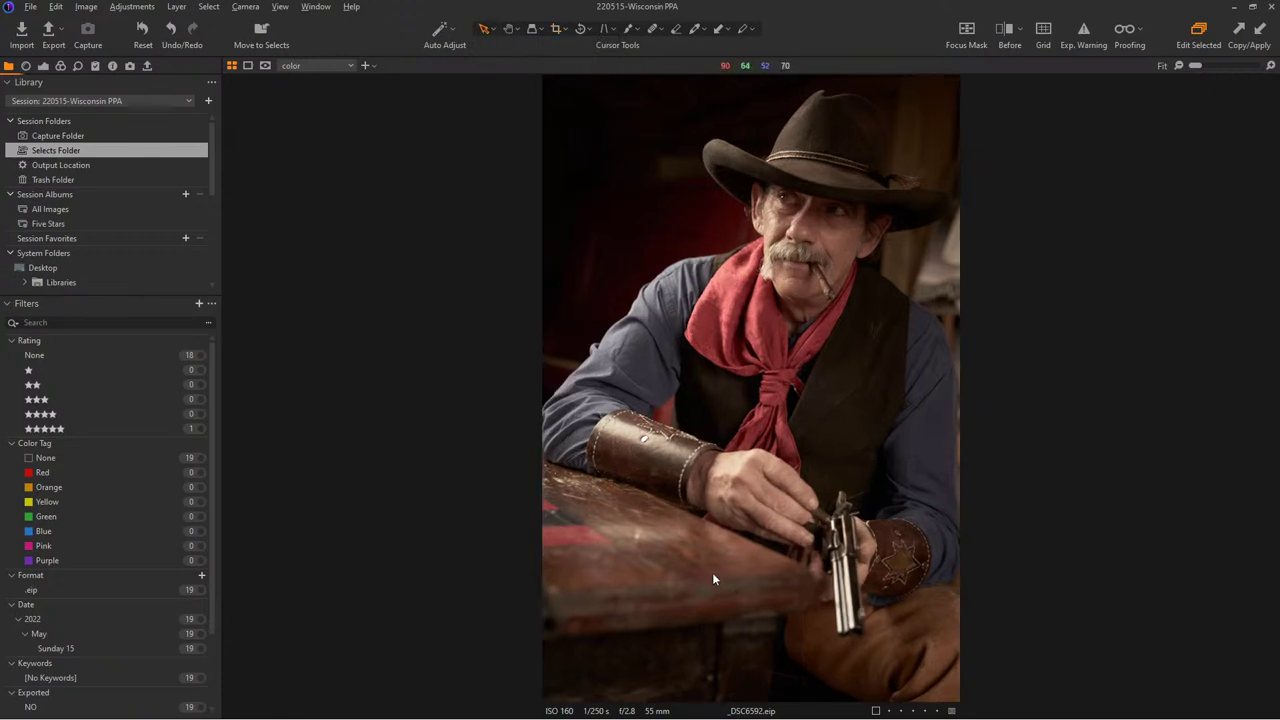
- Add an adjustment layer named table and draw a slanted linear gradient mask over the tabletop
key("l")
left_click_drag(608, 651, 737, 460)
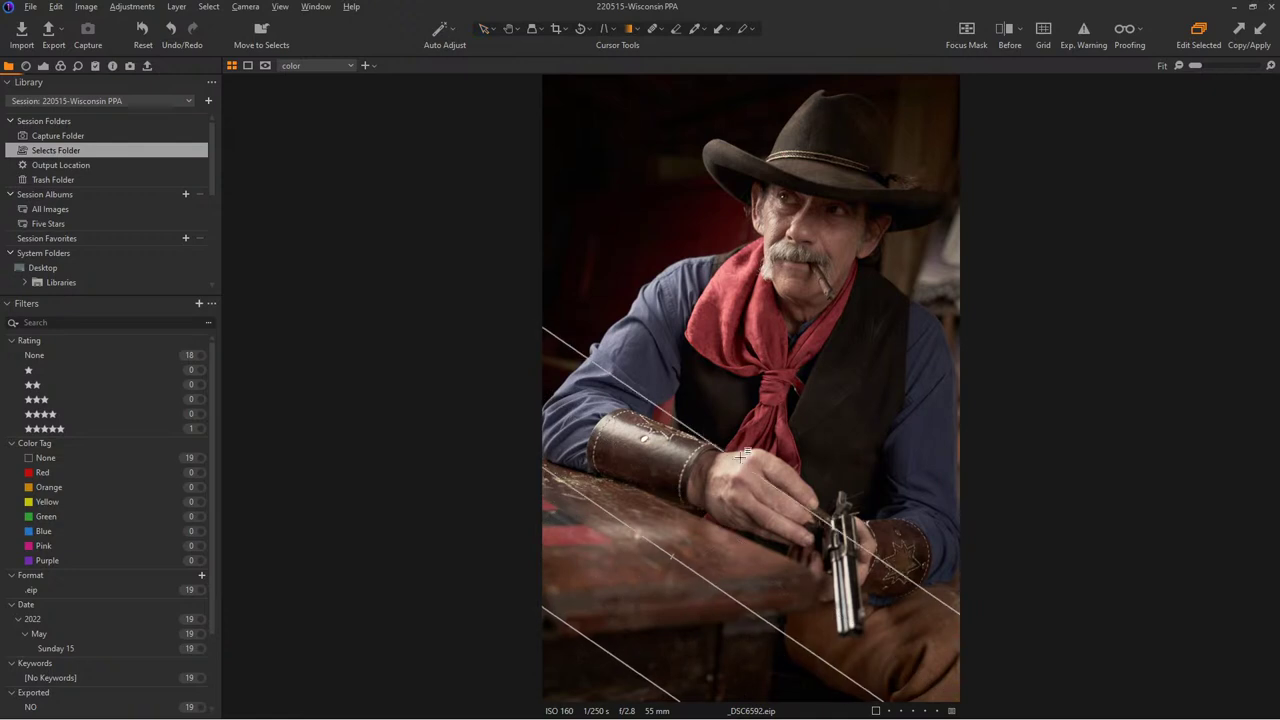
left_click(43, 66)
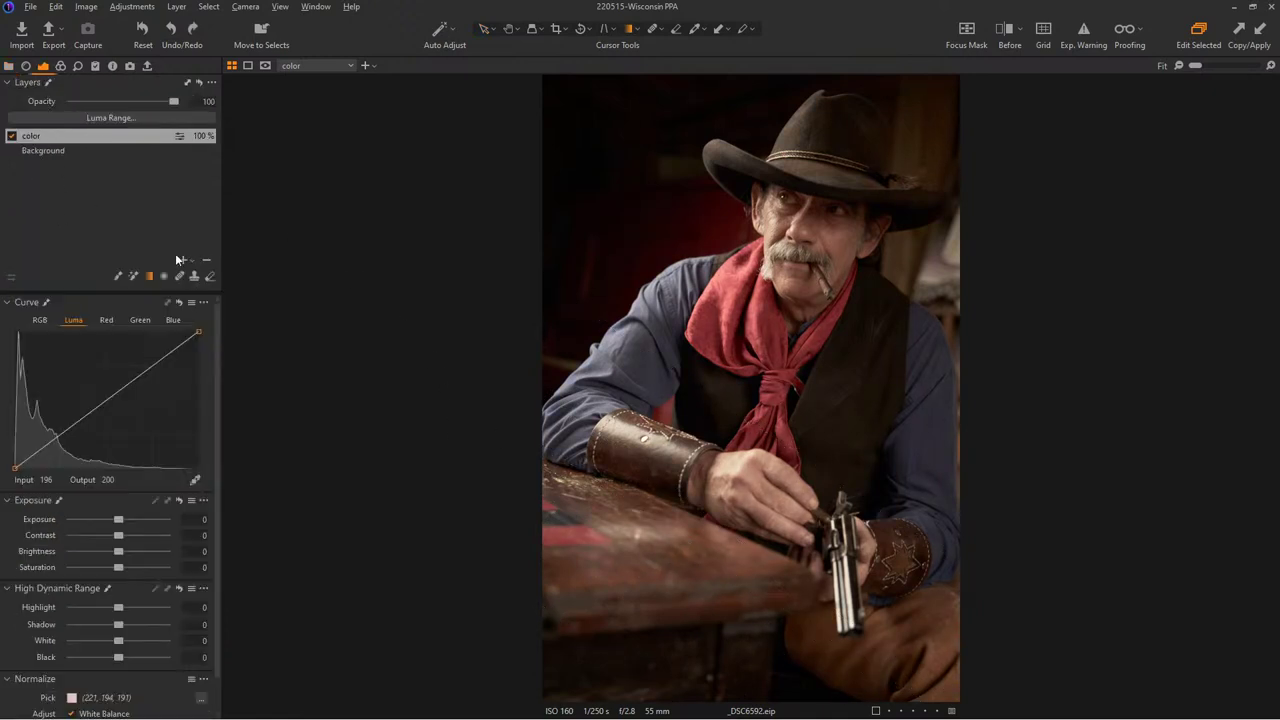
left_click(183, 262)
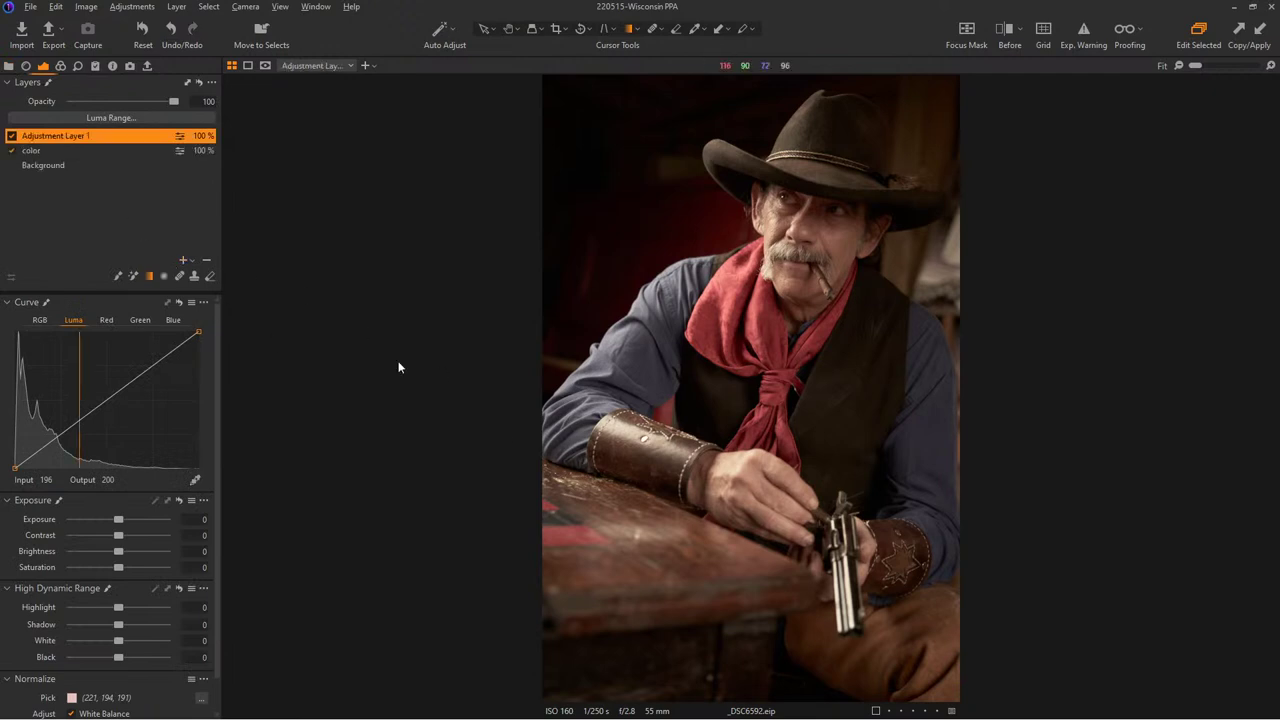
double_click(47, 136)
type("table")
key("Return")
left_click_drag(590, 587, 672, 390)
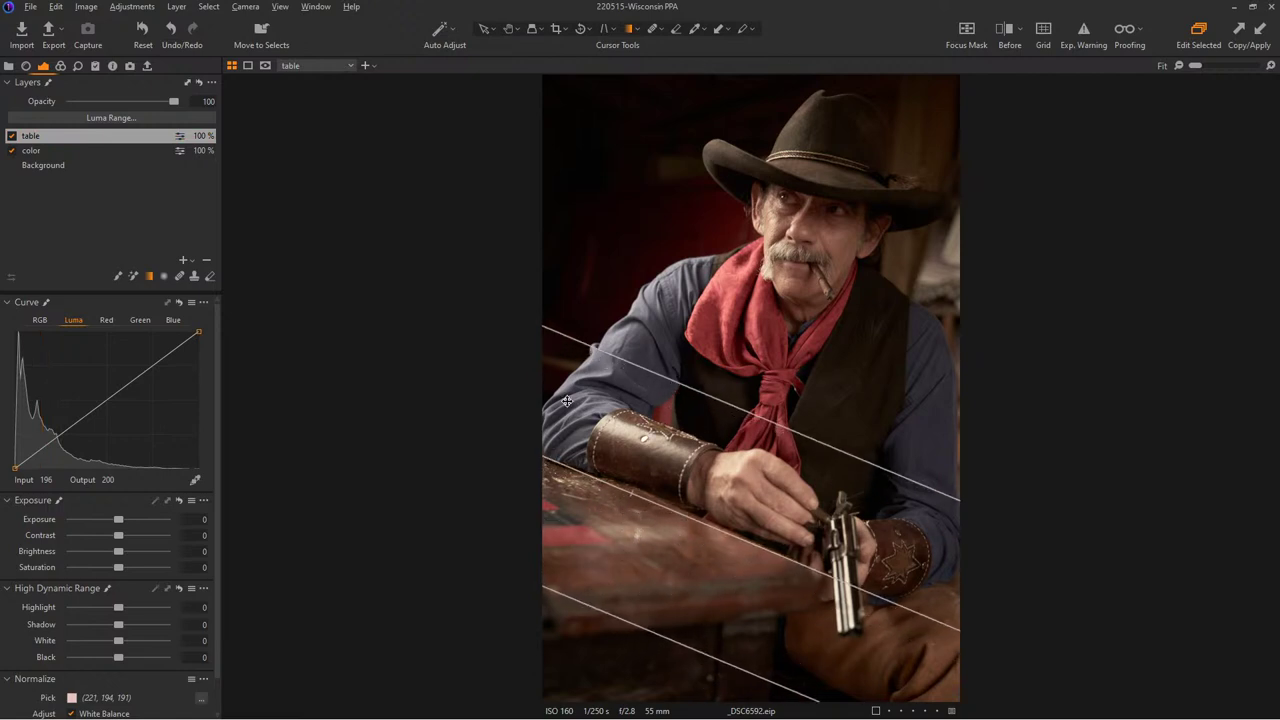
- Set the table layer's Exposure to -0.68 and shift its gradient mask slightly higher over the forearm
left_click_drag(118, 520, 114, 521)
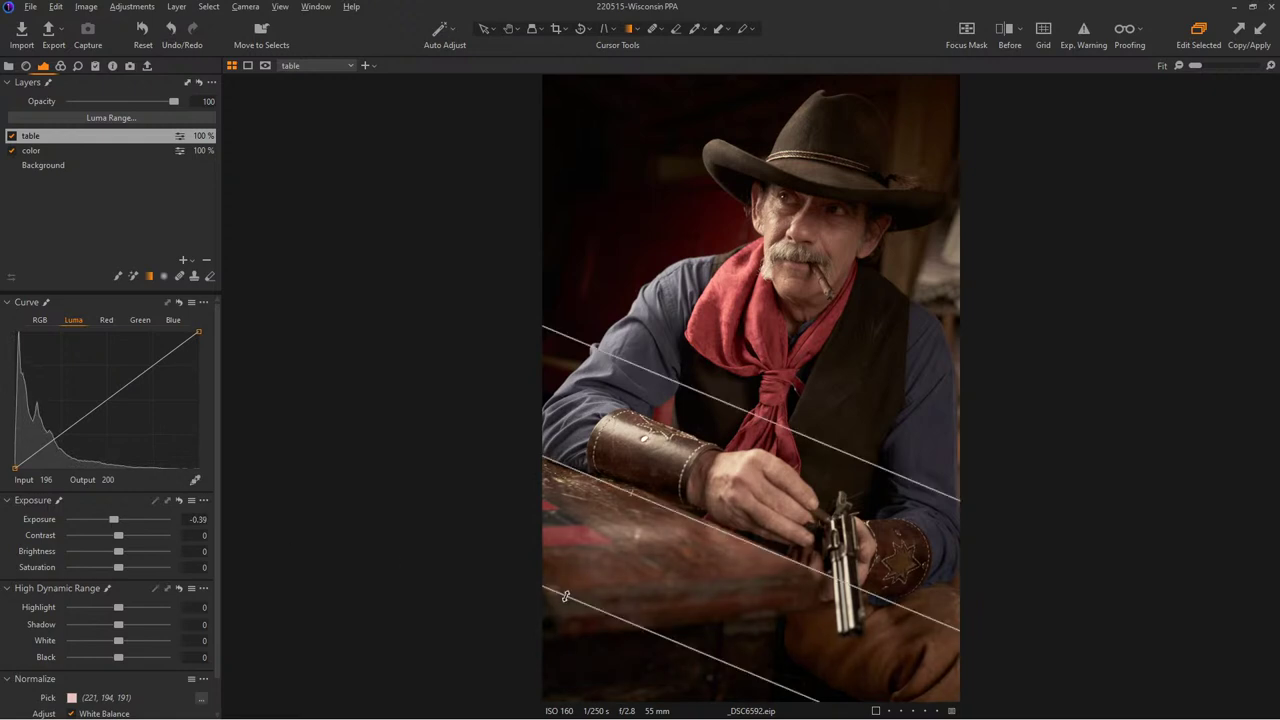
mouse_move(711, 465)
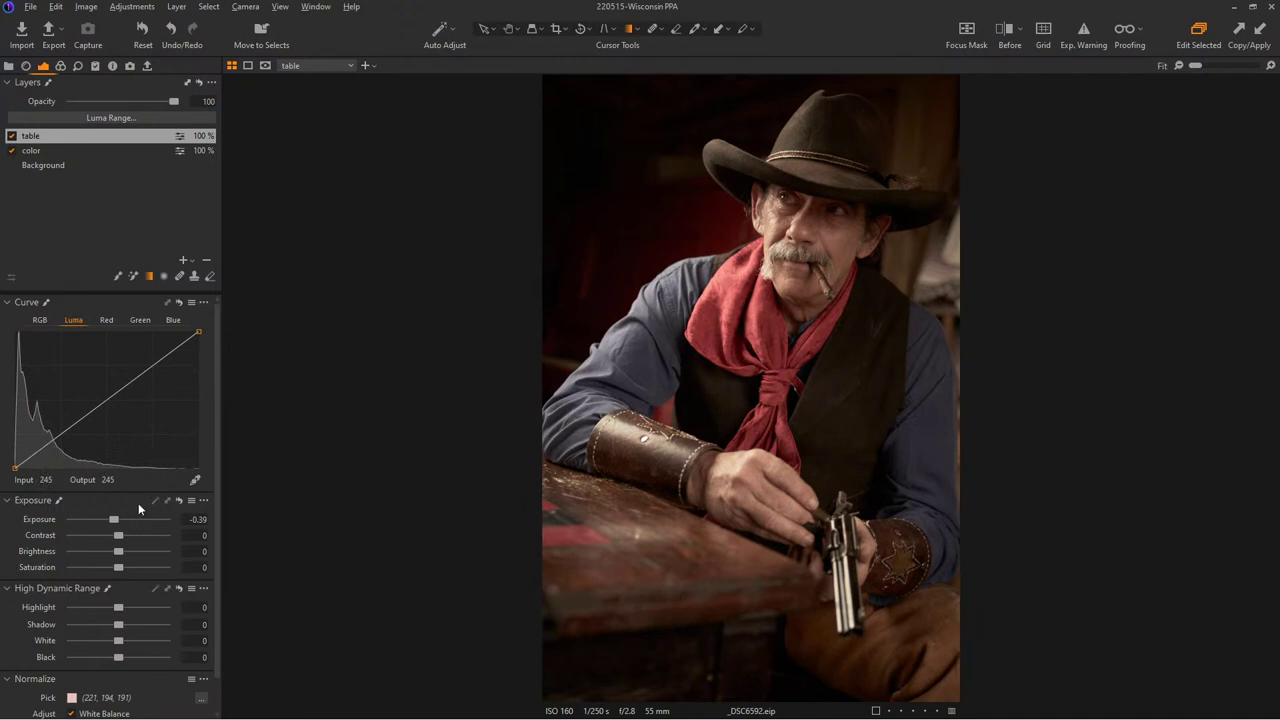
left_click_drag(109, 518, 106, 518)
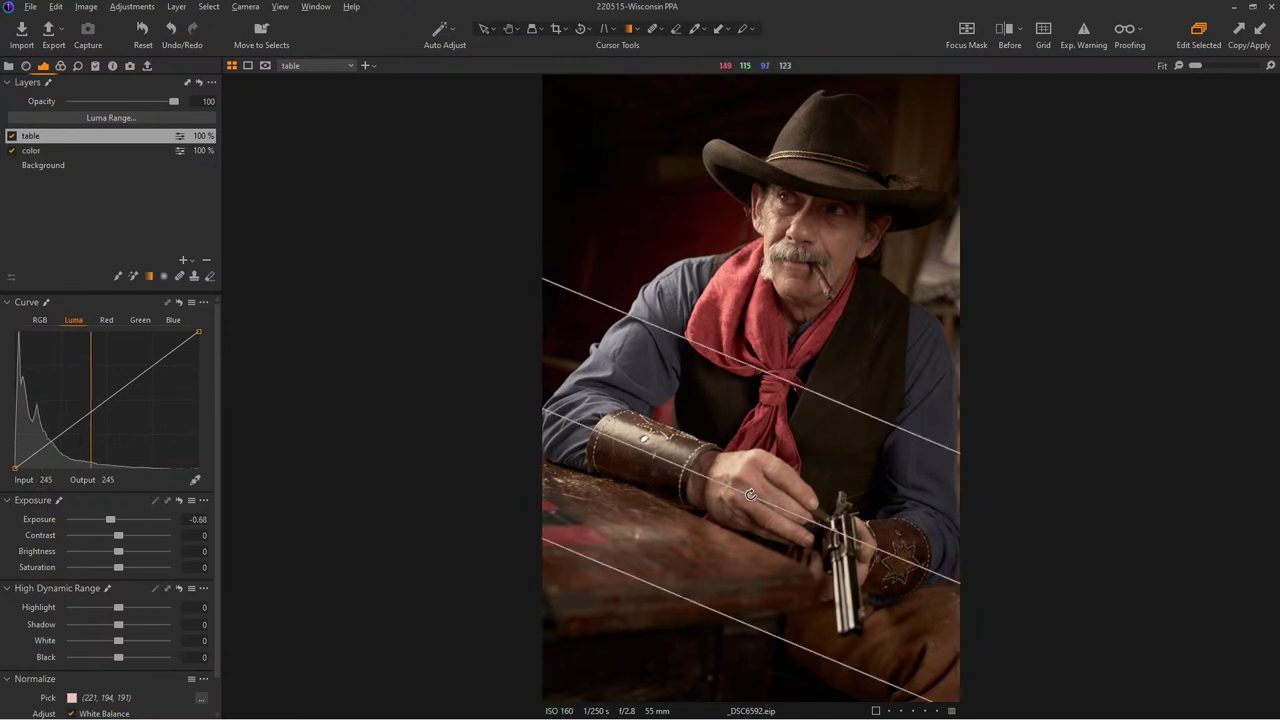
- Set the table layer's Clarity to 75 with the Punch method, and compare the photo with the layer off and on
left_click(60, 65)
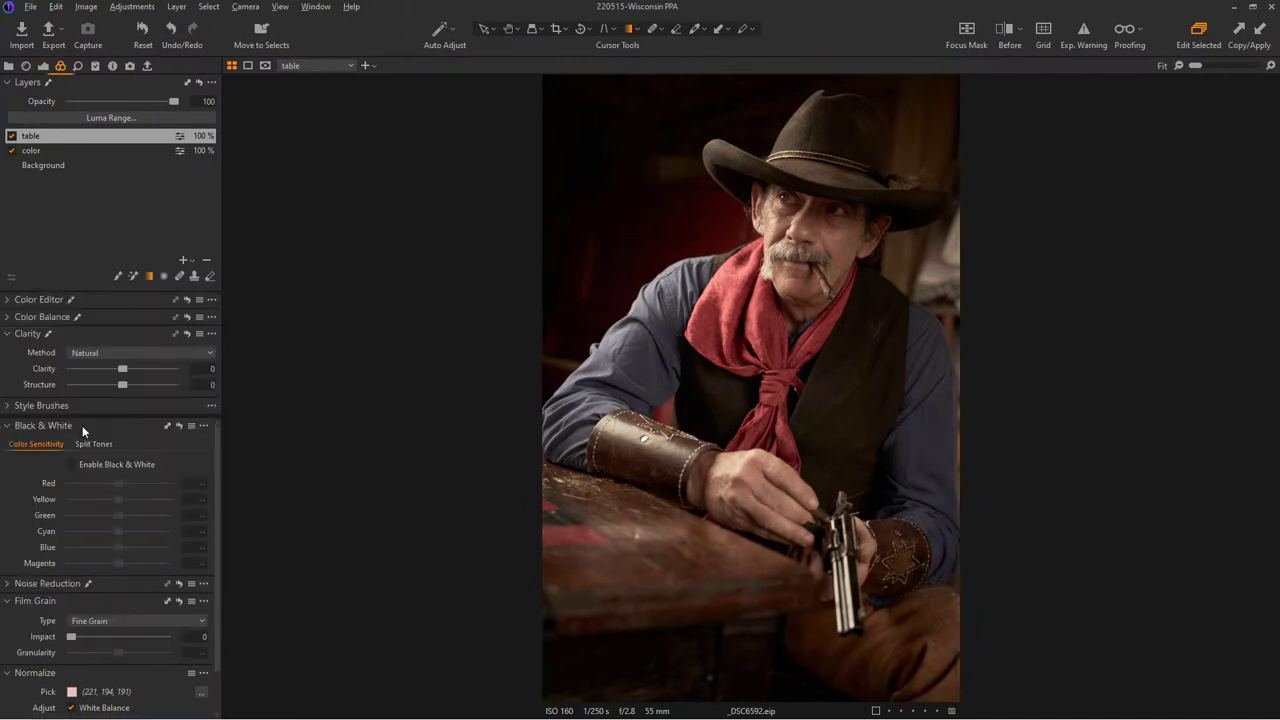
left_click(126, 352)
left_click(122, 369)
left_click_drag(126, 370, 162, 367)
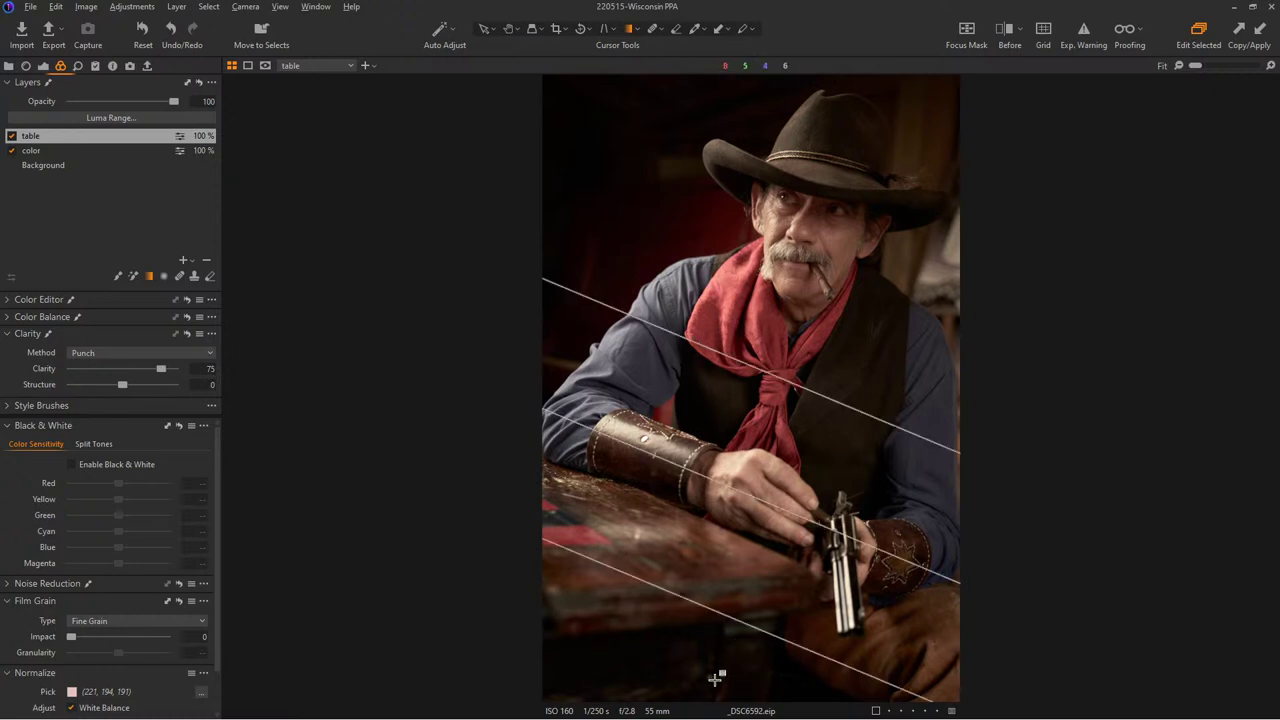
left_click(11, 137)
left_click(11, 137)
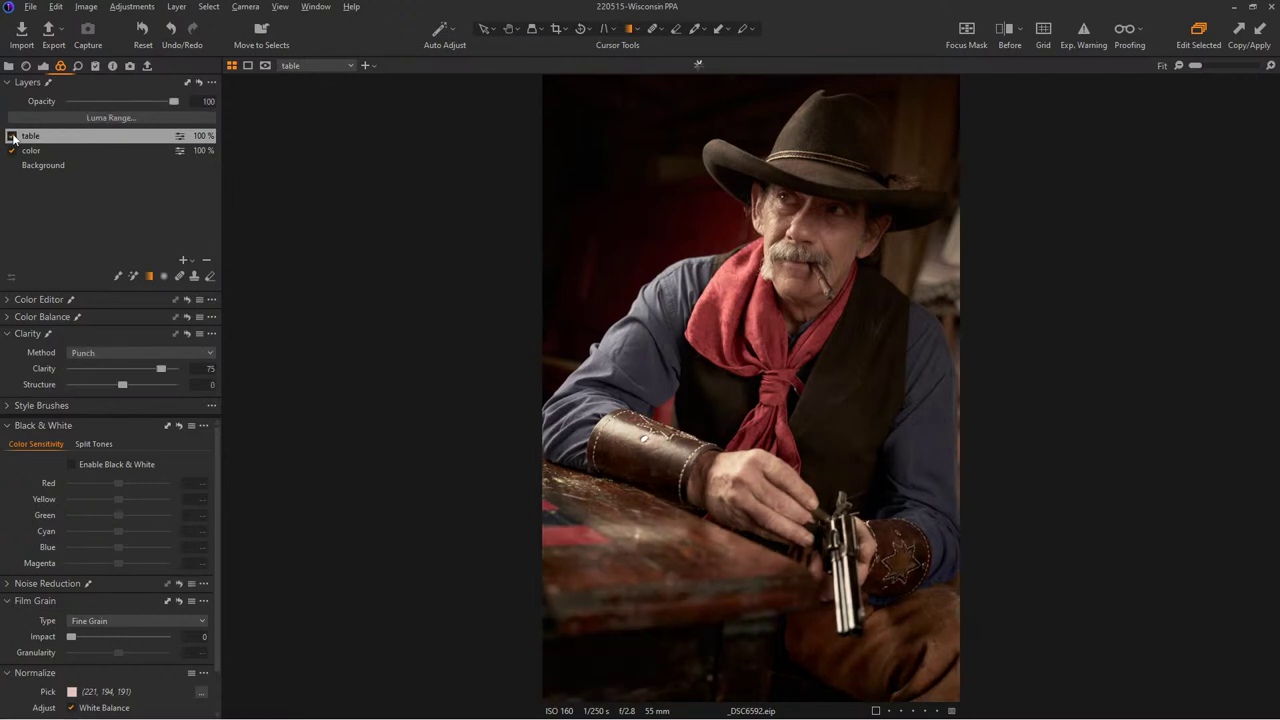
left_click(11, 137)
left_click(11, 137)
- Erase the table layer's mask from the hands around the revolver and check the result with the mask overlay
key("b")
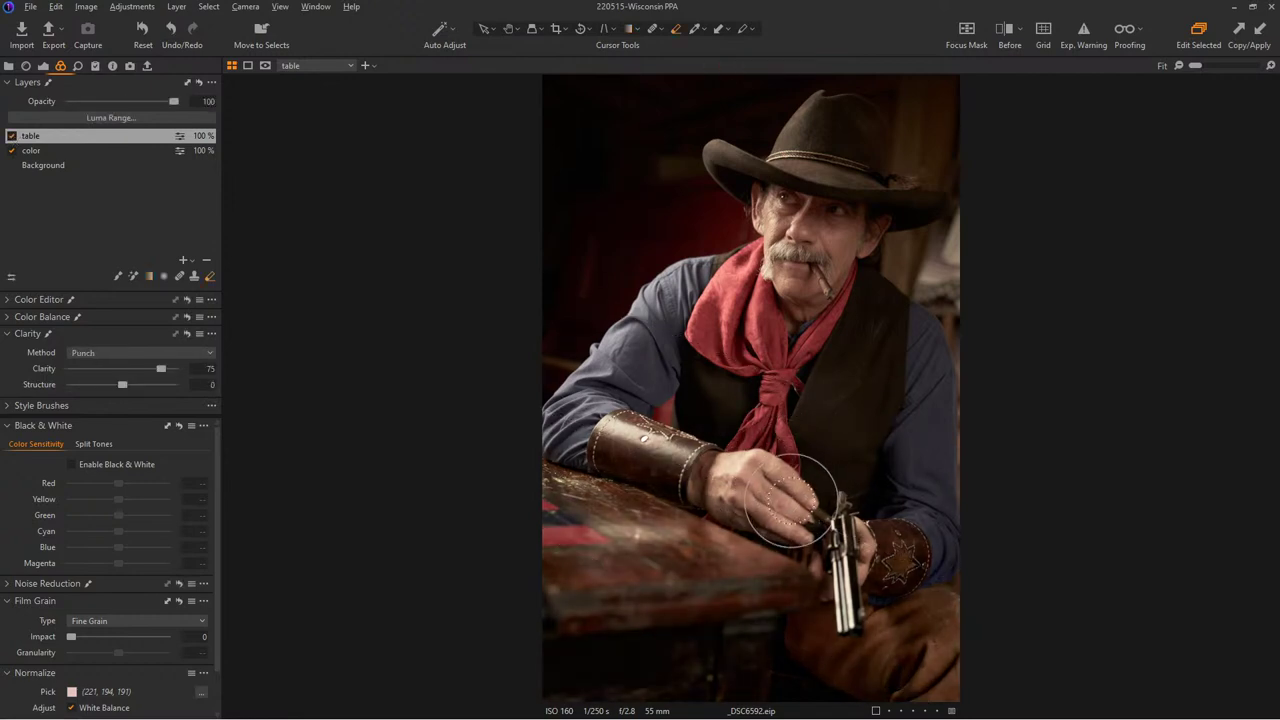
key("q")
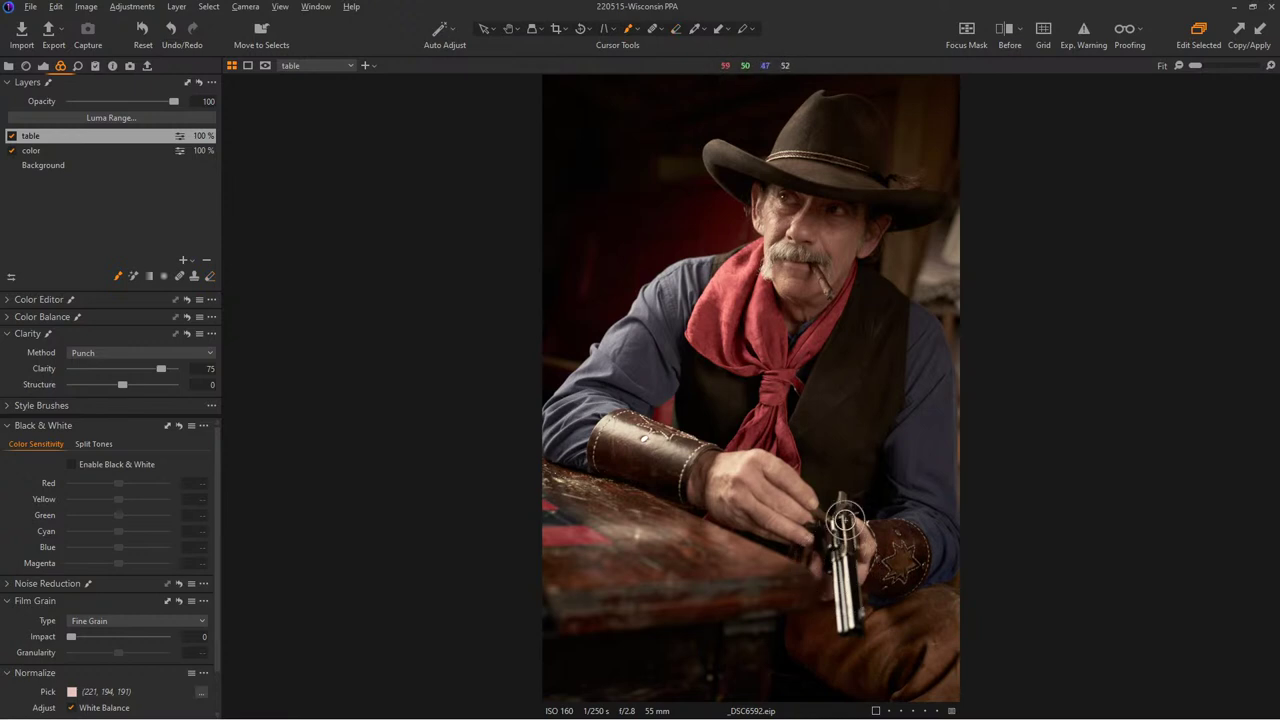
key("e")
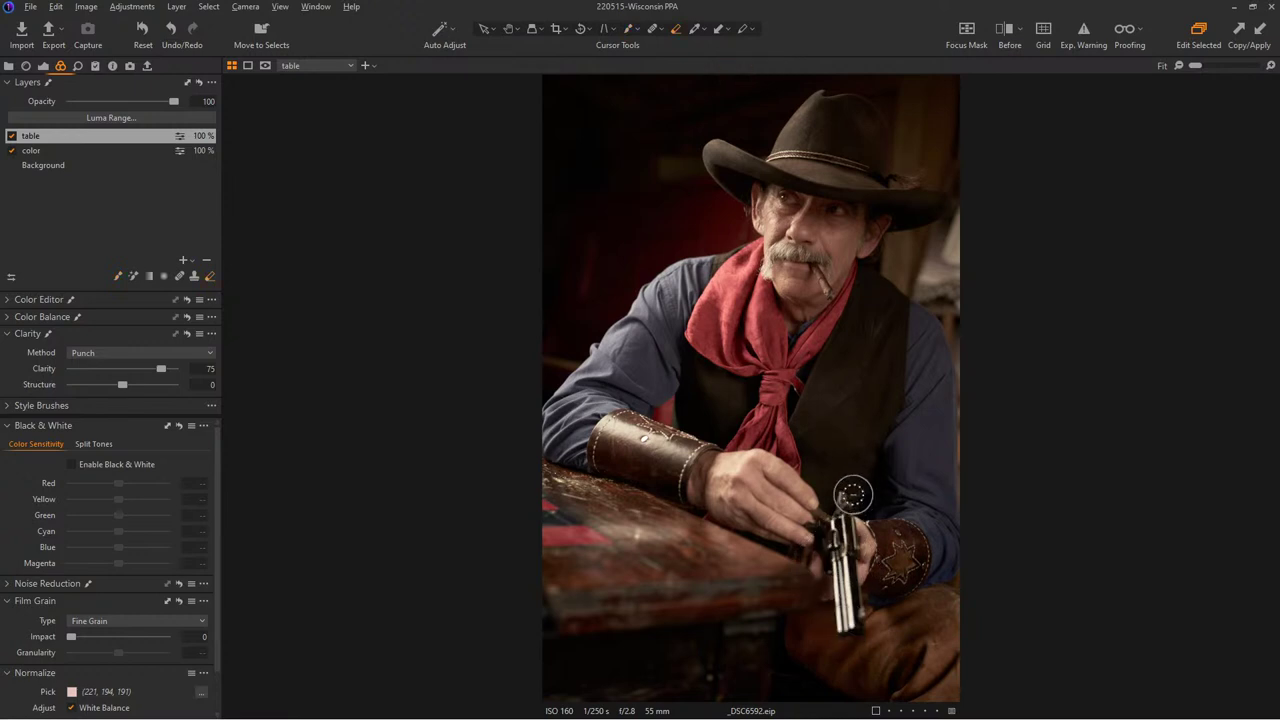
key("m")
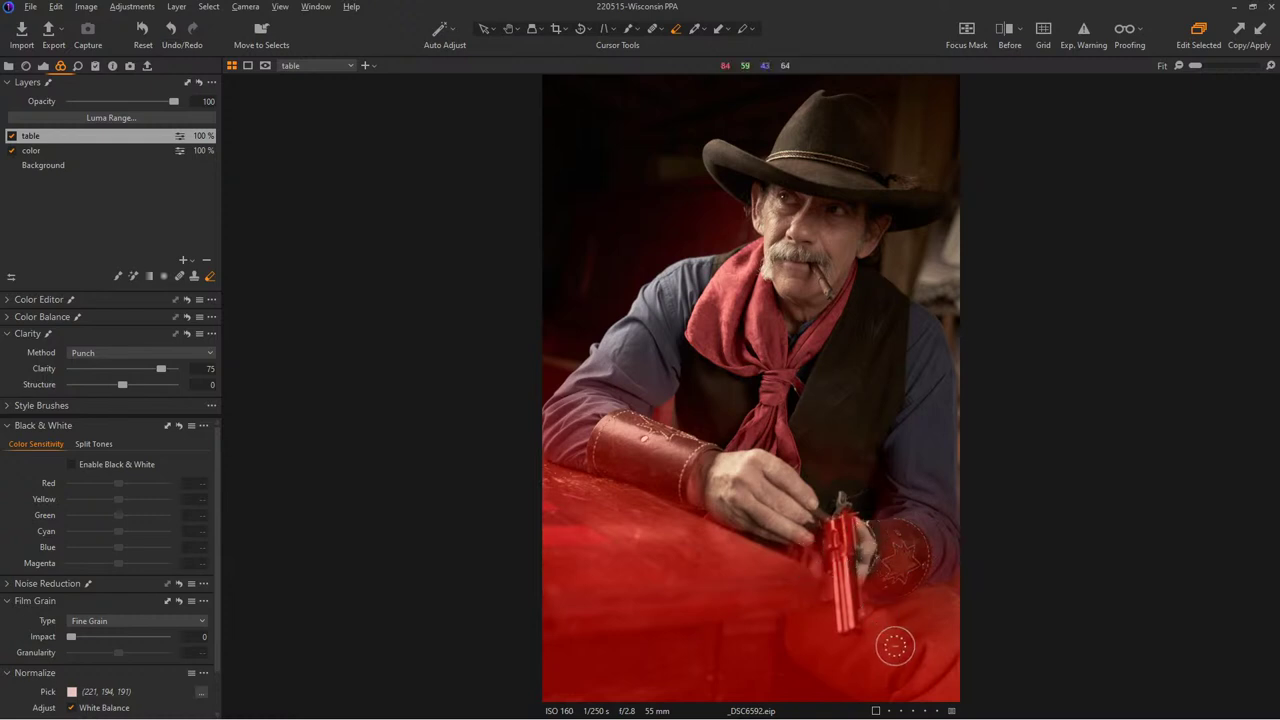
key("m")
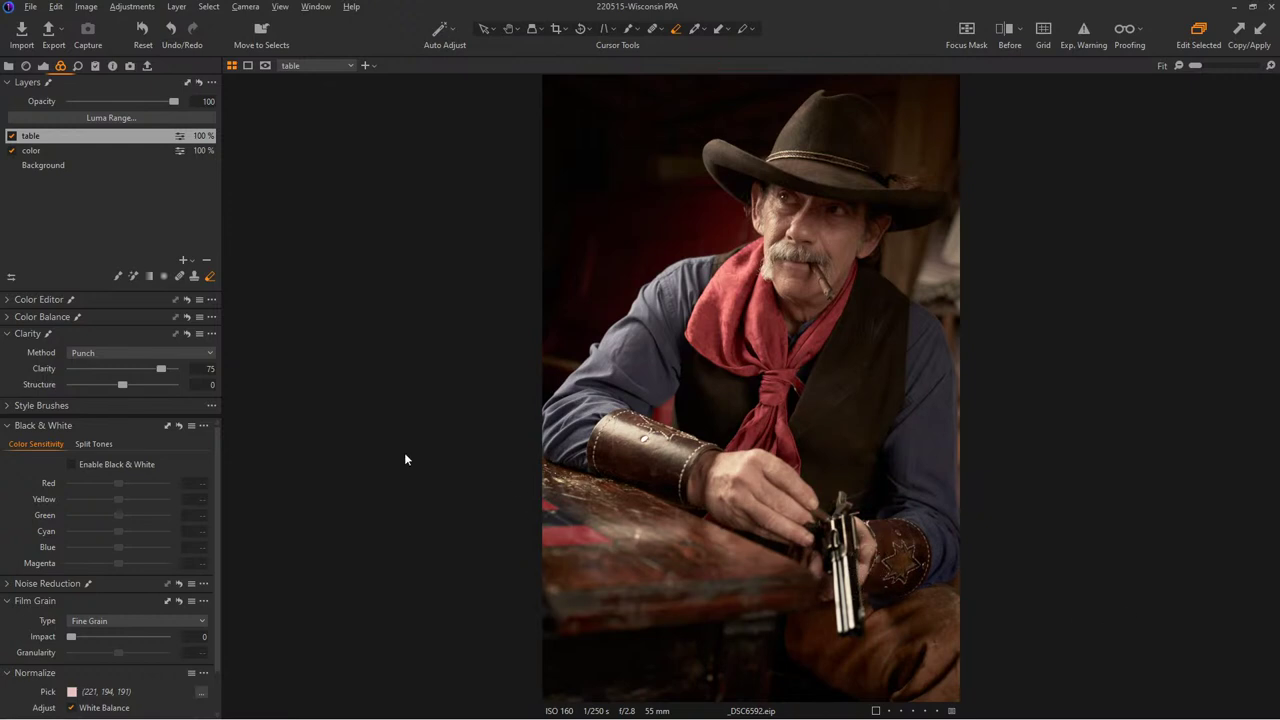
- Add an adjustment layer named left with a linear gradient mask from the photo's left side, and open its exposure controls
left_click(184, 263)
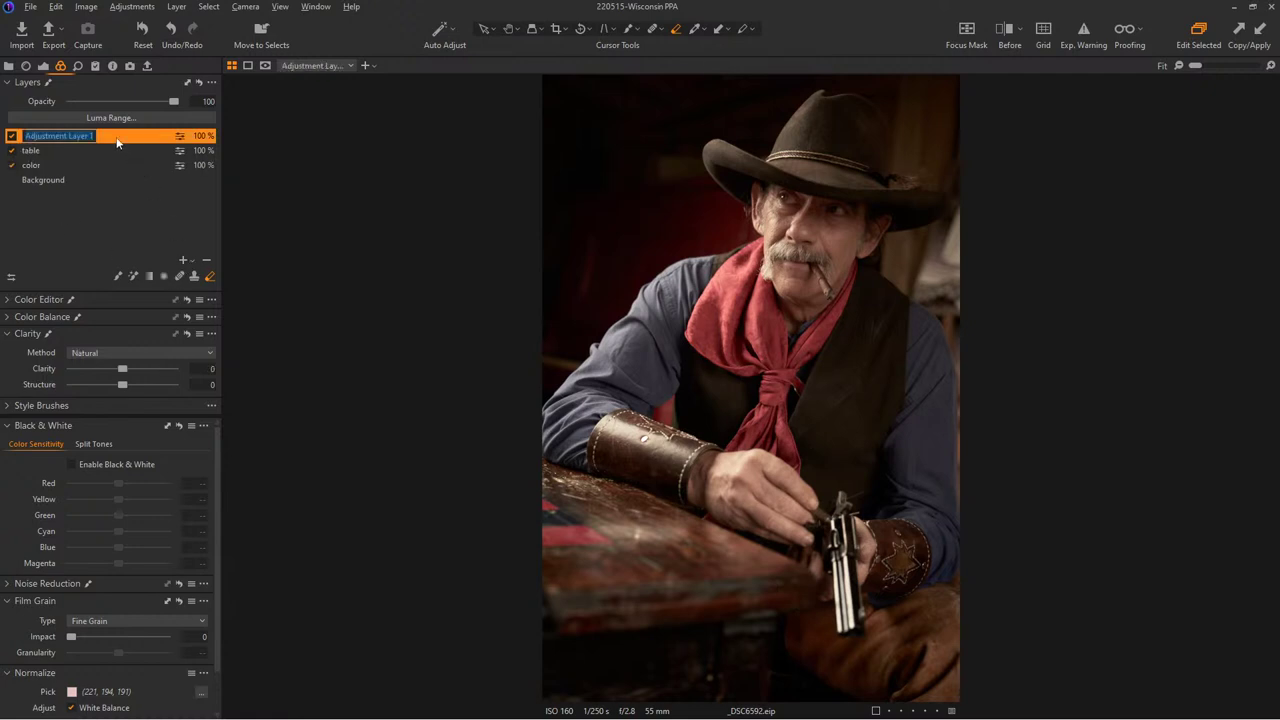
type("left")
key("Return")
key("g")
left_click_drag(581, 400, 896, 372)
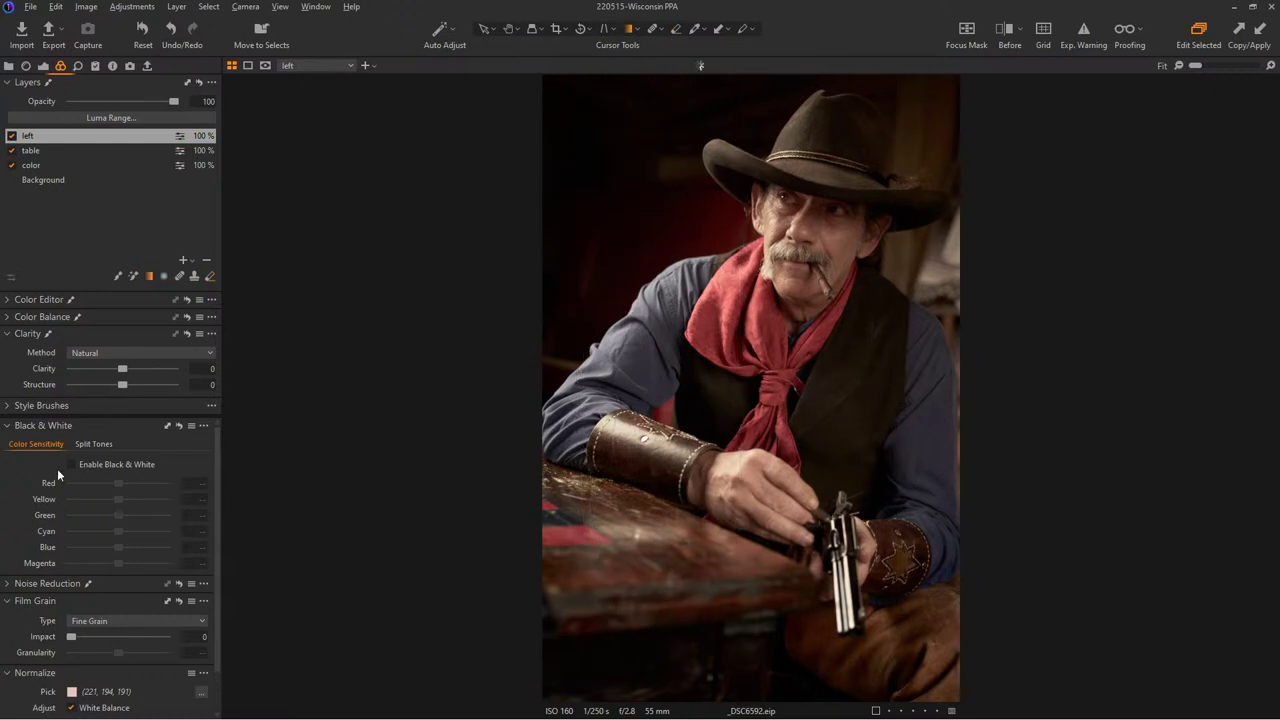
left_click(43, 65)
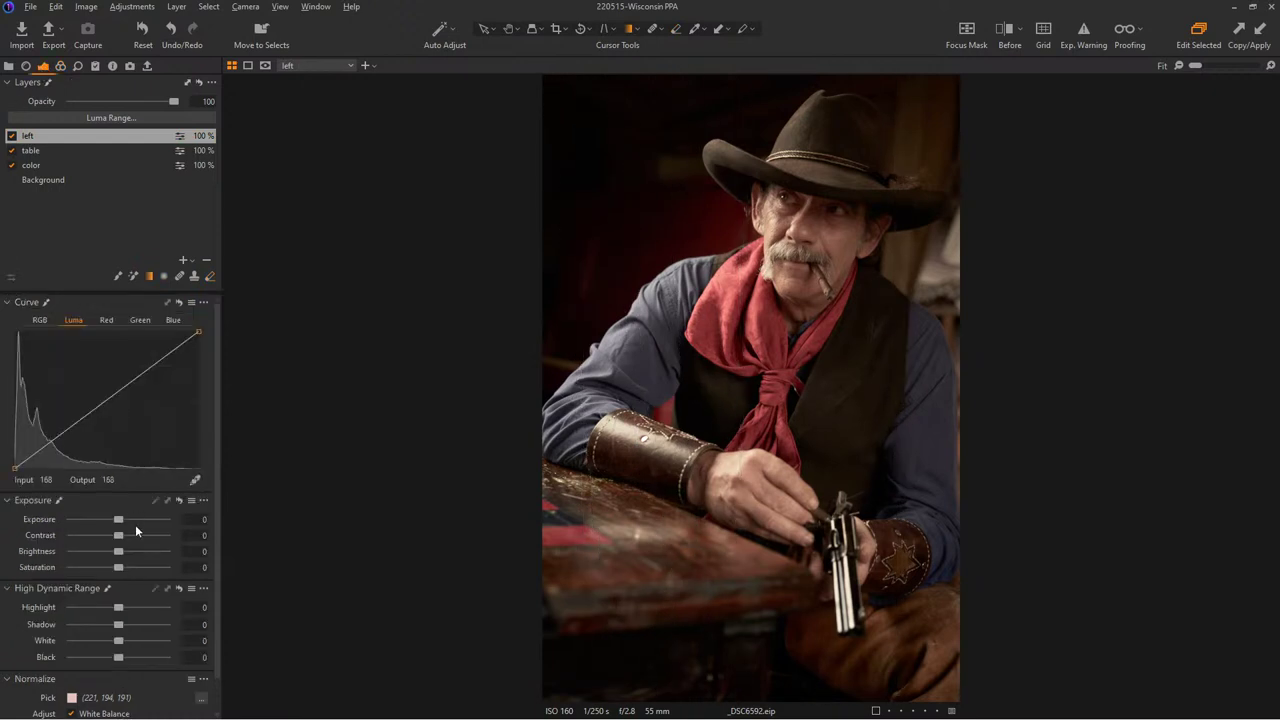
- Set the left layer's Highlight to -100 and its Brightness to -15
left_click_drag(118, 609, 55, 605)
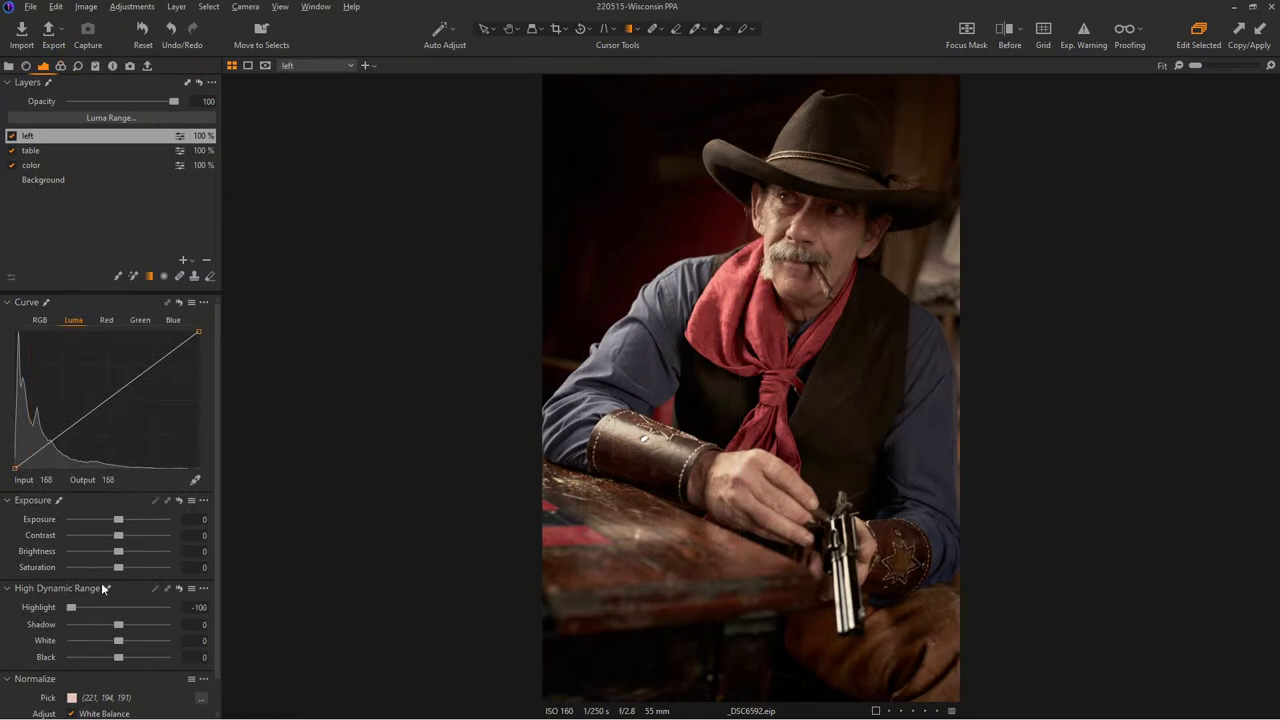
left_click_drag(118, 551, 107, 551)
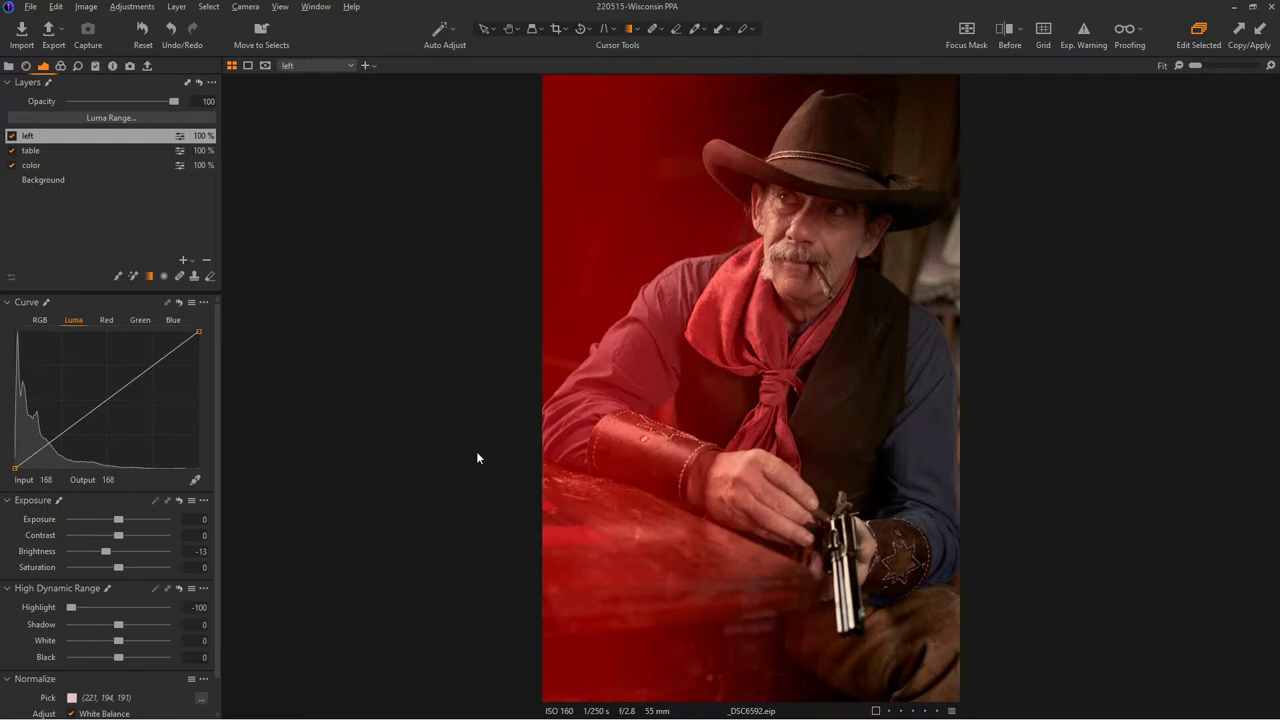
mouse_move(105, 552)
left_mouse_down()
mouse_move(70, 558)
mouse_move(105, 555)
left_mouse_up()
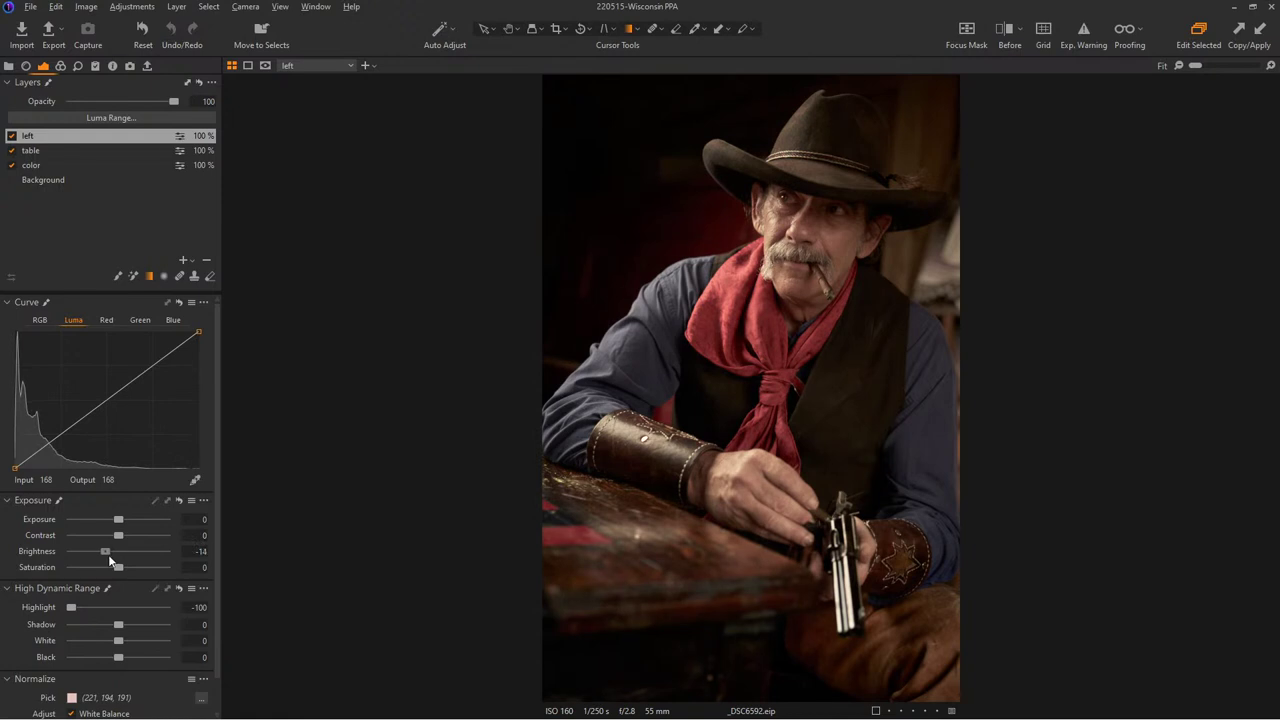
left_click_drag(108, 554, 106, 554)
- Move _DSC6592.eip from the Selects Folder to Output Location, check it there, and return to the Selects Folder
key("ctrl+alt+v")
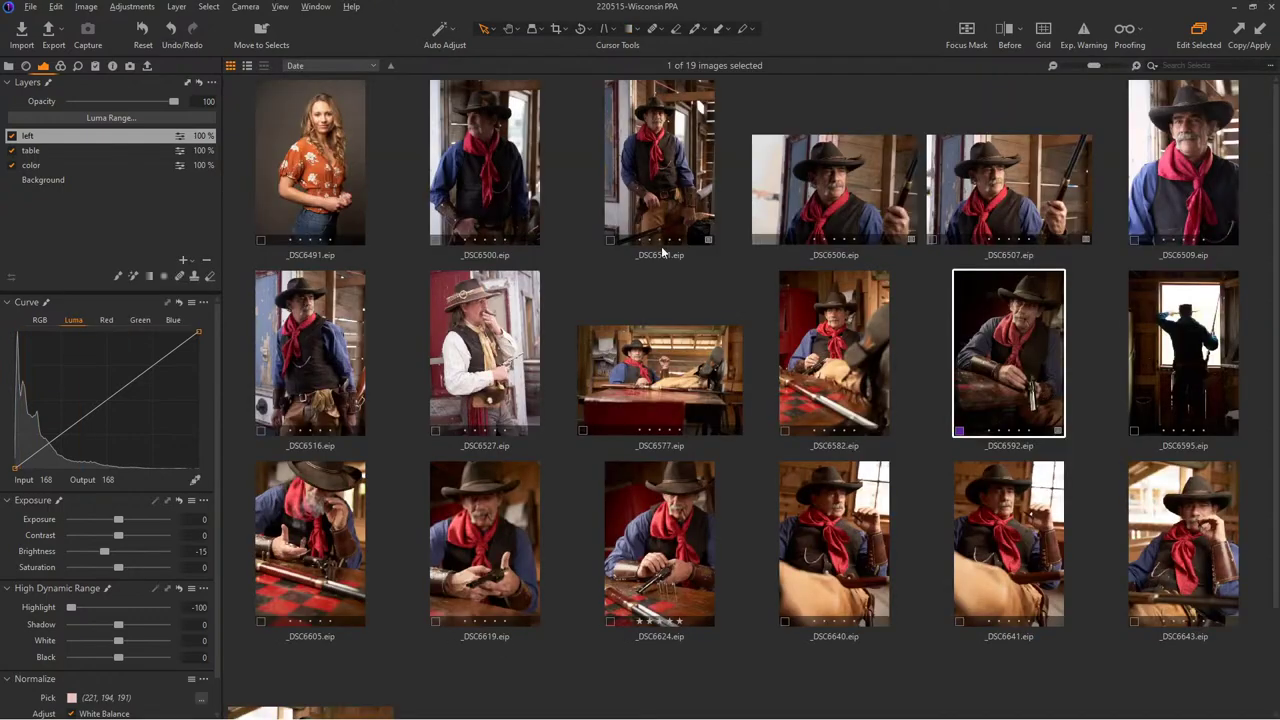
left_click(10, 67)
left_click_drag(1030, 322, 60, 166)
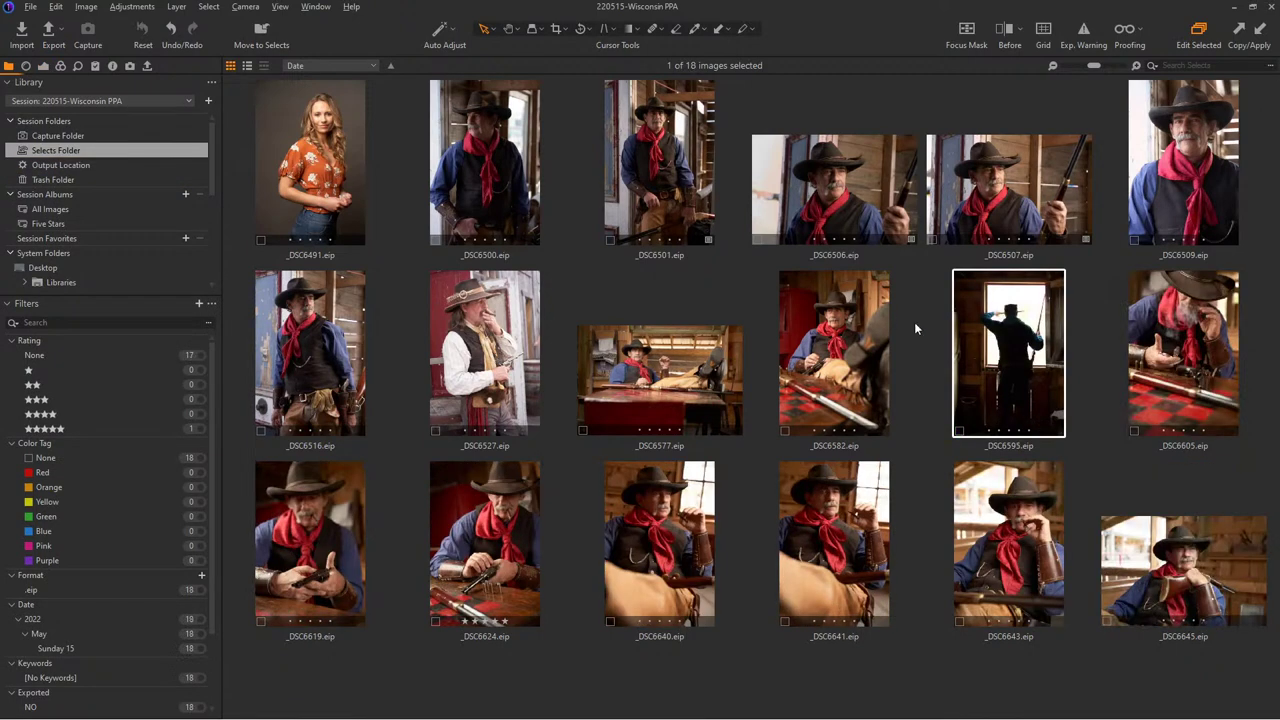
left_click(80, 165)
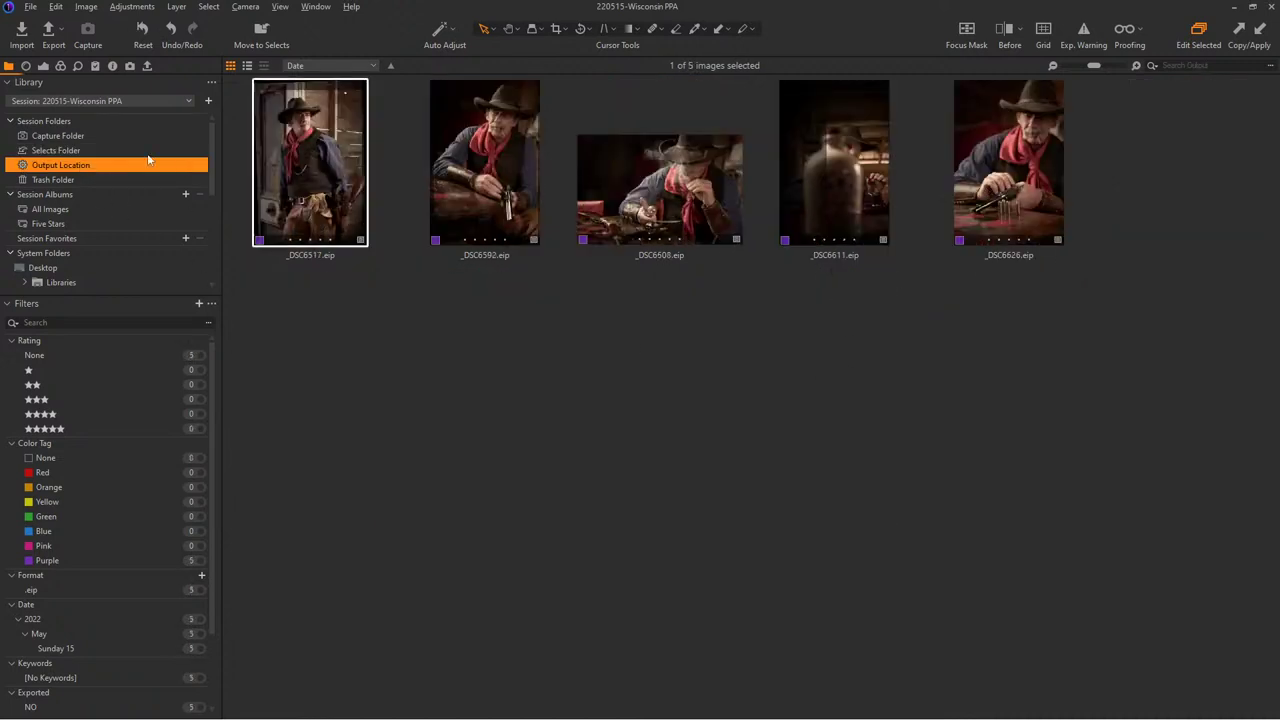
left_click(53, 151)
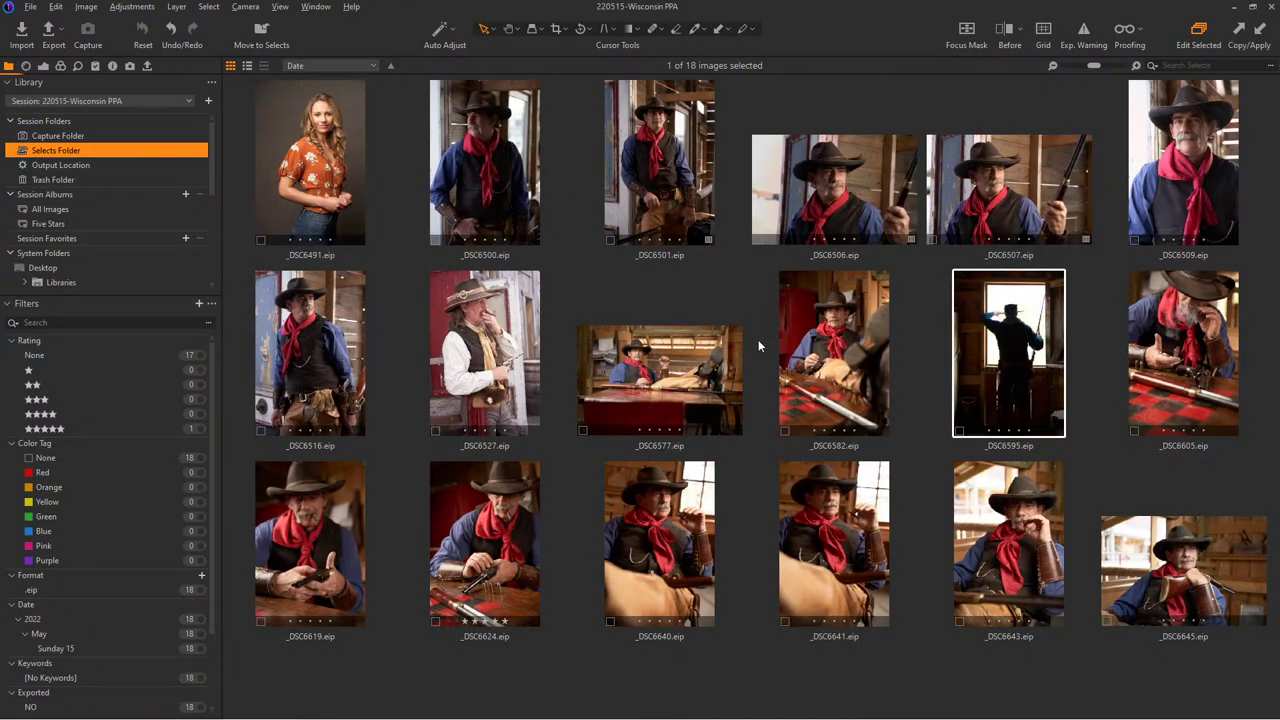
- View _DSC6507.eip, open _DSC6506.eip instead, and apply the copied adjustments to it
key("Left")
key("Up")
key("Right")
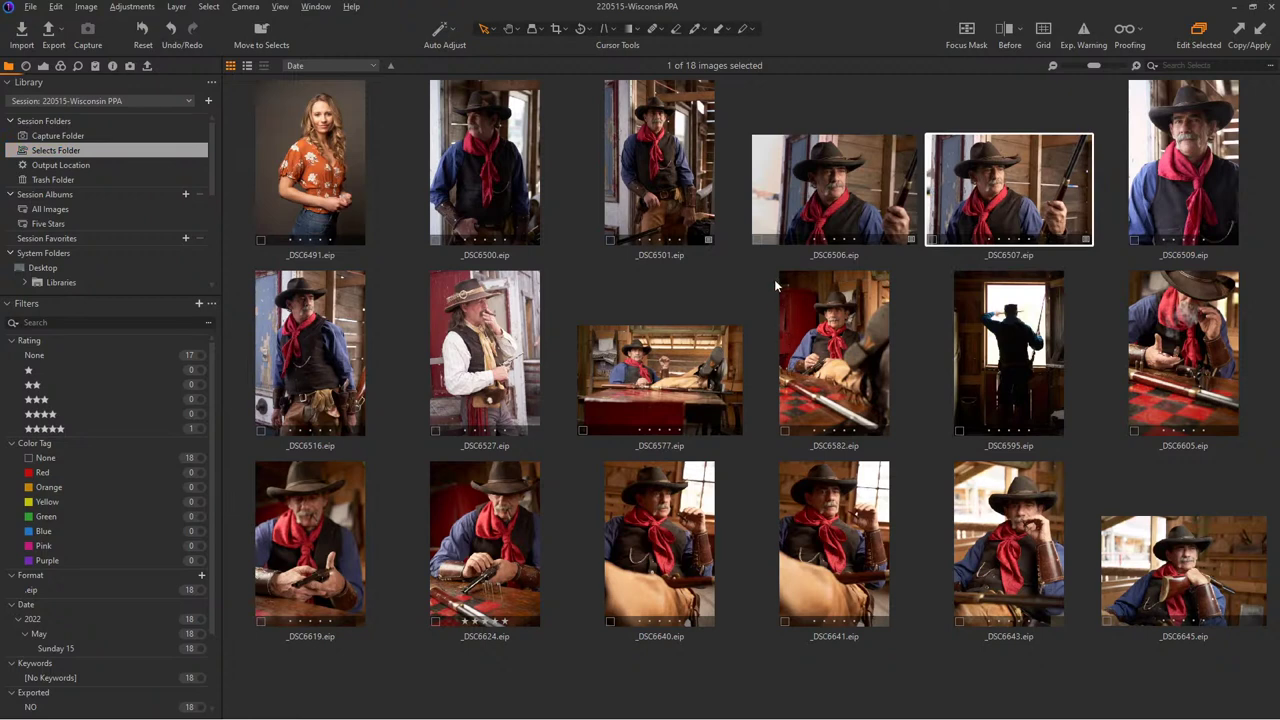
double_click(984, 190)
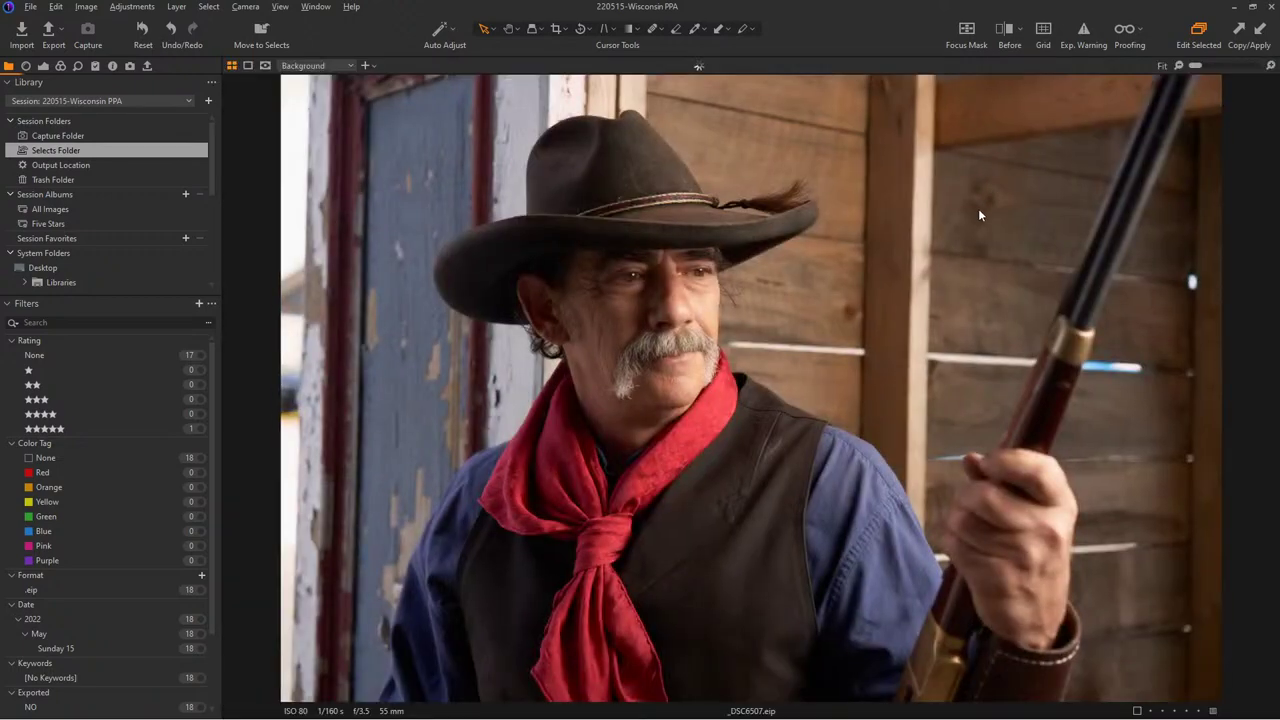
double_click(850, 261)
double_click(860, 178)
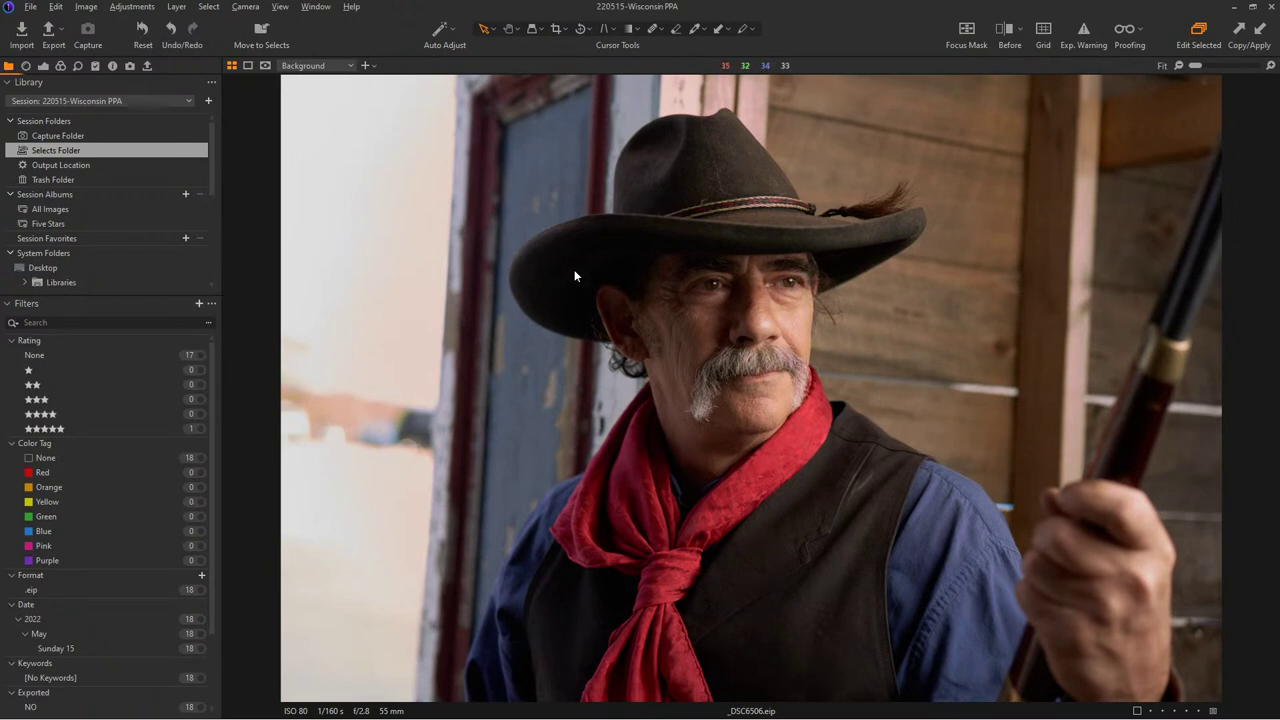
left_click(1263, 30)
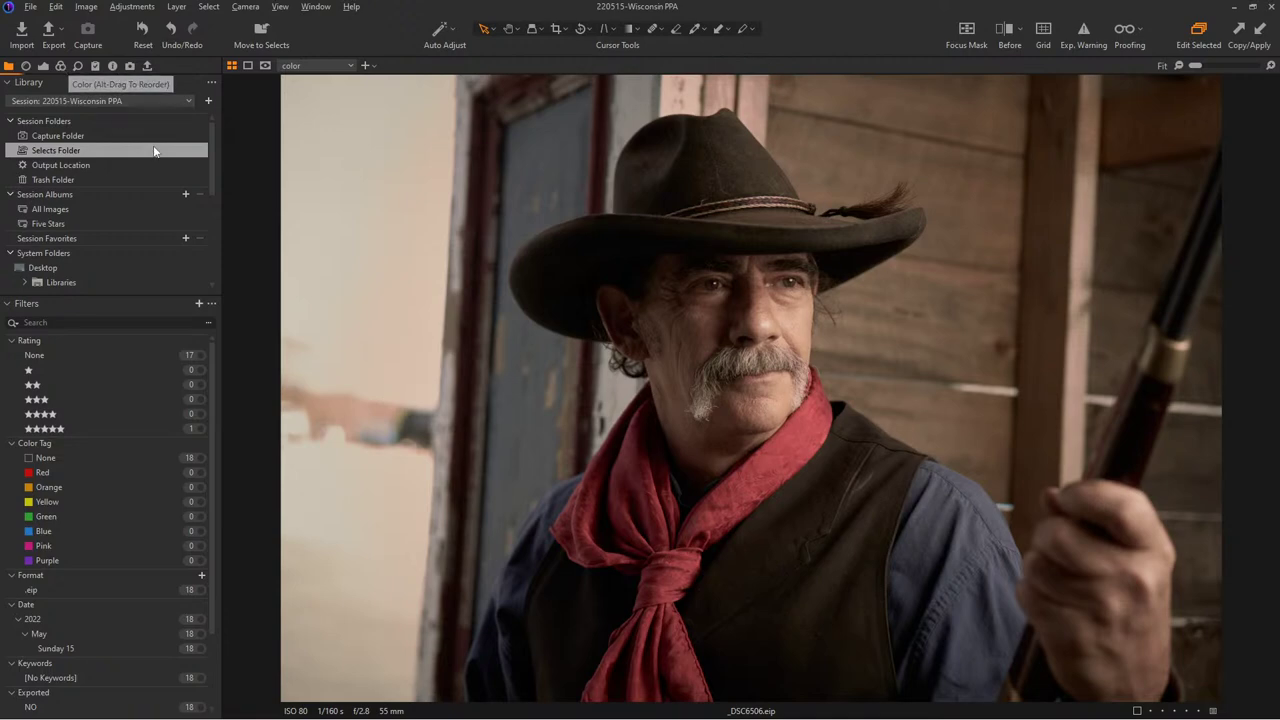
- Add a new adjustment layer named packing to _DSC6506.eip
left_click(43, 66)
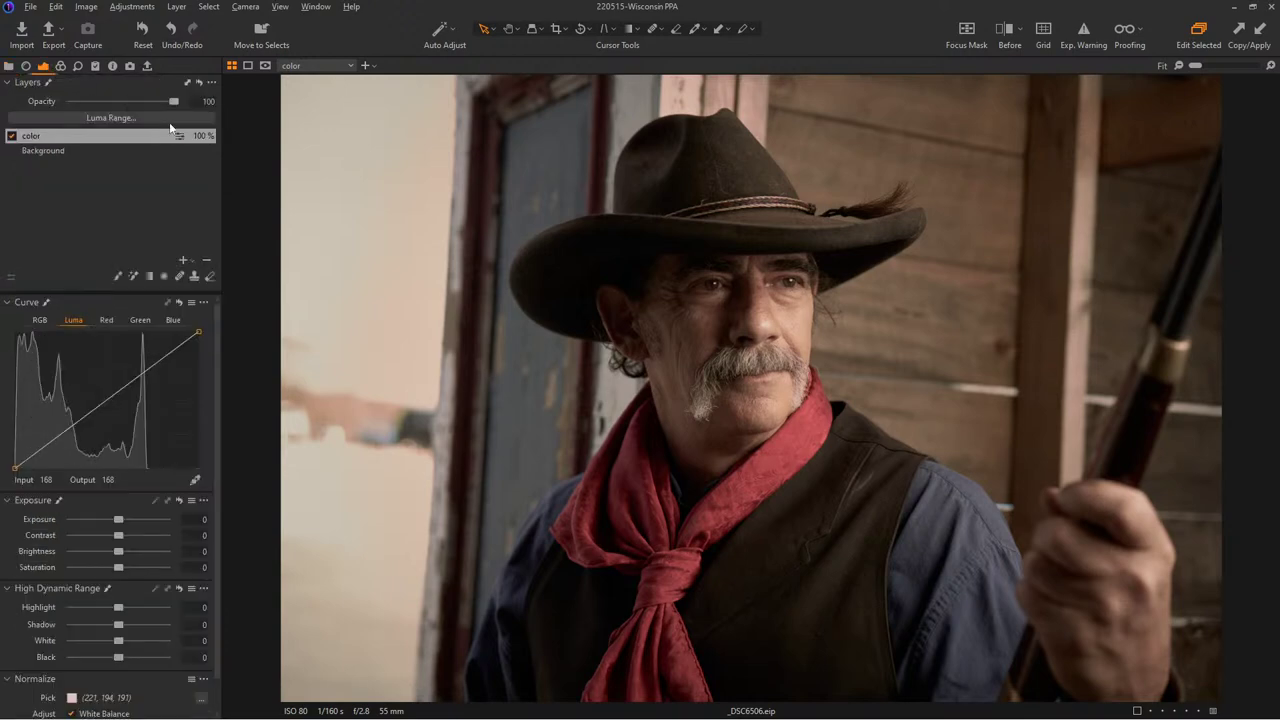
left_click(182, 259)
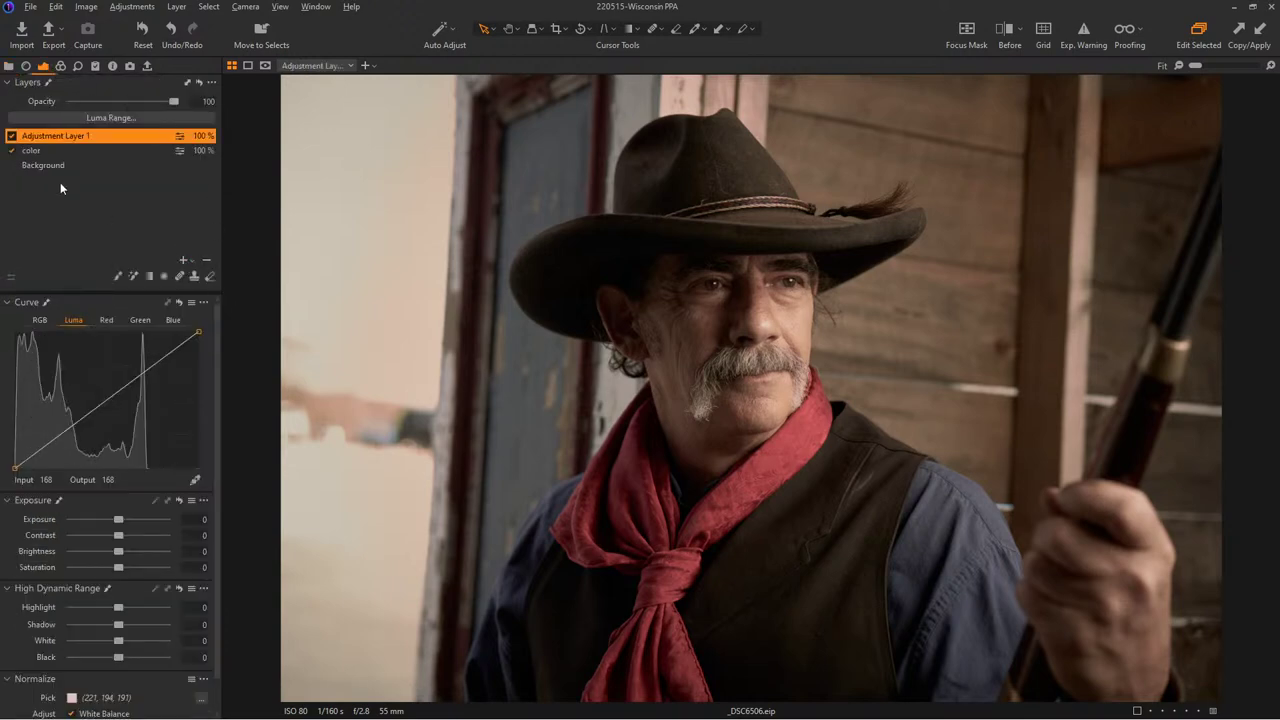
double_click(43, 136)
type("packing")
key("Return")
- Clone plain bright background over the blurred cars and buildings beside the door
left_click(195, 277)
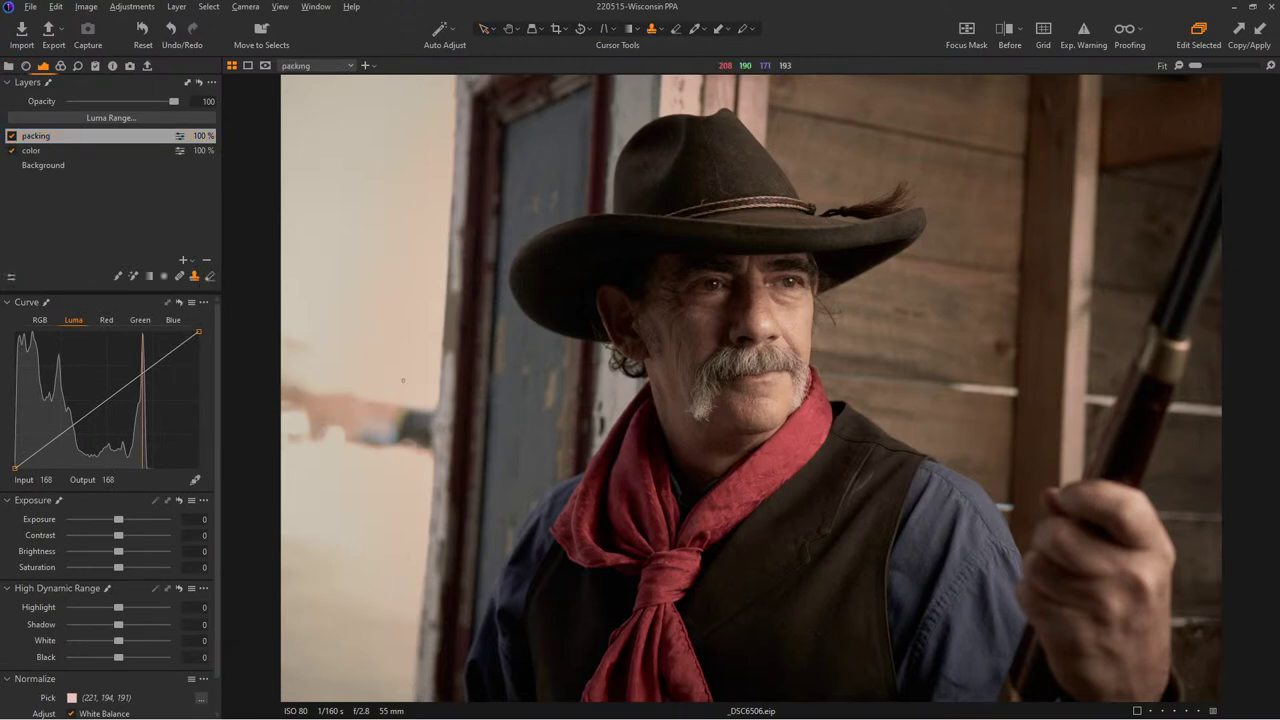
left_click(443, 335, "alt")
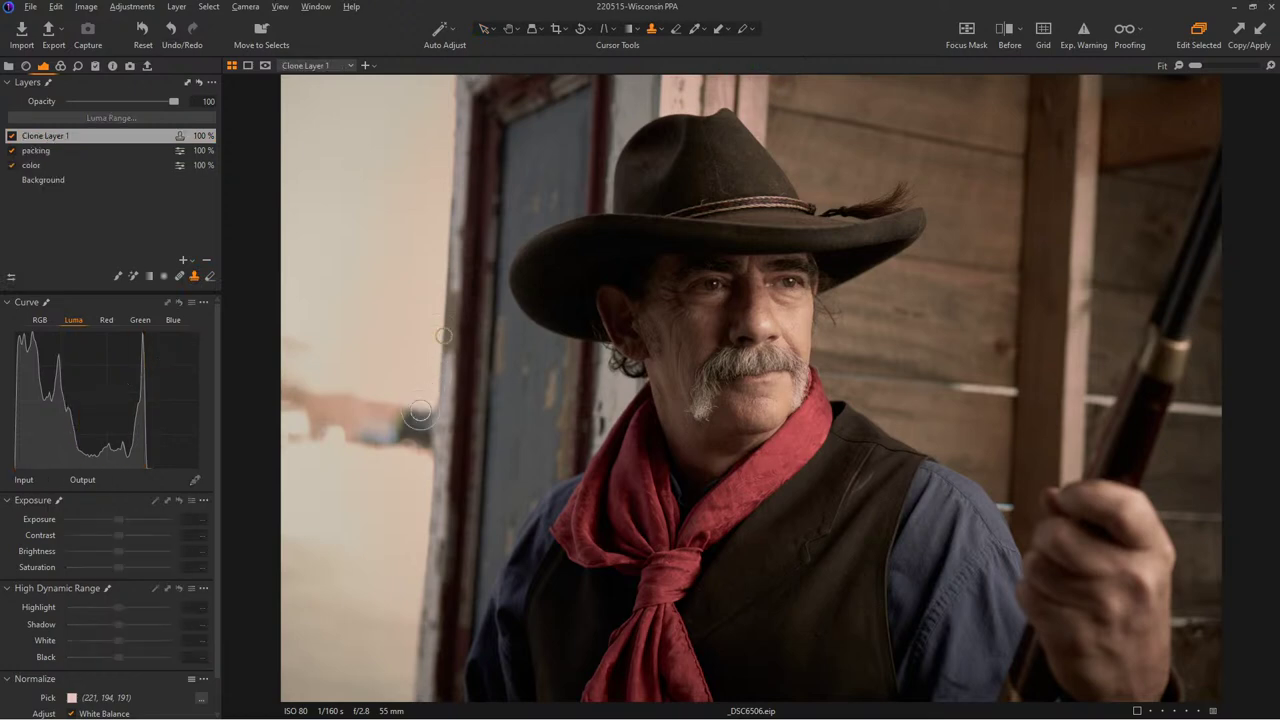
mouse_move(430, 432)
left_mouse_down()
mouse_move(371, 429)
mouse_move(312, 420)
mouse_move(299, 407)
mouse_move(326, 396)
mouse_move(281, 391)
left_mouse_up()
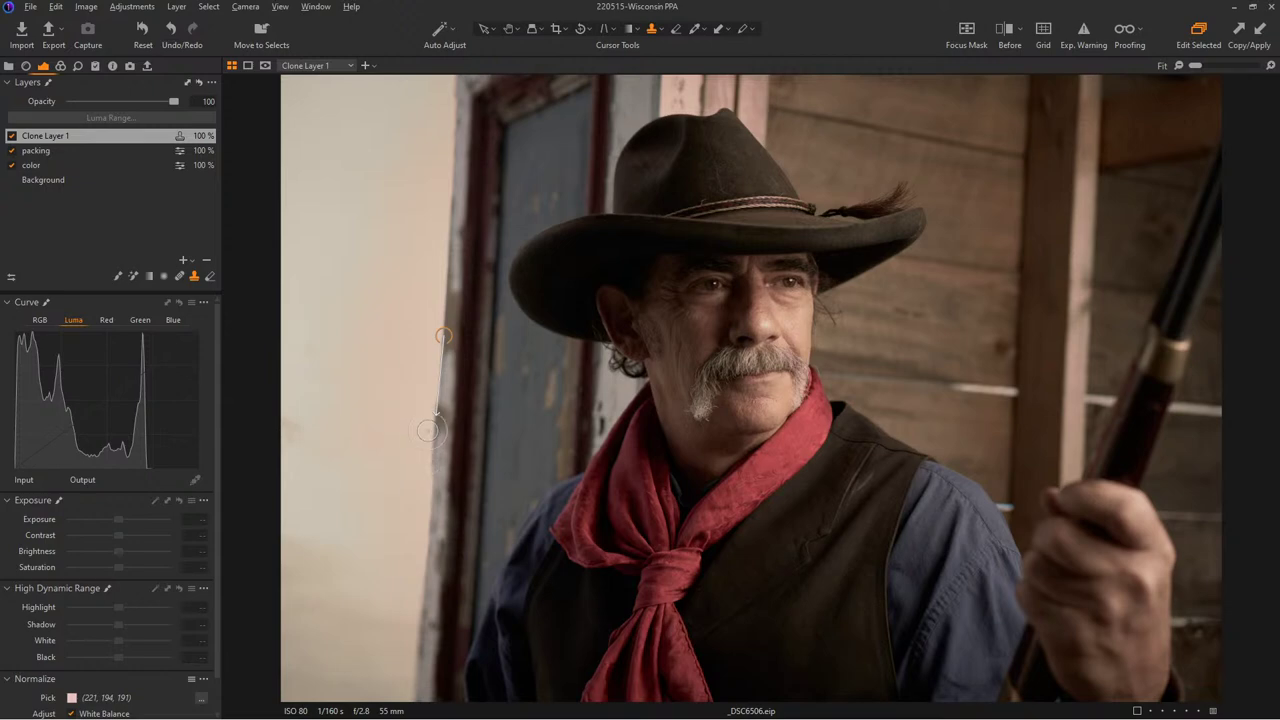
left_click(484, 28)
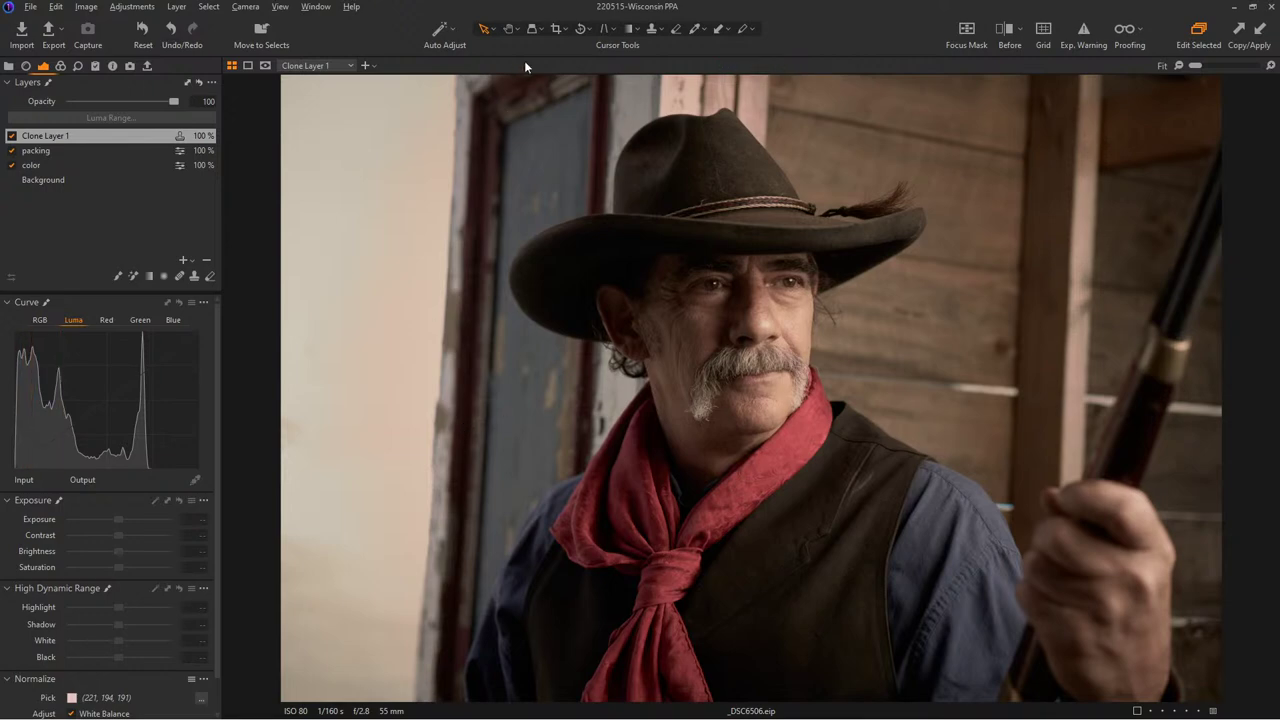
- Crop the photo to a 4x5 ratio, cutting away most of the bright background beside the door
left_click(557, 29)
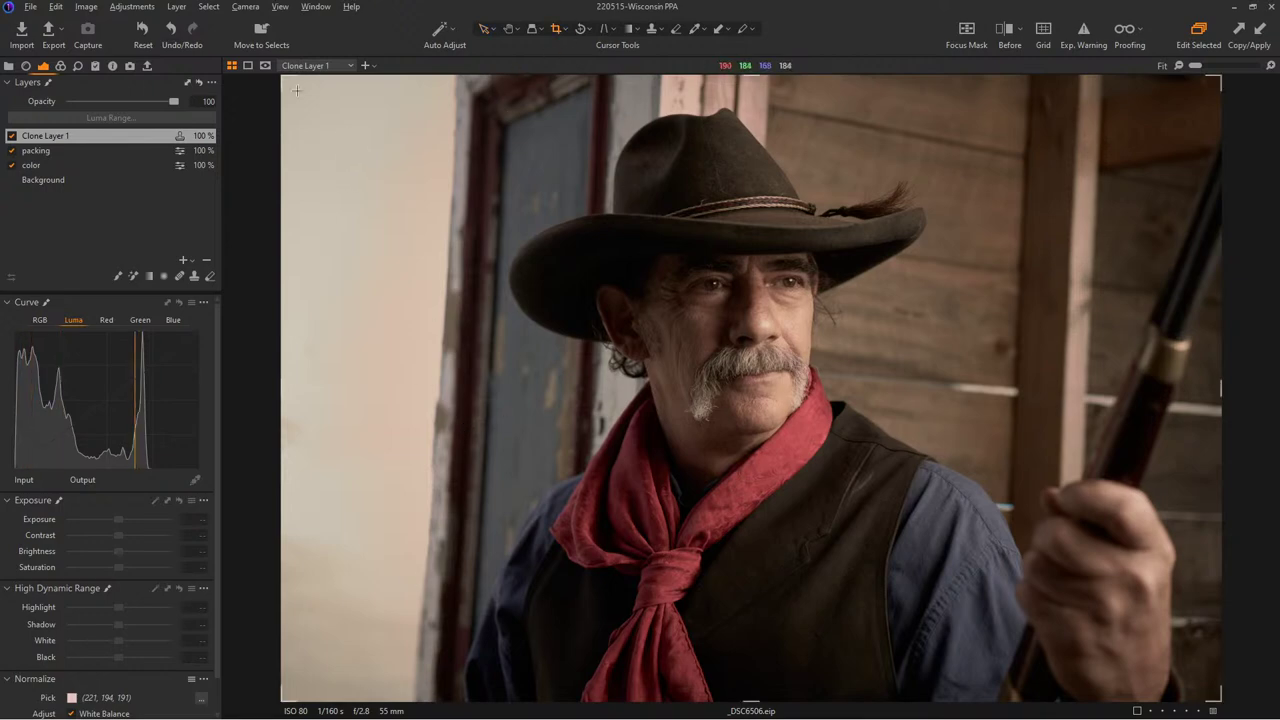
left_click(565, 30)
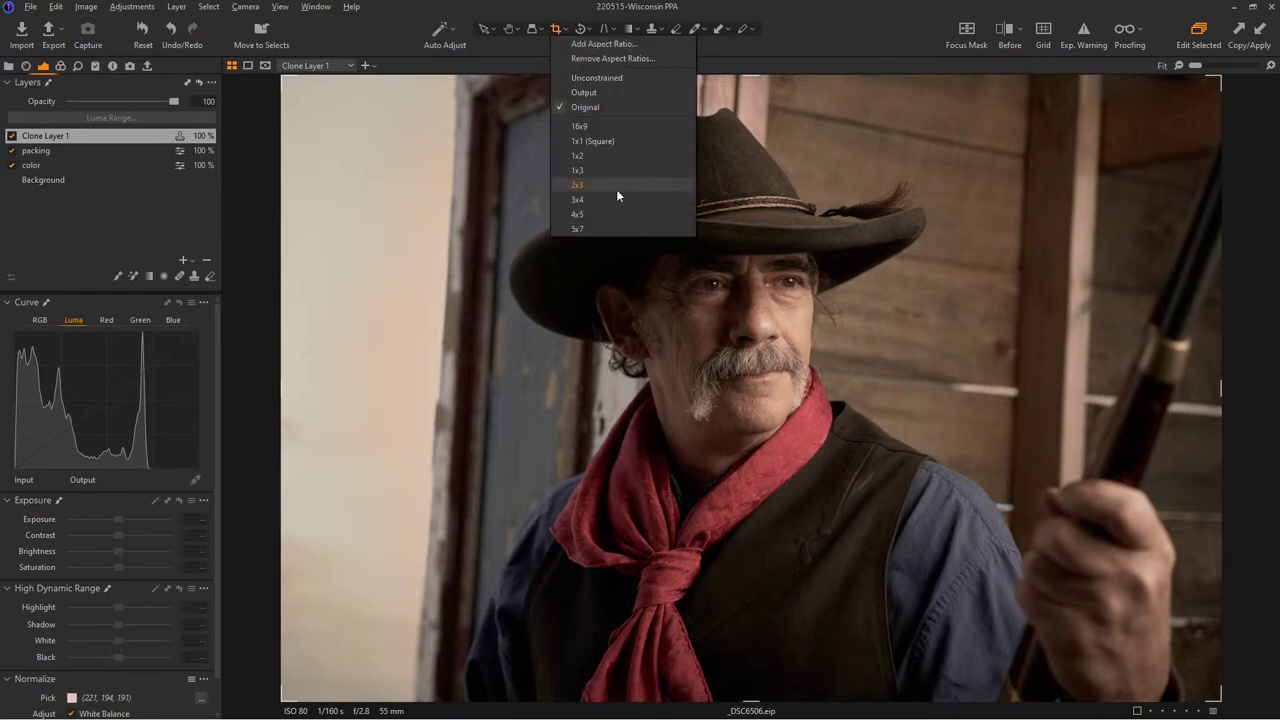
left_click(577, 214)
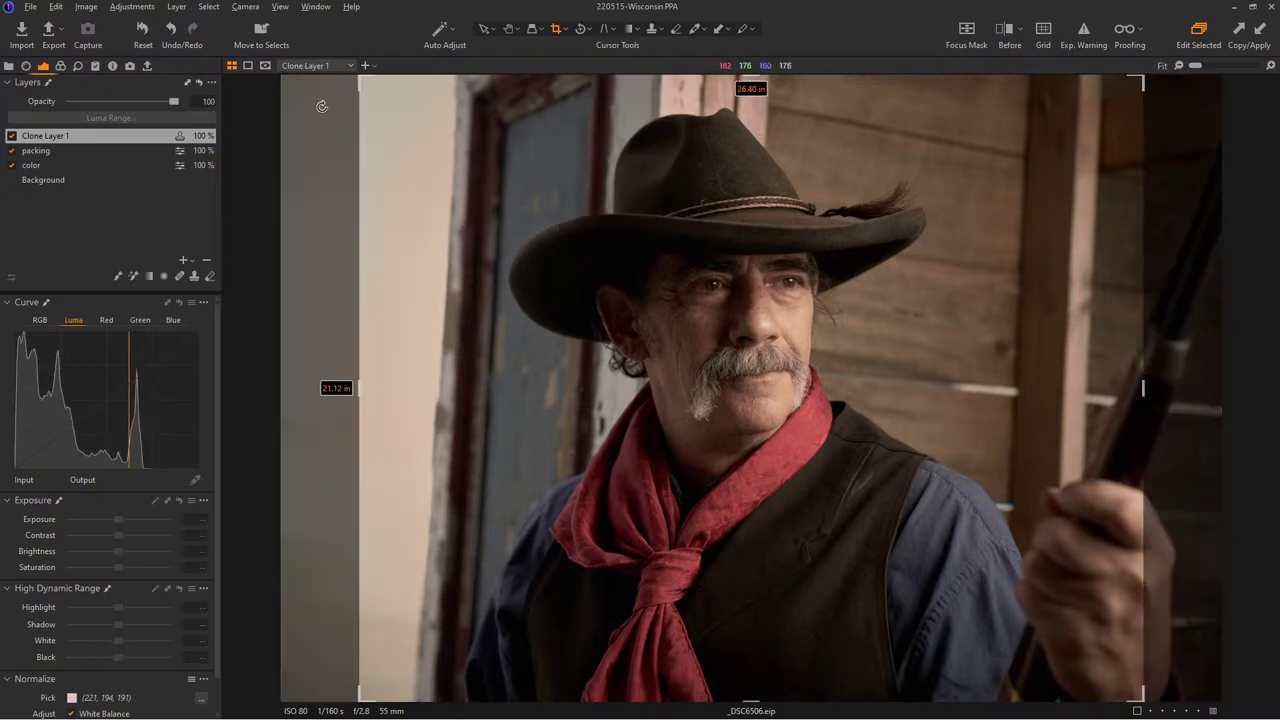
left_click_drag(357, 80, 400, 110)
left_click_drag(543, 240, 613, 250)
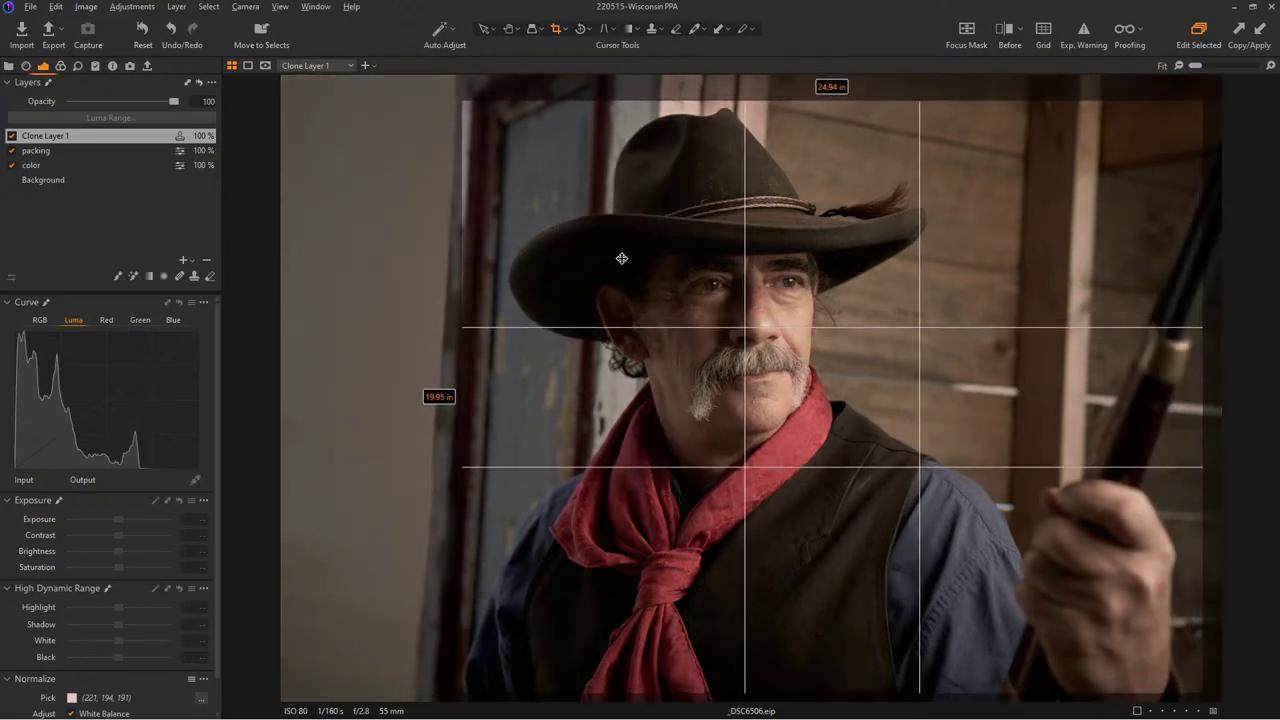
left_click_drag(462, 98, 430, 76)
key("v")
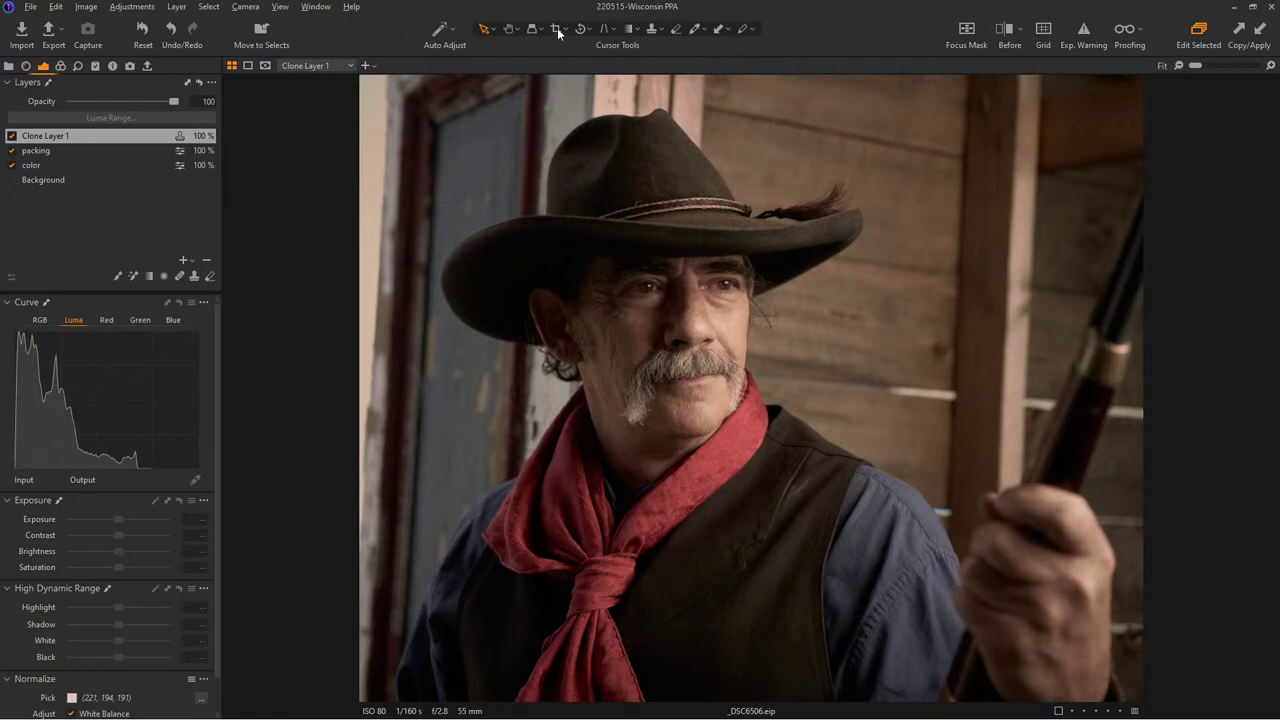
- Refine the 4x5 crop to 26.40 x 21.12 in at full photo height, keeping a narrow bright strip beside the door
key("c")
left_click_drag(734, 321, 729, 322)
left_click_drag(698, 68, 698, 64)
left_click_drag(1198, 690, 1206, 698)
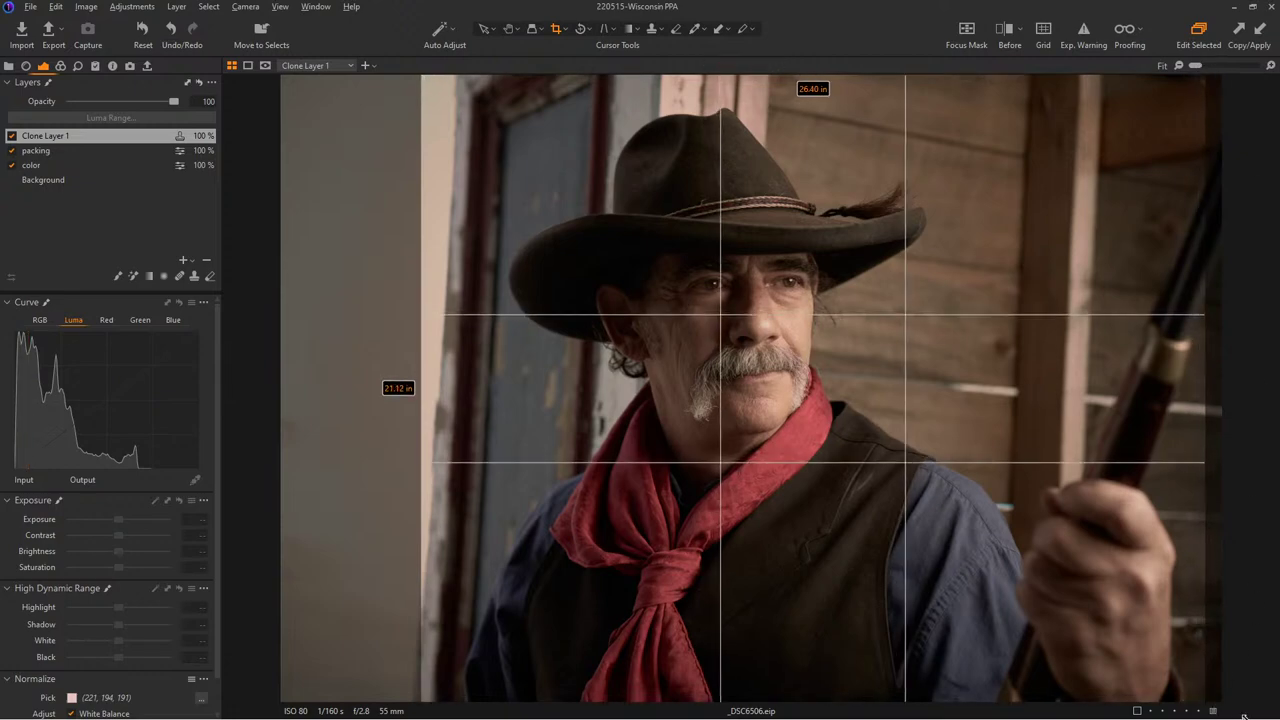
left_click_drag(1006, 504, 1005, 505)
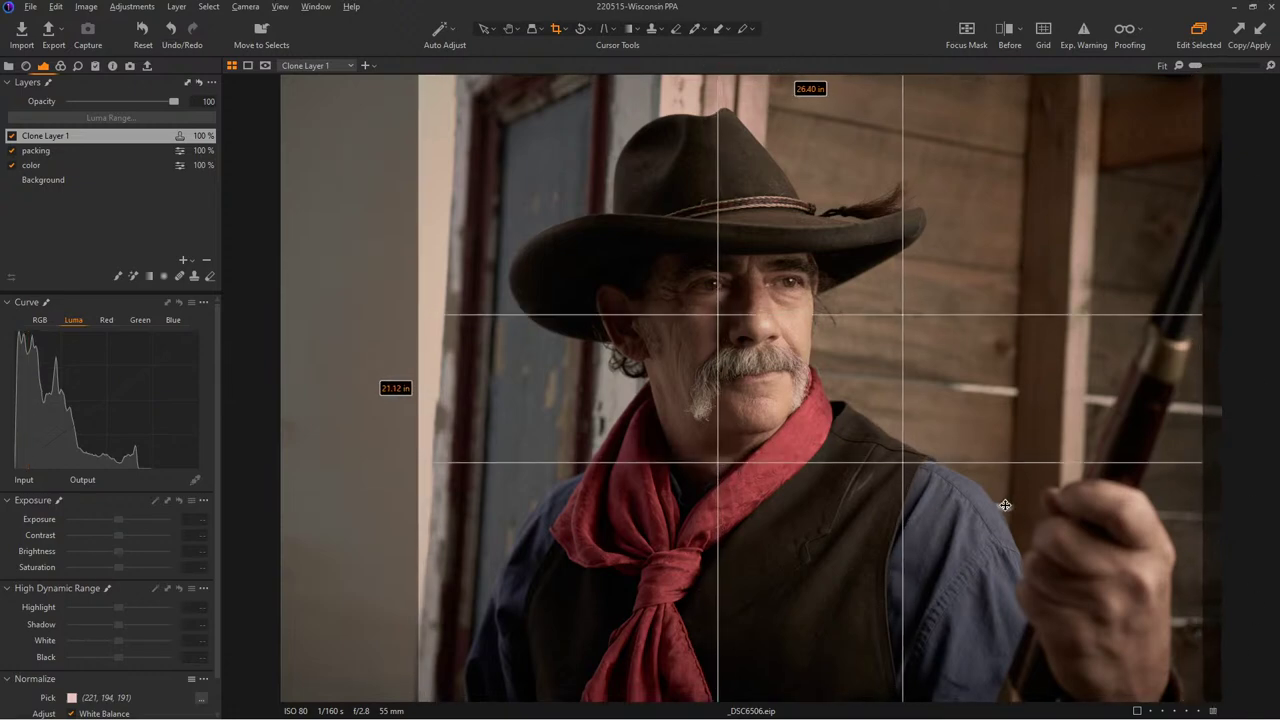
left_click(482, 30)
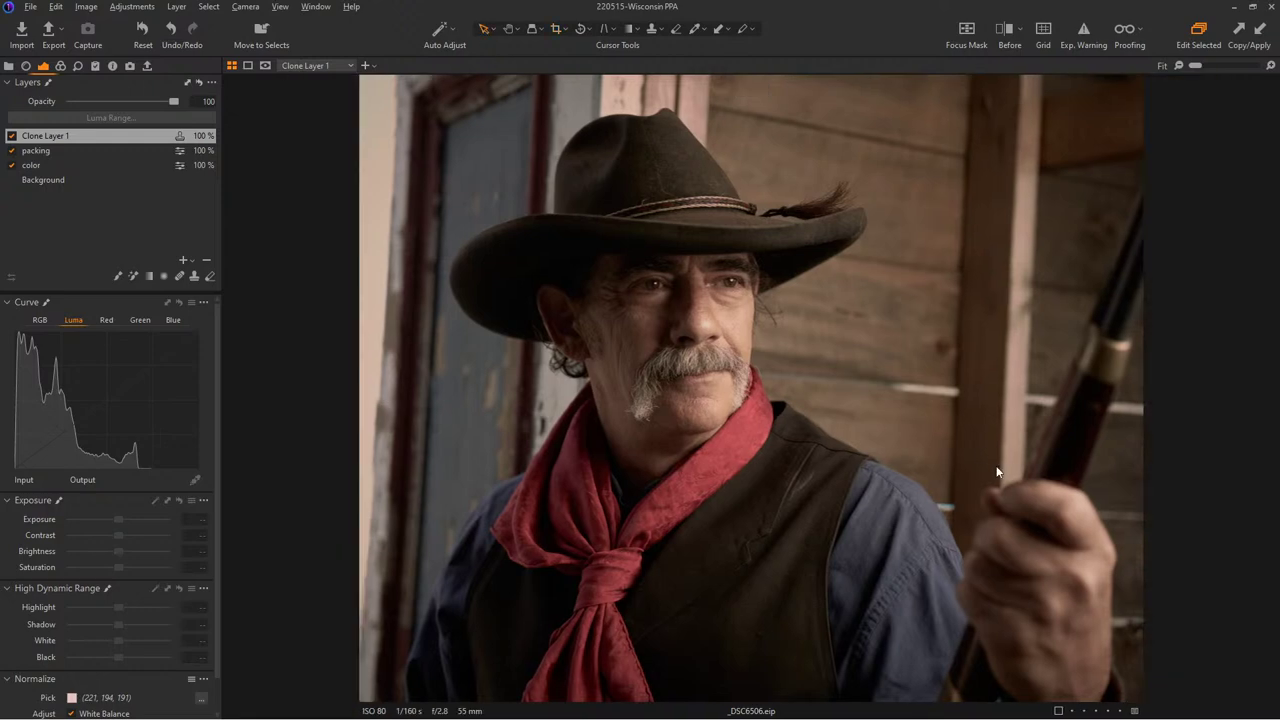
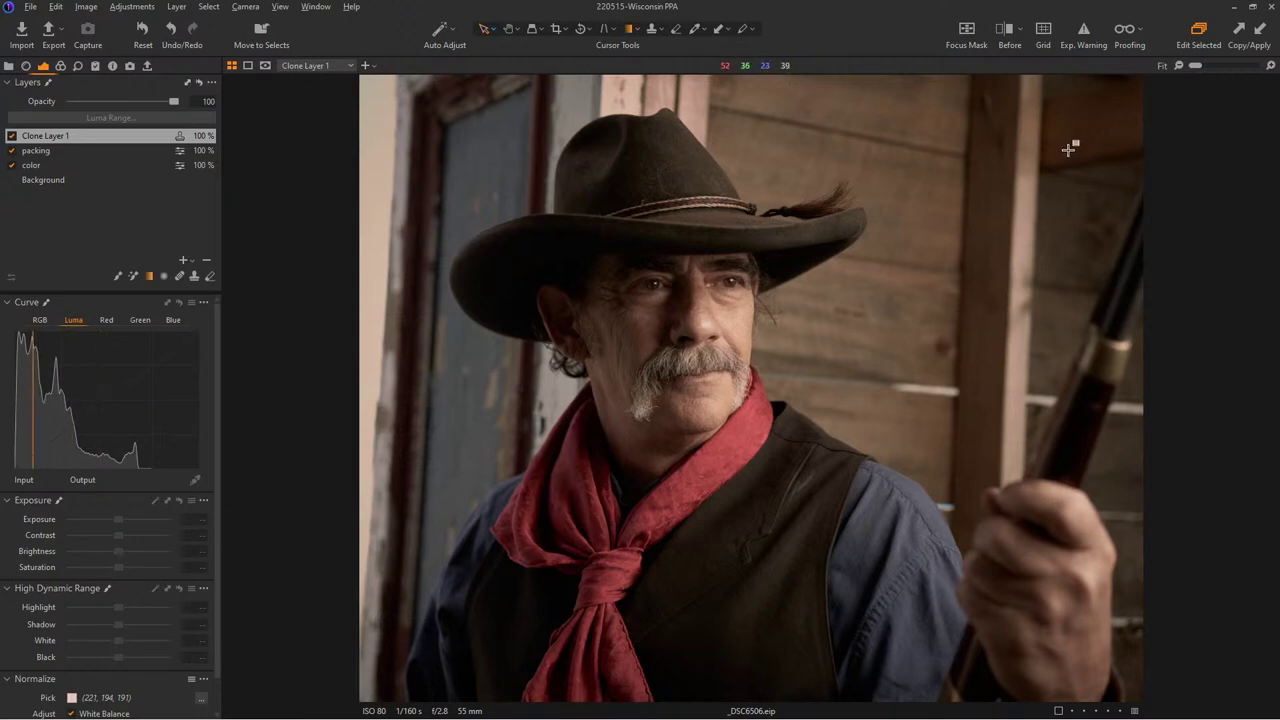
- Draw a diagonal gradient mask on the packing layer from the wall near the rifle towards the scarf, and set Exposure to -0.68
key("g")
left_click_drag(1000, 243, 671, 528)
left_click_drag(118, 520, 140, 541)
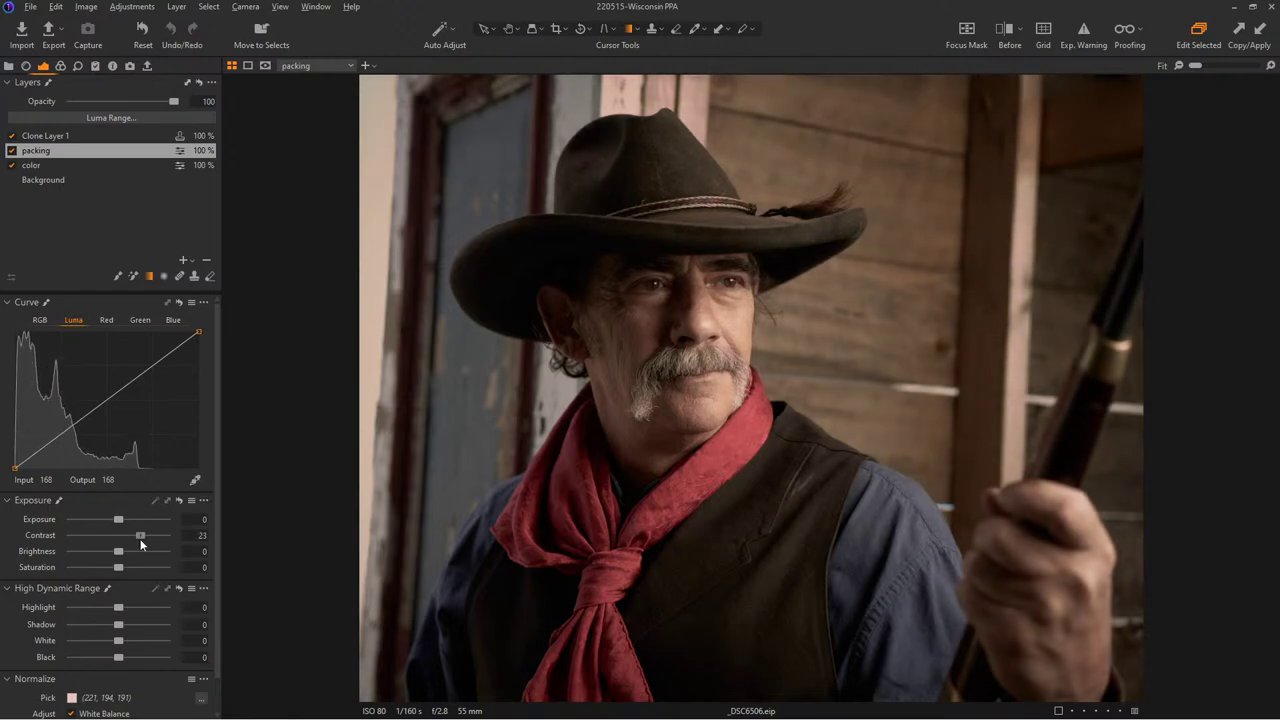
double_click(139, 538)
left_click_drag(118, 519, 110, 521)
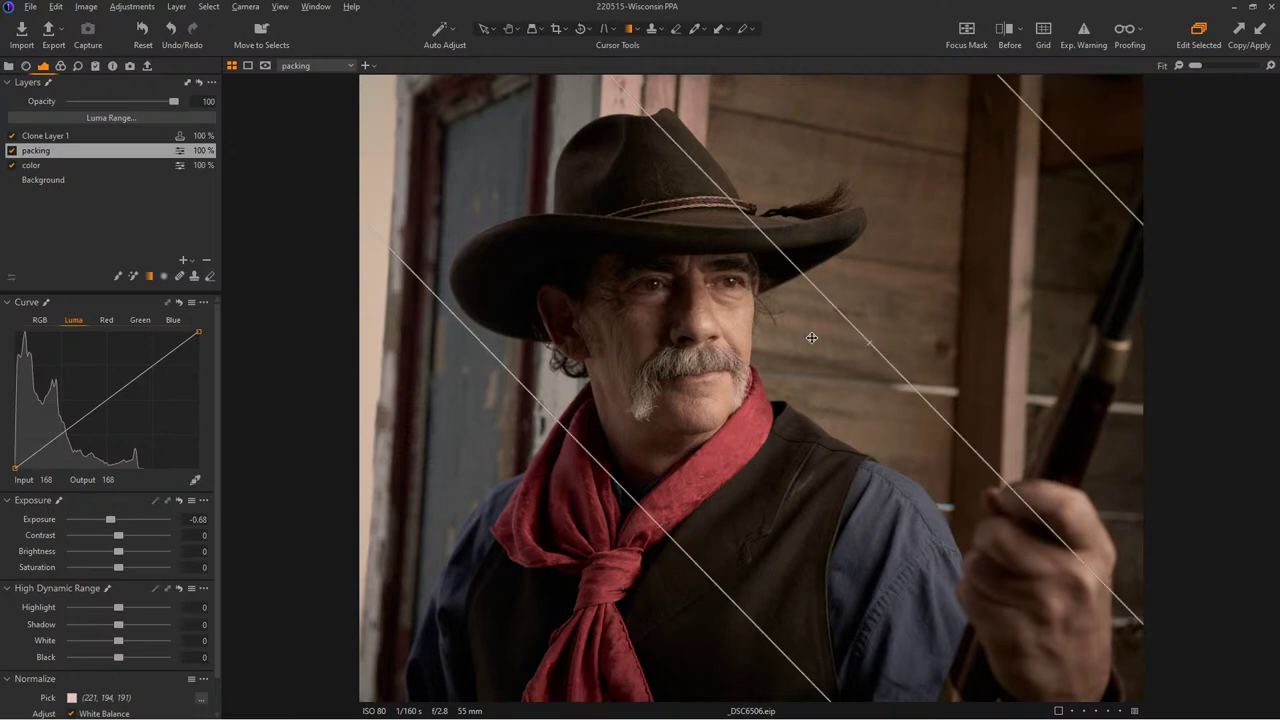
key("v")
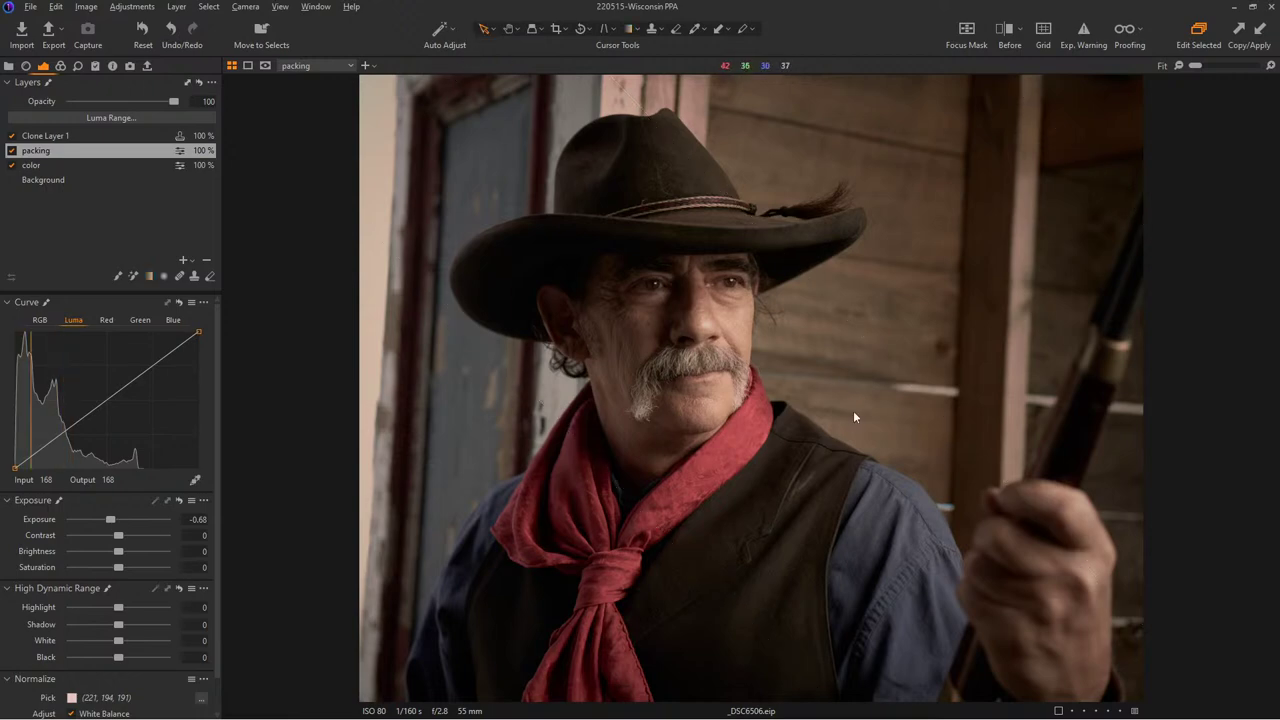
- Brighten both of the cowboy's eyes with the custom Eyes style brush and check the whole photo
scroll(660, 275, "up", 3)
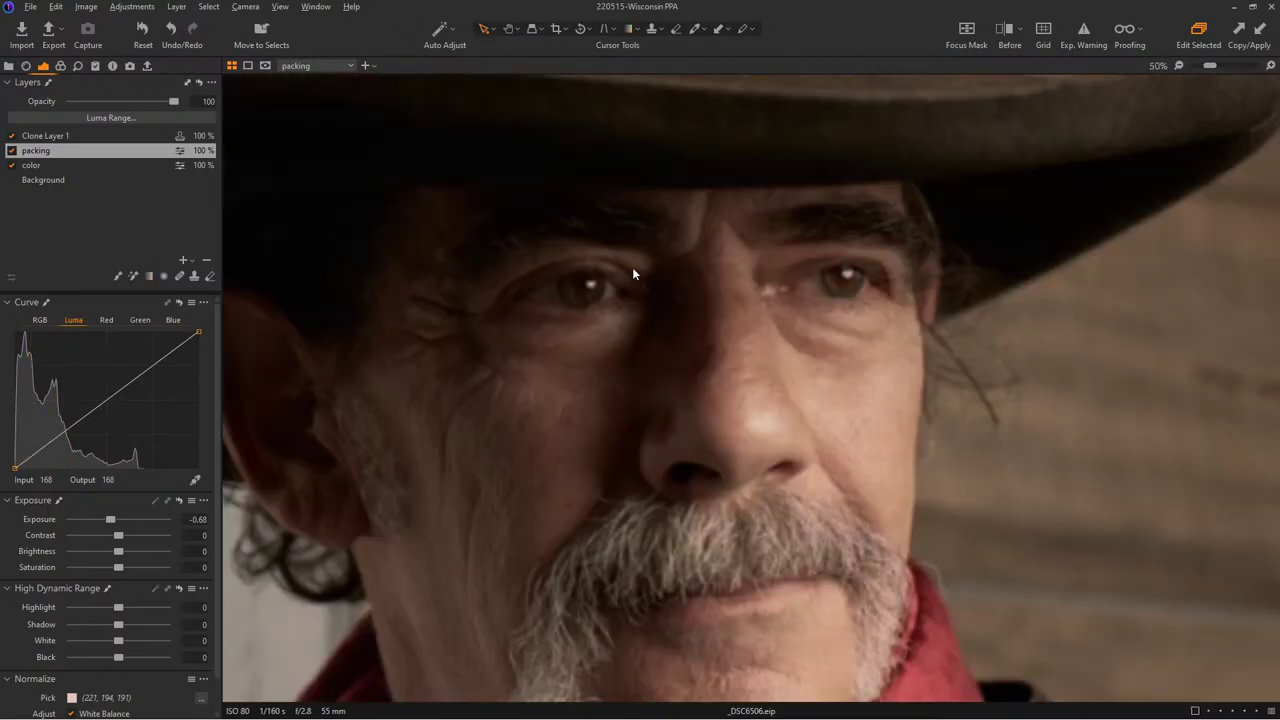
left_click(96, 66)
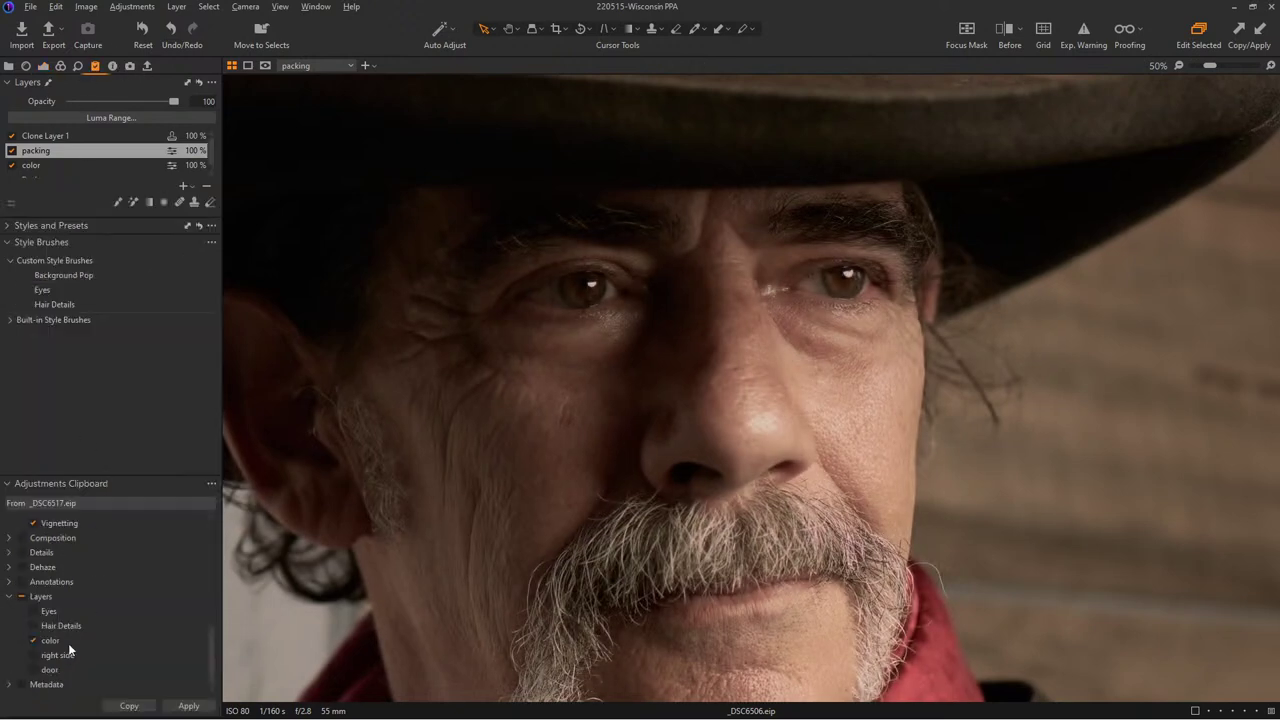
left_click(10, 487)
left_click(45, 514)
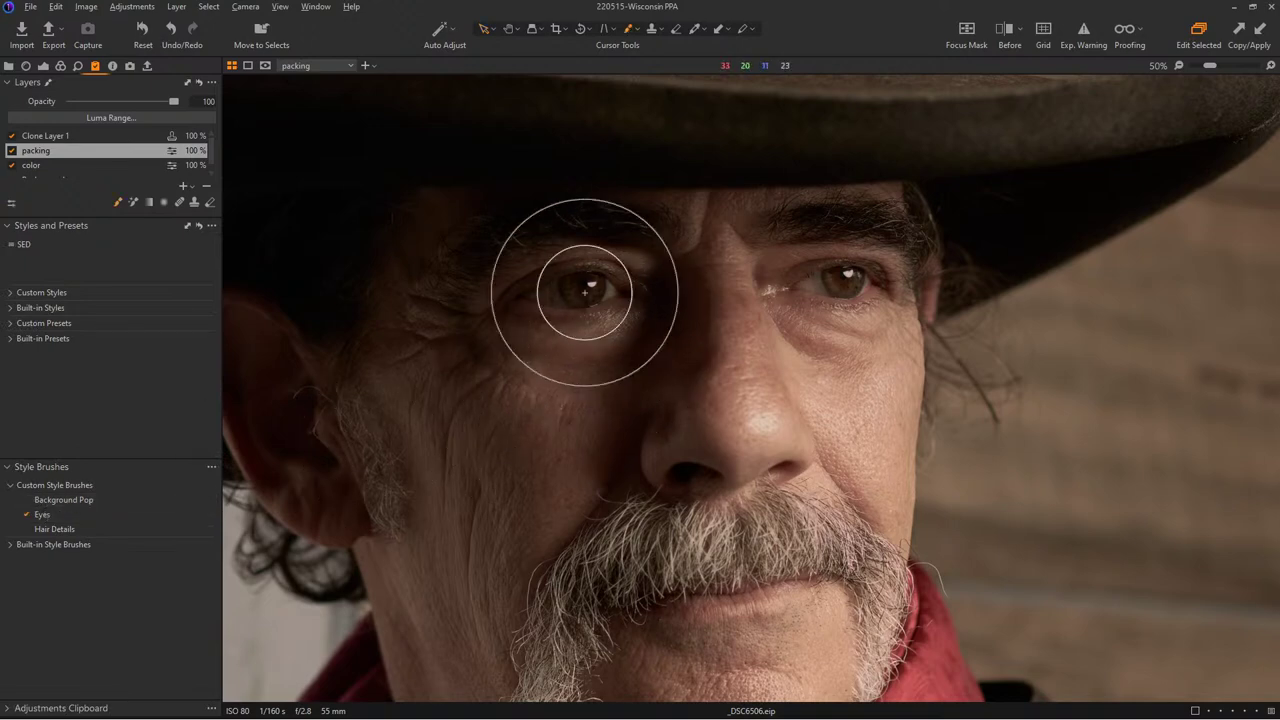
left_click(585, 290)
left_click_drag(860, 283, 845, 275)
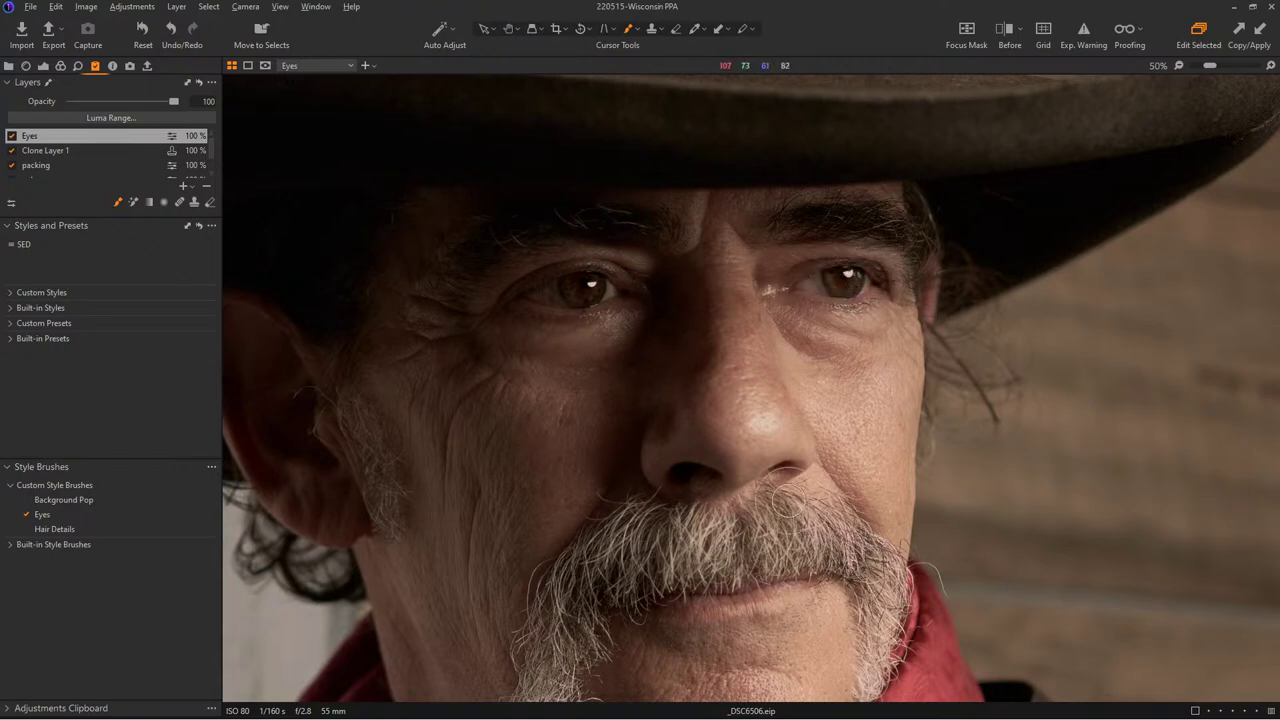
scroll(792, 463, "down", 1)
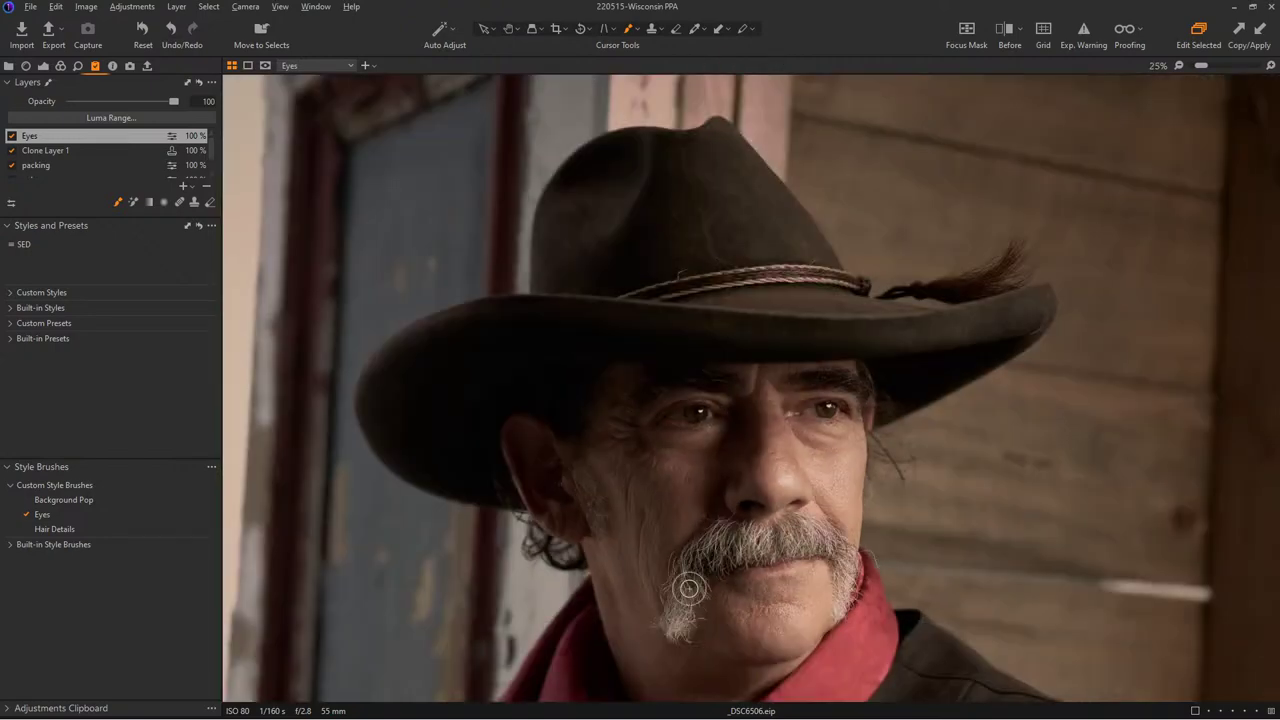
scroll(834, 555, "down", 1)
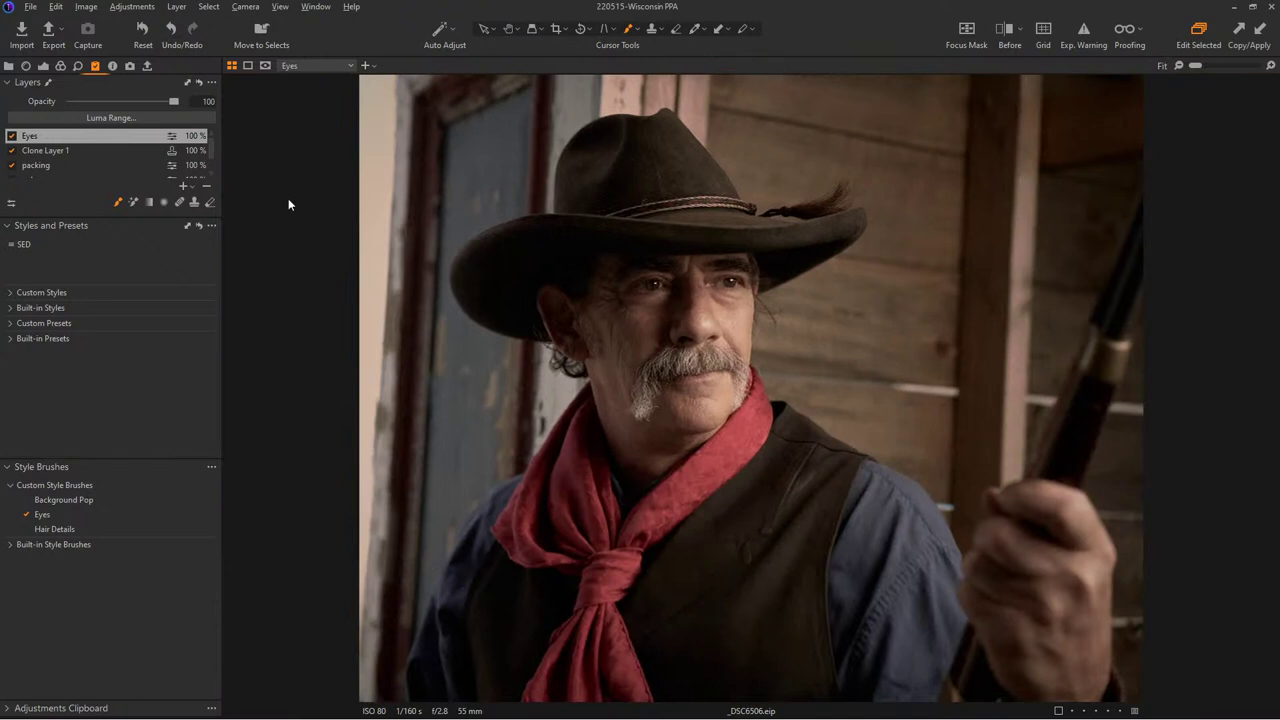
- Tag _DSC6506.eip purple and move it from the Selects Folder to Output Location
left_click(484, 28)
left_click(8, 66)
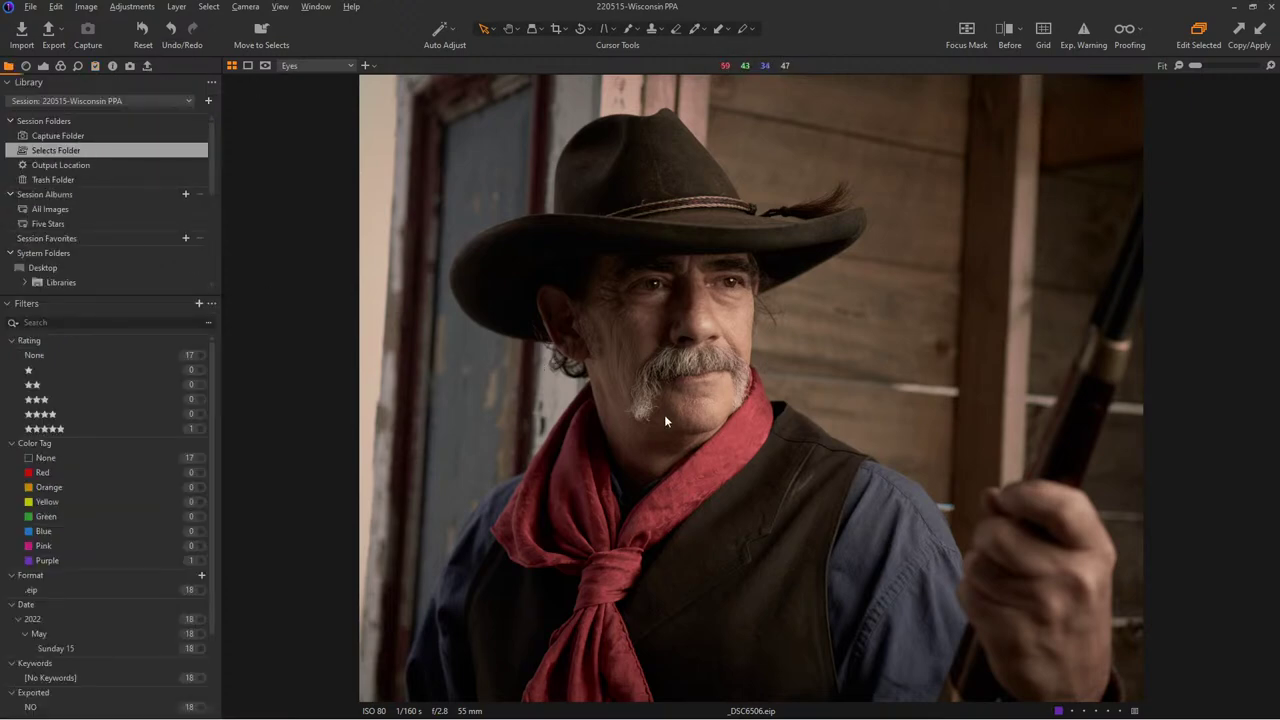
key("ctrl+alt+v")
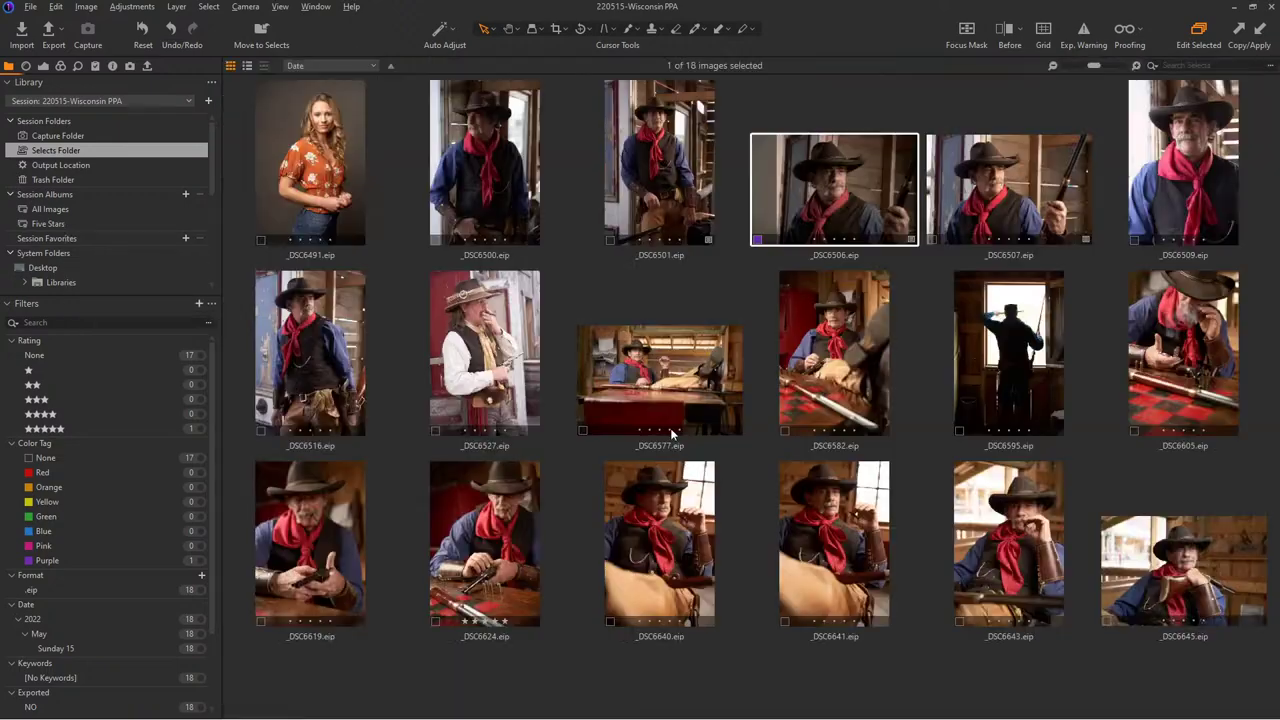
left_click_drag(805, 197, 71, 146)
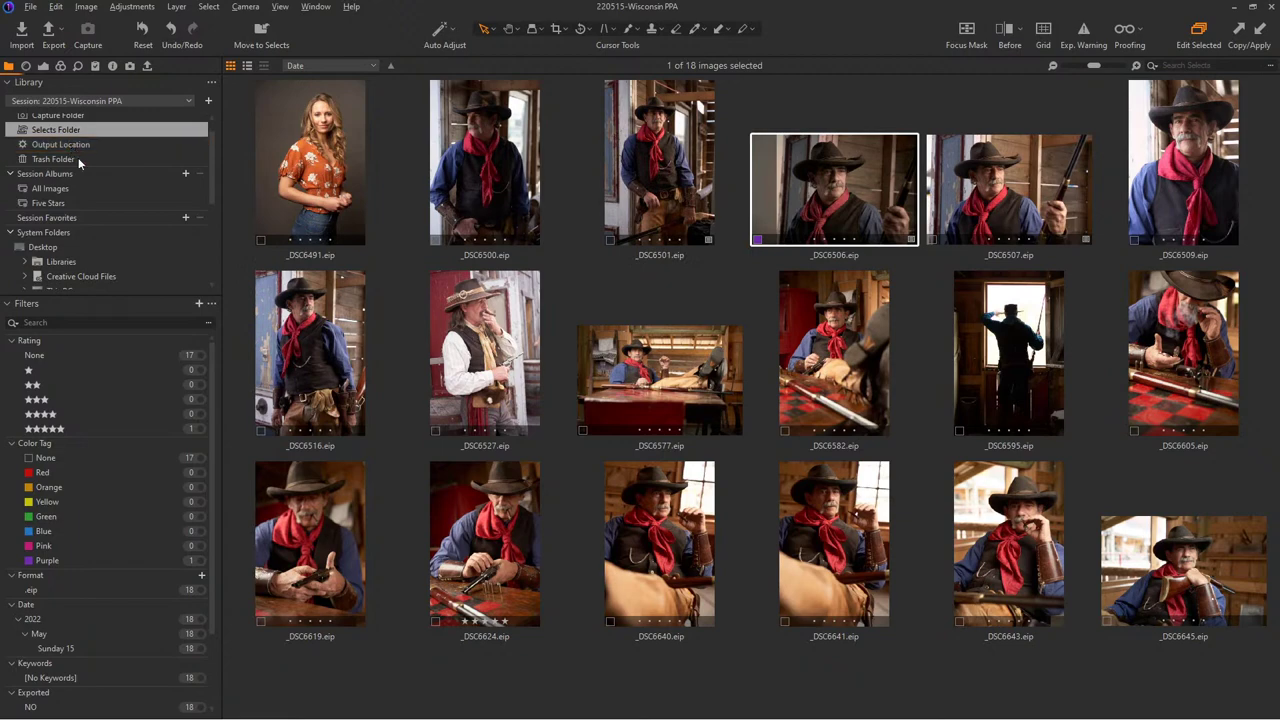
- Open Output Location and display all of its finished portraits together as large previews
left_click(71, 146)
left_click(252, 165)
key("ctrl+a")
key("ctrl+b")
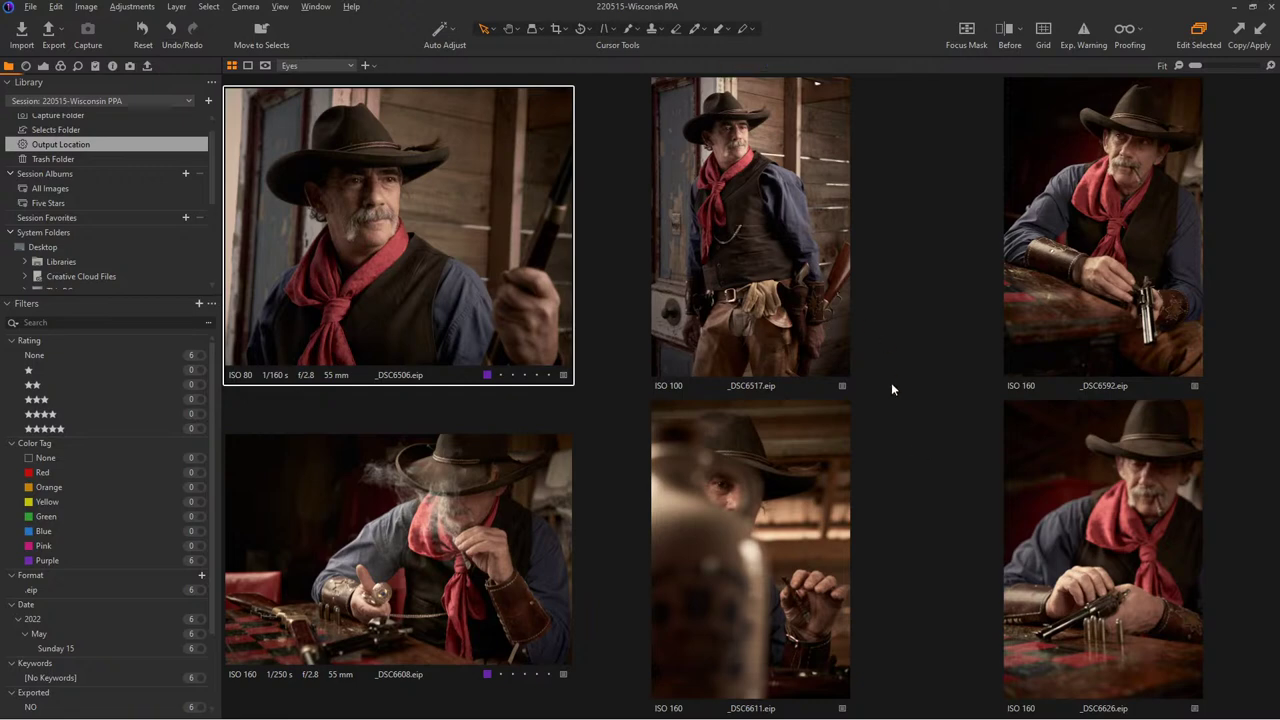
- Examine which adjustments and layers copied from _DSC6517.eip are ticked in the Adjustments Clipboard
left_click(148, 66)
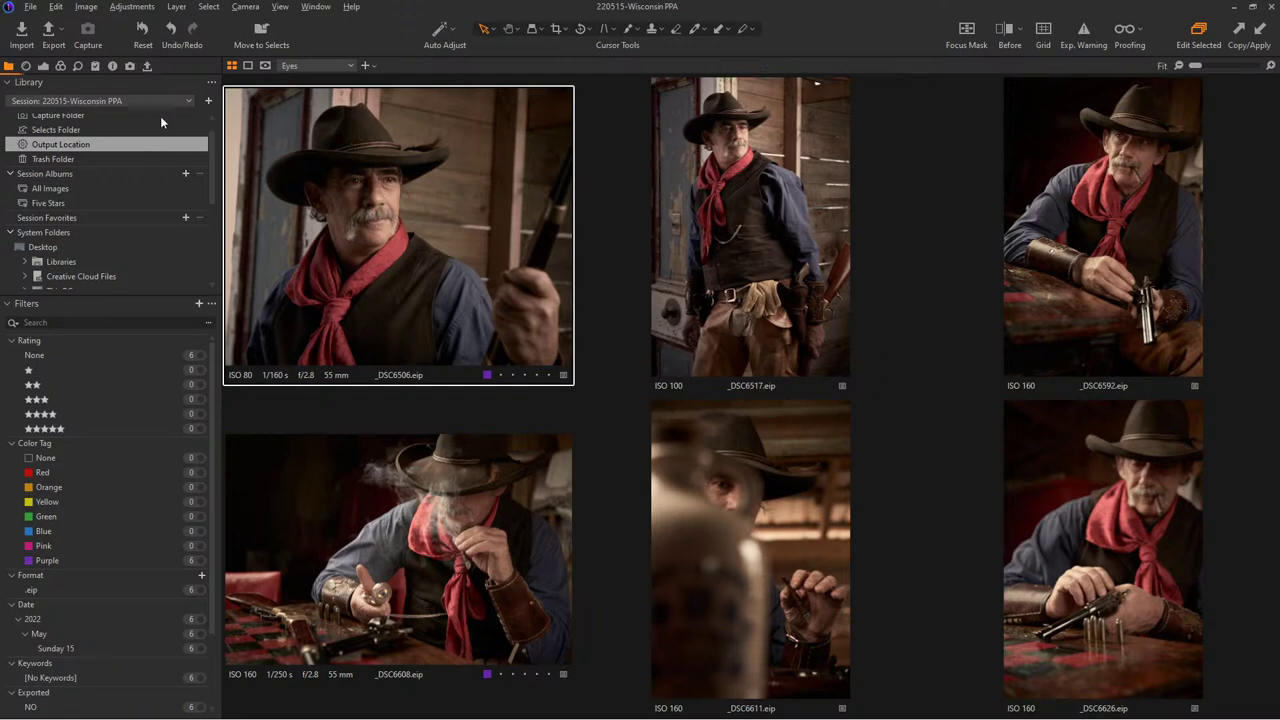
left_click(95, 66)
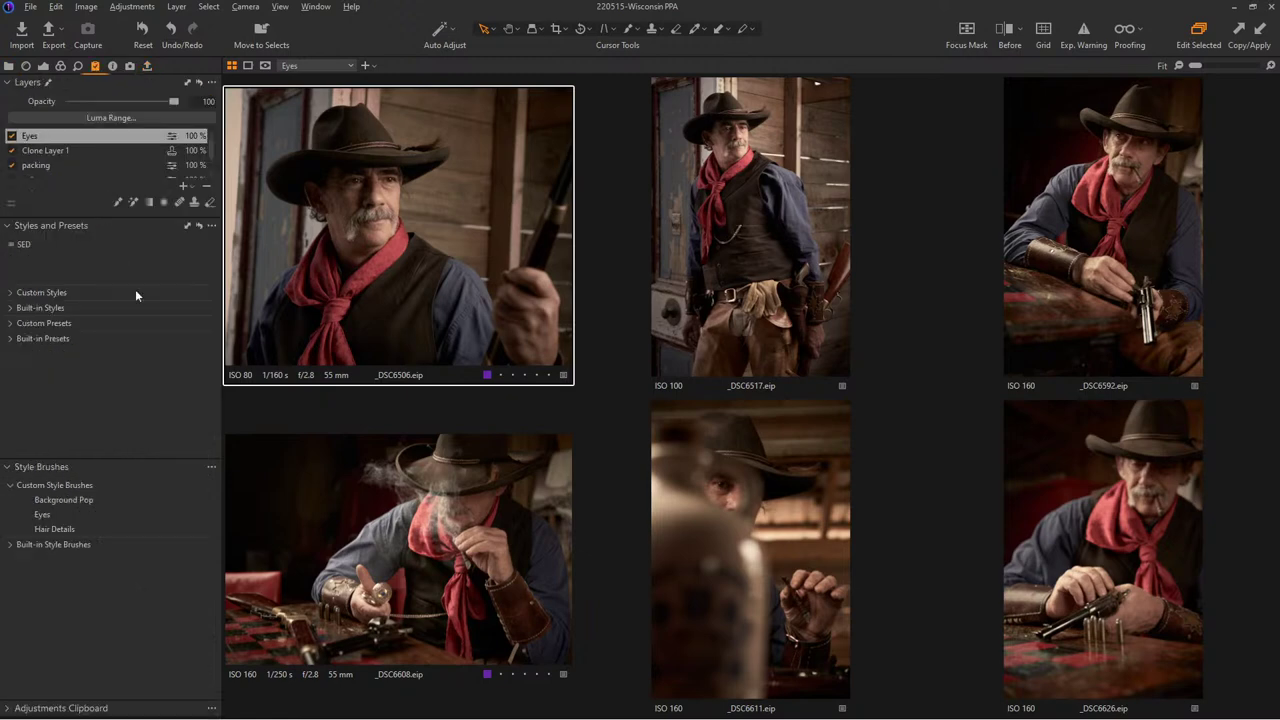
left_click(60, 708)
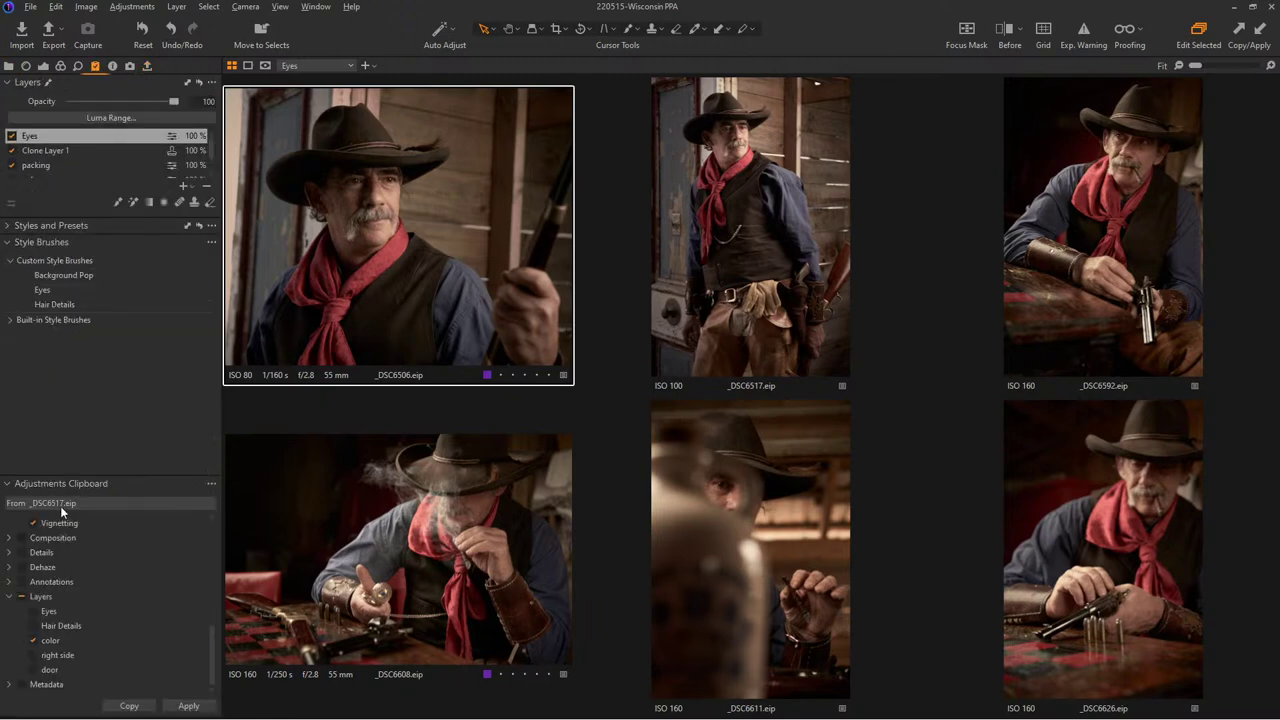
scroll(90, 600, "up", 5)
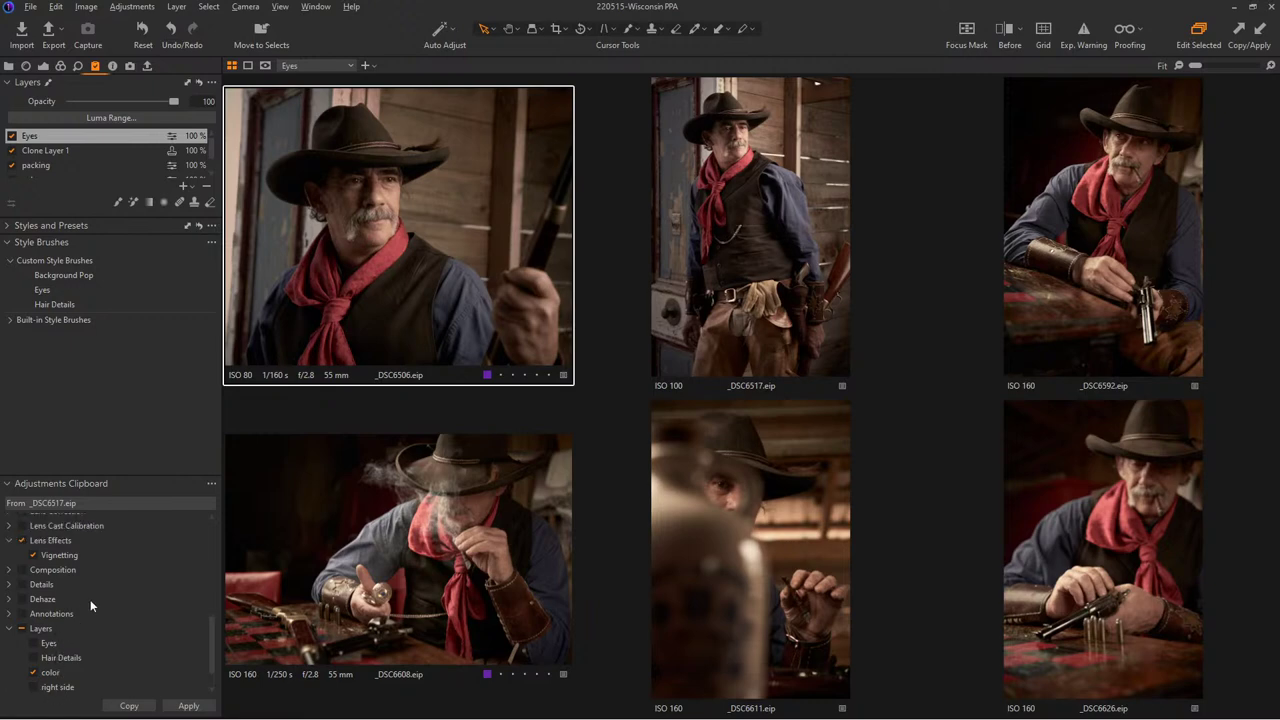
scroll(140, 615, "up", 3)
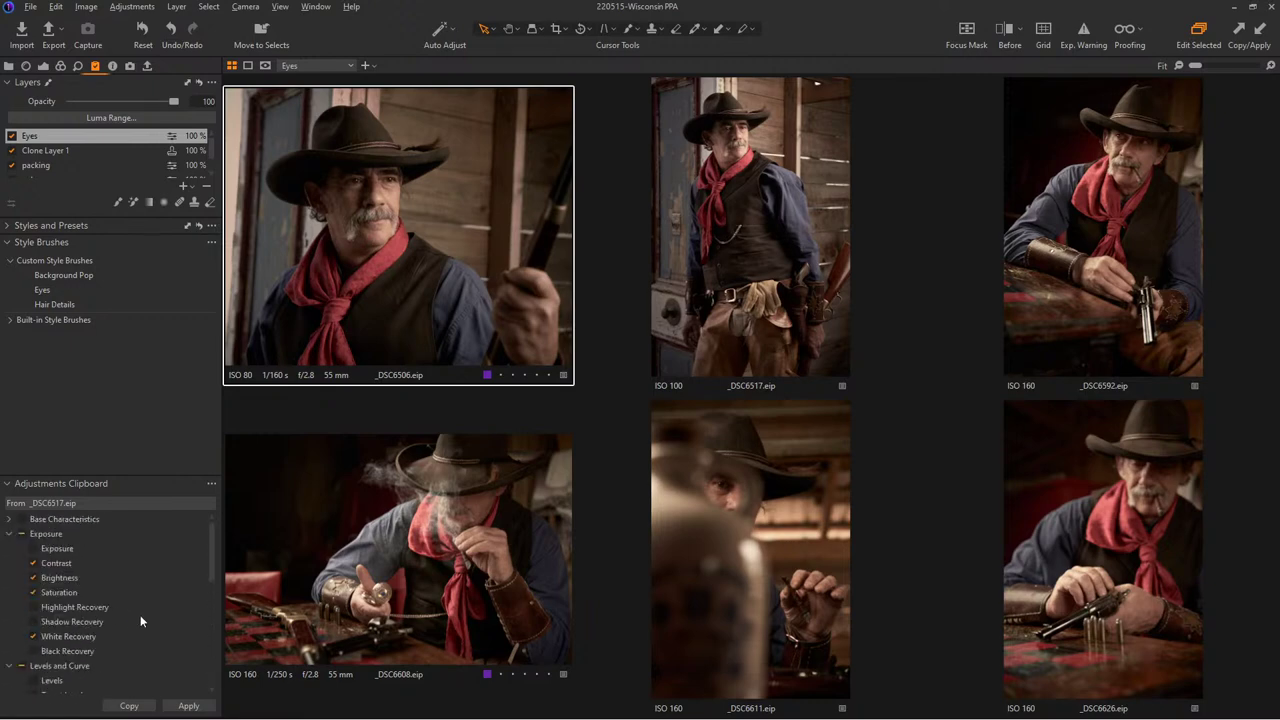
scroll(140, 615, "down", 10)
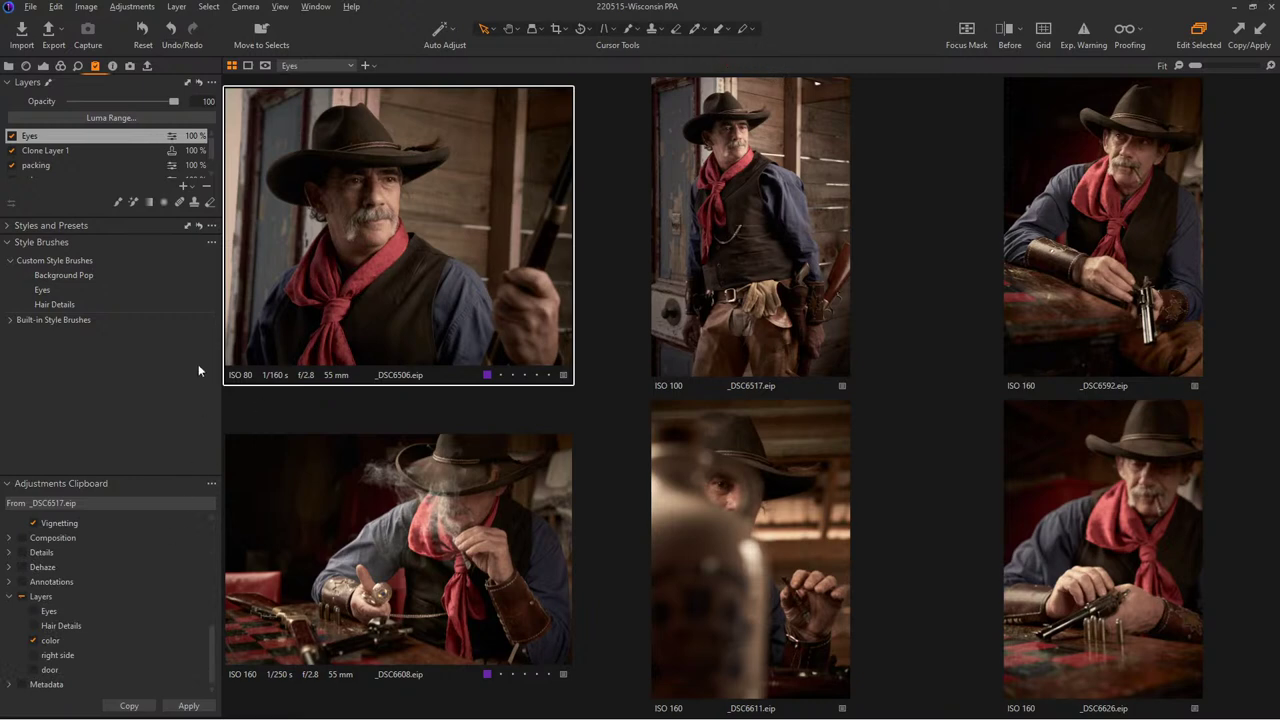
- Compare the finished portraits for a consistent look, both as thumbnails and as large previews
key("g")
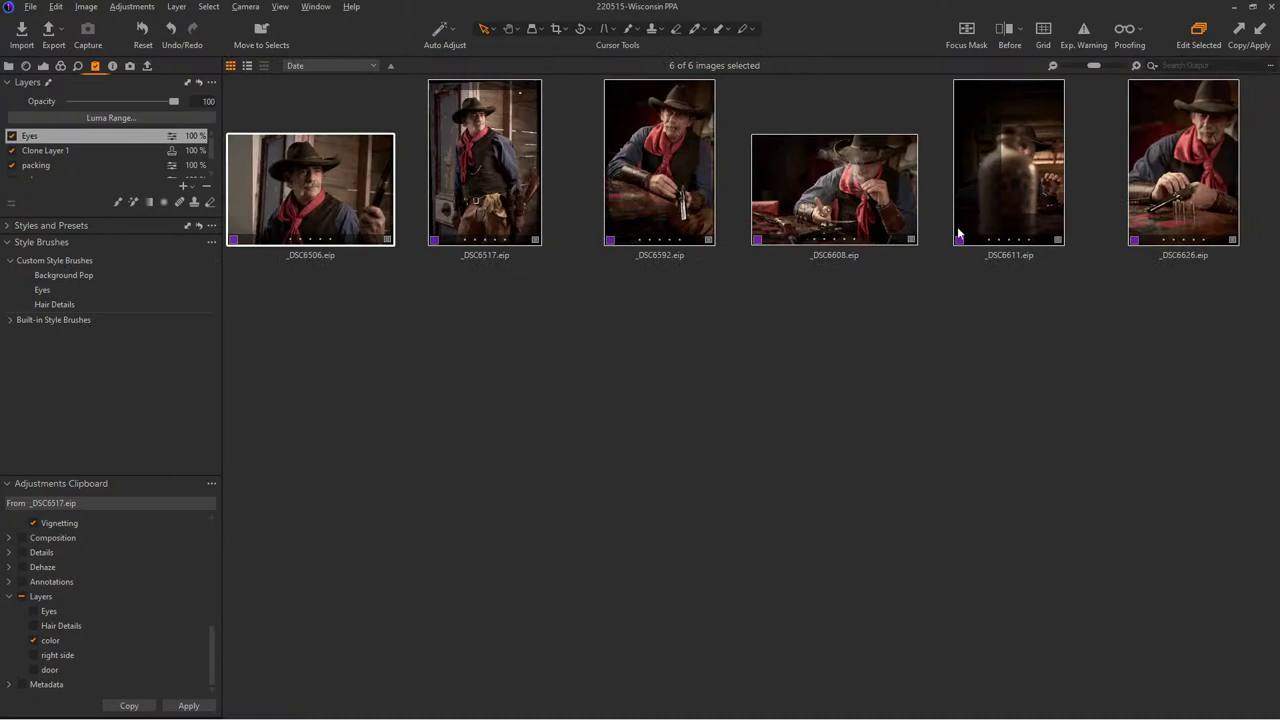
key("g")
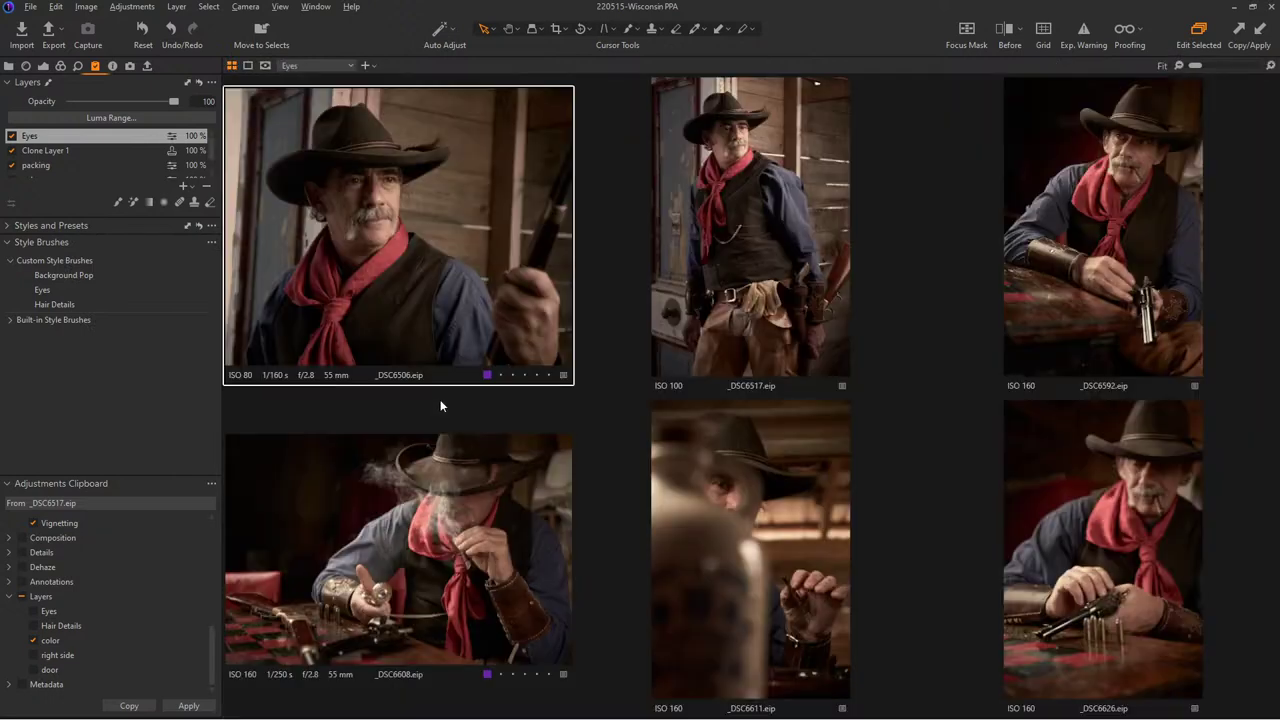
left_click(9, 66)
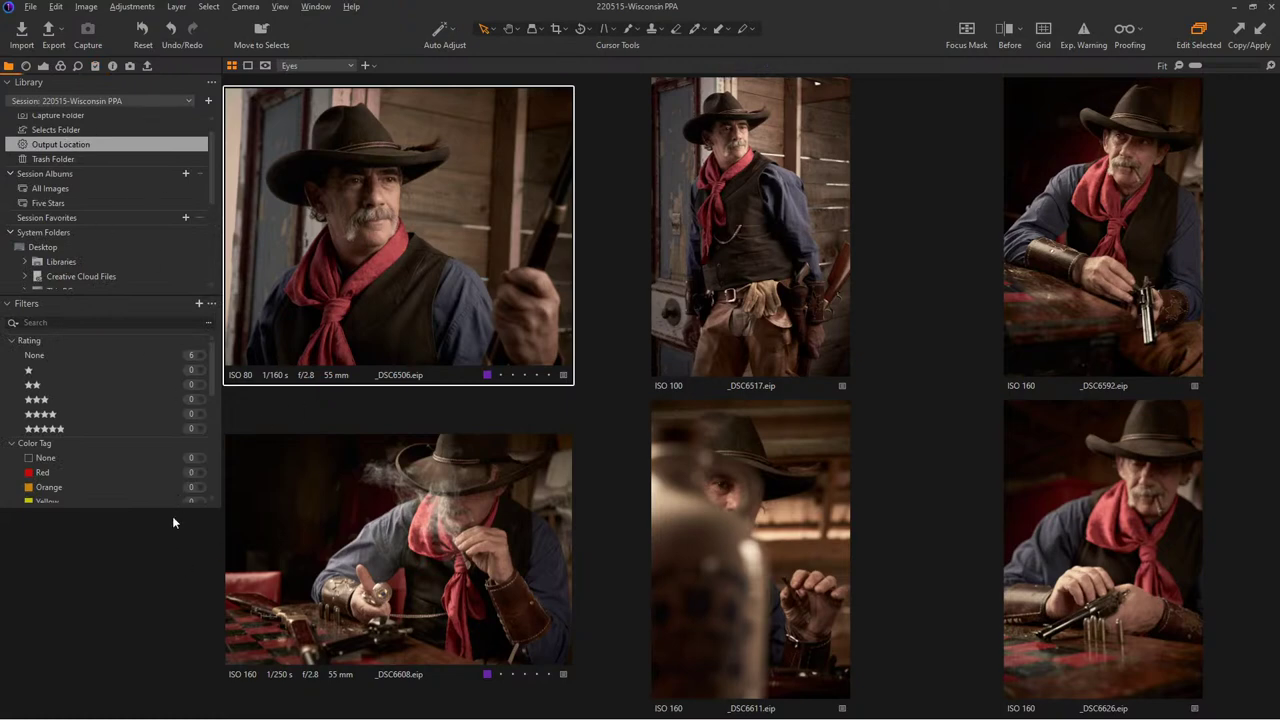
left_click(713, 222)
key("g")
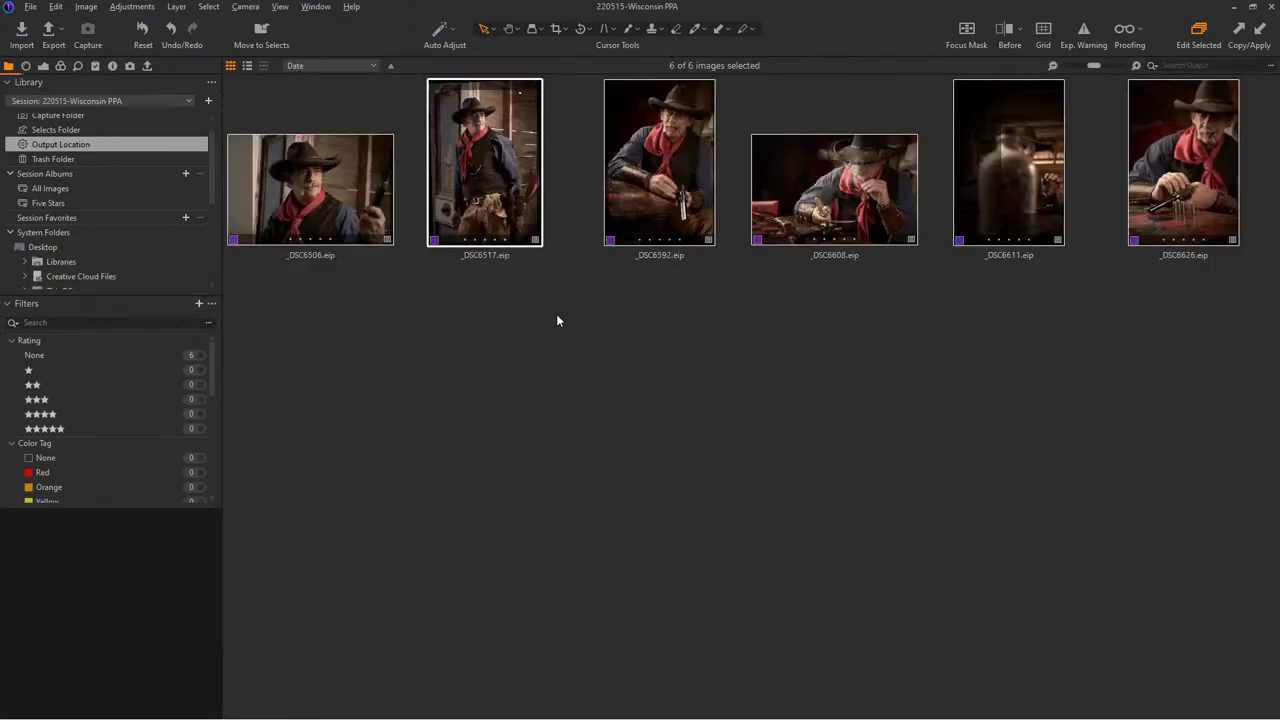
key("g")
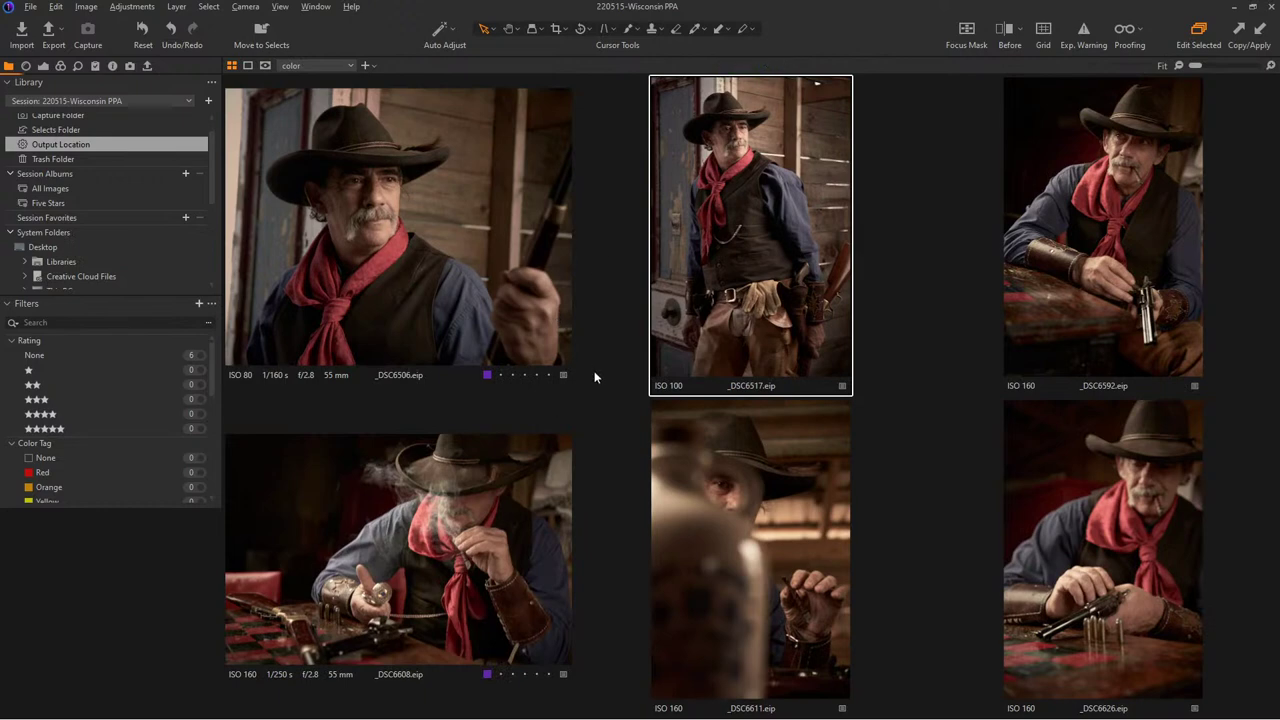
- In the All Images album, select the first run of red-scarf cowboy portraits, ending with _DSC6517.eip
left_click(90, 156)
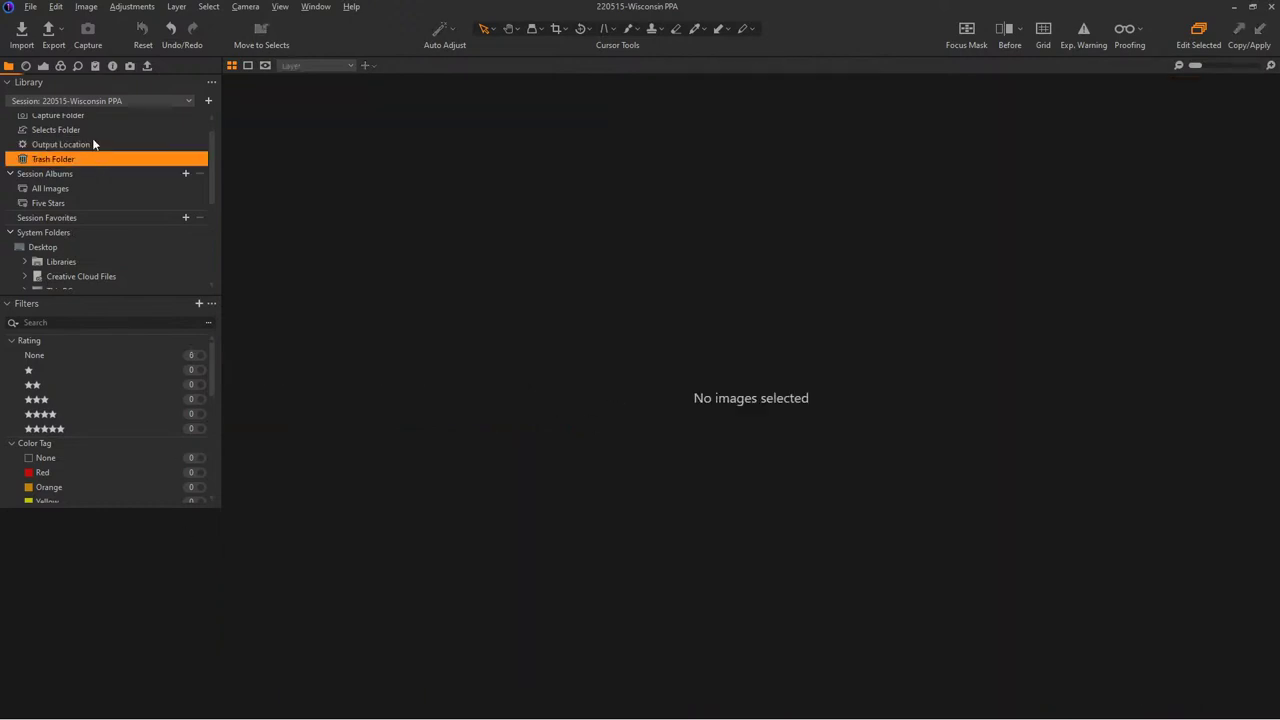
left_click(50, 188)
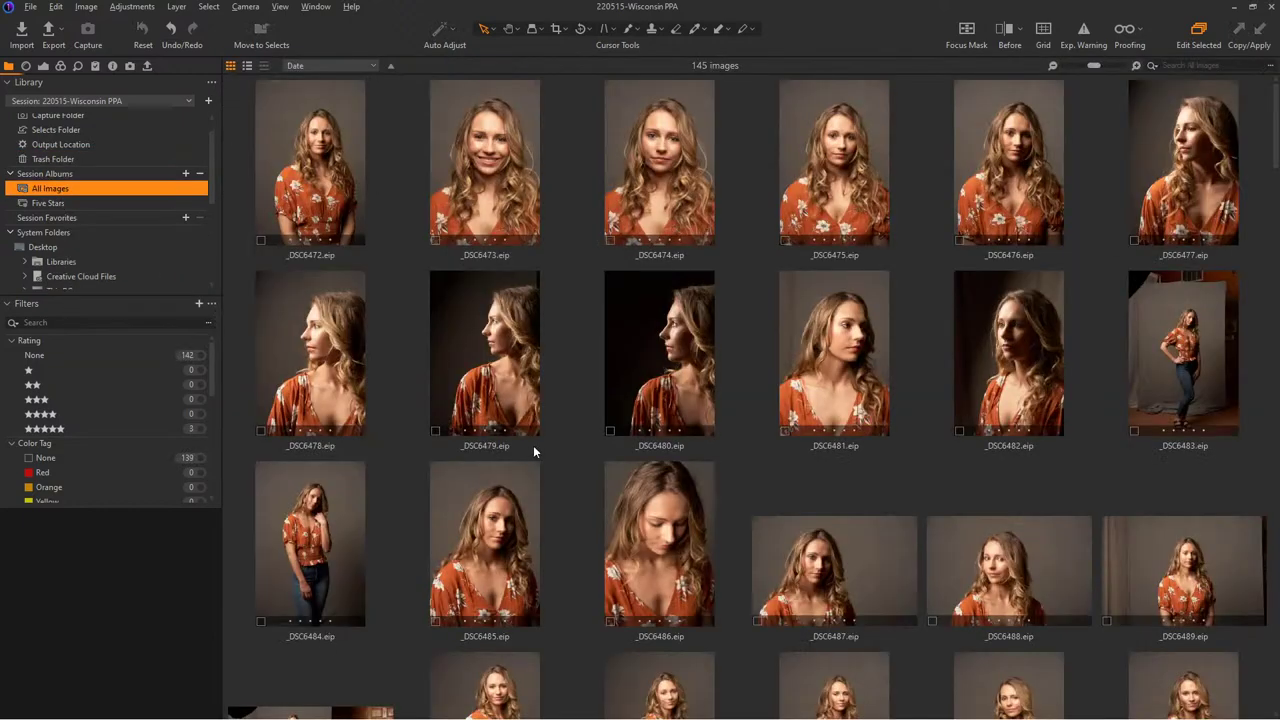
scroll(700, 455, "down", 2)
scroll(750, 460, "down", 7)
scroll(790, 420, "up", 1)
left_click(810, 350)
scroll(779, 412, "down", 6)
scroll(779, 412, "down", 3)
scroll(764, 432, "up", 4)
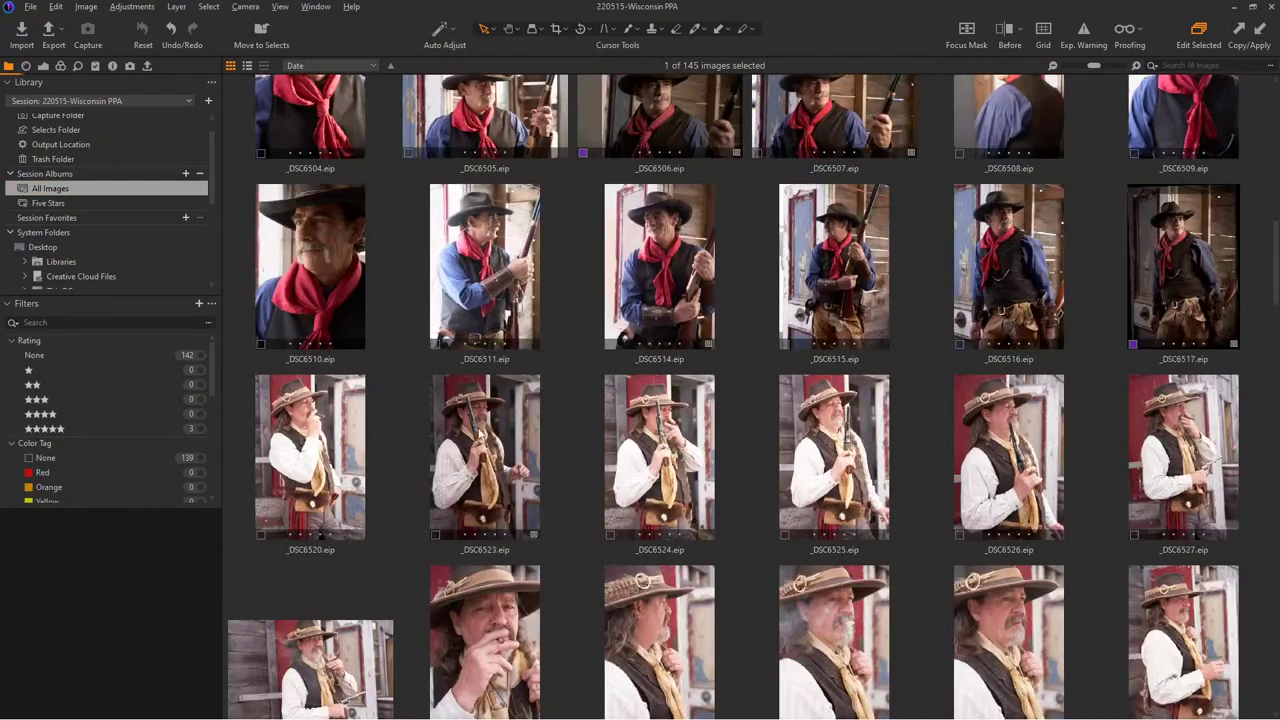
left_click(1145, 315, "shift")
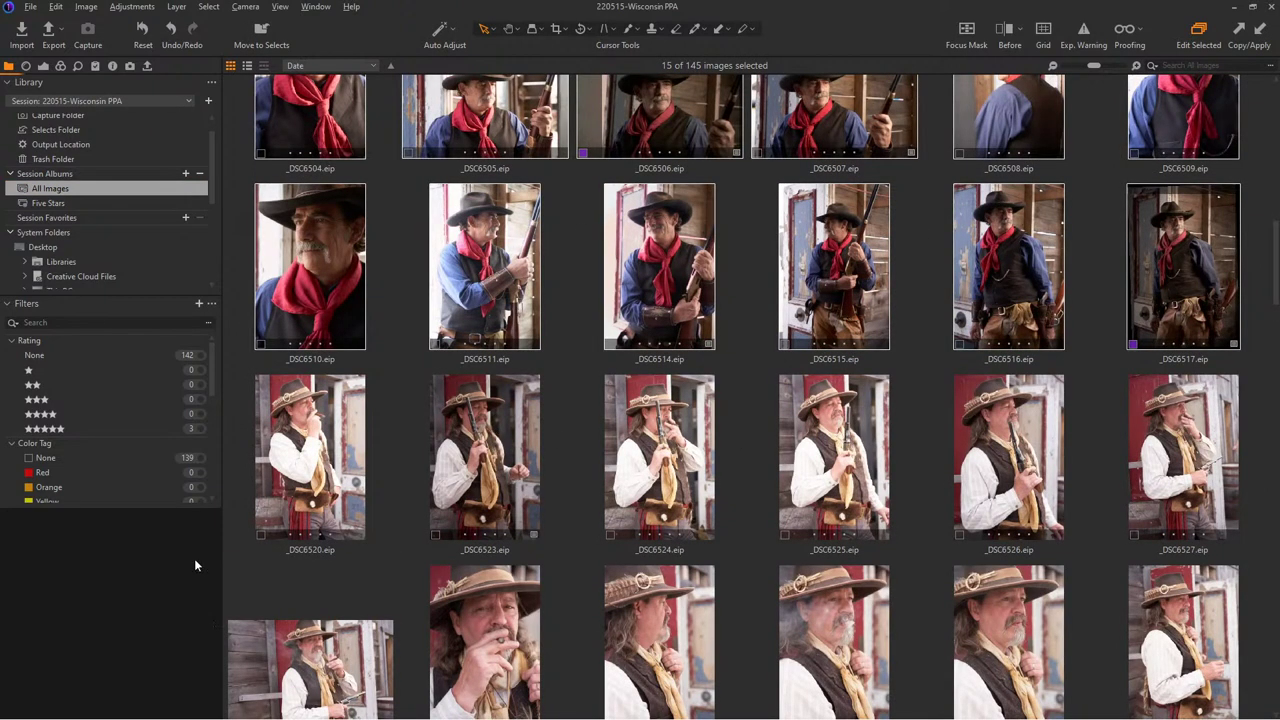
- Create a job identifier from the model's first name plus Cowboy, and assign it to the selected portraits
scroll(180, 480, "down", 3)
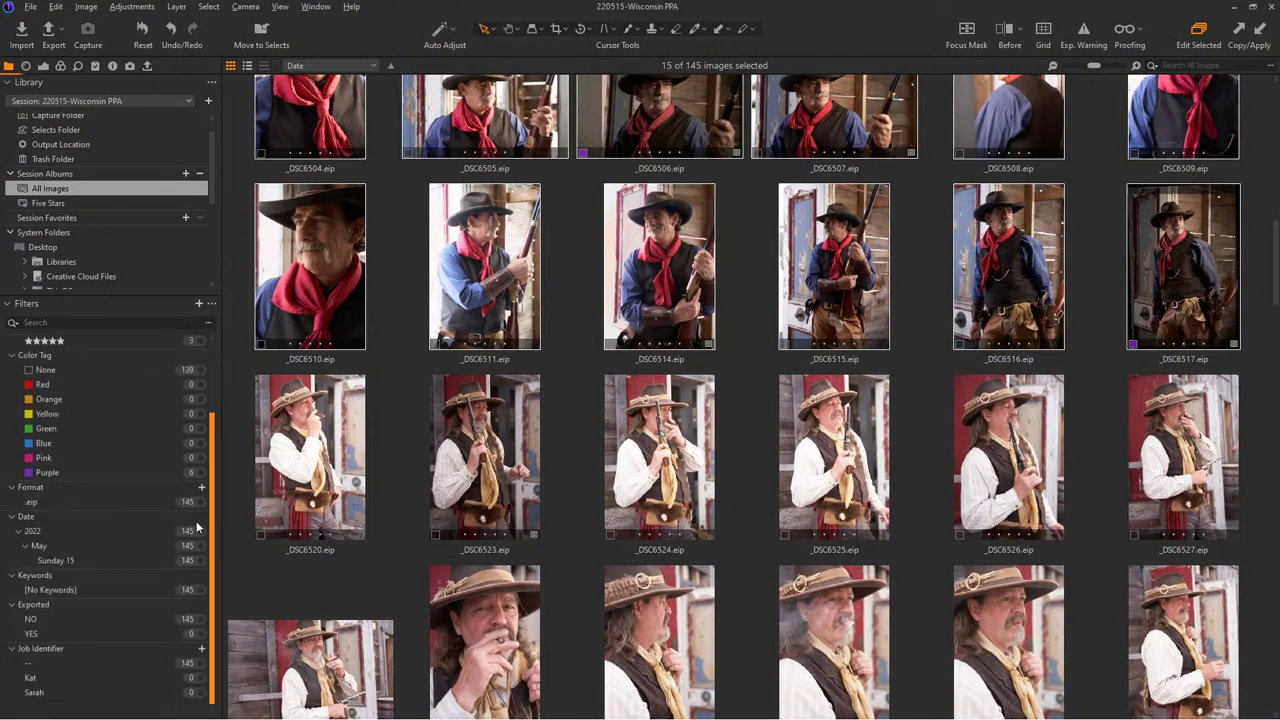
left_click(202, 650)
type("Nick Cowboy")
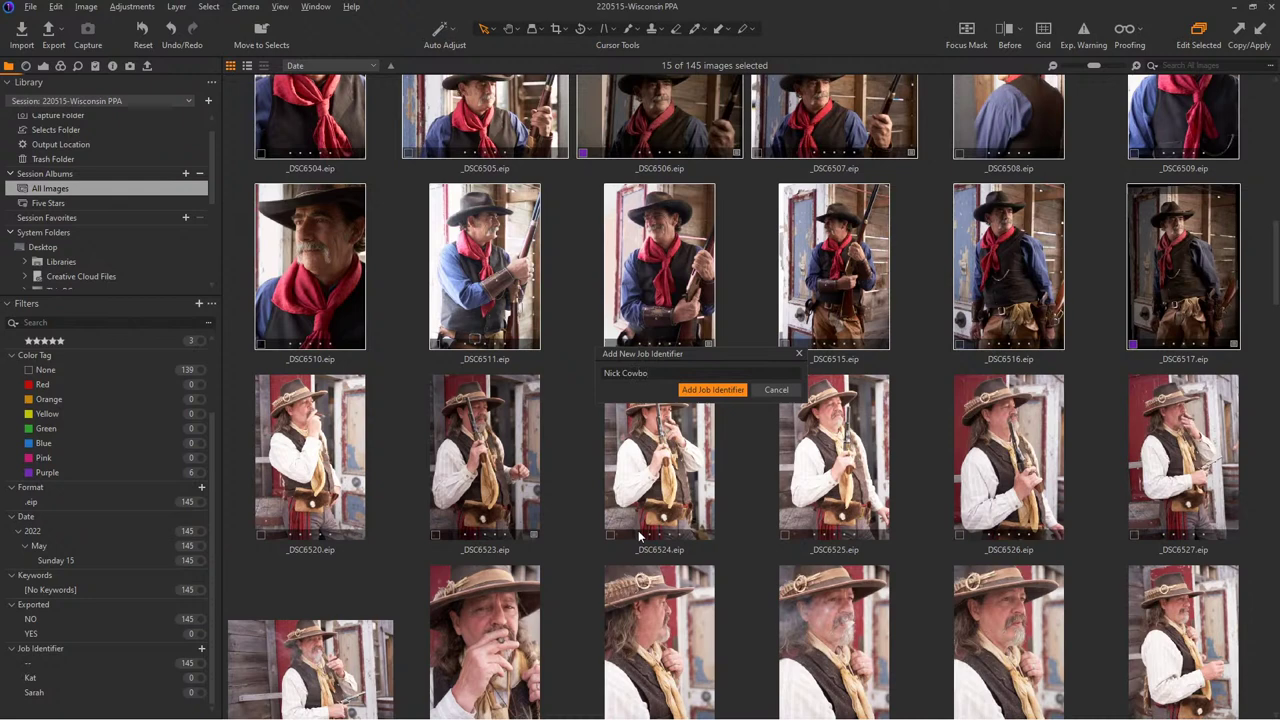
left_click(721, 388)
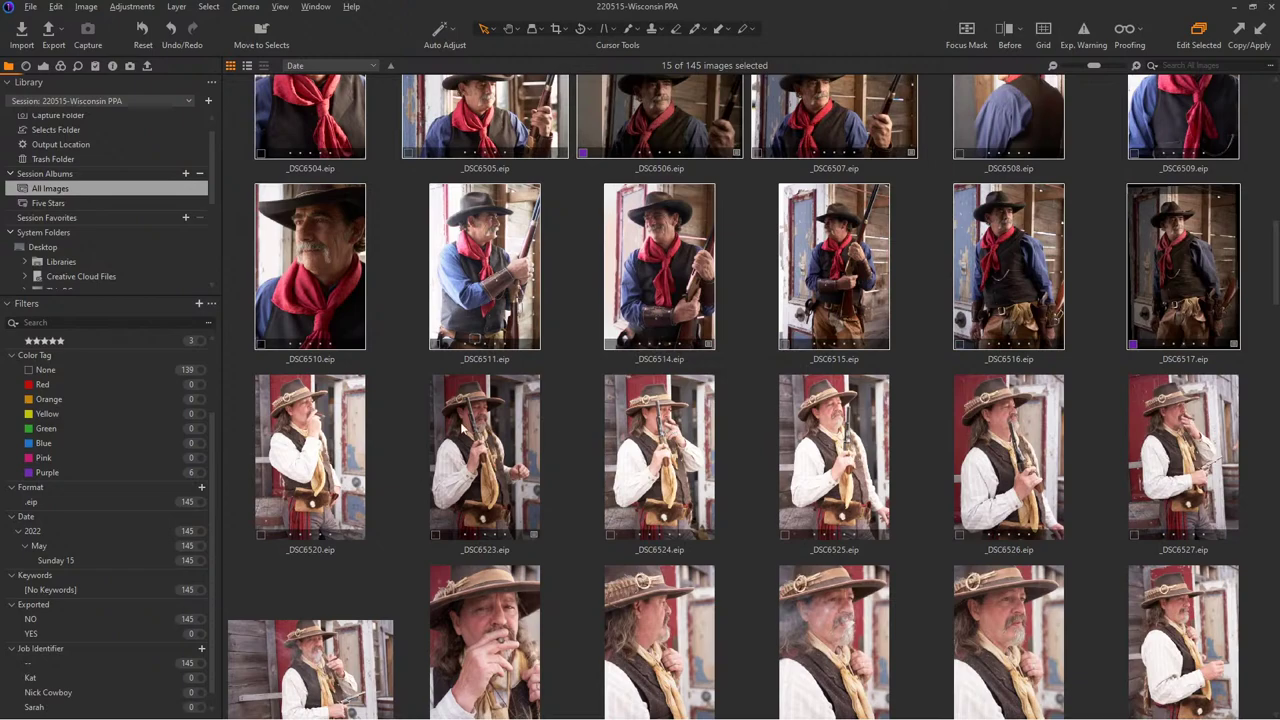
left_click_drag(330, 316, 56, 694)
- Select the cowboy photos from _DSC6577.eip through _DSC6594.eip and assign them to the new cowboy job identifier
scroll(614, 554, "down", 15)
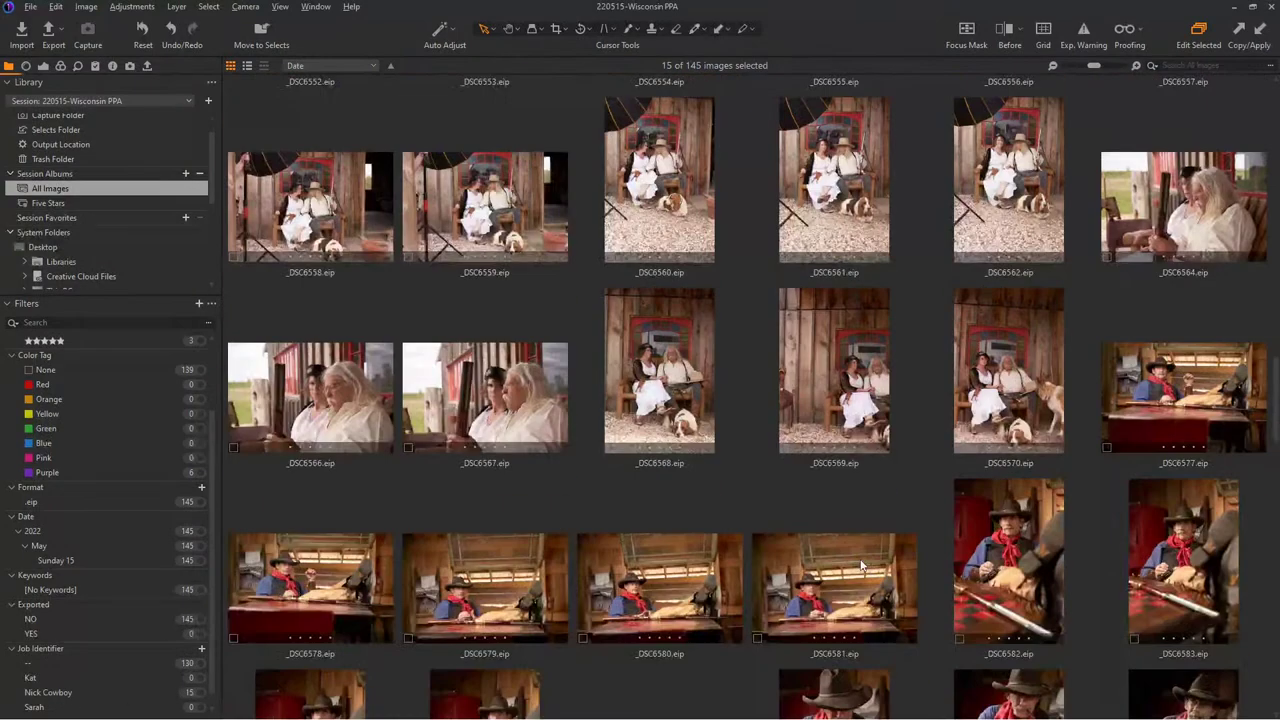
scroll(867, 549, "down", 3)
scroll(867, 549, "up", 2)
left_click(1167, 308)
scroll(734, 488, "down", 3)
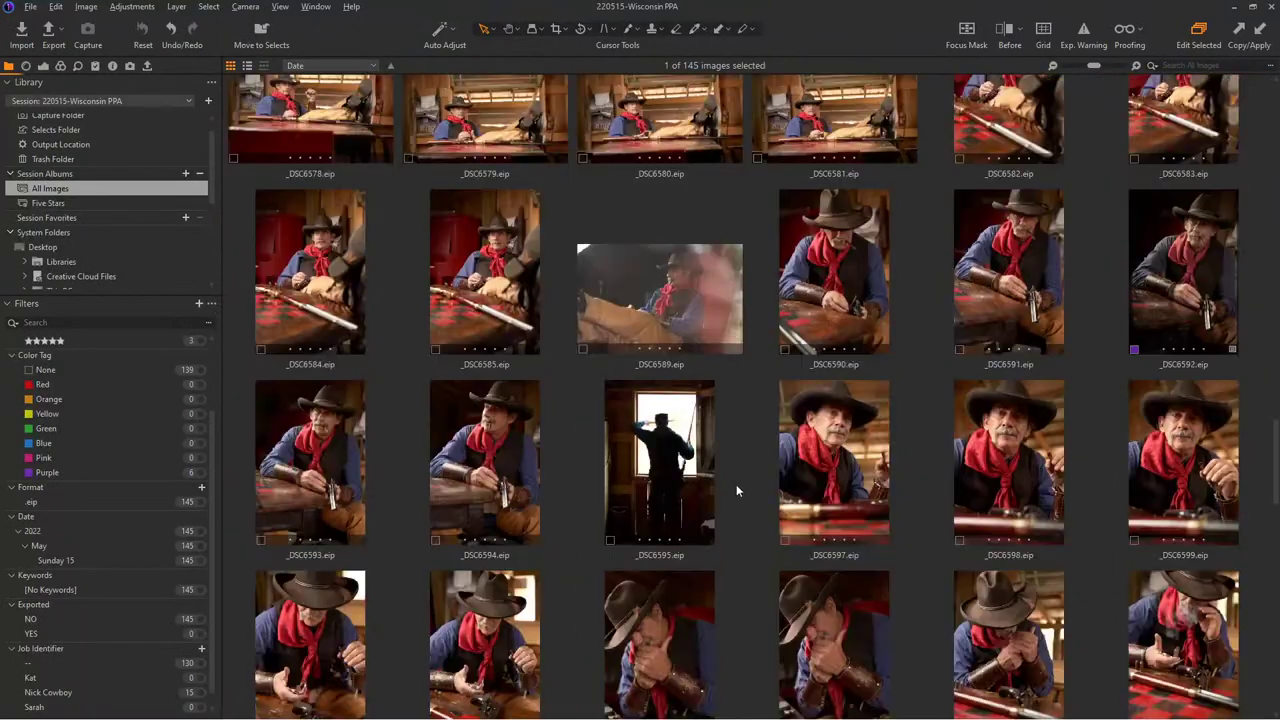
left_click(508, 462, "shift")
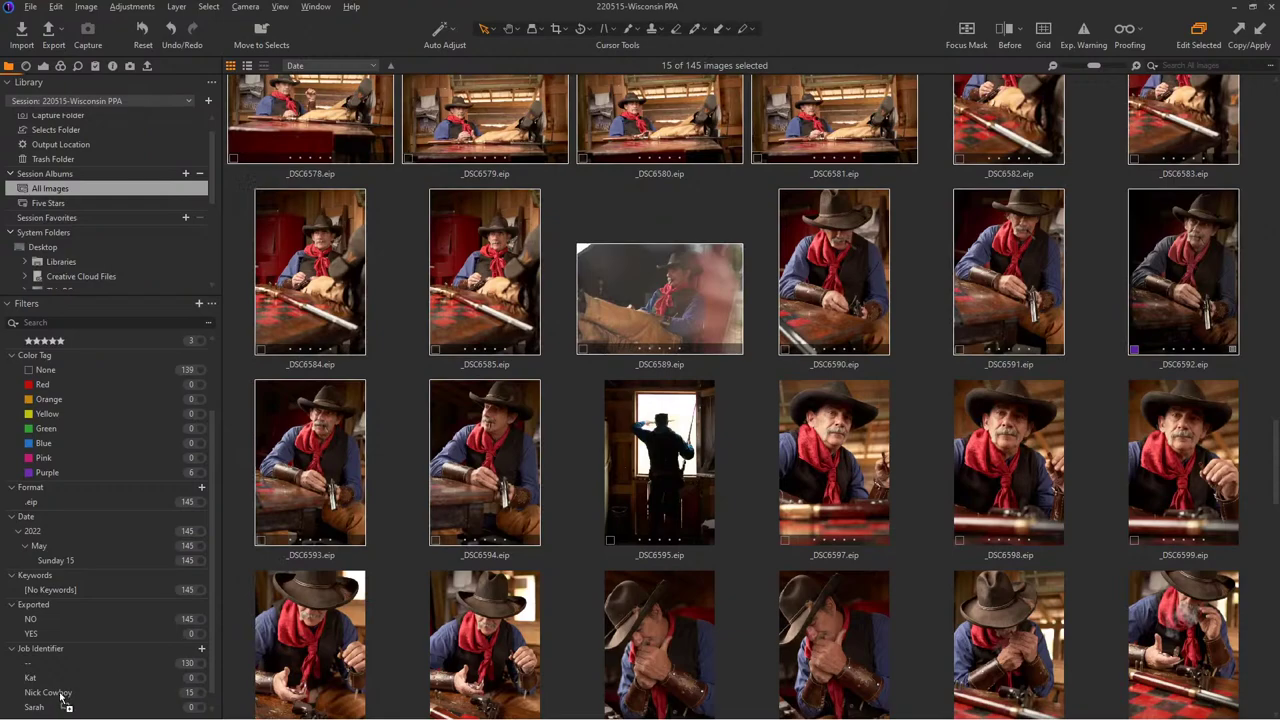
- Select the photos from _DSC6597.eip through _DSC6626.eip and assign them to the cowboy job identifier
left_click(831, 492)
scroll(724, 493, "down", 5)
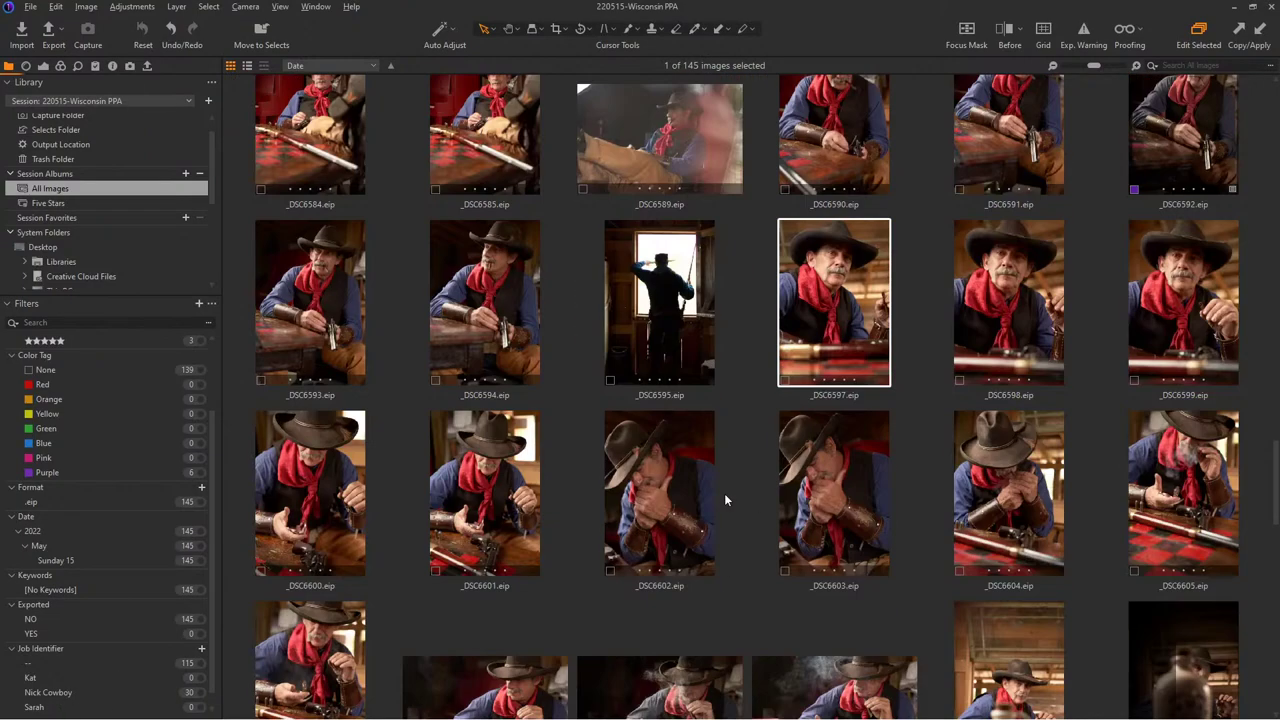
scroll(1020, 410, "down", 7)
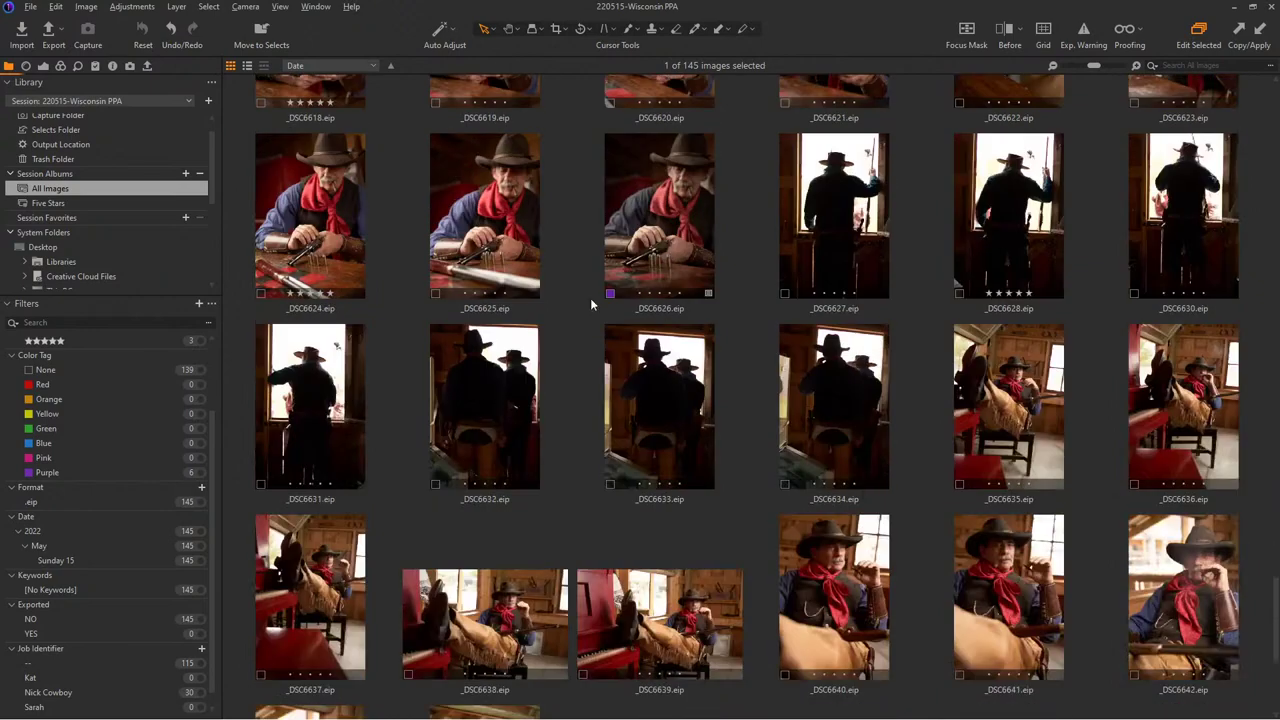
left_click(590, 298, "shift")
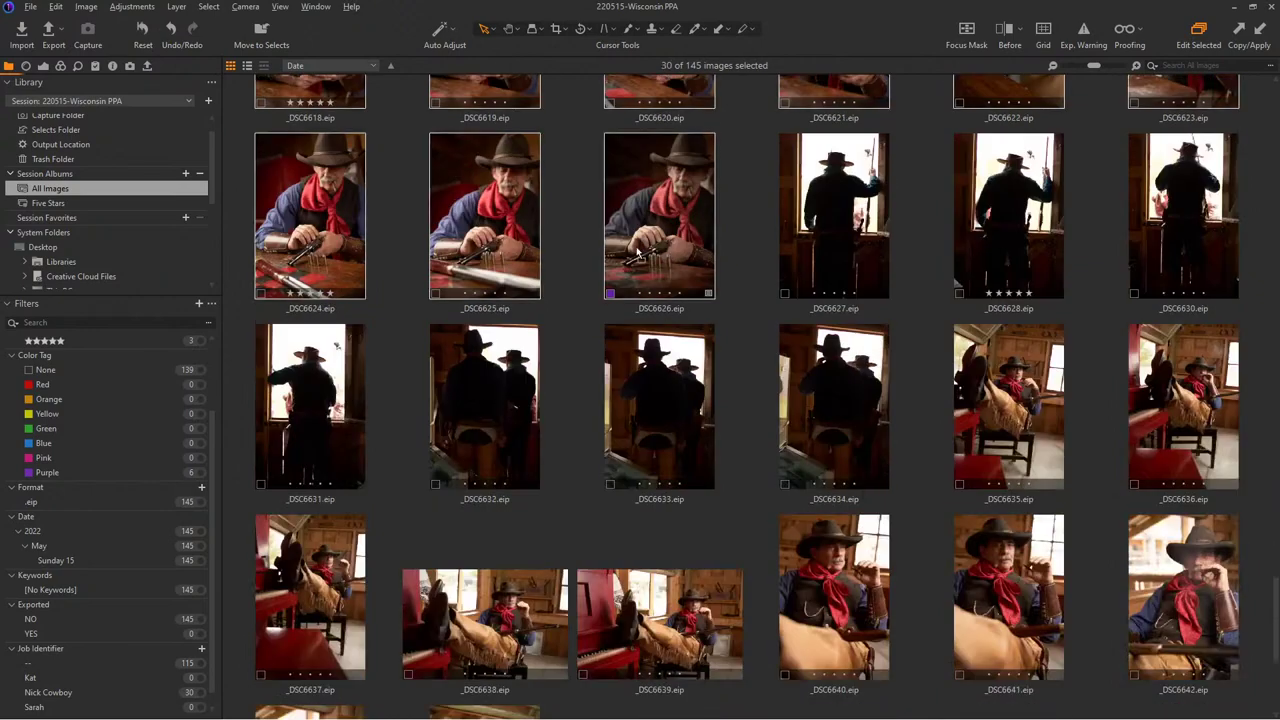
- Select the photos from _DSC6635.eip through _DSC6647.eip and assign them to the cowboy job identifier
left_click(1034, 428)
scroll(792, 476, "down", 4)
left_click(954, 505, "shift")
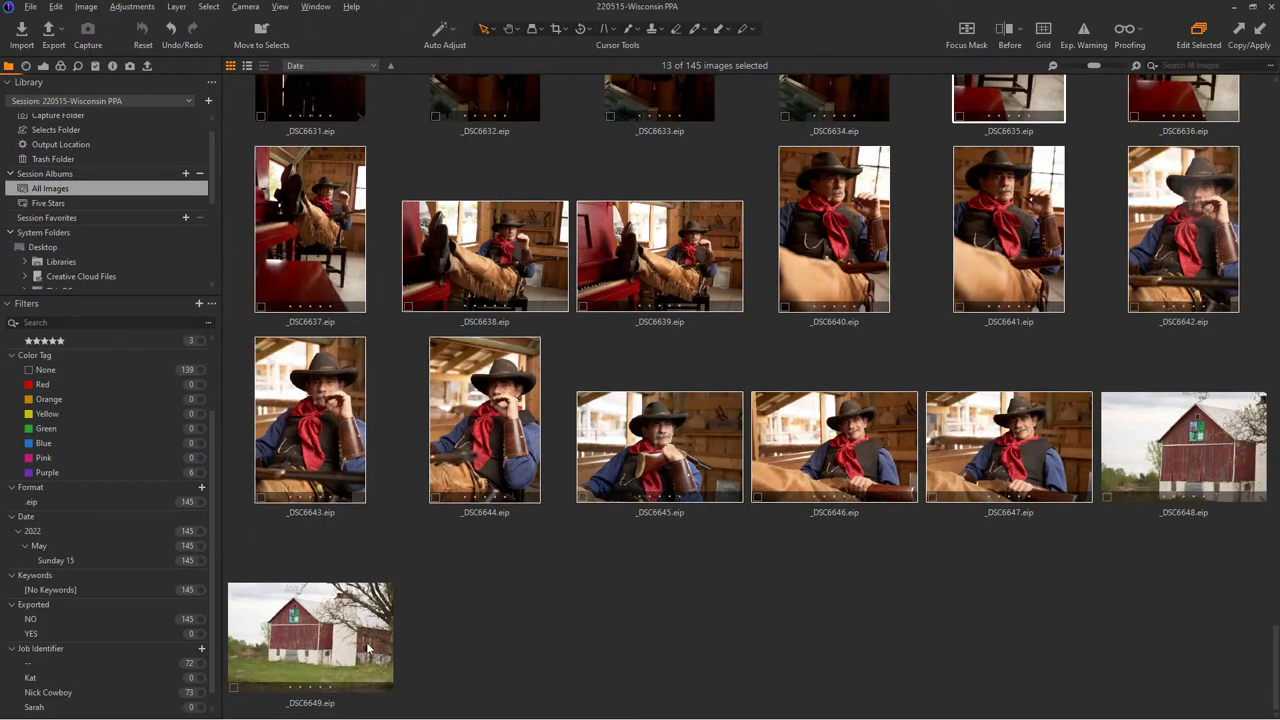
scroll(367, 424, "up", 5)
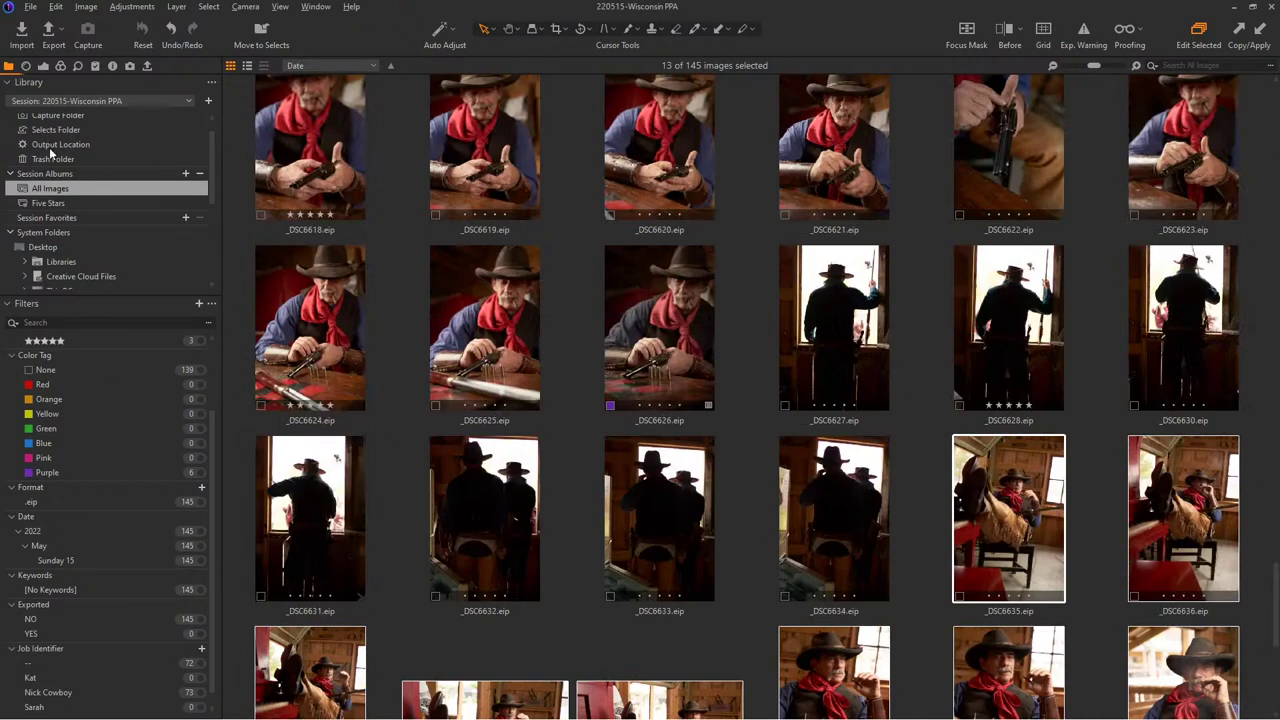
- Select all photos in Output Location and enable the eCO Export recipe, with the Photoshop recipe disabled
left_click(49, 147)
left_click(306, 250)
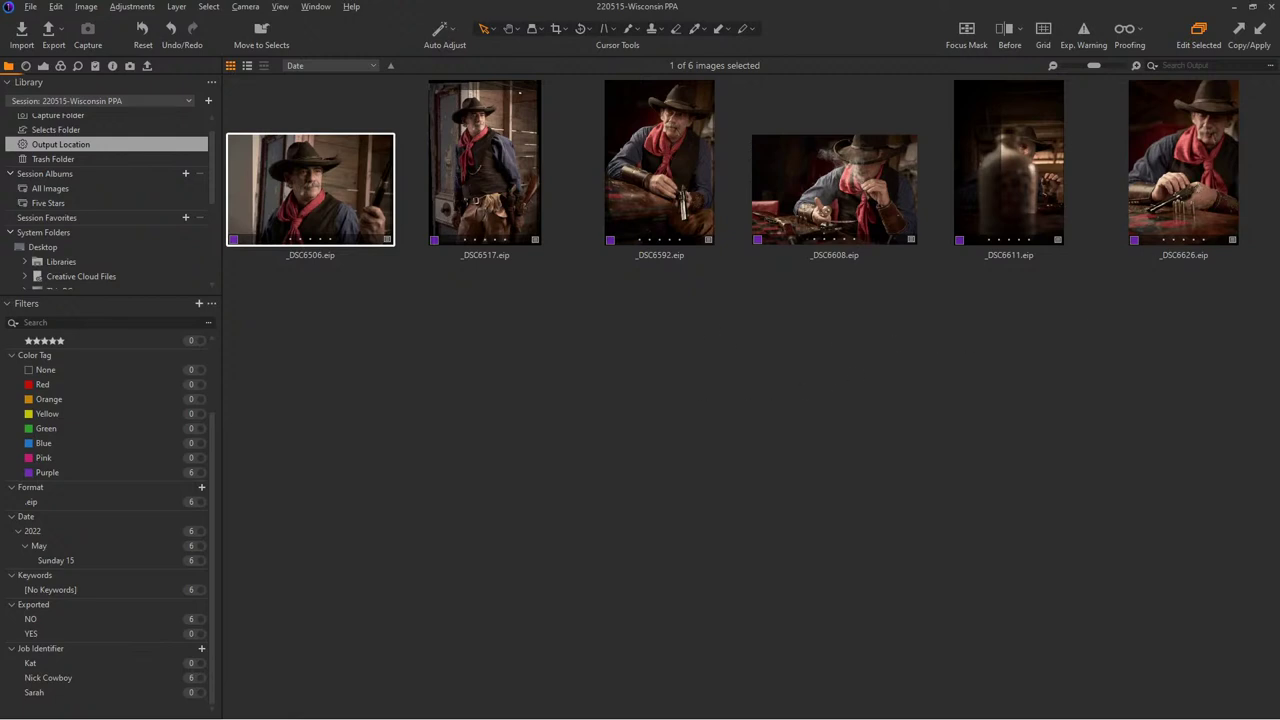
key("ctrl+a")
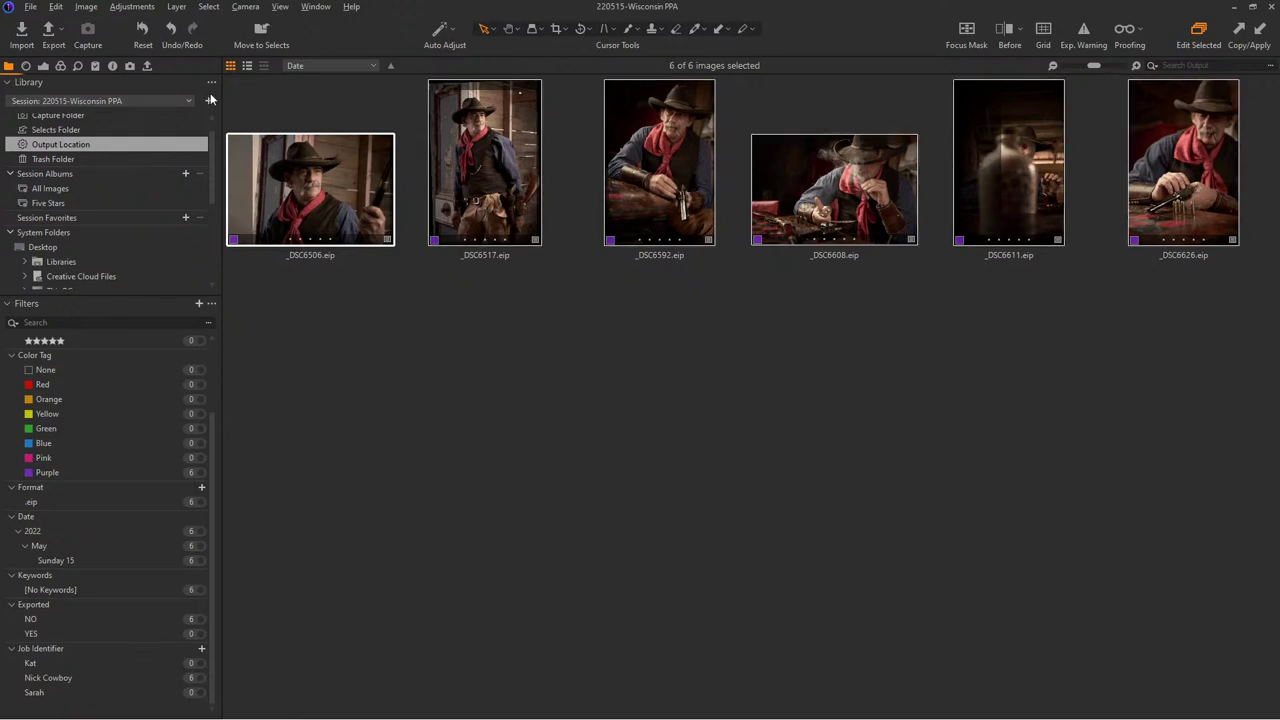
left_click(147, 65)
left_click(12, 101)
left_click(12, 117)
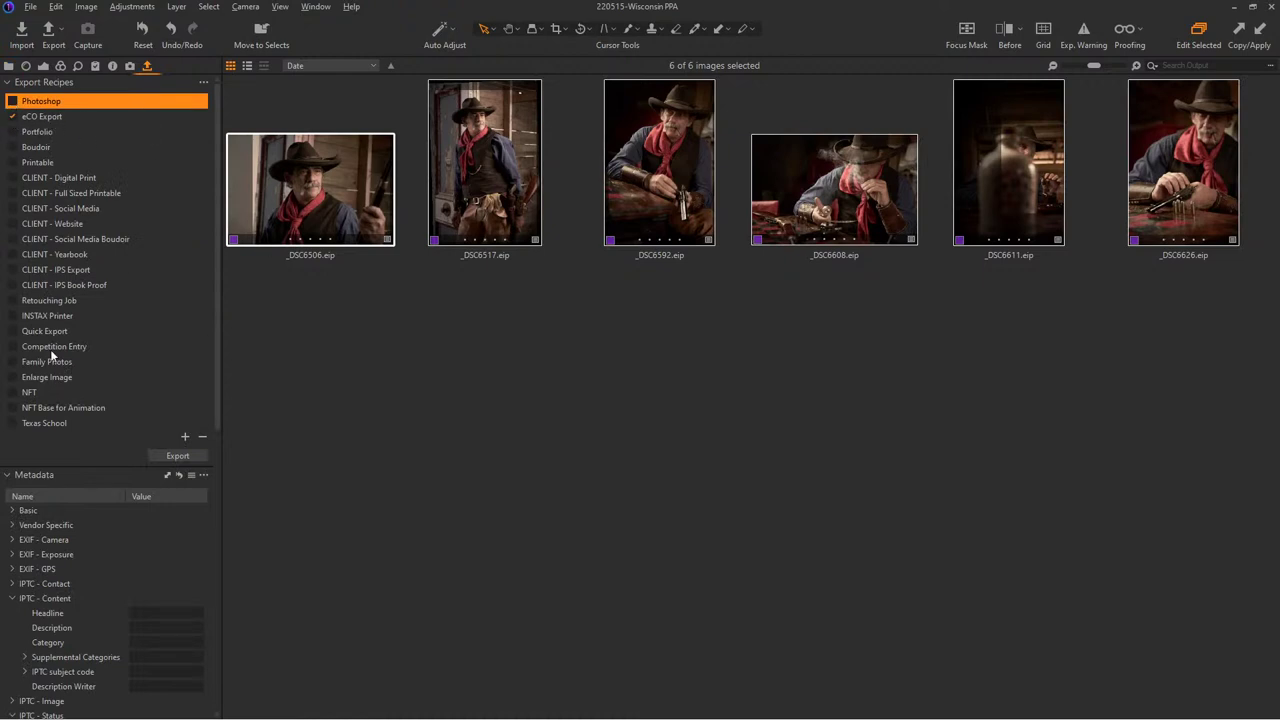
- Enable the CLIENT - Social Media export recipe and proof all selected photos with it as large previews
left_click(76, 208)
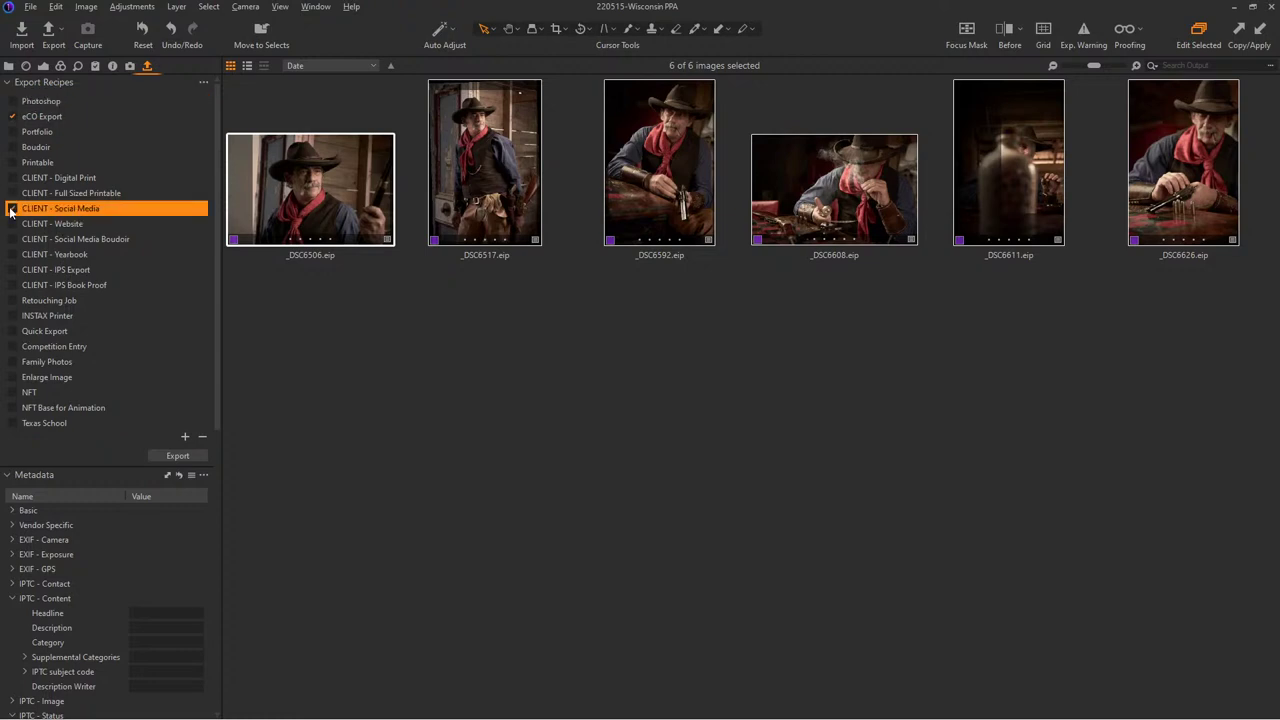
left_click(12, 209)
left_click(1122, 32)
key("ctrl+alt+v")
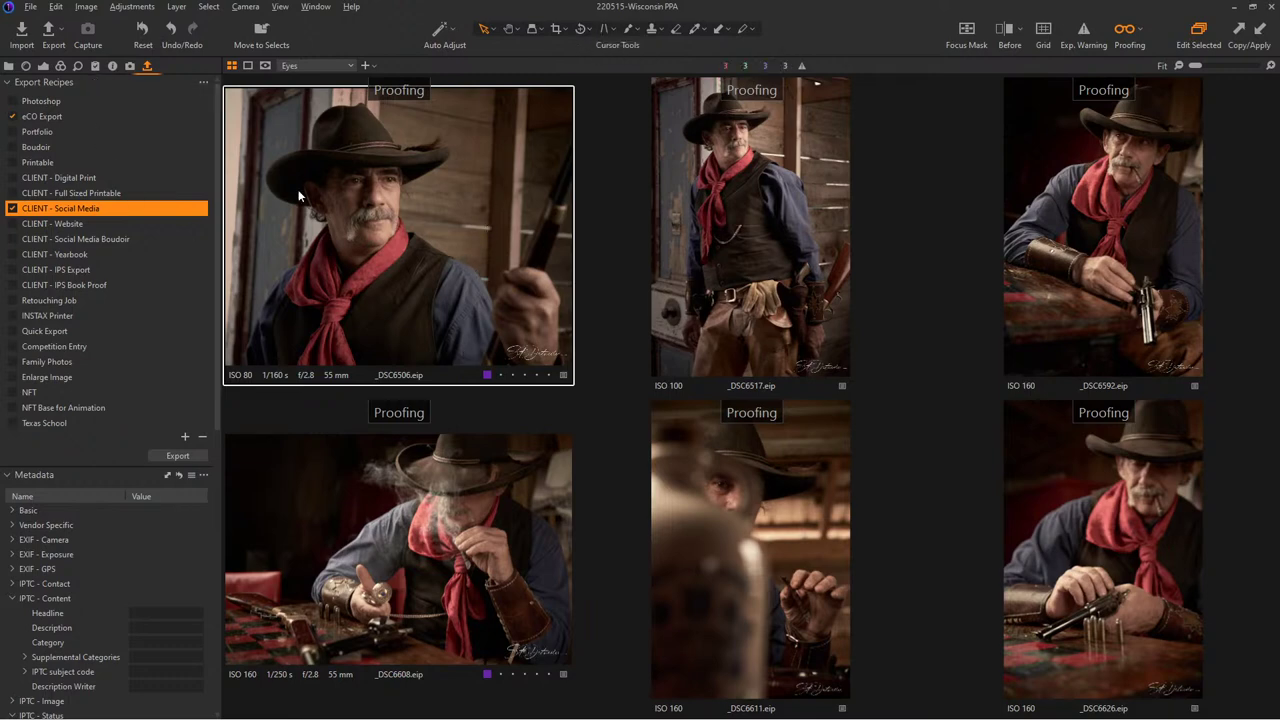
- Move the CLIENT - Social Media recipe's image watermark to the photos' lower-left corner and set its opacity to 33
scroll(154, 273, "down", 10)
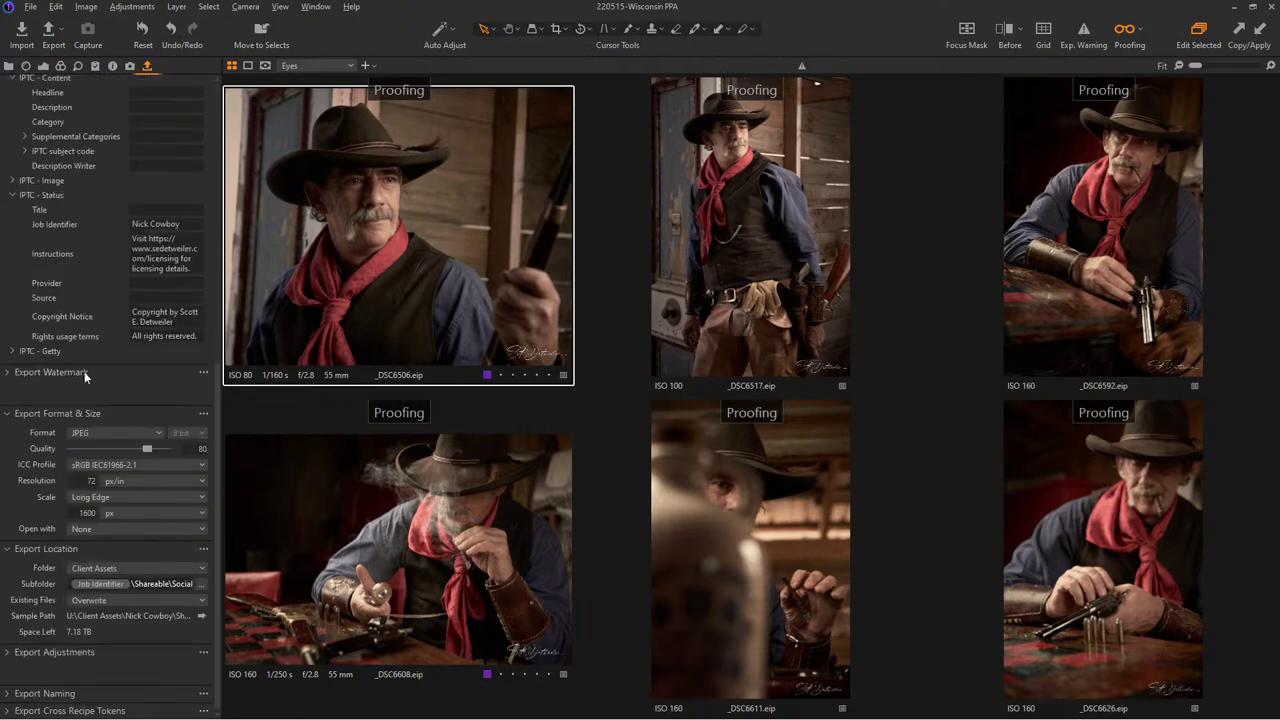
left_click(69, 371)
left_click_drag(535, 352, 538, 57)
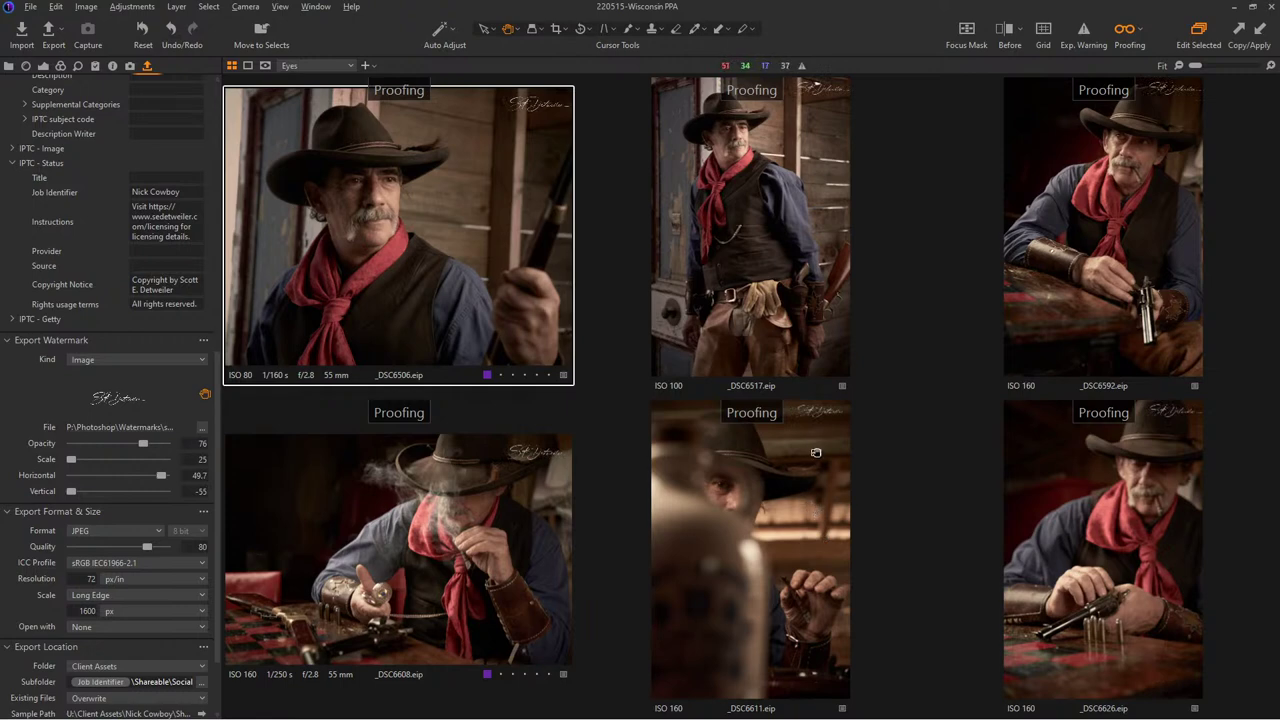
left_click_drag(816, 449, 659, 630)
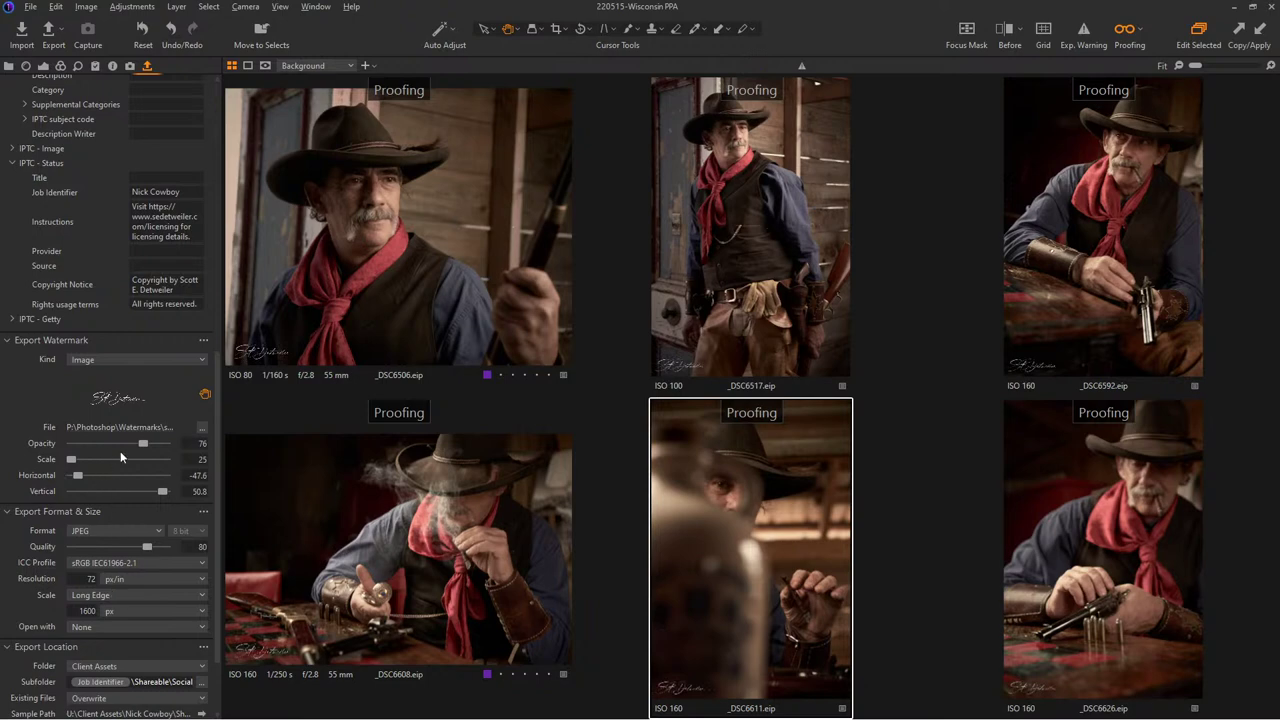
left_click_drag(139, 443, 92, 445)
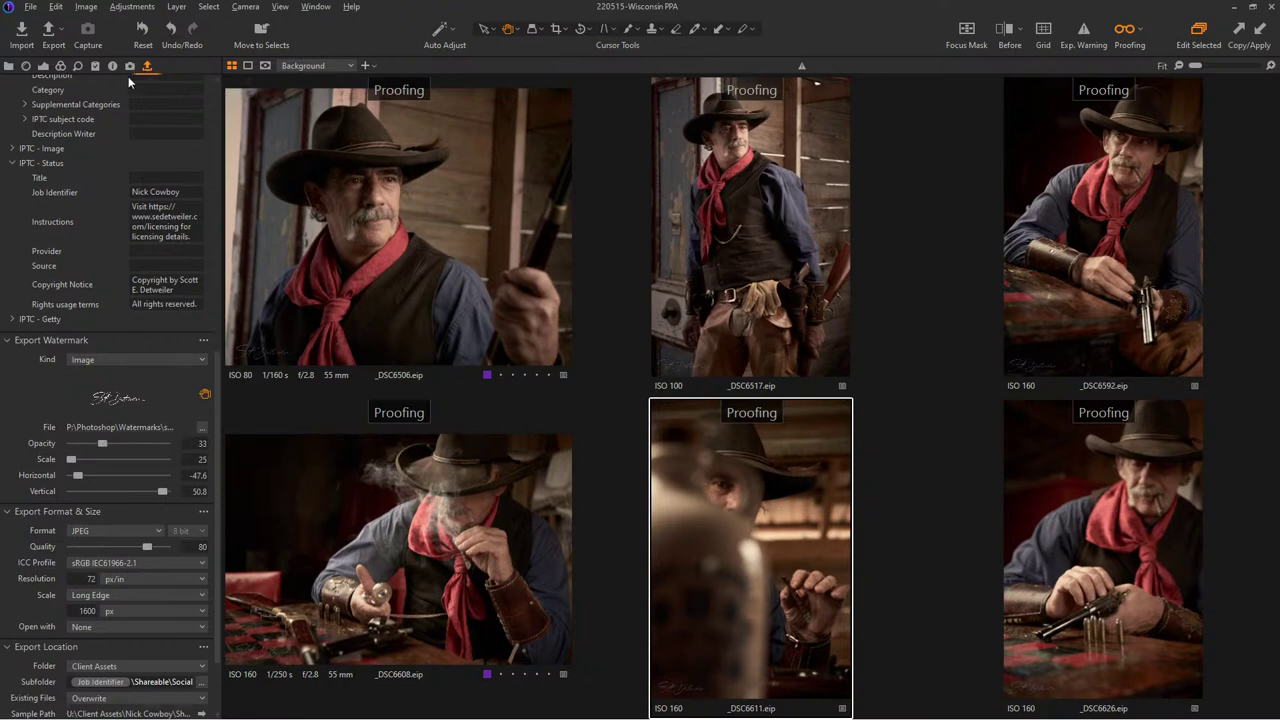
- Collapse the metadata, watermark and format settings and examine the full export subfolder and sample path of the CLIENT - Social Media recipe
scroll(217, 388, "up", 10)
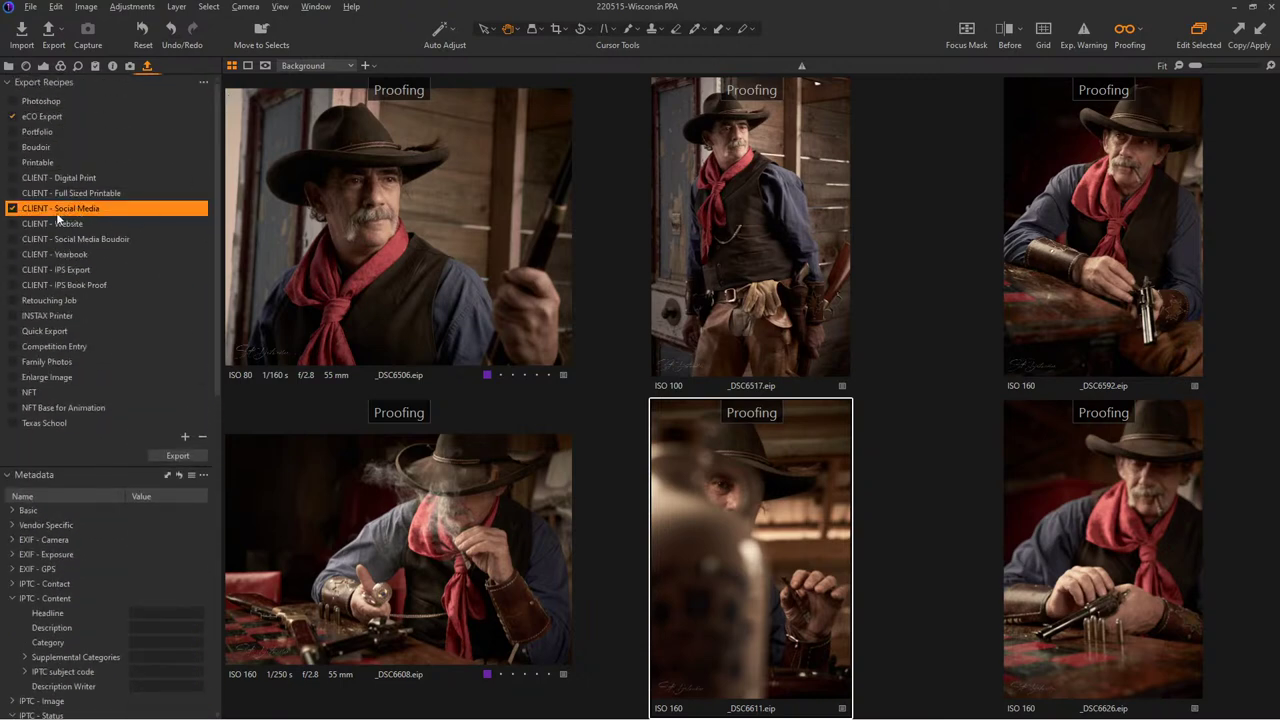
left_click(7, 474)
left_click(7, 491)
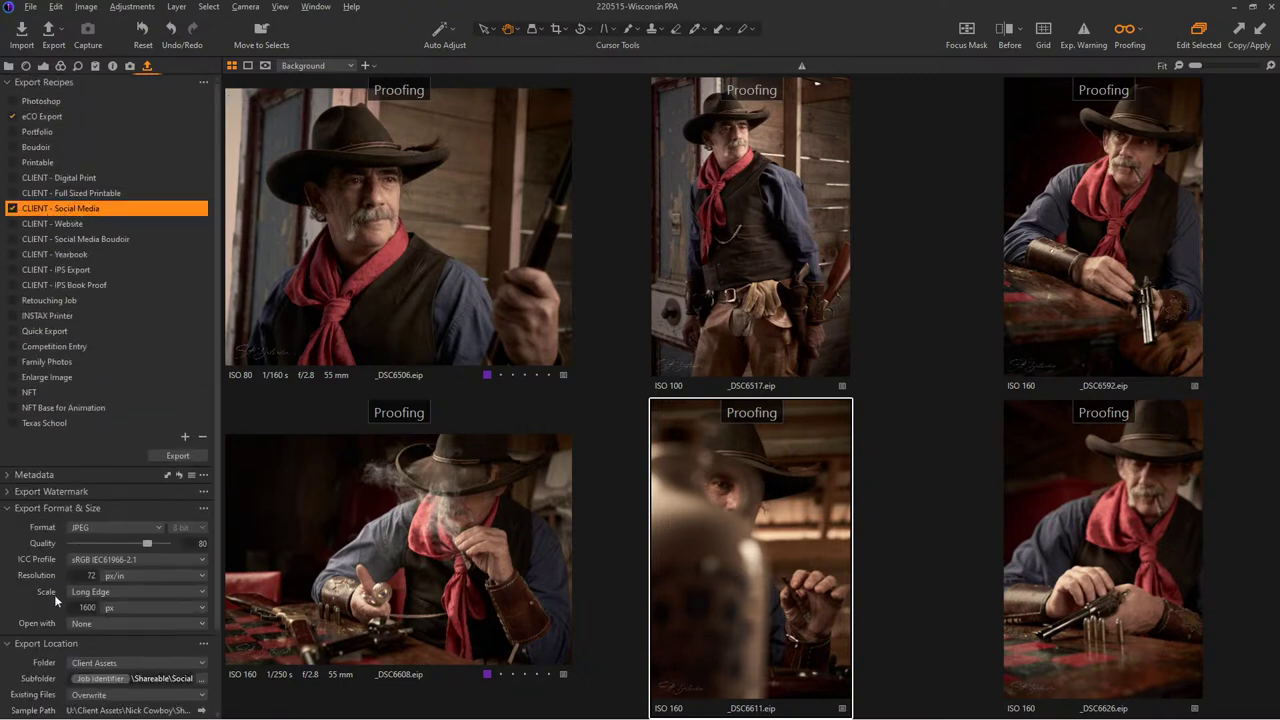
left_click(8, 508)
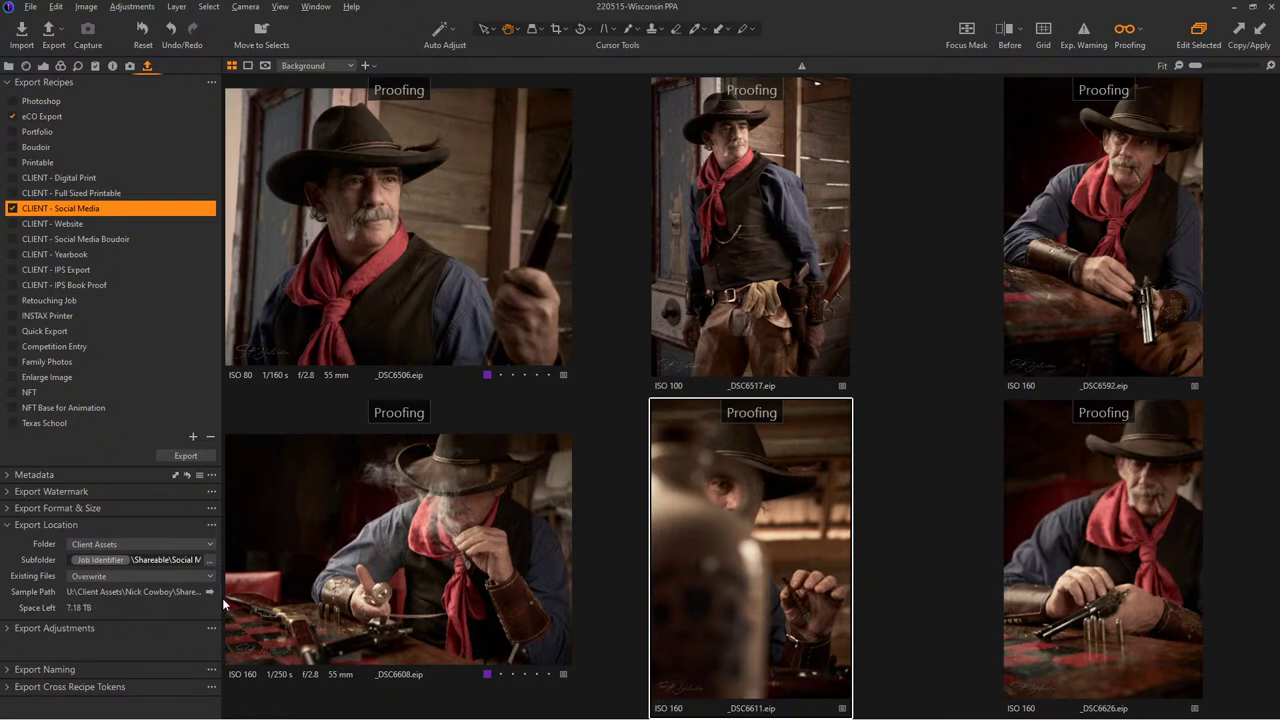
left_click_drag(222, 597, 579, 606)
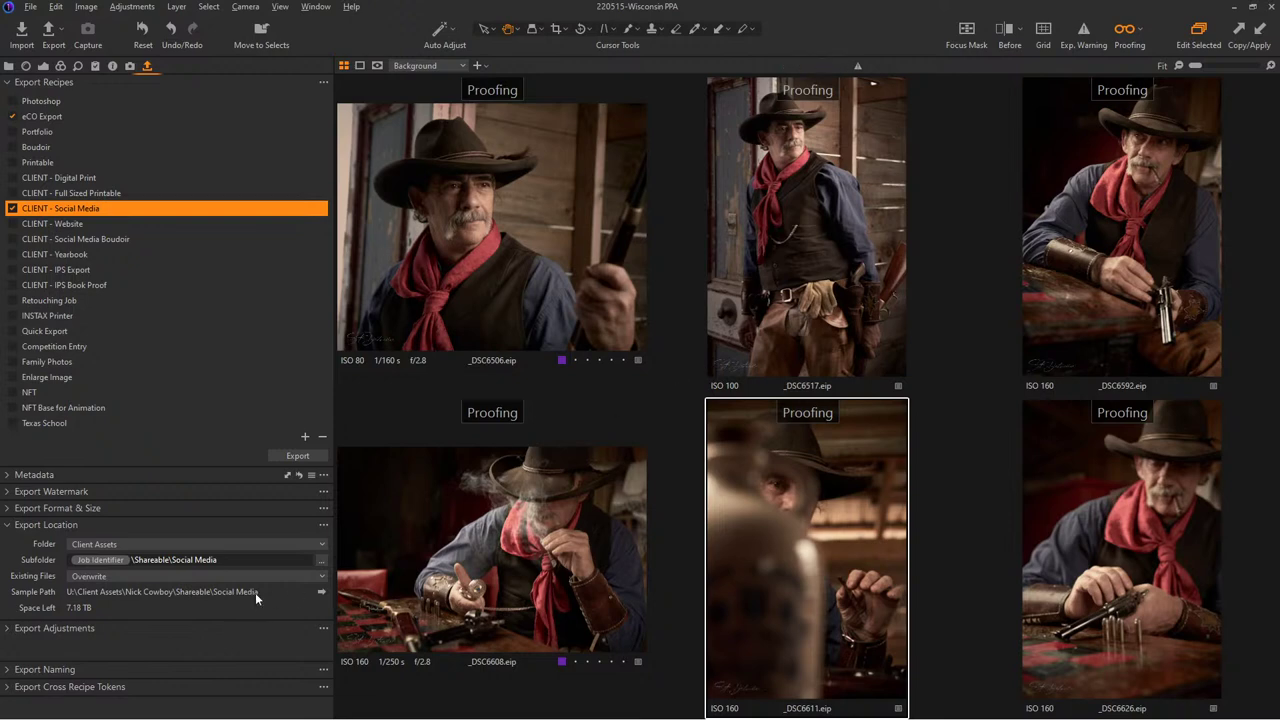
left_click_drag(335, 507, 200, 507)
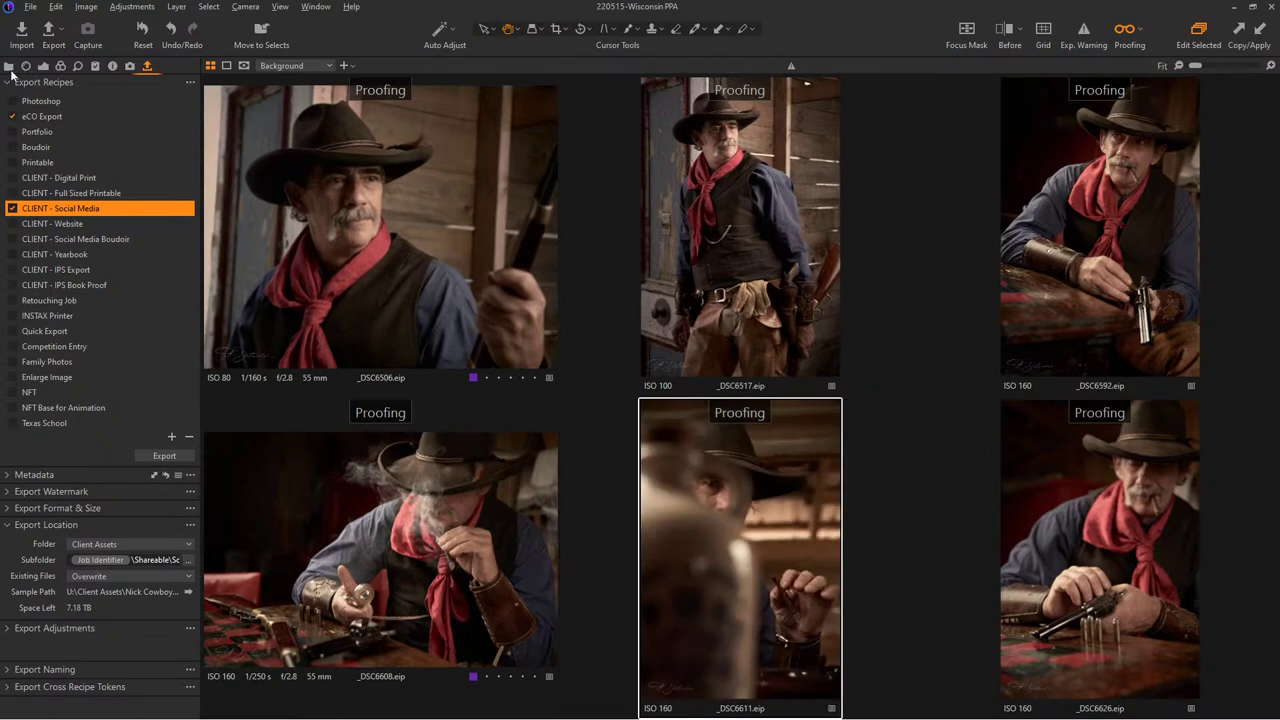
- Show the Selects Folder as thumbnails and add a new job identifier with the female client's first name
left_click(9, 66)
key("ctrl+alt+v")
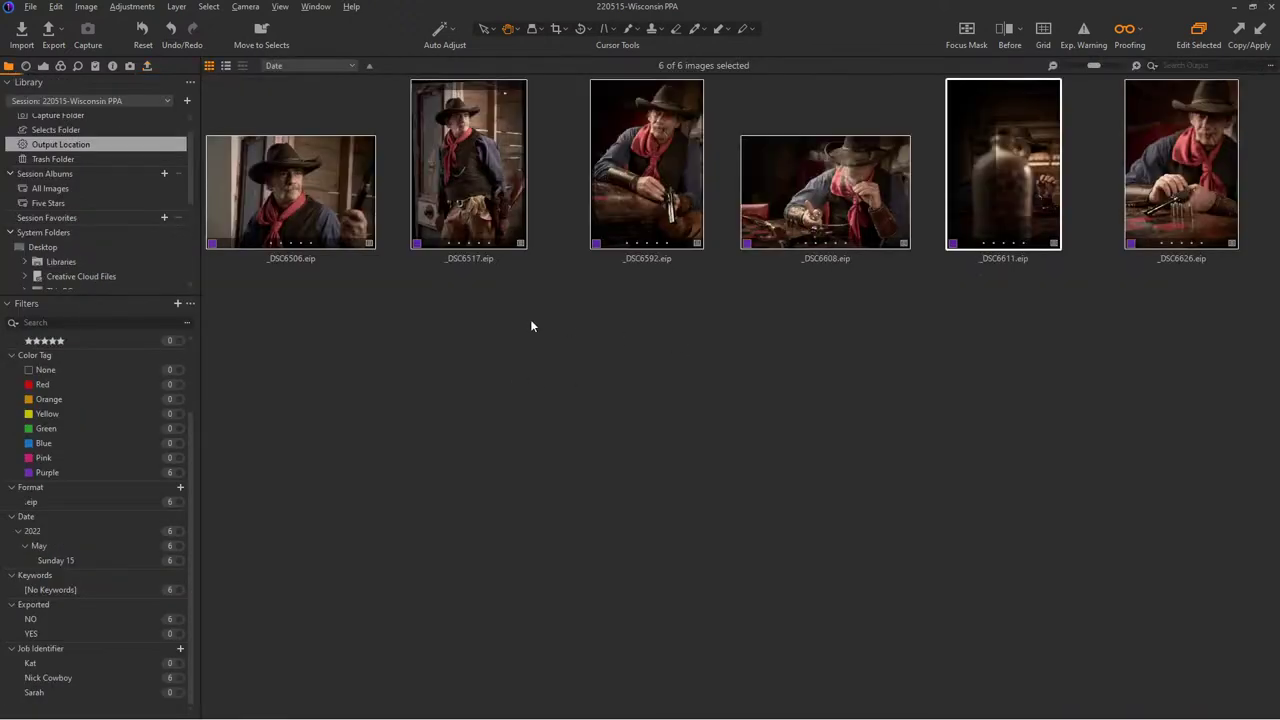
left_click(60, 128)
left_click(322, 172)
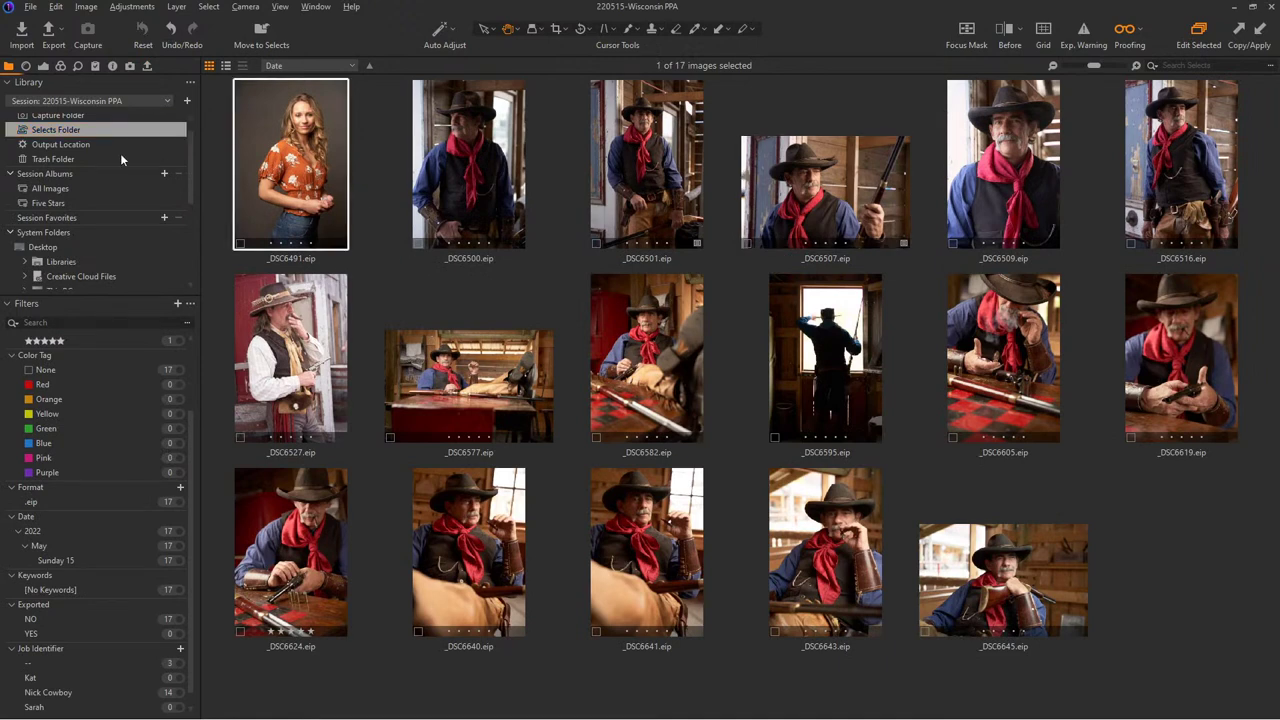
scroll(98, 424, "down", 1)
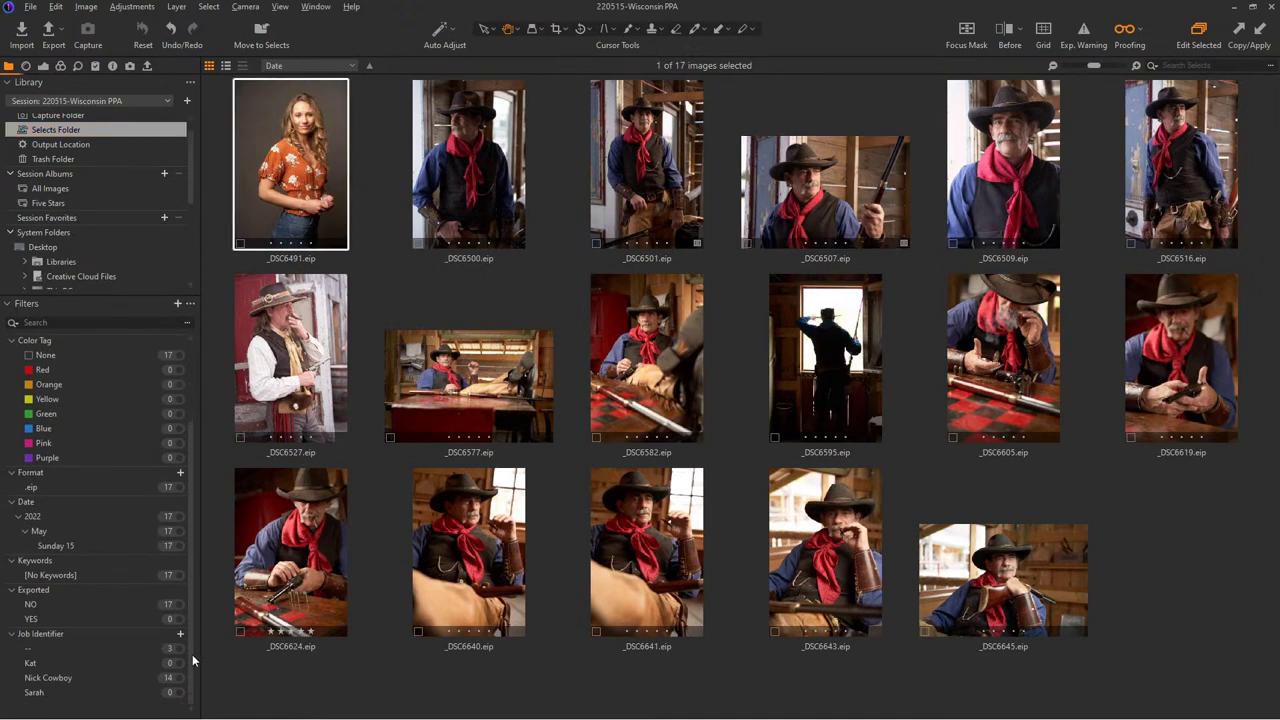
left_click(180, 633)
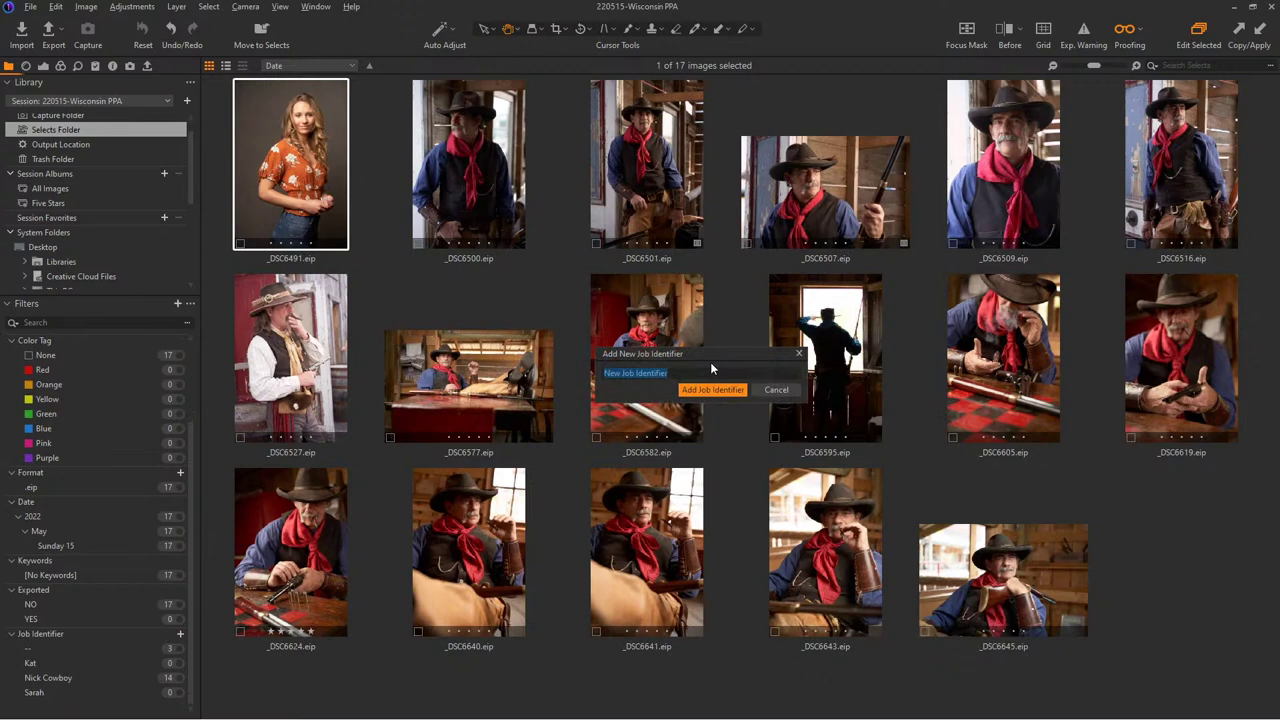
type("Grace")
key("Return")
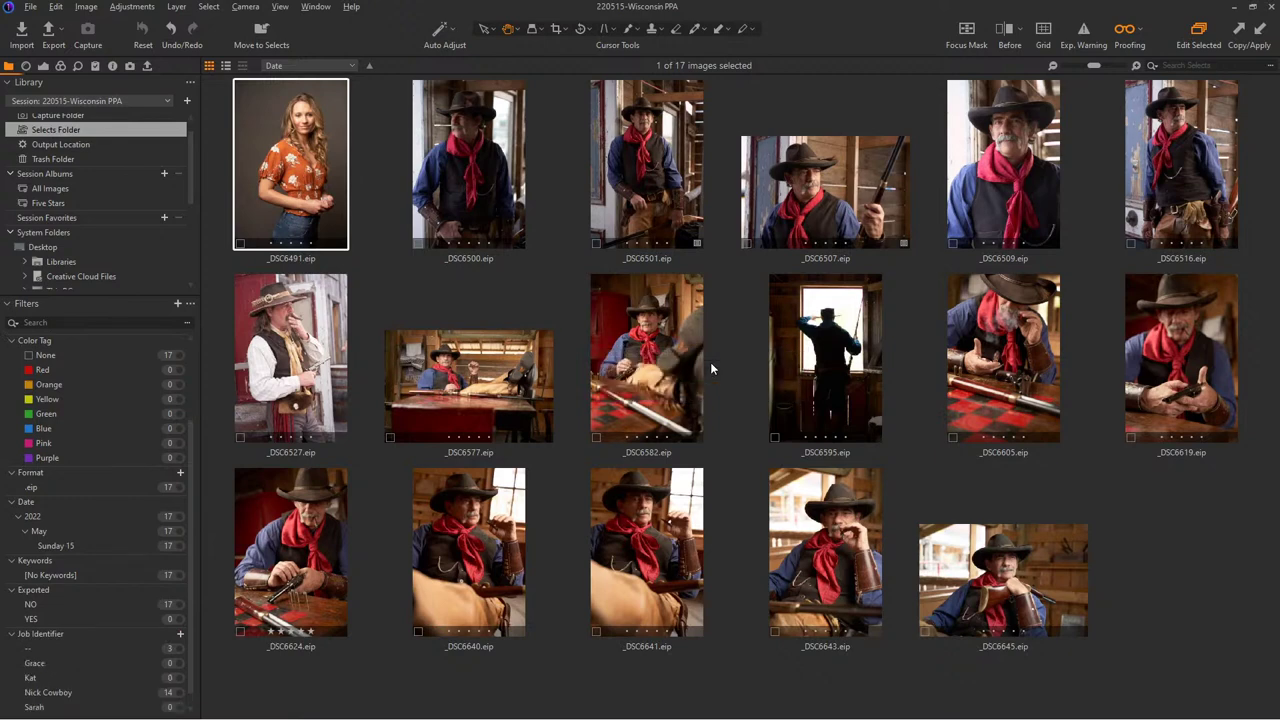
- Move the woman's portrait _DSC6491.eip from the Selects Folder to Output Location and select all photos there
left_click_drag(61, 144, 74, 148)
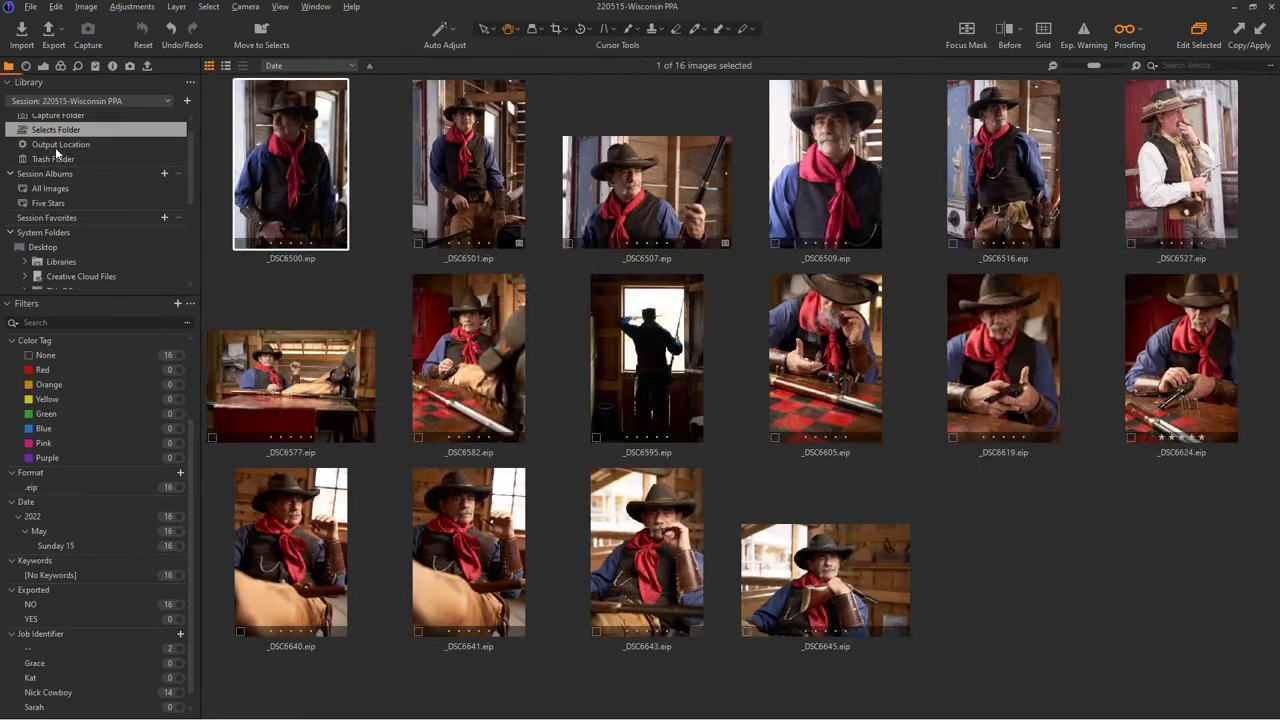
left_click(55, 145)
key("ctrl+a")
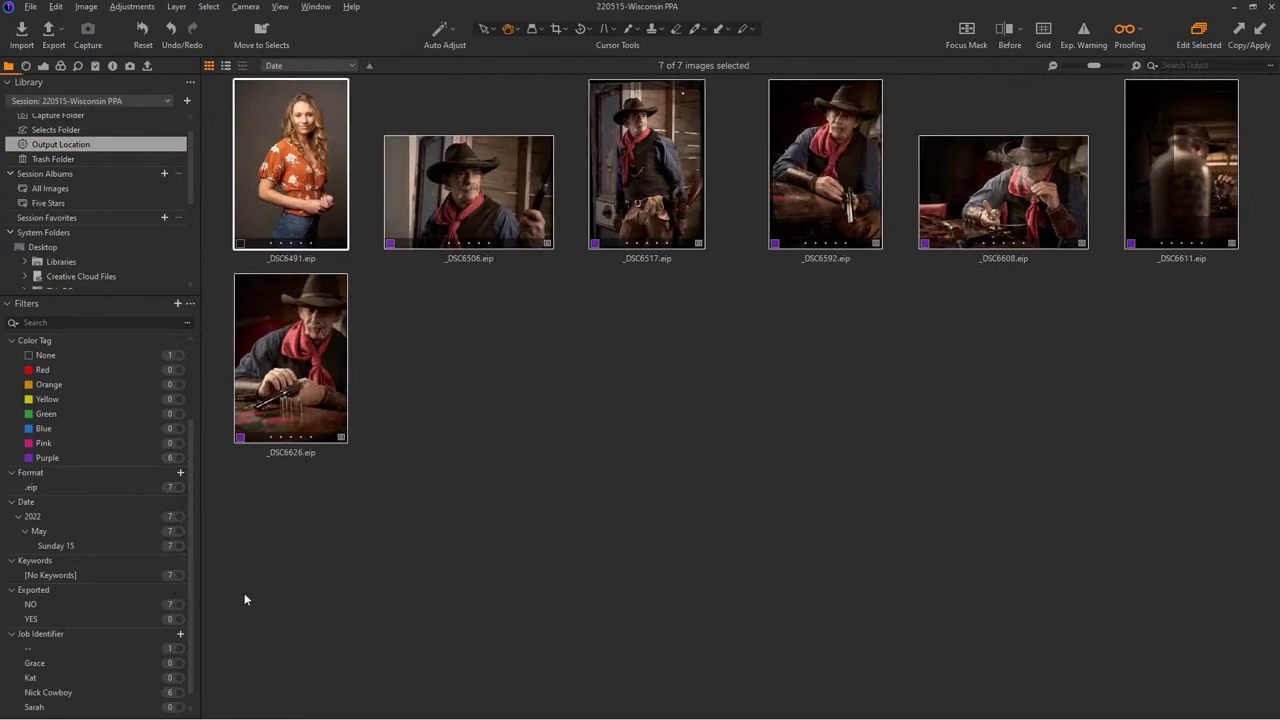
- Check the sample export path for _DSC6491.eip and view all selected photos as large proofs
scroll(127, 622, "down", 1)
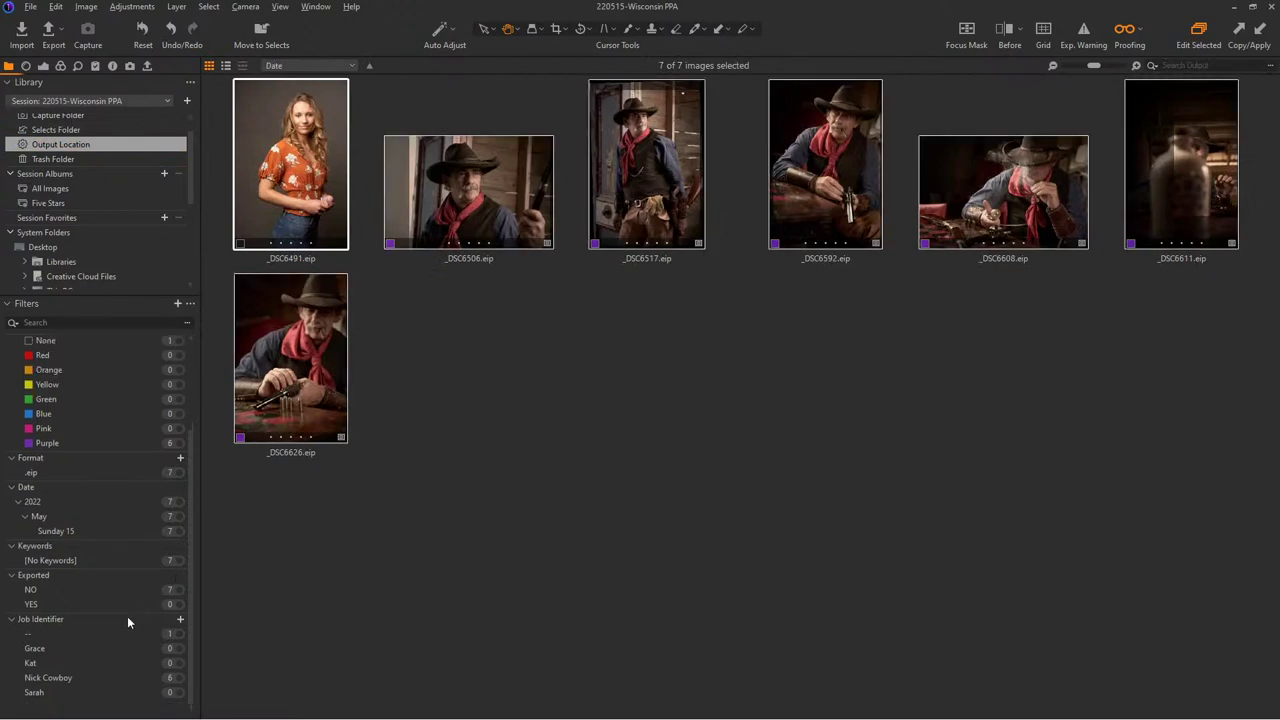
left_click(146, 65)
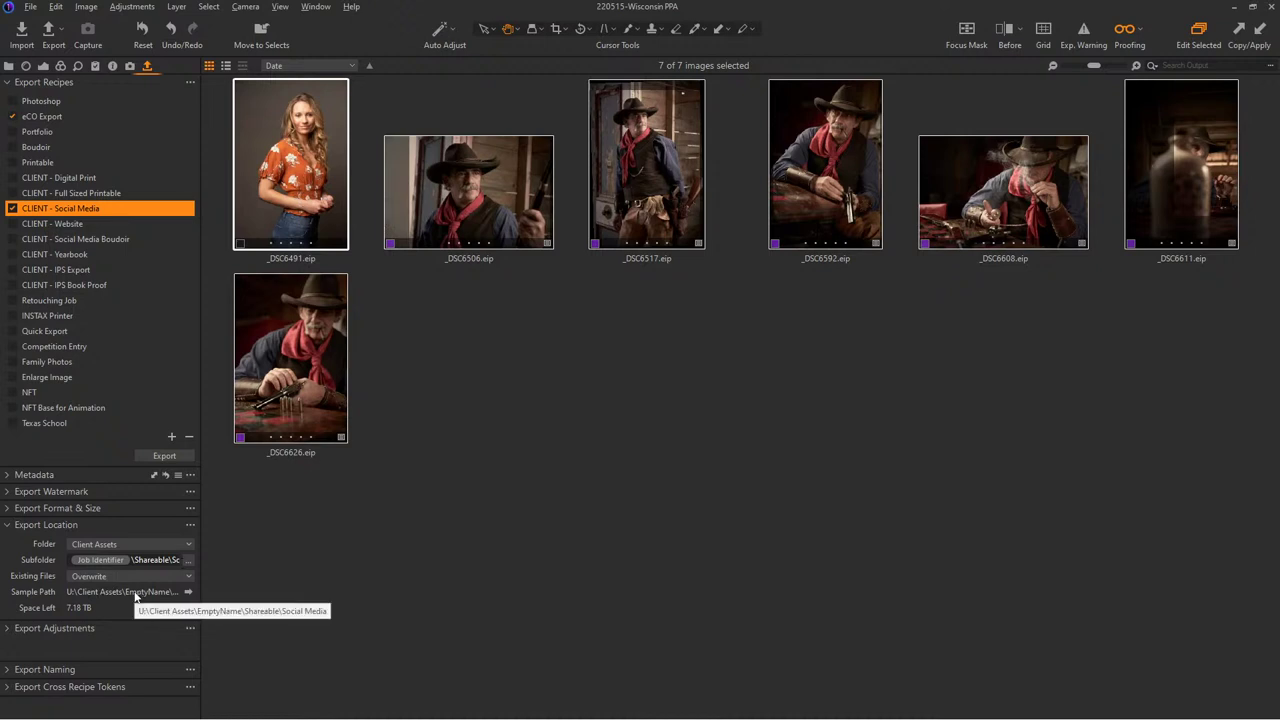
double_click(292, 162)
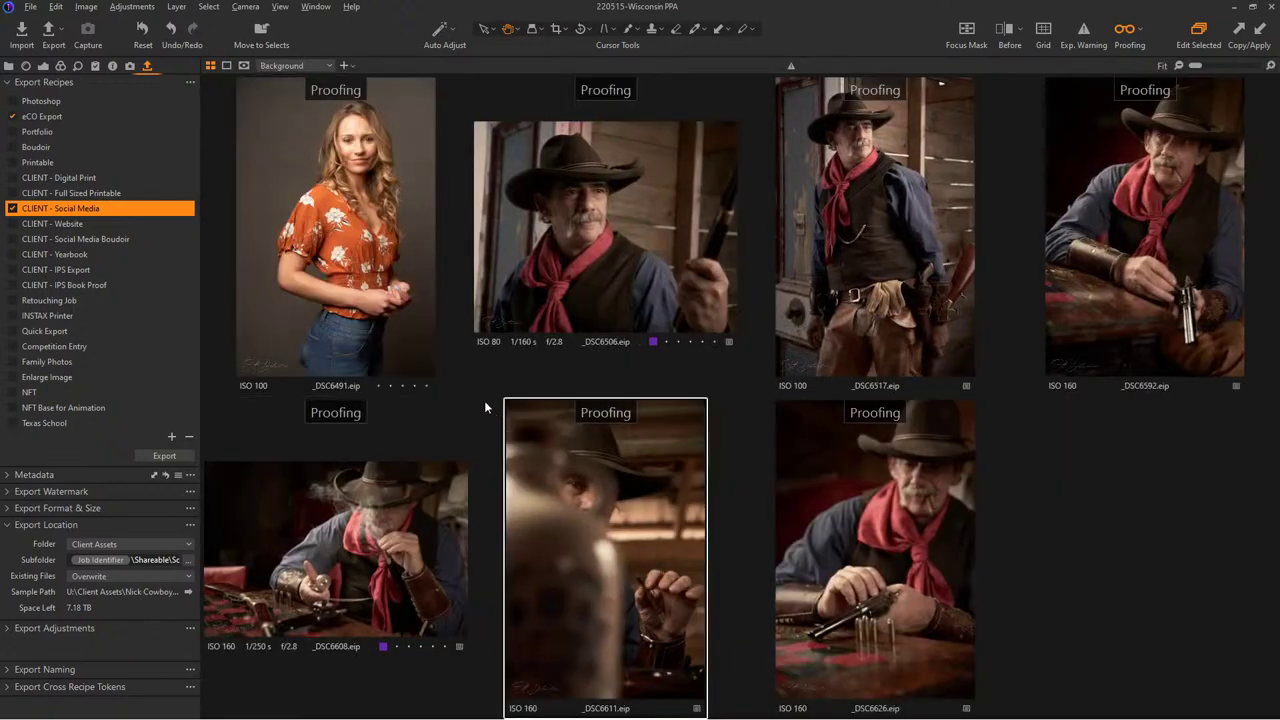
- Fill in the Job Identifier metadata of _DSC6491.eip with the female client's first name
left_click(95, 66)
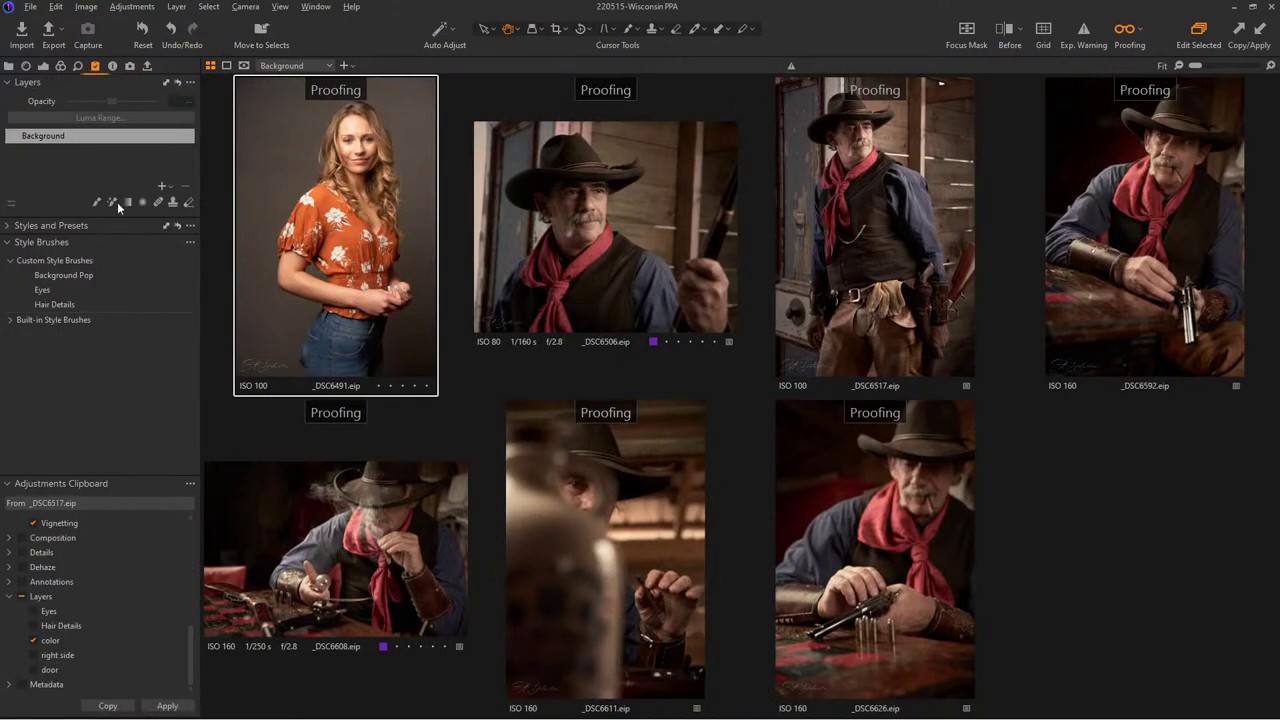
left_click(147, 66)
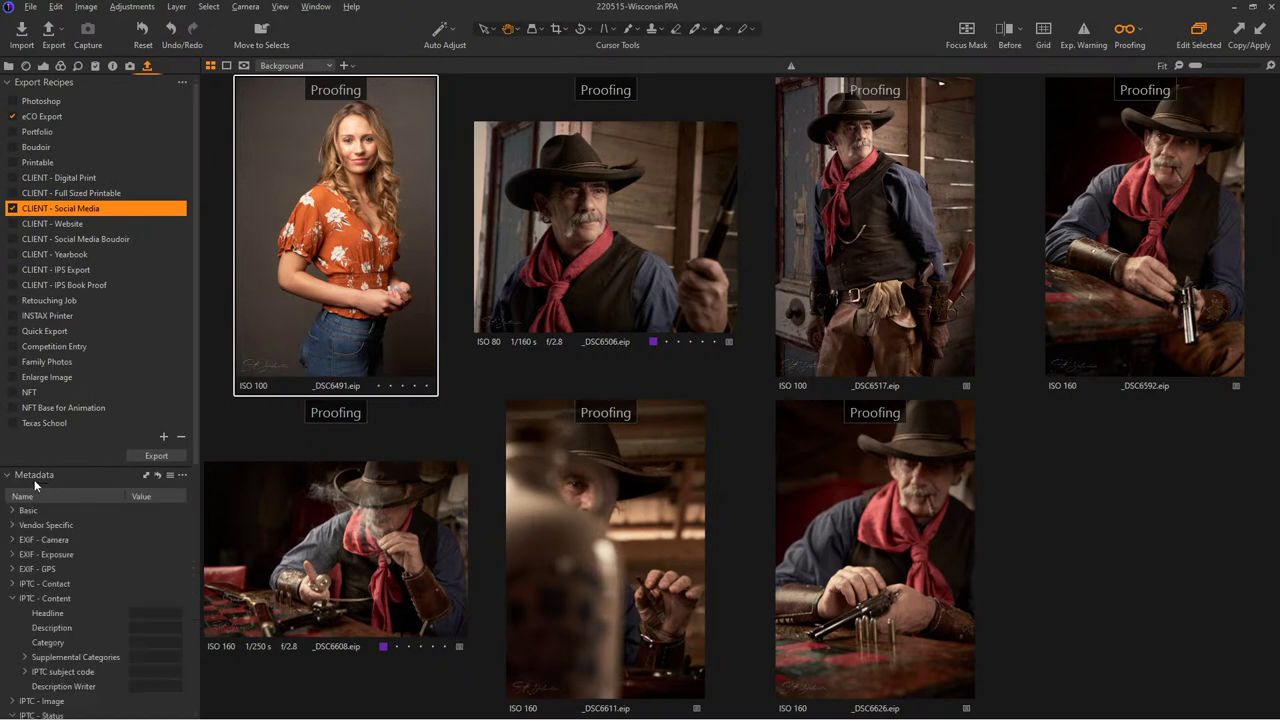
scroll(127, 546, "down", 5)
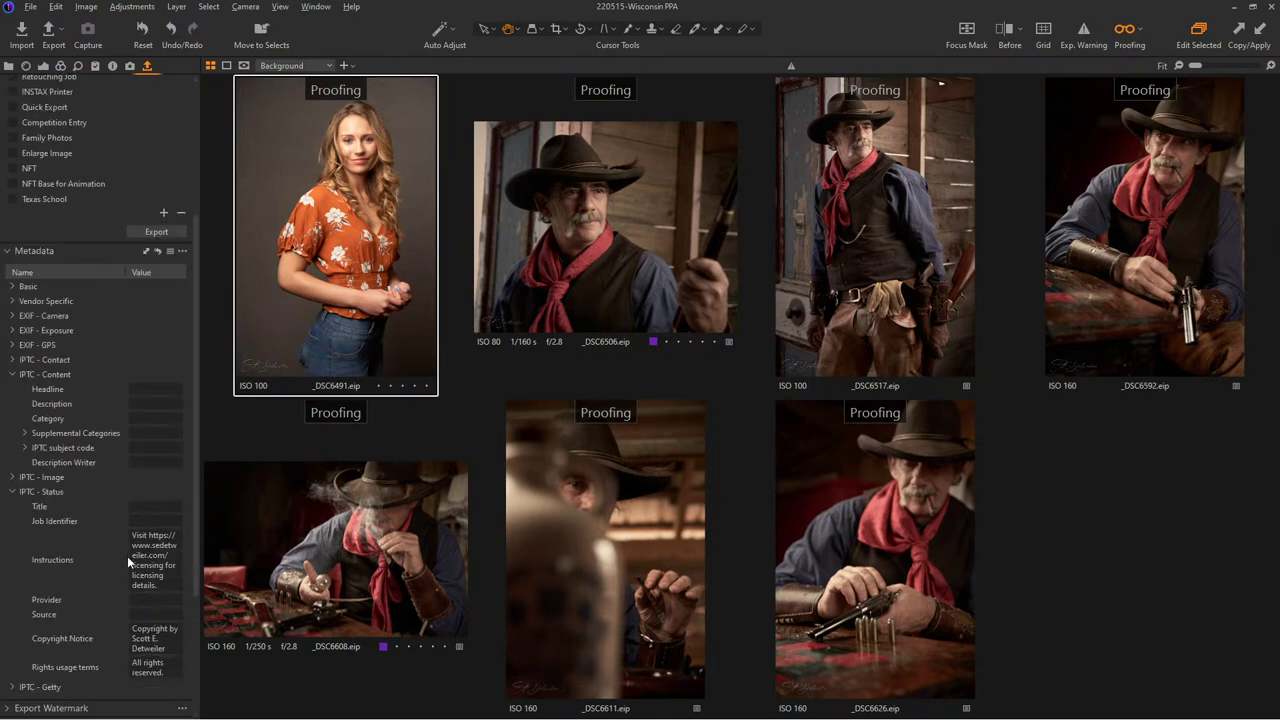
left_click(152, 520)
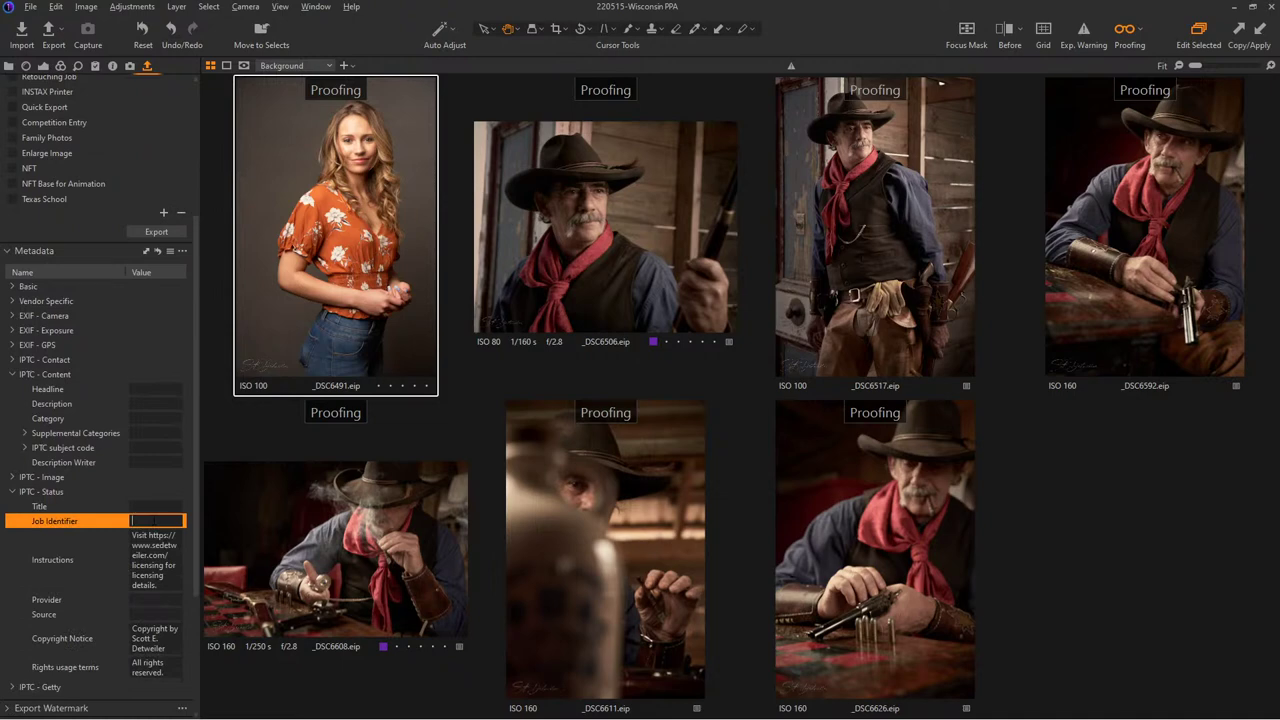
type("Grace")
left_click(582, 271)
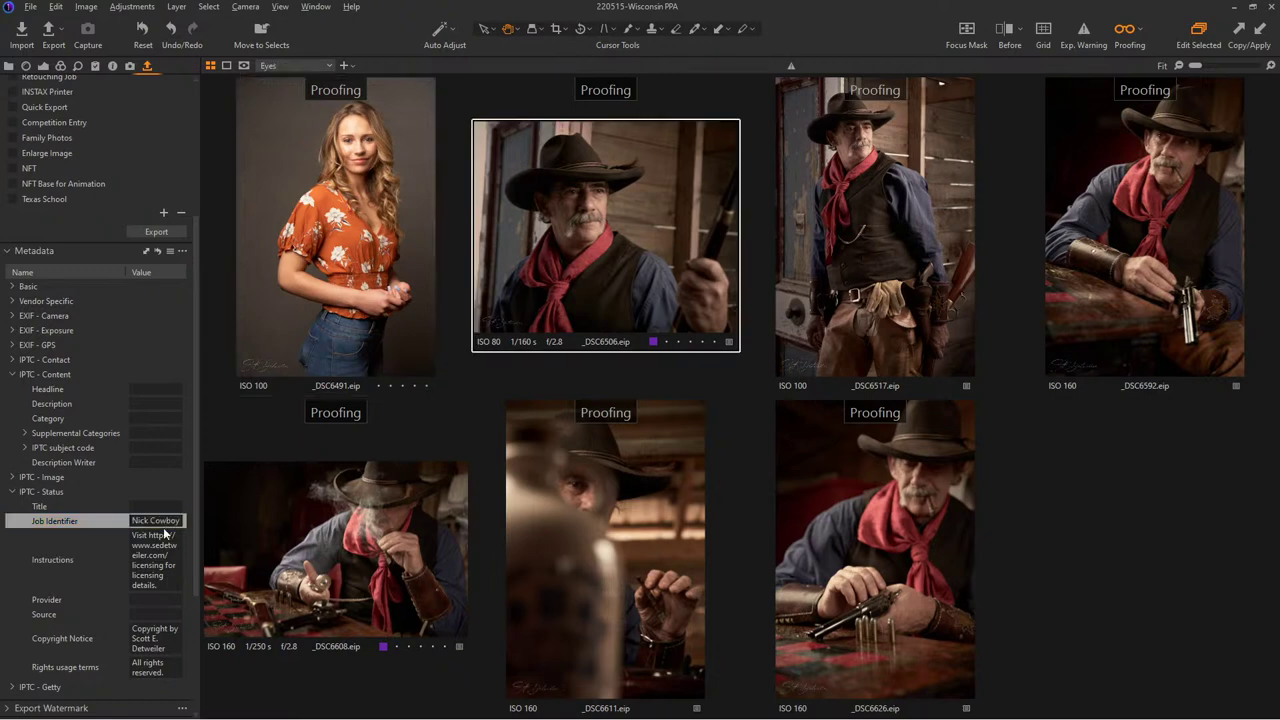
- Compare the job identifiers and sample export paths of _DSC6491.eip and _DSC6626.eip, returning from large proofs to thumbnails
left_click(272, 403)
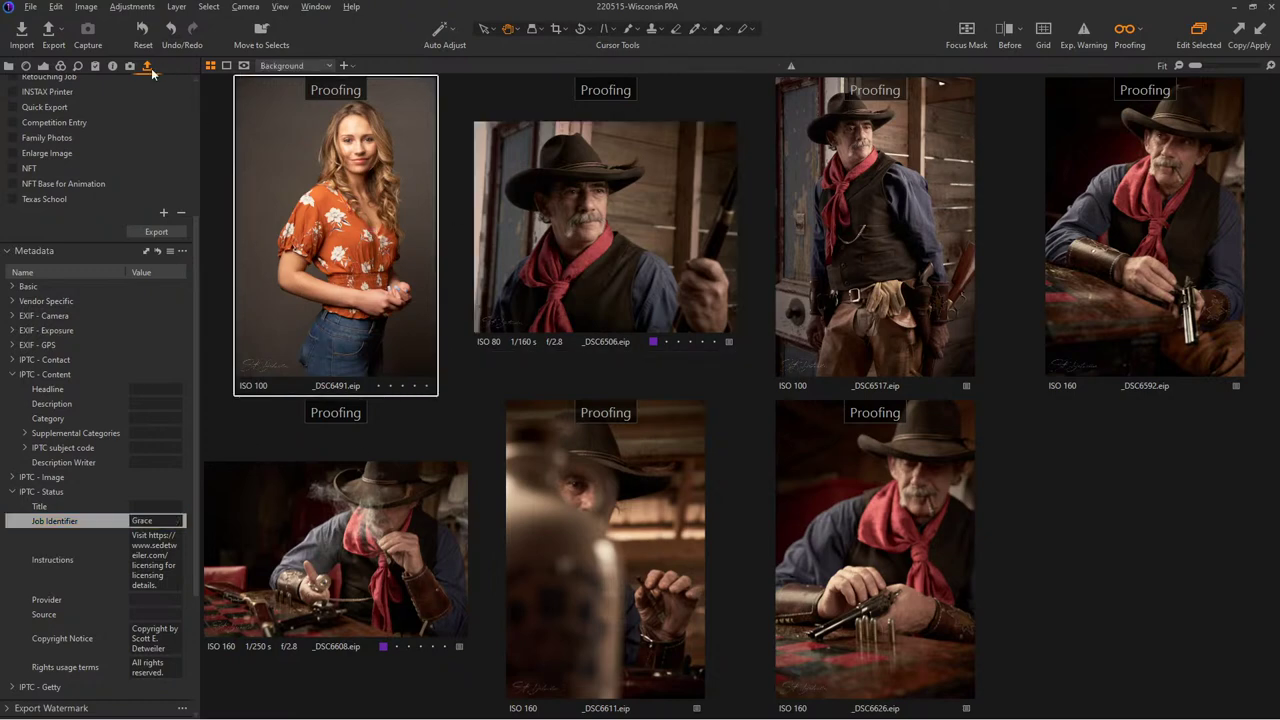
scroll(63, 207, "up", 3)
left_click(843, 518)
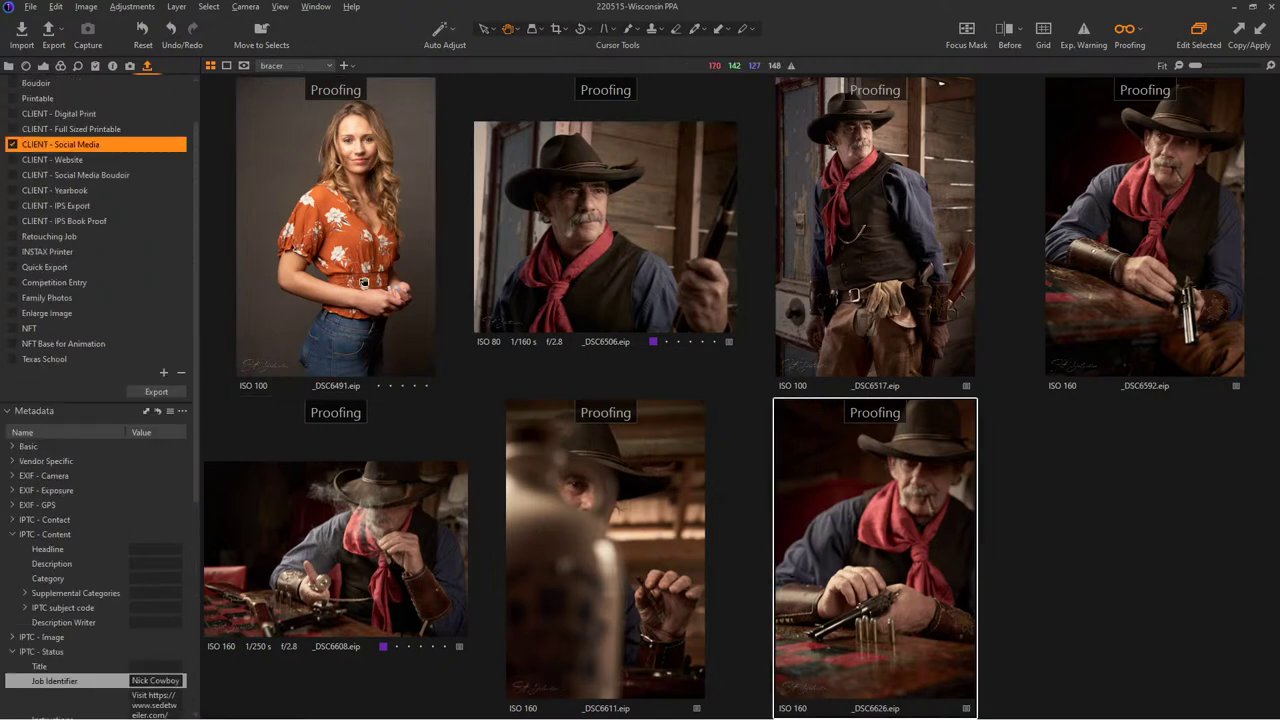
key("ctrl+alt+v")
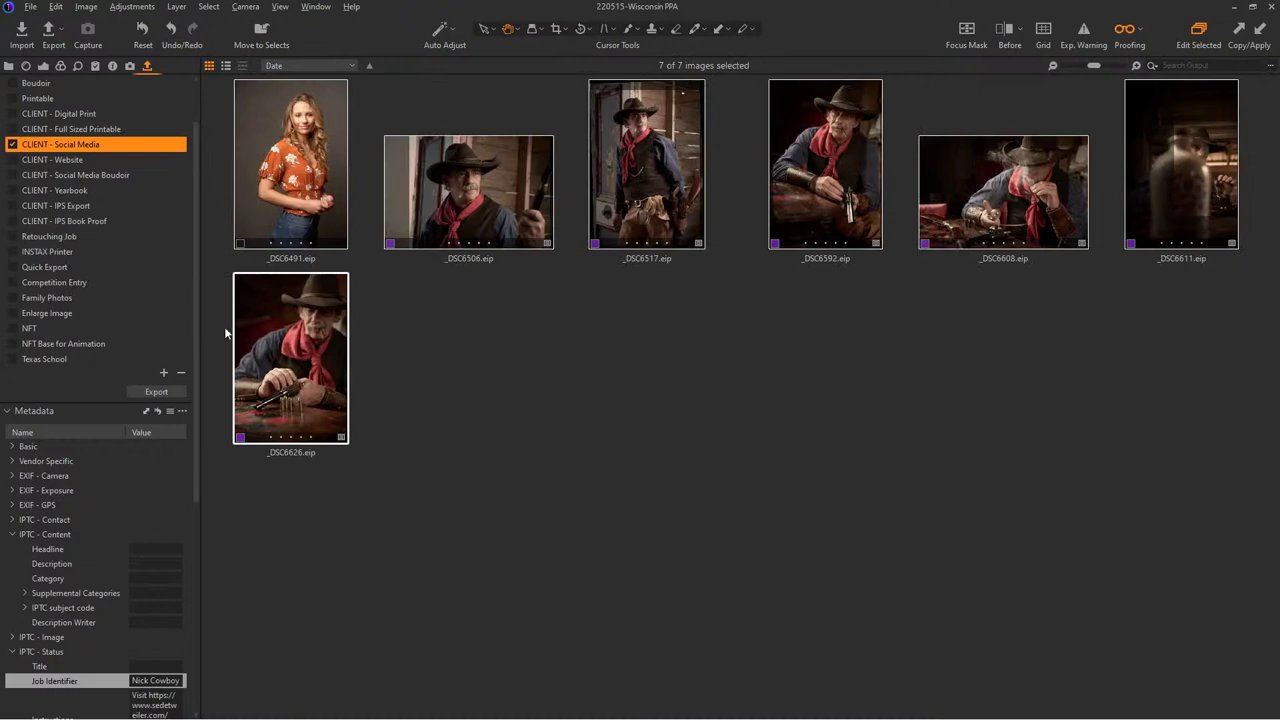
left_click(262, 188)
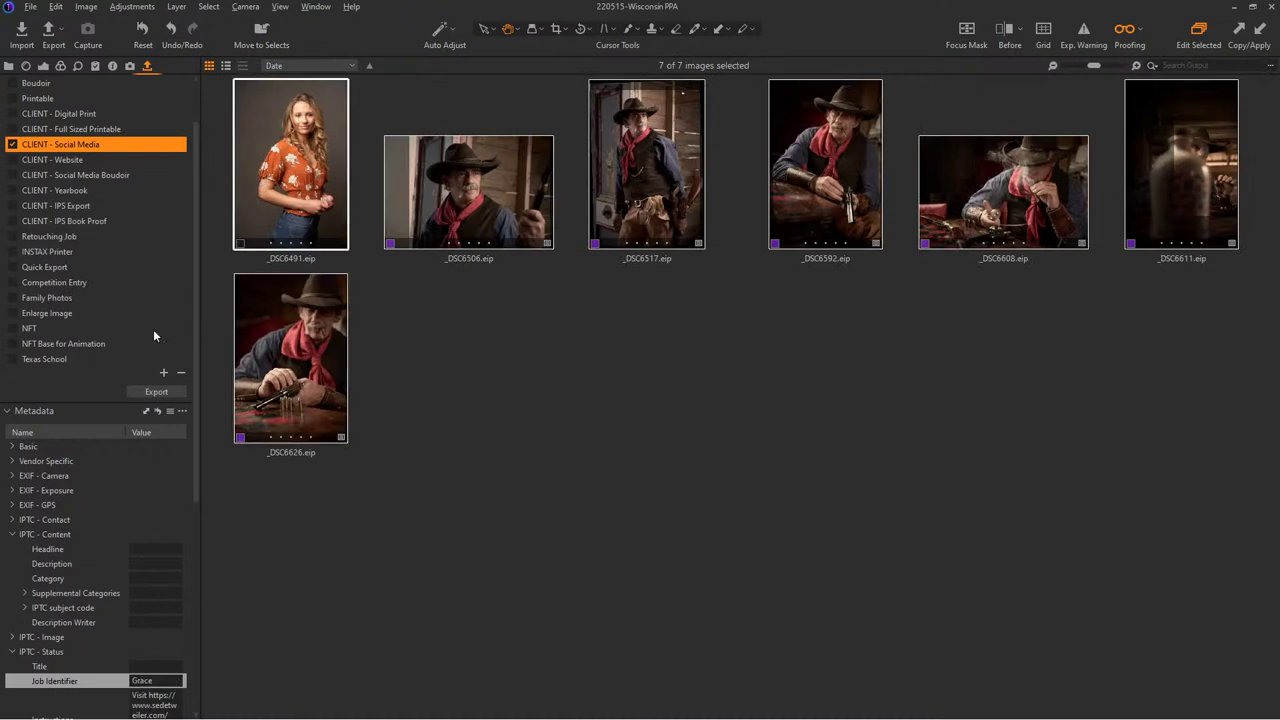
left_click(38, 411)
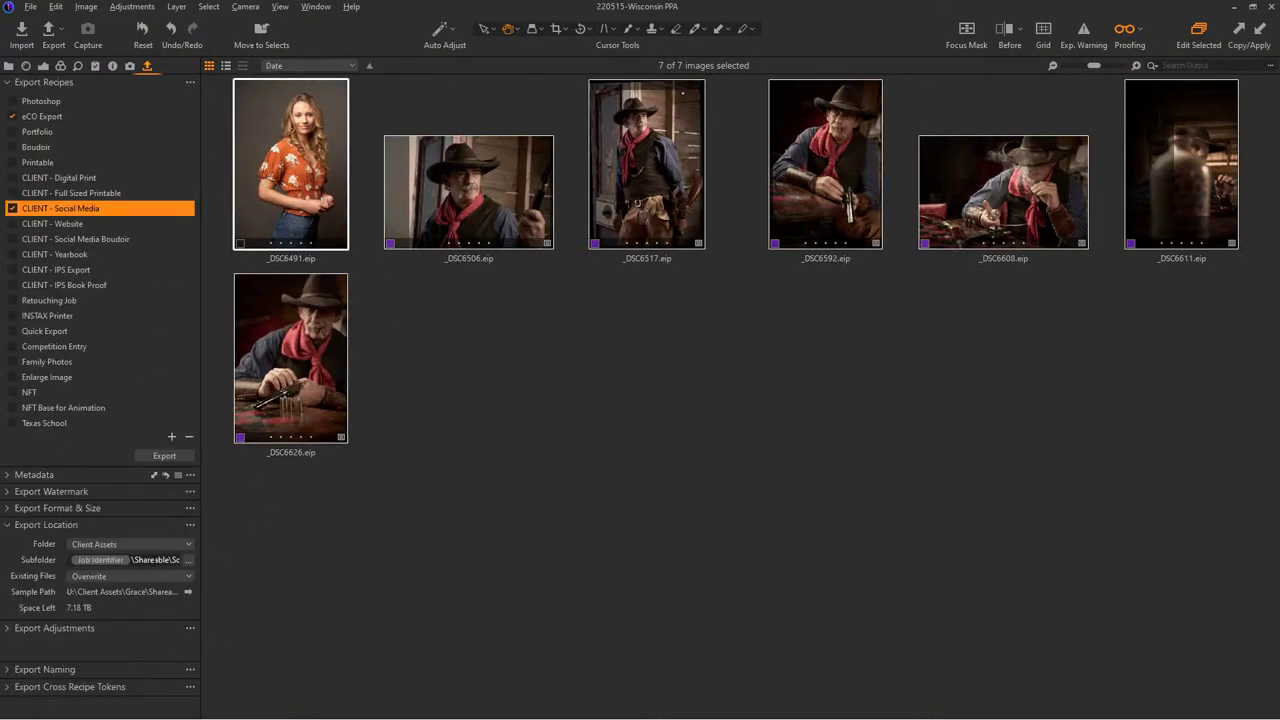
left_click(290, 410)
left_click(300, 189)
- Show the session's Output Location folder in Explorer and reveal it in the library's system folder tree
left_click(9, 66)
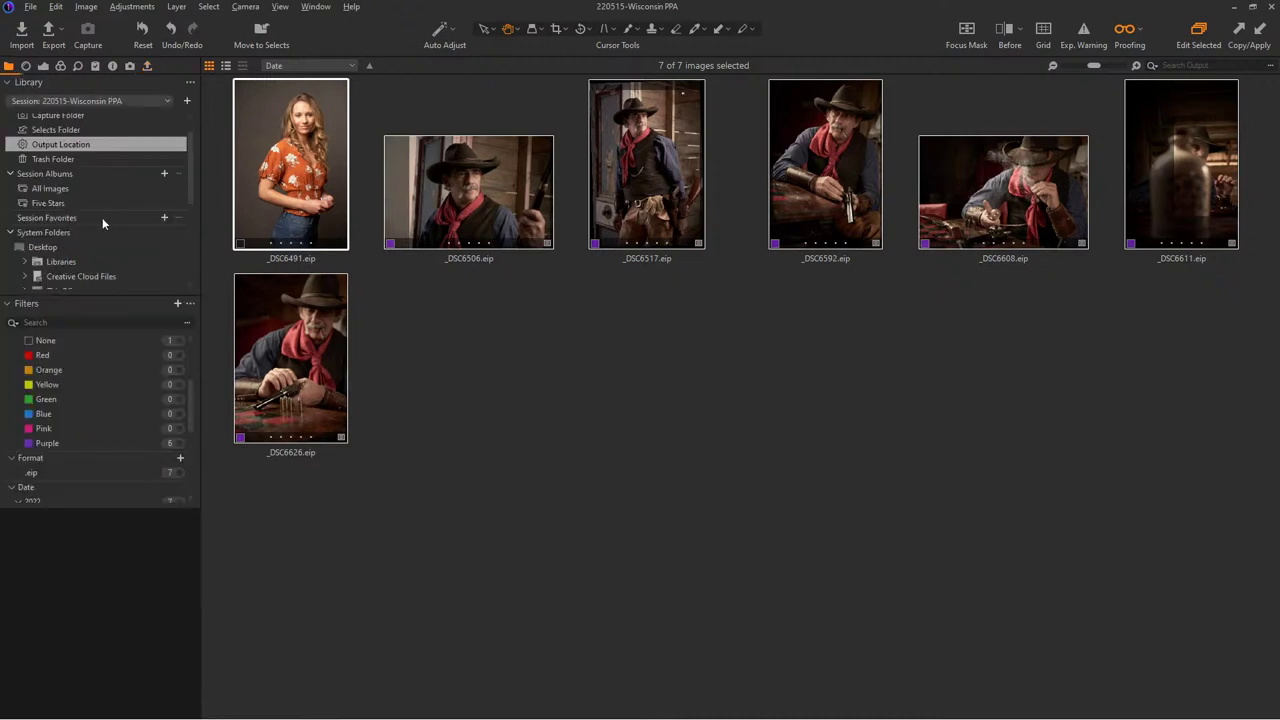
scroll(115, 228, "down", 3)
scroll(148, 211, "up", 5)
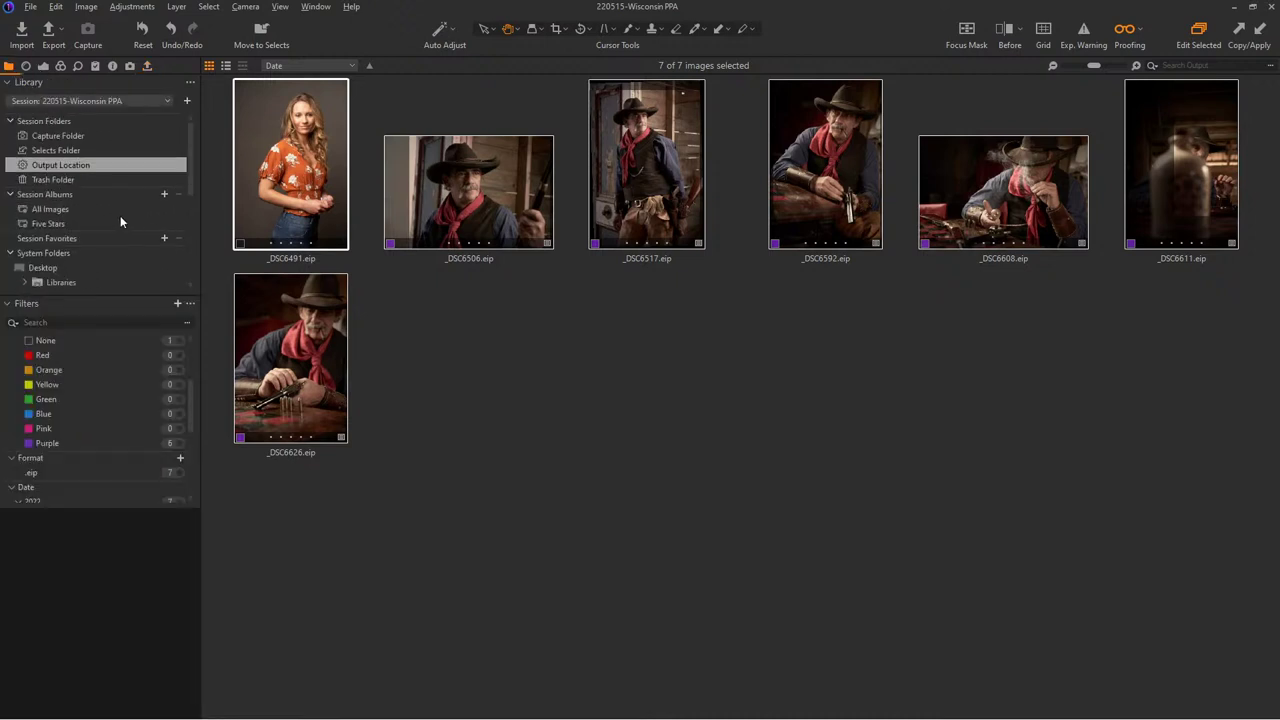
right_click(84, 164)
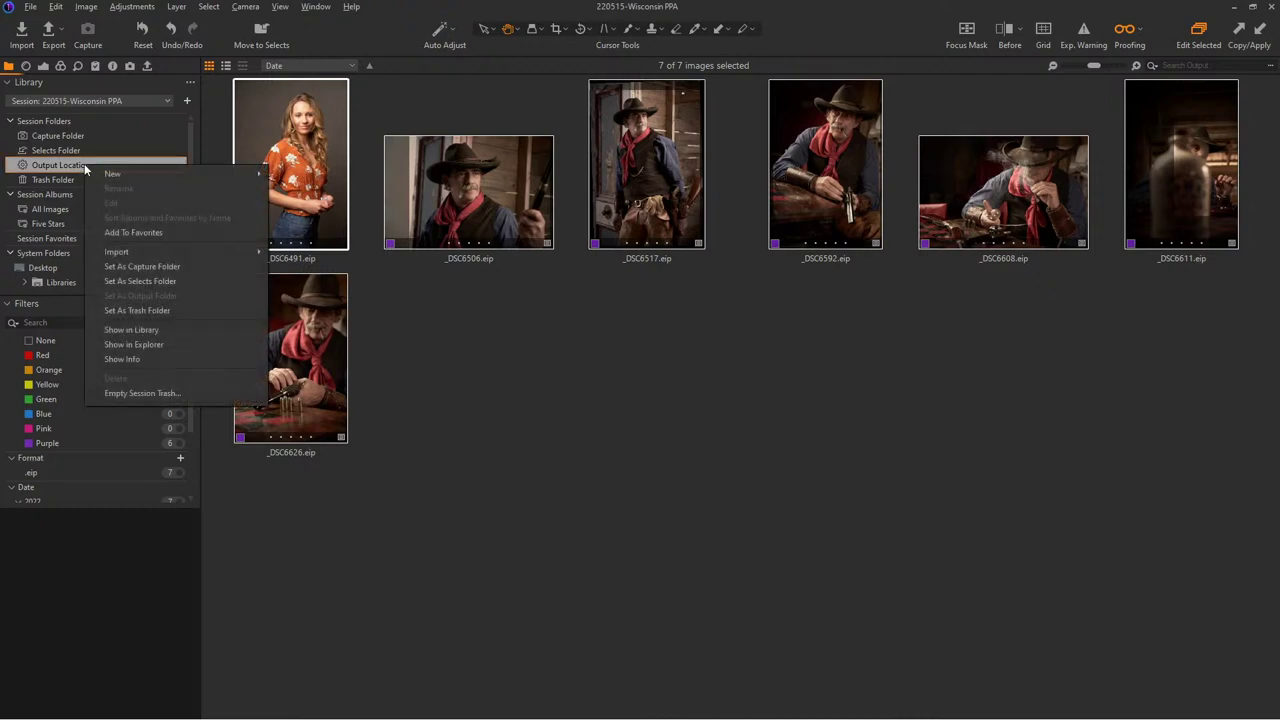
left_click(168, 343)
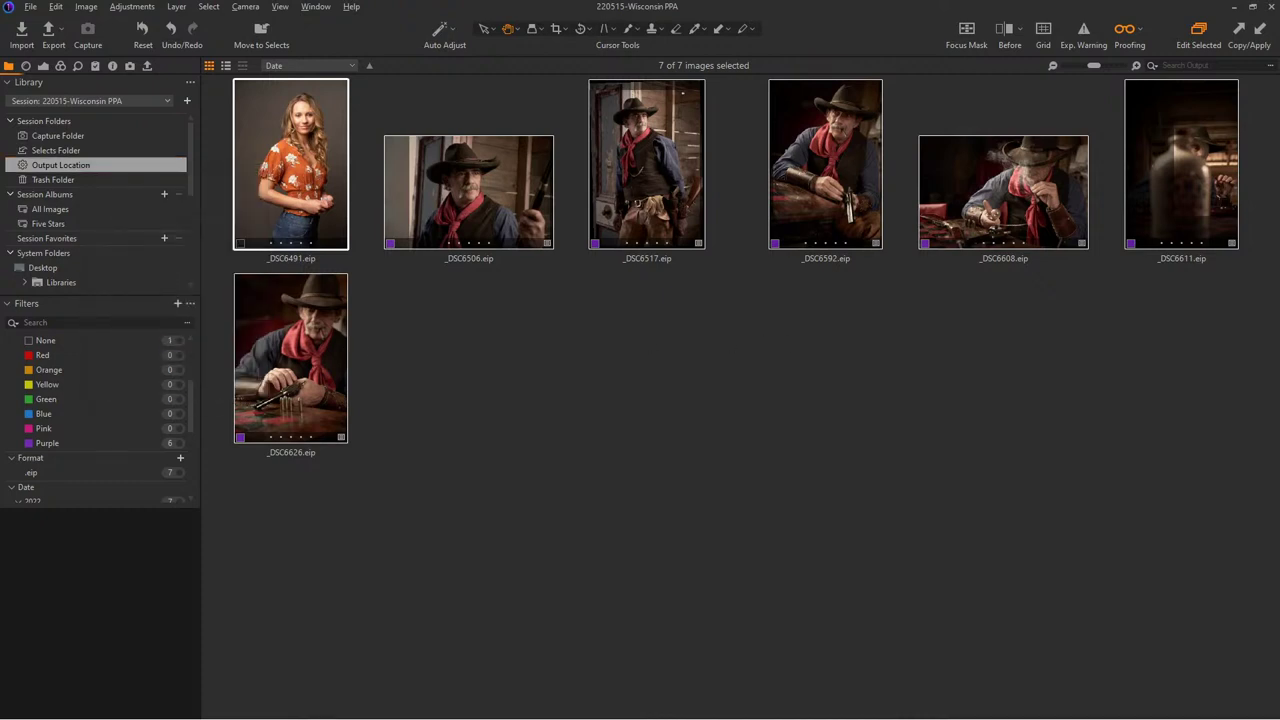
right_click(57, 166)
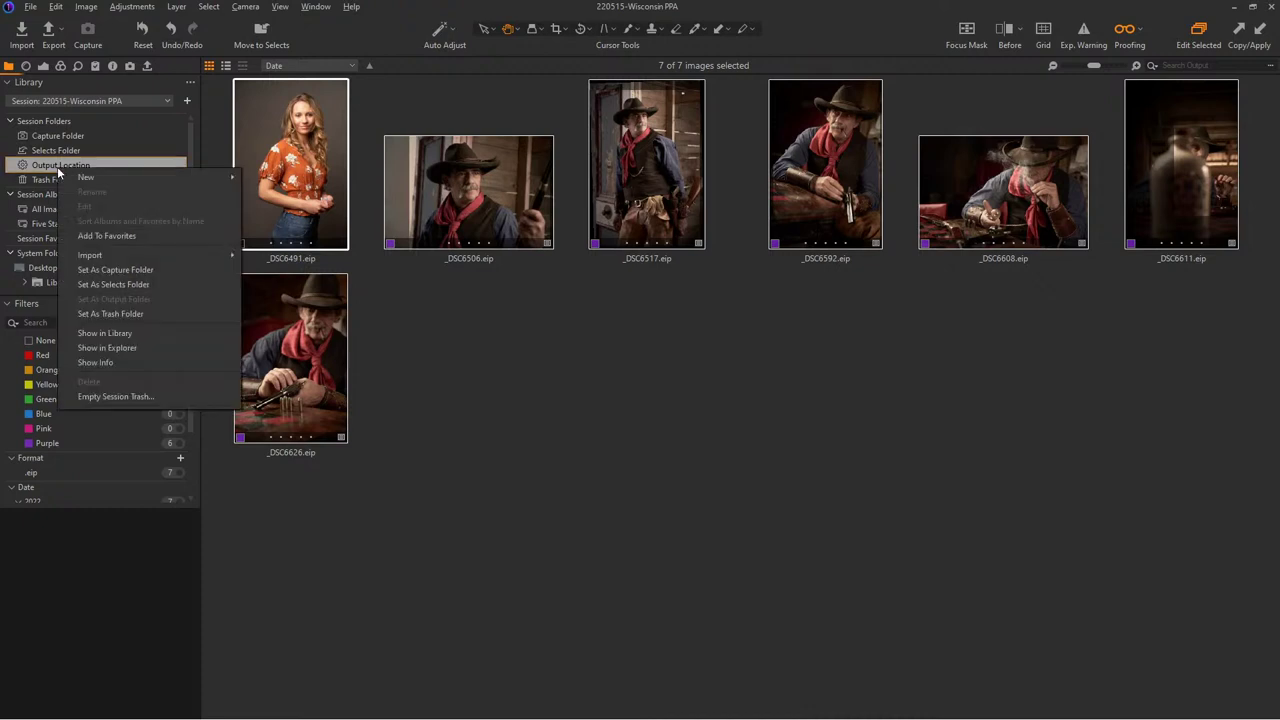
left_click(105, 334)
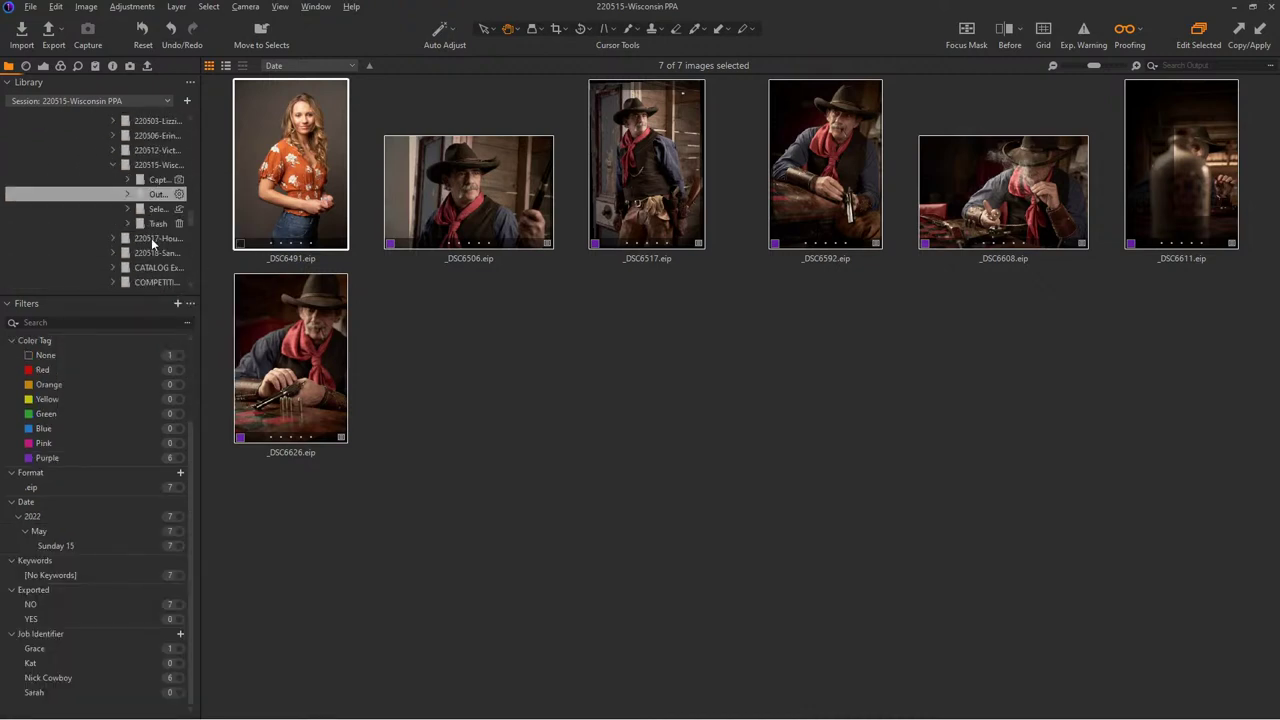
- Widen the library panel and browse the photos in the Capture folder of the 220517-Houston PPA session, selecting _DSC6660.eip and _DSC6666.eip
left_click_drag(199, 205, 262, 212)
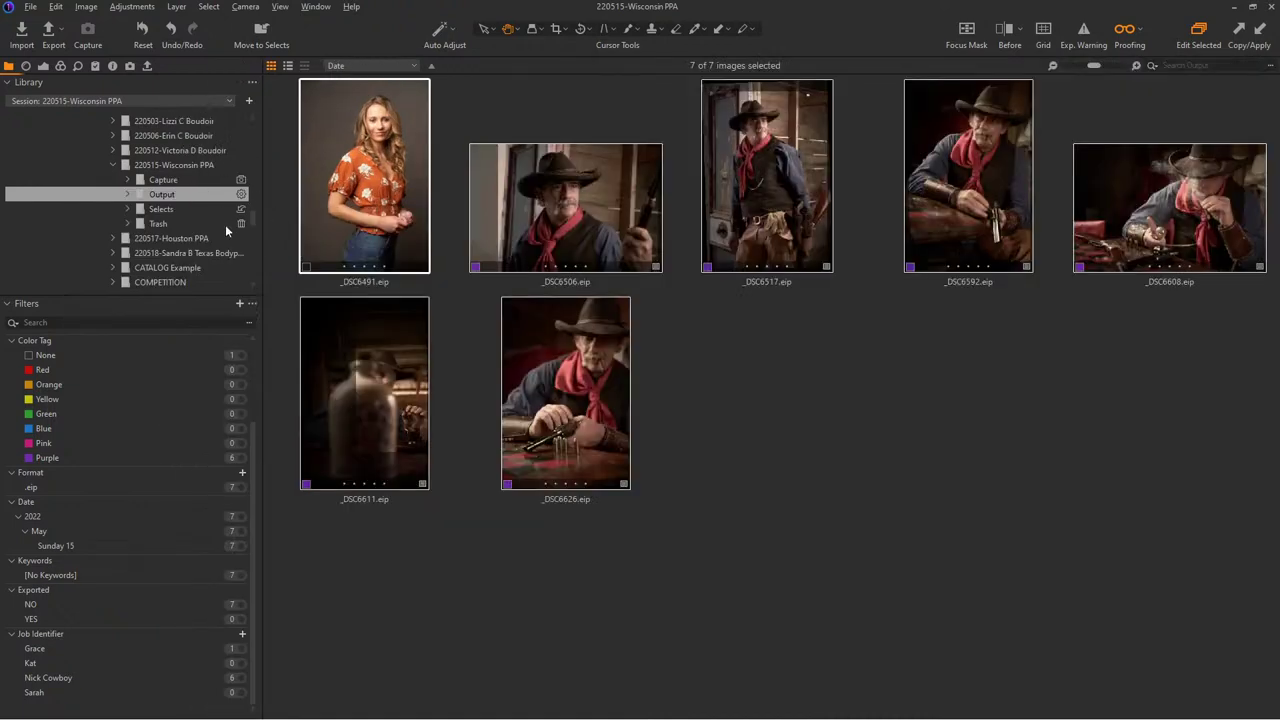
left_click(112, 238)
left_click(149, 258)
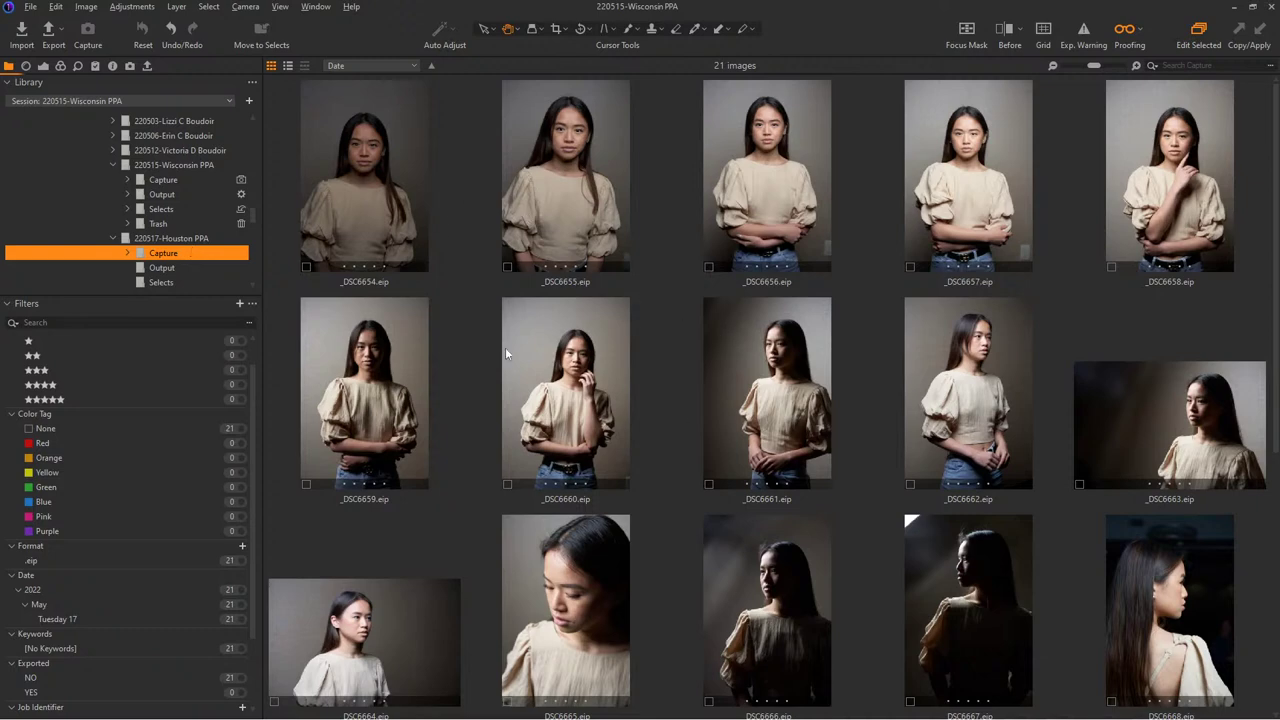
left_click(575, 360)
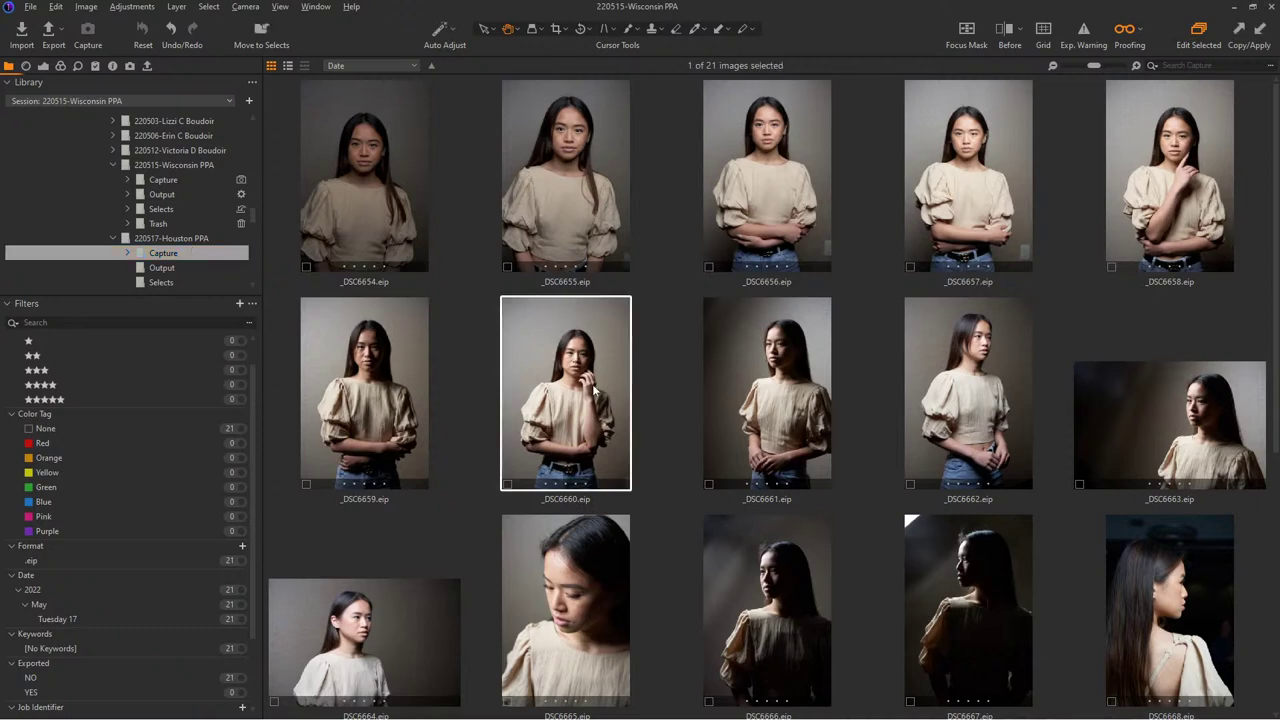
scroll(577, 395, "down", 5)
scroll(580, 390, "up", 1)
left_click(805, 305)
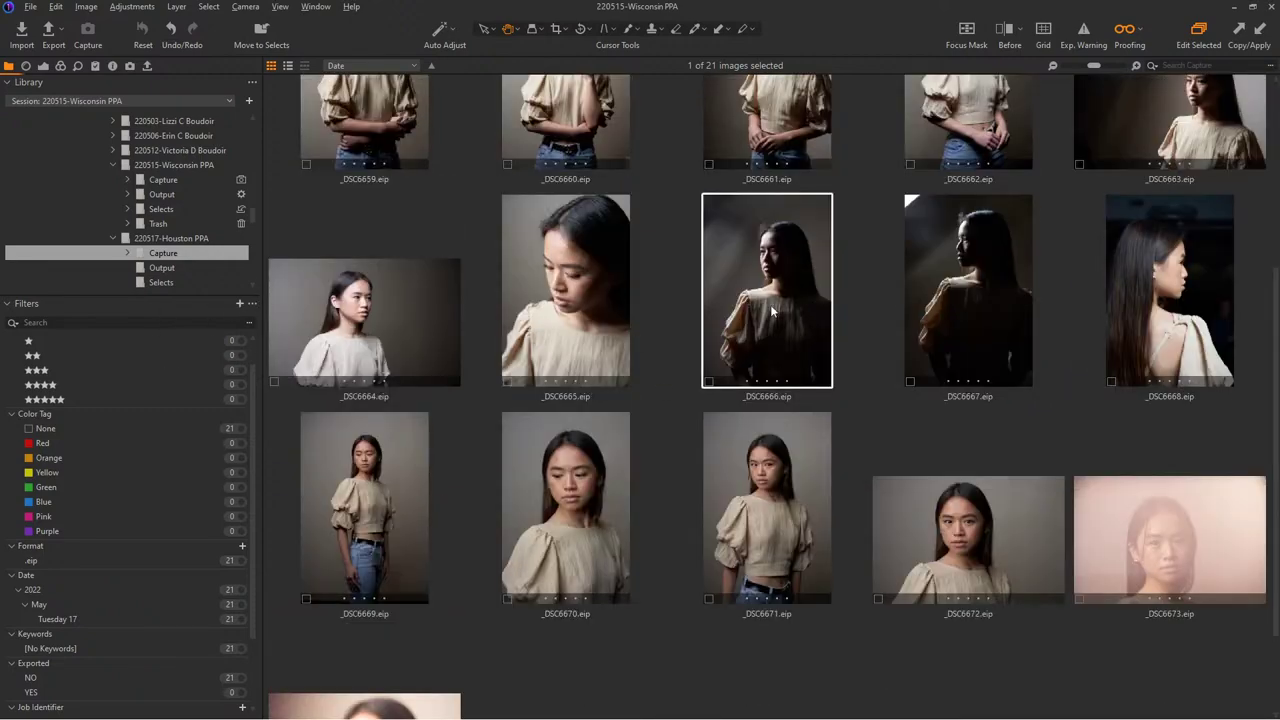
- Collapse the System Folders tree in the library and return to the current session's Output Location
scroll(195, 200, "up", 2)
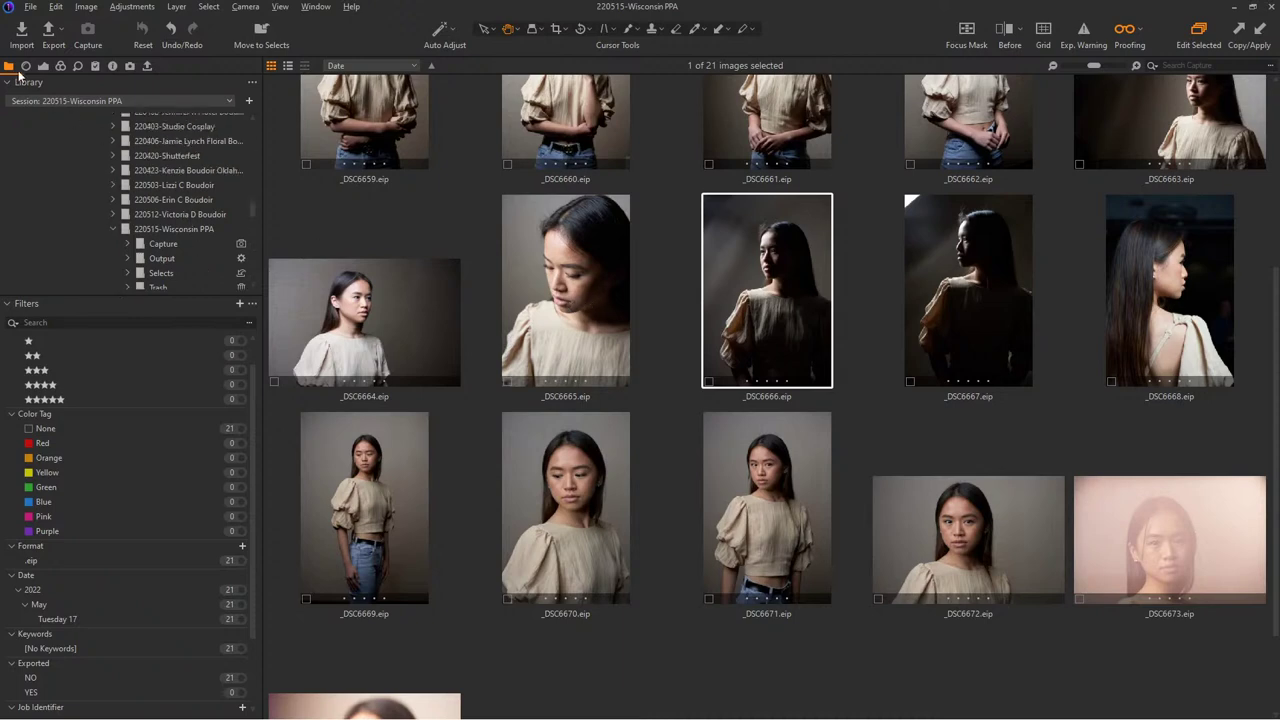
scroll(190, 200, "up", 6)
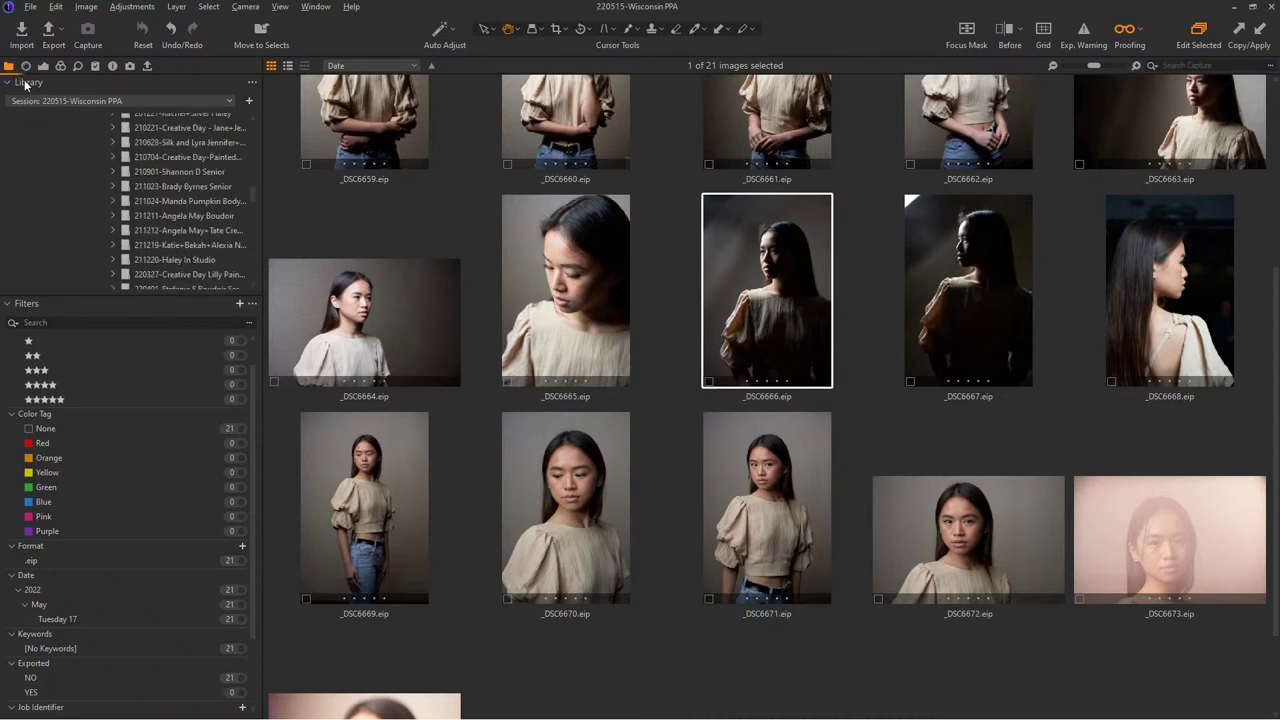
left_click(26, 86)
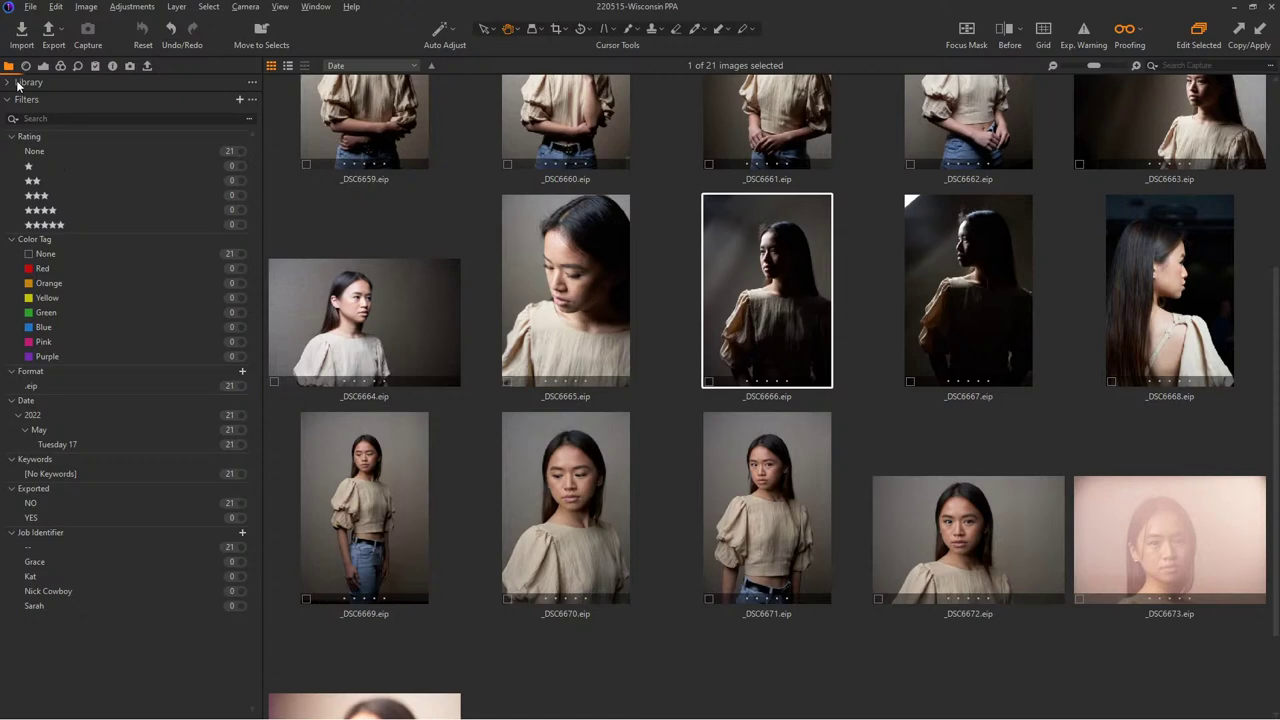
left_click(17, 86)
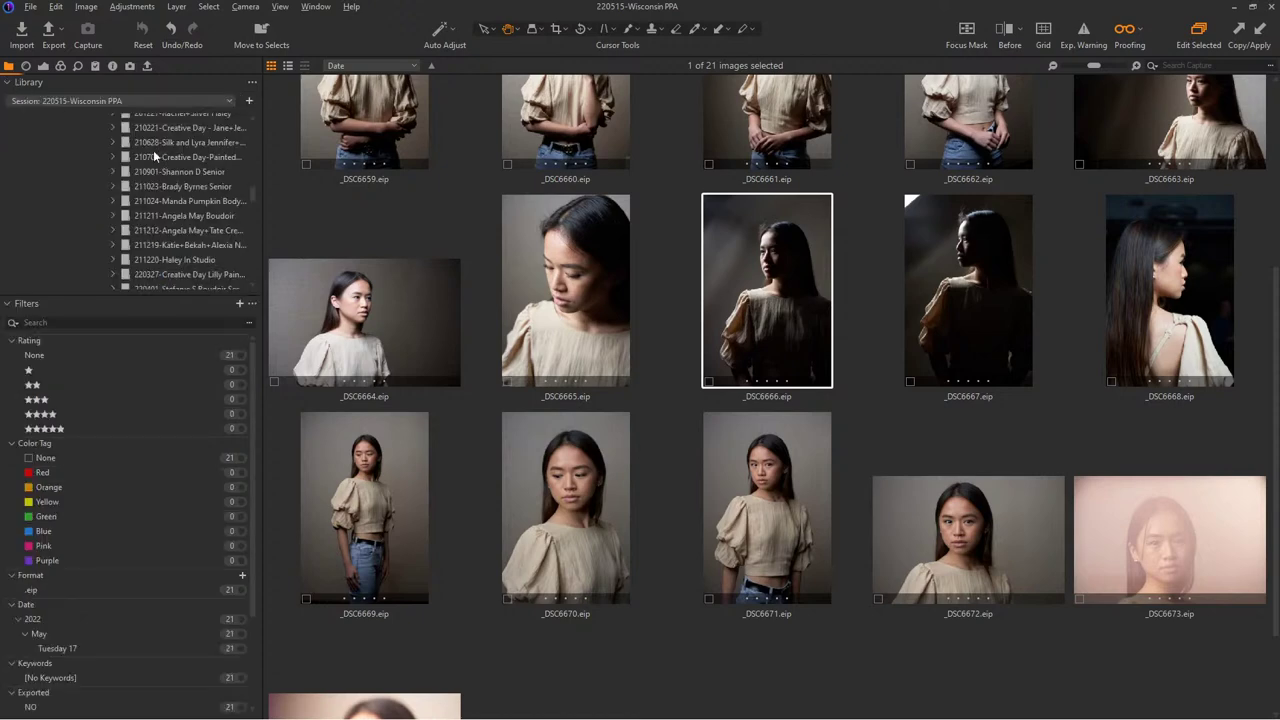
left_click(228, 101)
left_click_drag(250, 167, 258, 122)
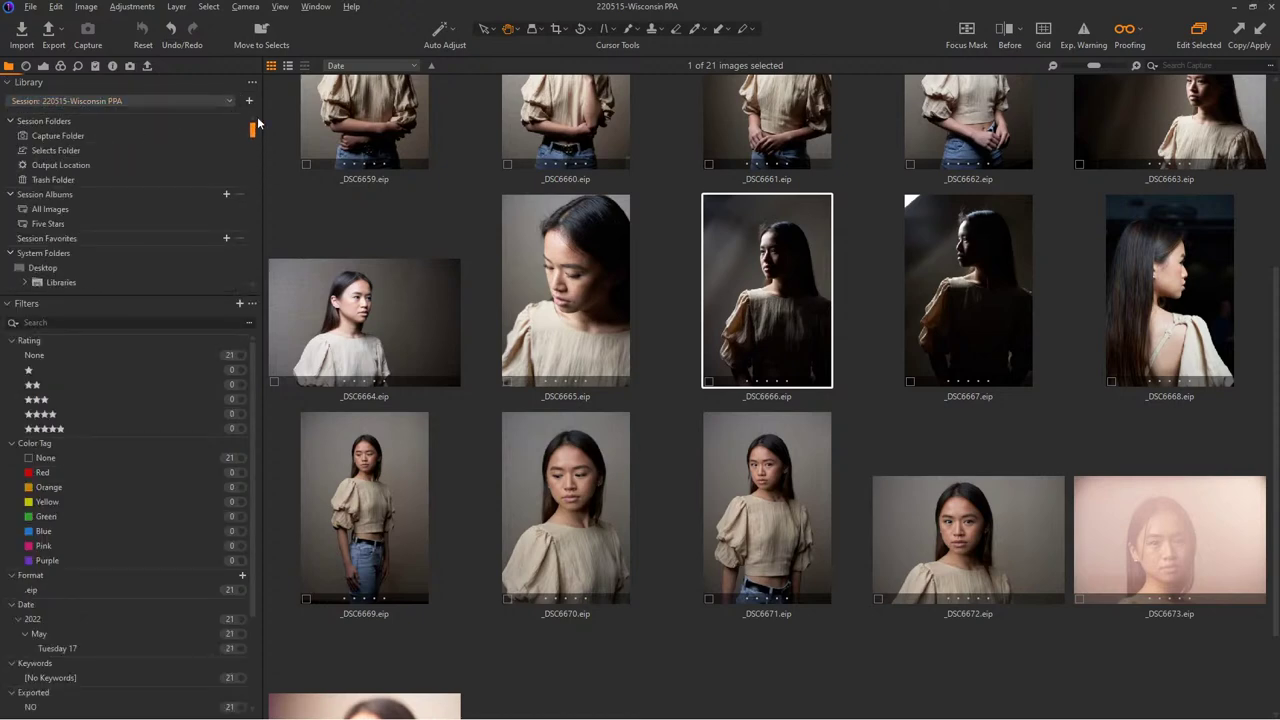
left_click(100, 256)
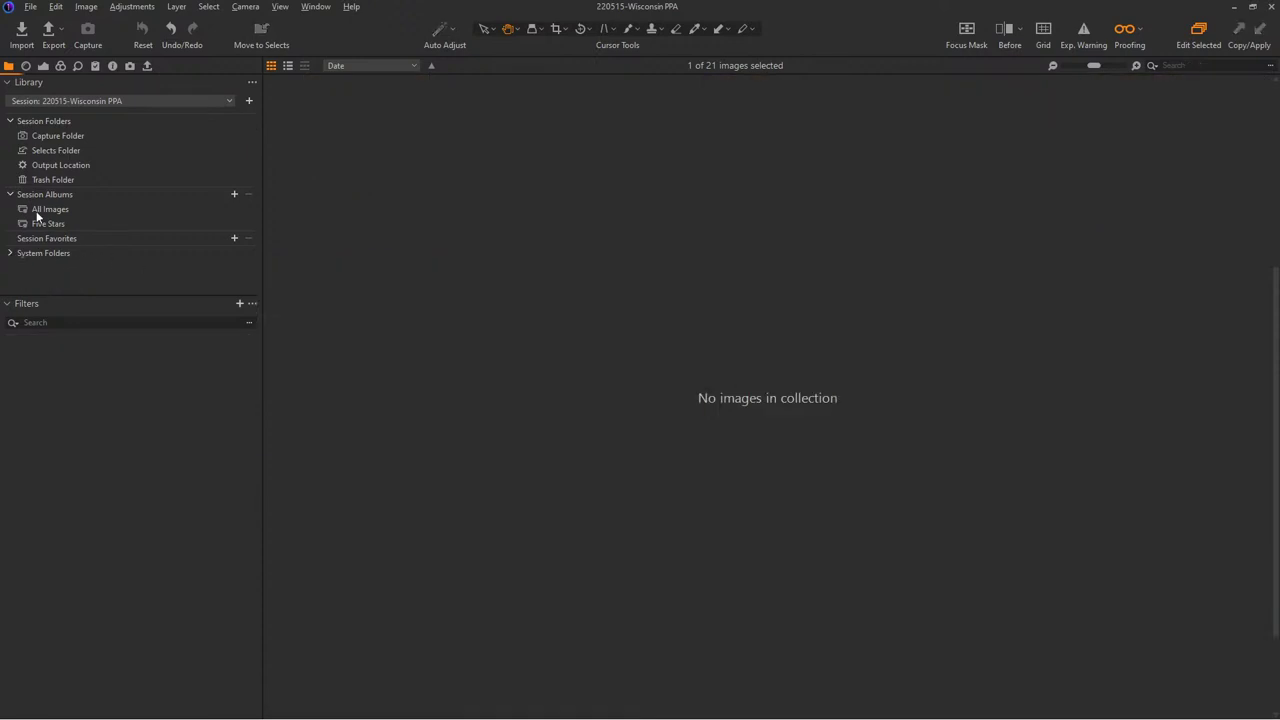
left_click(55, 166)
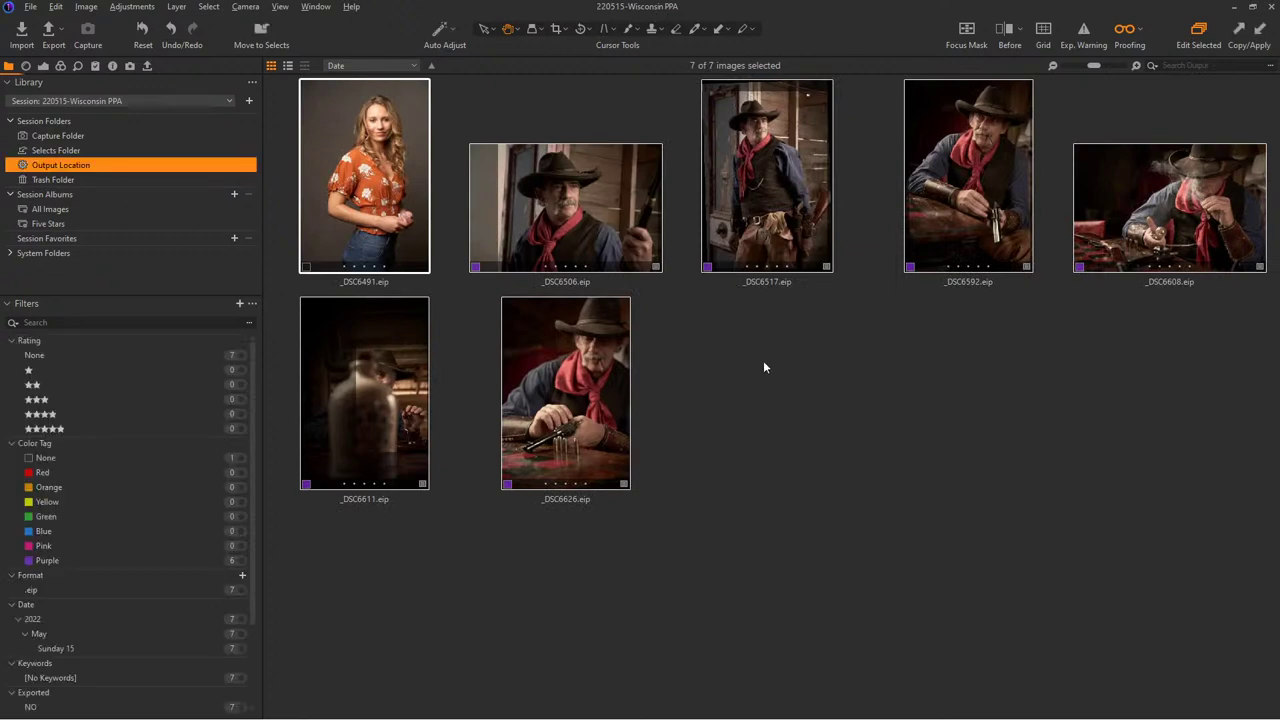
- Move only _DSC6491.eip from Output Location into the session's Selects Folder
left_click(454, 229)
left_click(368, 198)
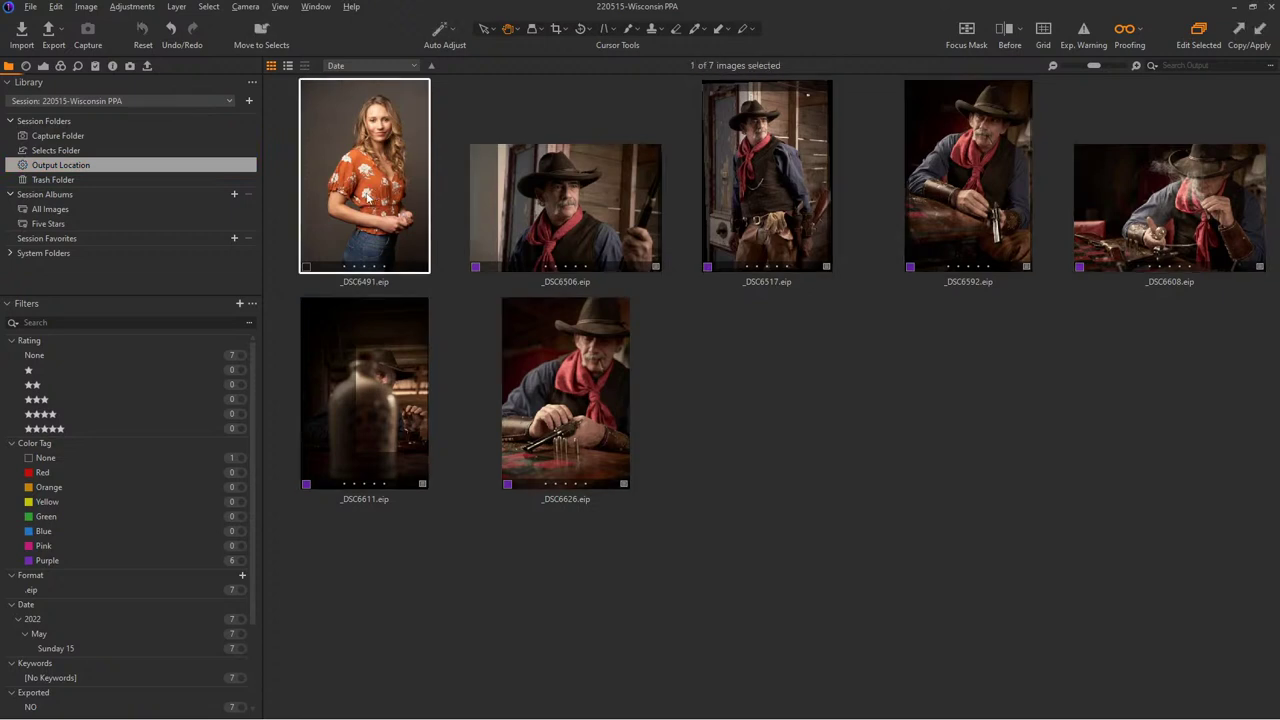
left_click_drag(368, 198, 87, 149)
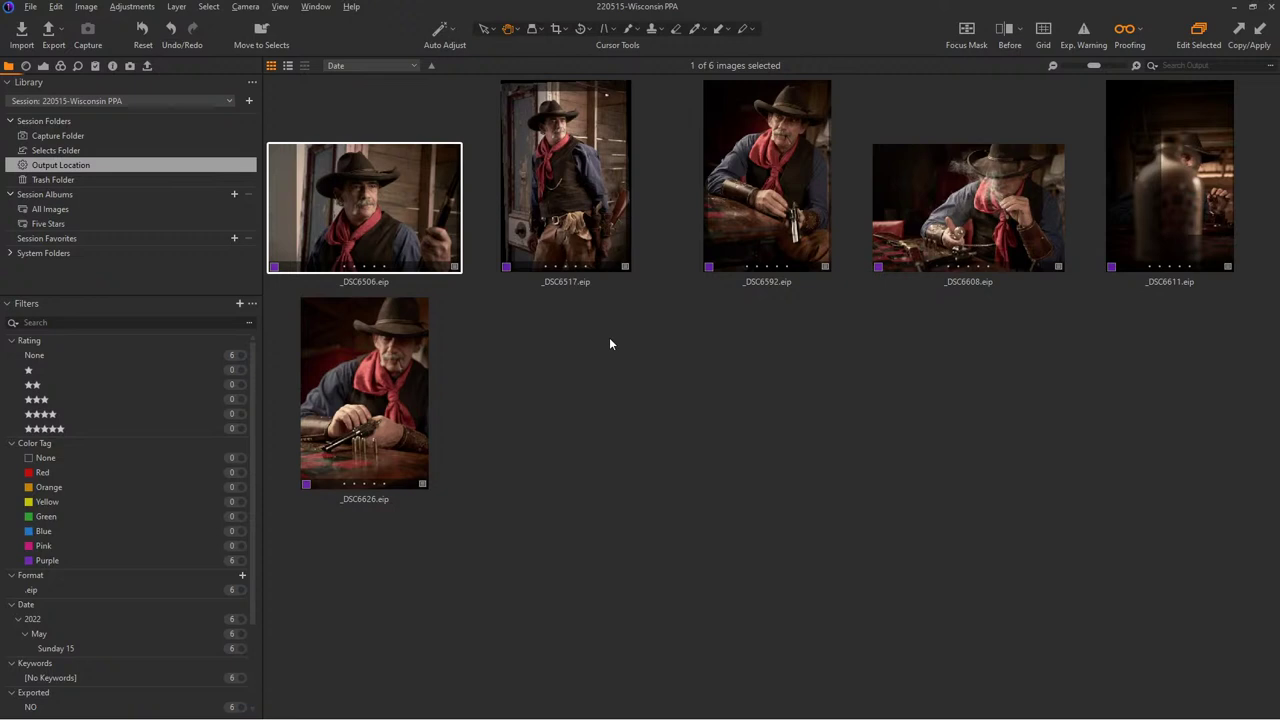
- Select _DSC6517.eip, review its Adjustments Clipboard contents and start saving the clipboard as a style
left_click(607, 193)
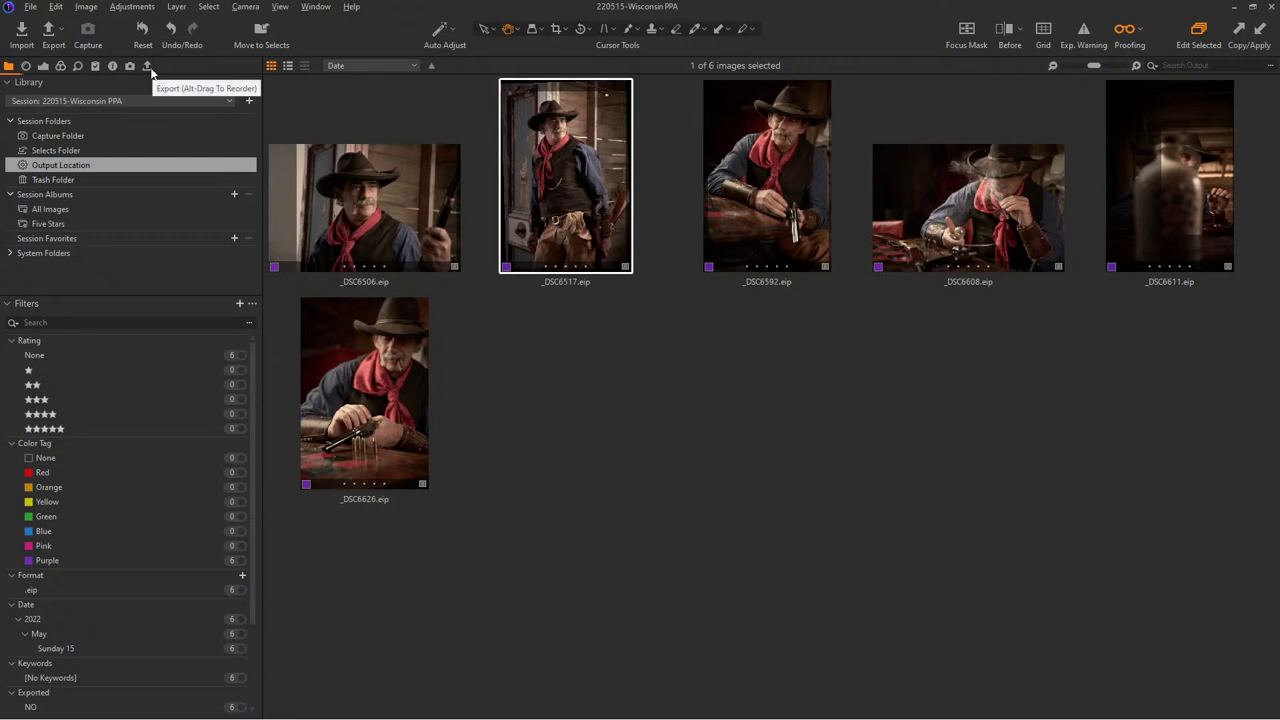
left_click(95, 66)
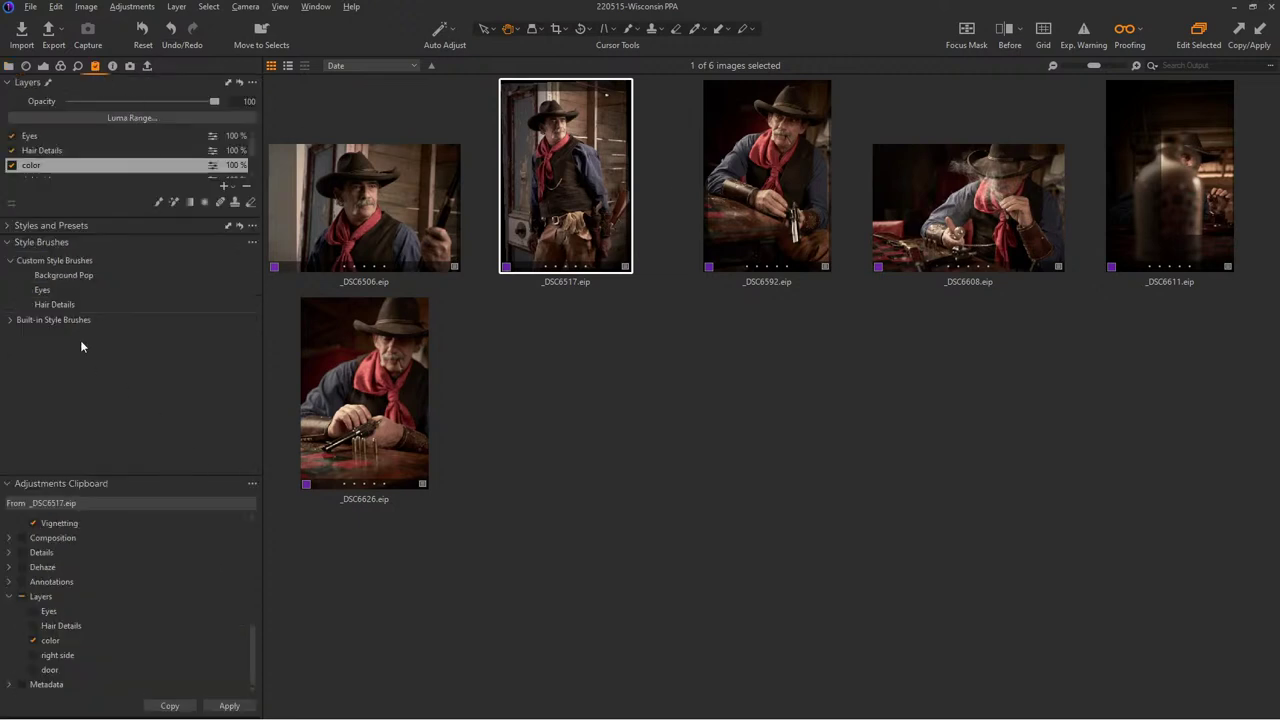
scroll(158, 162, "down", 2)
scroll(158, 162, "up", 2)
scroll(150, 562, "up", 3)
left_click(252, 484)
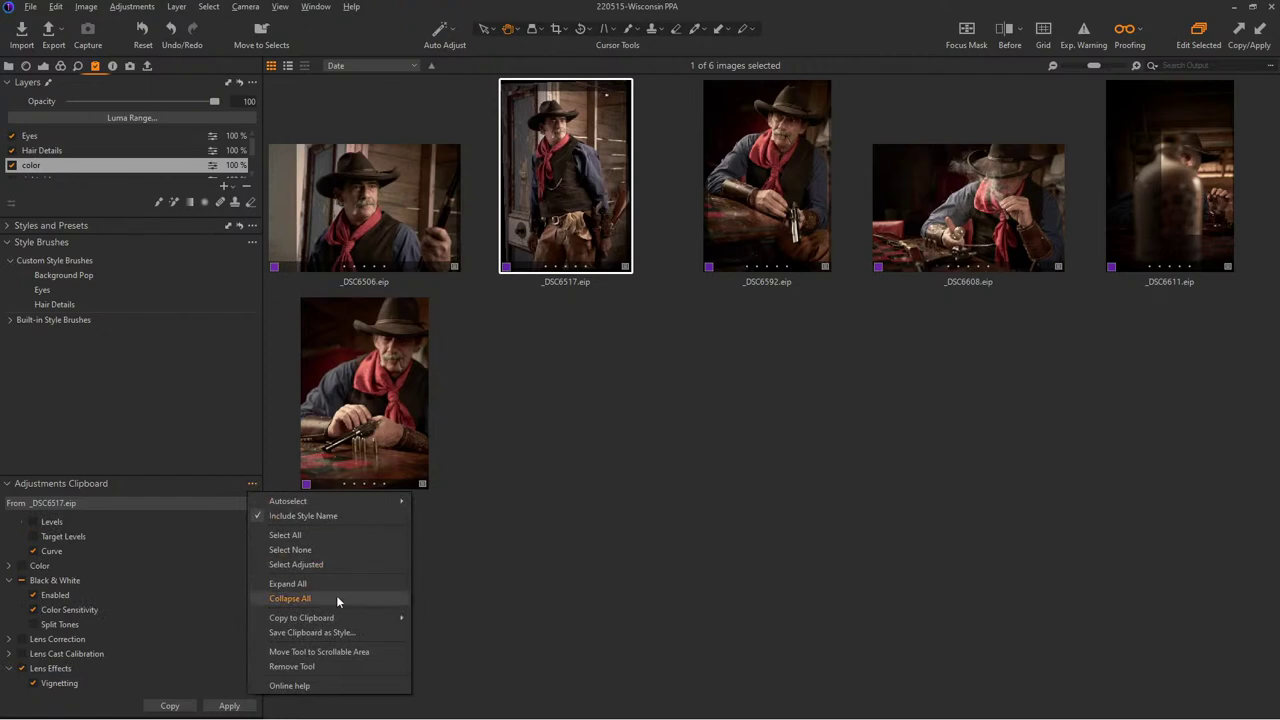
left_click(312, 632)
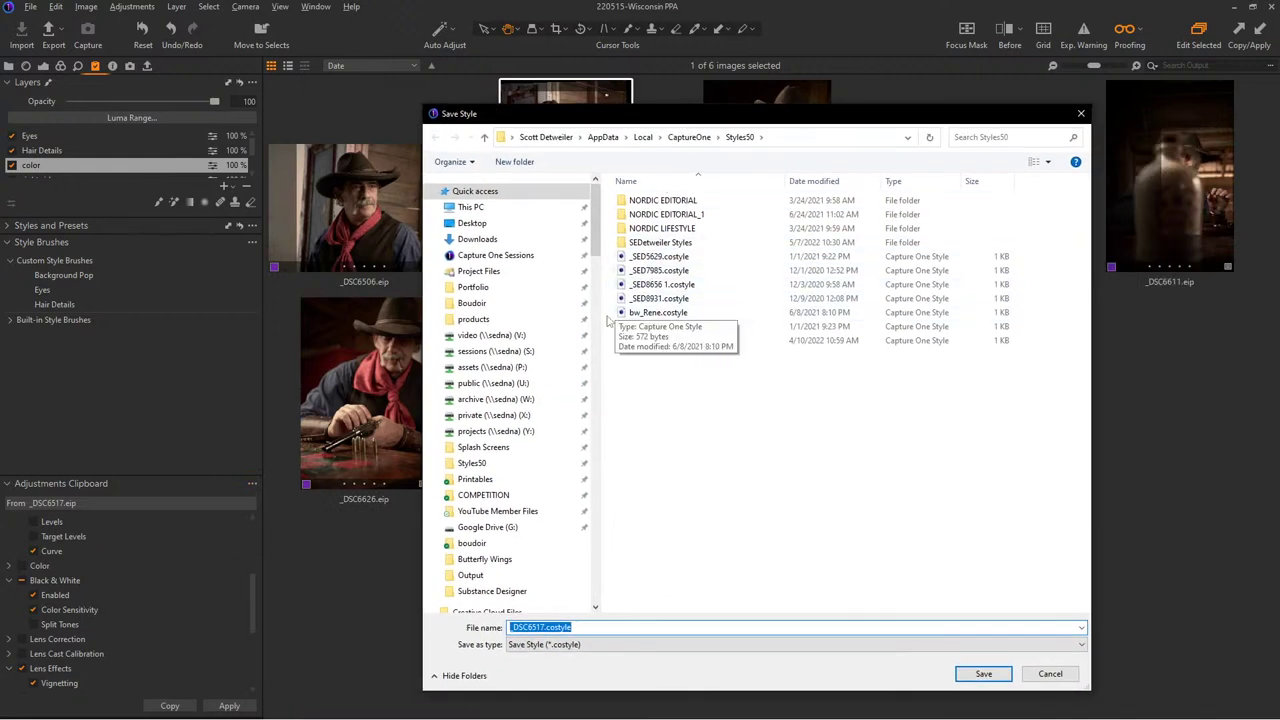
- Save the style in the photographer's own subfolder of Styles50, named "Cowboy", the client's first name and "- SED", and deselect all photos
double_click(578, 242)
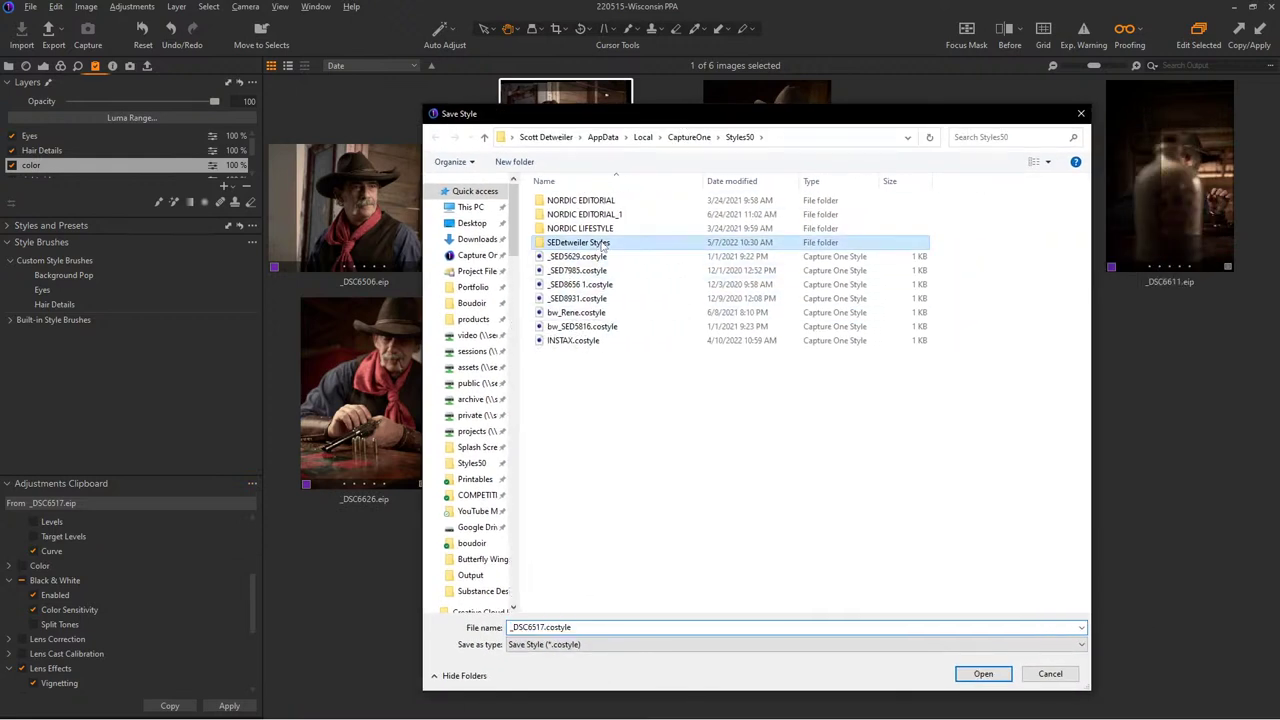
left_click_drag(545, 627, 491, 627)
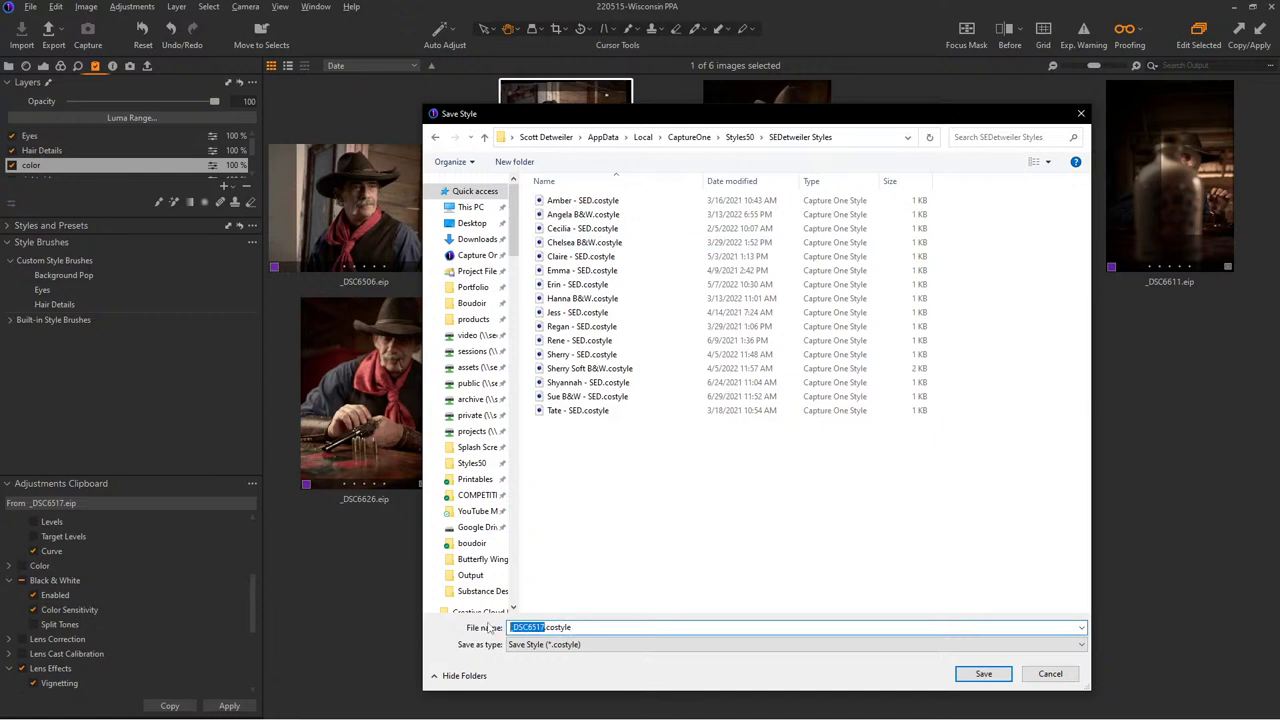
type("Cowboy Nick - SED")
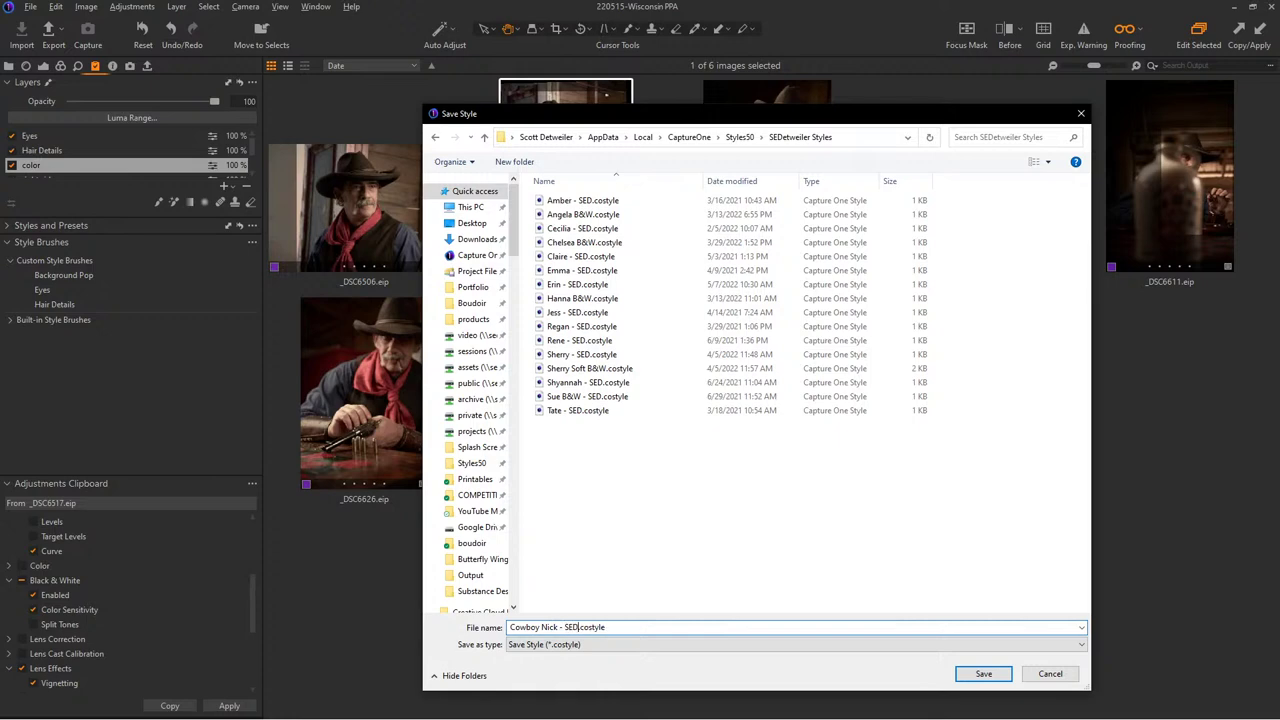
left_click(984, 674)
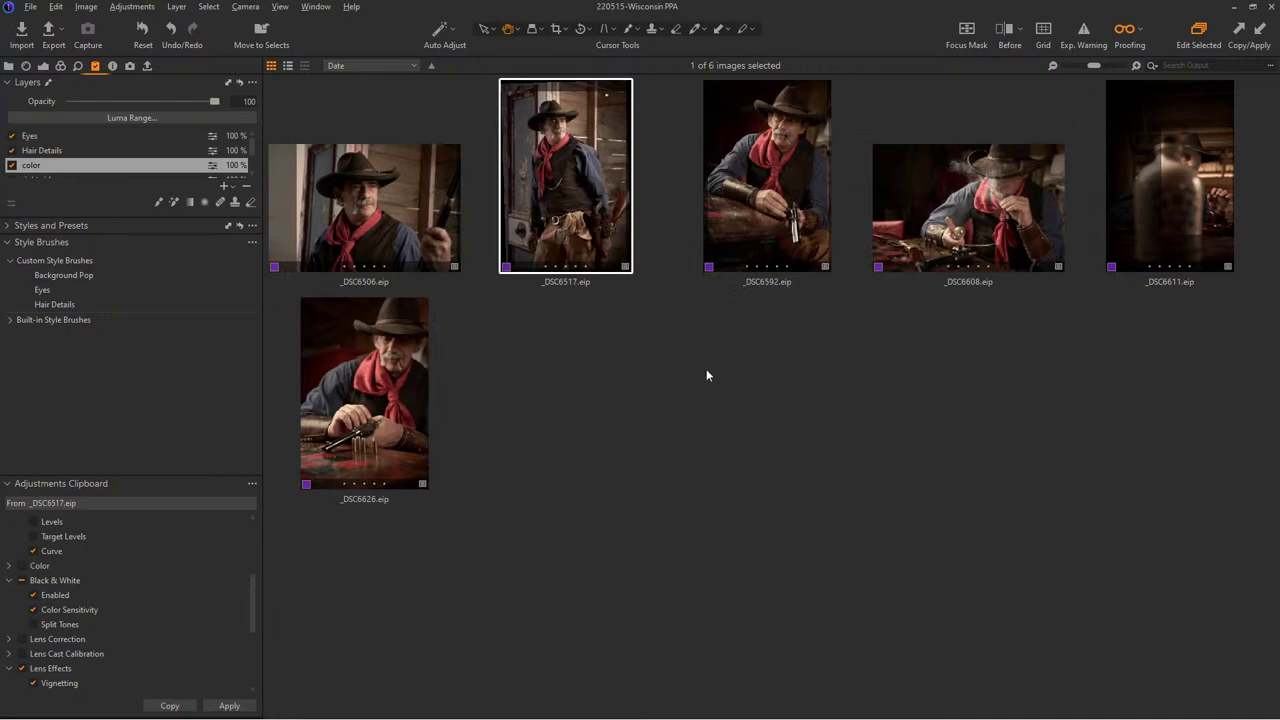
left_click(742, 418)
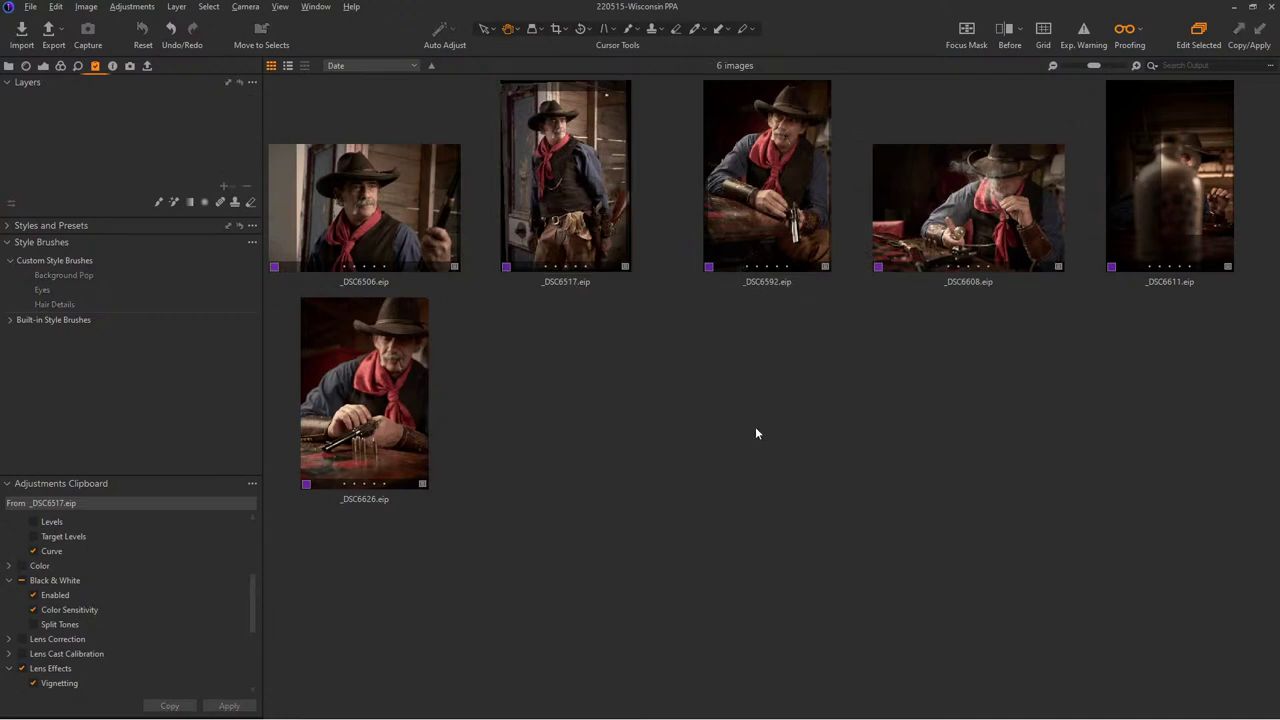